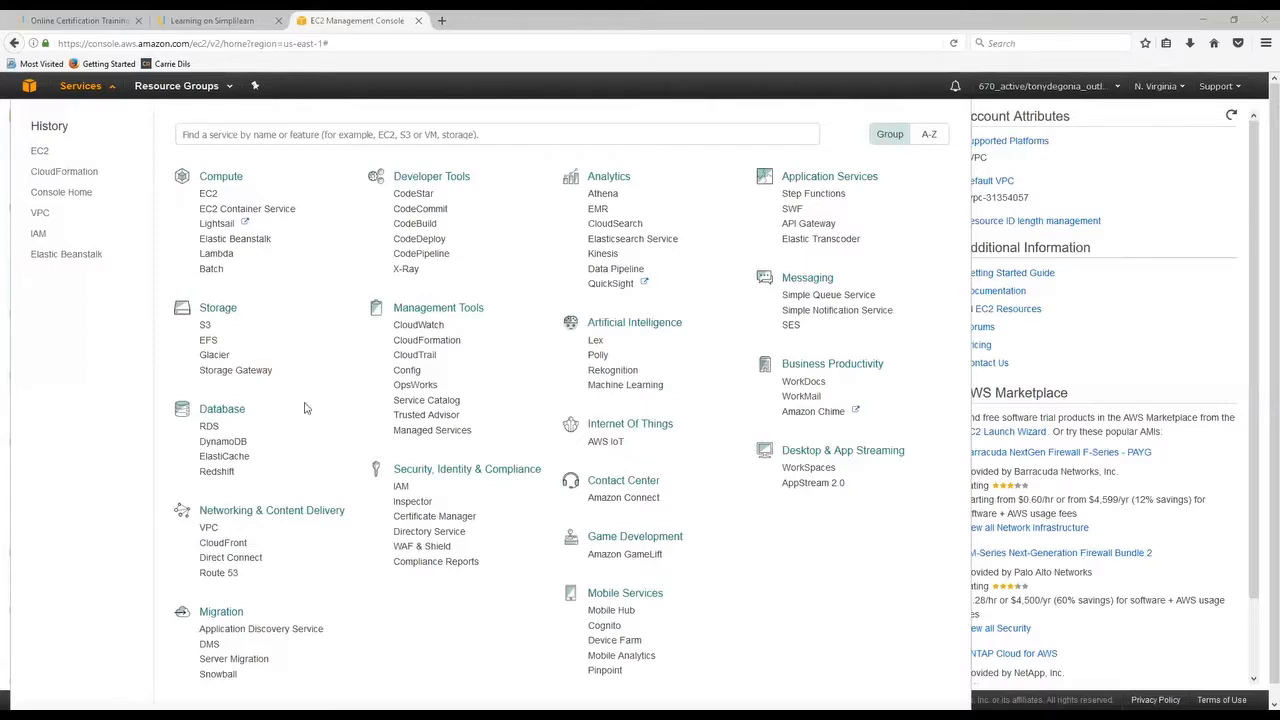
# Open the EC2 Key Pairs list and start creating a new key pair.
pyautogui.click(210, 193)
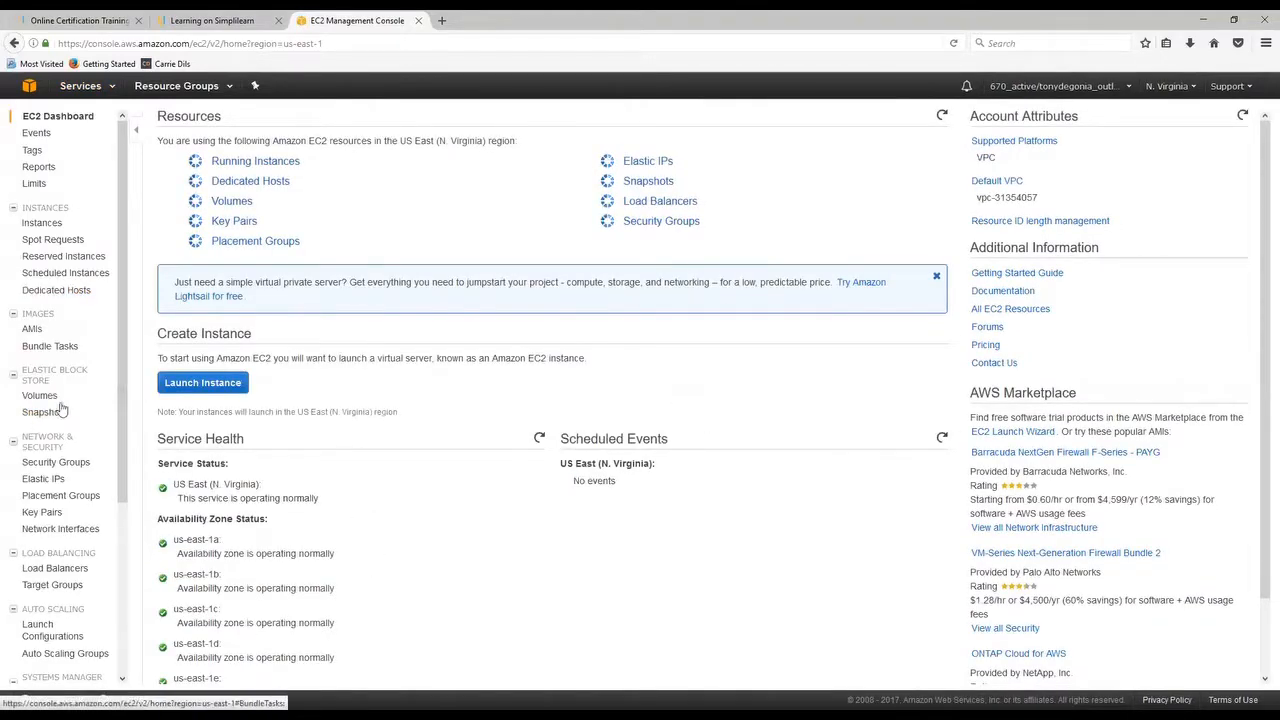
pyautogui.click(60, 516)
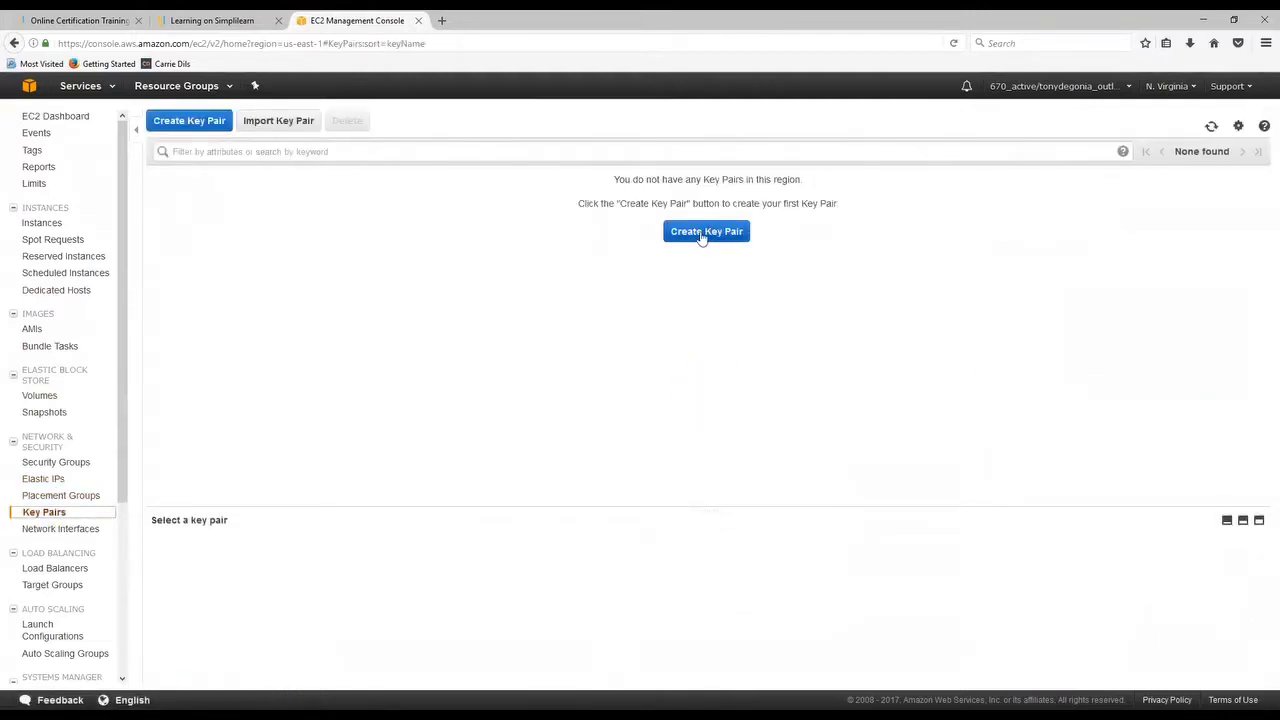
pyautogui.click(706, 236)
# Create a new key pair whose name ends in KP-12.
pyautogui.click(680, 396)
pyautogui.write('Si')
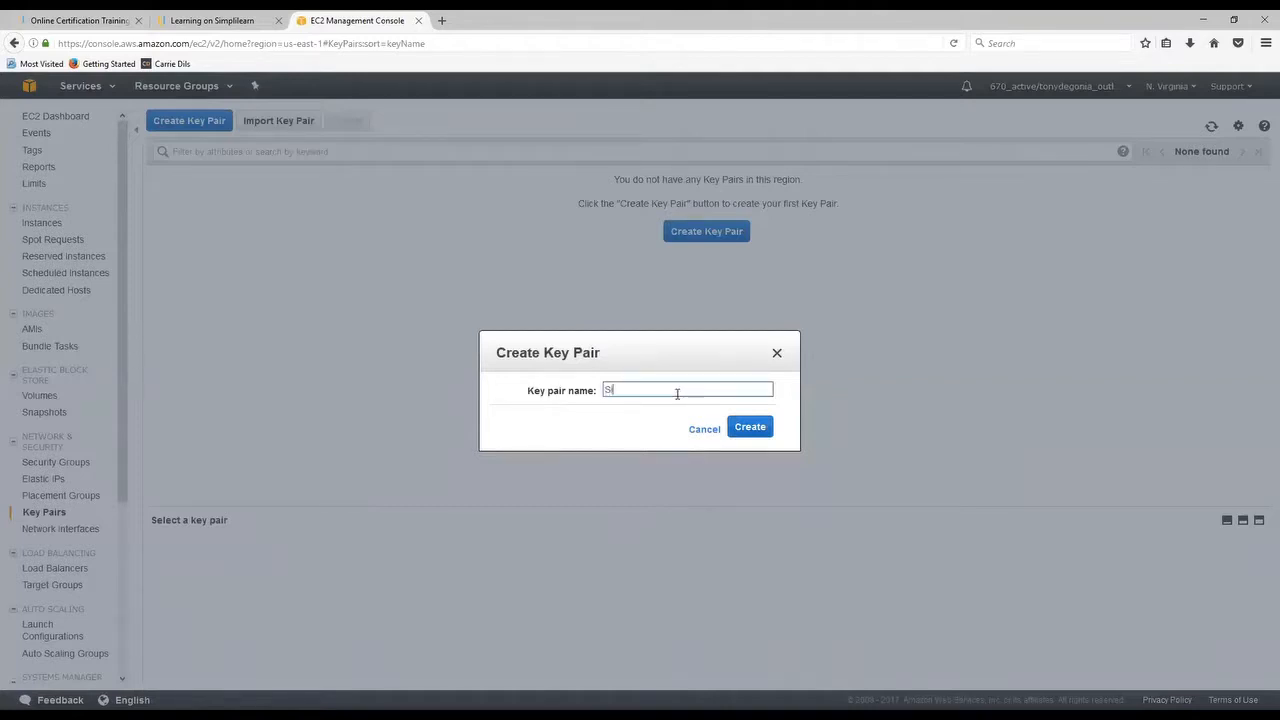
pyautogui.write('mplilearn-DeGonia-KP-12')
pyautogui.click(749, 430)
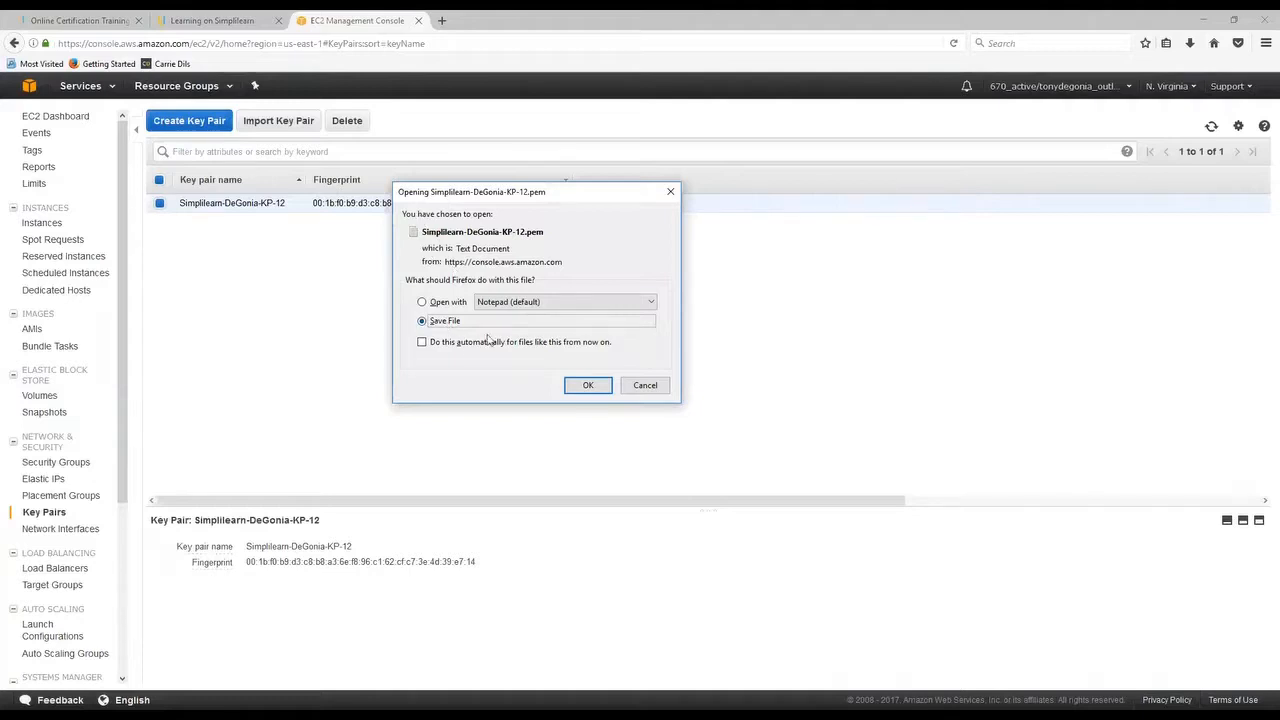
# Save the KP-12 .pem private key file and highlight the key pair's name and fingerprint.
pyautogui.click(592, 386)
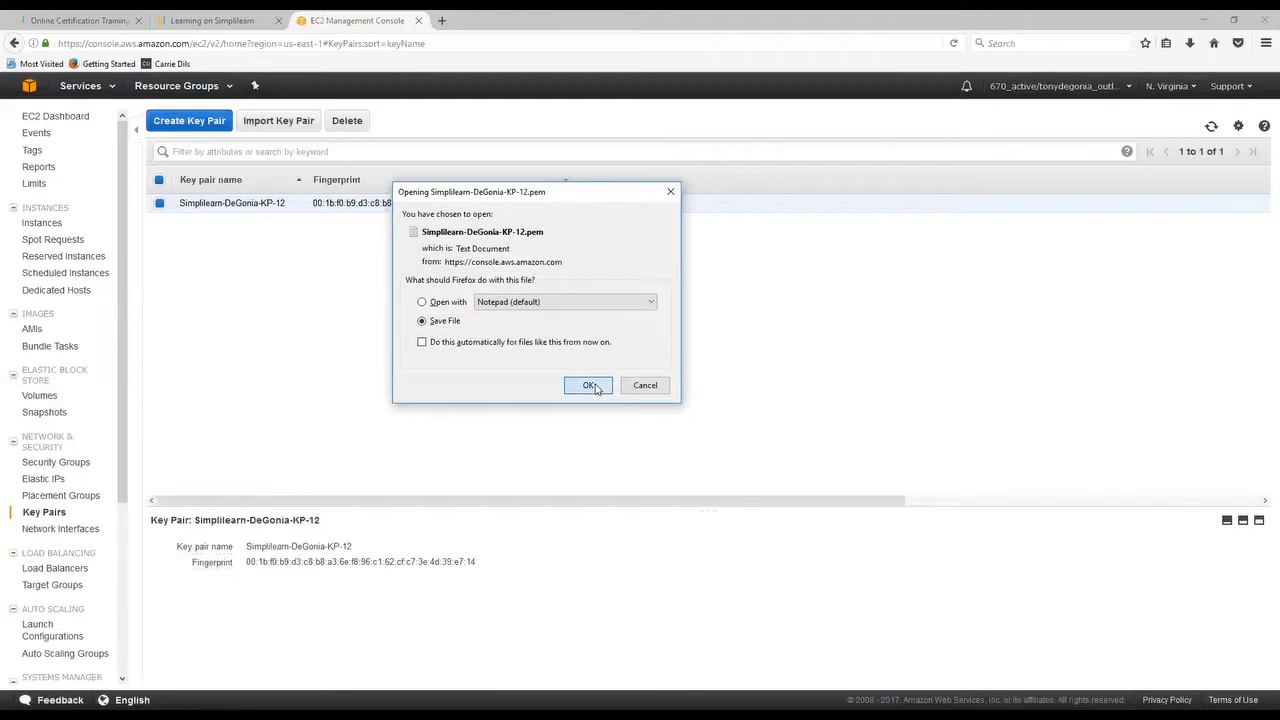
pyautogui.click(590, 386)
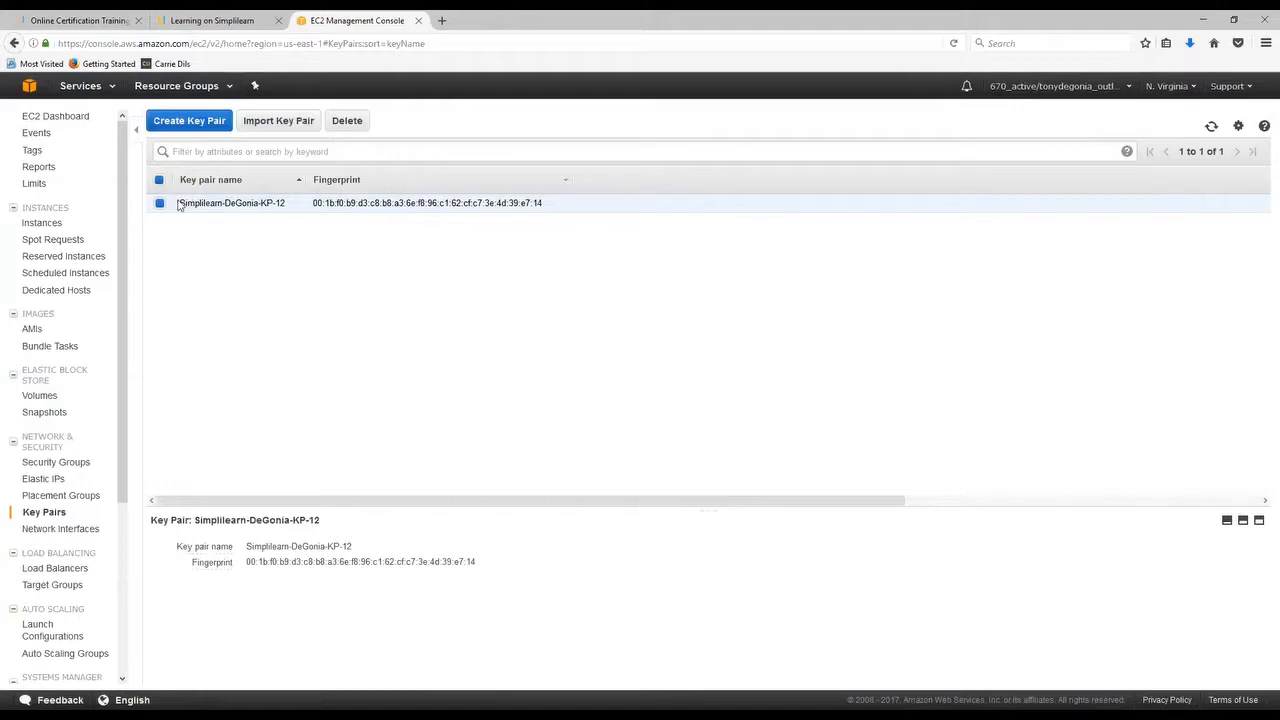
pyautogui.moveTo(180, 204); pyautogui.dragTo(289, 220)
pyautogui.click(289, 220)
pyautogui.moveTo(181, 205); pyautogui.dragTo(573, 206)
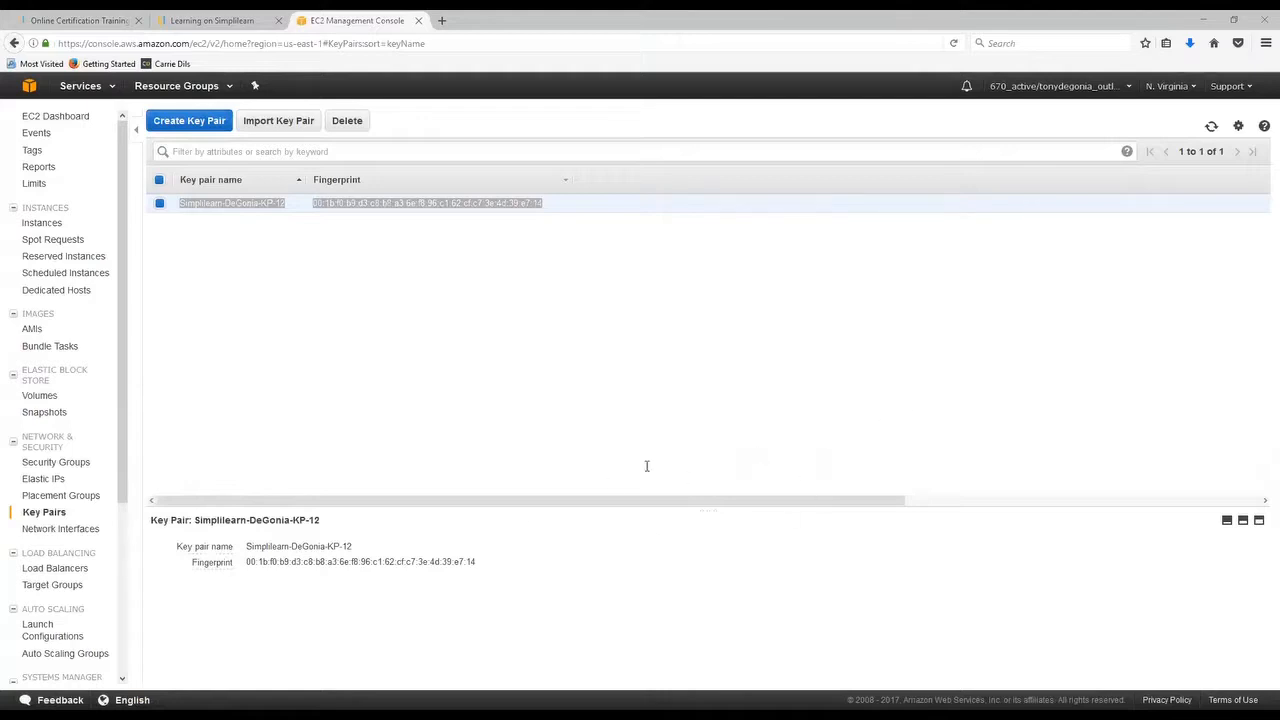
pyautogui.click(460, 388)
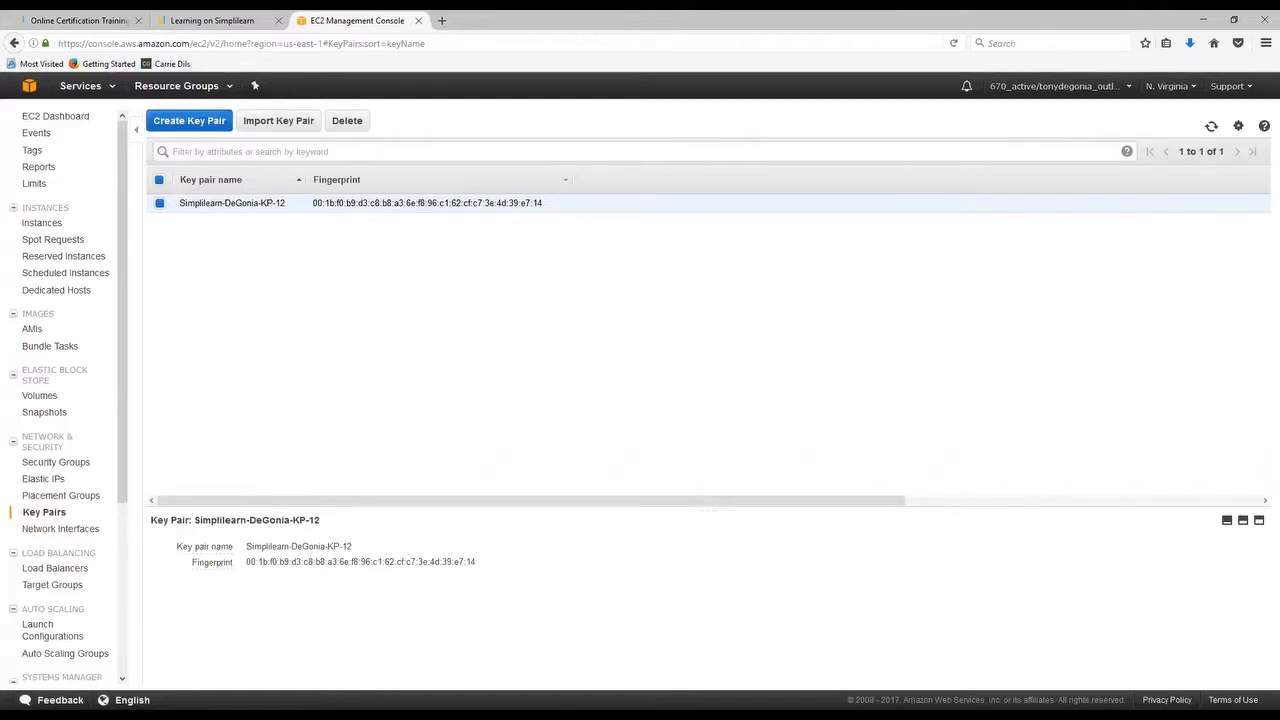
# Go to CloudFormation under Management Tools to view the existing stacks.
pyautogui.click(68, 90)
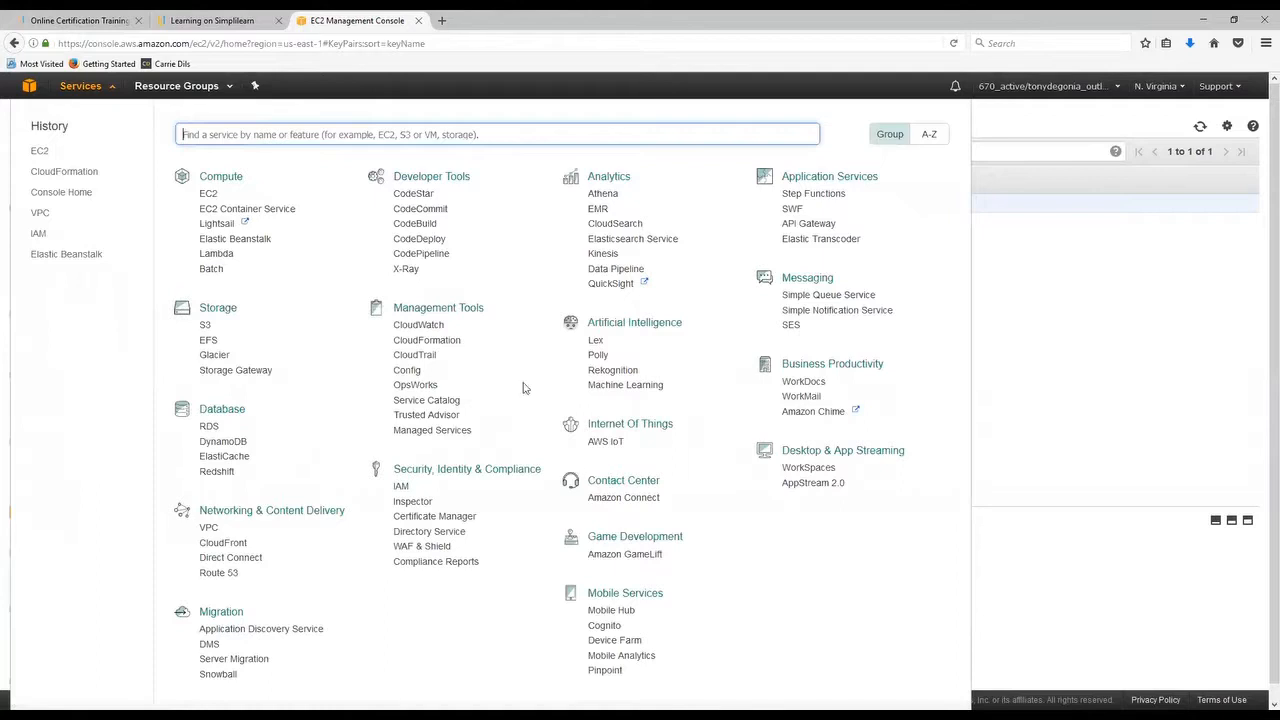
pyautogui.click(439, 342)
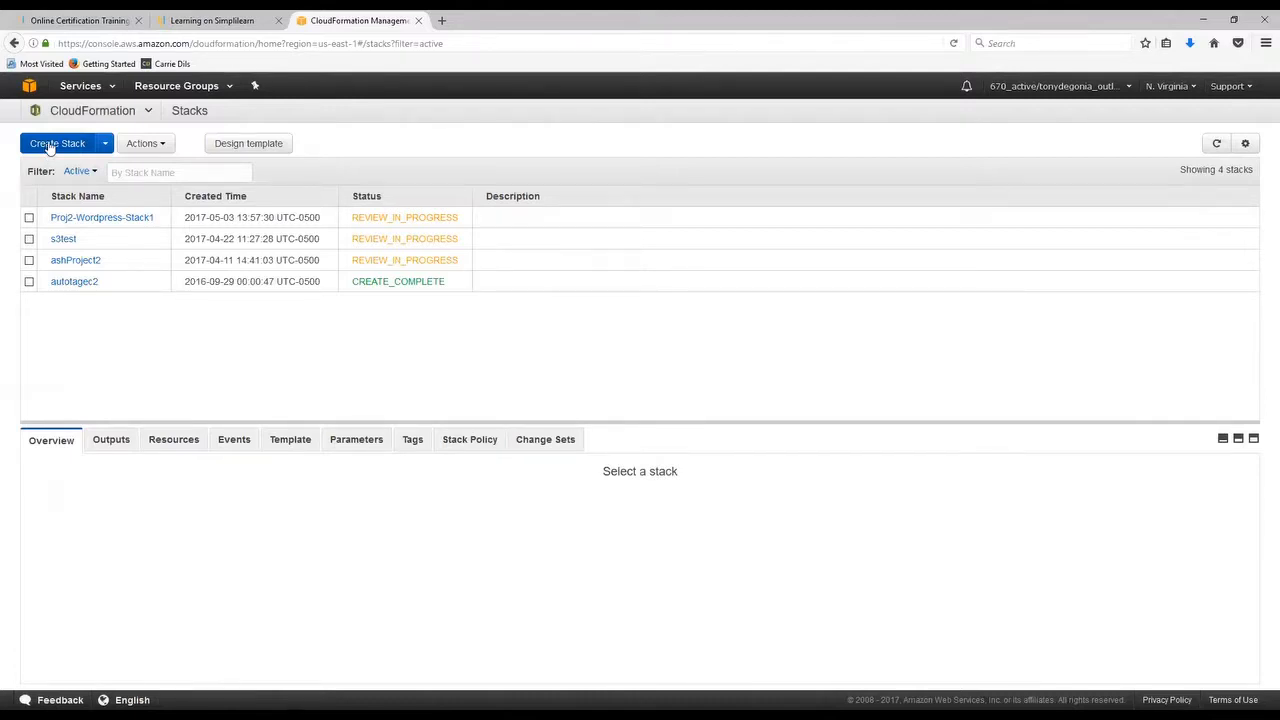
# Start a new stack from the WordPress blog sample template and continue to Specify Details.
pyautogui.click(50, 145)
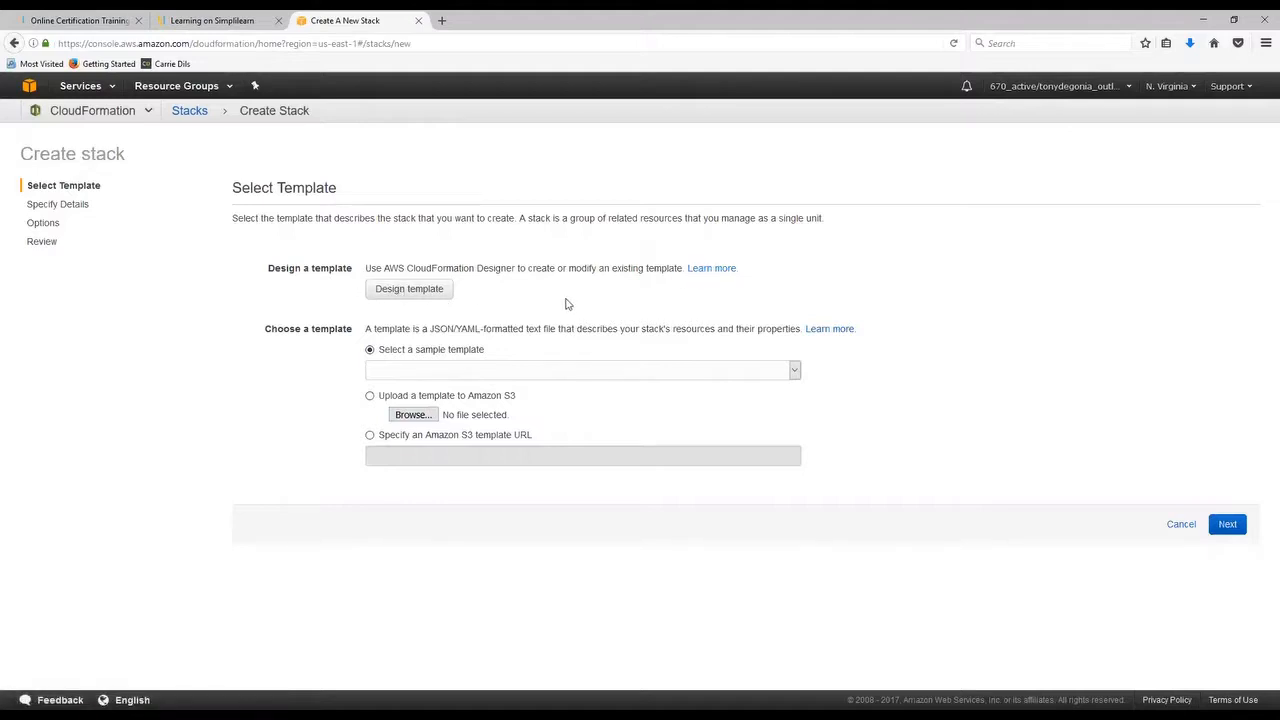
pyautogui.click(624, 372)
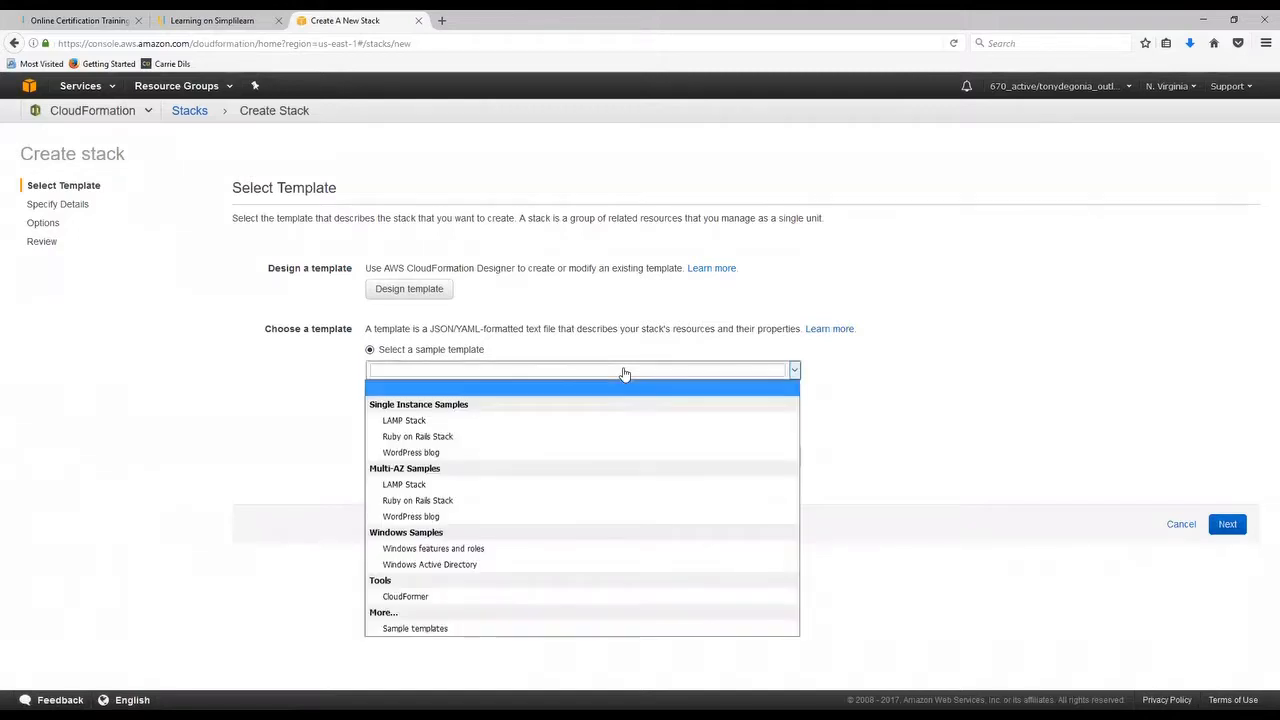
pyautogui.click(456, 456)
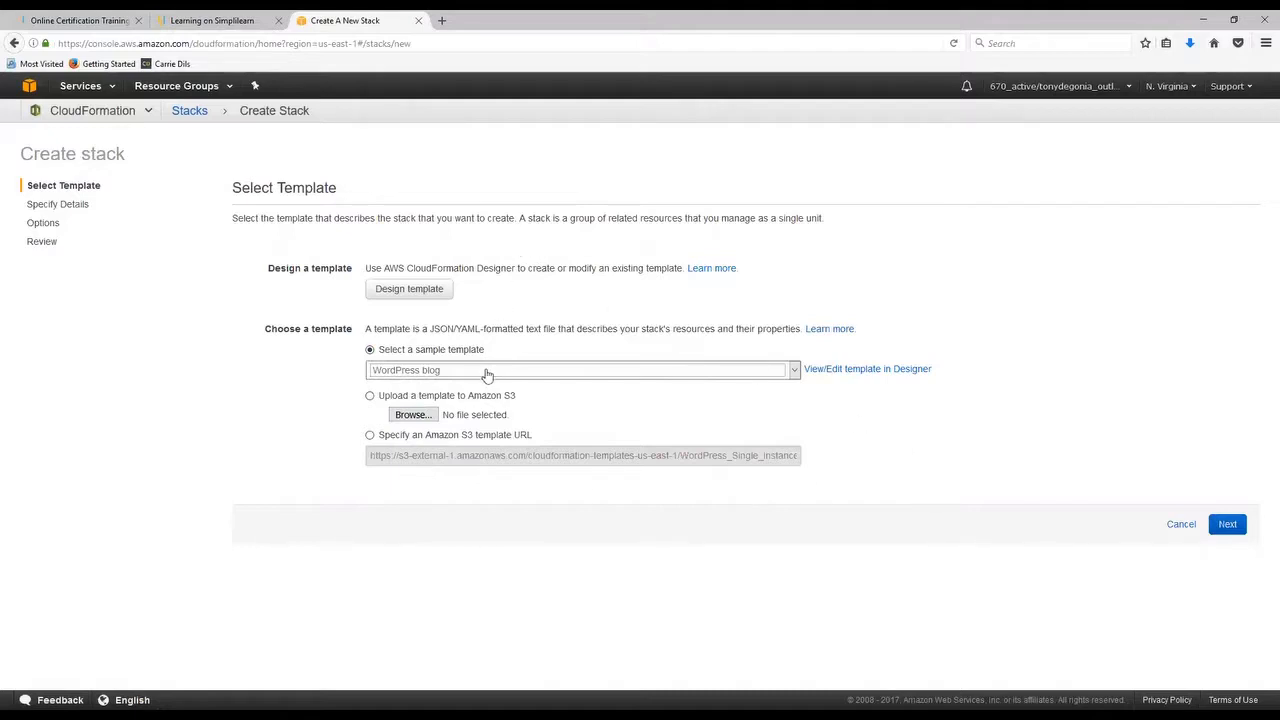
pyautogui.click(1230, 528)
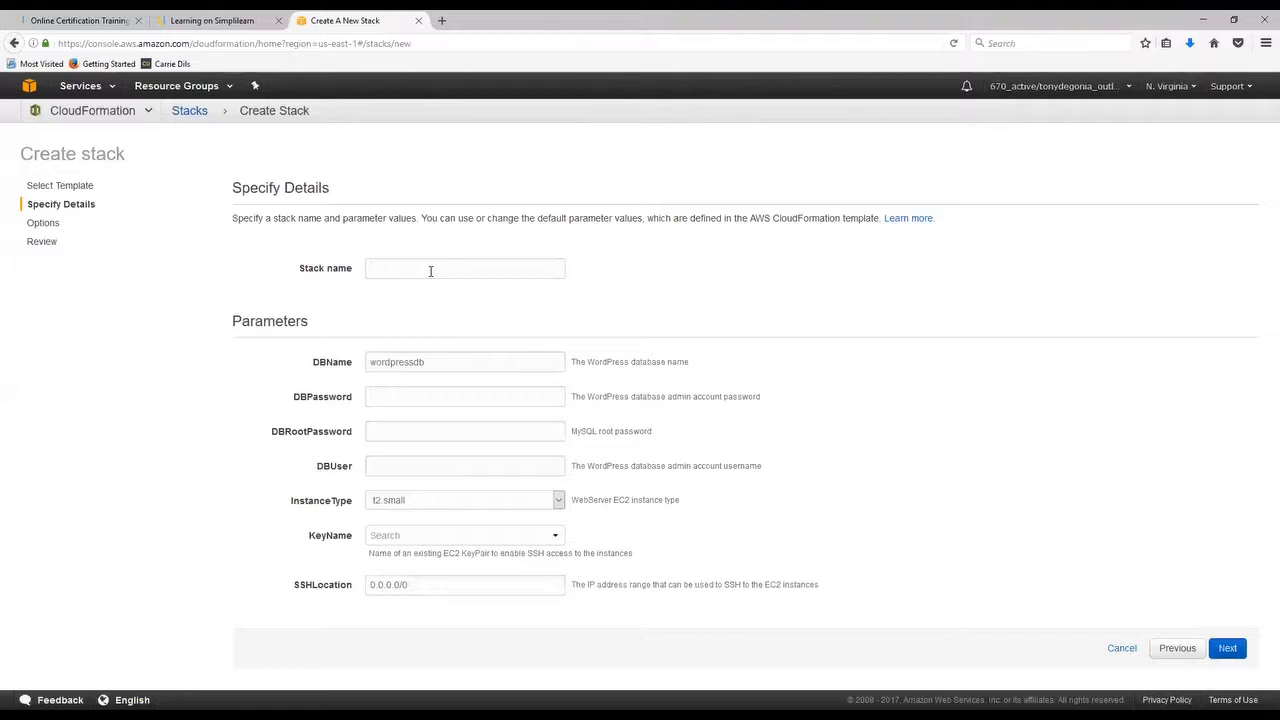
# Enter the stack name ending in WP-Stack12, correcting typos along the way.
pyautogui.click(430, 270)
pyautogui.write('Simple')
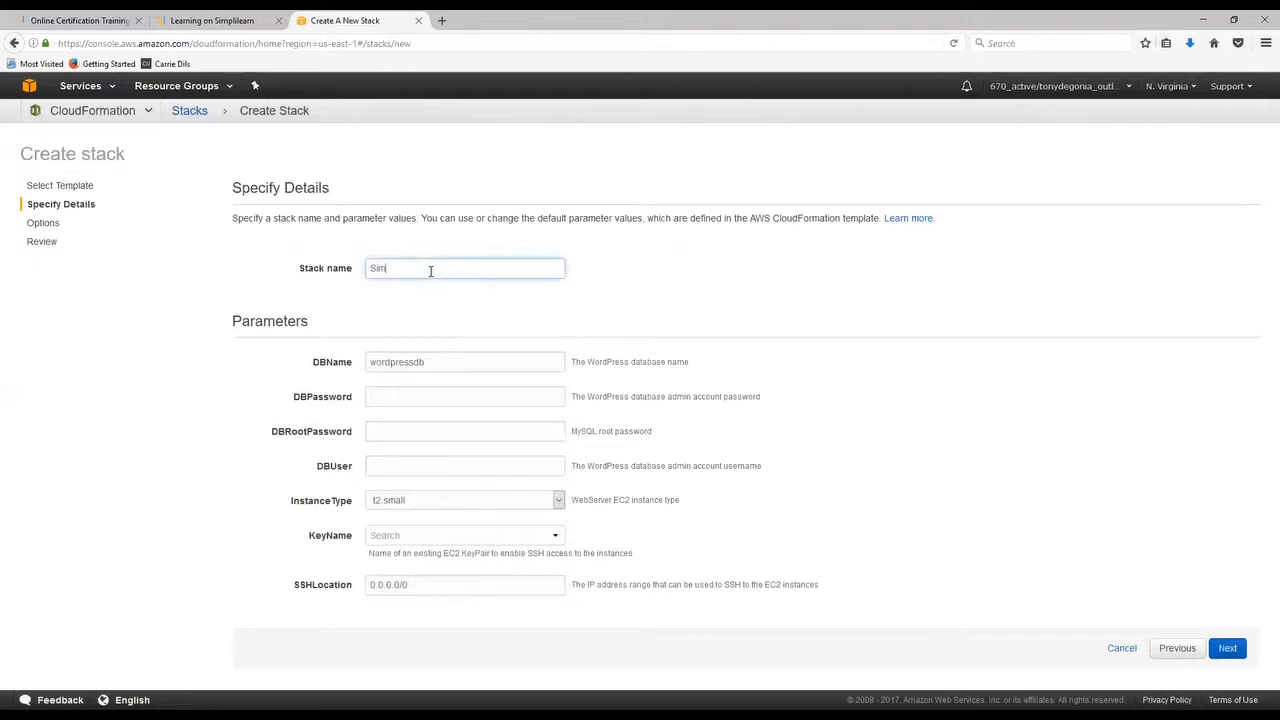
pyautogui.press('BackSpace')
pyautogui.write('ilearn-DeGOnia-')
pyautogui.press('BackSpace')
pyautogui.press('BackSpace')
pyautogui.press('BackSpace')
pyautogui.press('BackSpace')
pyautogui.press('BackSpace')
pyautogui.write('onia')
pyautogui.write('-')
pyautogui.write('WP-S')
pyautogui.write('tack-p')
pyautogui.press('BackSpace')
pyautogui.press('BackSpace')
pyautogui.write('12')
# Replace the default wordpressdb DBName with a custom date-stamped database name.
pyautogui.doubleClick(376, 362)
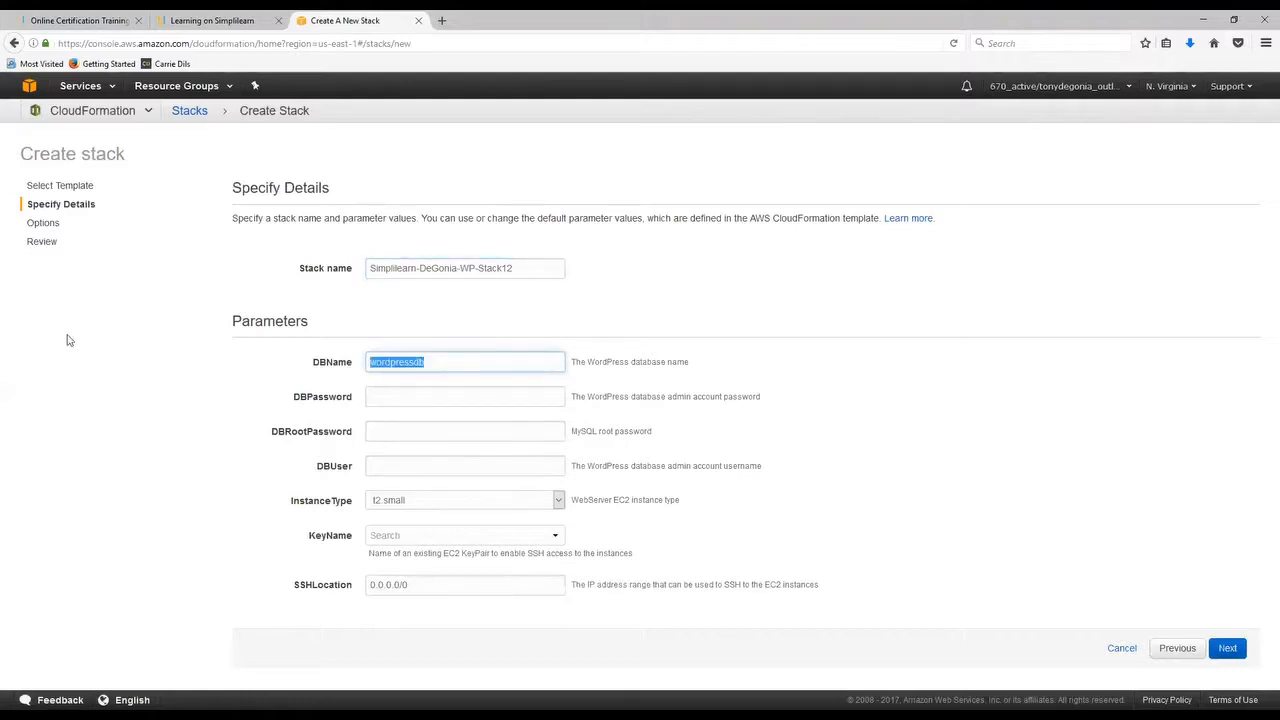
pyautogui.write('simplo')
pyautogui.write('egonia 51020')
pyautogui.write('17')
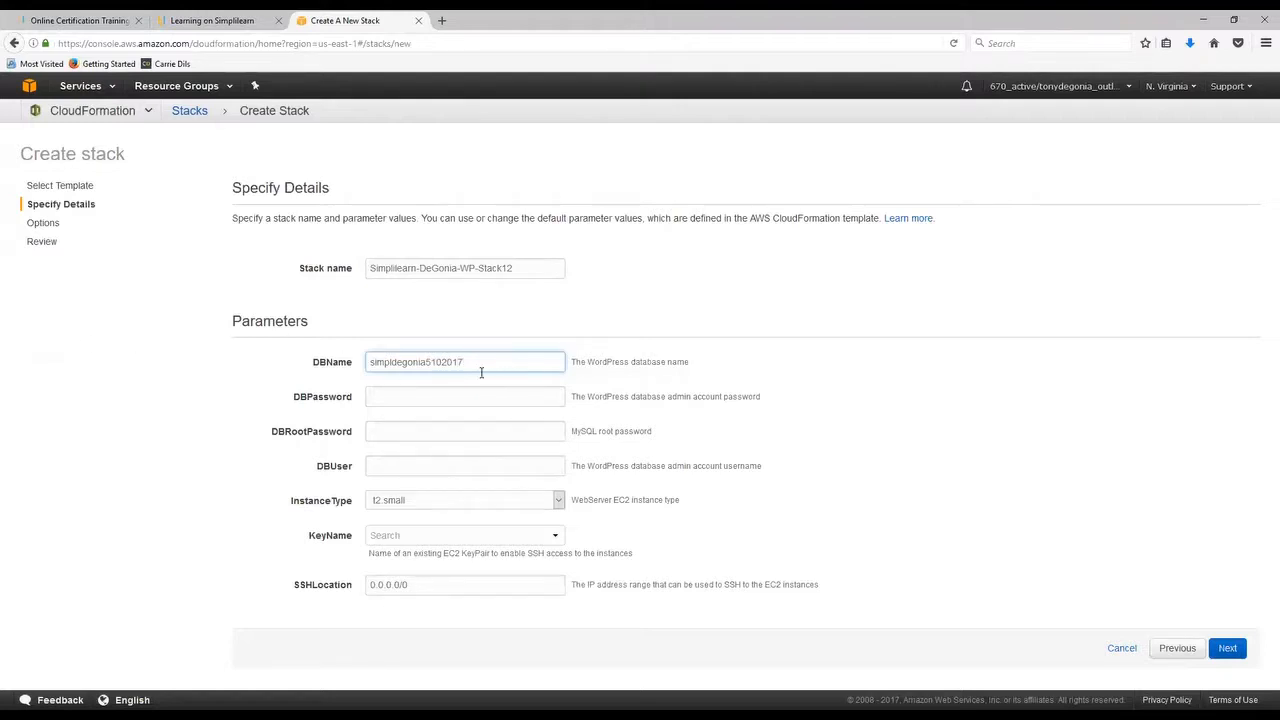
pyautogui.moveTo(468, 364); pyautogui.dragTo(426, 360)
# Fill in DBPassword, DBRootPassword and DBUser, and choose t2.micro as the instance type.
pyautogui.click(420, 397)
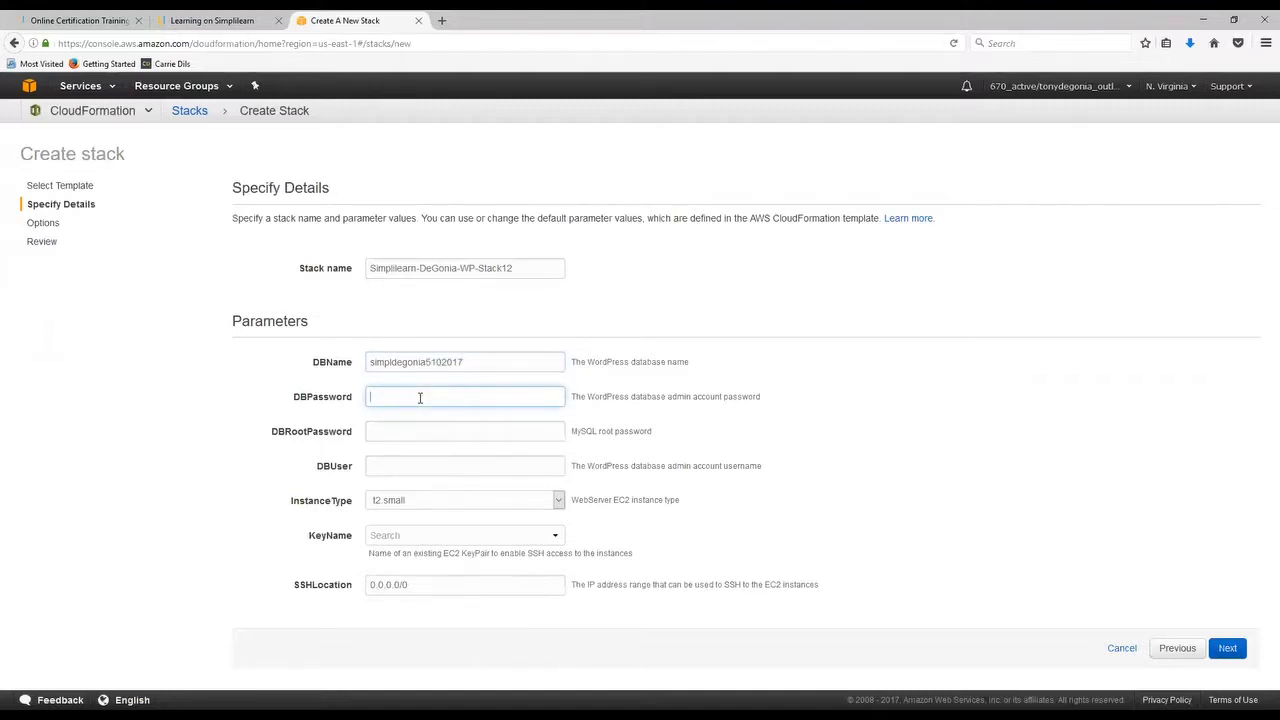
pyautogui.write('********')
pyautogui.press('Tab')
pyautogui.write('********')
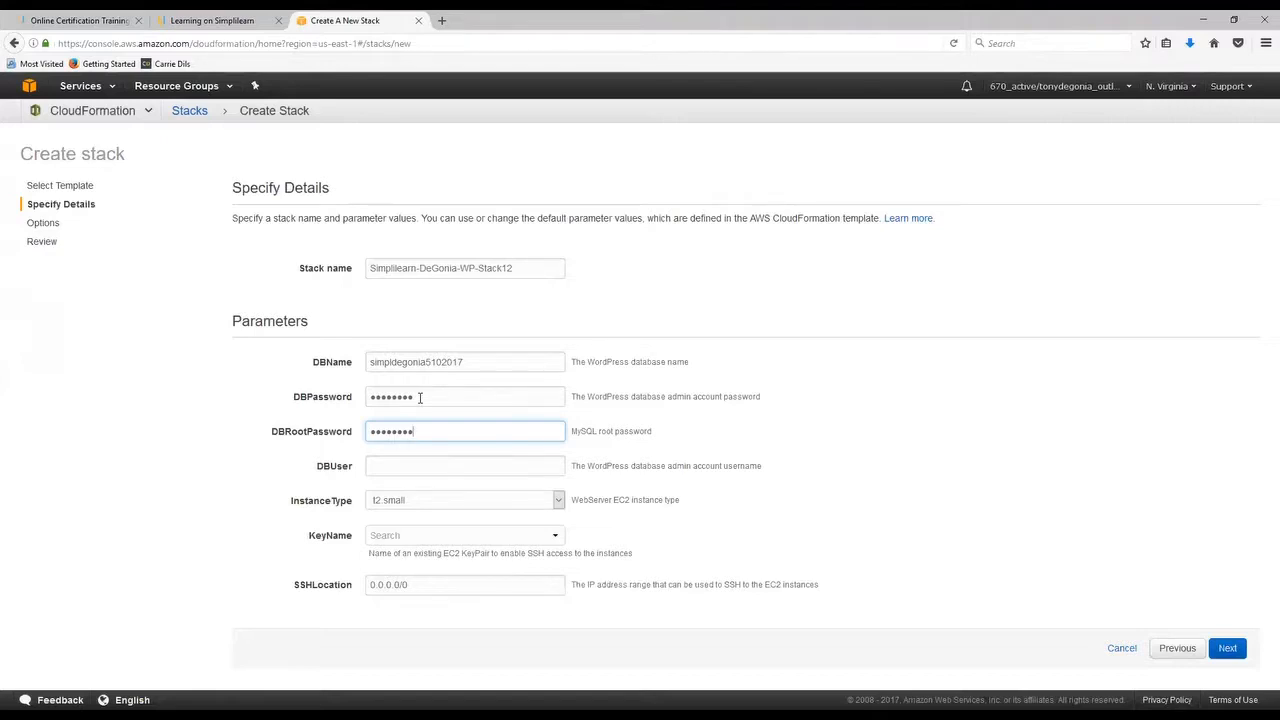
pyautogui.press('Tab')
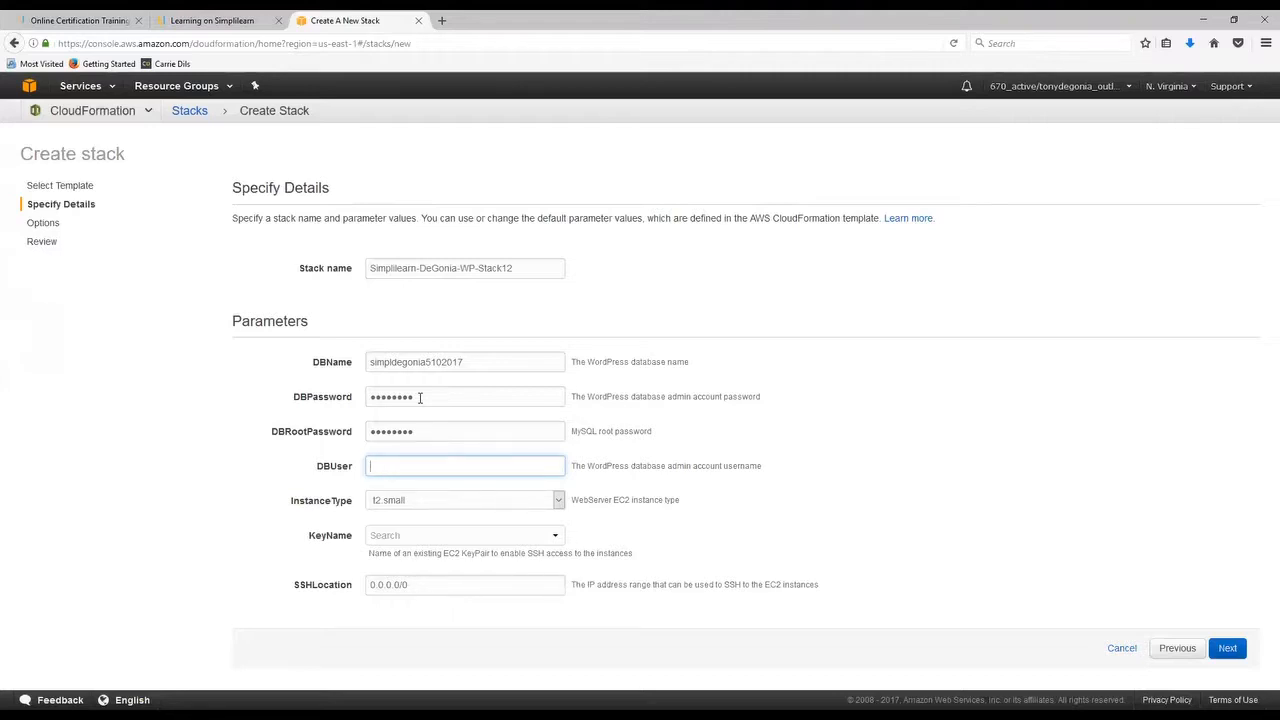
pyautogui.write('••min')
pyautogui.click(469, 503)
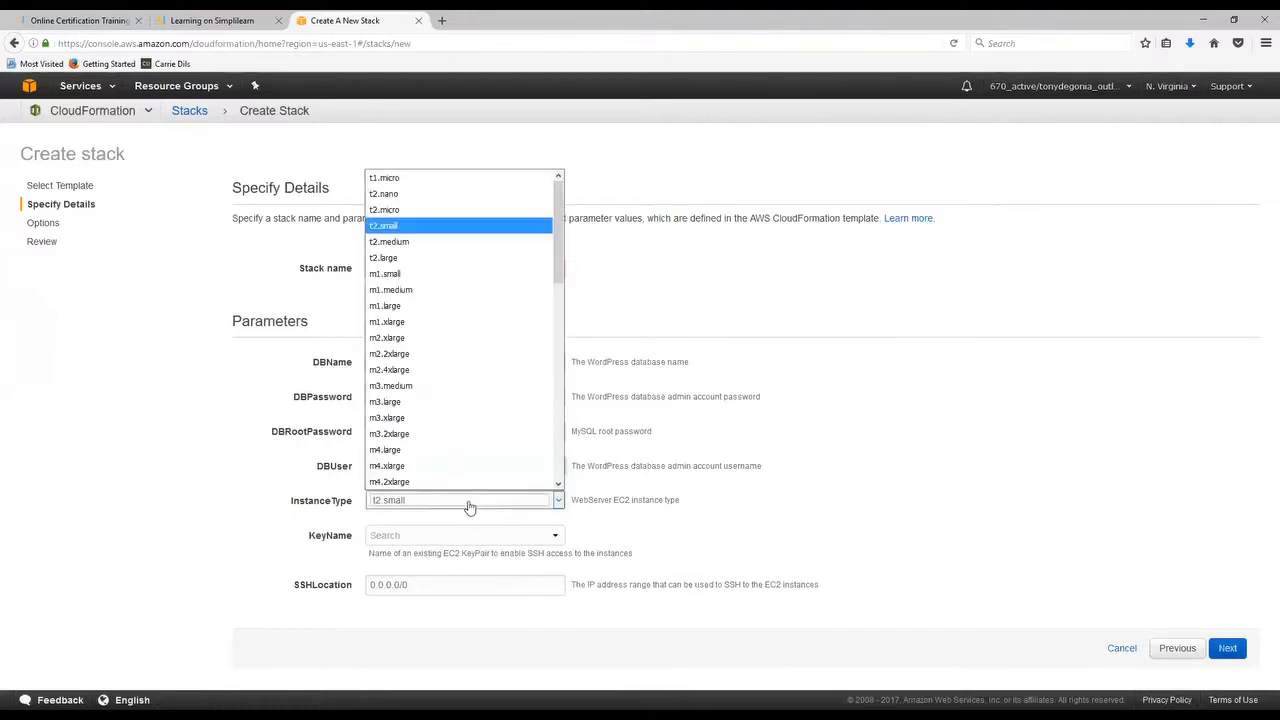
pyautogui.click(401, 210)
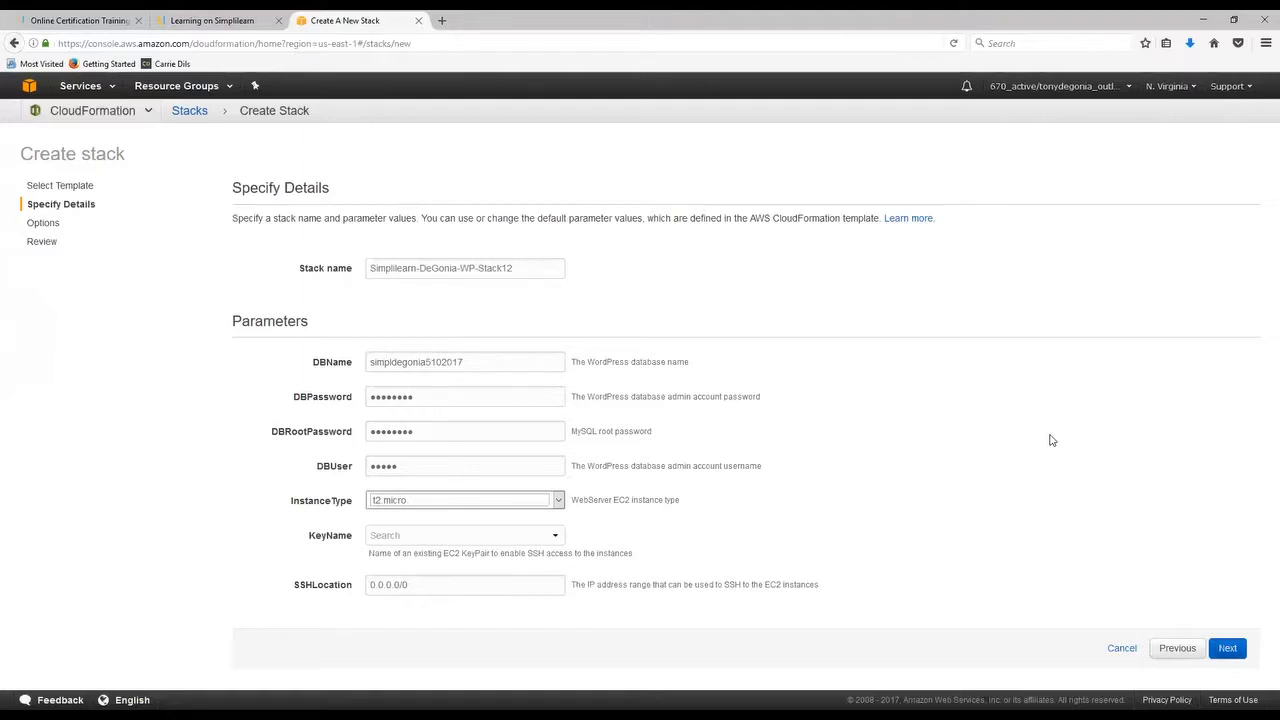
# Select the KP-12 key pair as KeyName and advance to the Options page.
pyautogui.click(443, 541)
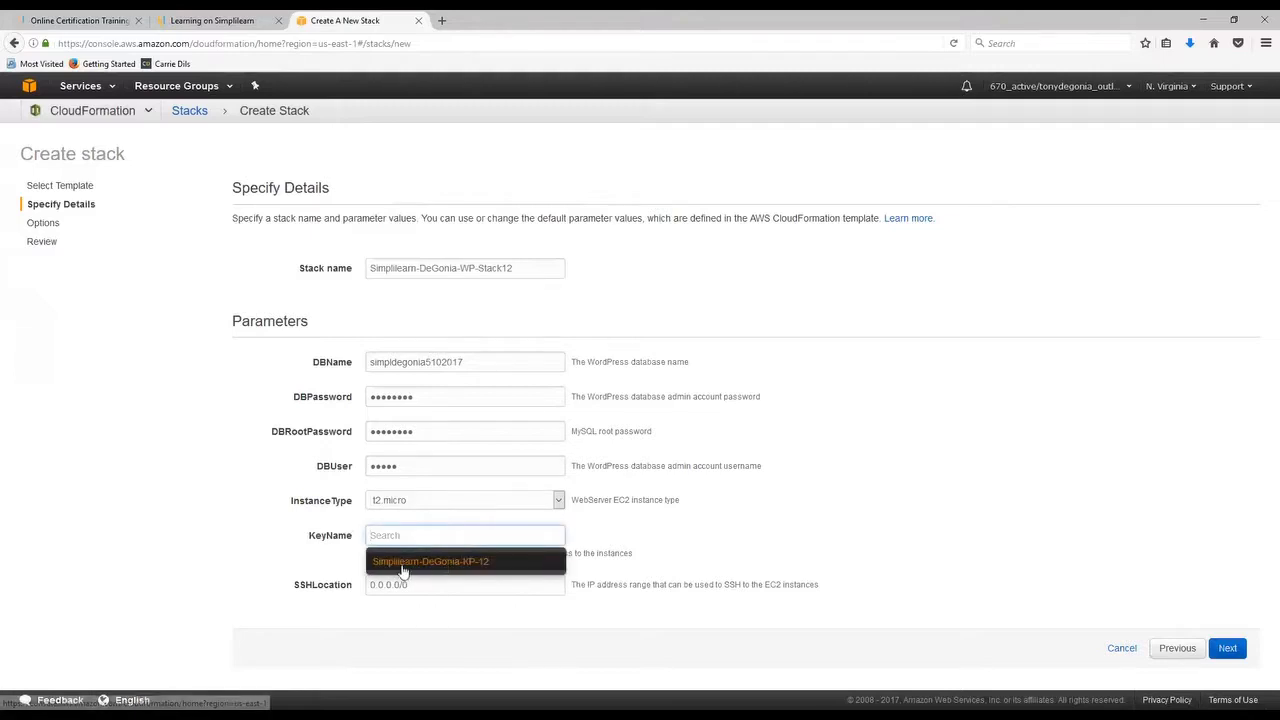
pyautogui.click(480, 566)
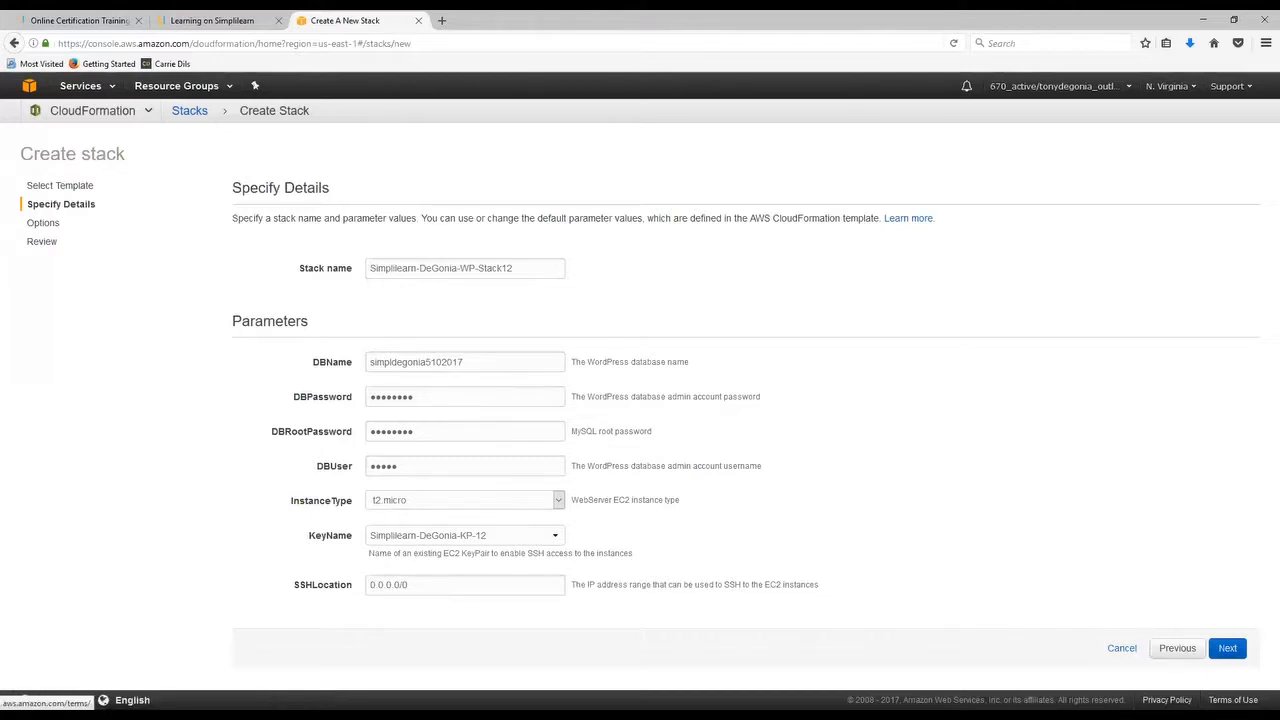
pyautogui.click(1227, 650)
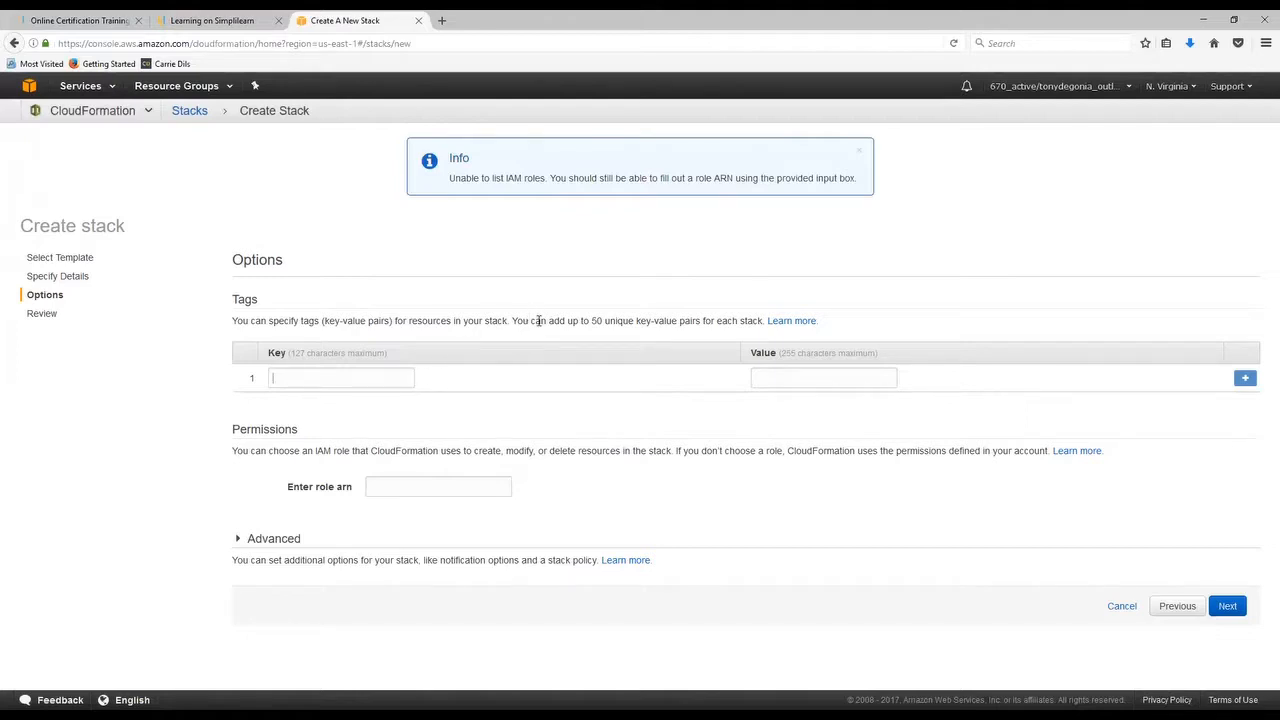
# Leave tags and role blank, review the Advanced options at their defaults, then collapse them.
pyautogui.moveTo(540, 321); pyautogui.dragTo(748, 321)
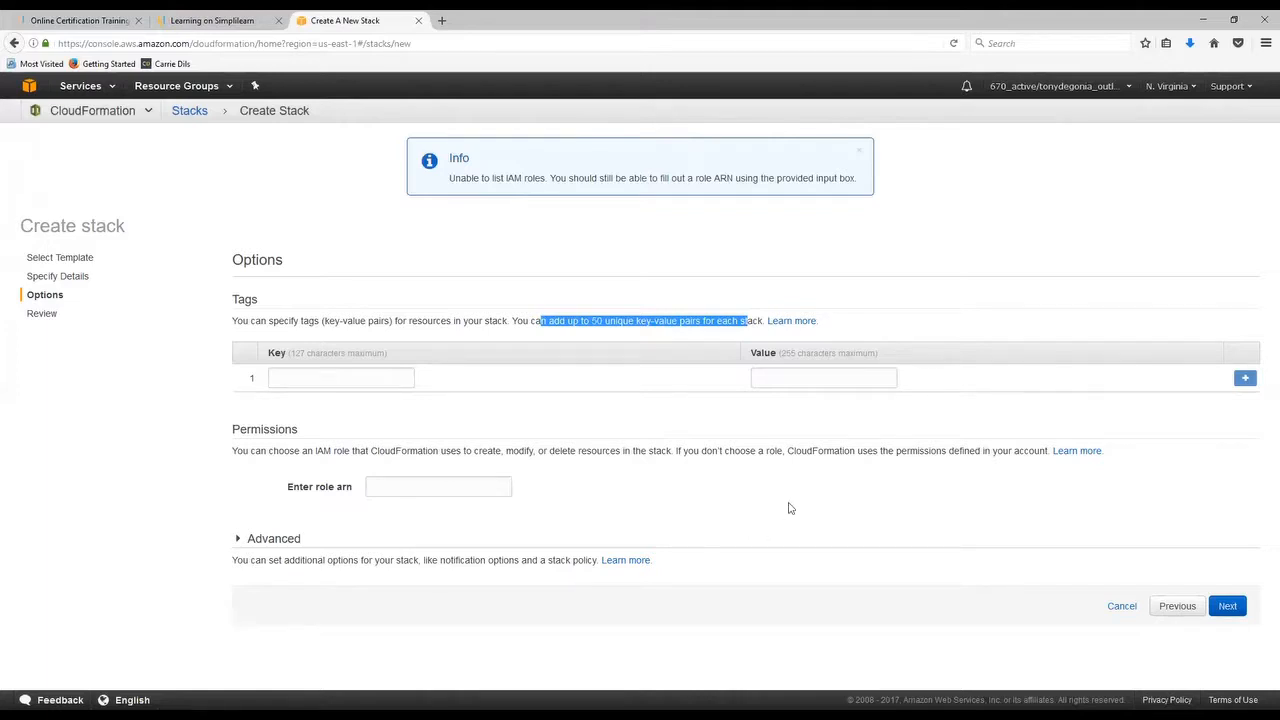
pyautogui.click(240, 539)
pyautogui.scroll(-5, 254, 517)
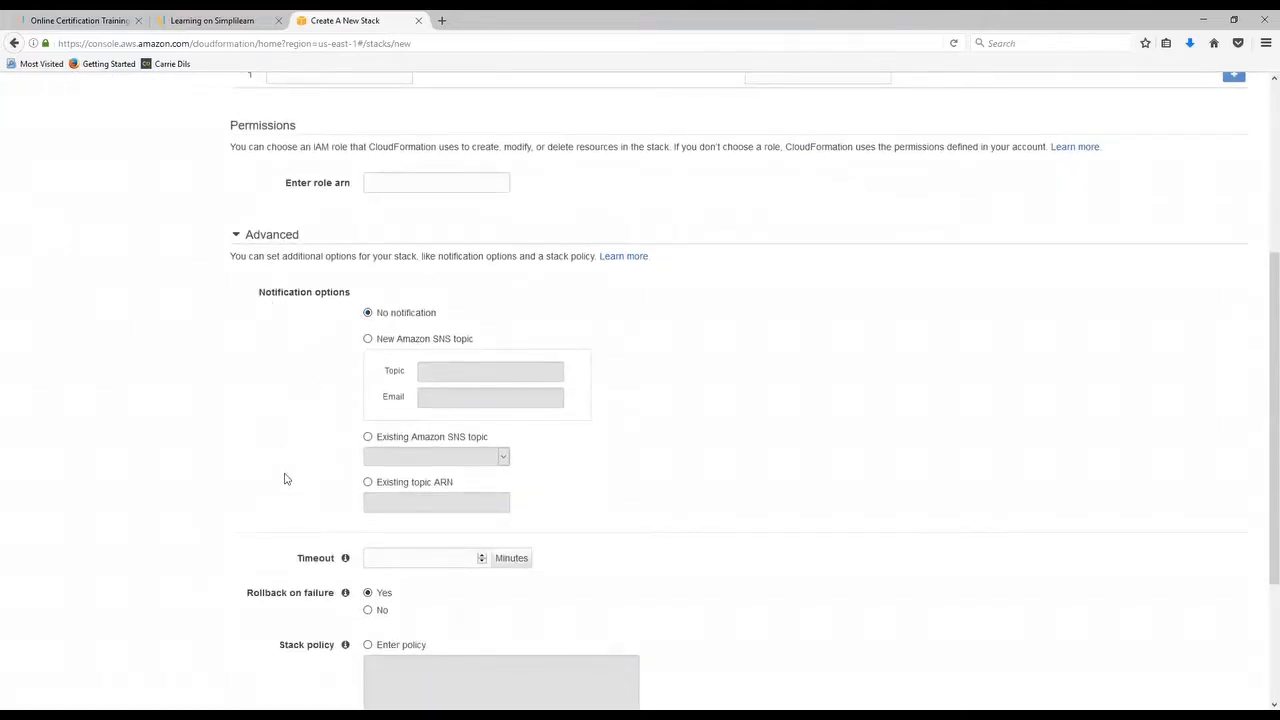
pyautogui.scroll(-4, 284, 479)
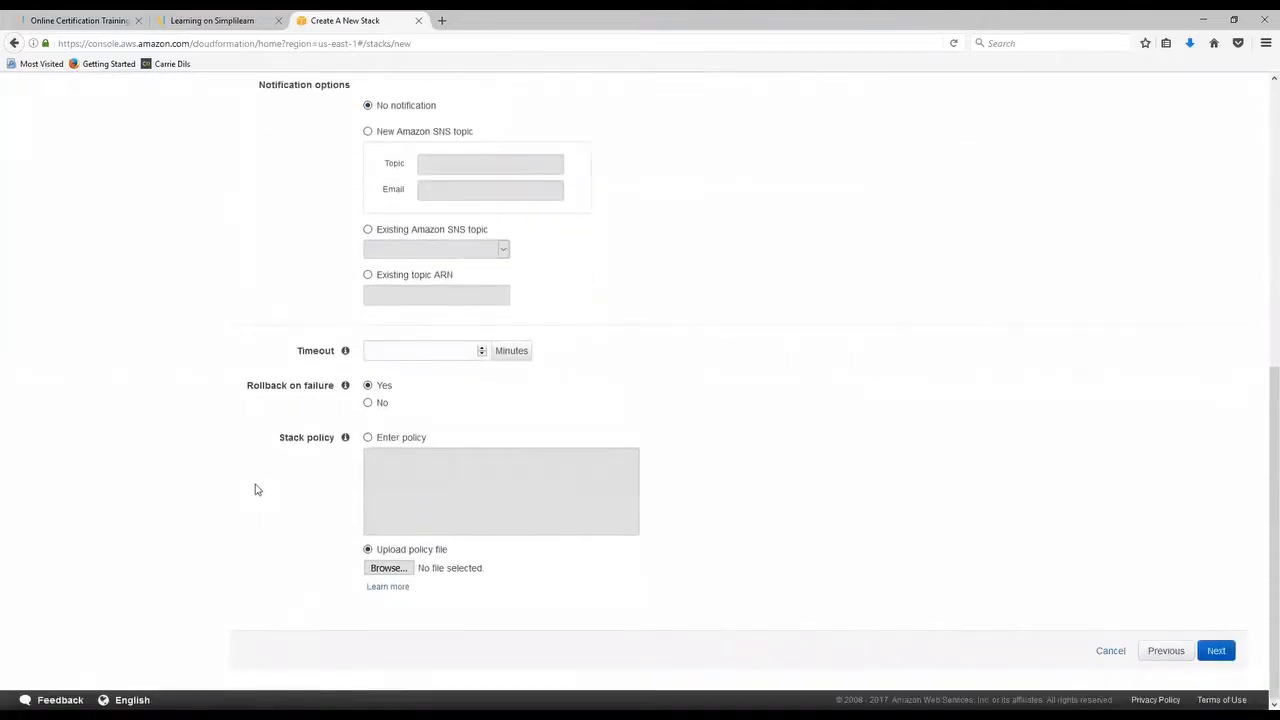
pyautogui.scroll(4, 215, 330)
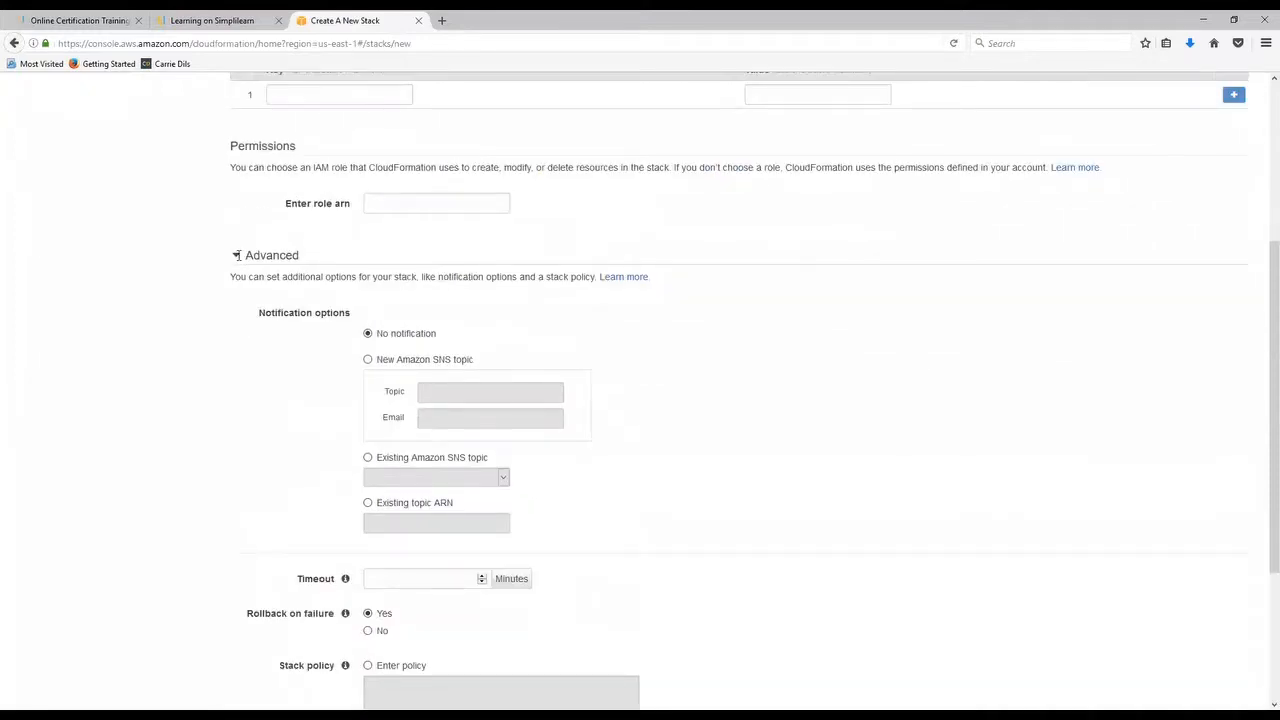
pyautogui.click(237, 256)
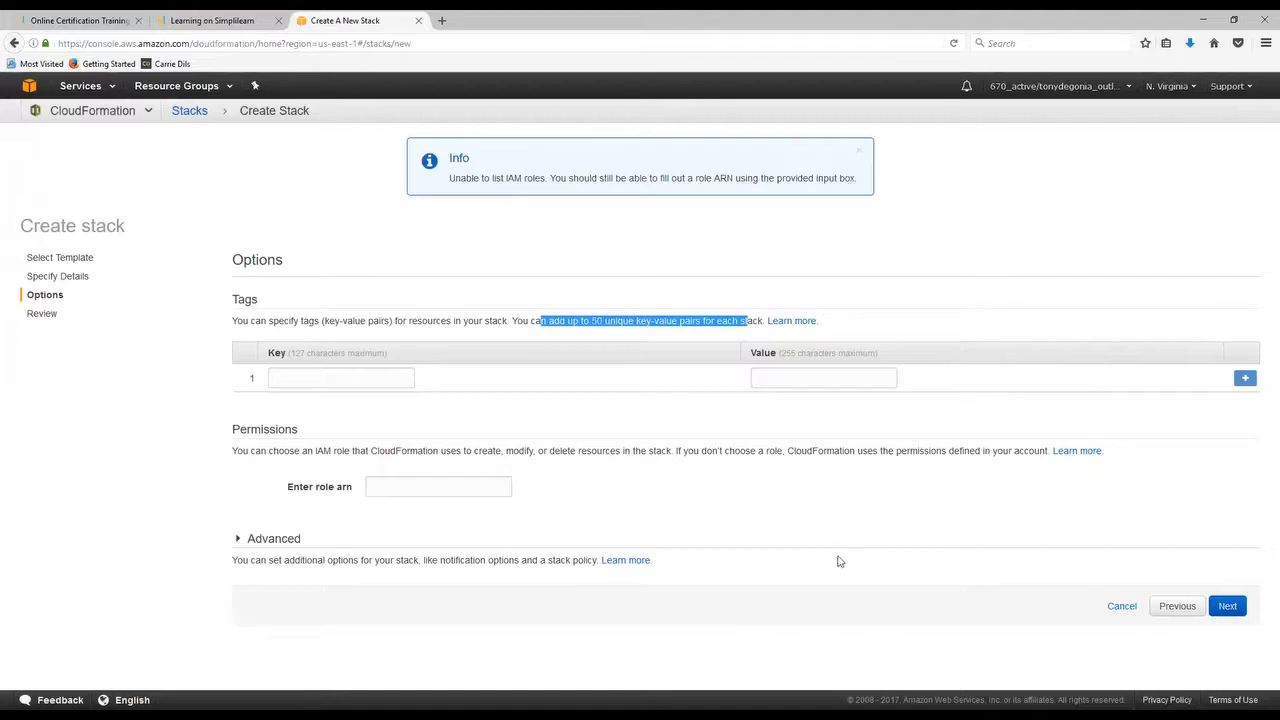
# Review the stack's template and details, then create the WP-Stack12 WordPress stack.
pyautogui.click(1227, 606)
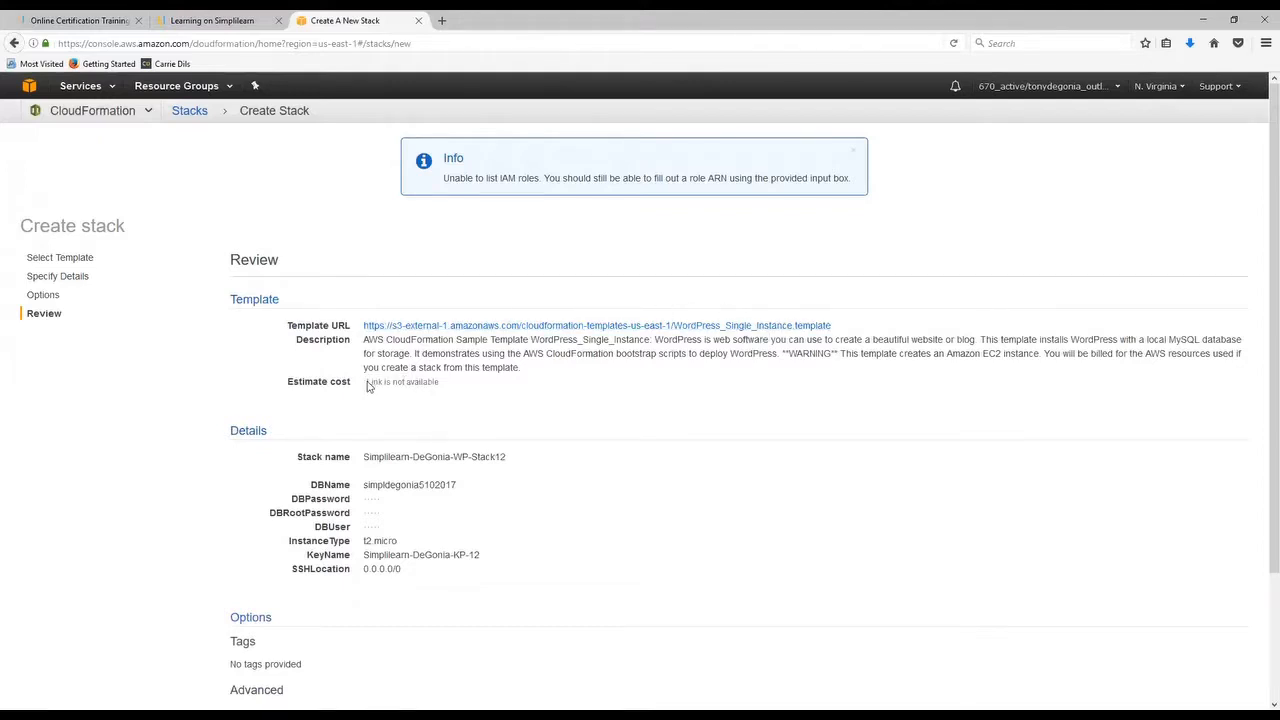
pyautogui.moveTo(371, 384); pyautogui.dragTo(491, 389)
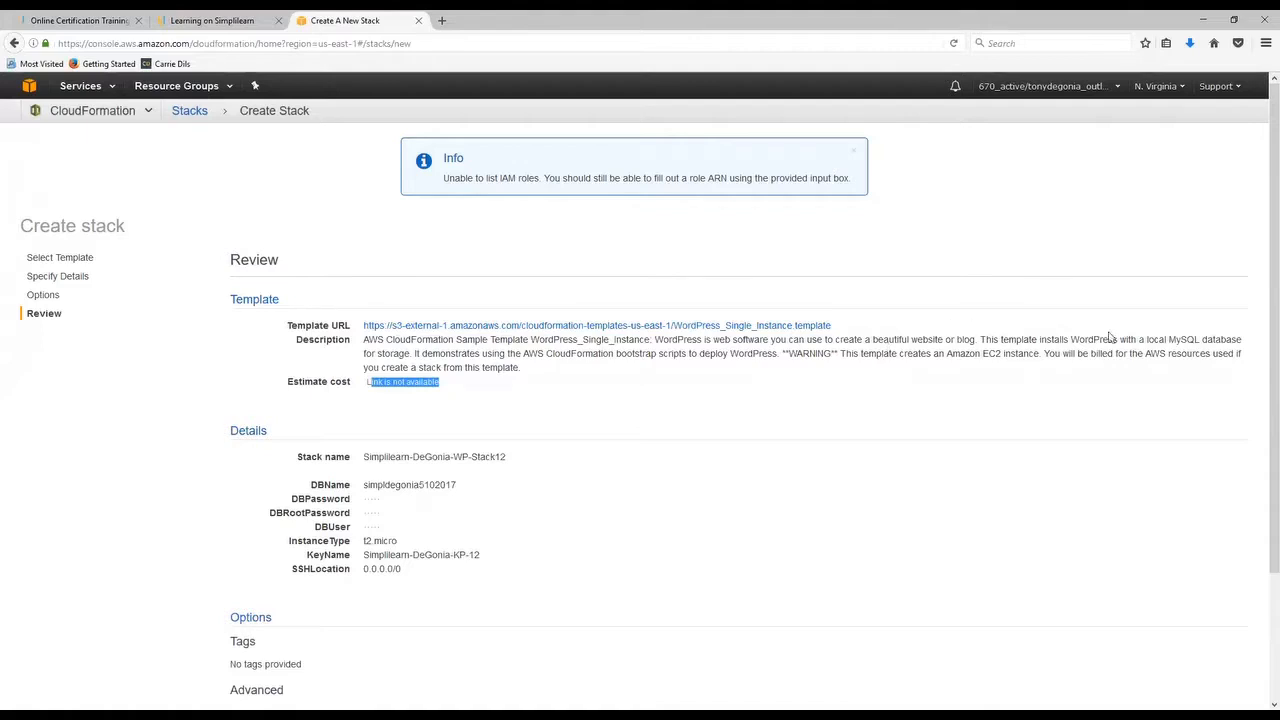
pyautogui.click(1021, 337)
pyautogui.moveTo(1021, 337); pyautogui.dragTo(1222, 378)
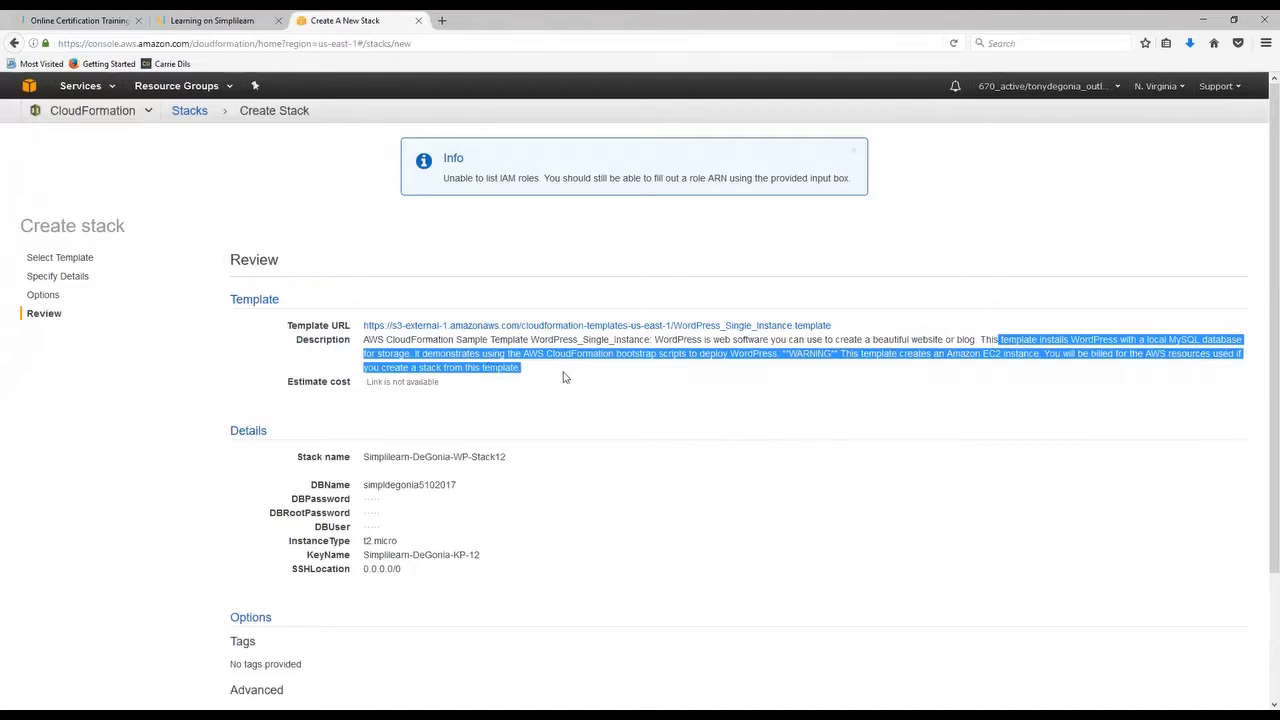
pyautogui.scroll(-3, 651, 480)
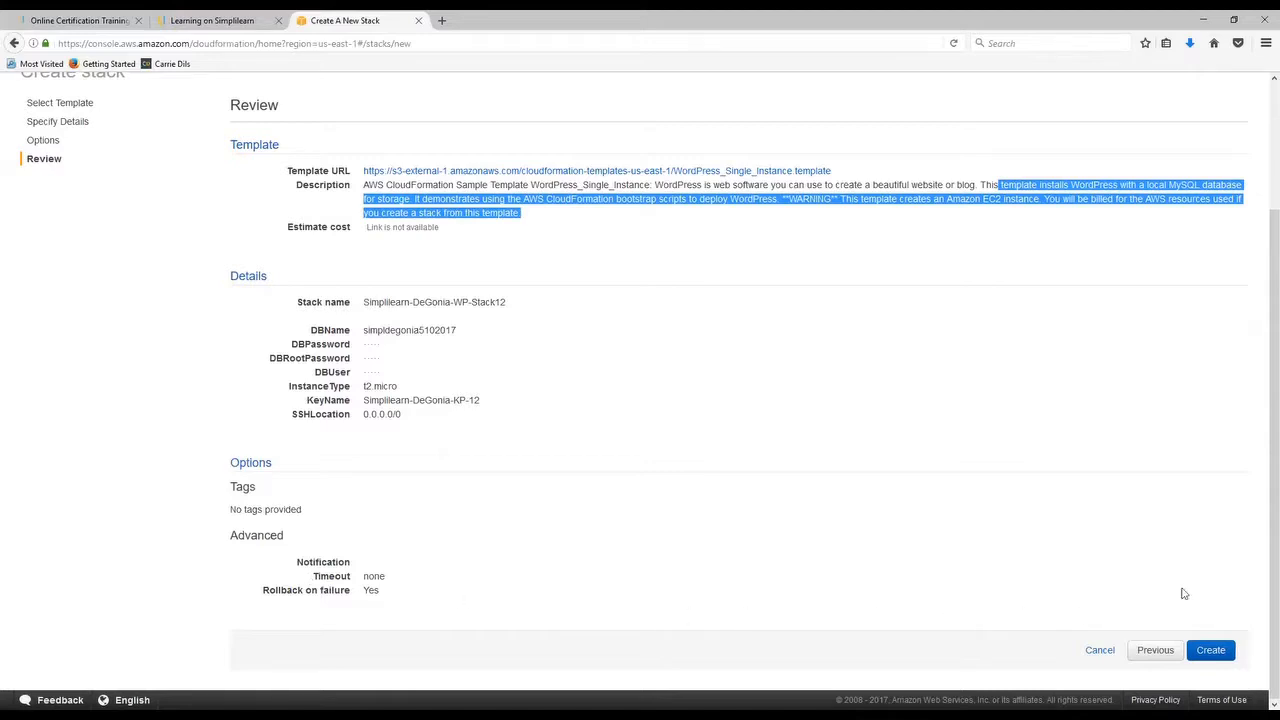
pyautogui.click(1208, 652)
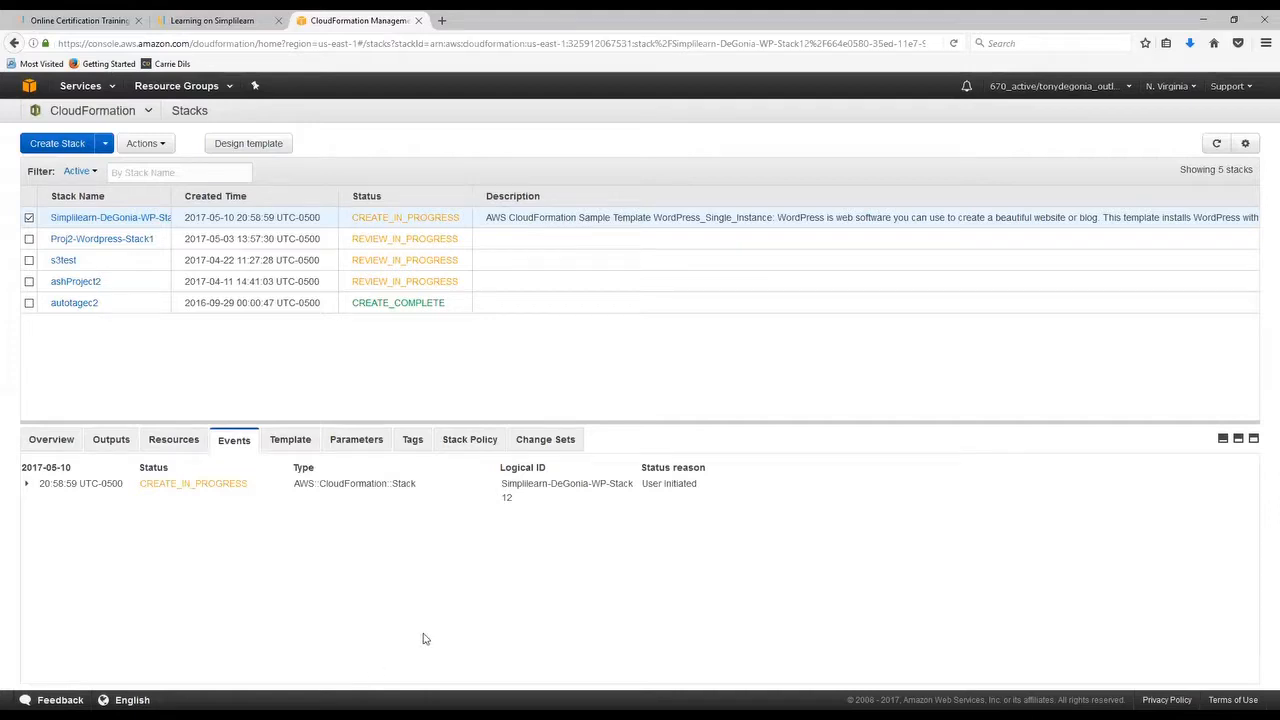
# Expand the stack creation event and refresh the stack's events list.
pyautogui.click(27, 483)
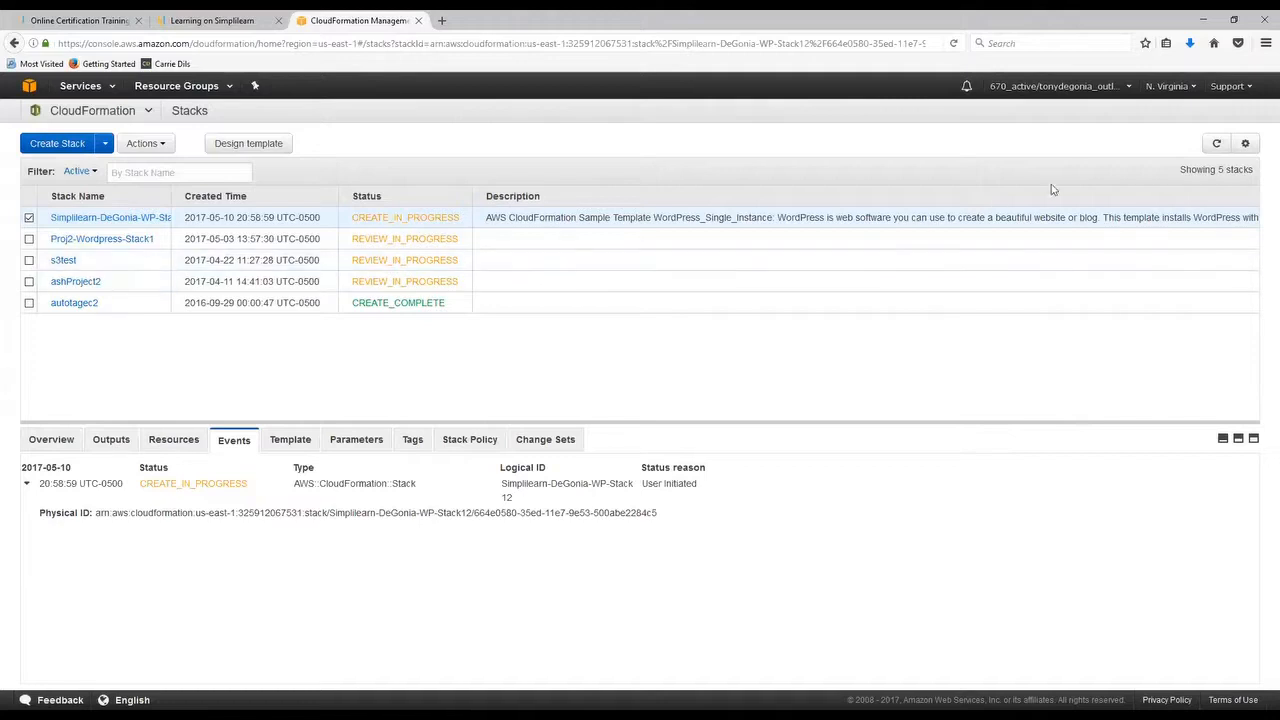
pyautogui.click(1217, 145)
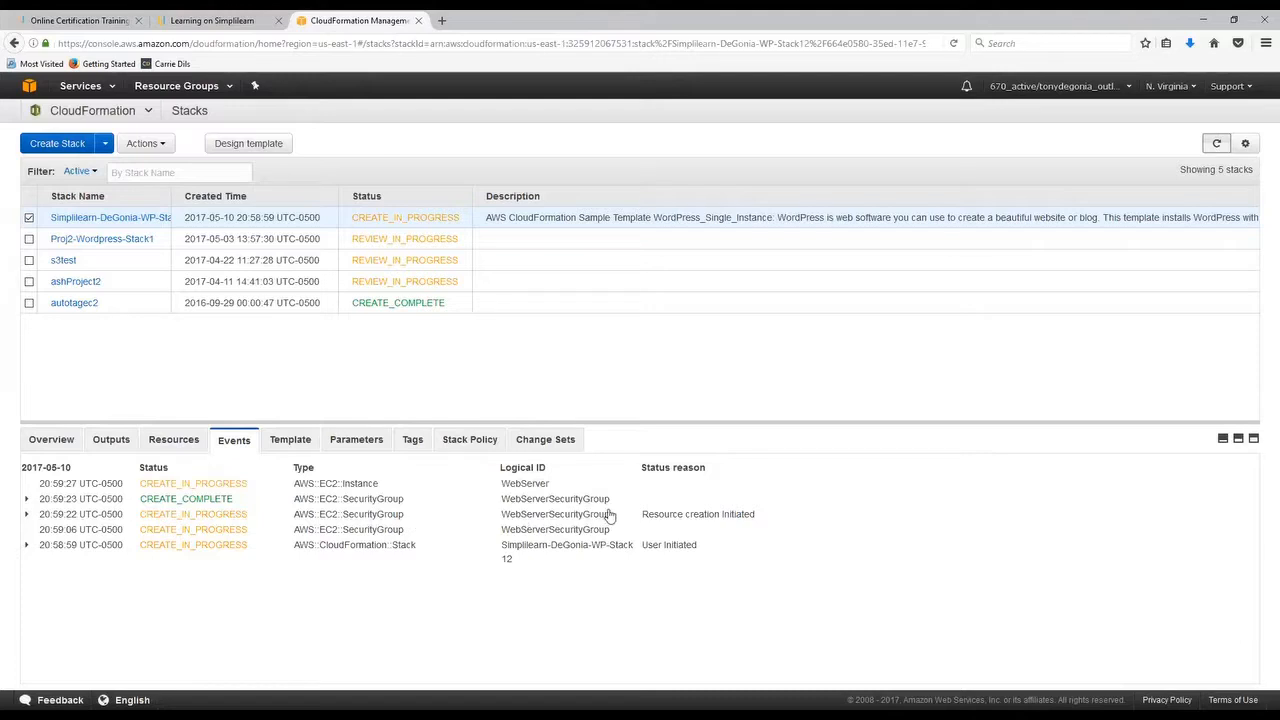
pyautogui.click(1216, 143)
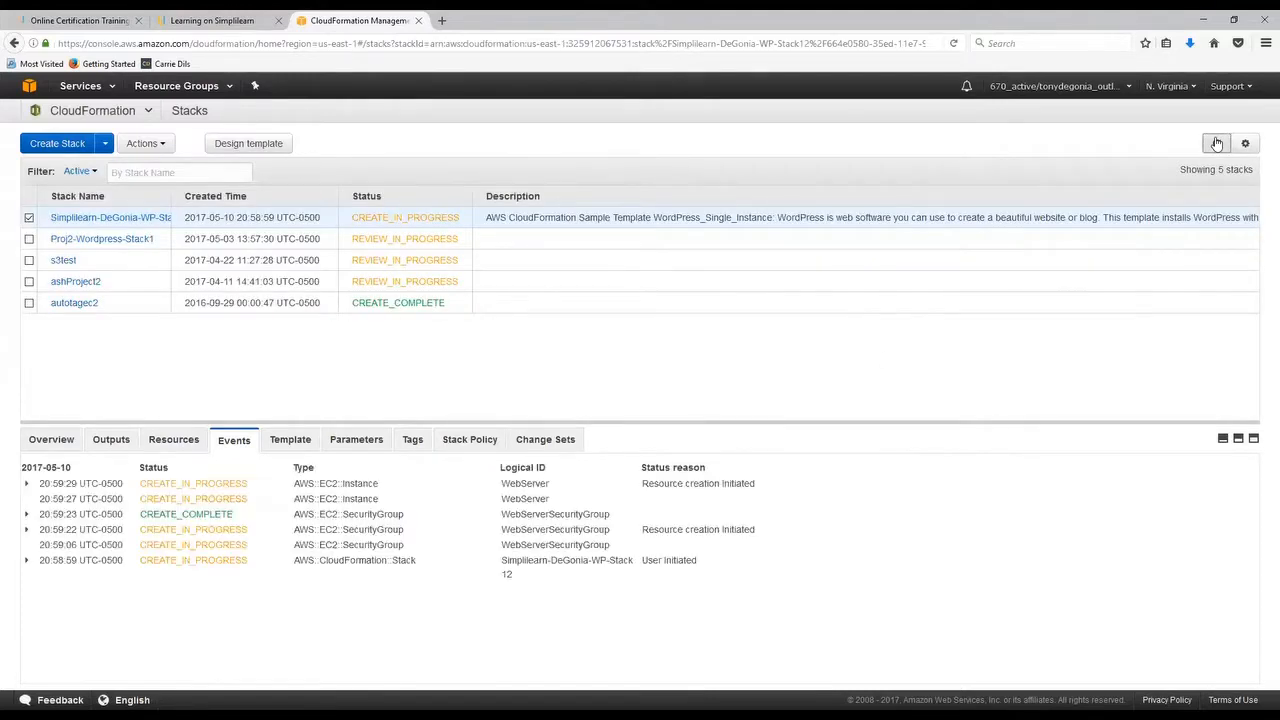
# Inspect the Physical IDs of the security group and WebServer instance events, then refresh.
pyautogui.click(27, 561)
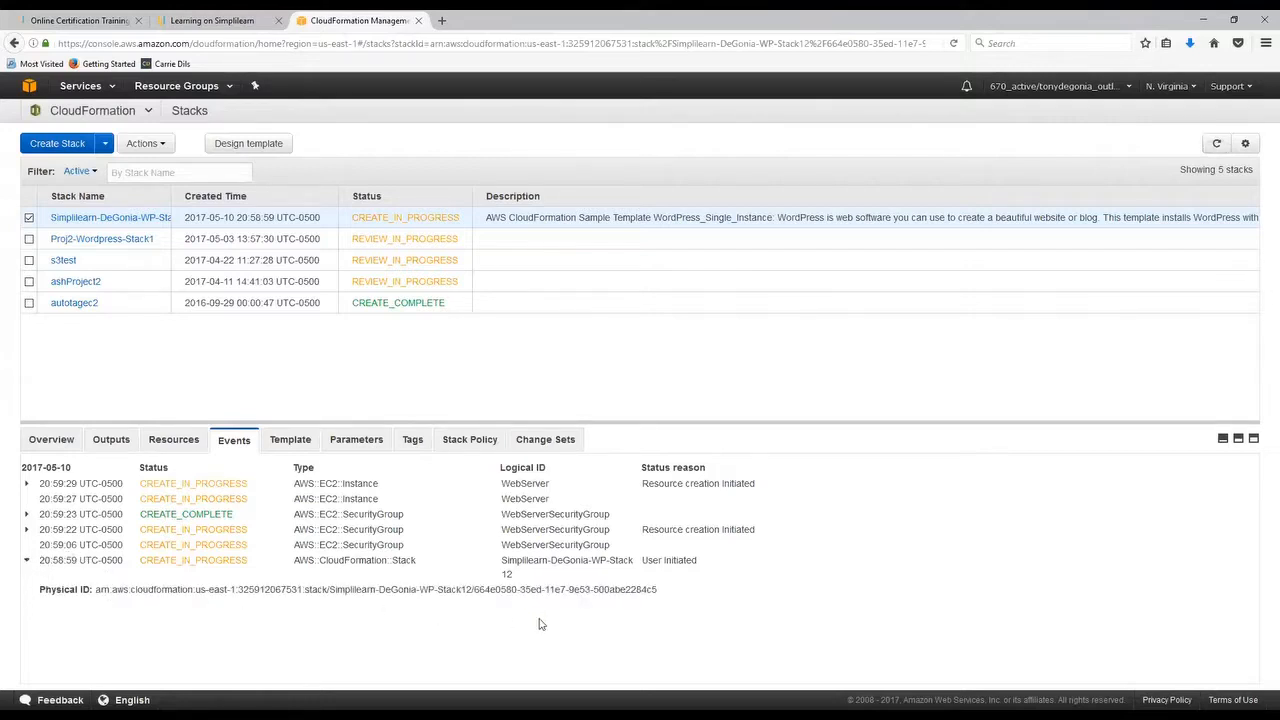
pyautogui.click(27, 530)
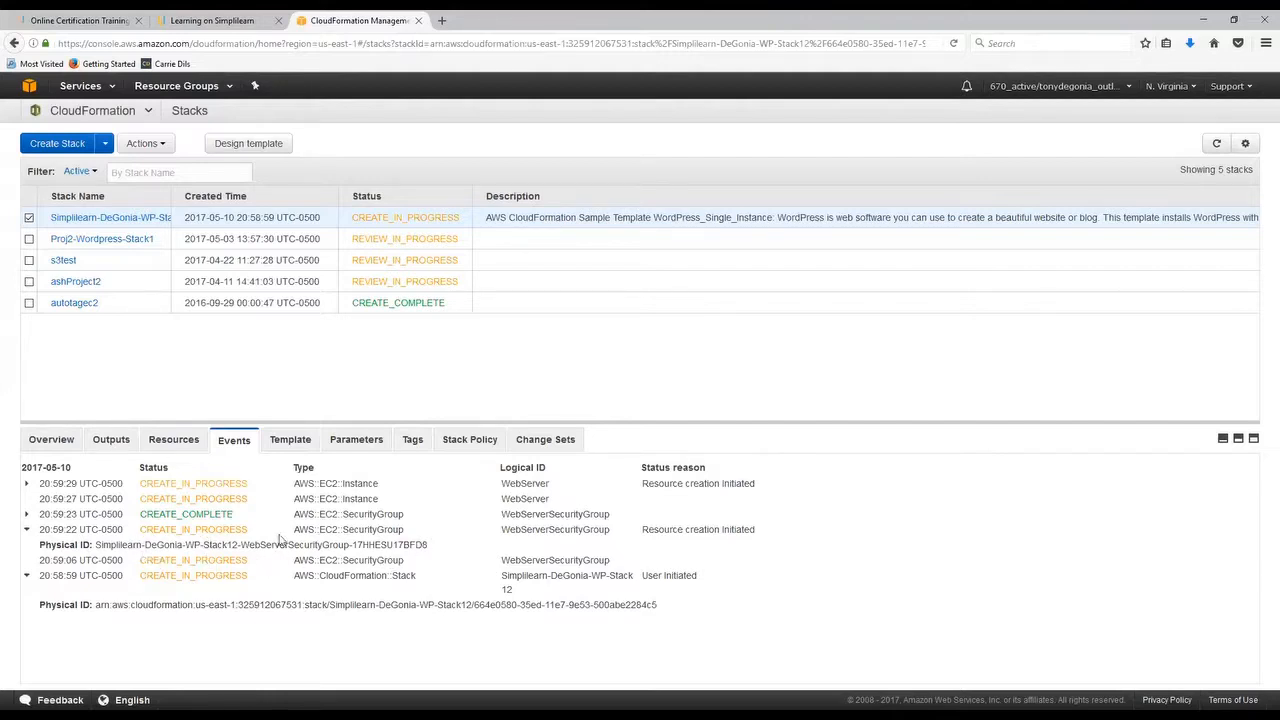
pyautogui.click(28, 514)
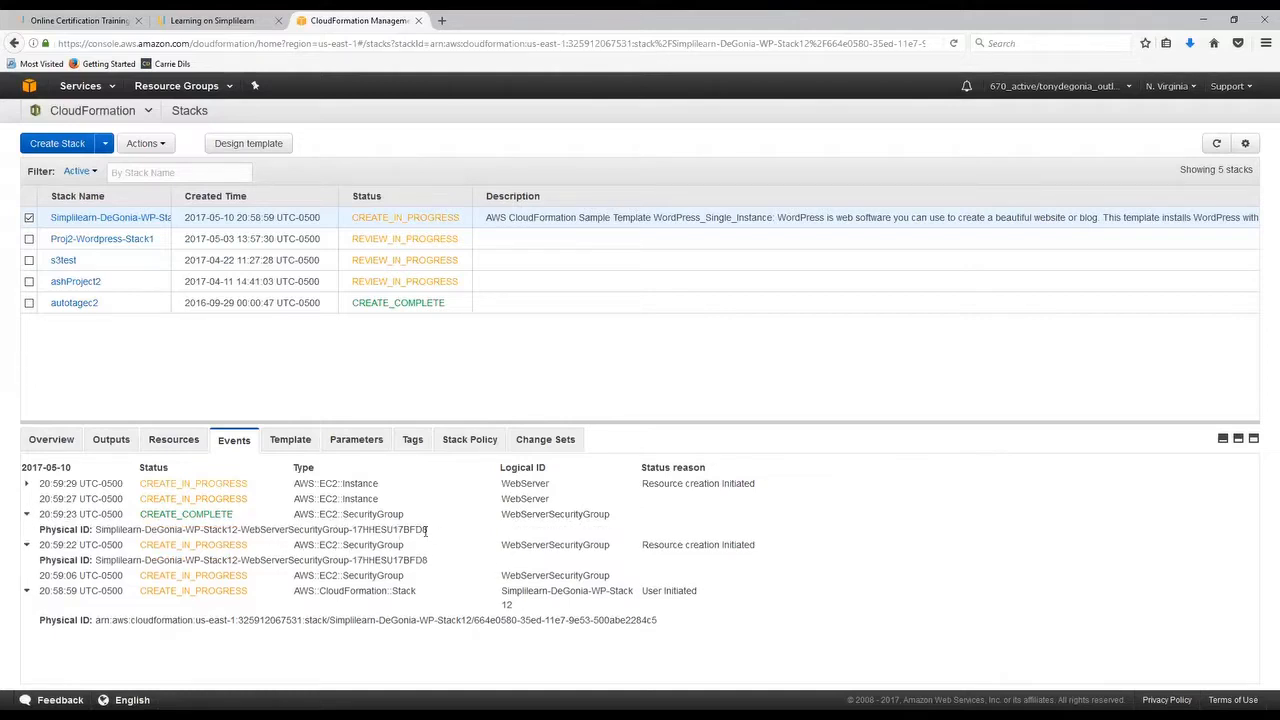
pyautogui.click(27, 484)
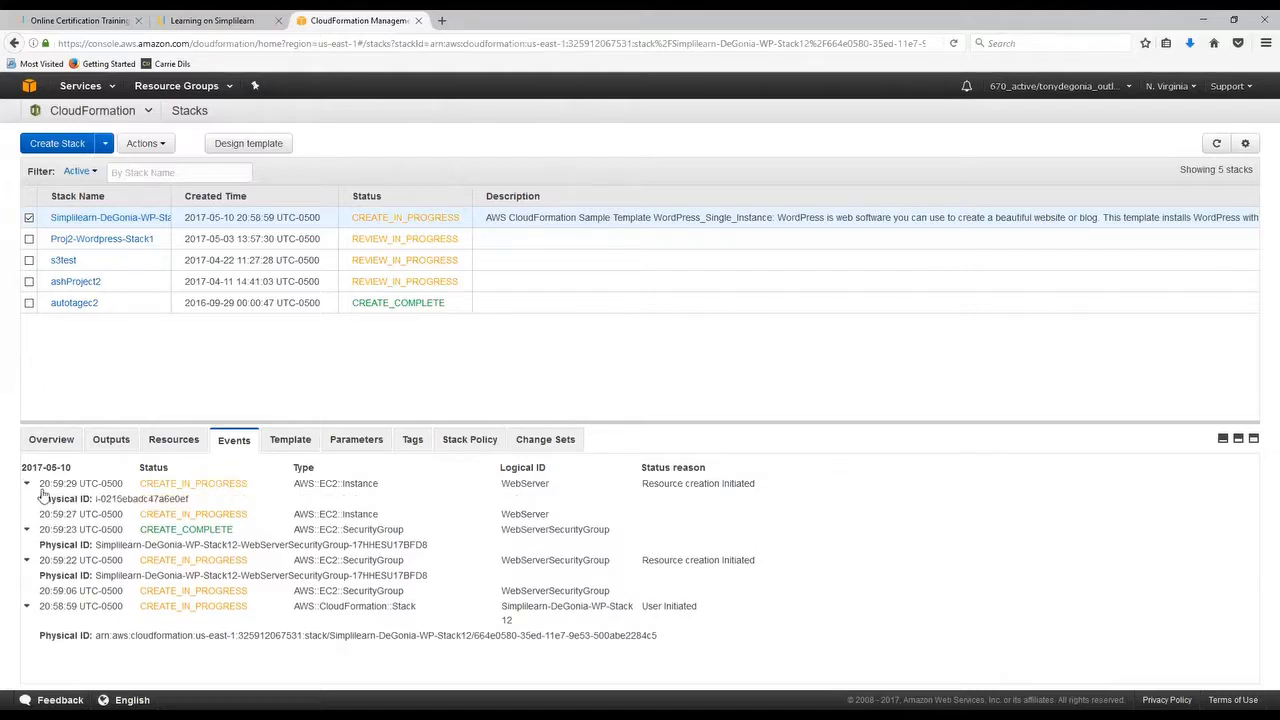
pyautogui.moveTo(97, 497); pyautogui.dragTo(196, 498)
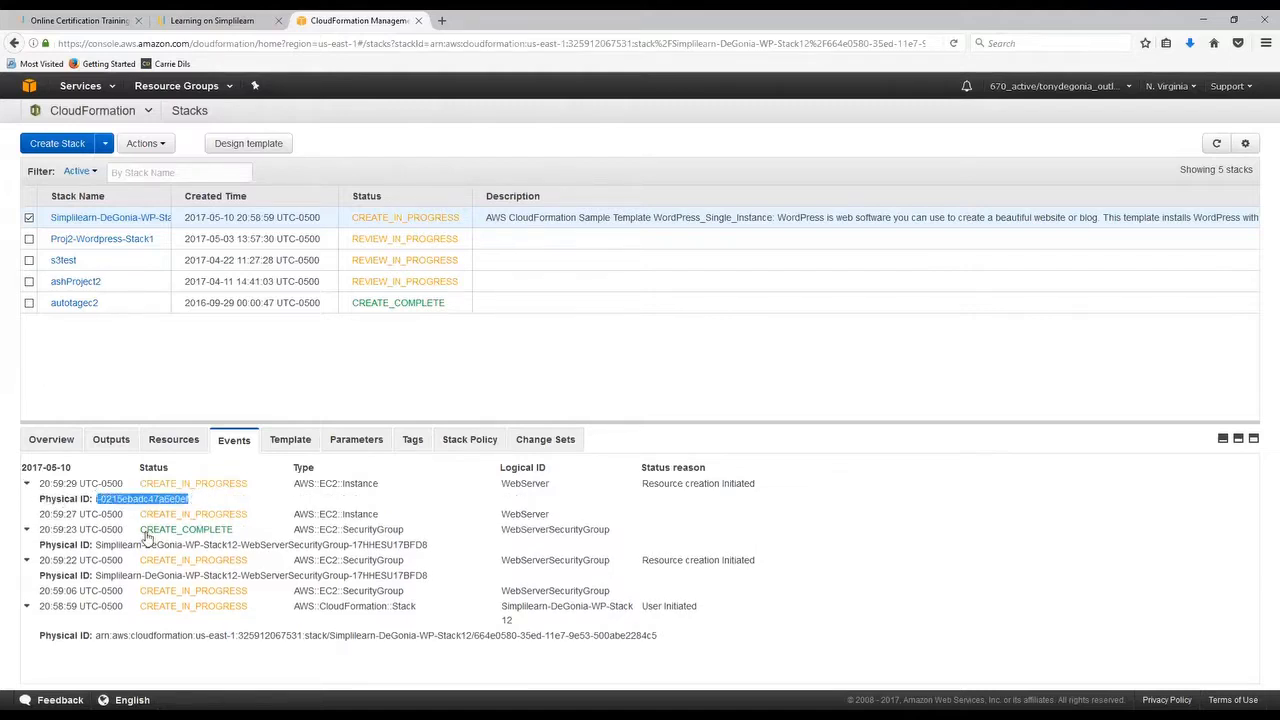
pyautogui.moveTo(100, 545); pyautogui.dragTo(107, 577)
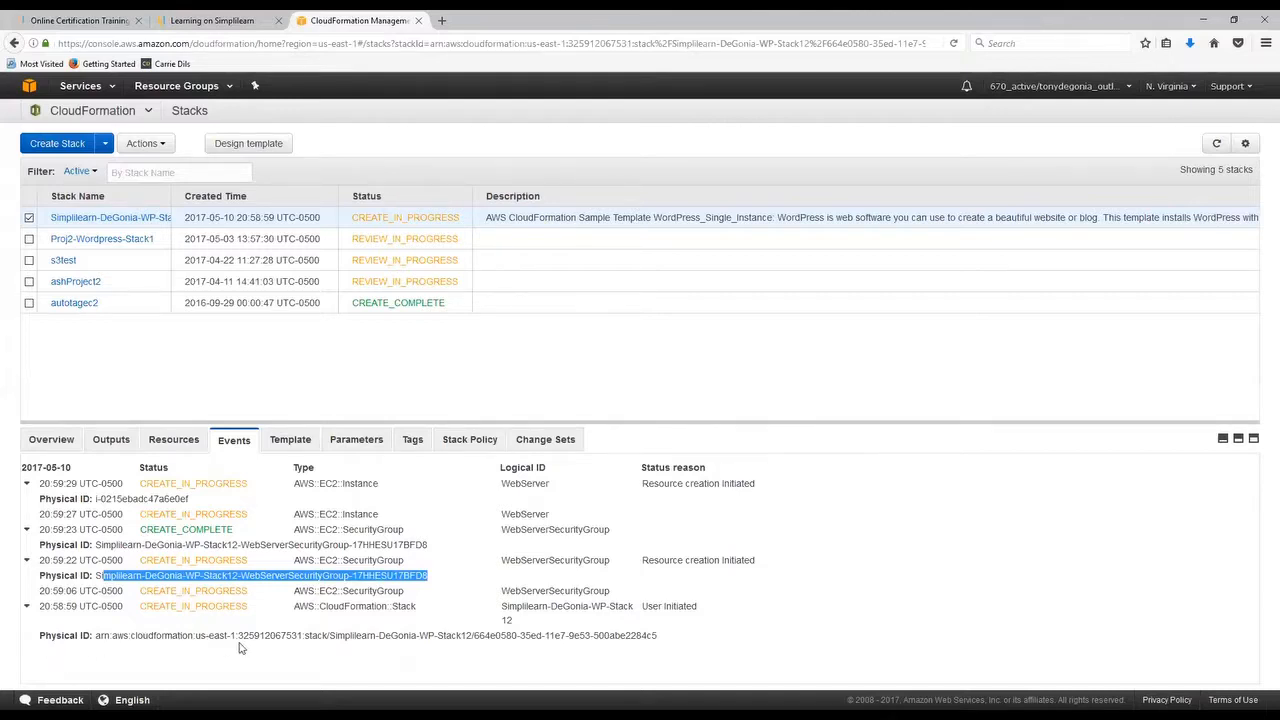
pyautogui.moveTo(241, 636); pyautogui.dragTo(577, 656)
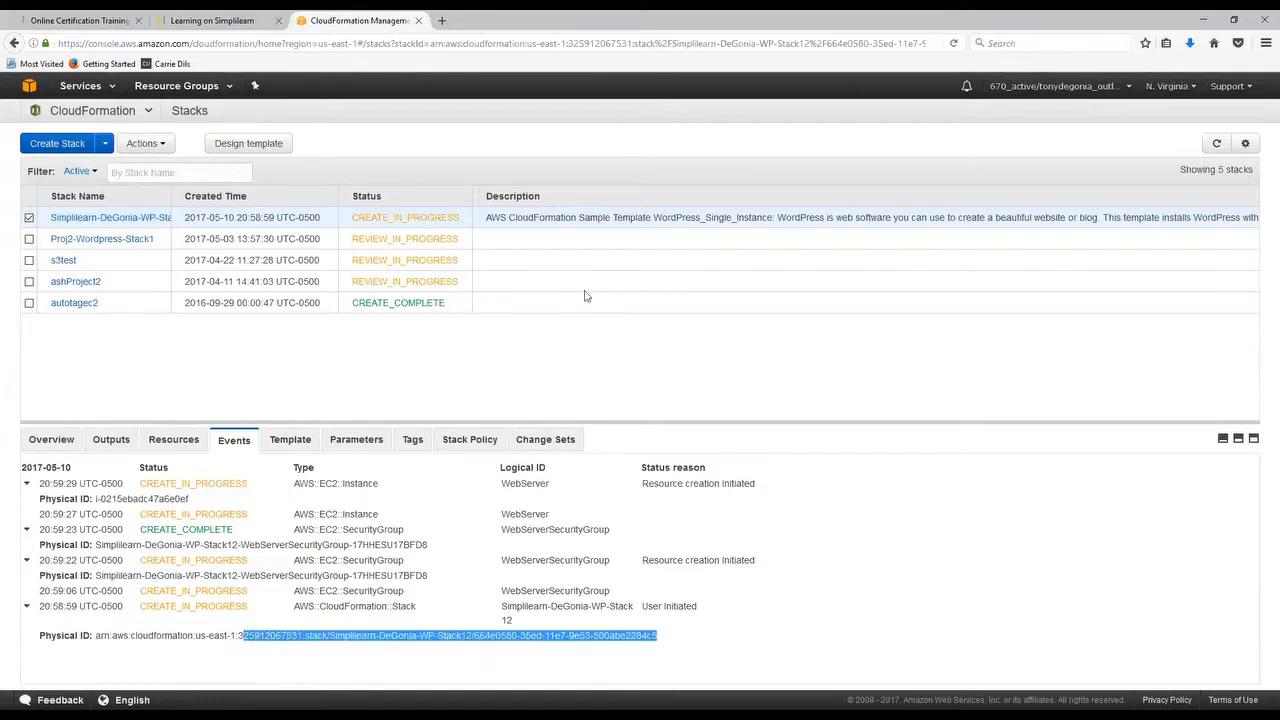
pyautogui.click(1214, 146)
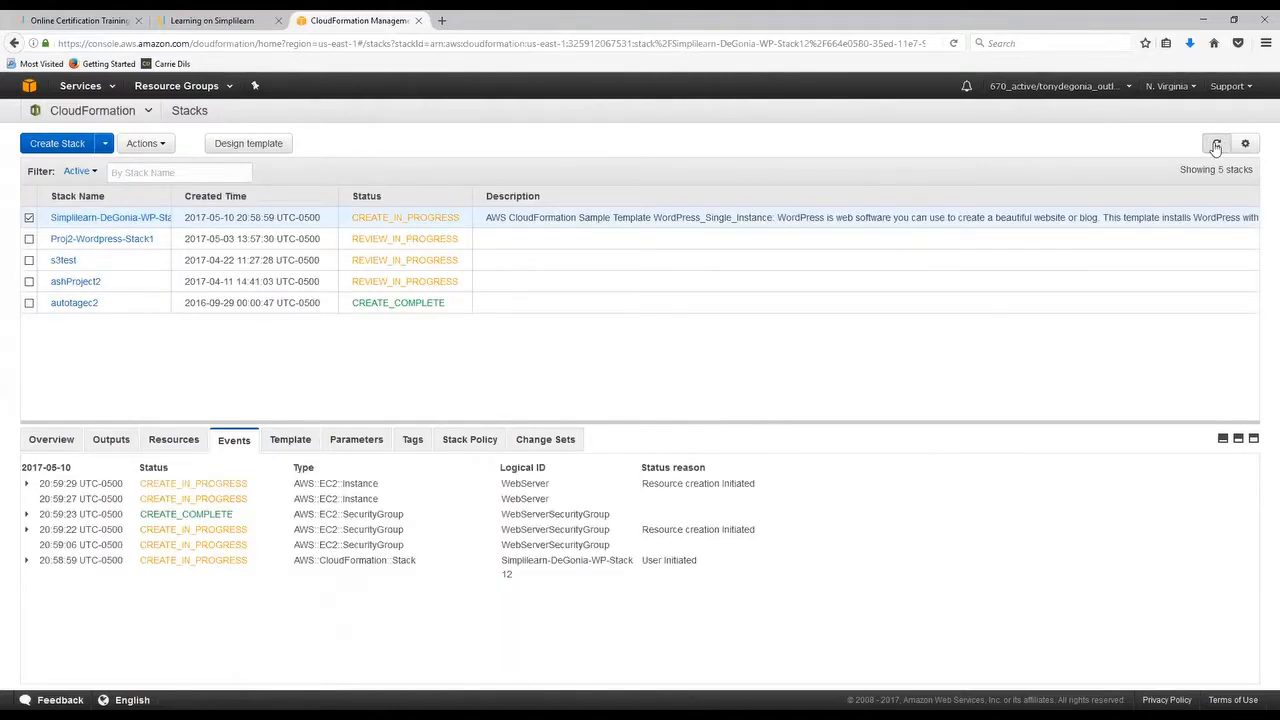
# Refresh until CREATE_COMPLETE, then select the WebsiteURL output ending in /wordpress.
pyautogui.click(1216, 146)
pyautogui.click(1216, 146)
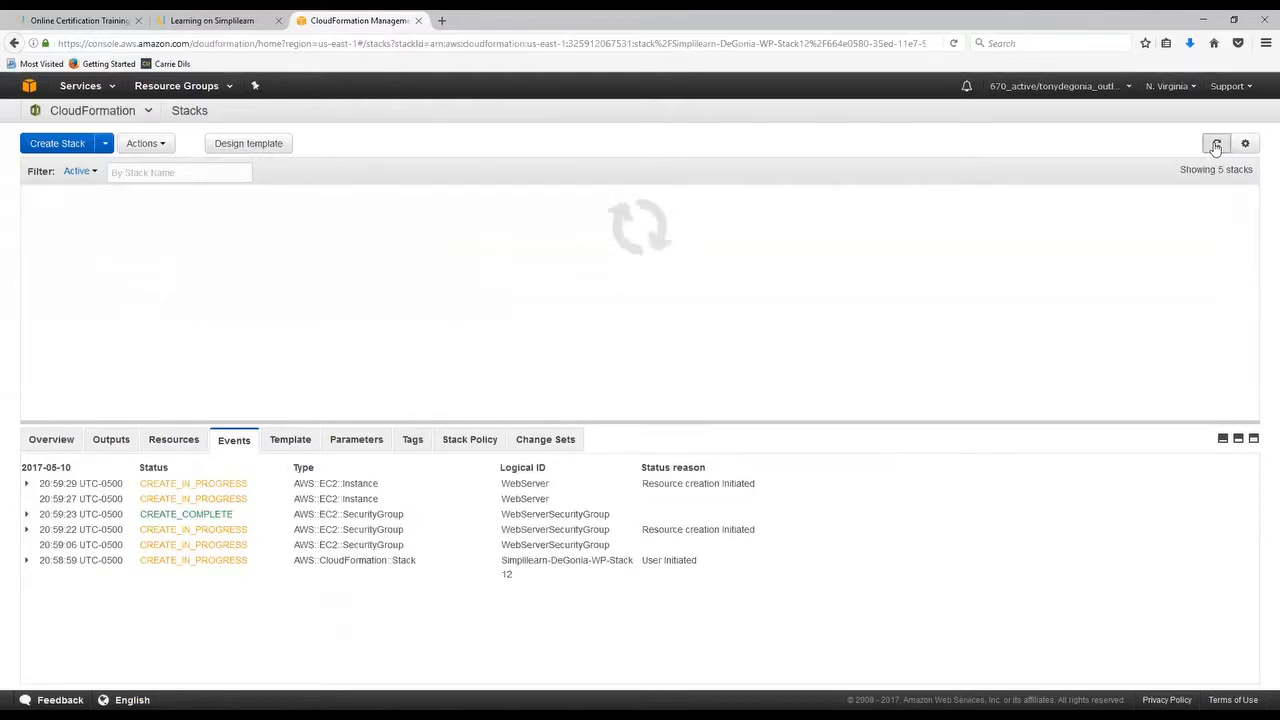
pyautogui.click(1216, 146)
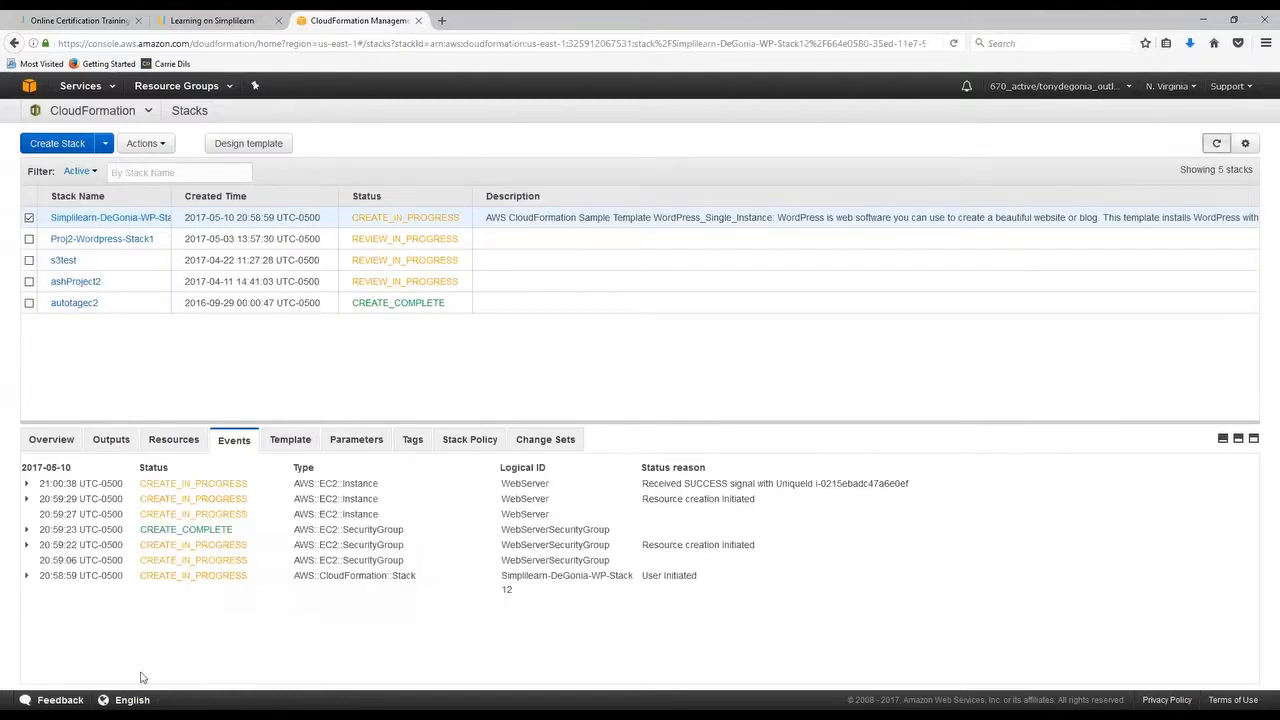
pyautogui.click(45, 440)
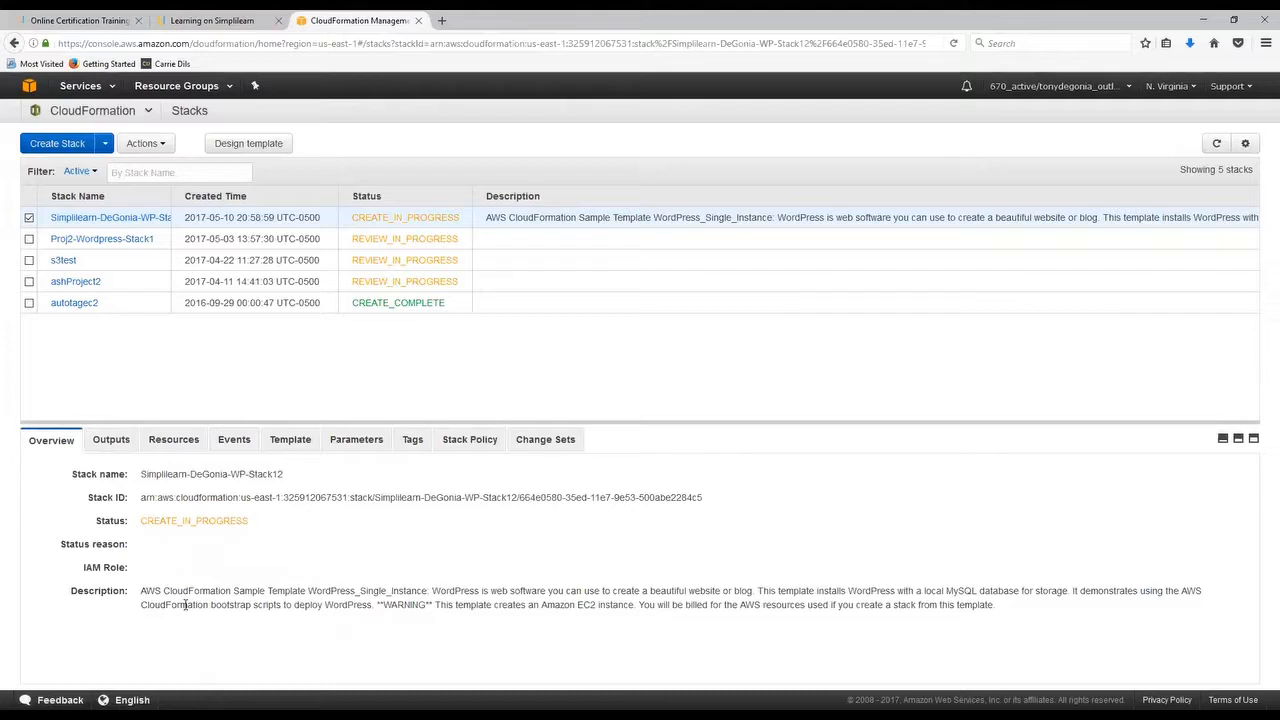
pyautogui.click(112, 441)
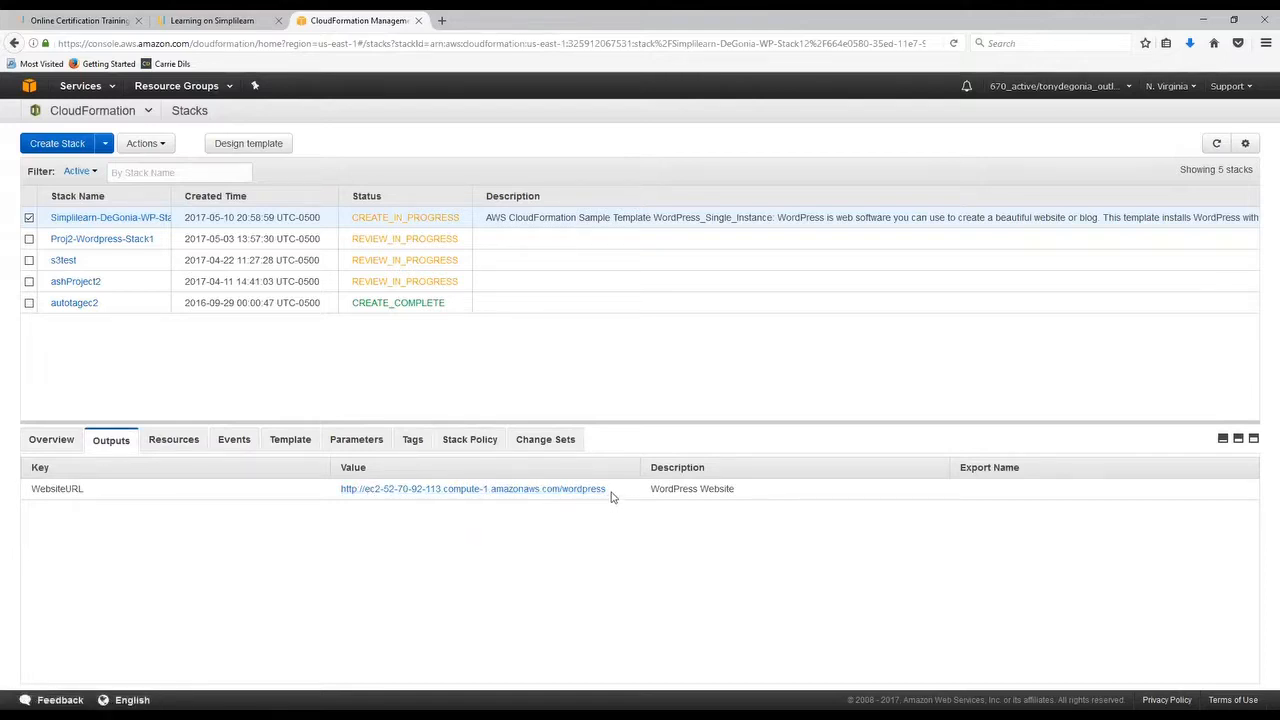
pyautogui.moveTo(594, 497); pyautogui.dragTo(338, 498)
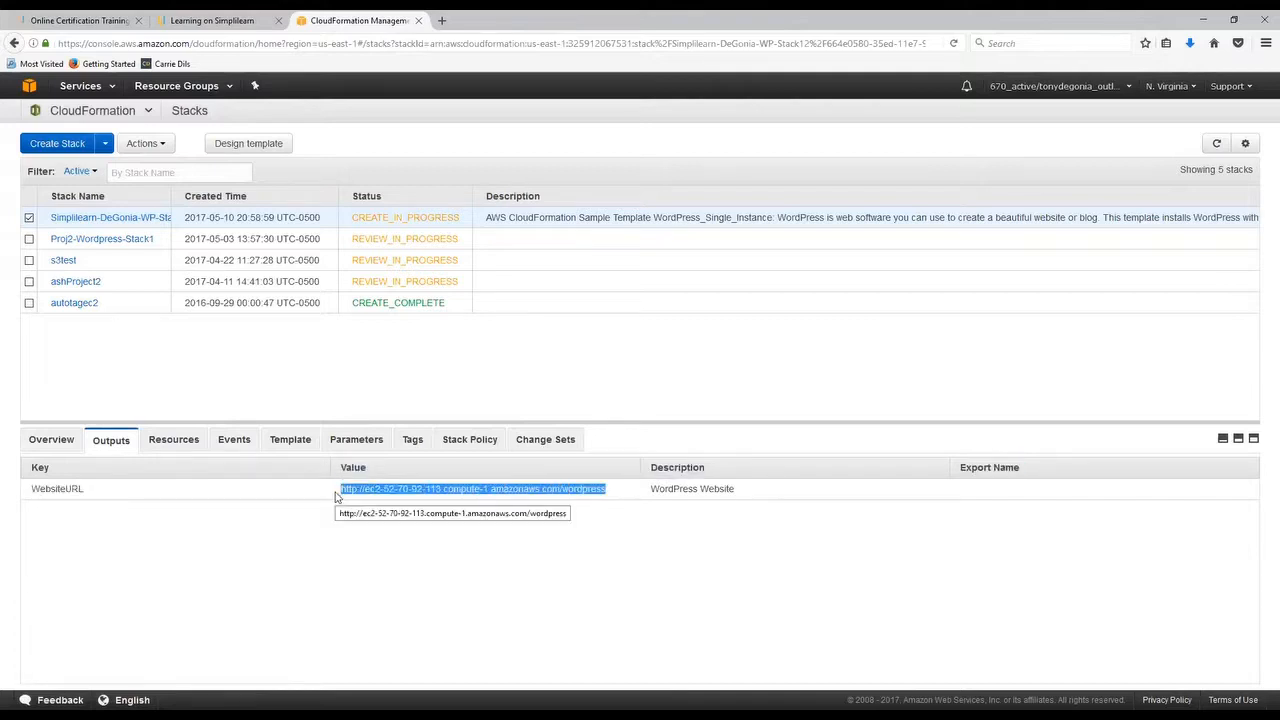
pyautogui.hotkey('alt', 'Tab')
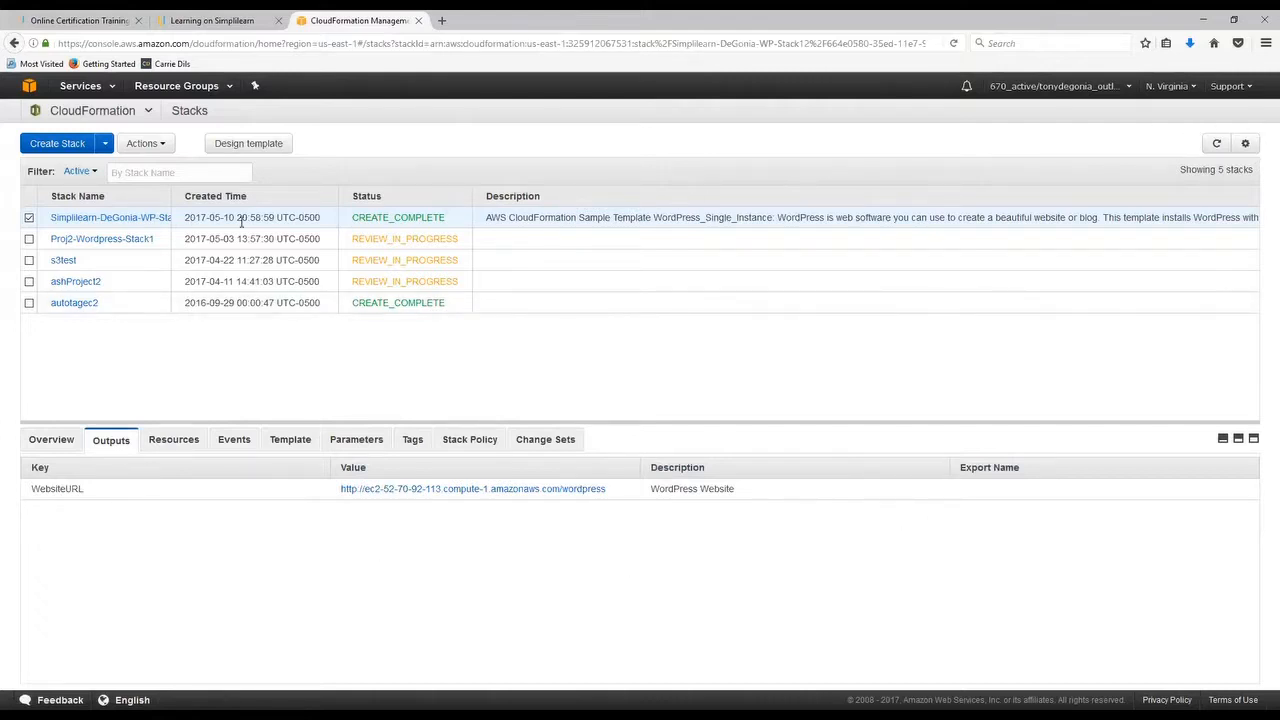
# Browse the stack's Resources, Events, Template and Parameters views.
pyautogui.click(175, 434)
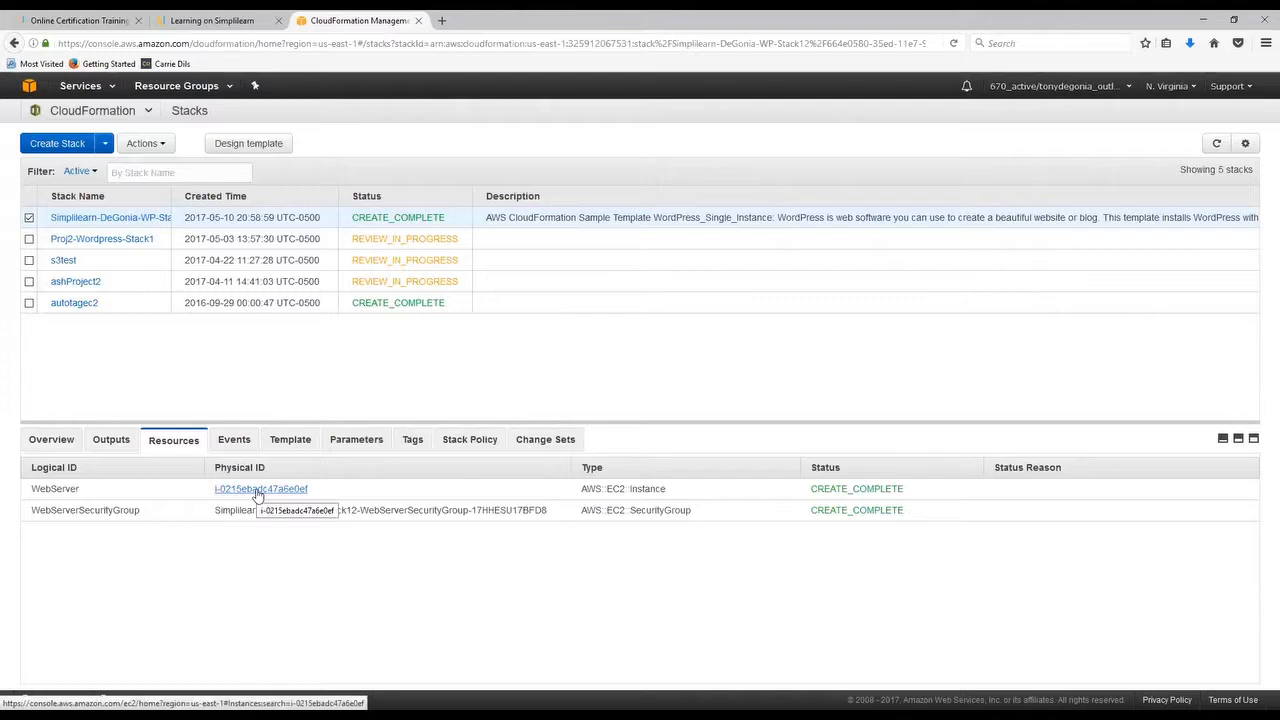
pyautogui.click(230, 443)
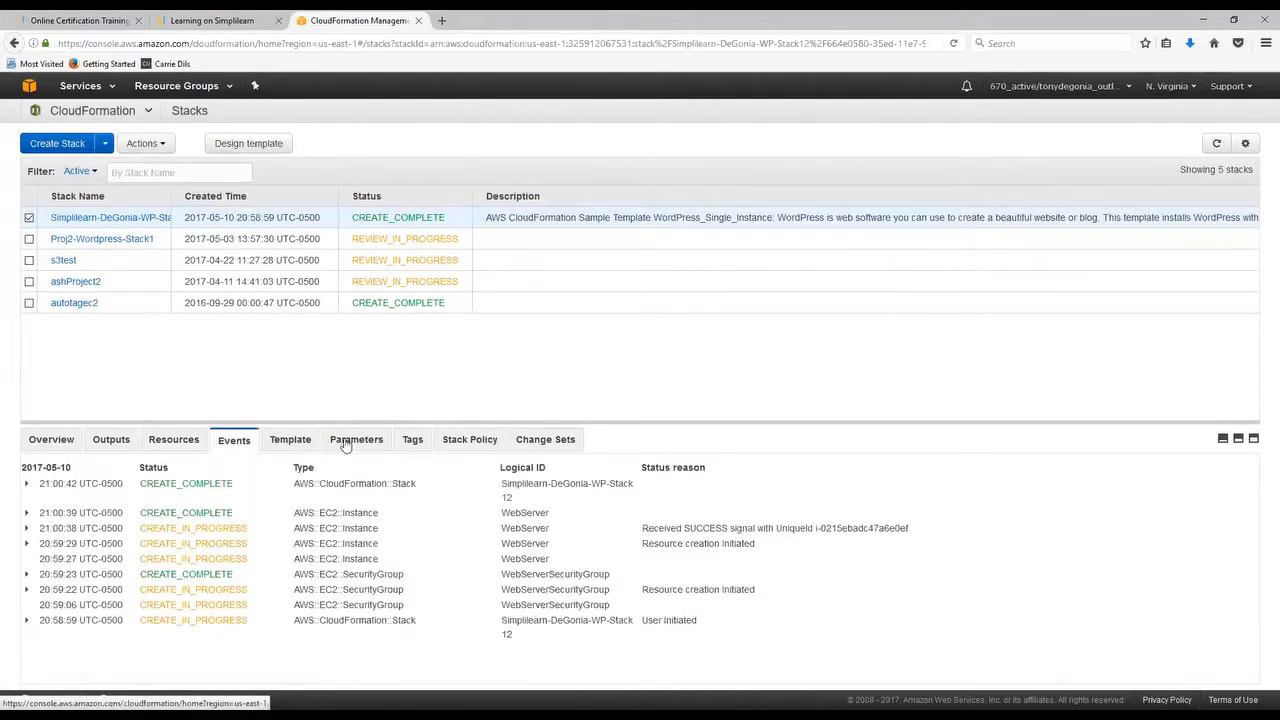
pyautogui.click(282, 443)
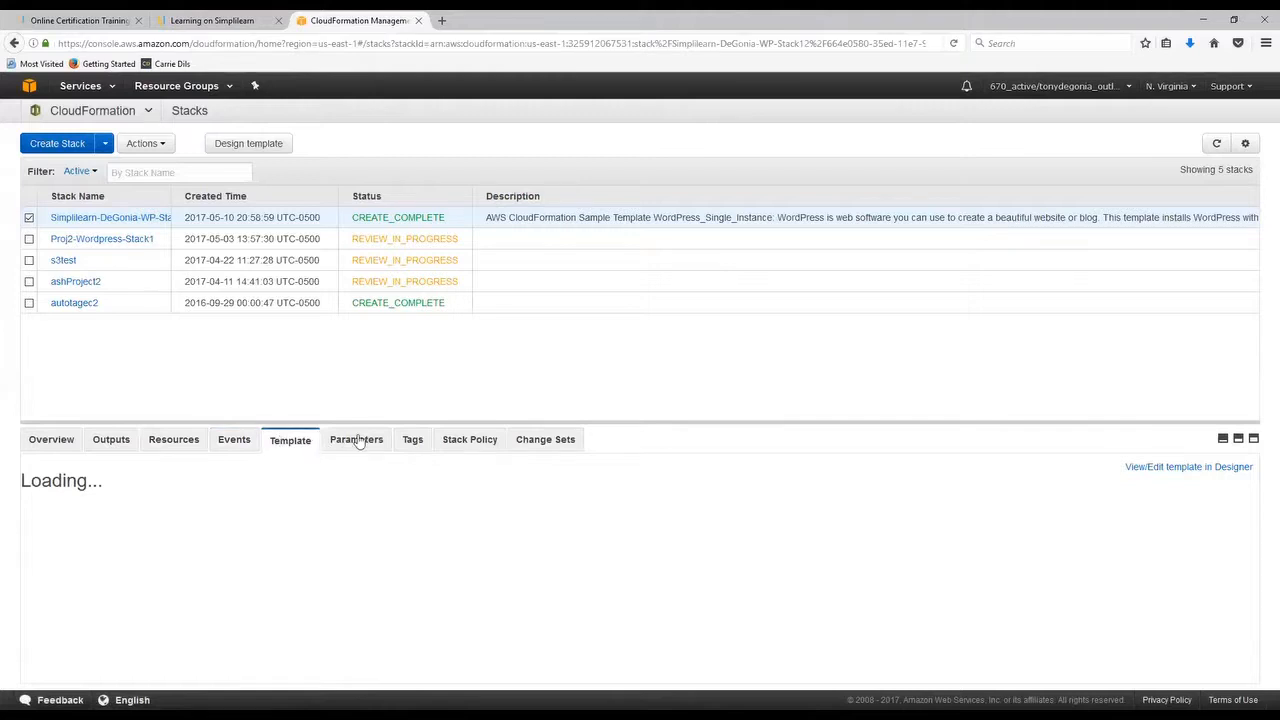
pyautogui.scroll(-5, 437, 557)
pyautogui.scroll(-4, 437, 557)
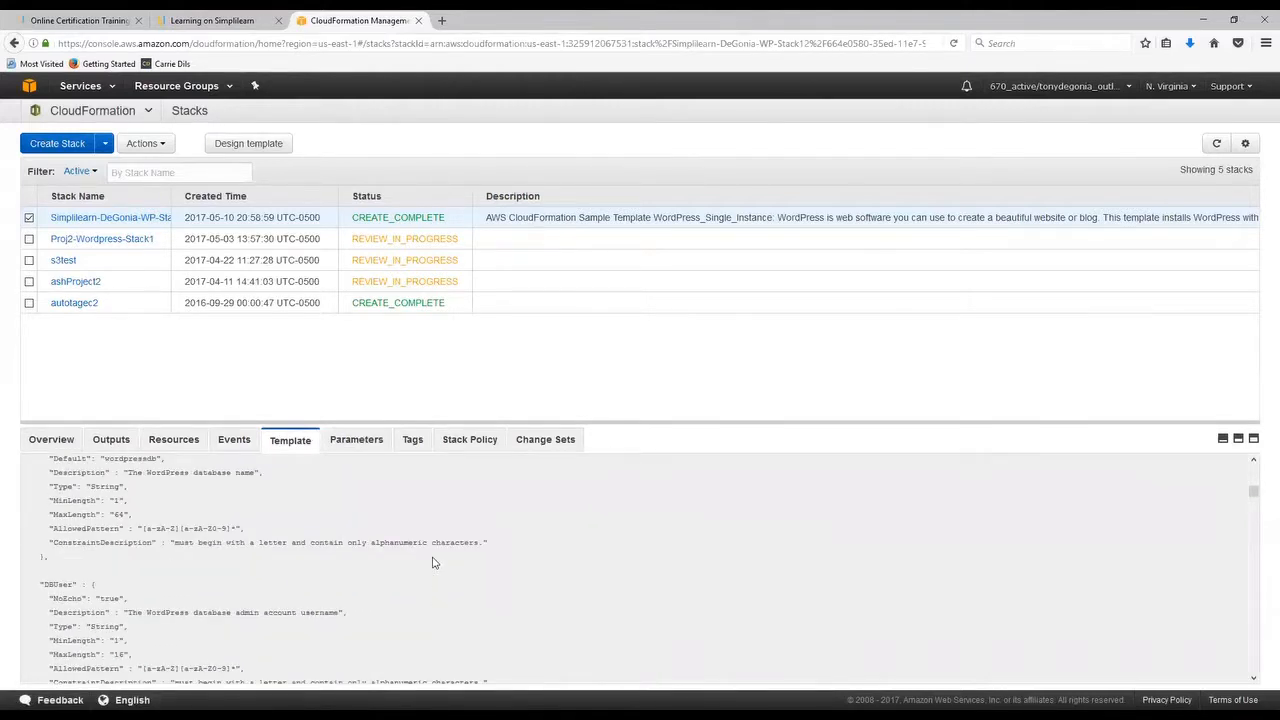
pyautogui.scroll(-10, 433, 565)
pyautogui.scroll(-15, 423, 569)
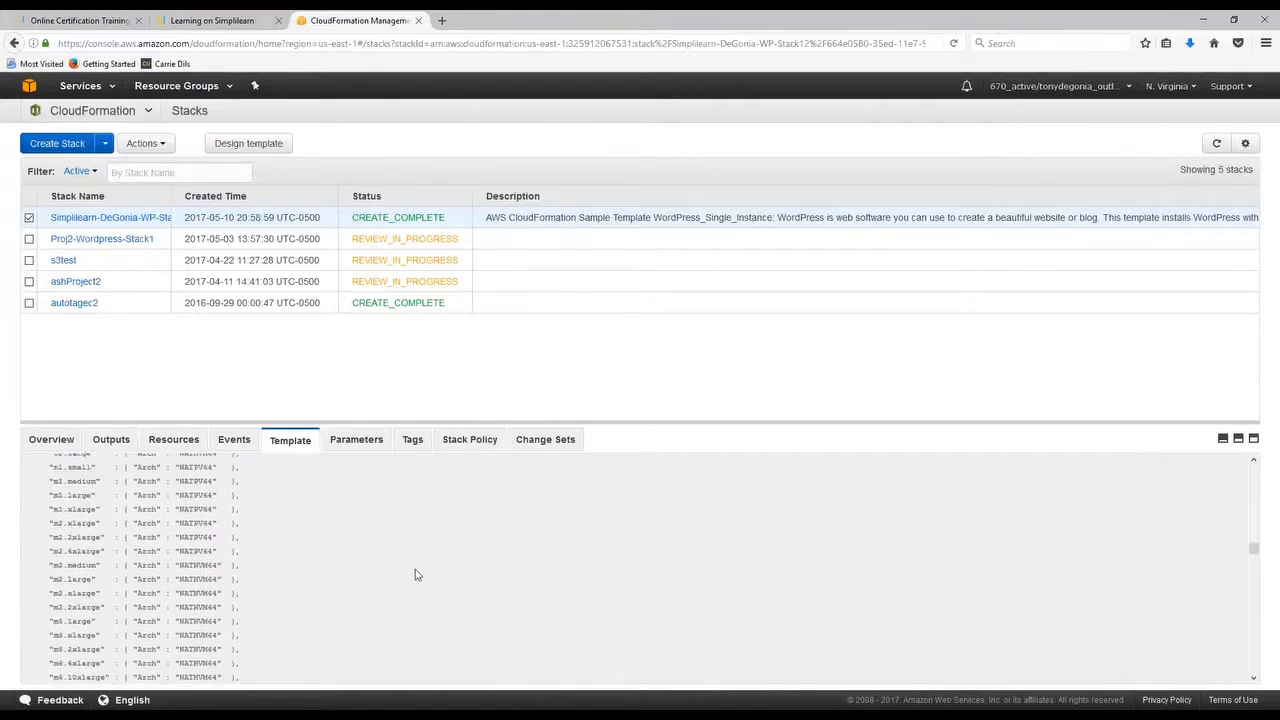
pyautogui.click(357, 440)
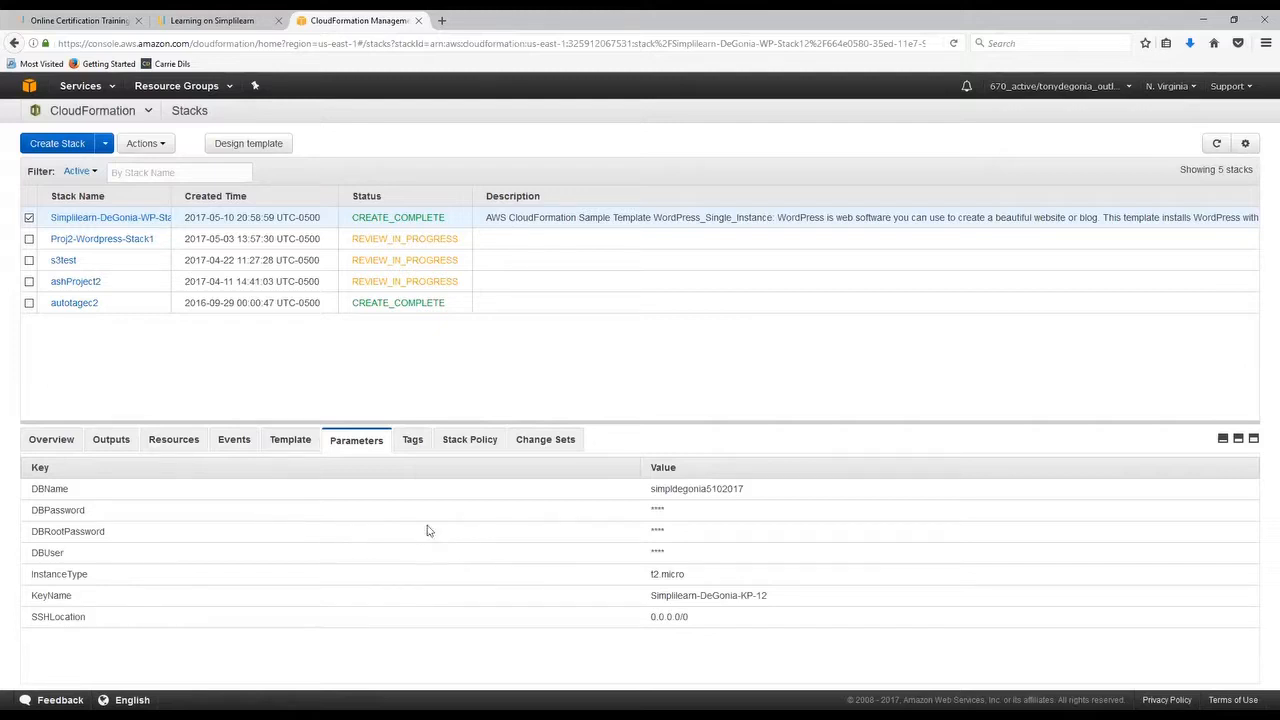
# Check the stack's Tags, Stack Policy and Change Sets, then open a blank browser tab.
pyautogui.click(414, 440)
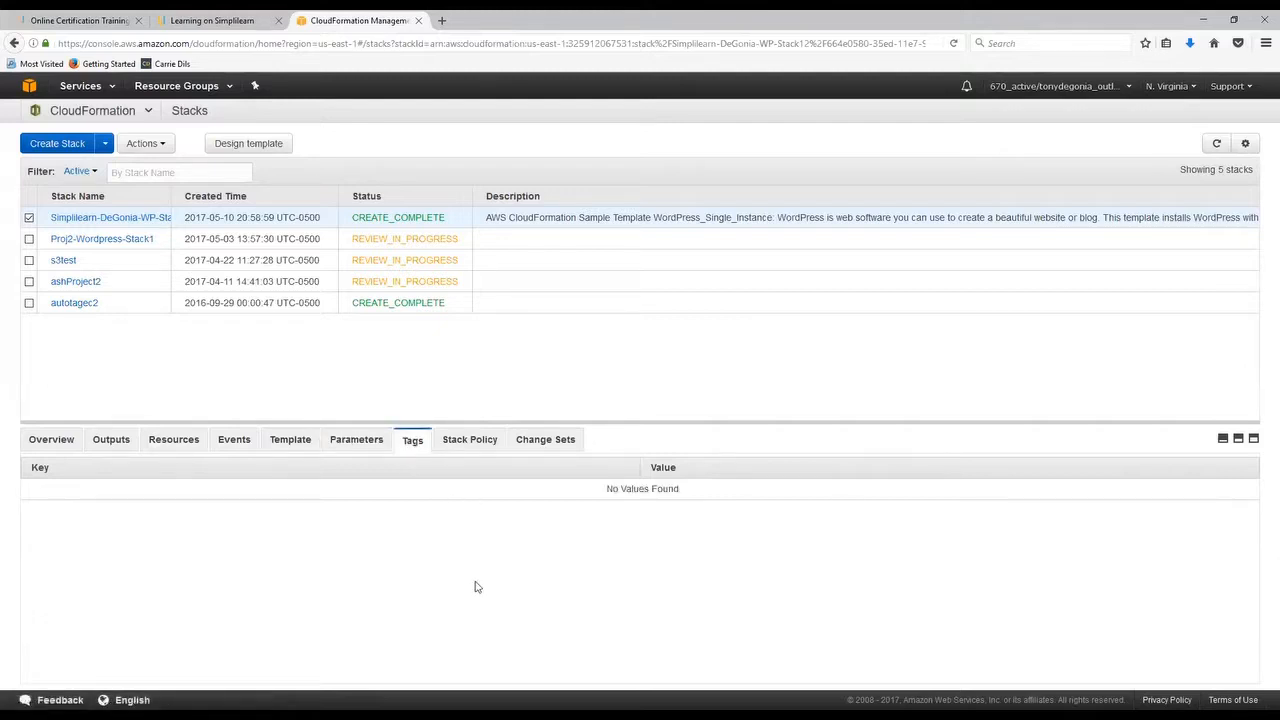
pyautogui.click(455, 448)
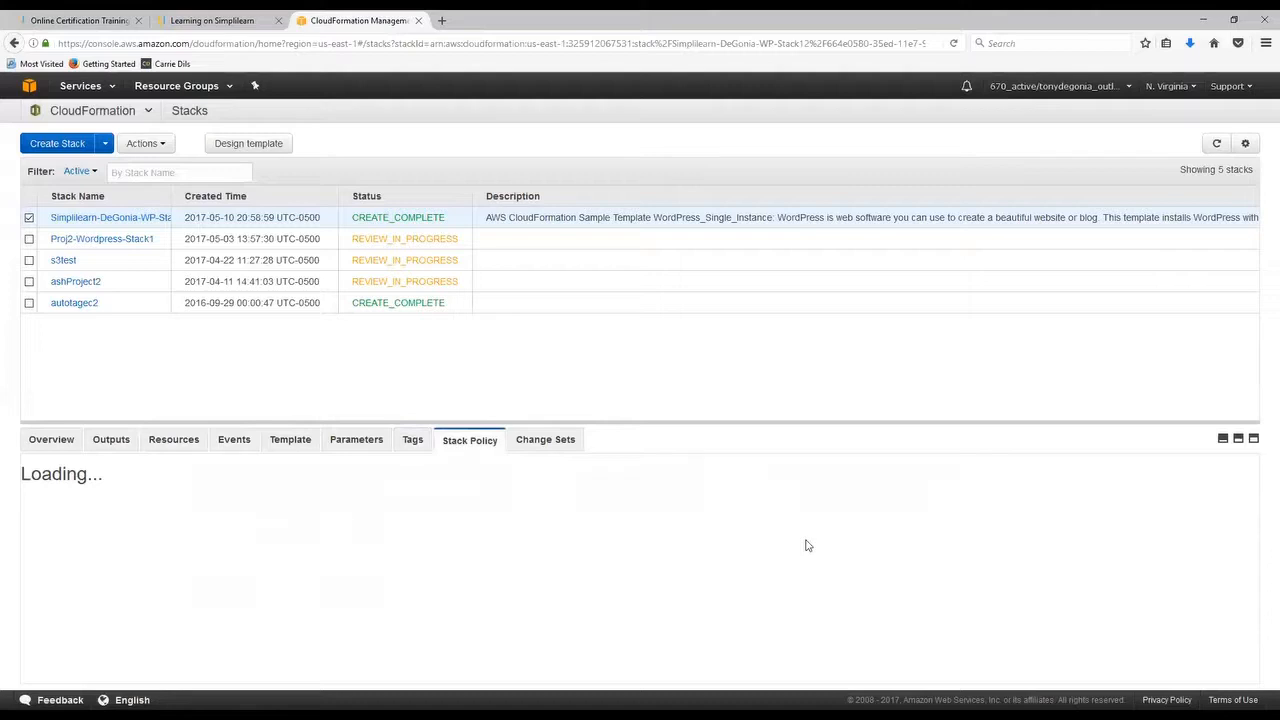
pyautogui.click(546, 440)
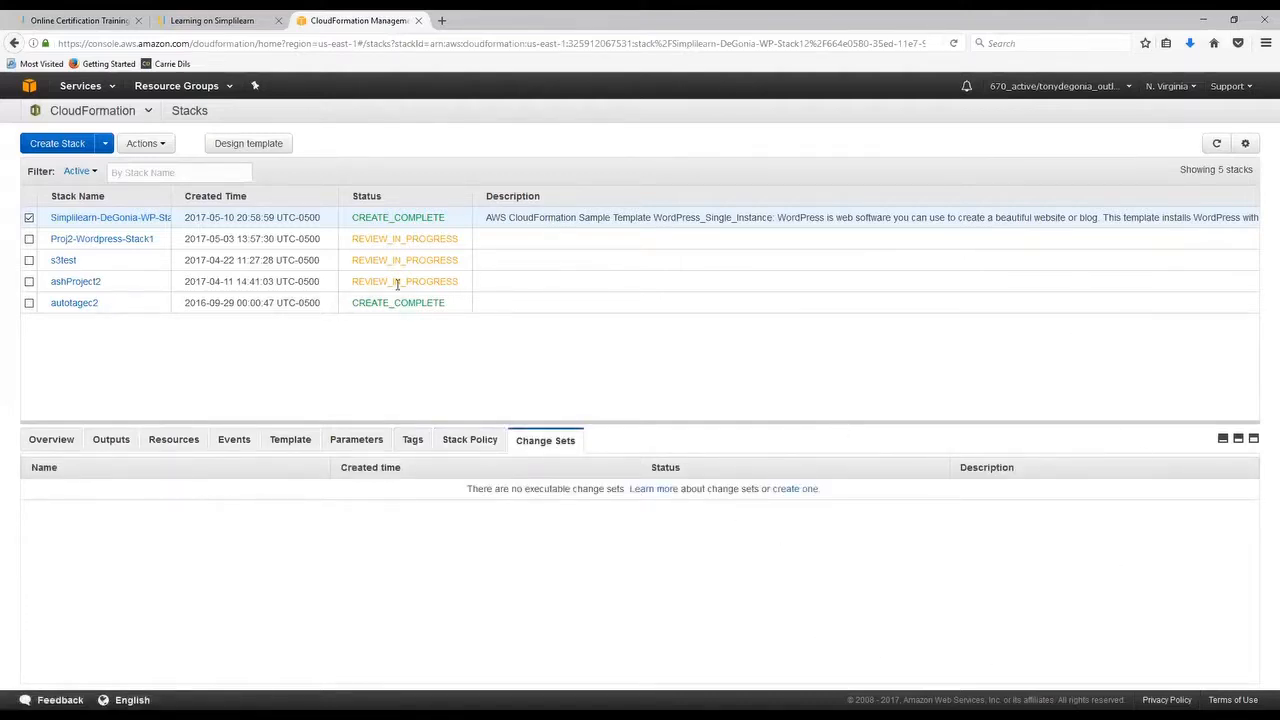
pyautogui.click(441, 21)
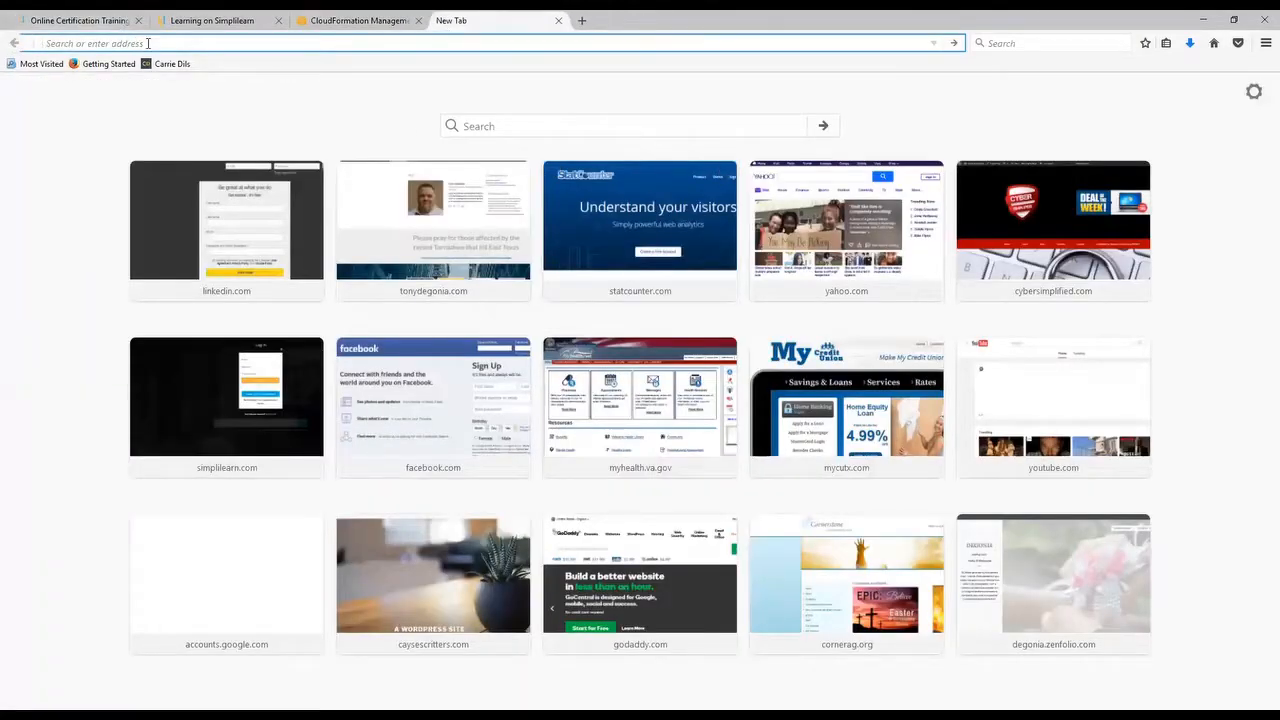
# Load the pasted WordPress site URL and enter the site title in the installer.
pyautogui.write('http://ec2-52-70-92-113.compute-1.amazonaws.com/wordpress')
pyautogui.press('Return')
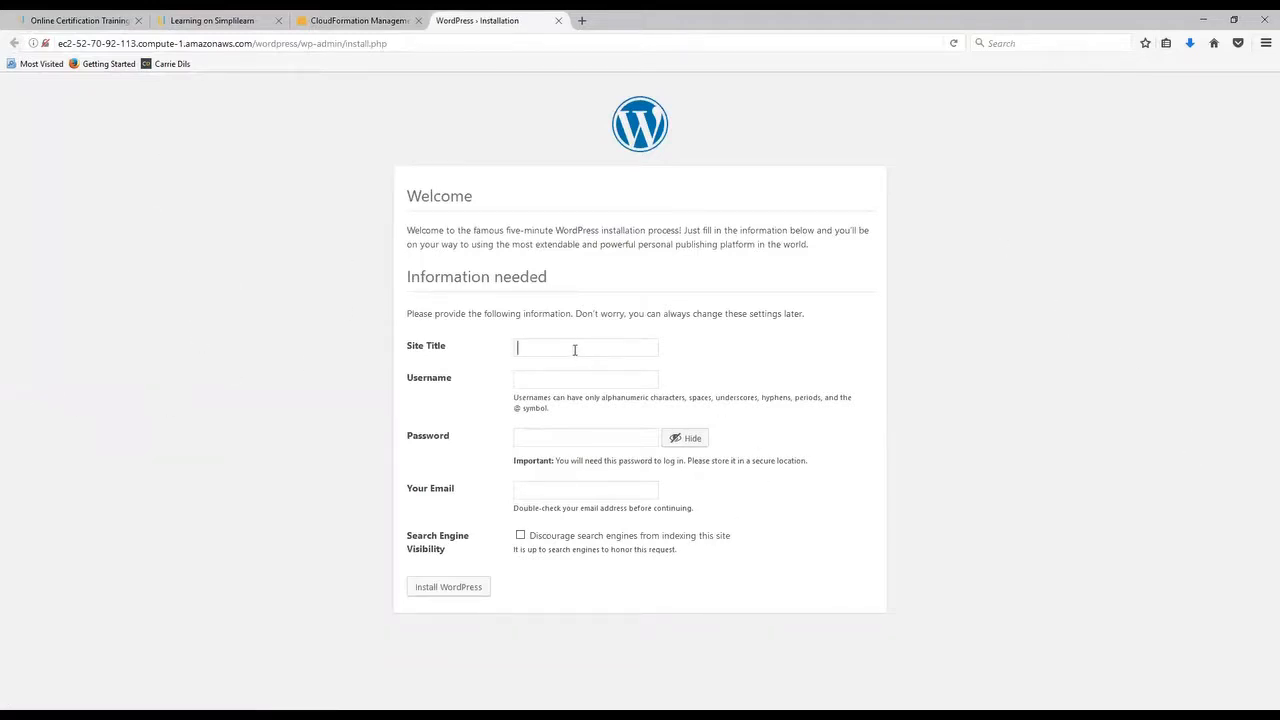
pyautogui.write('Sim')
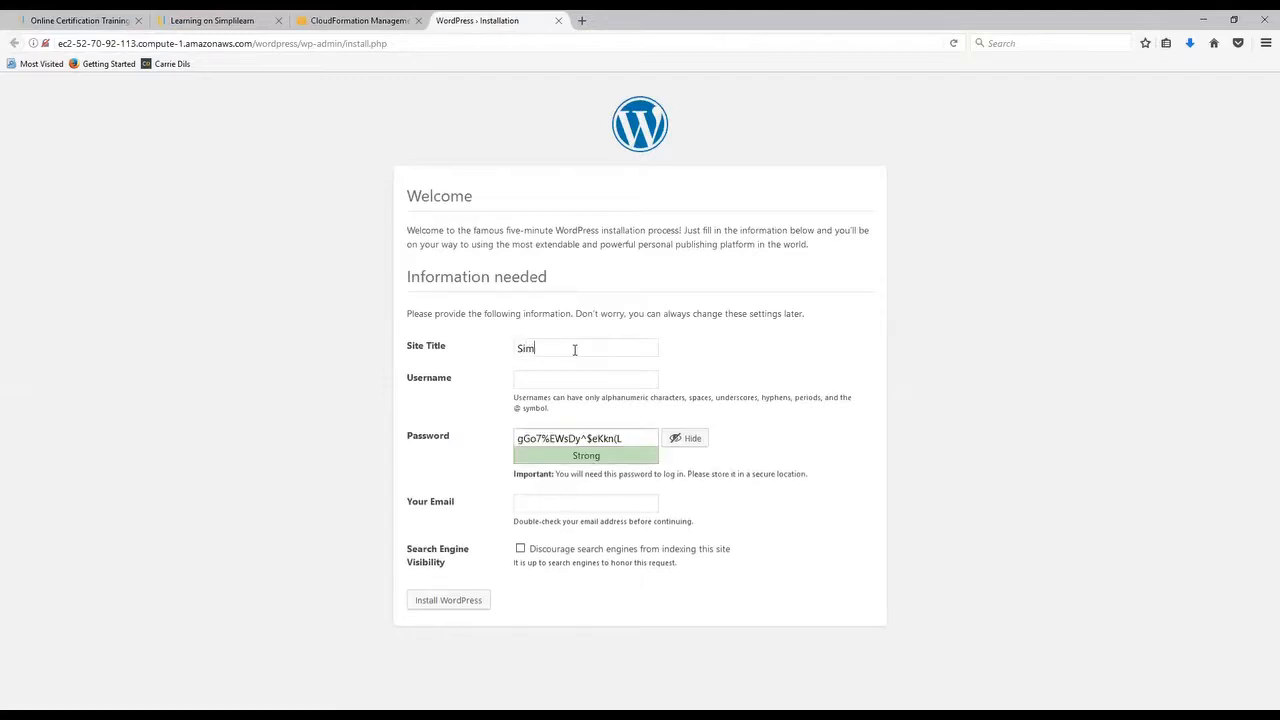
pyautogui.write('ple')
pyautogui.press('BackSpace')
pyautogui.write('il')
pyautogui.write('earn')
pyautogui.write(' DevO')
pyautogui.write('nia')
# Enter username admin and the chosen password with masking enabled.
pyautogui.press('Tab')
pyautogui.press('Tab')
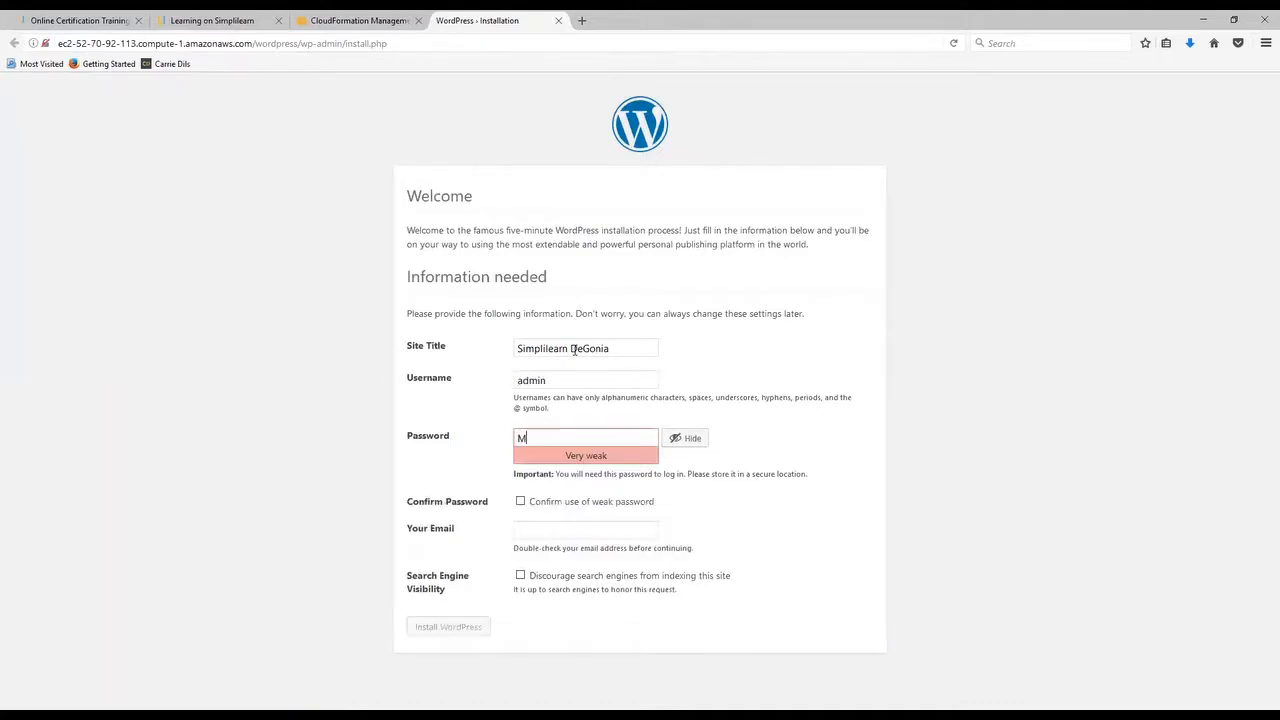
pyautogui.press('BackSpace')
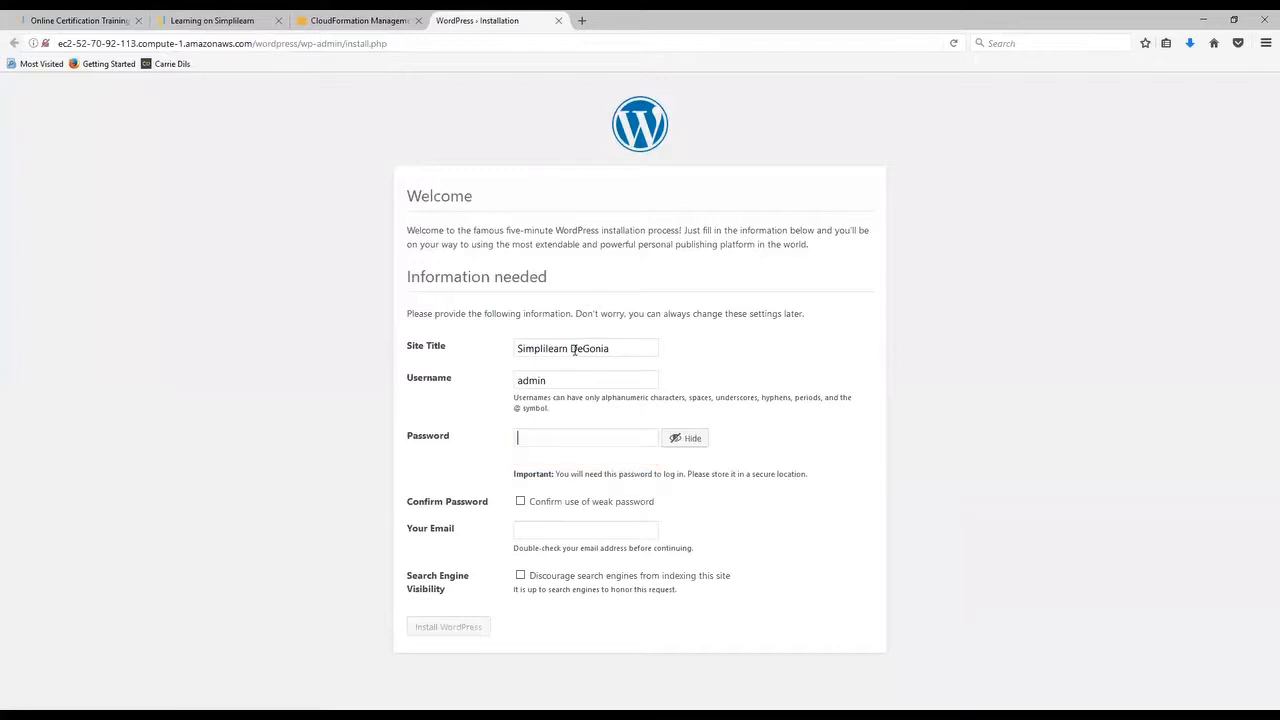
pyautogui.click(692, 439)
pyautogui.write('•••••••••')
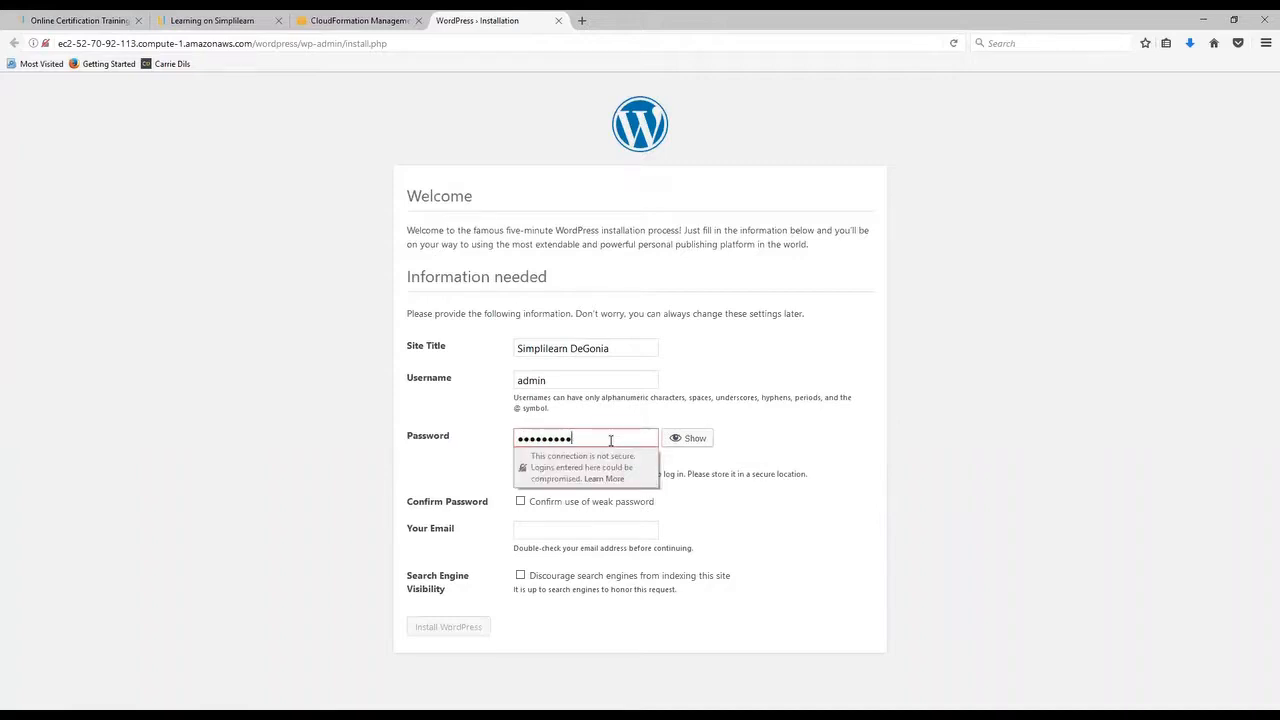
pyautogui.click(863, 590)
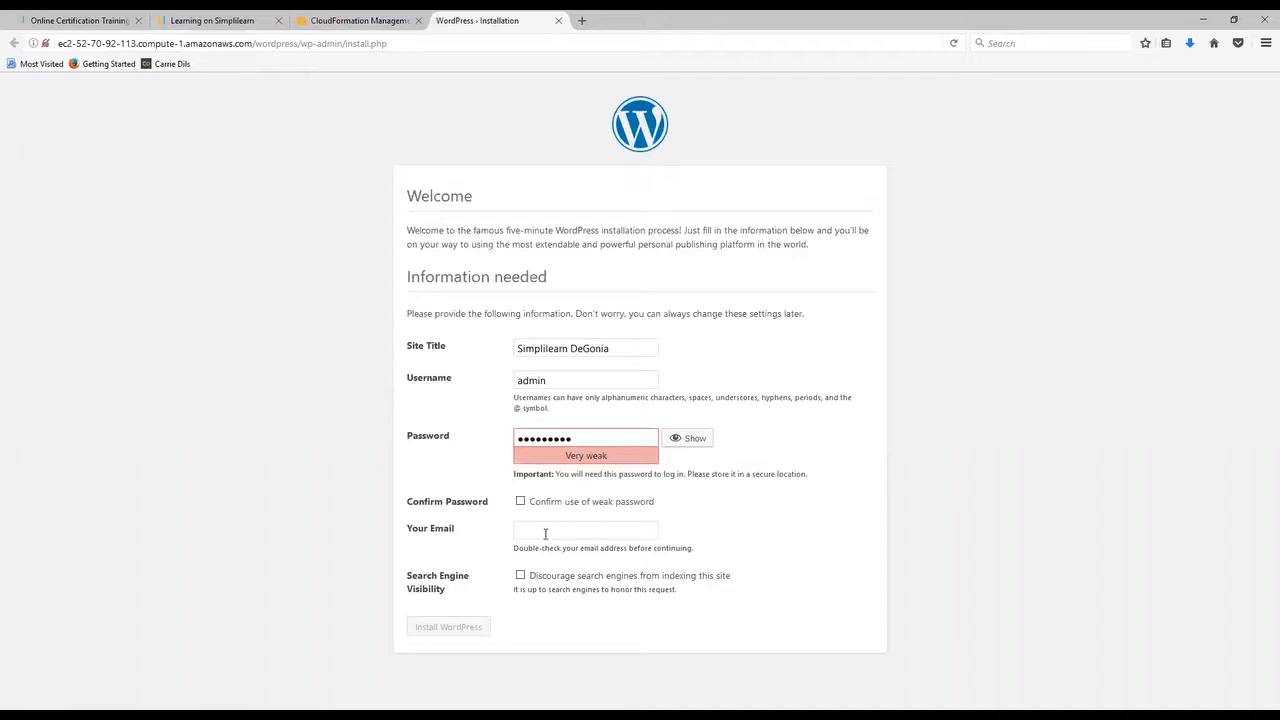
# Confirm the weak password, correct the admin e-mail address, and install WordPress.
pyautogui.moveTo(585, 537); pyautogui.dragTo(473, 494)
pyautogui.click(518, 504)
pyautogui.moveTo(566, 526); pyautogui.dragTo(421, 515)
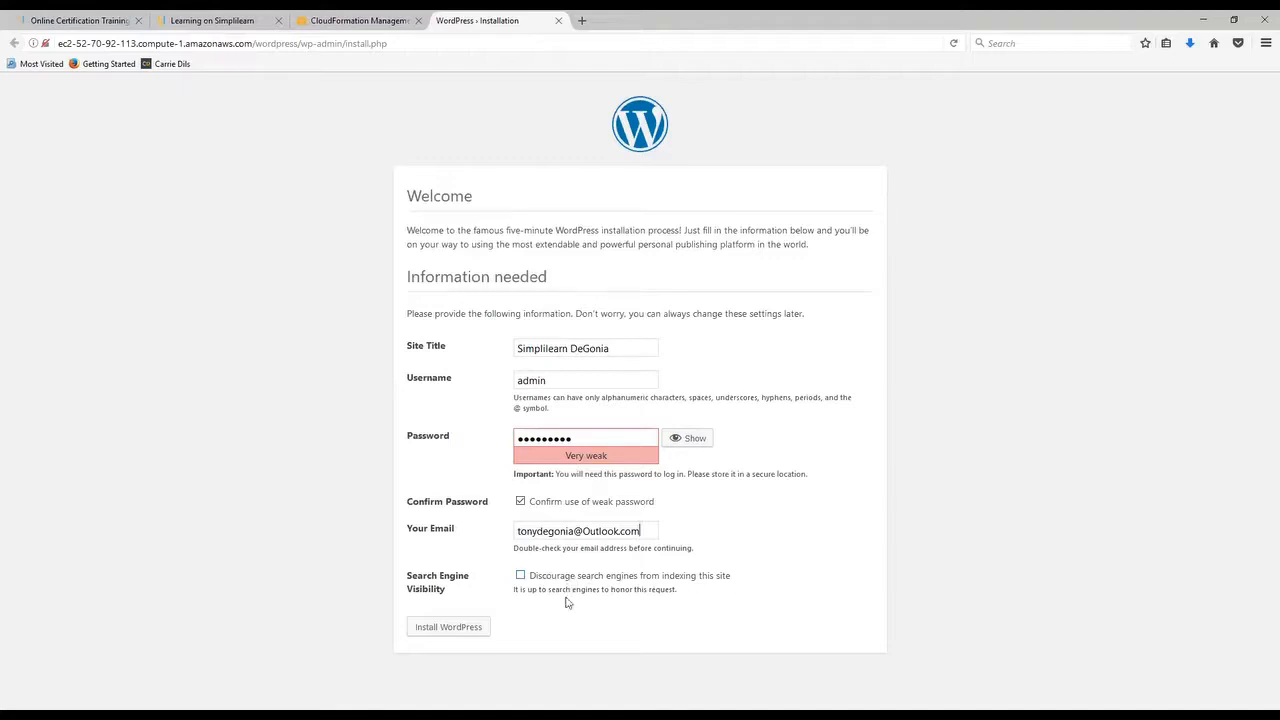
pyautogui.click(446, 630)
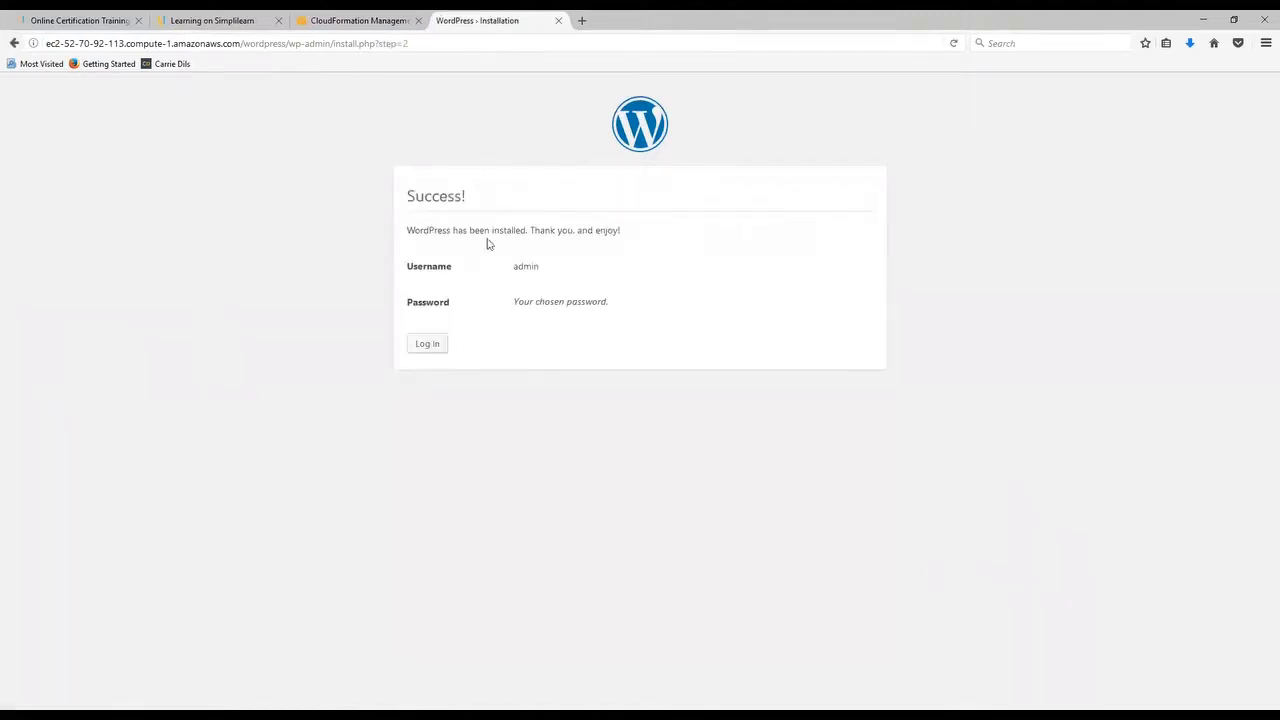
# Log in to WordPress as admin with the account password.
pyautogui.click(421, 347)
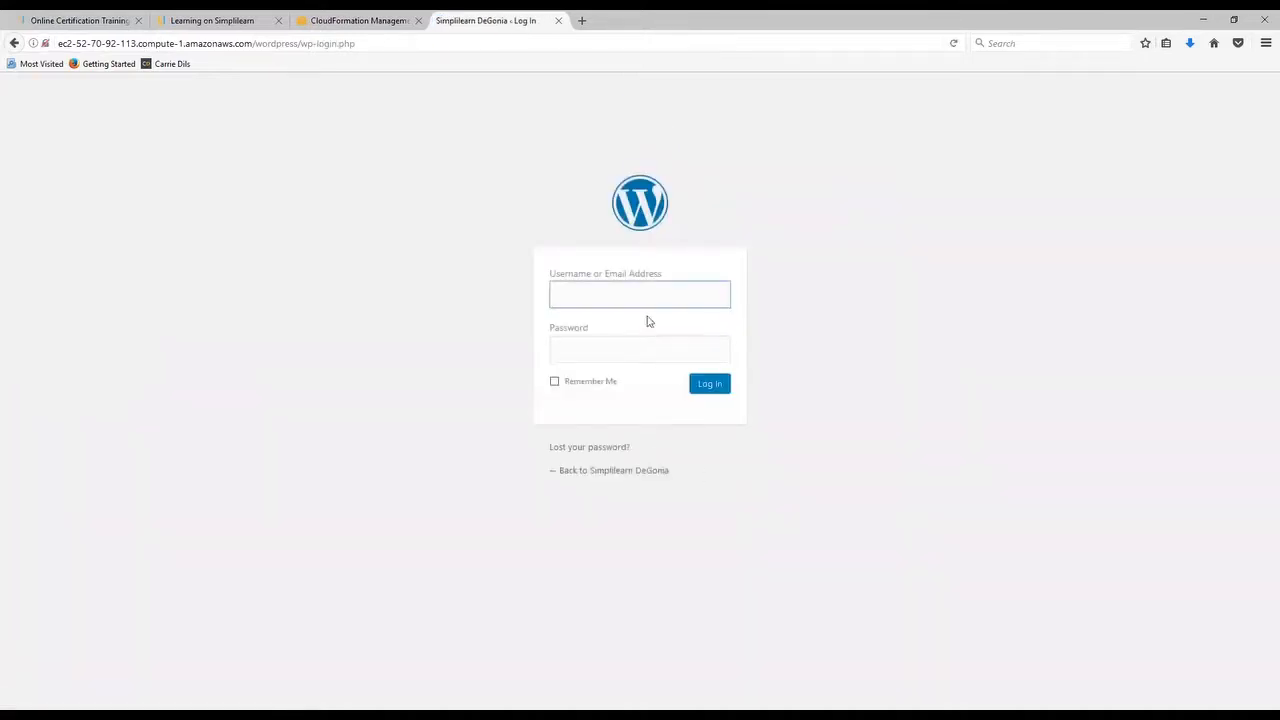
pyautogui.write('admin')
pyautogui.press('Tab')
pyautogui.write('a********')
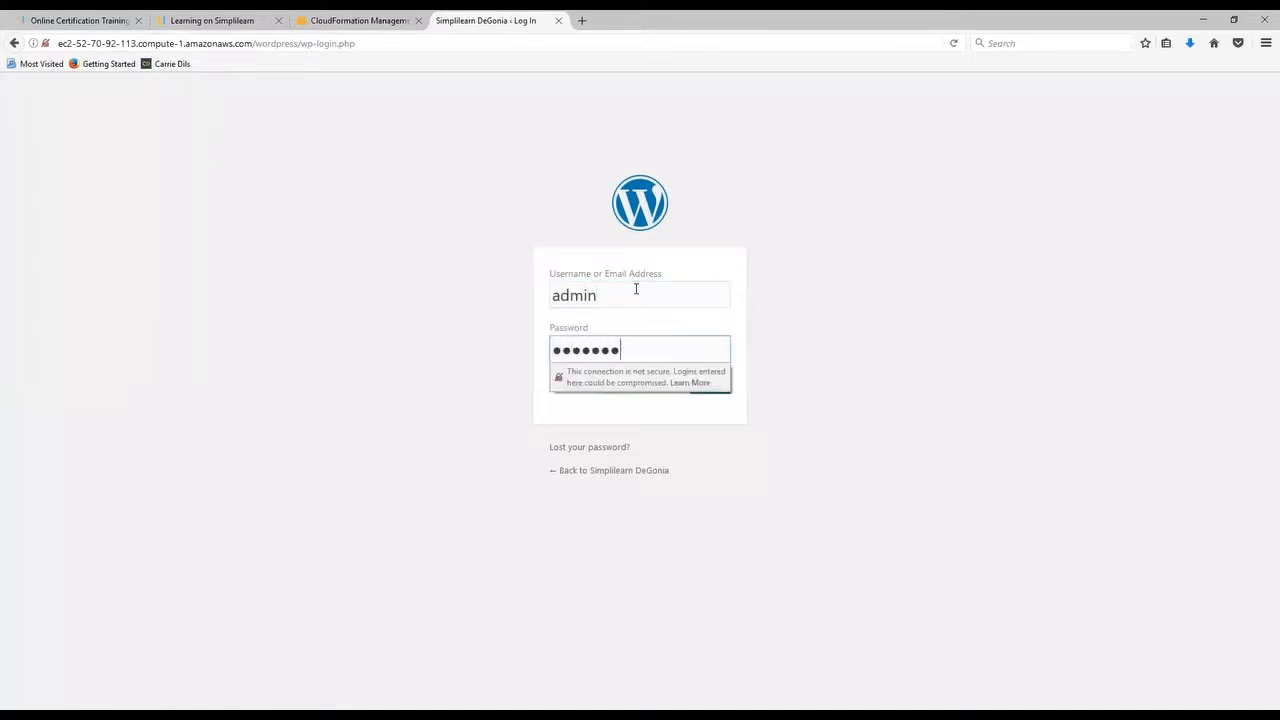
pyautogui.press('Return')
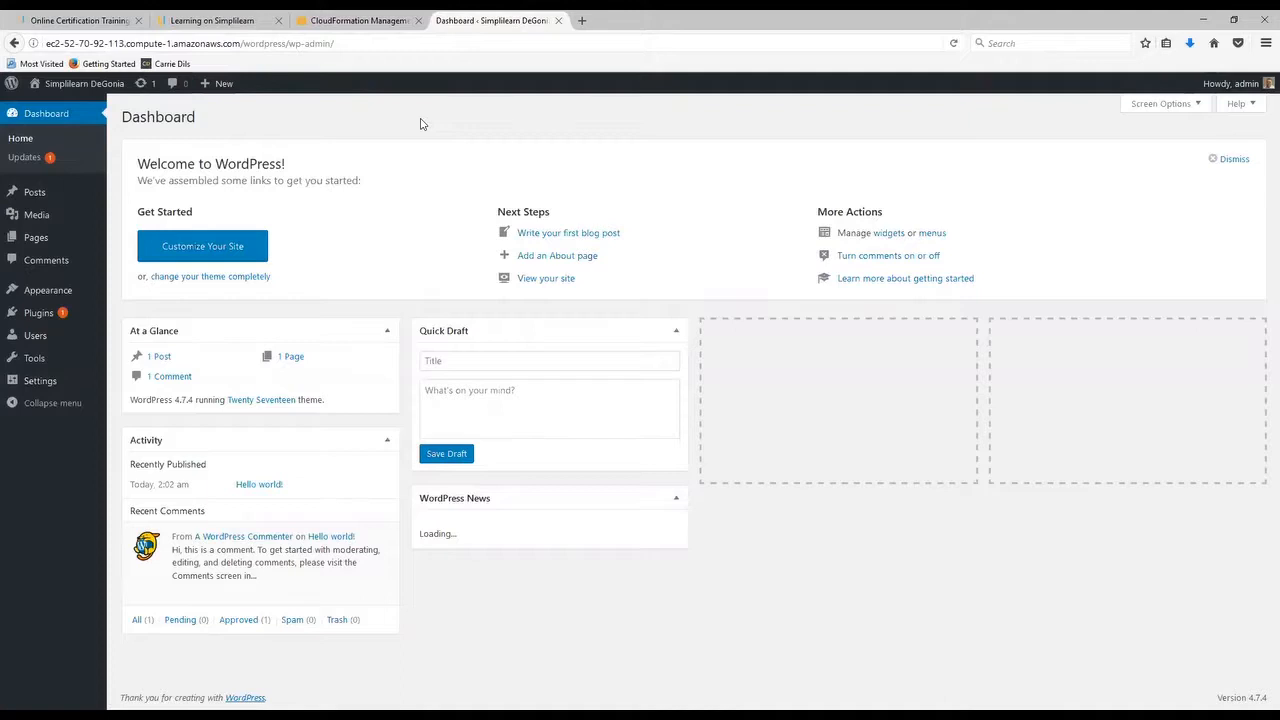
# Log out of the admin account through the Howdy, admin menu.
pyautogui.click(289, 44)
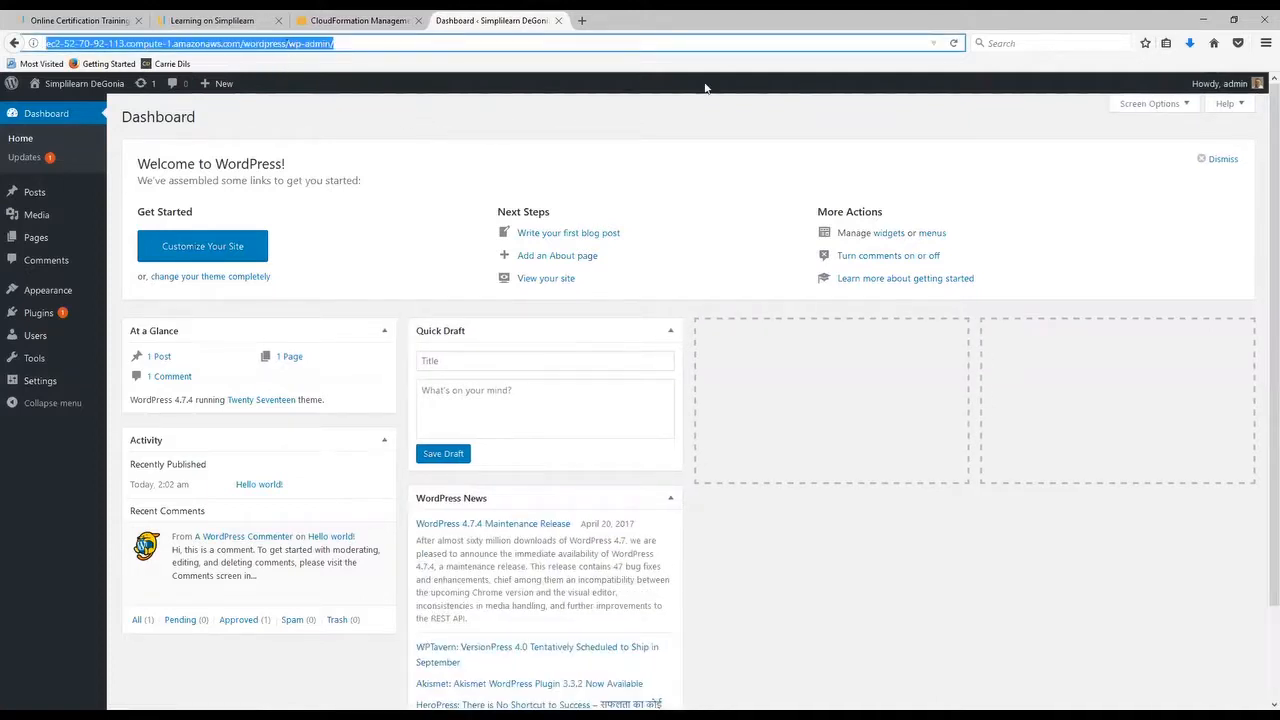
pyautogui.click(1215, 86)
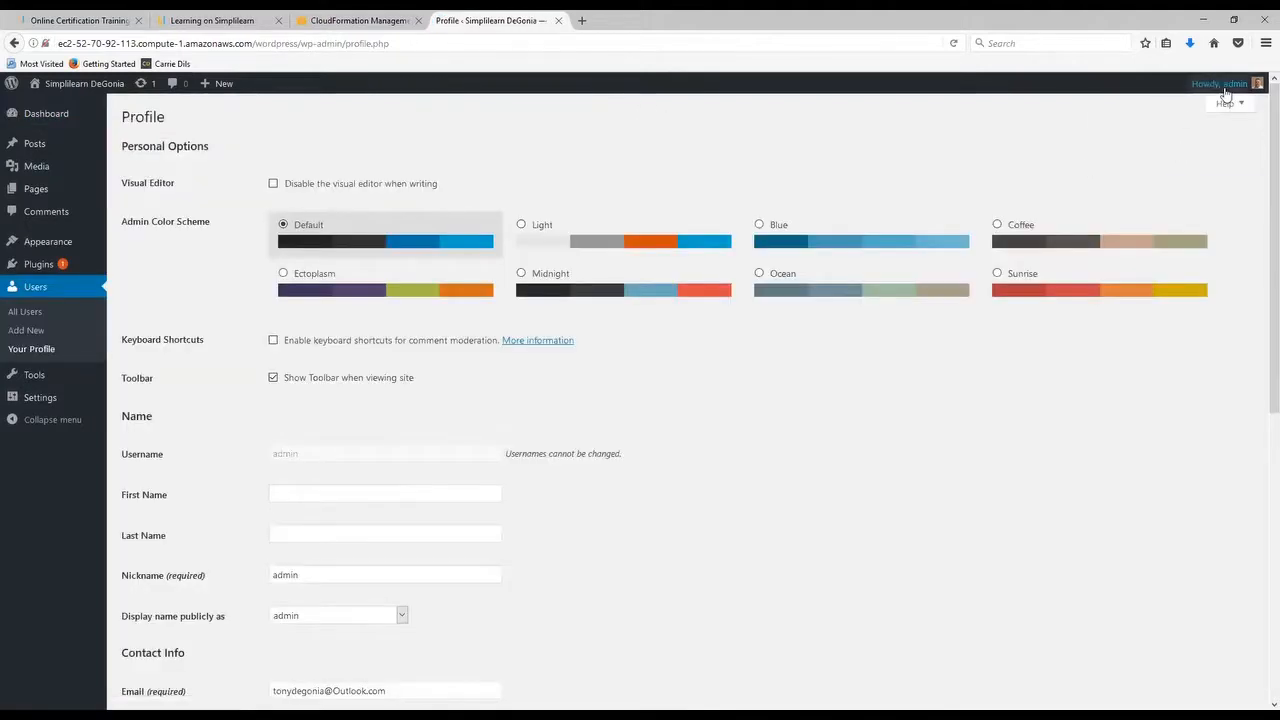
pyautogui.moveTo(1220, 86)
pyautogui.click(1175, 152)
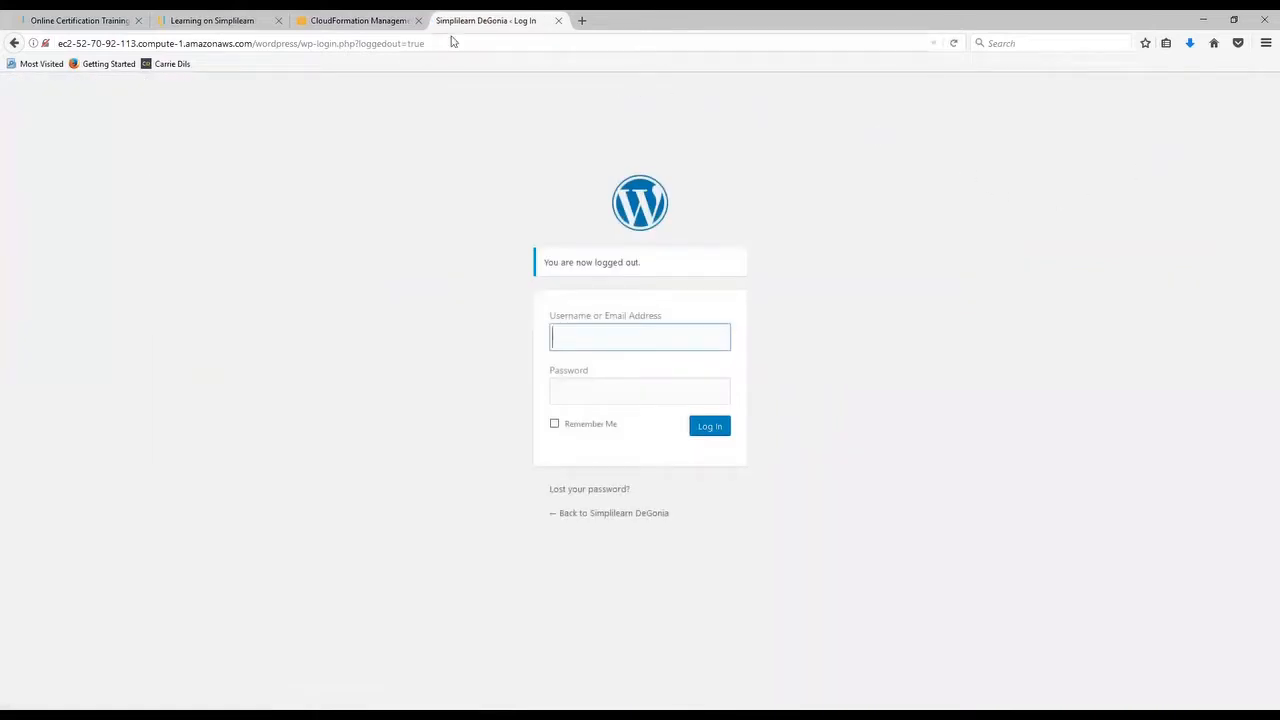
pyautogui.click(356, 43)
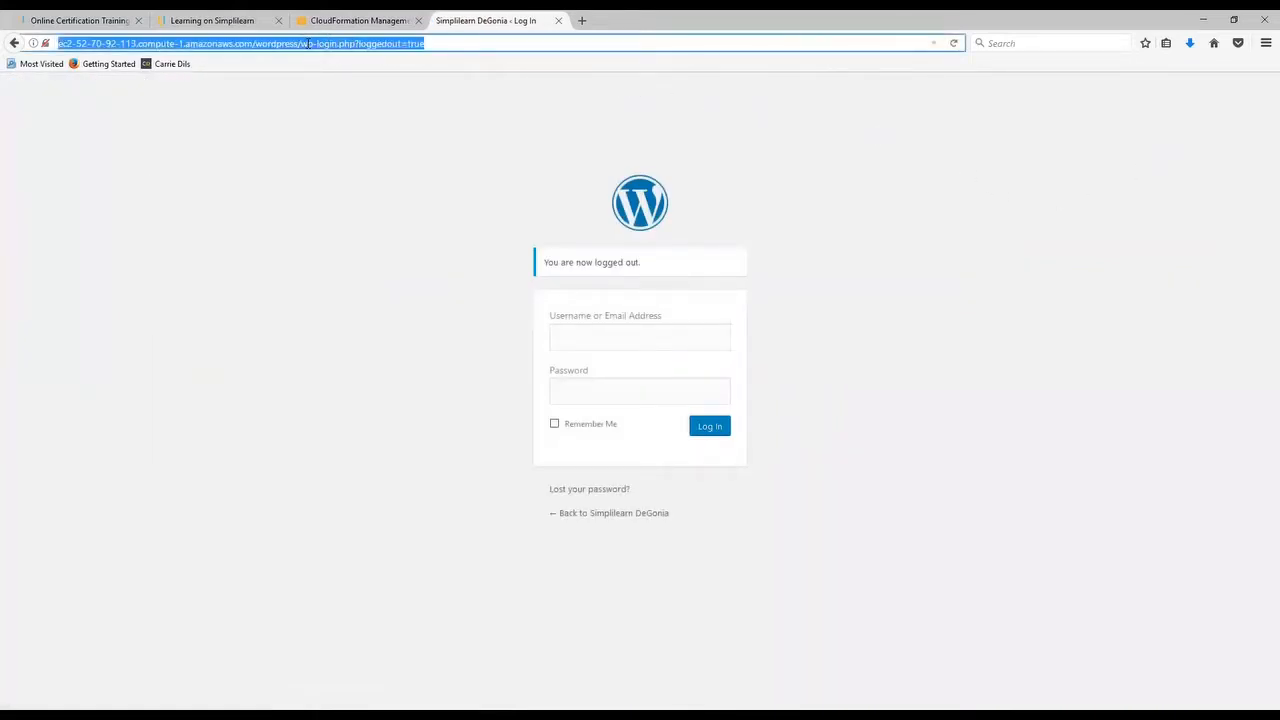
# Bookmark the site's login page and load the /wordpress/ front page.
pyautogui.moveTo(320, 45); pyautogui.dragTo(435, 43)
pyautogui.press('BackSpace')
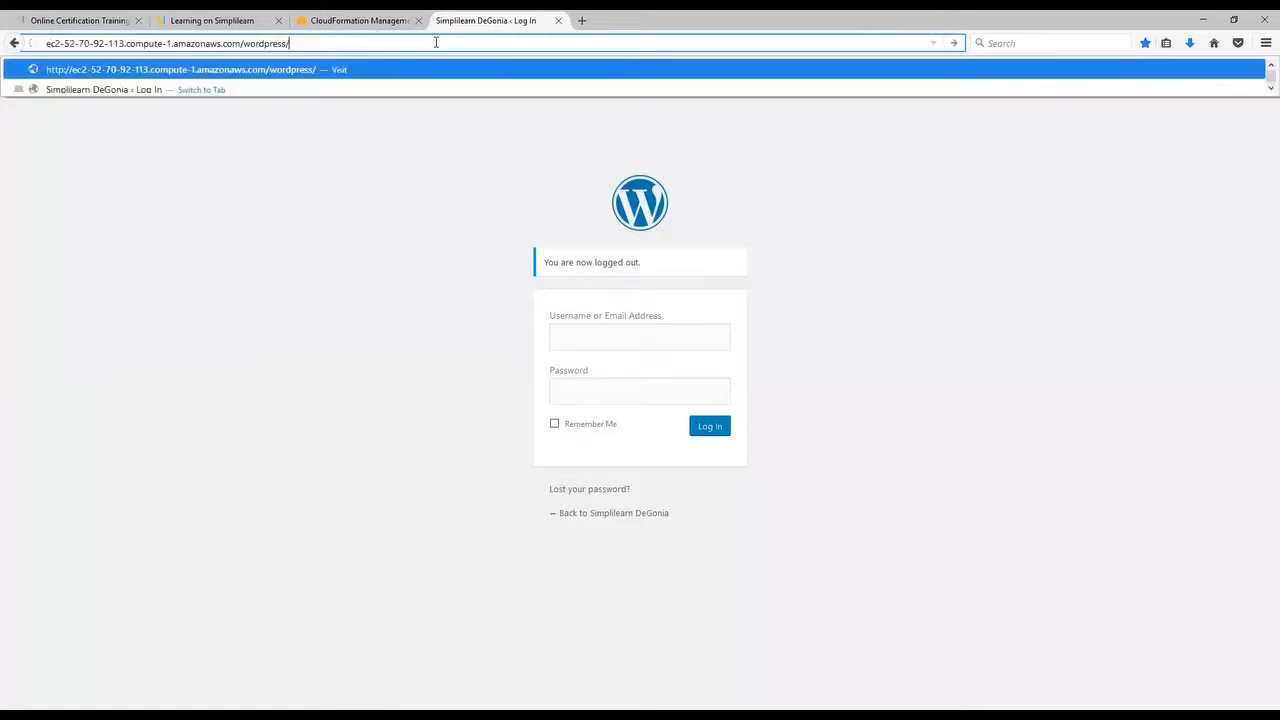
pyautogui.press('Return')
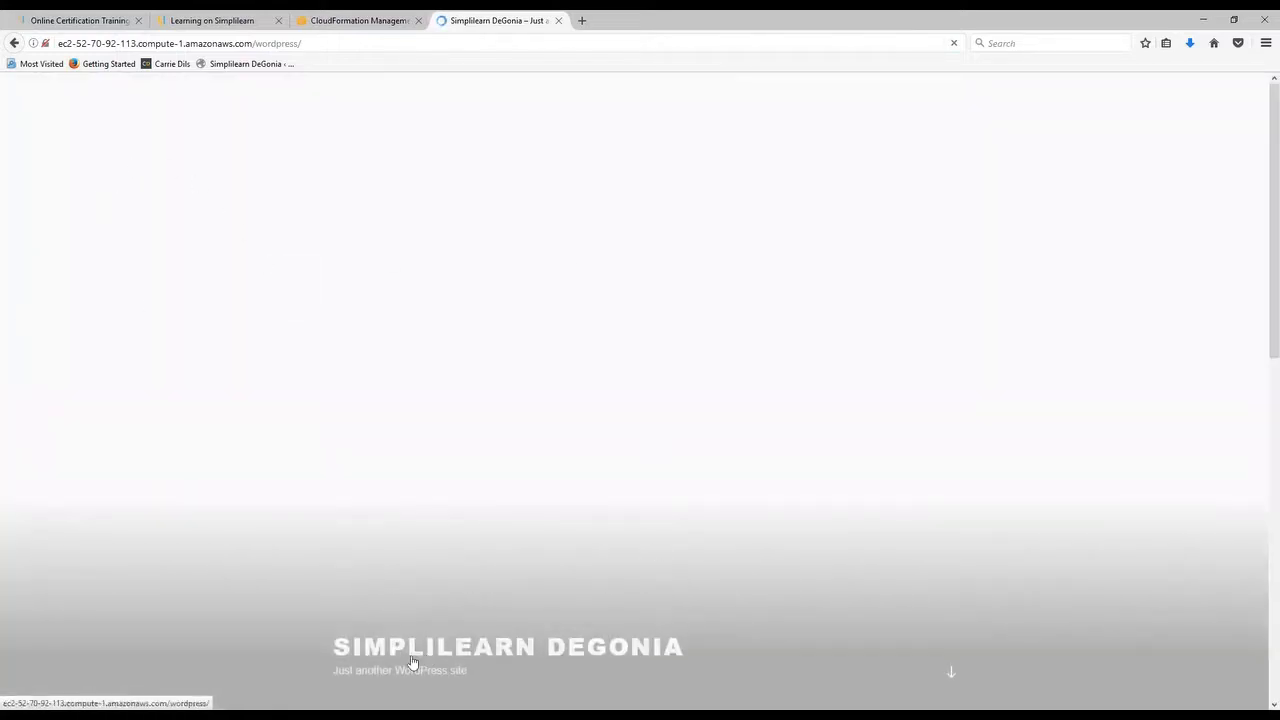
# Scroll through the Hello world! post, then close the site's tab.
pyautogui.scroll(-5, 446, 337)
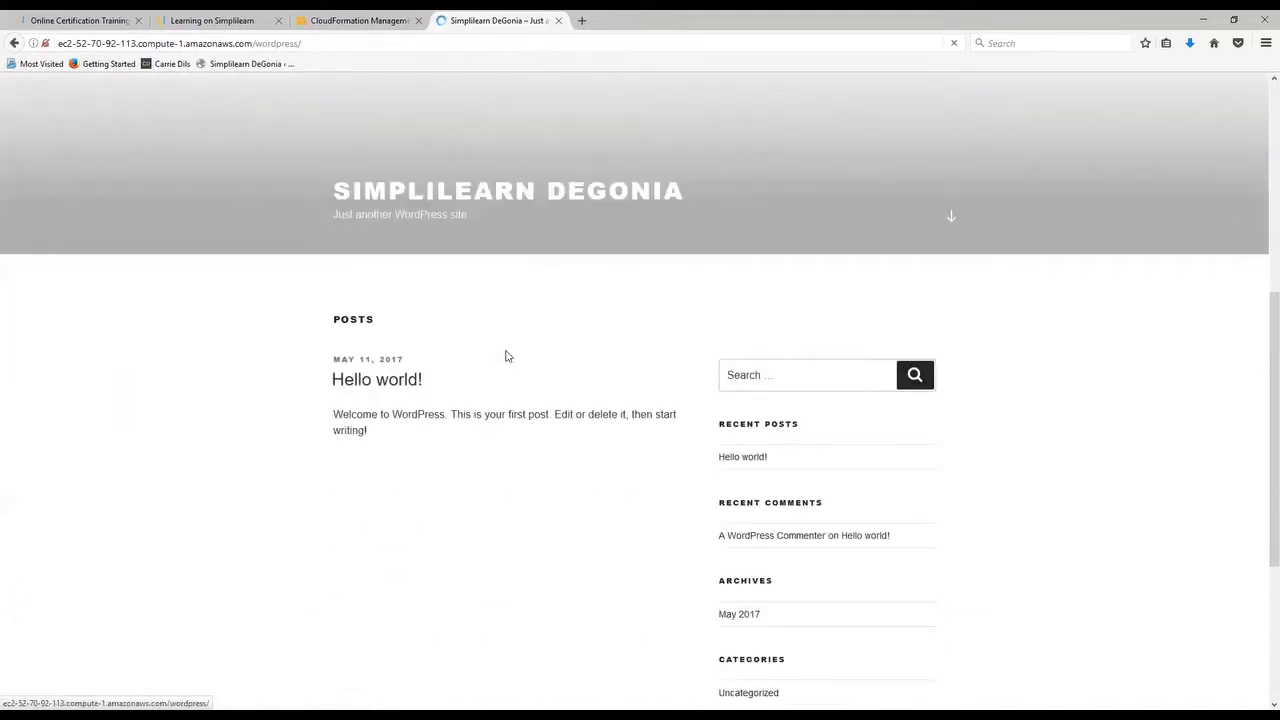
pyautogui.scroll(-3, 512, 371)
pyautogui.scroll(8, 522, 376)
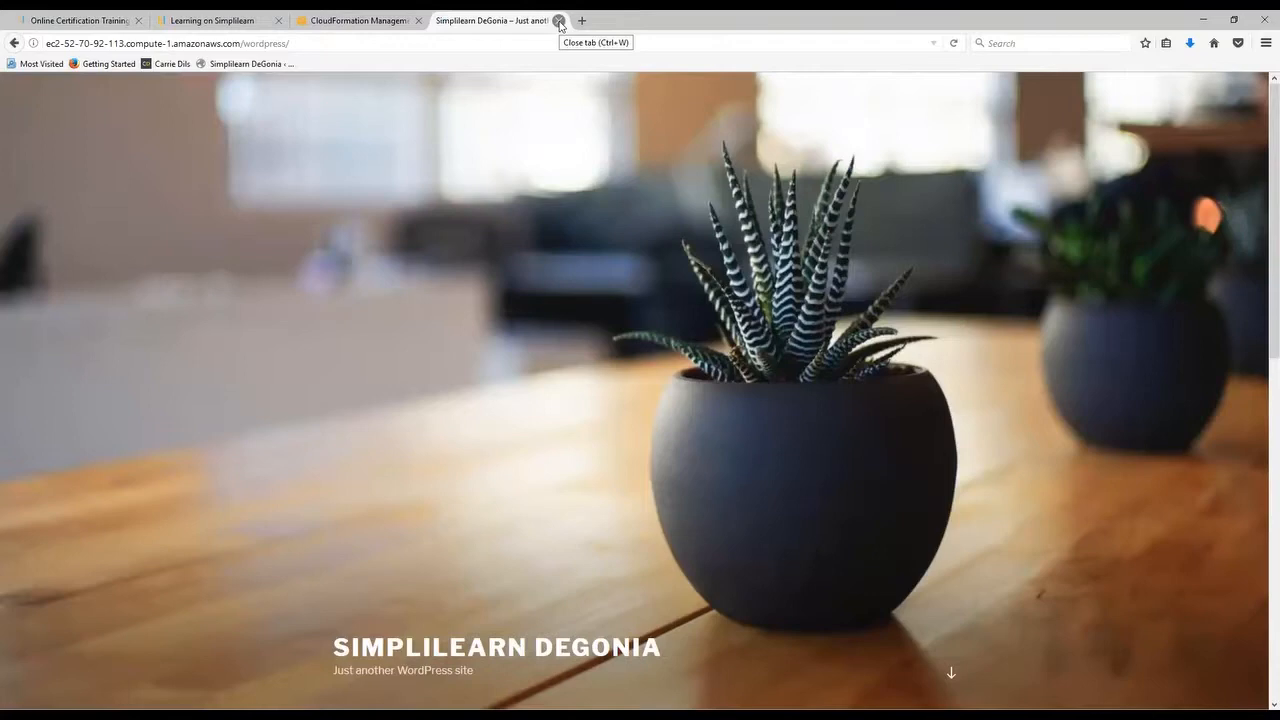
pyautogui.click(559, 21)
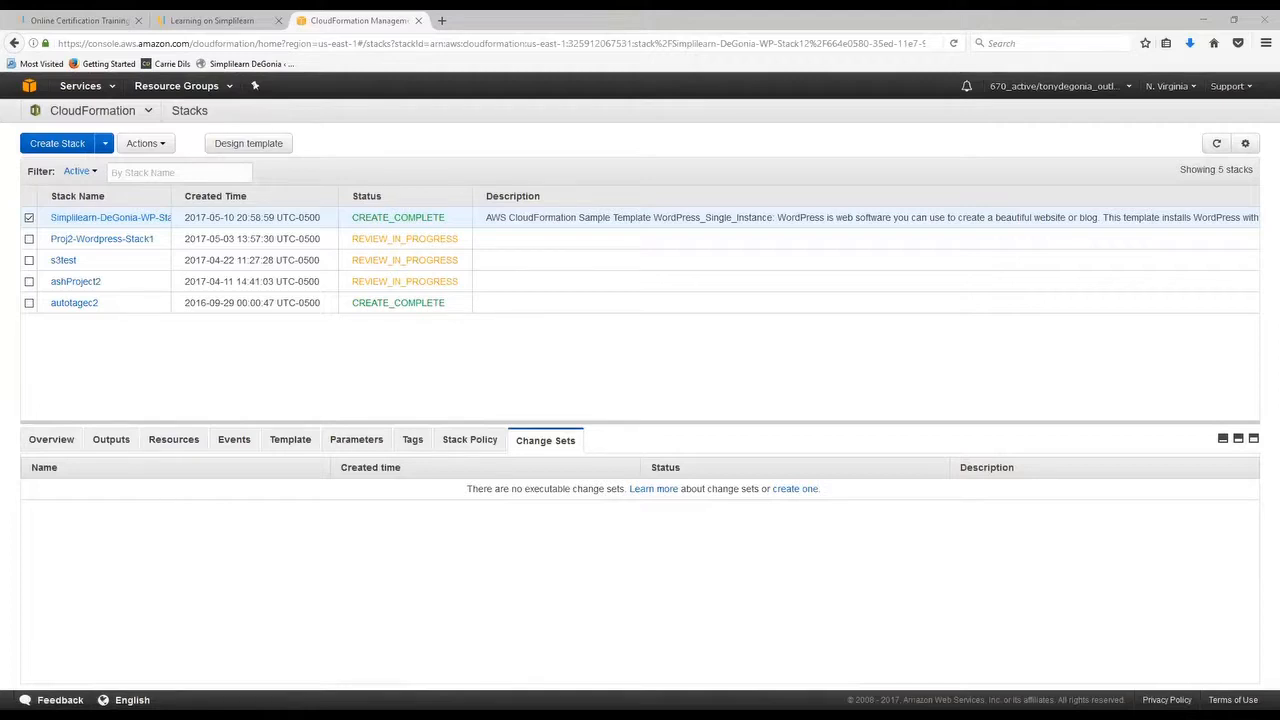
# Go to the EC2 console and list its running and stopped t2.micro instances.
pyautogui.click(133, 120)
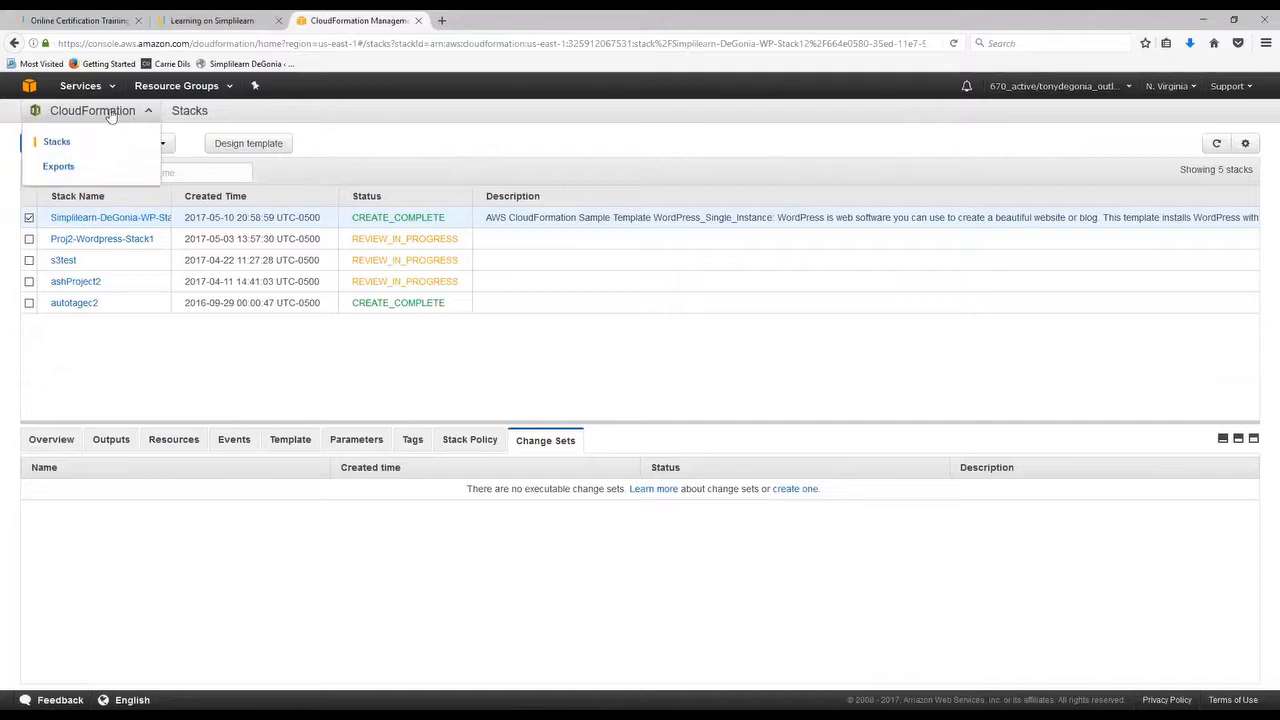
pyautogui.click(88, 88)
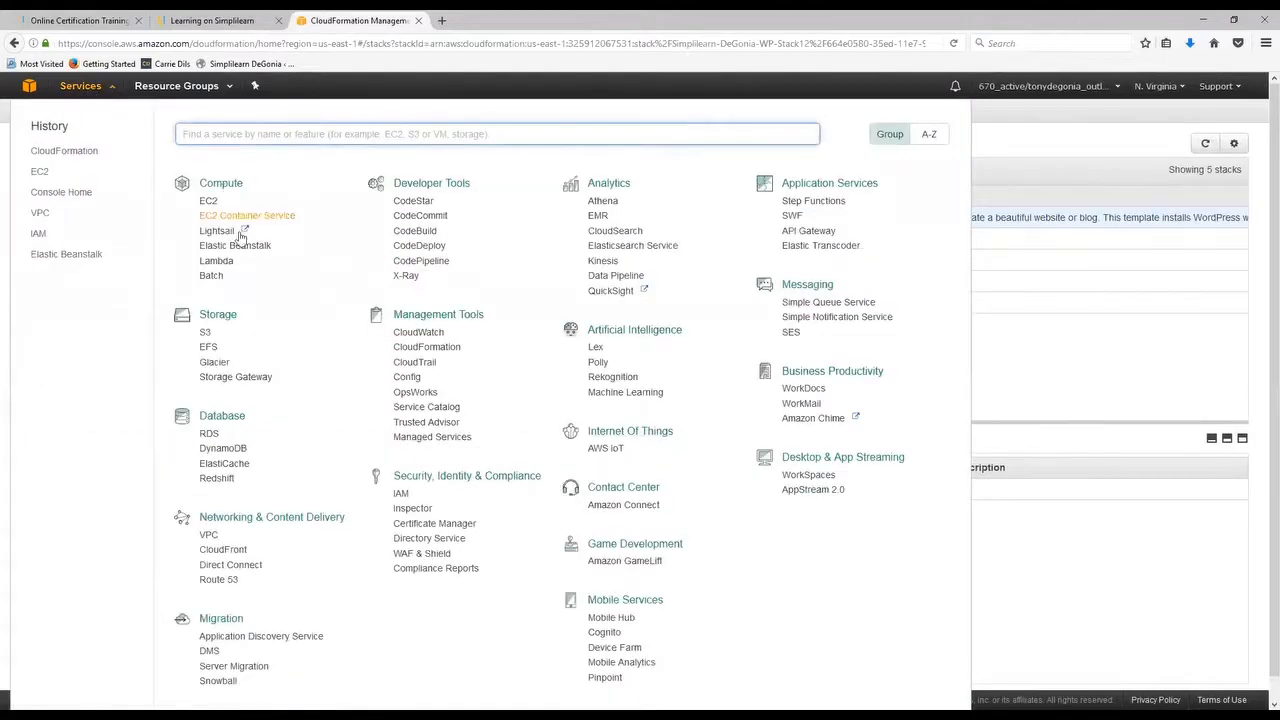
pyautogui.click(208, 201)
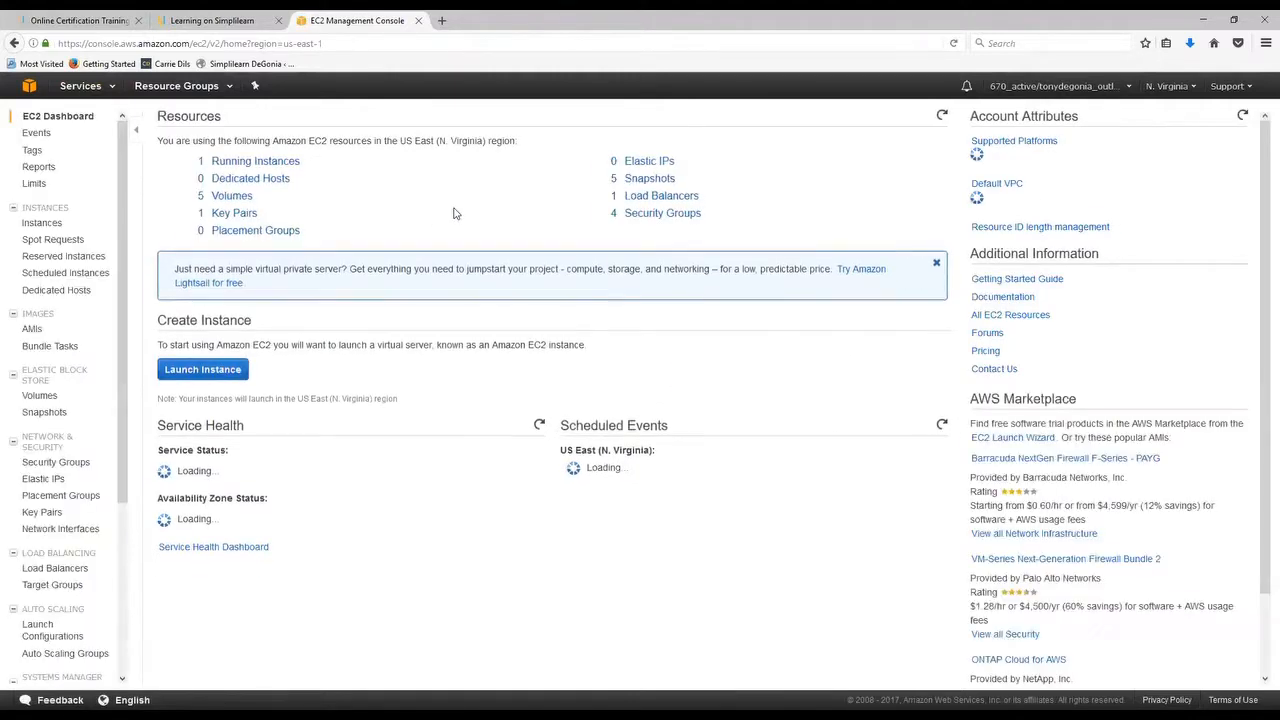
pyautogui.click(262, 166)
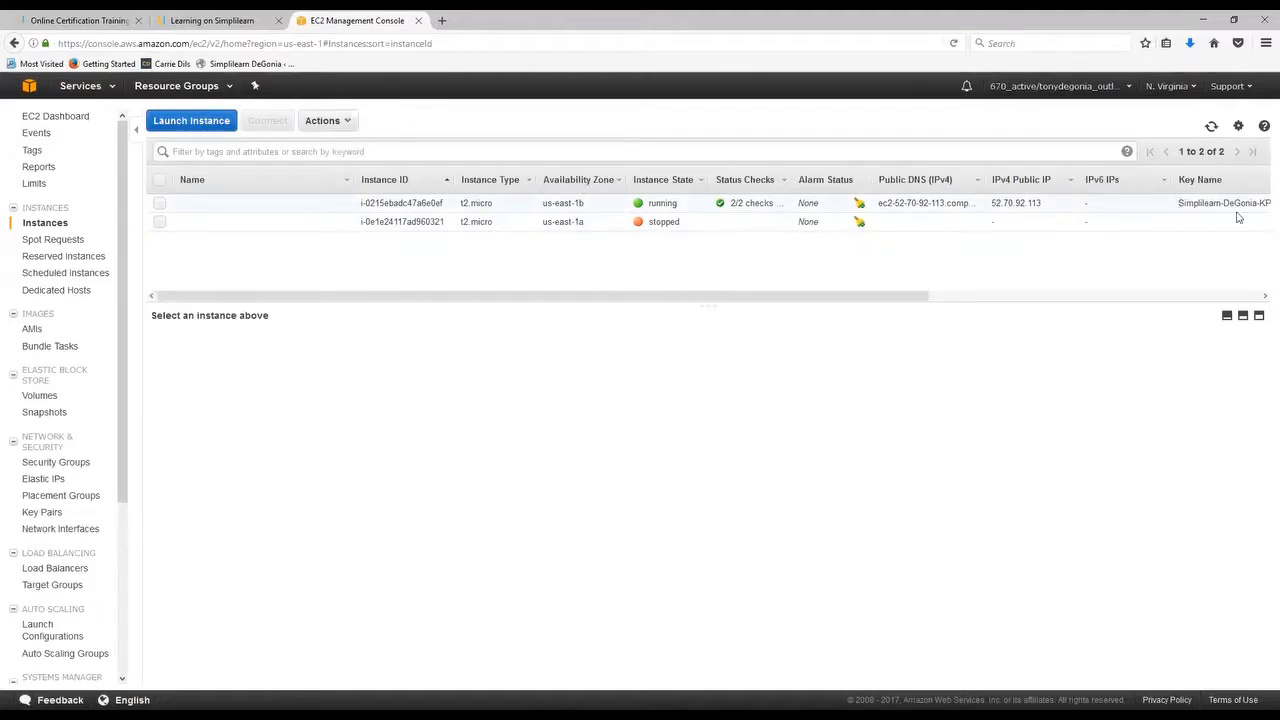
# Give the running instance its Simplilearn-prefixed Name and review its description, IPv4 52.70.92.113.
pyautogui.click(341, 205)
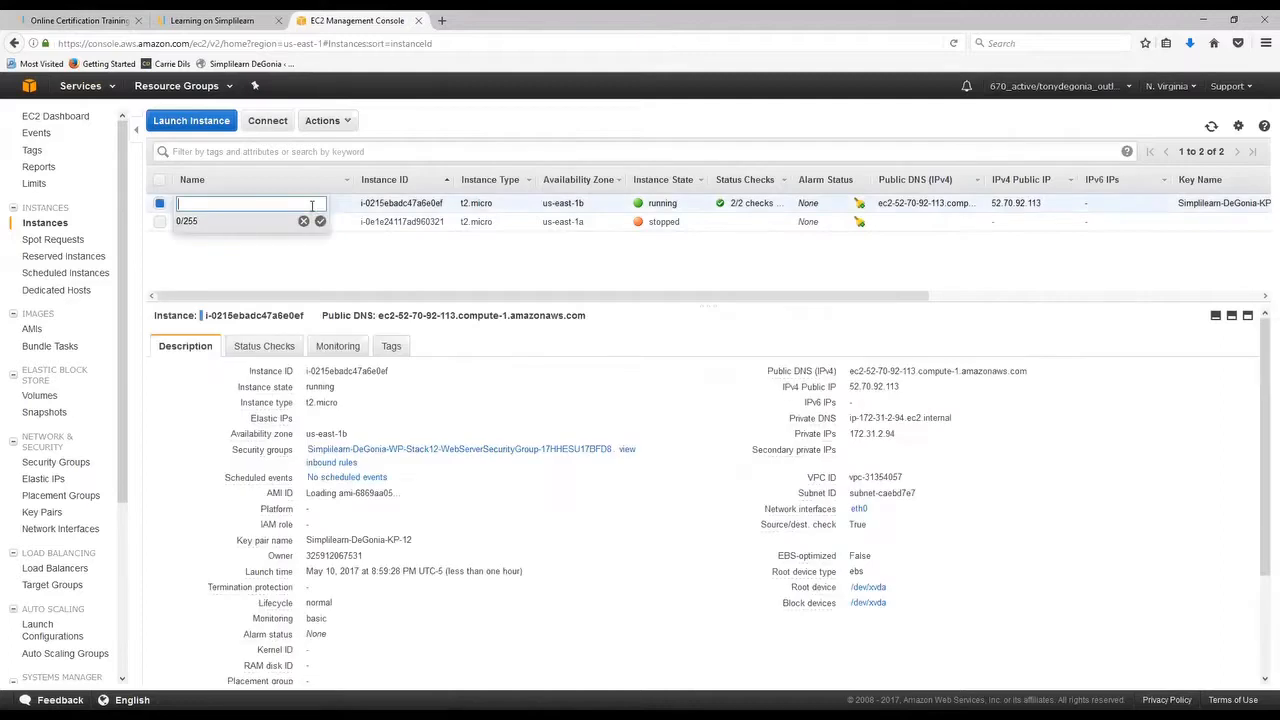
pyautogui.write('Simplilea')
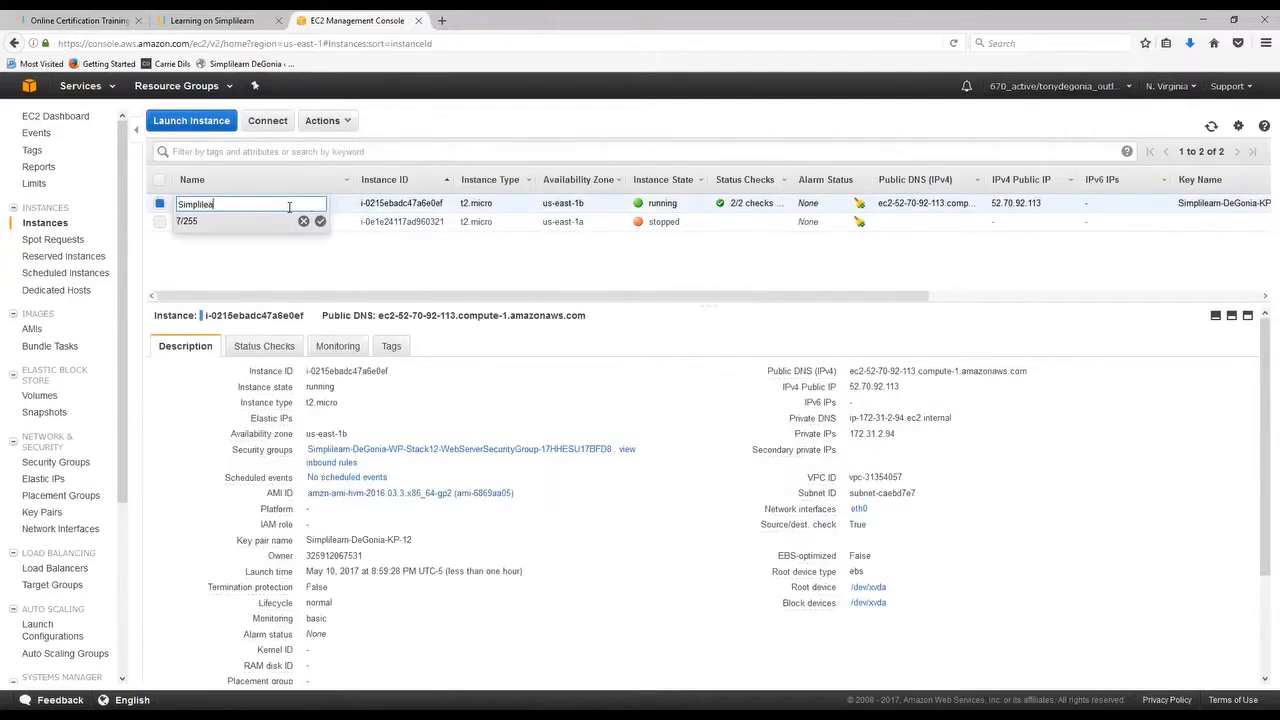
pyautogui.write('rn-p')
pyautogui.write('DeGonia-WP')
pyautogui.click(319, 222)
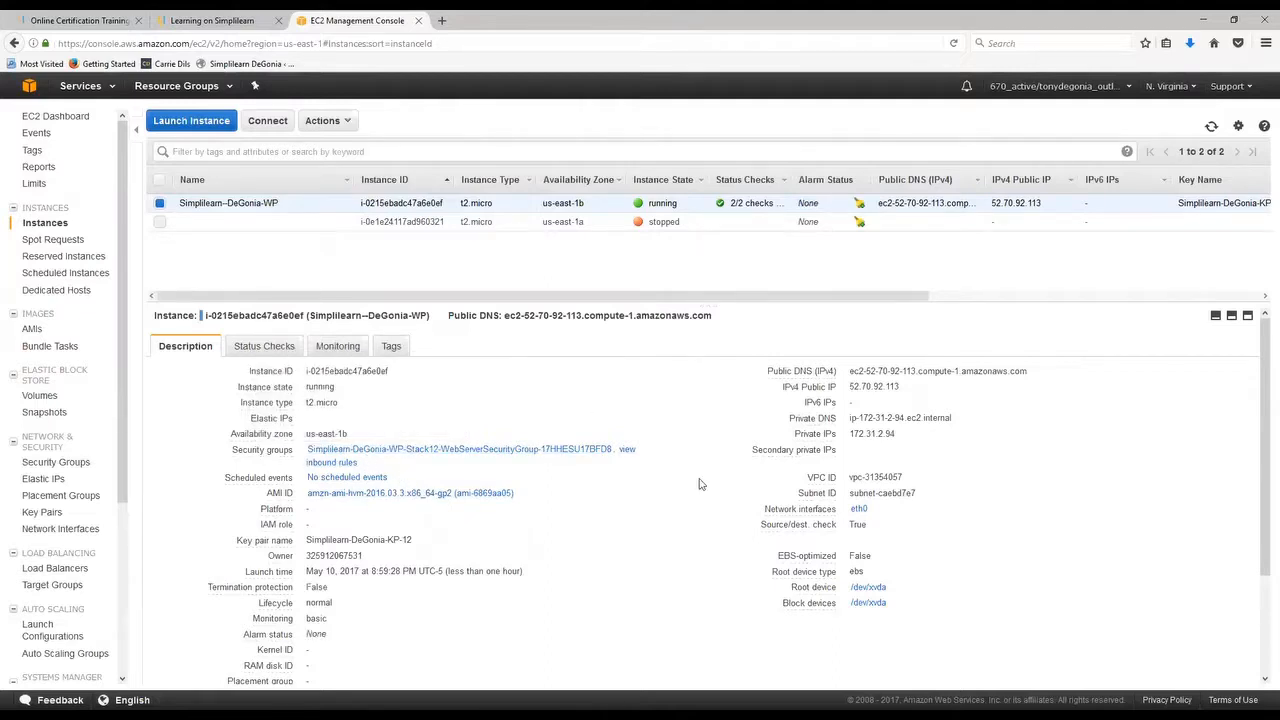
pyautogui.scroll(-3, 697, 485)
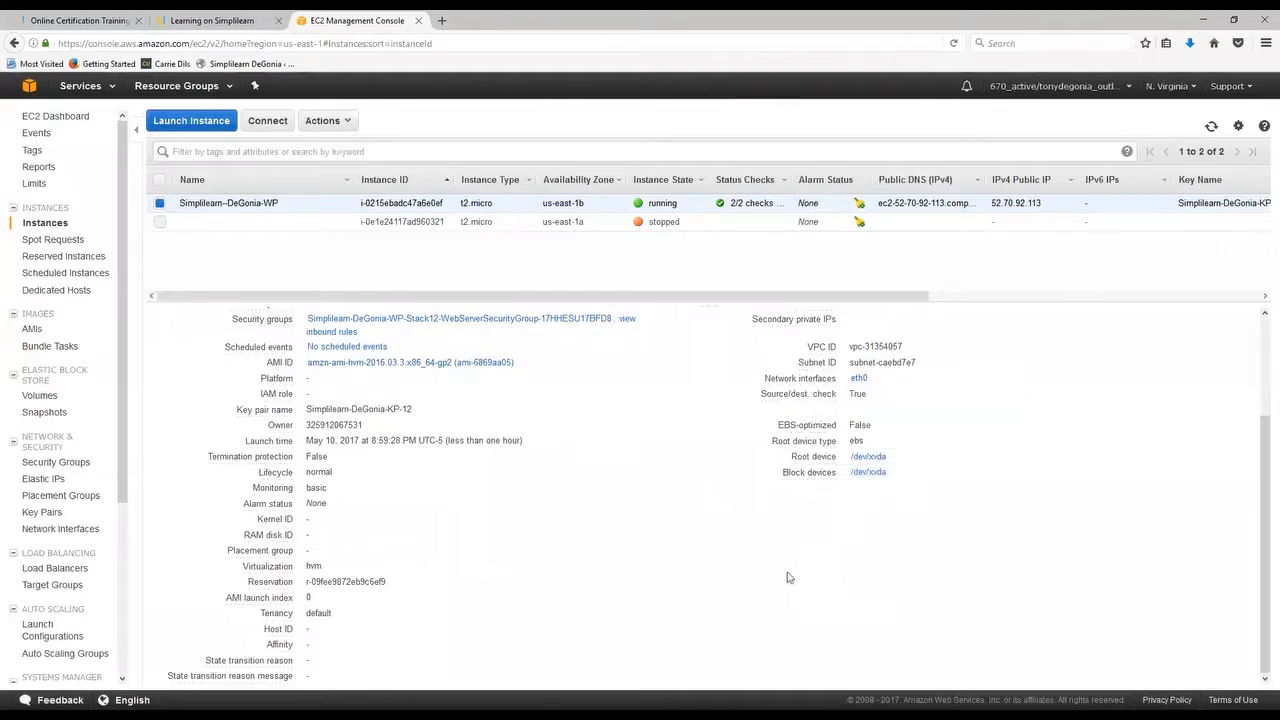
pyautogui.scroll(3, 902, 472)
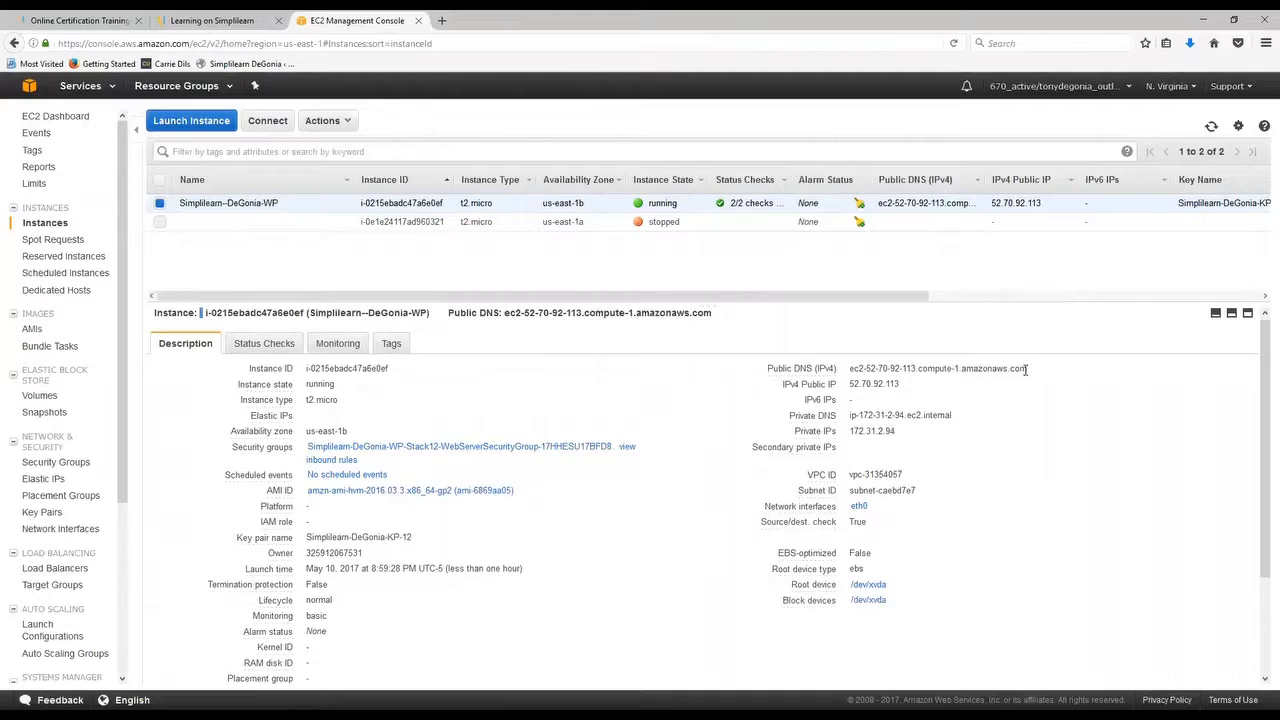
# Check the instance's status checks and monitoring graphs, then show its Name, Owner and CloudFormation tags.
pyautogui.click(265, 344)
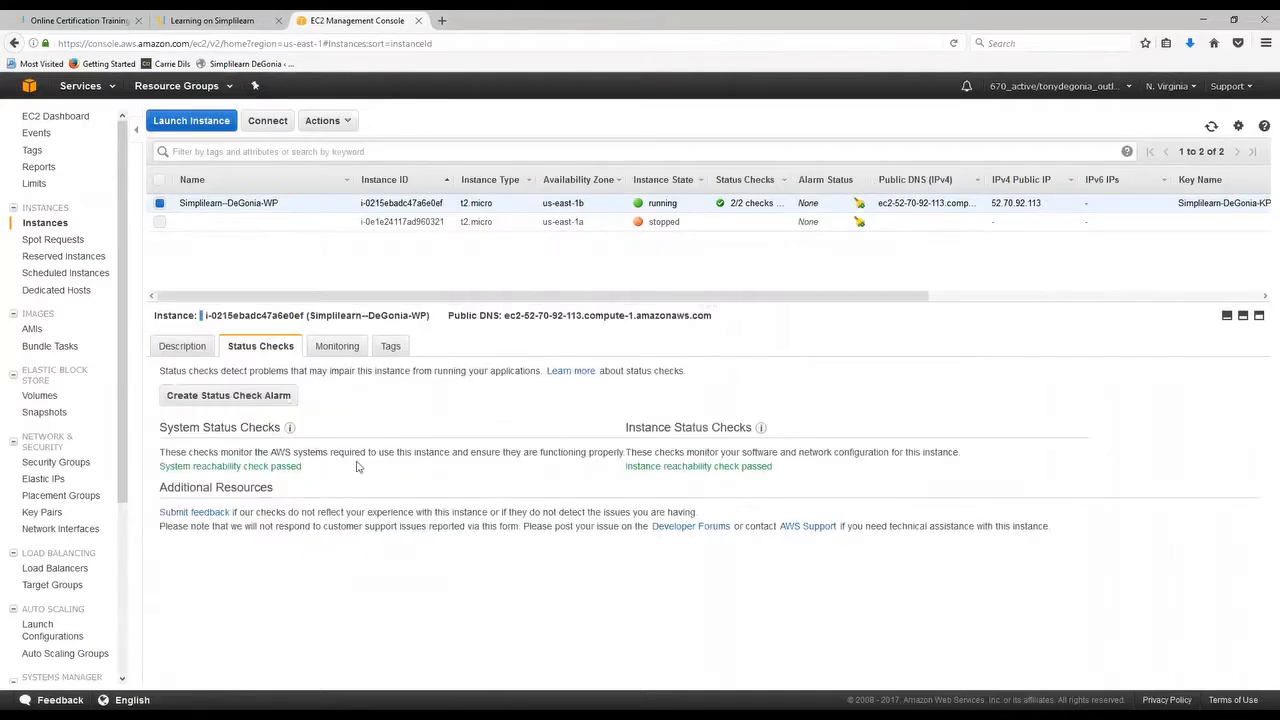
pyautogui.click(337, 347)
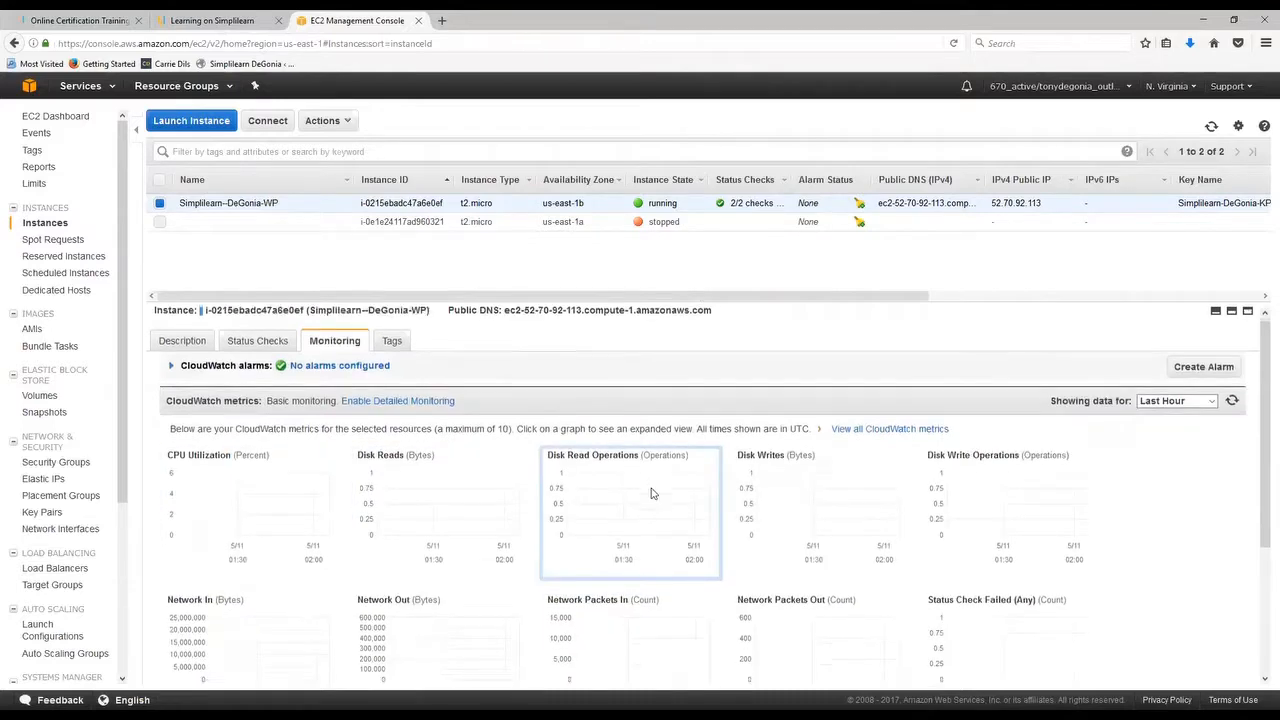
pyautogui.scroll(-3, 651, 494)
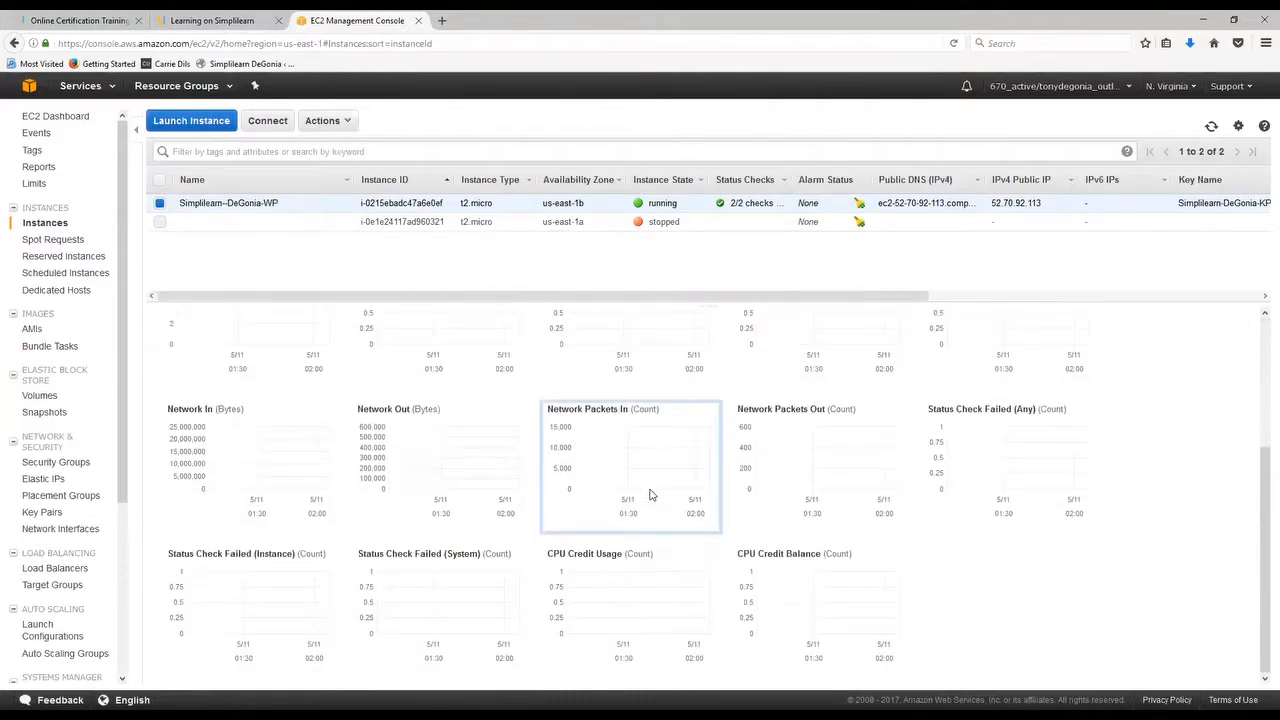
pyautogui.scroll(3, 651, 494)
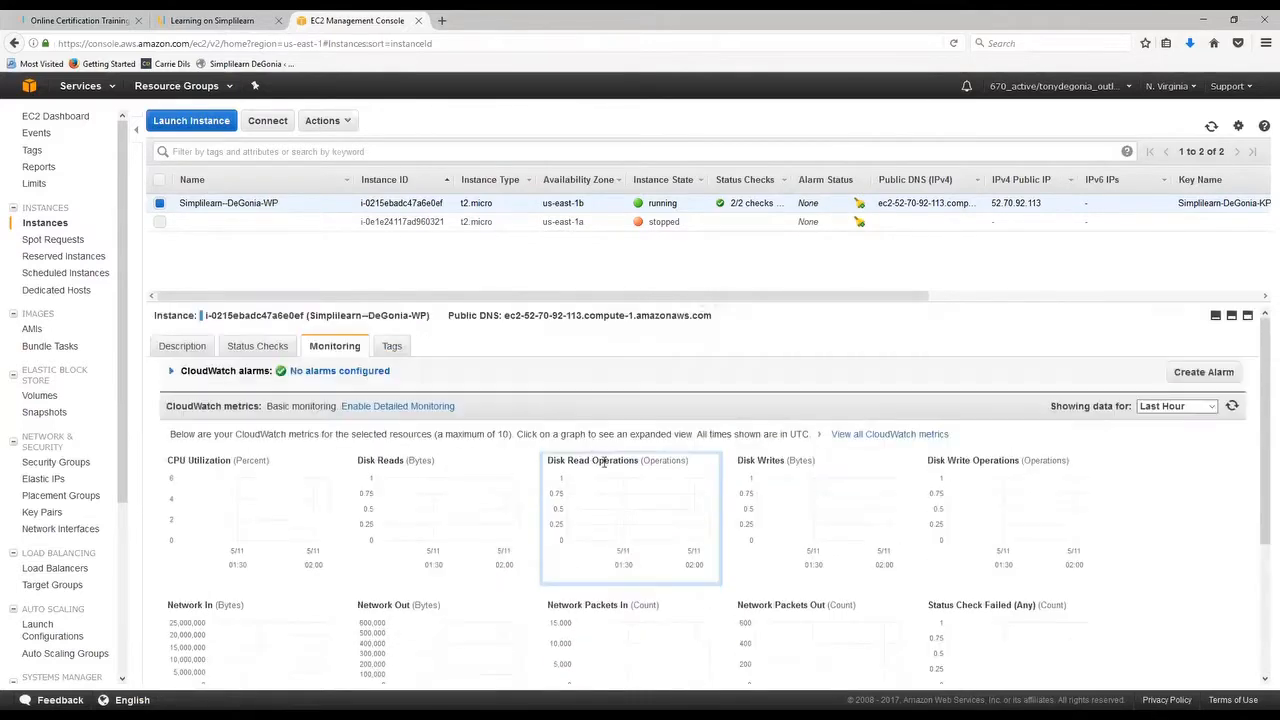
pyautogui.click(390, 347)
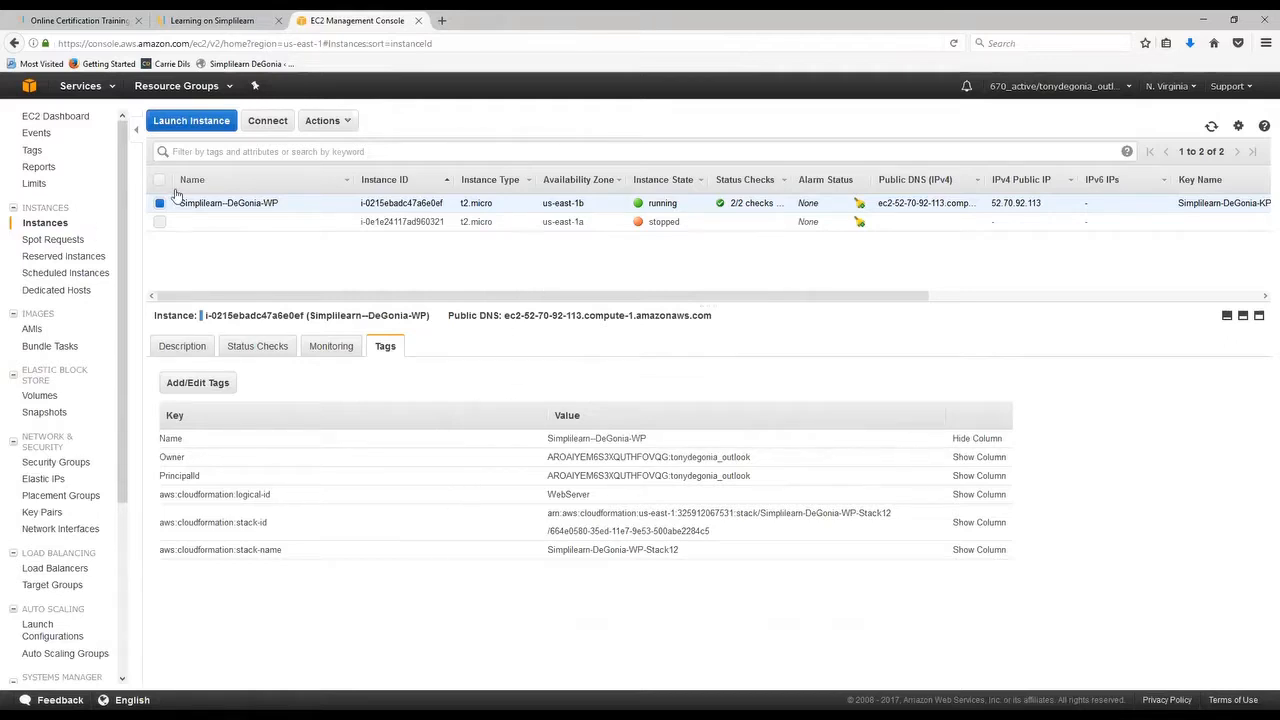
# Open Create Image for the WordPress instance and enter an image name ending in WP-Image1, keeping the 8 GiB root volume.
pyautogui.click(336, 121)
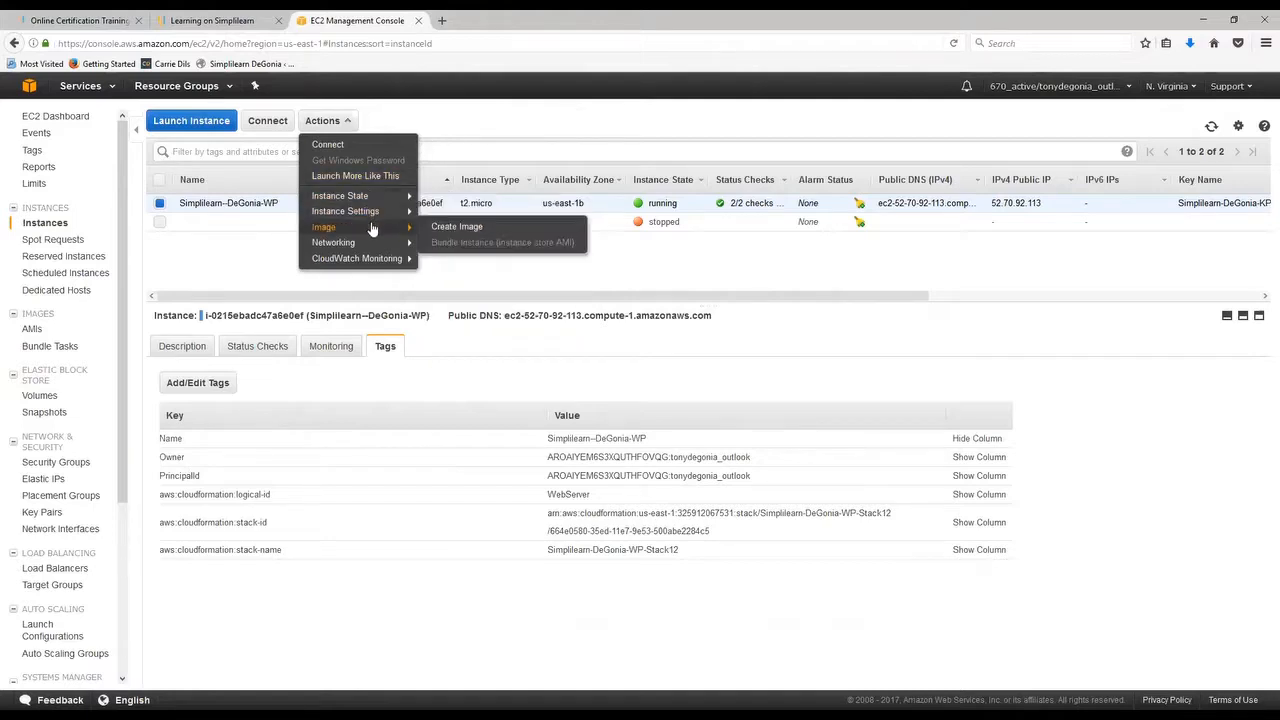
pyautogui.moveTo(390, 212)
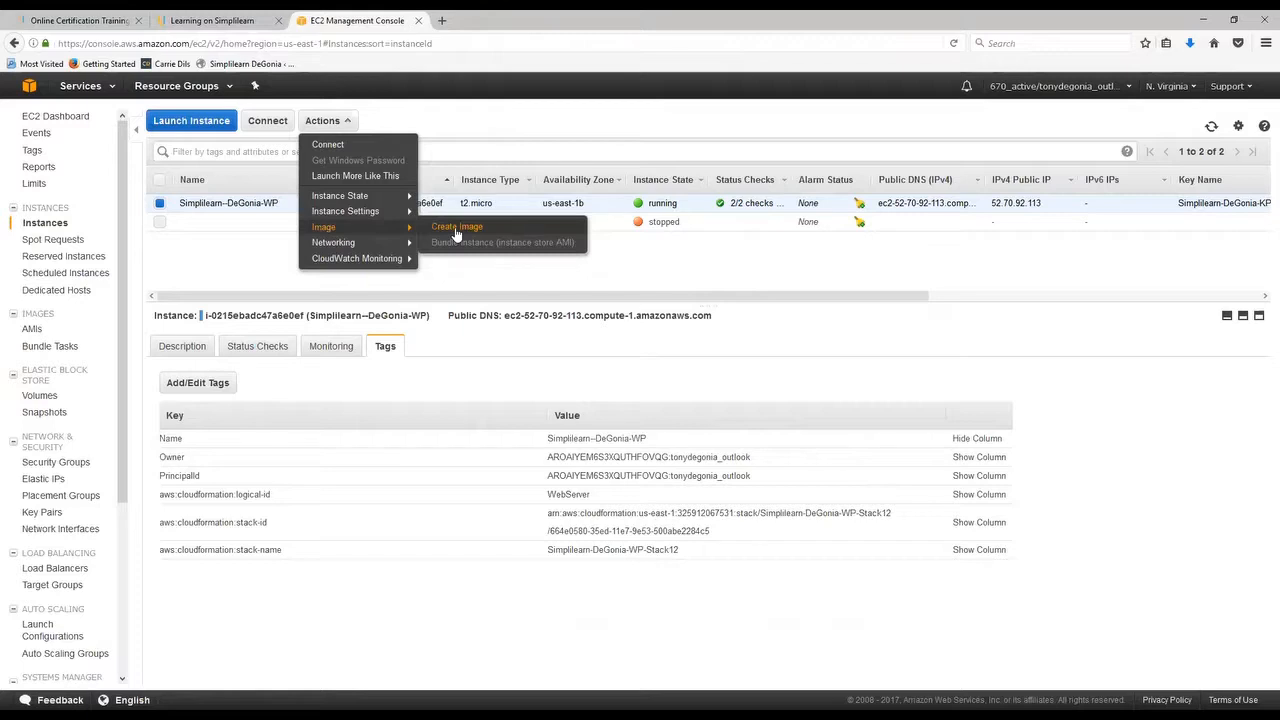
pyautogui.click(456, 228)
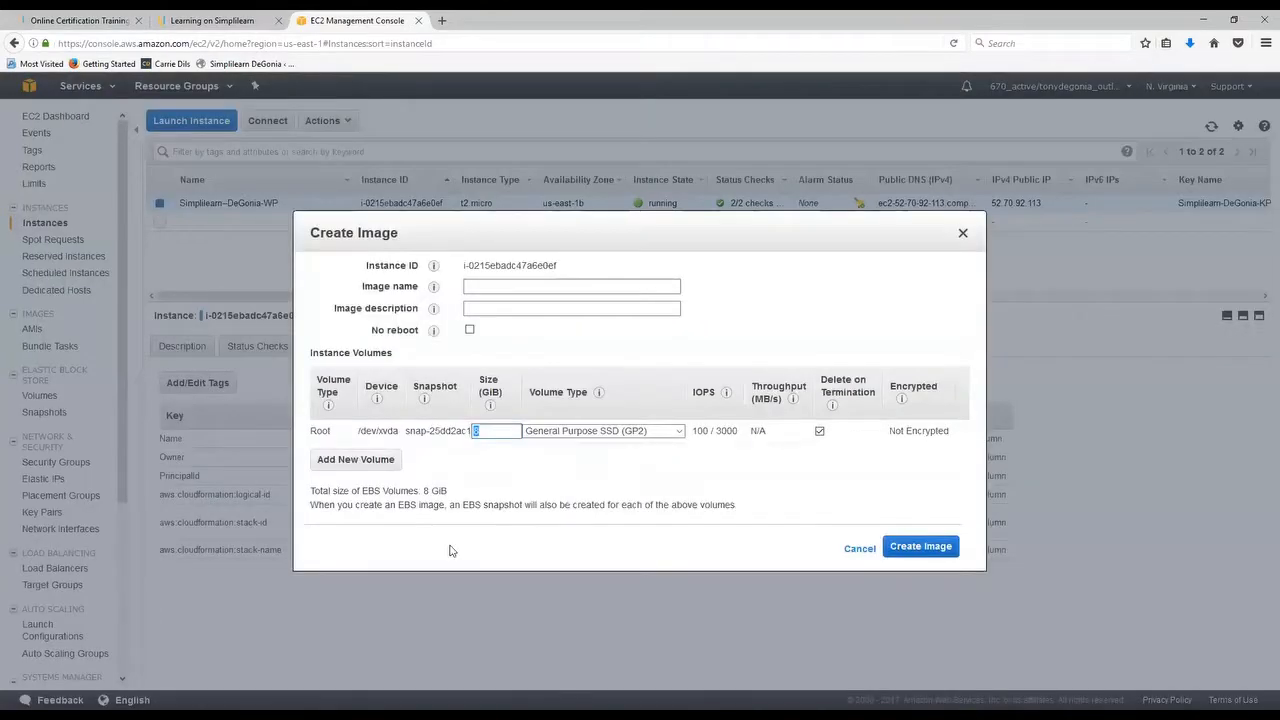
pyautogui.click(573, 286)
pyautogui.write('Simpl')
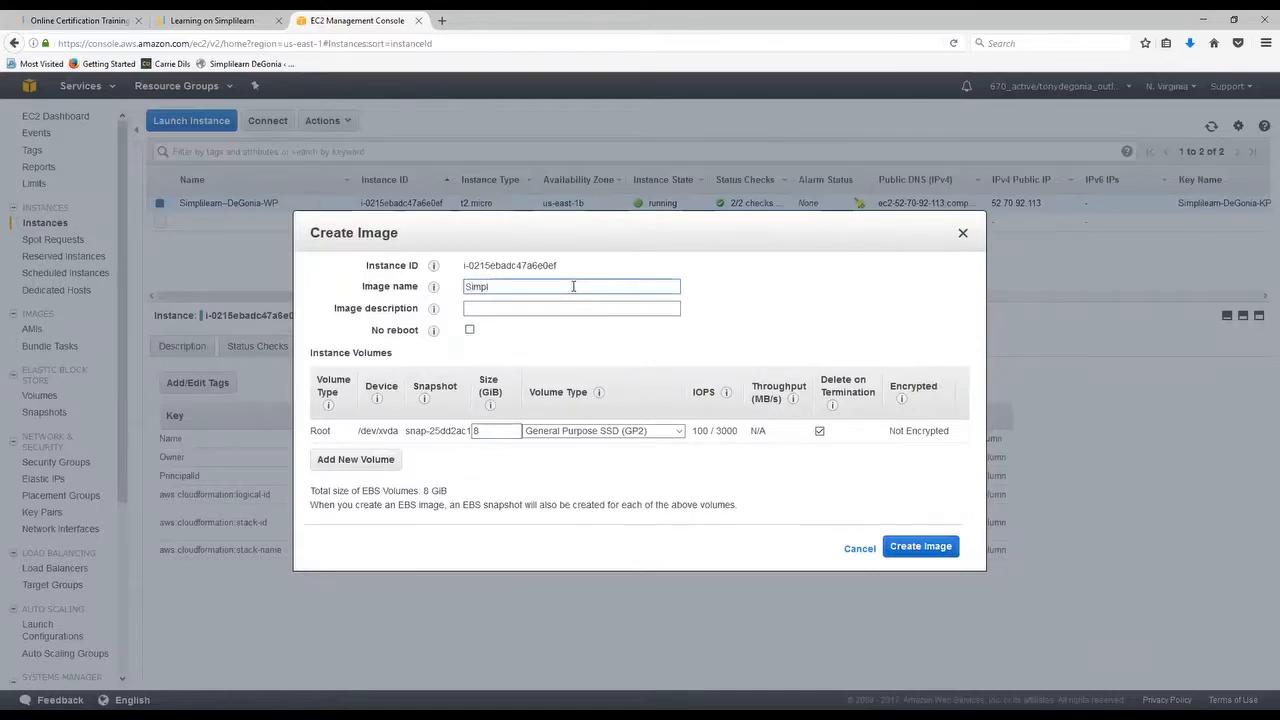
pyautogui.write('ilearn-DeGonia-WP-II')
pyautogui.write('mage1')
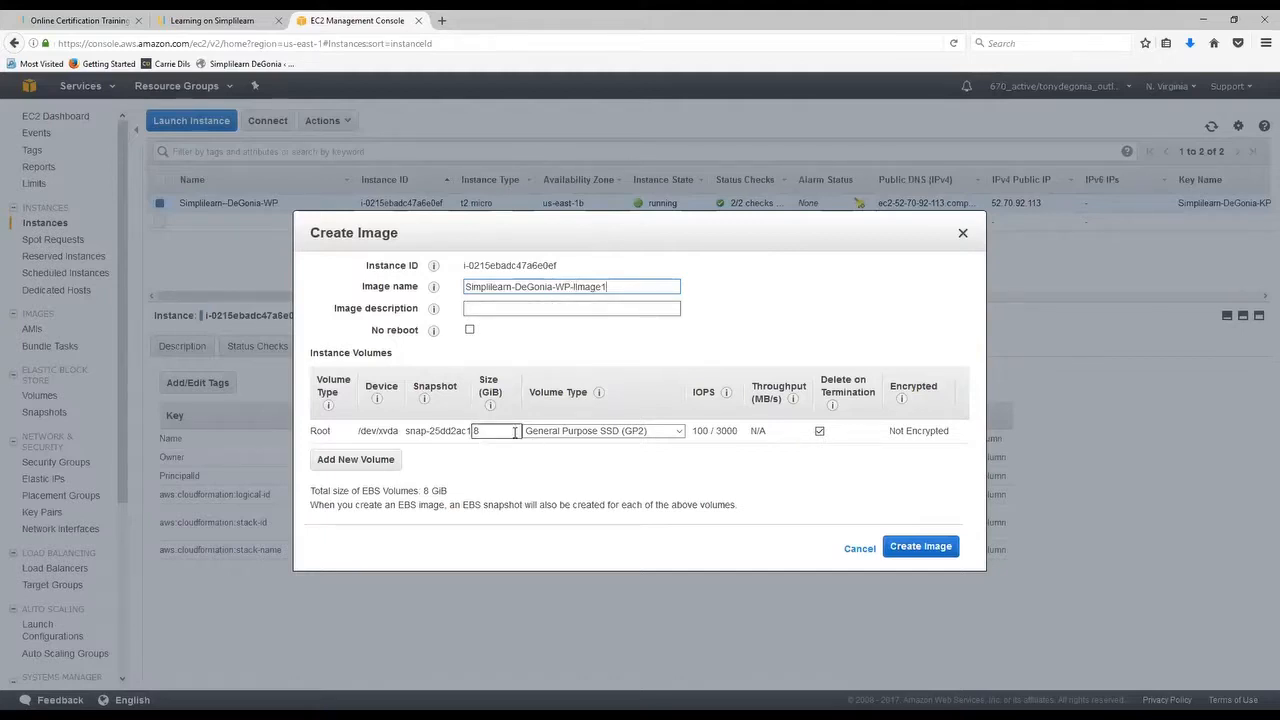
# Submit the image creation and view the pending image in the AMIs list.
pyautogui.click(913, 545)
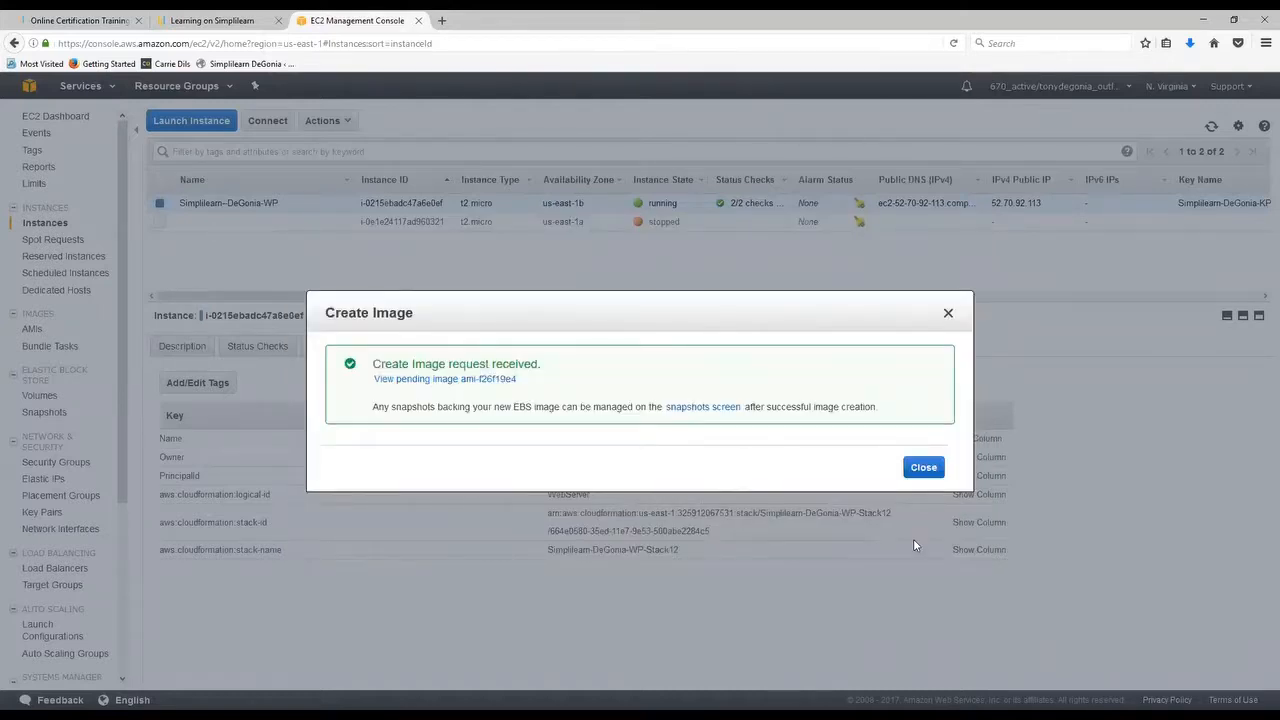
pyautogui.moveTo(396, 407); pyautogui.dragTo(654, 404)
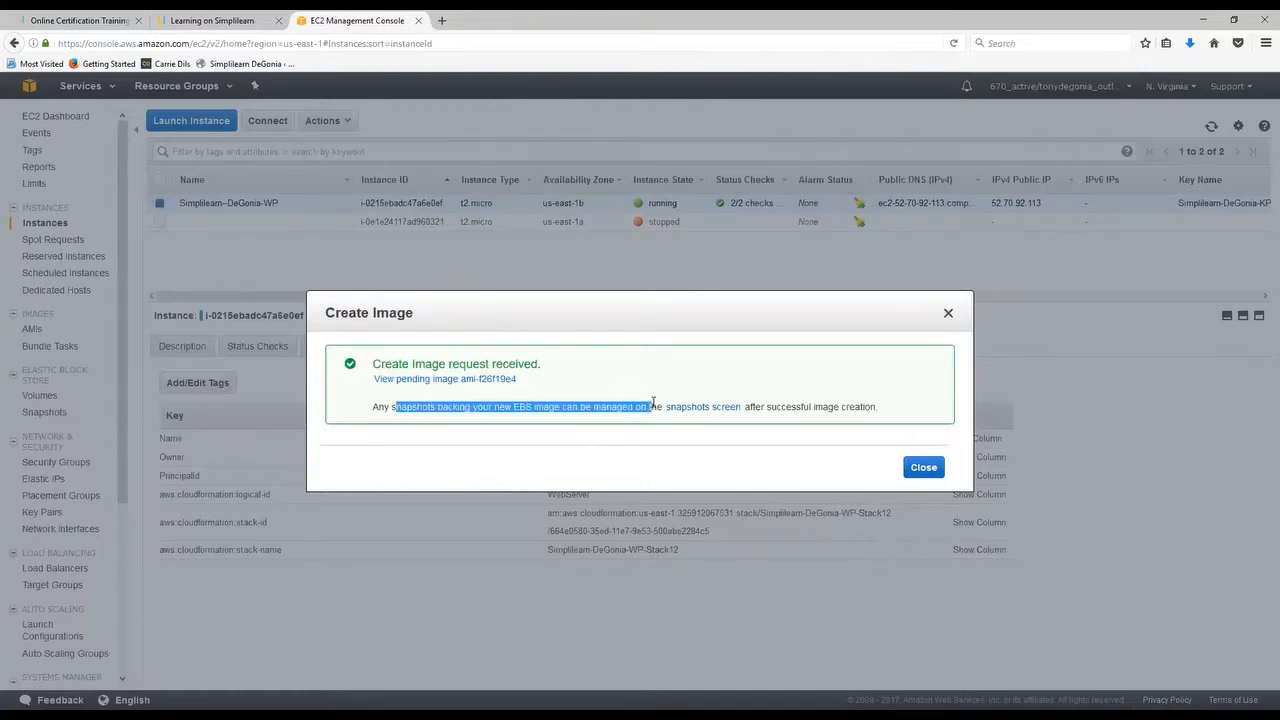
pyautogui.click(500, 385)
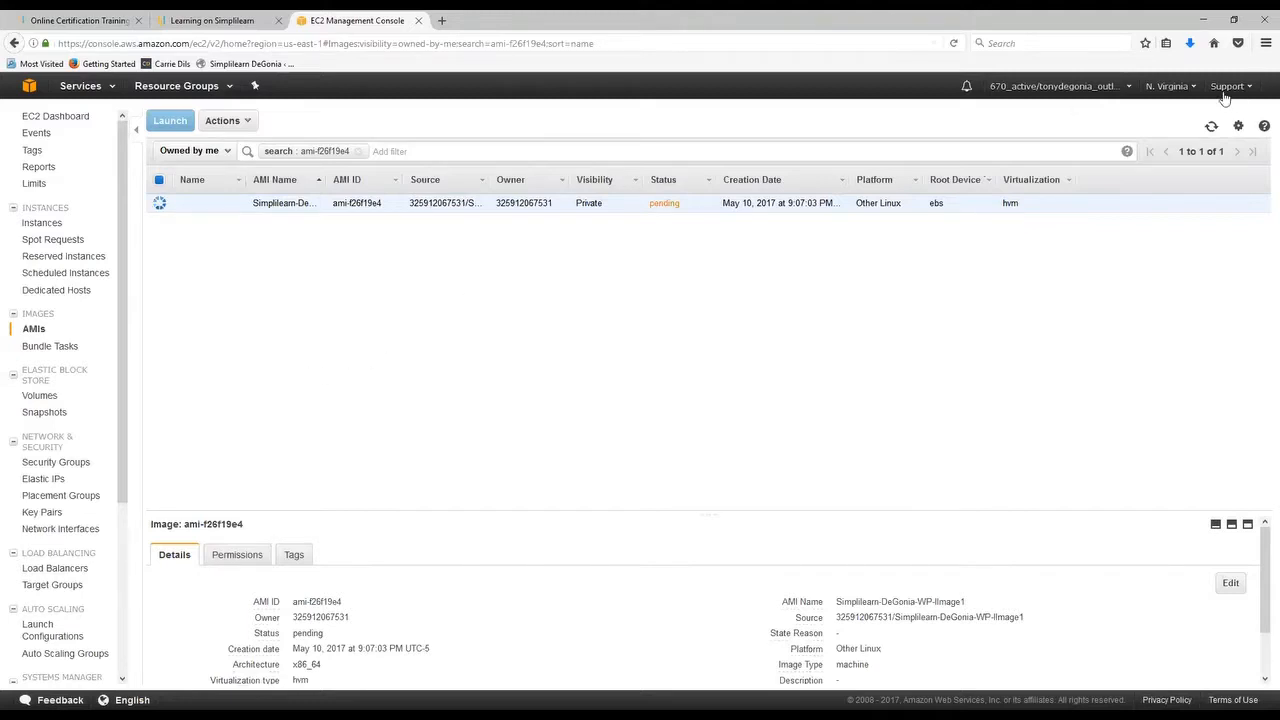
# Refresh the AMIs list and resize the details pane so the pending ami-f26f19e4 row shows.
pyautogui.click(1210, 131)
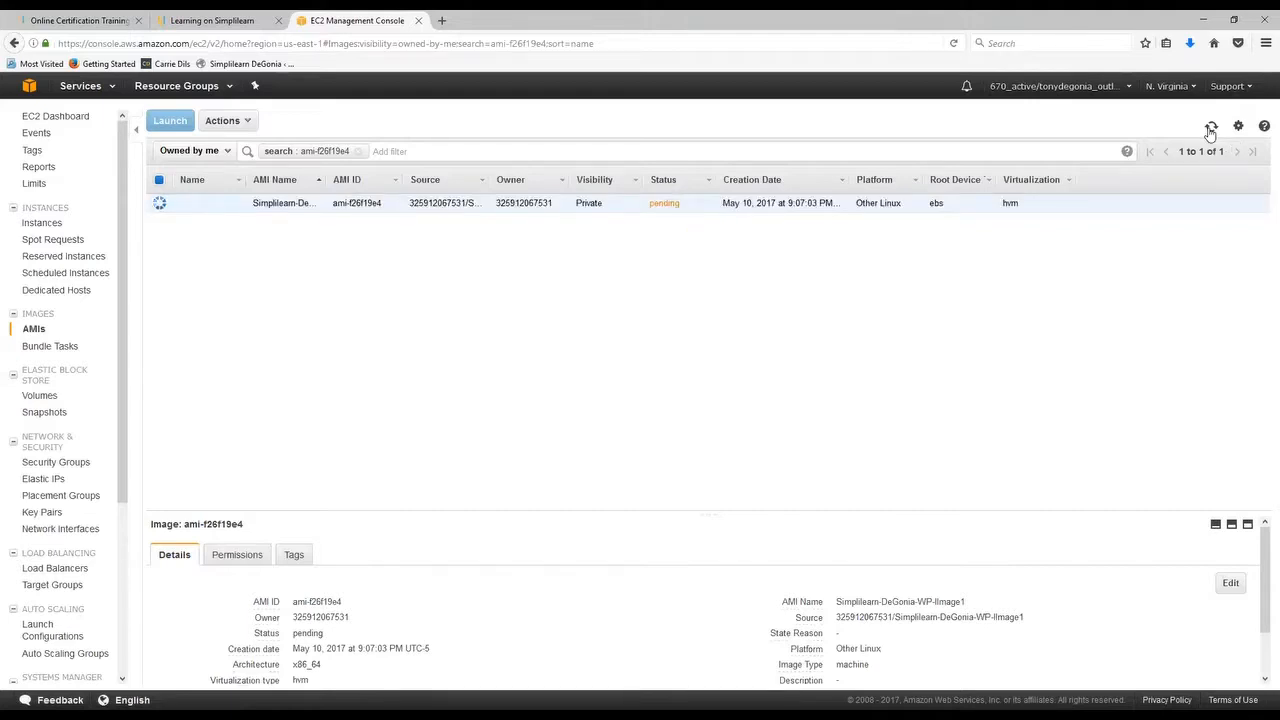
pyautogui.click(1216, 526)
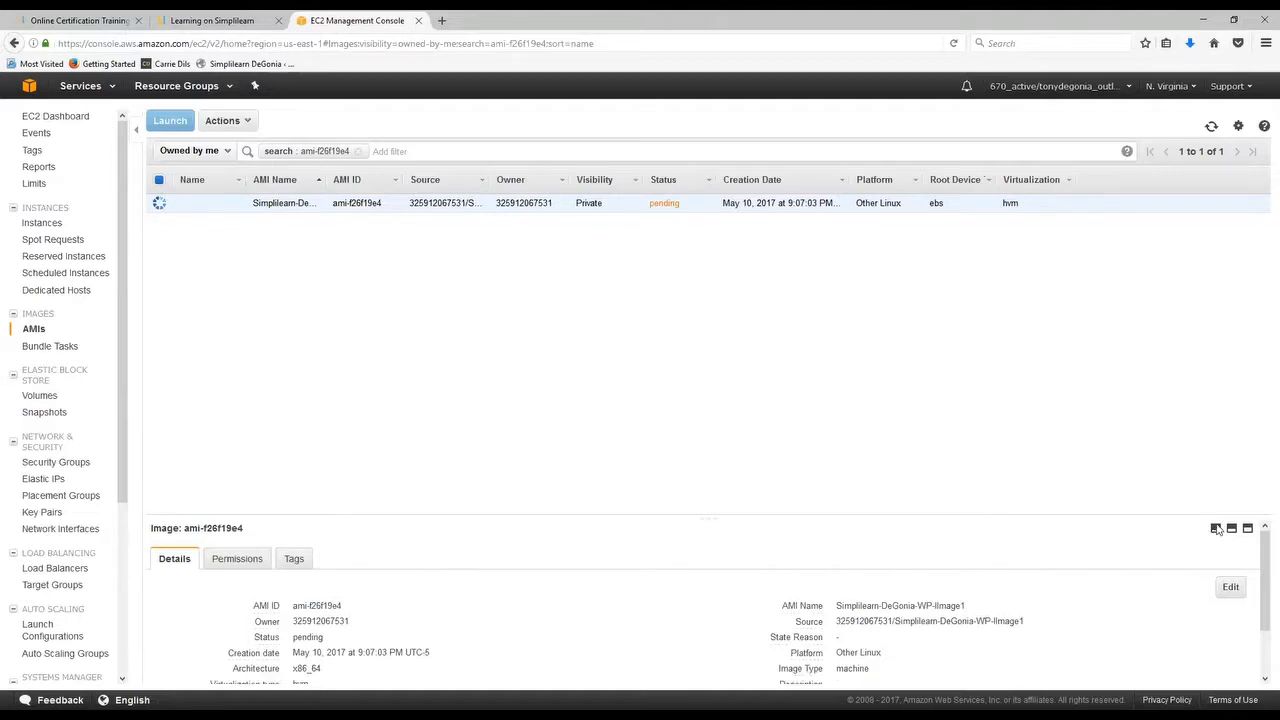
pyautogui.click(1232, 667)
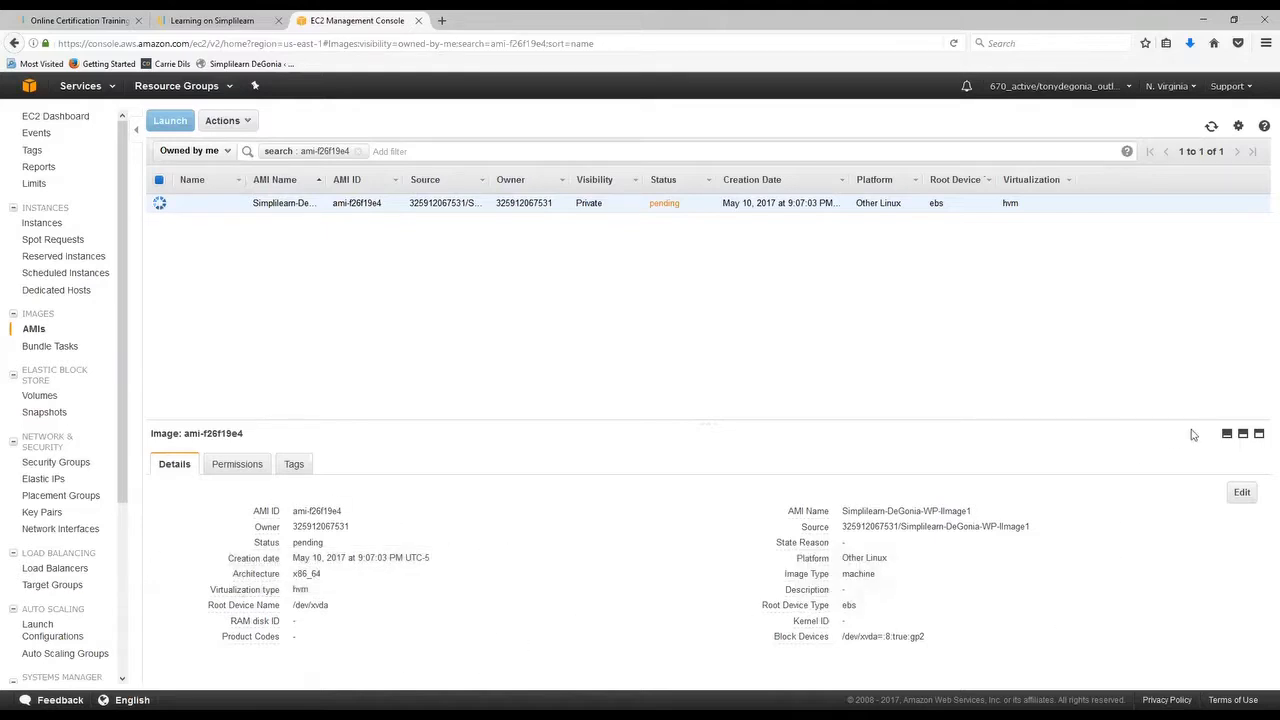
pyautogui.click(1259, 434)
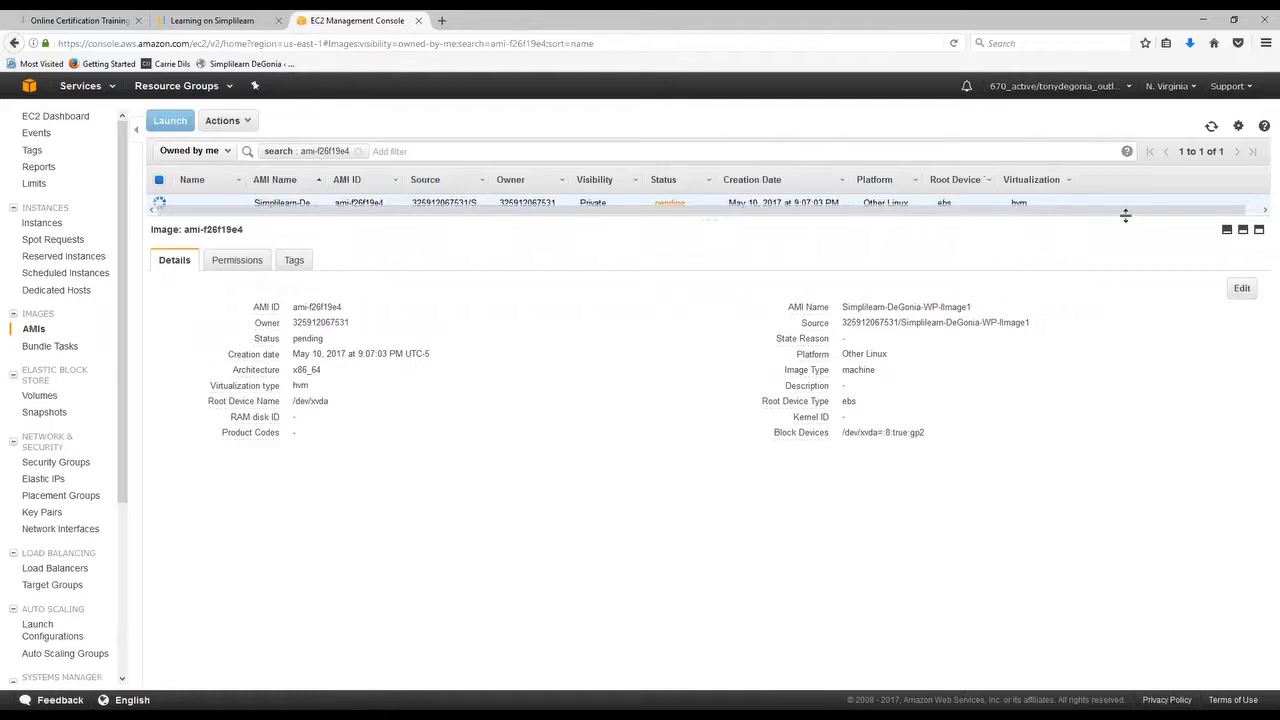
pyautogui.moveTo(1125, 216); pyautogui.dragTo(1114, 243)
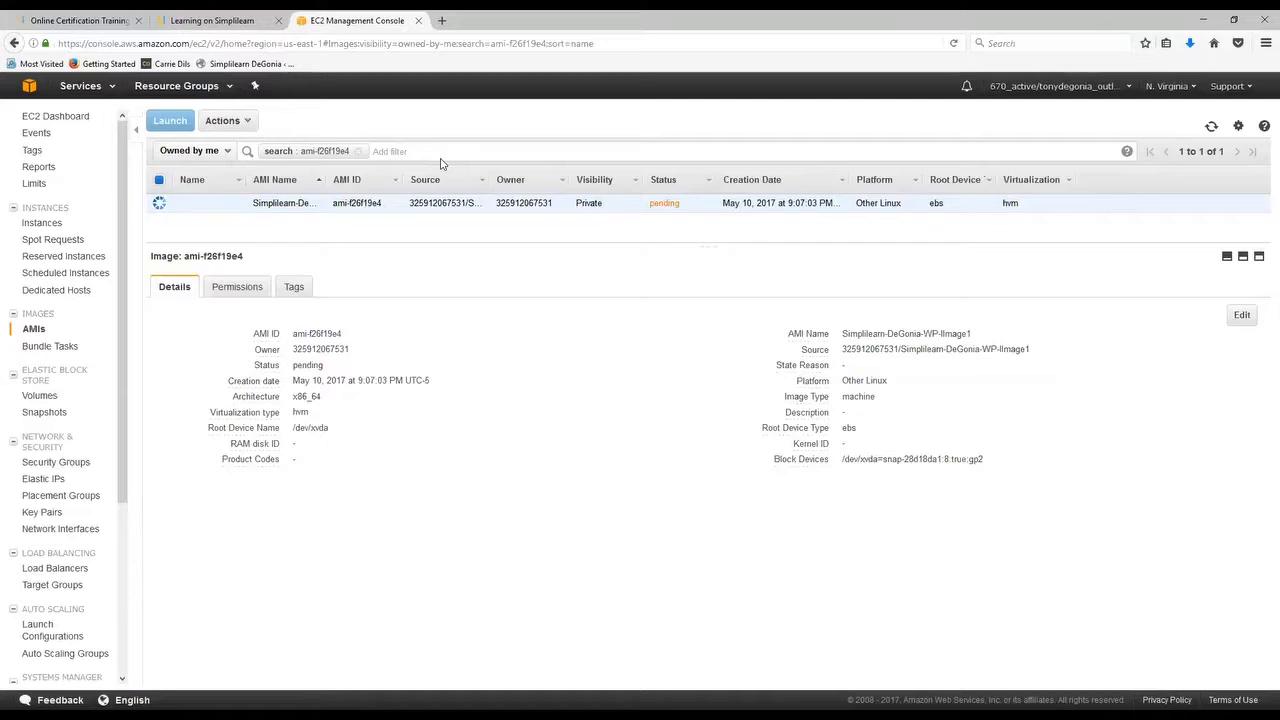
pyautogui.click(1210, 127)
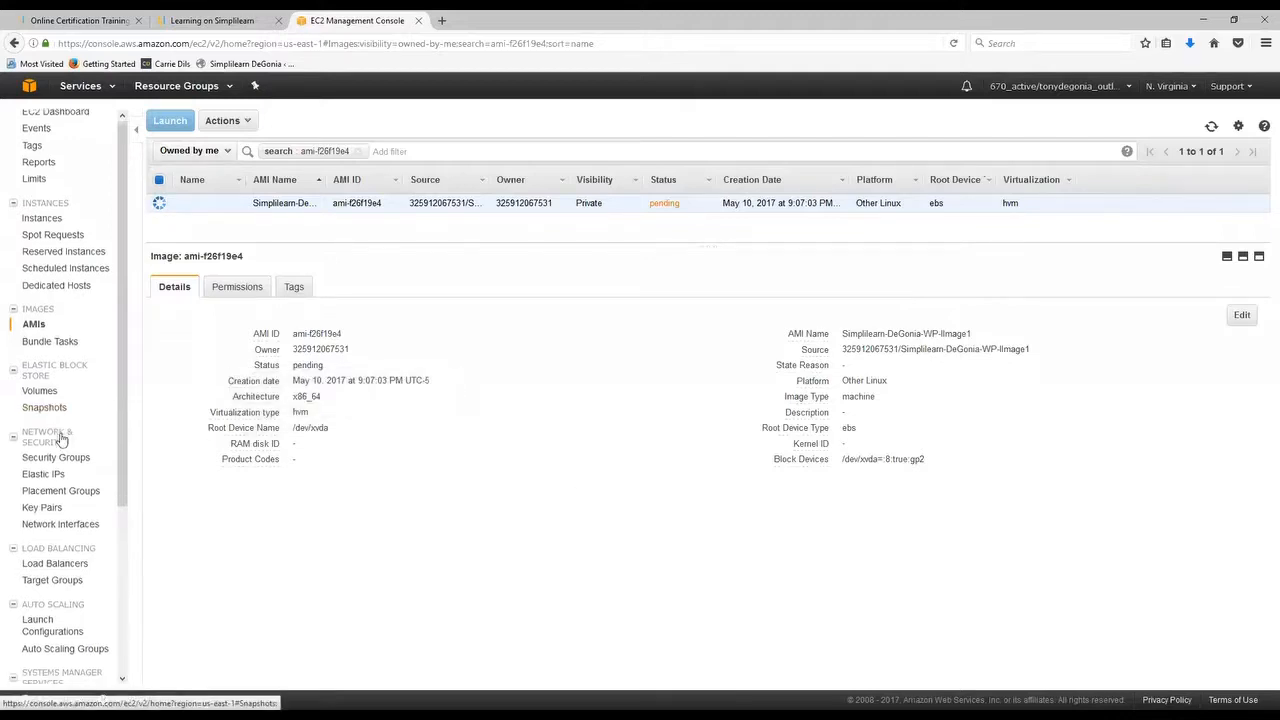
pyautogui.scroll(-3, 60, 438)
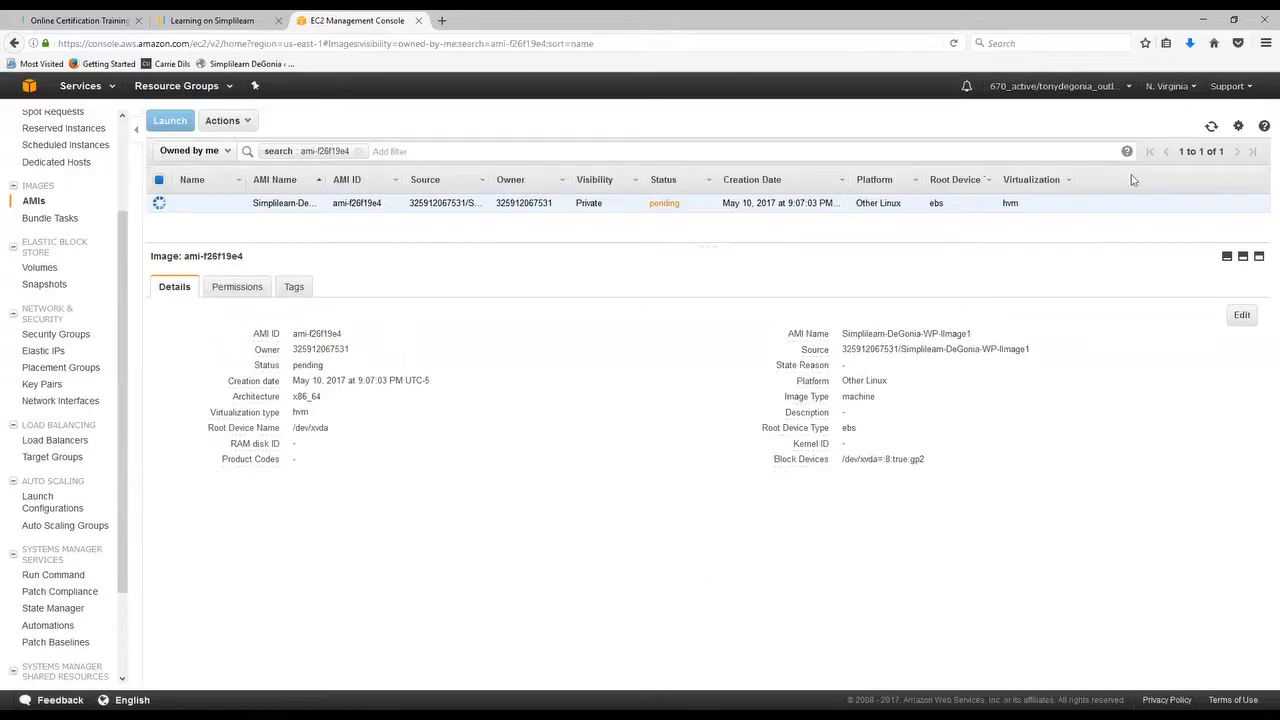
# Refresh the AMIs list repeatedly until ami-f26f19e4 changes from pending to available.
pyautogui.click(1211, 127)
pyautogui.doubleClick(676, 203)
pyautogui.click(1211, 128)
pyautogui.click(1211, 128)
pyautogui.click(1211, 127)
pyautogui.click(1211, 127)
pyautogui.click(1211, 128)
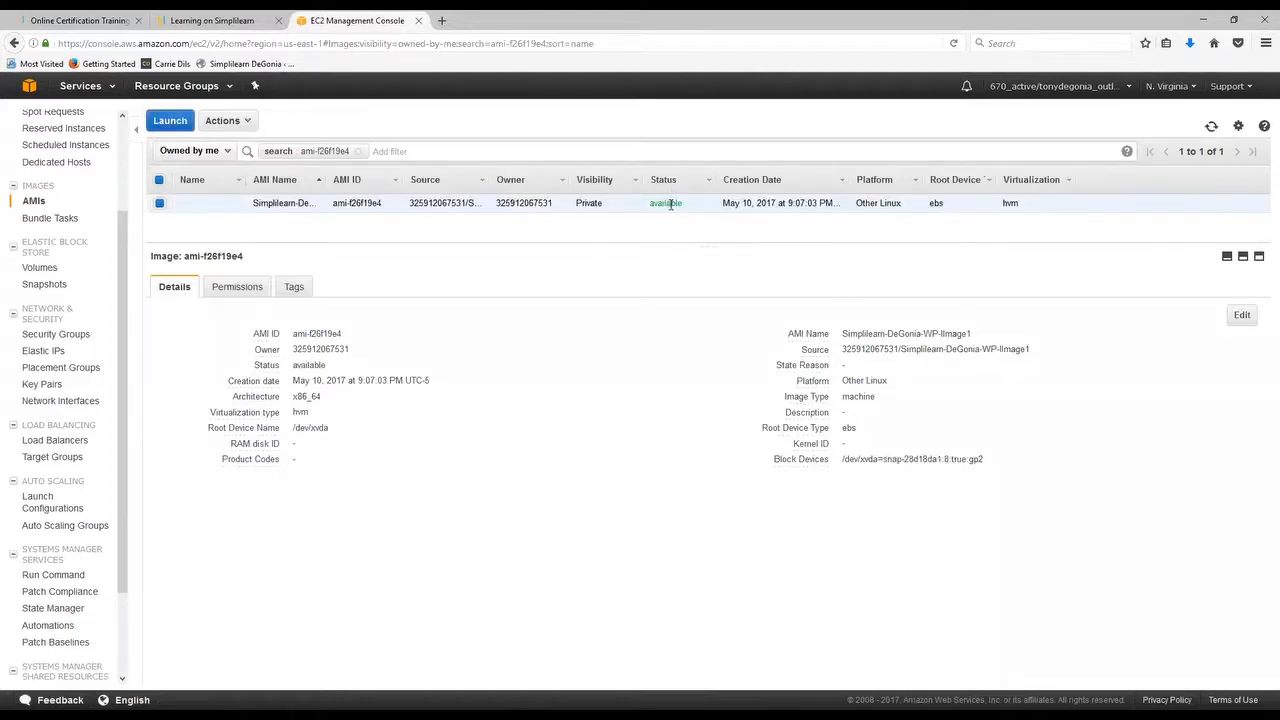
# Sort the images by AMI ID and widen the AMI Name column to reveal the full WP-Image1 name.
pyautogui.click(233, 121)
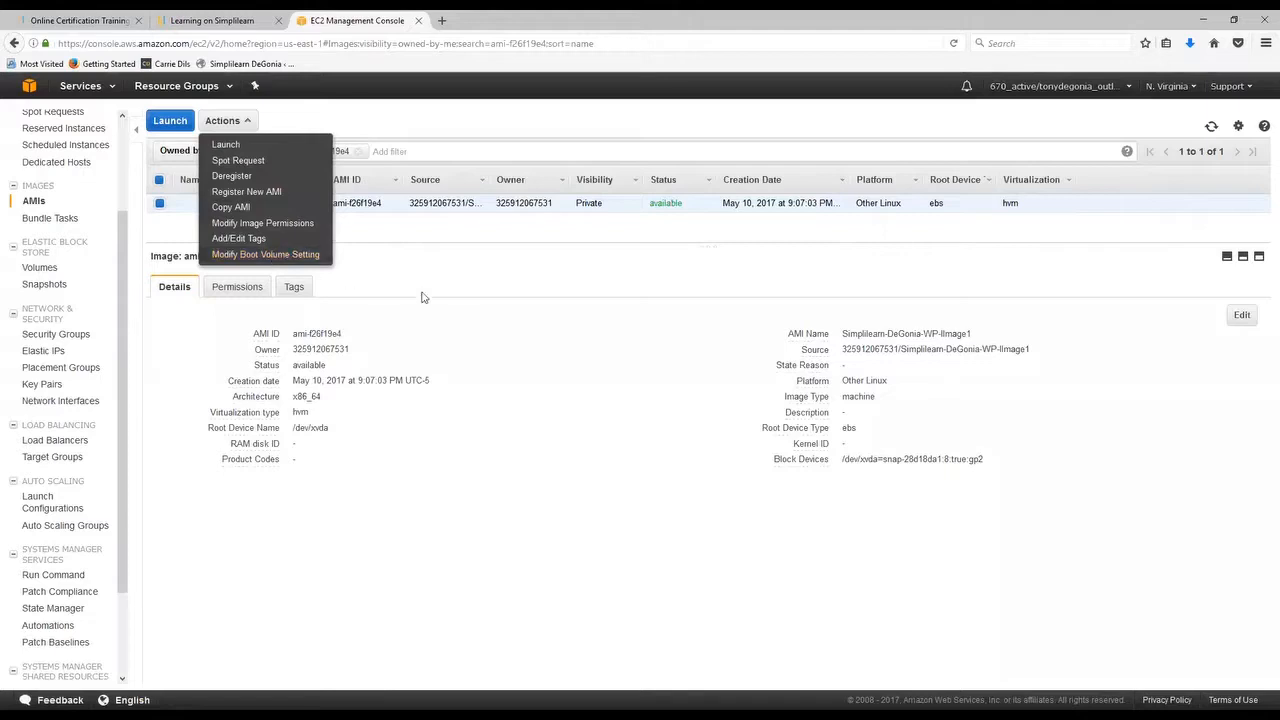
pyautogui.click(466, 316)
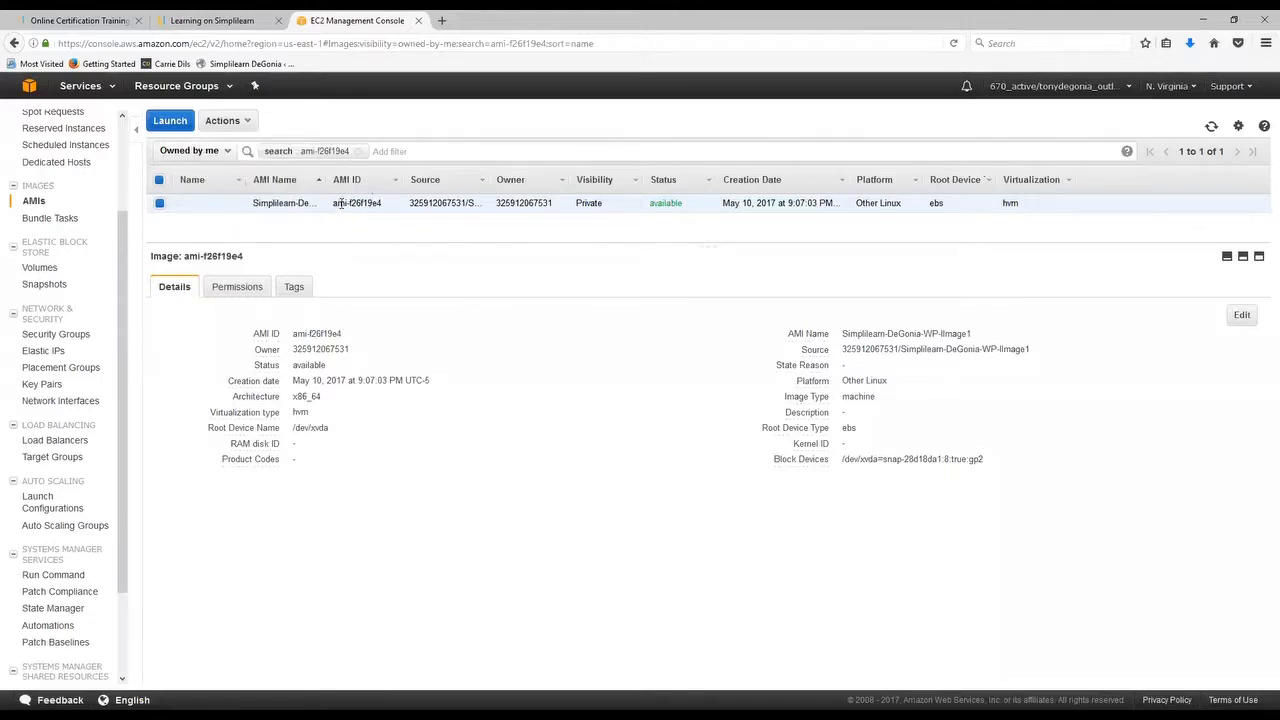
pyautogui.moveTo(383, 208); pyautogui.dragTo(333, 206)
pyautogui.click(425, 288)
pyautogui.moveTo(330, 180); pyautogui.dragTo(364, 190)
pyautogui.click(330, 182)
pyautogui.moveTo(323, 179); pyautogui.dragTo(410, 180)
pyautogui.moveTo(199, 209)
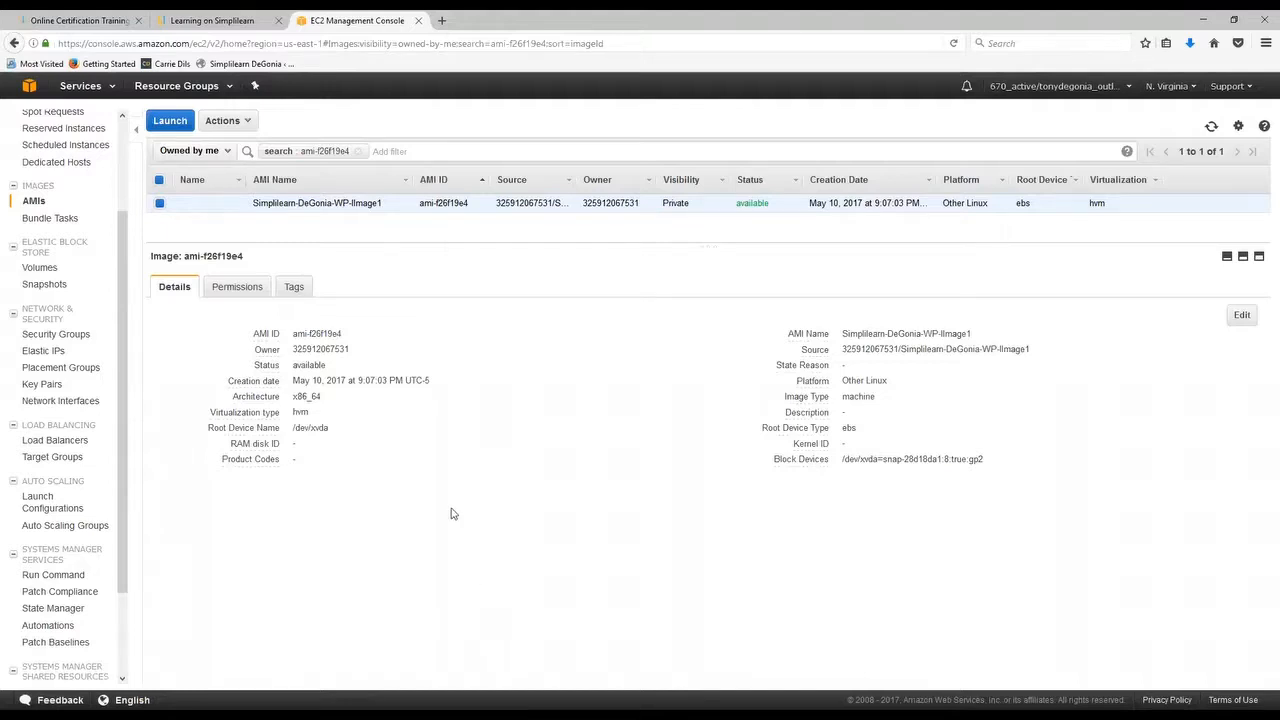
# Go to Auto Scaling Groups in the EC2 sidebar to reach its welcome page.
pyautogui.click(58, 530)
pyautogui.click(60, 527)
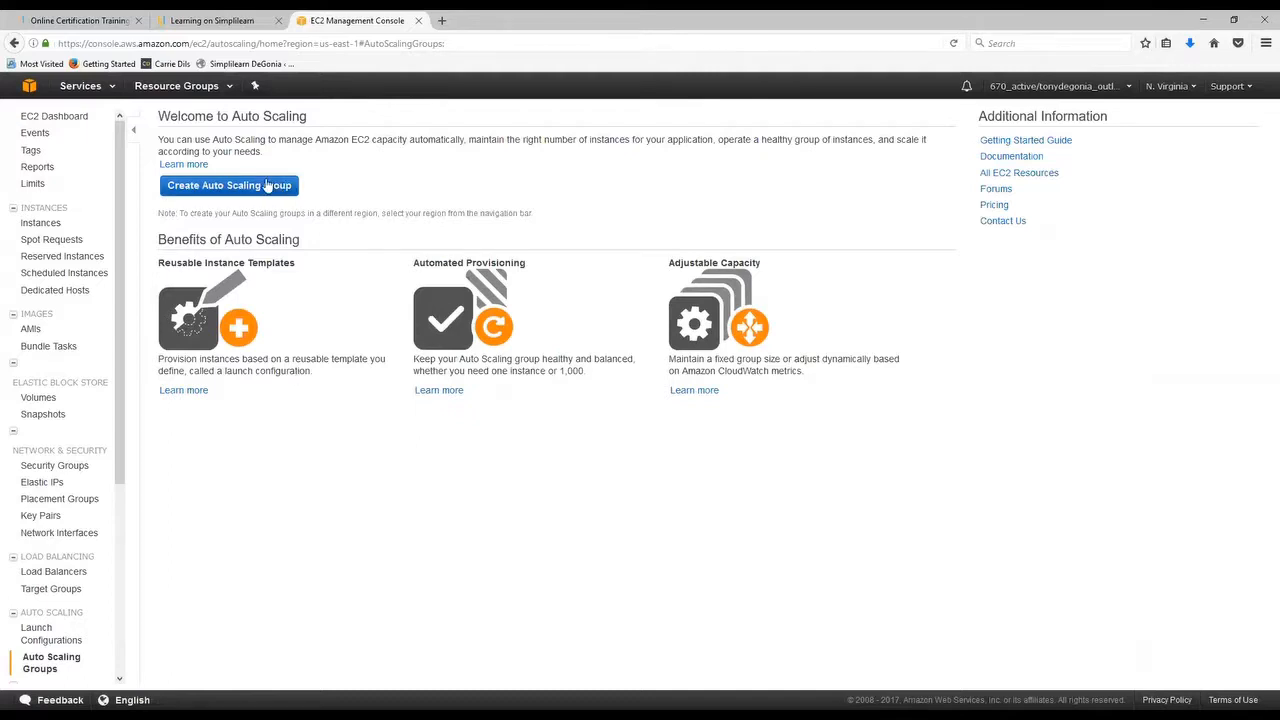
# Create a new Auto Scaling group's launch configuration and browse the 30 Quick Start AMIs.
pyautogui.click(252, 191)
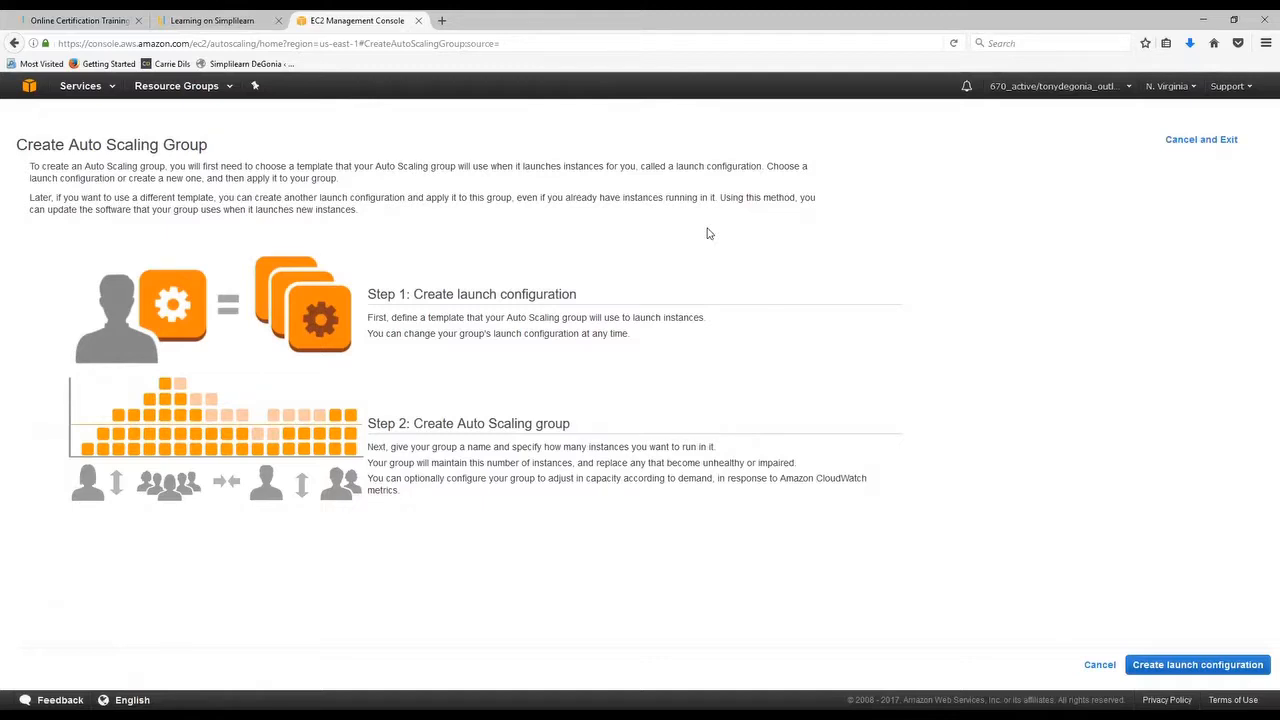
pyautogui.click(1195, 665)
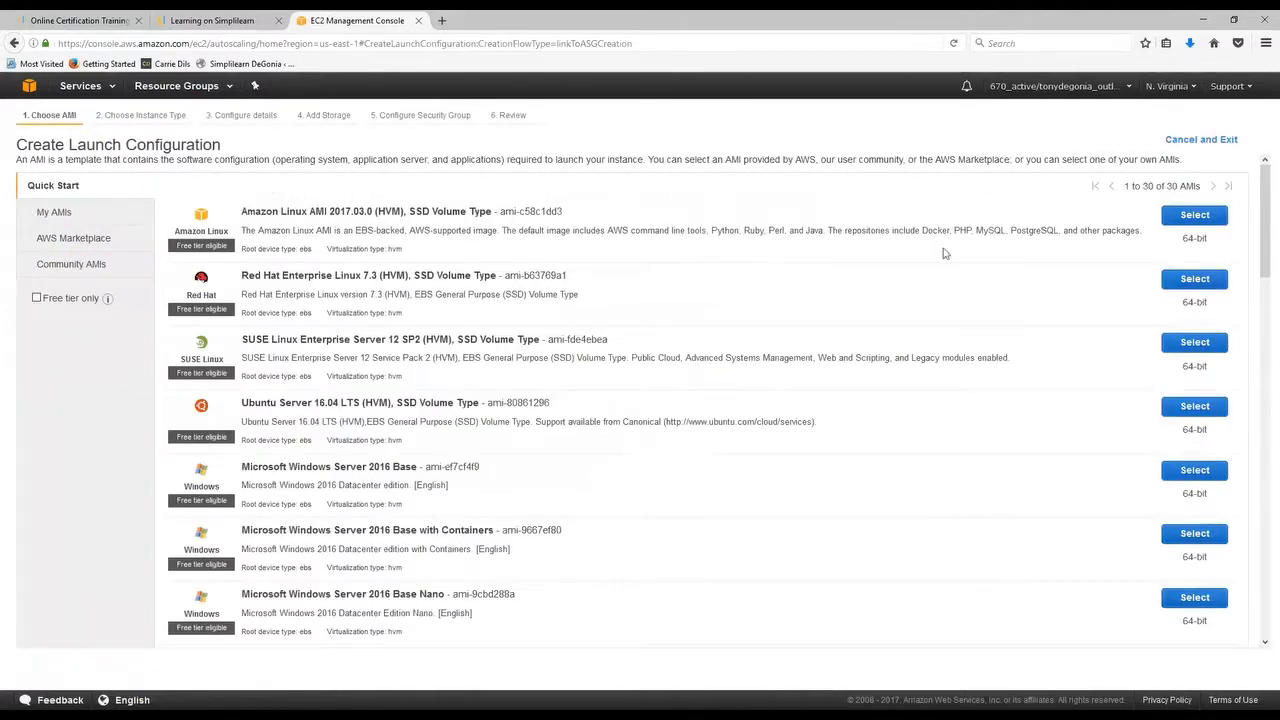
pyautogui.scroll(-10, 910, 372)
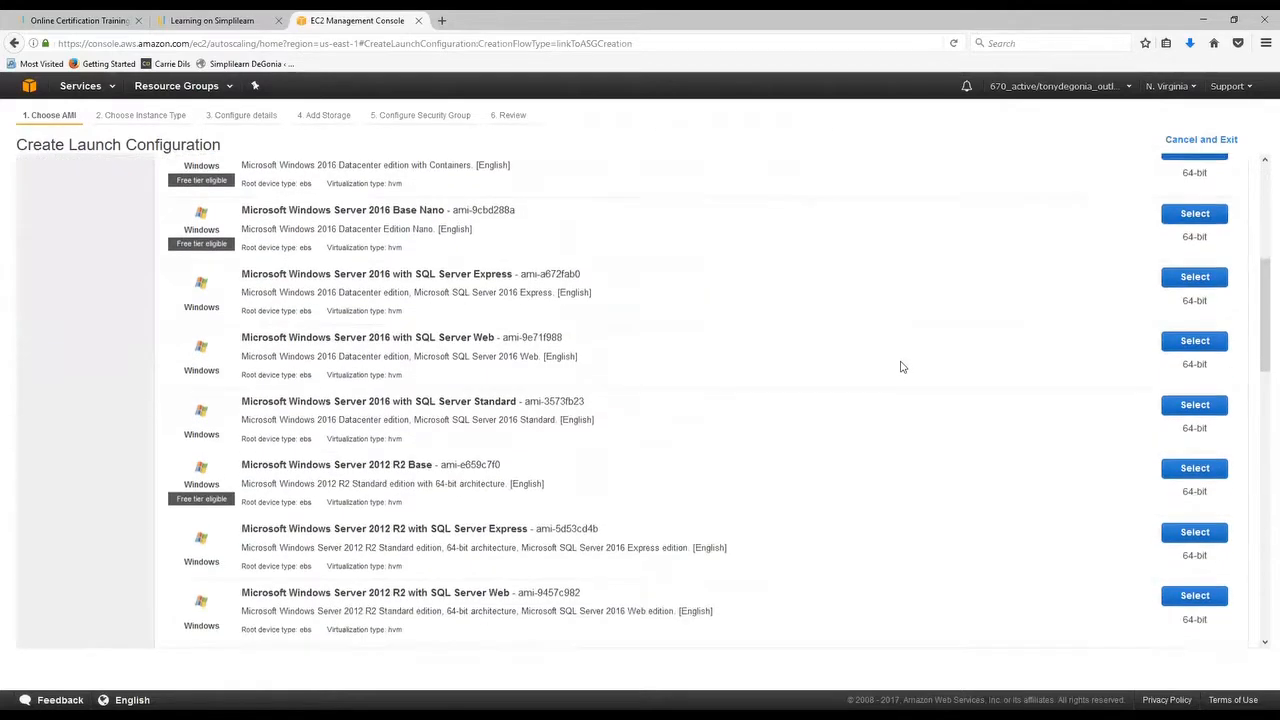
pyautogui.scroll(-4, 896, 378)
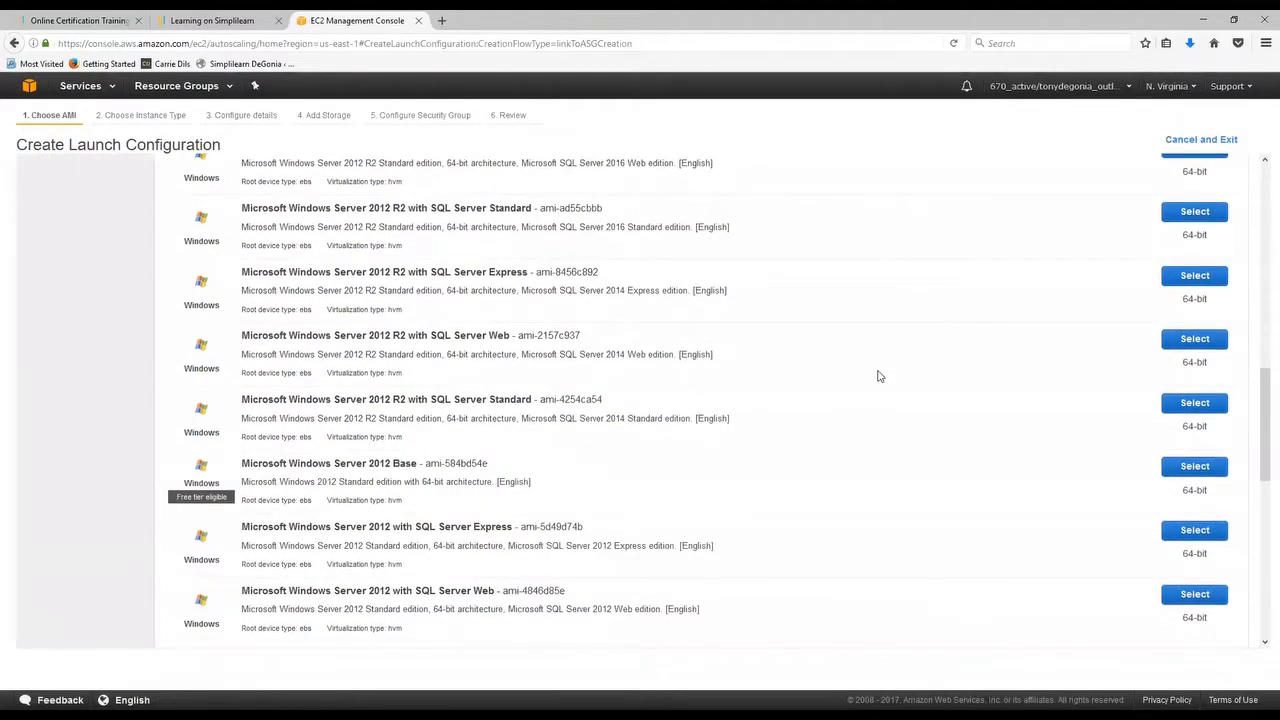
pyautogui.scroll(-3, 885, 393)
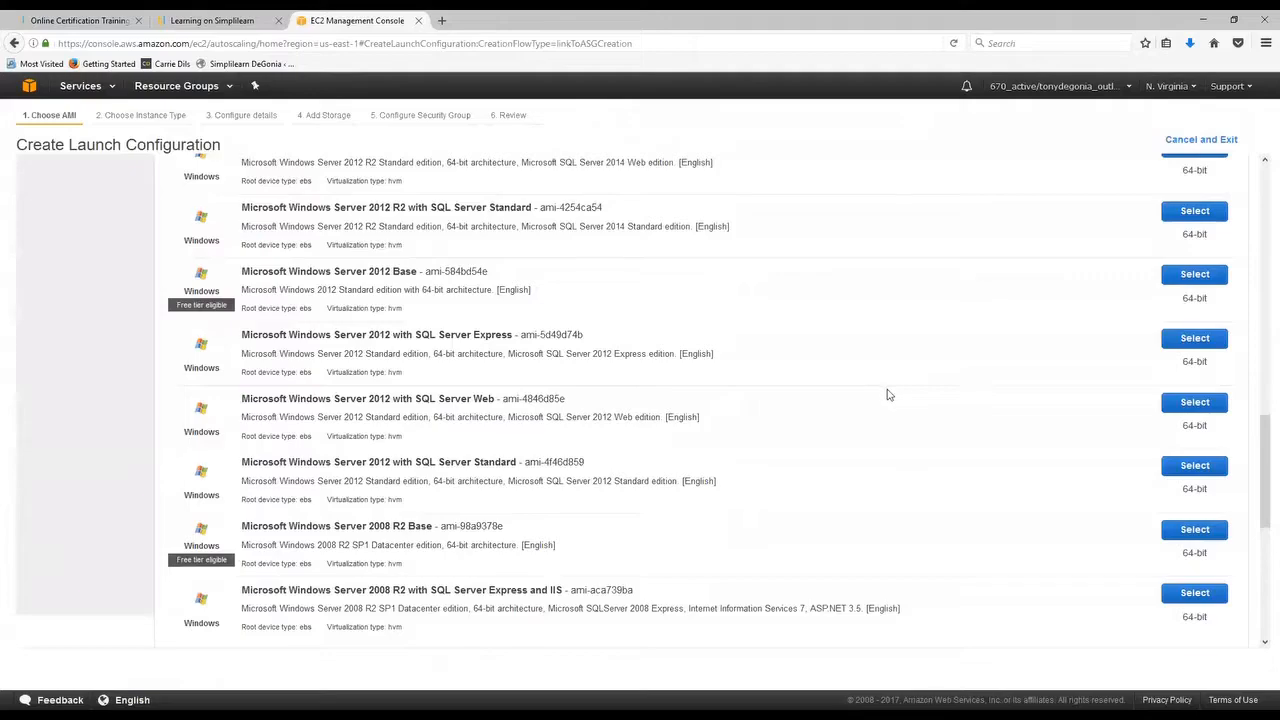
pyautogui.scroll(-7, 884, 396)
pyautogui.scroll(1, 865, 417)
pyautogui.scroll(-1, 865, 417)
pyautogui.scroll(14, 863, 425)
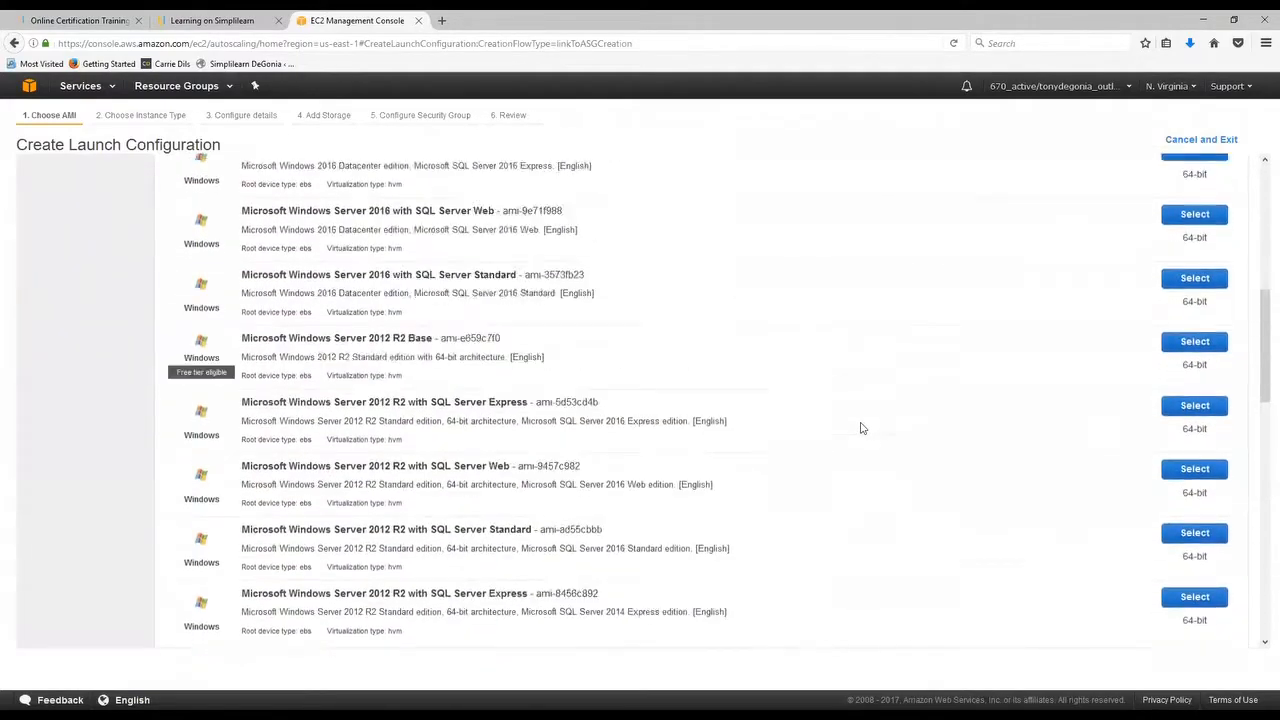
pyautogui.scroll(5, 860, 428)
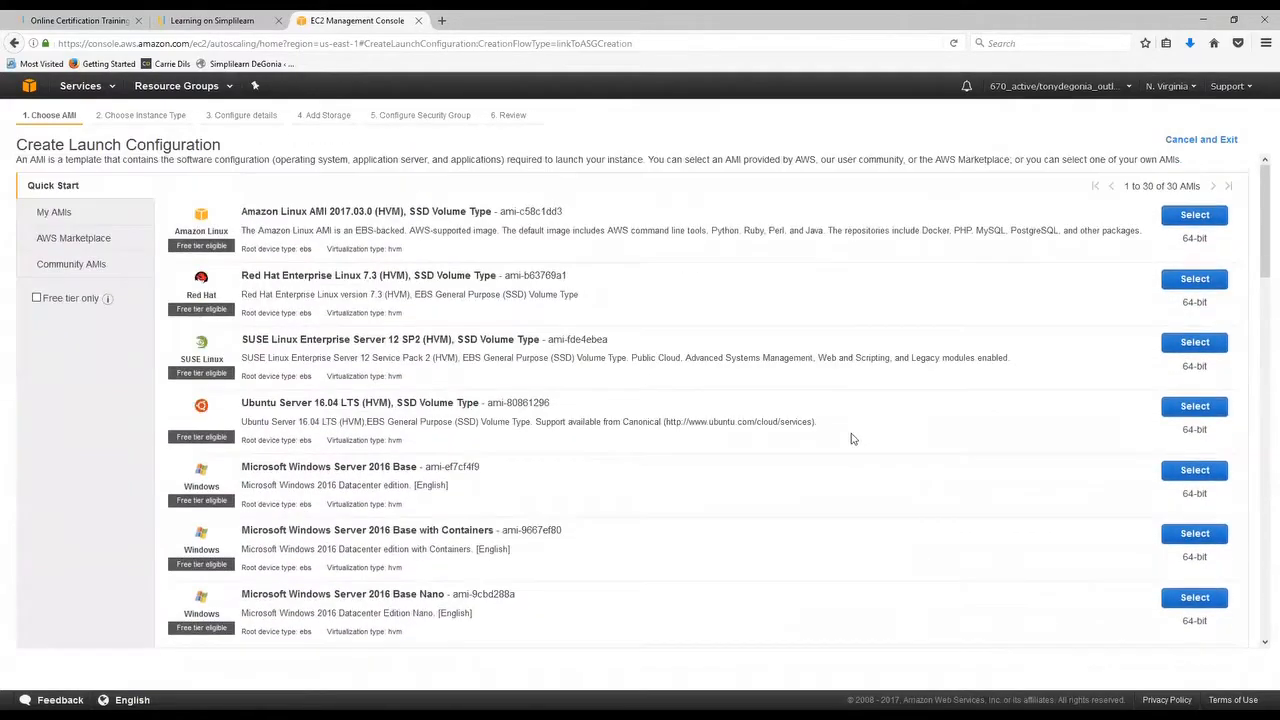
# Select the custom WP-Image1 AMI under My AMIs, leaving t2.micro as the instance type.
pyautogui.click(55, 213)
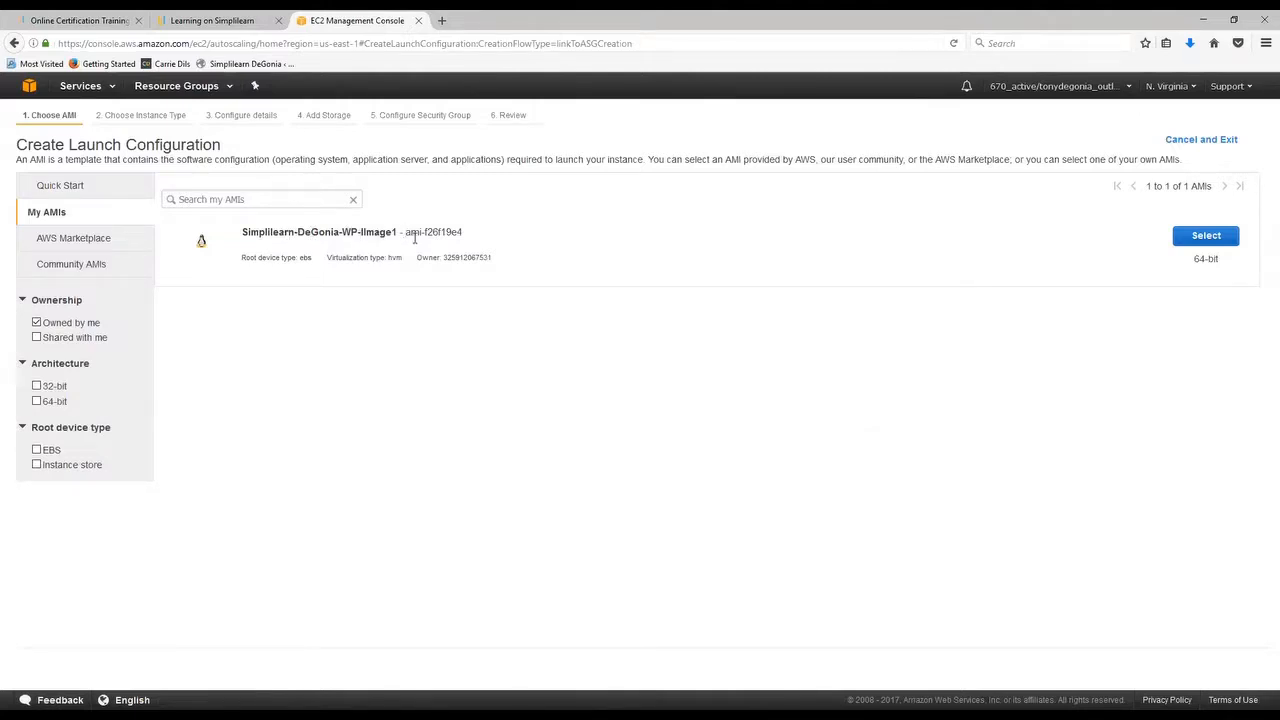
pyautogui.moveTo(425, 232); pyautogui.dragTo(469, 233)
pyautogui.click(1203, 237)
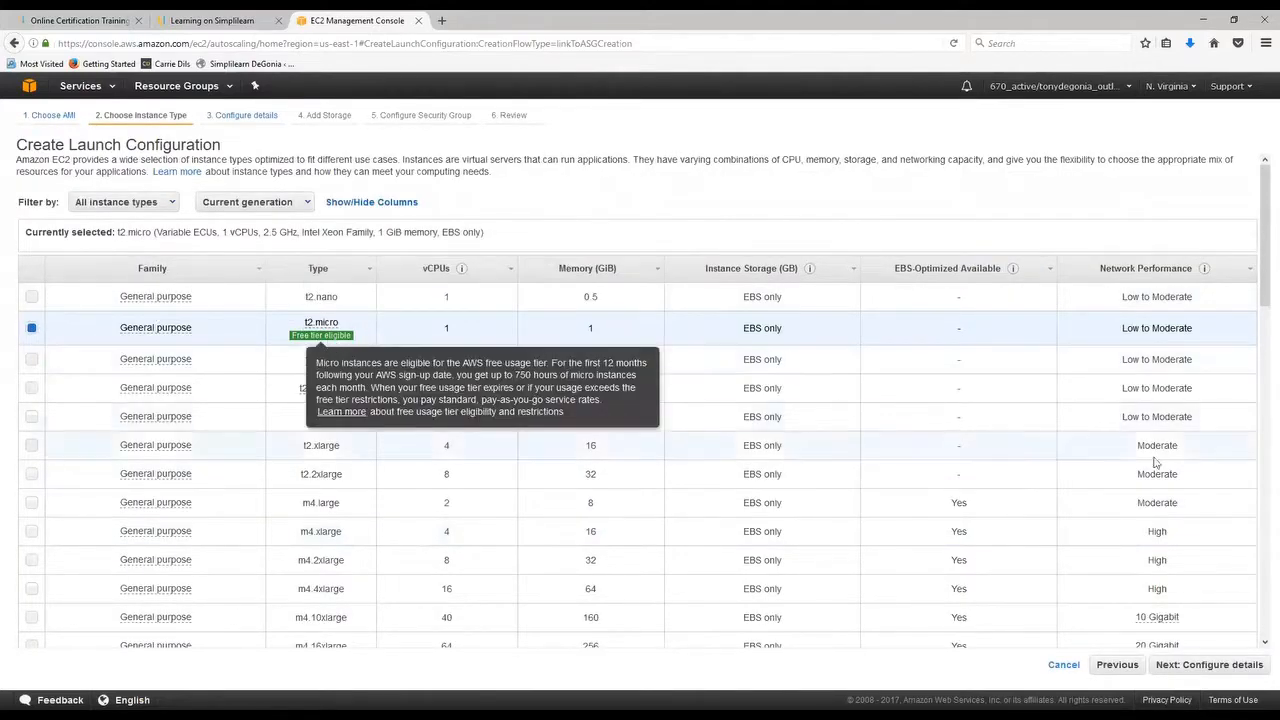
# On Configure details, name the launch configuration with an LC12 ending, leaving the IAM role unset.
pyautogui.click(1210, 665)
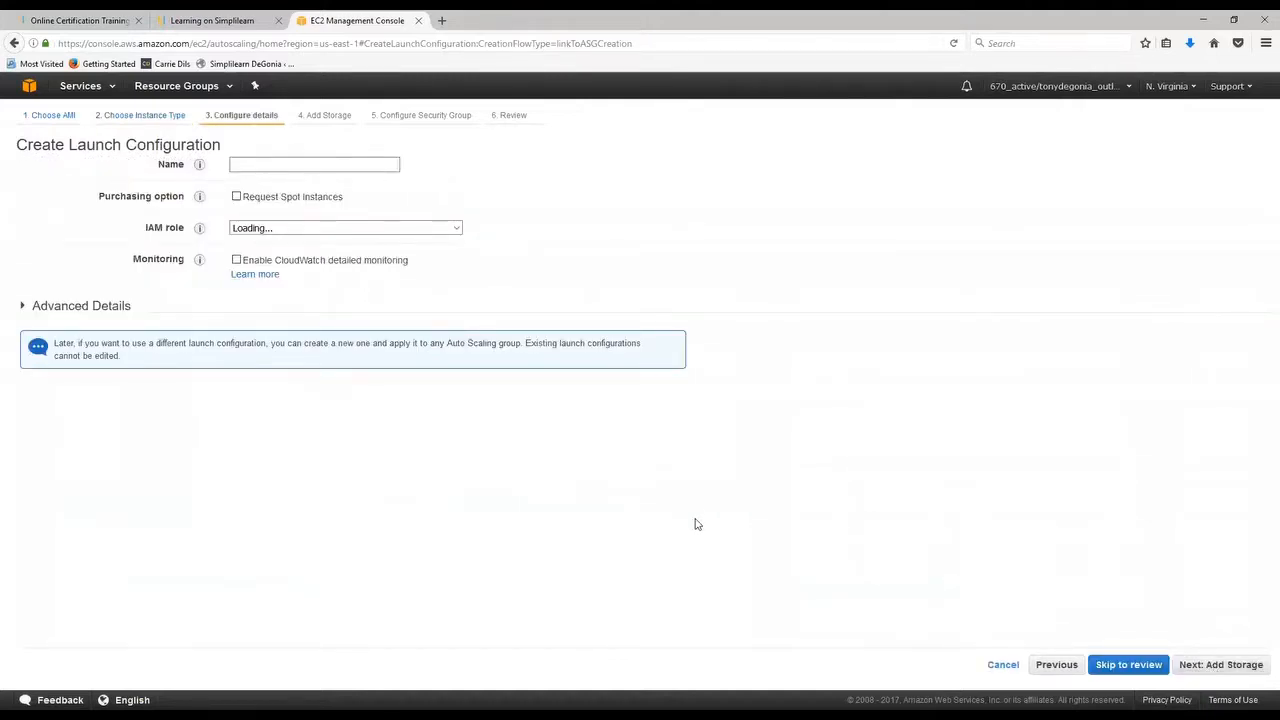
pyautogui.click(268, 164)
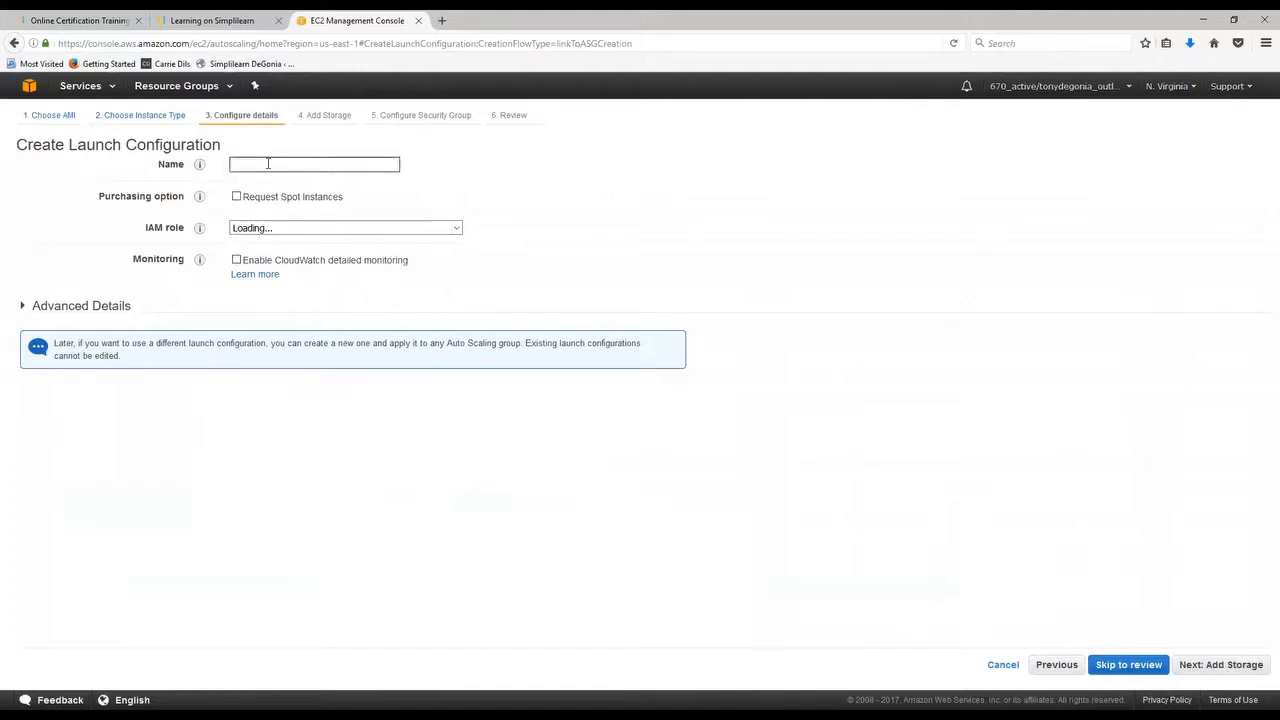
pyautogui.write('simplilearn-DeGonia-')
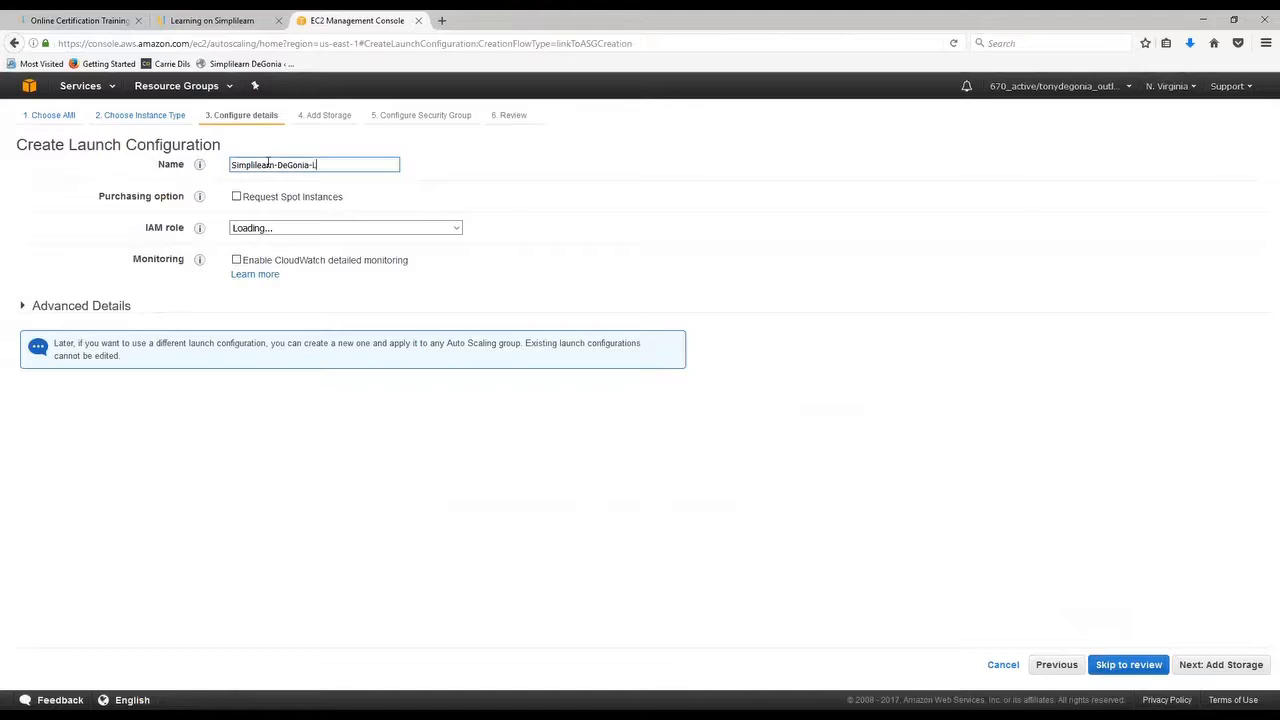
pyautogui.write('LC-')
pyautogui.press('BackSpace')
pyautogui.write('12')
pyautogui.click(307, 227)
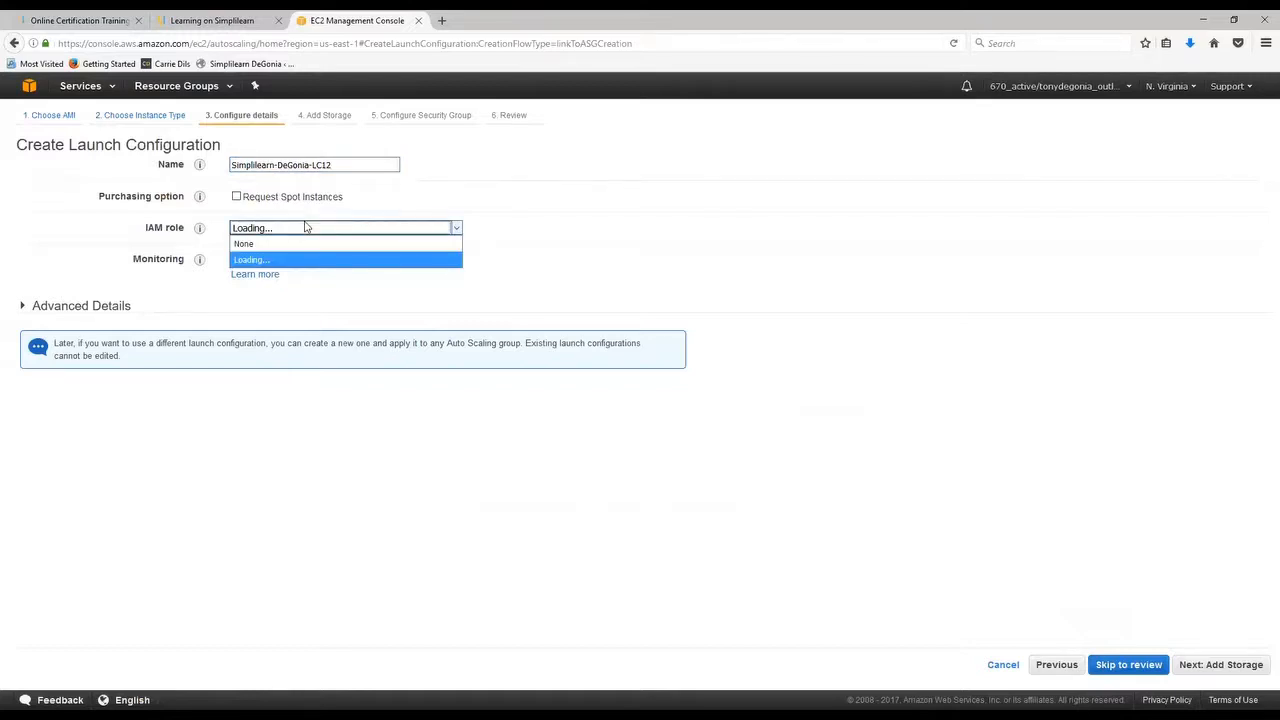
pyautogui.click(520, 232)
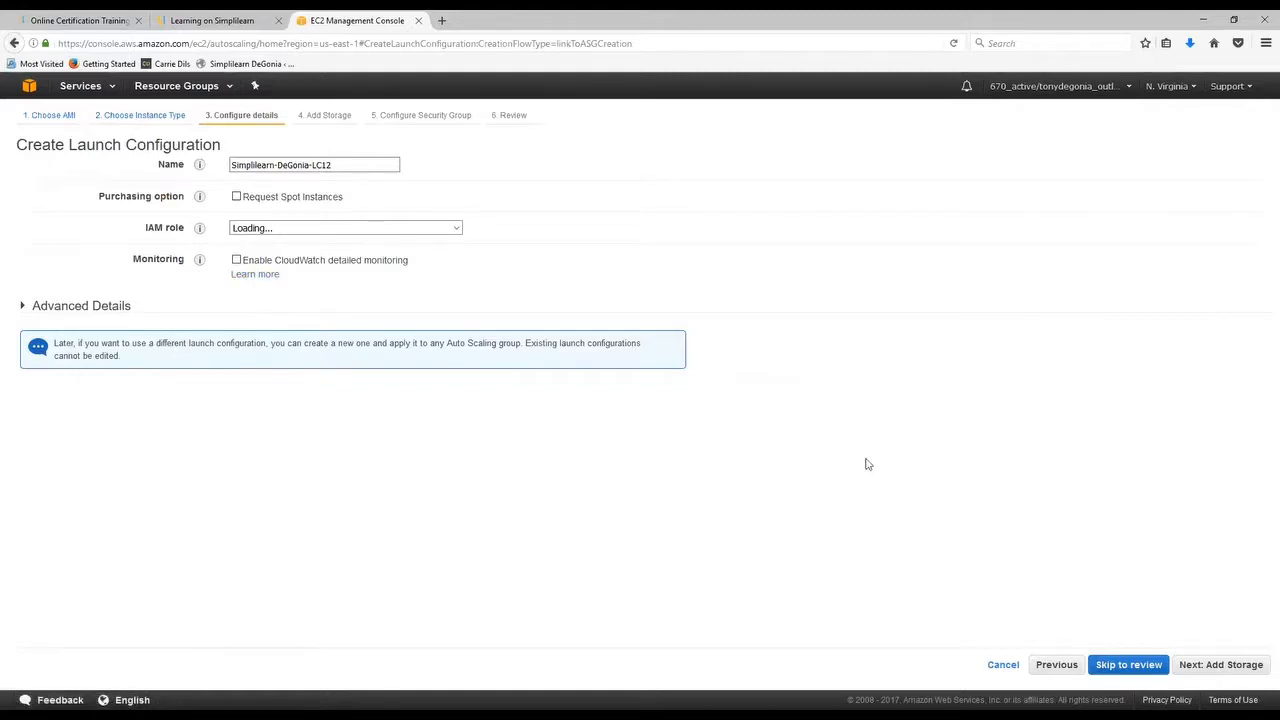
# Advance to Add Storage, keeping the 8 GiB General Purpose (SSD) root volume.
pyautogui.click(1231, 667)
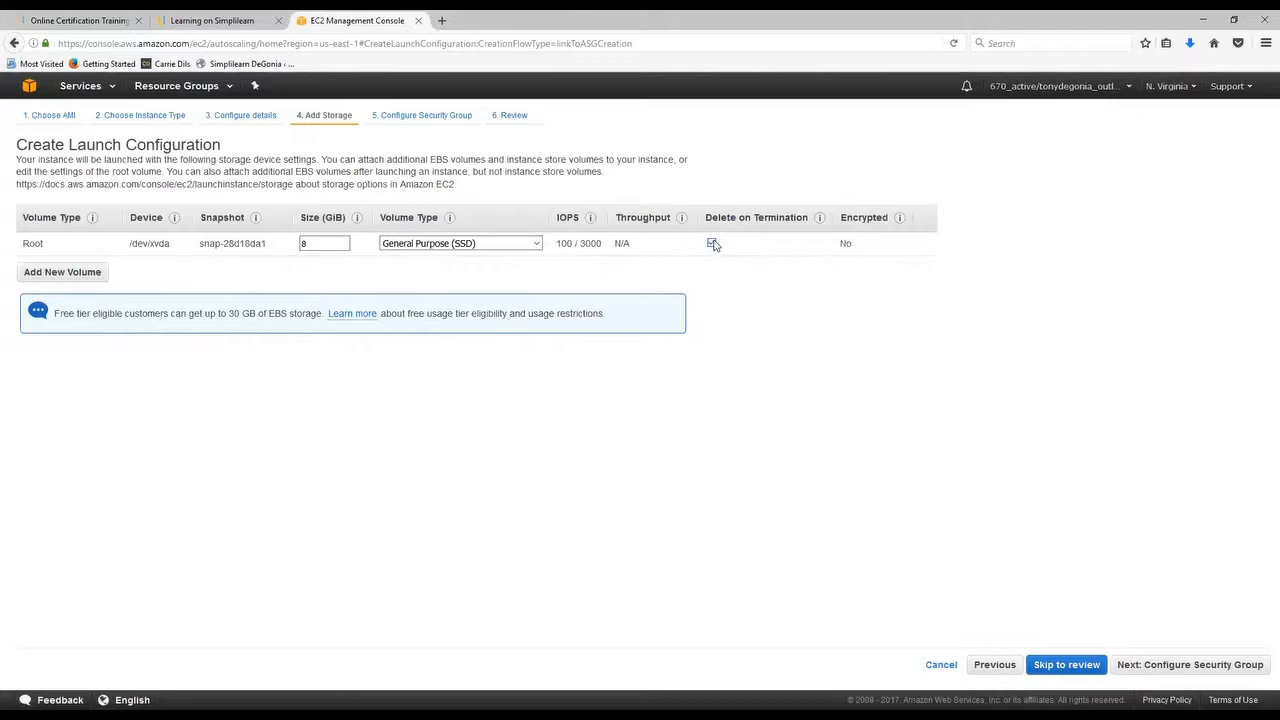
# On the security group step, add inbound rules for HTTP and HTTPS.
pyautogui.click(1180, 665)
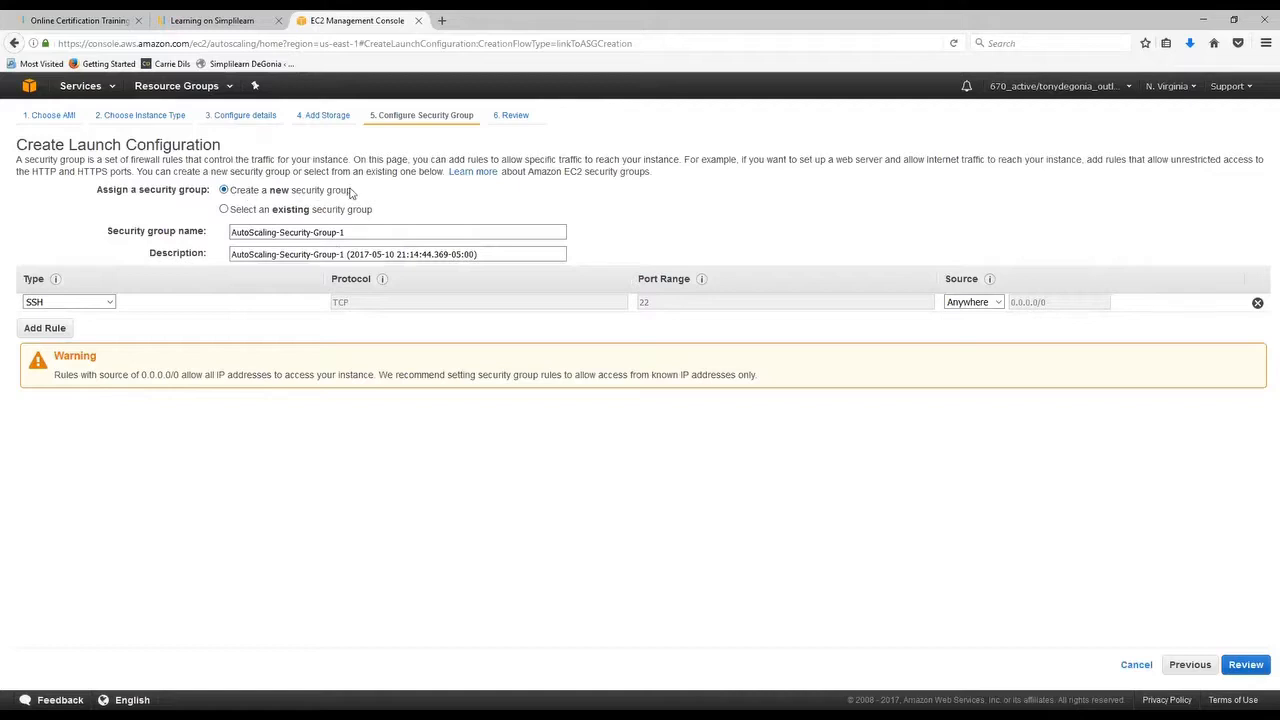
pyautogui.click(350, 231)
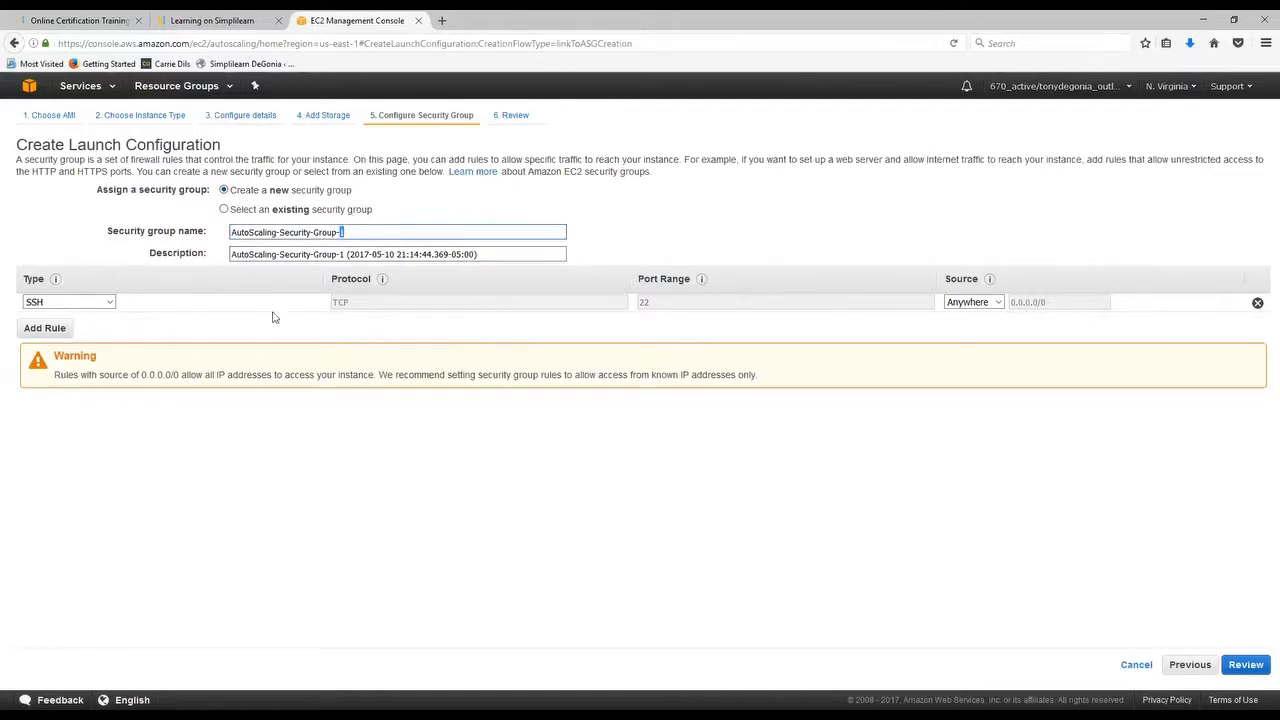
pyautogui.click(37, 328)
pyautogui.click(75, 321)
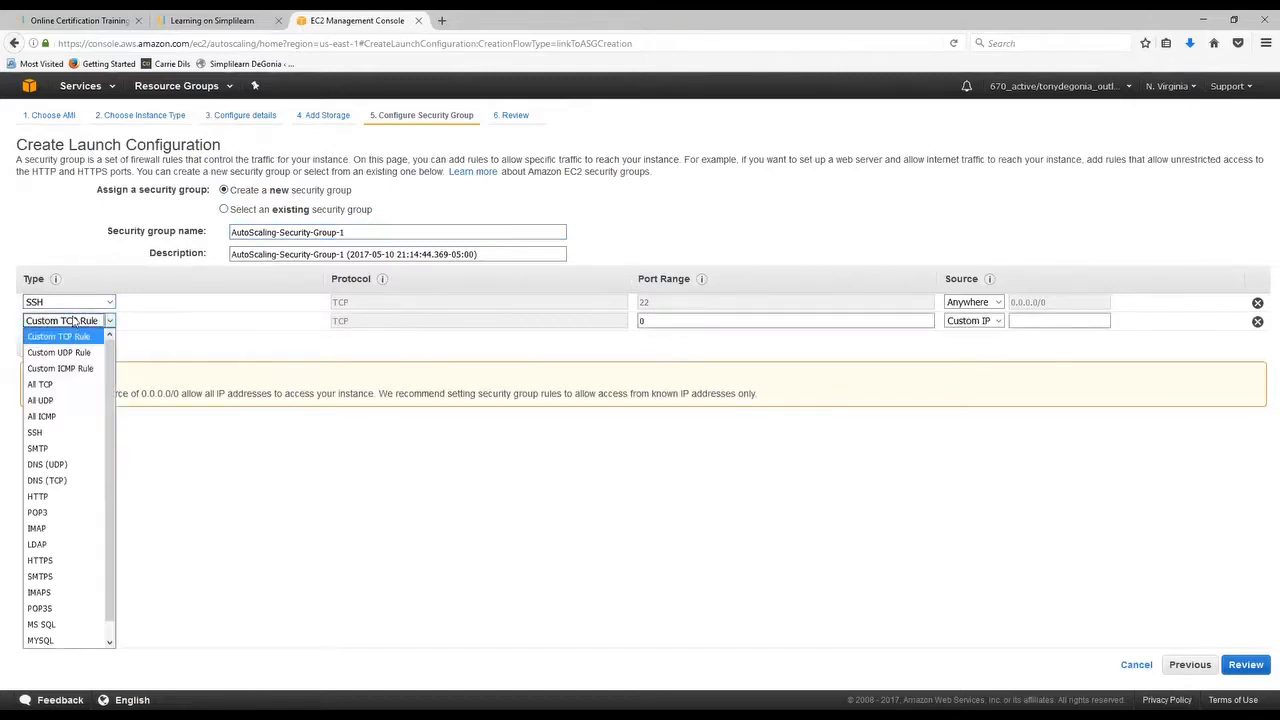
pyautogui.click(55, 498)
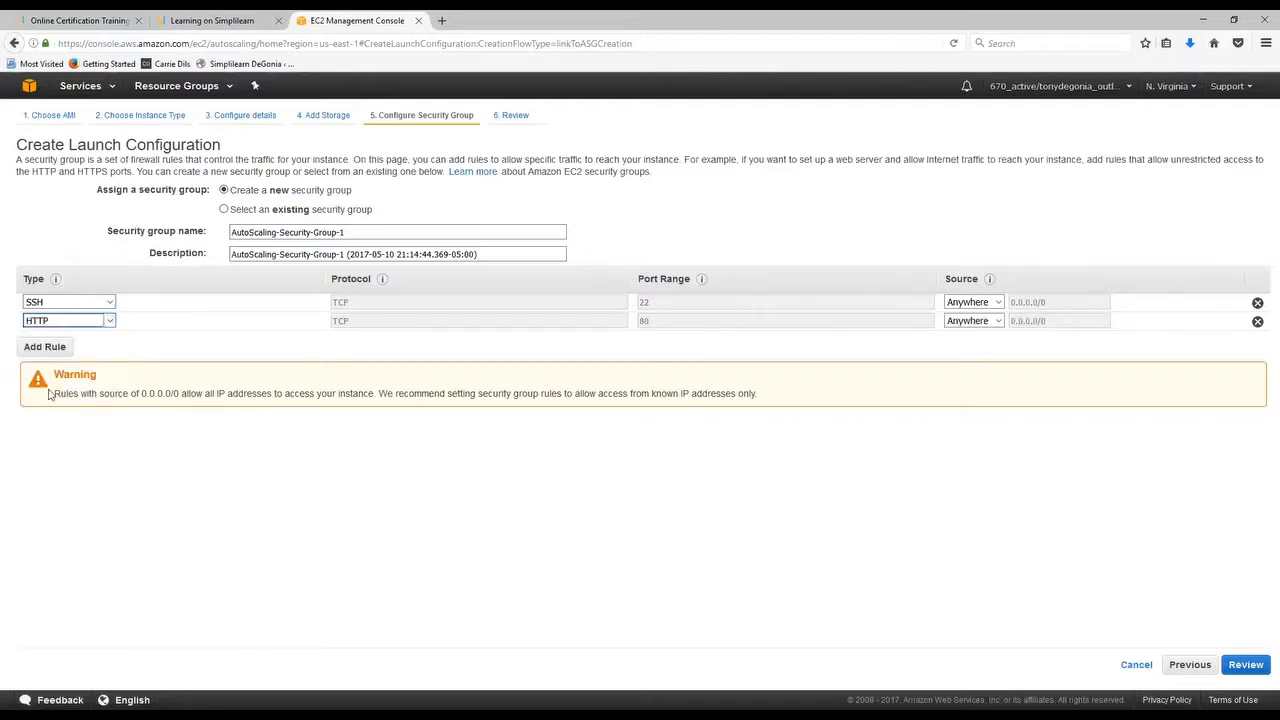
pyautogui.click(45, 348)
pyautogui.click(60, 341)
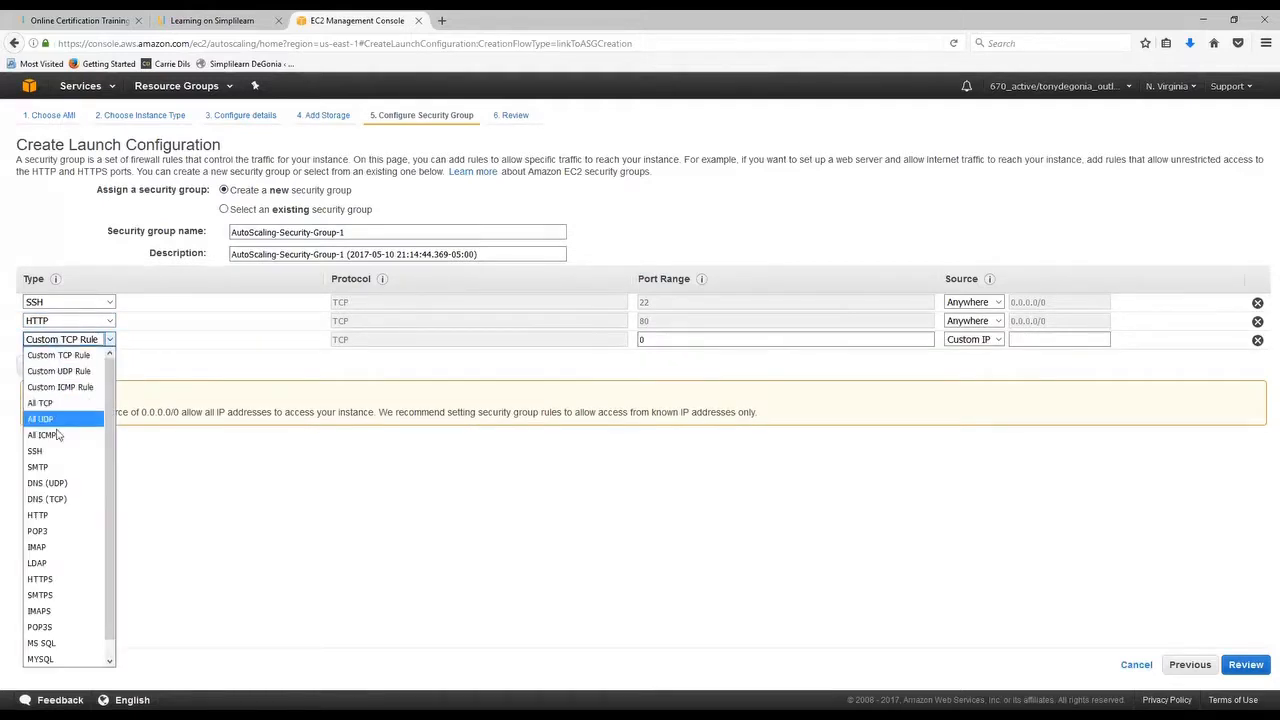
pyautogui.click(64, 579)
# Add SMTP and DNS (UDP) inbound rules and set both sources to Anywhere.
pyautogui.click(42, 368)
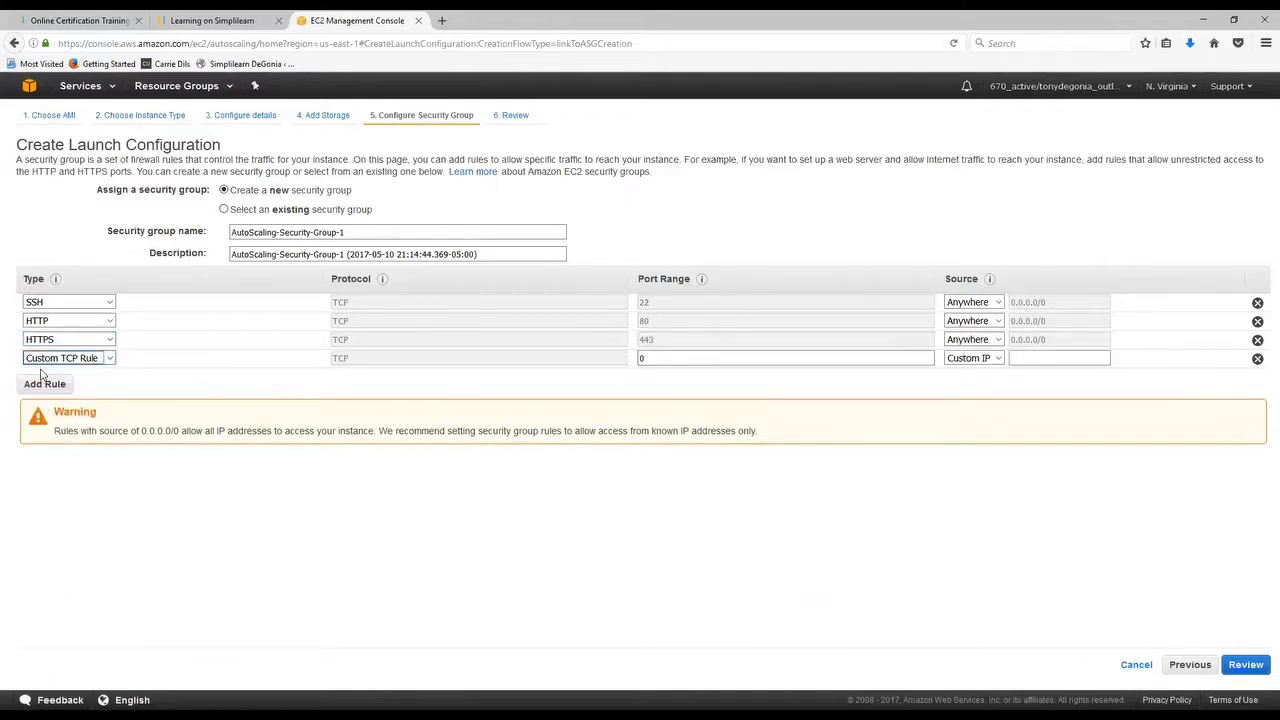
pyautogui.click(47, 358)
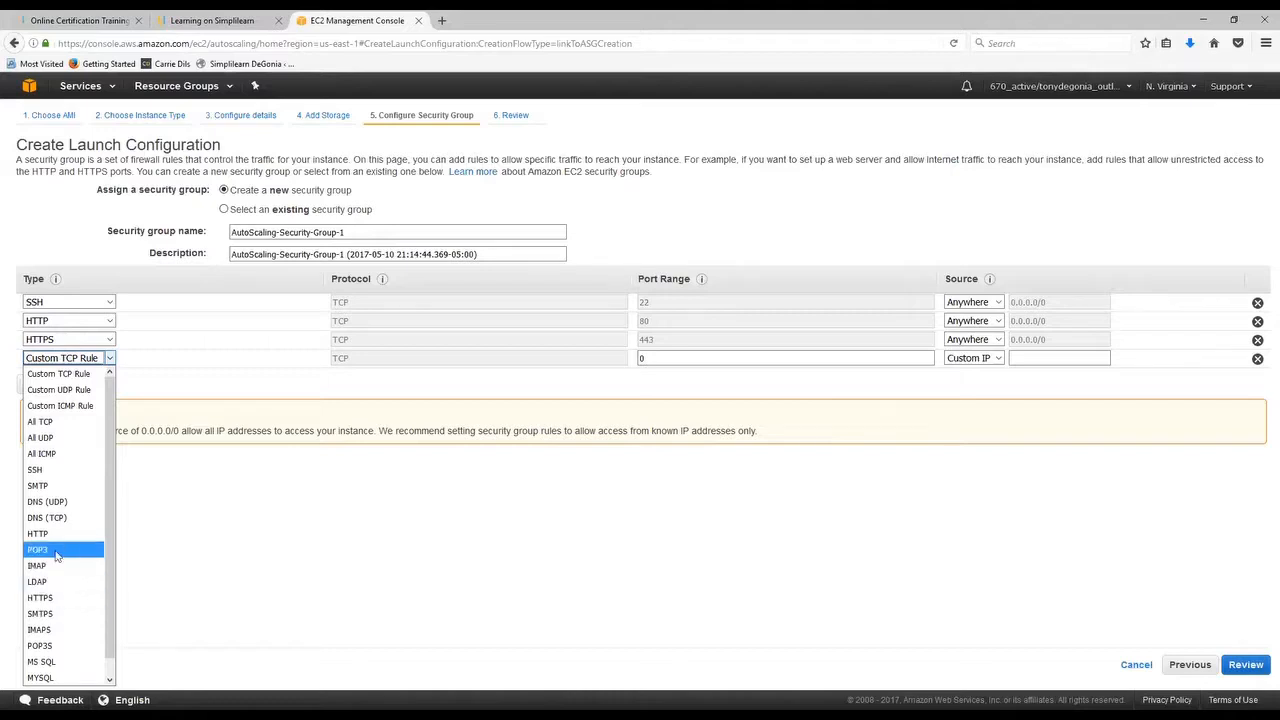
pyautogui.click(65, 488)
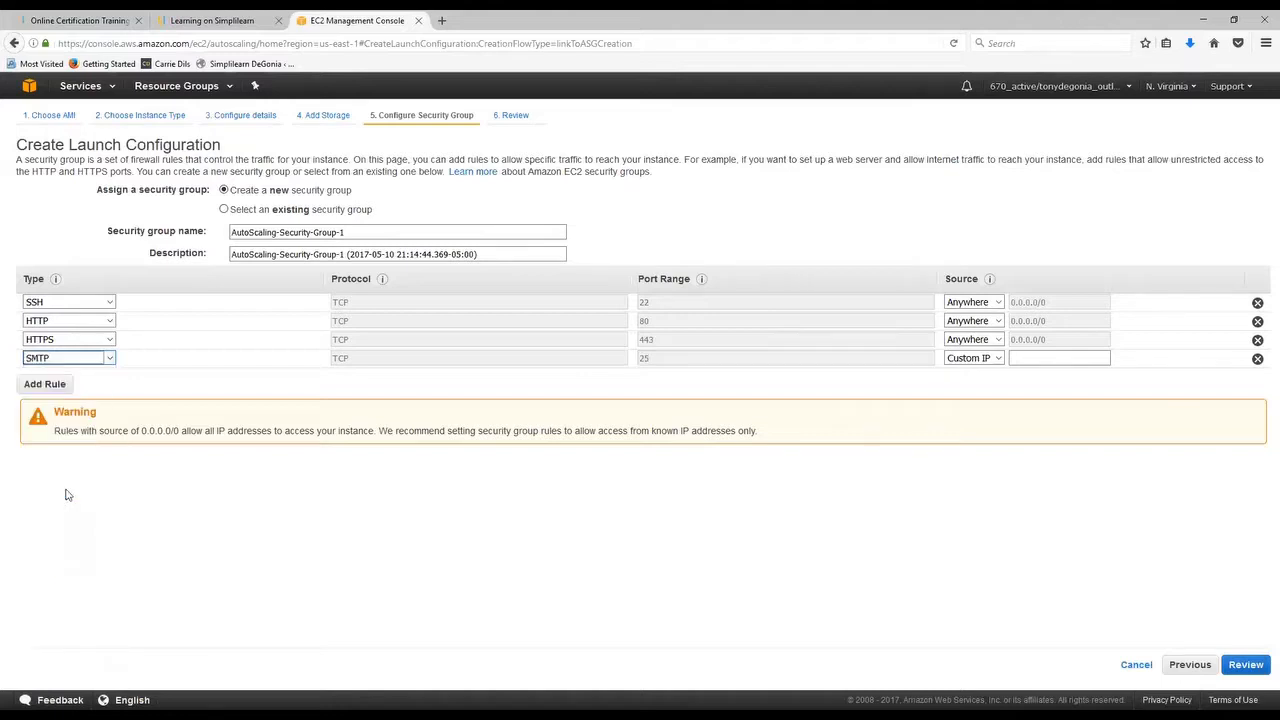
pyautogui.click(50, 385)
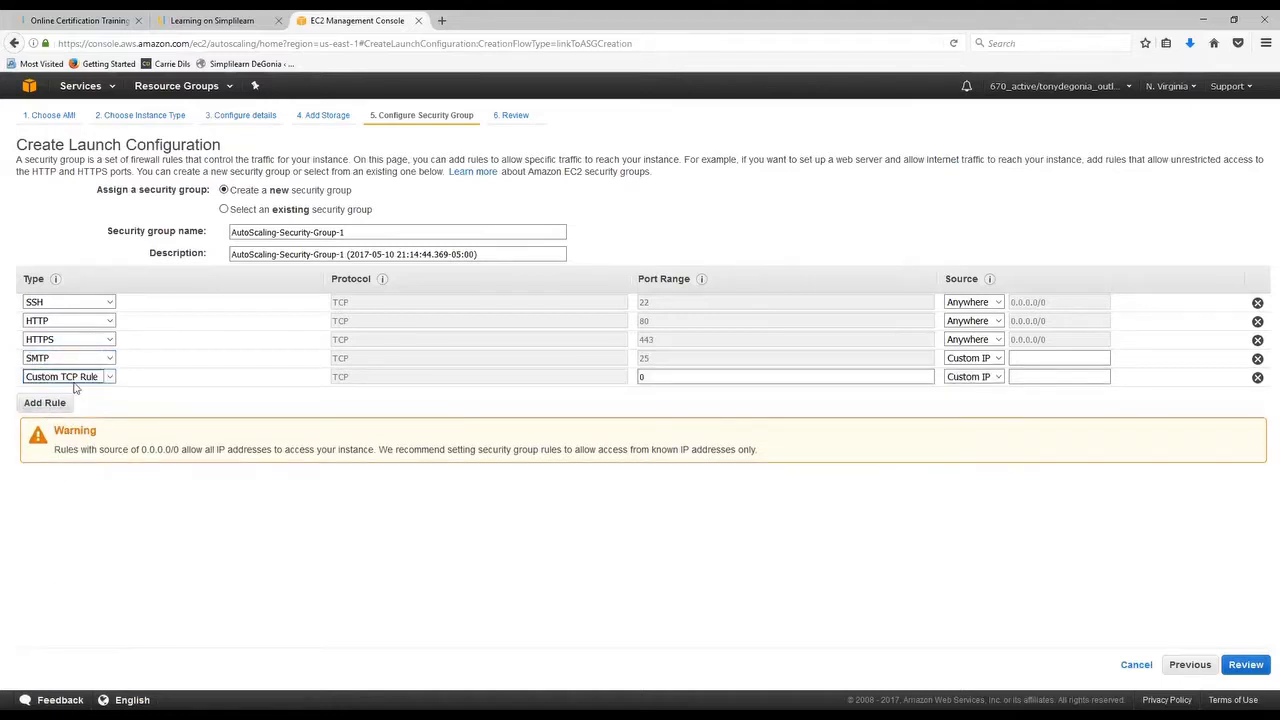
pyautogui.click(75, 379)
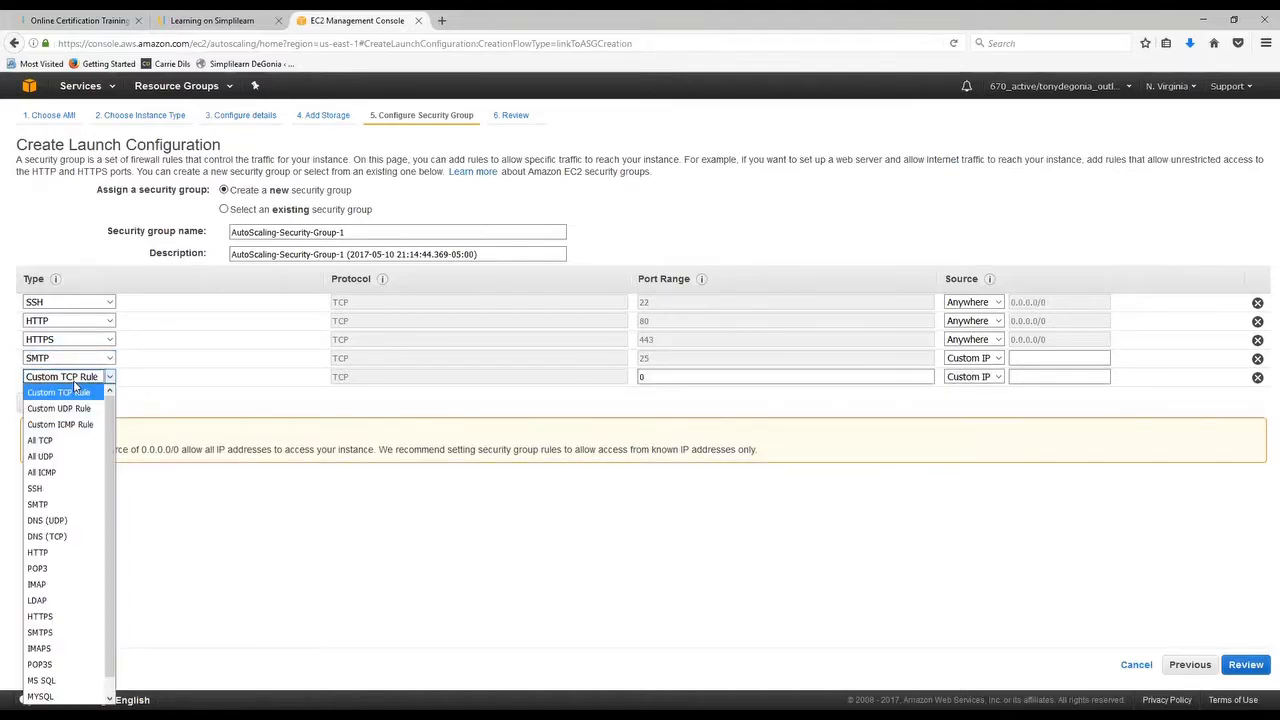
pyautogui.click(62, 521)
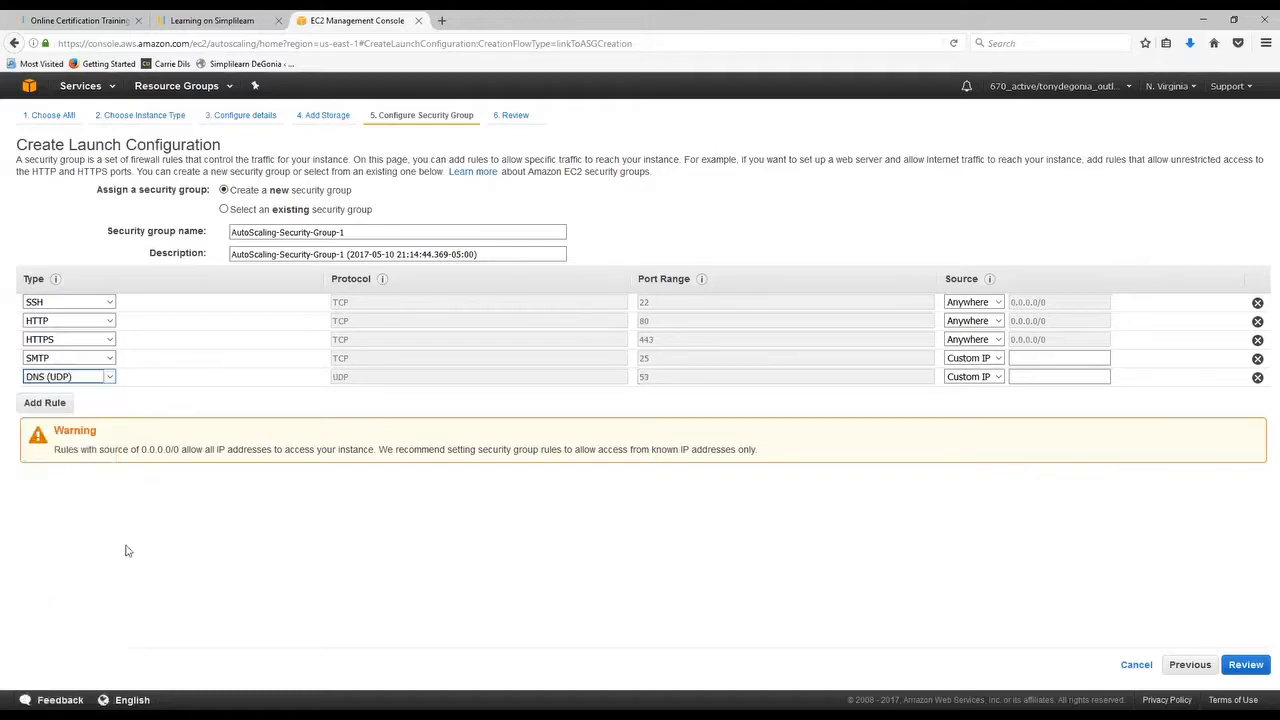
pyautogui.click(991, 361)
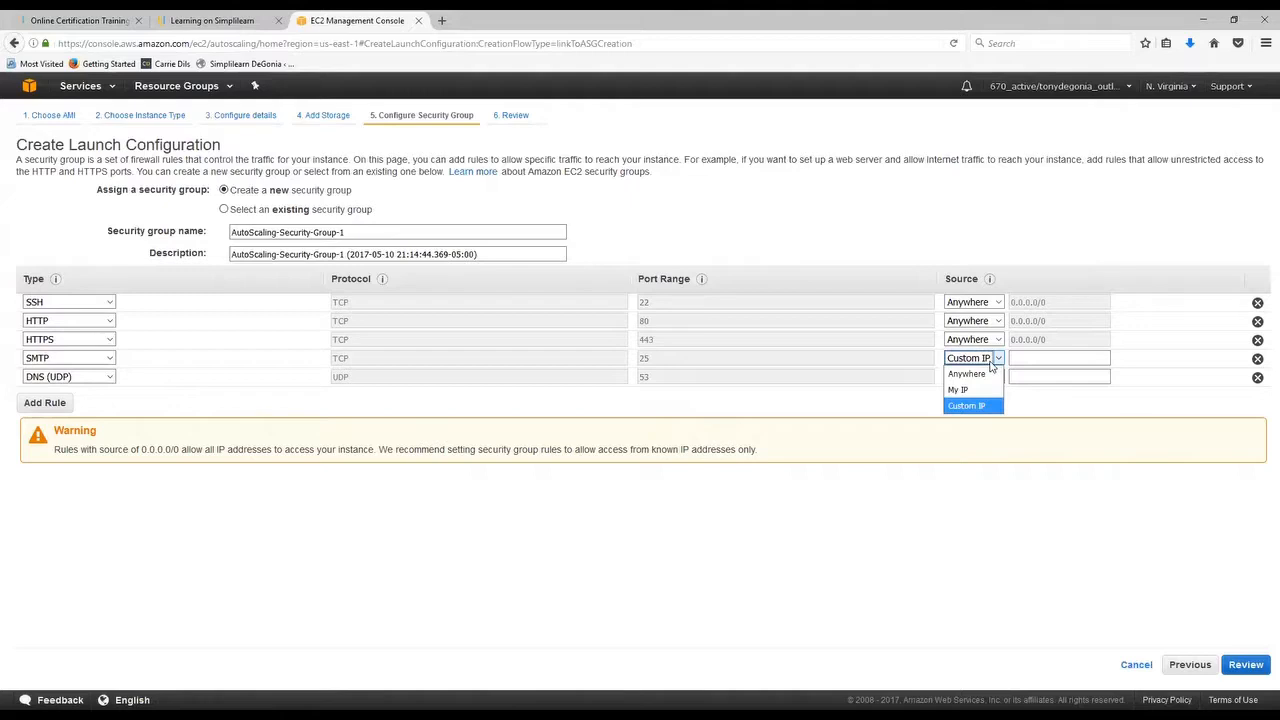
pyautogui.click(986, 374)
pyautogui.click(984, 378)
pyautogui.click(978, 393)
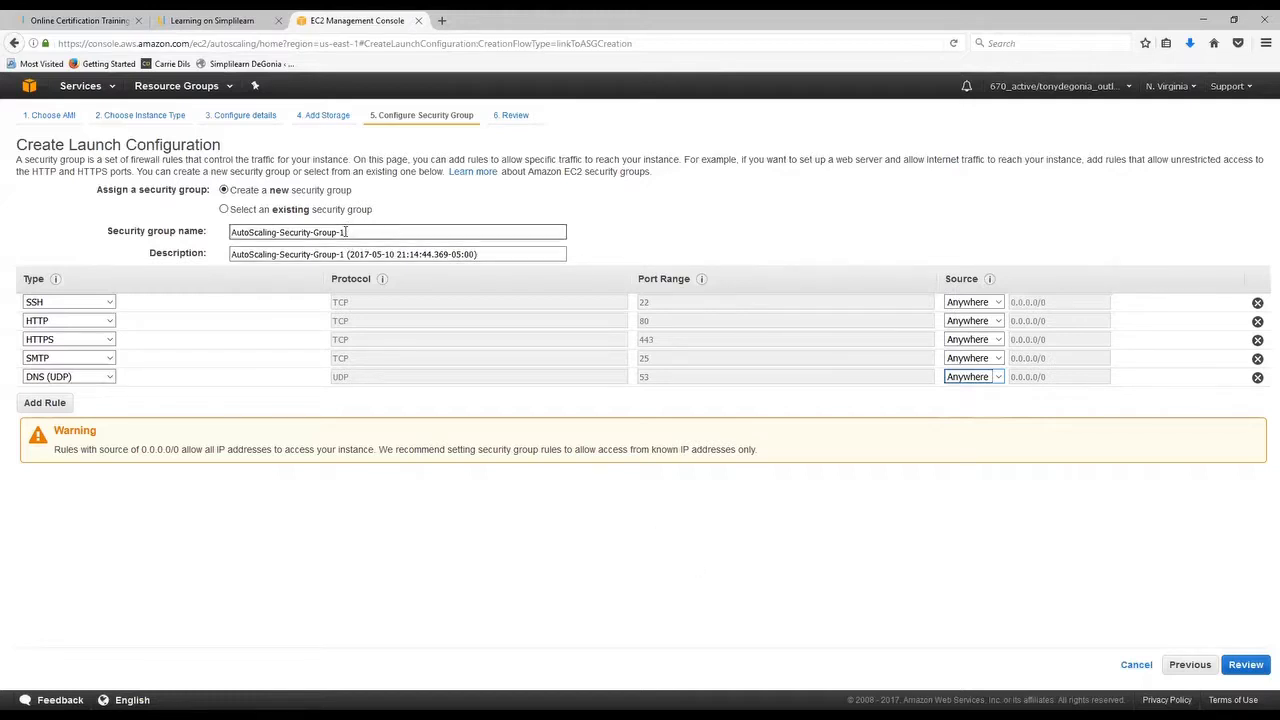
# Prefix security group name AutoScaling-Security-Group-1 with Simplilearn and the owner's surname, then review.
pyautogui.moveTo(346, 232); pyautogui.dragTo(224, 232)
pyautogui.click(231, 232)
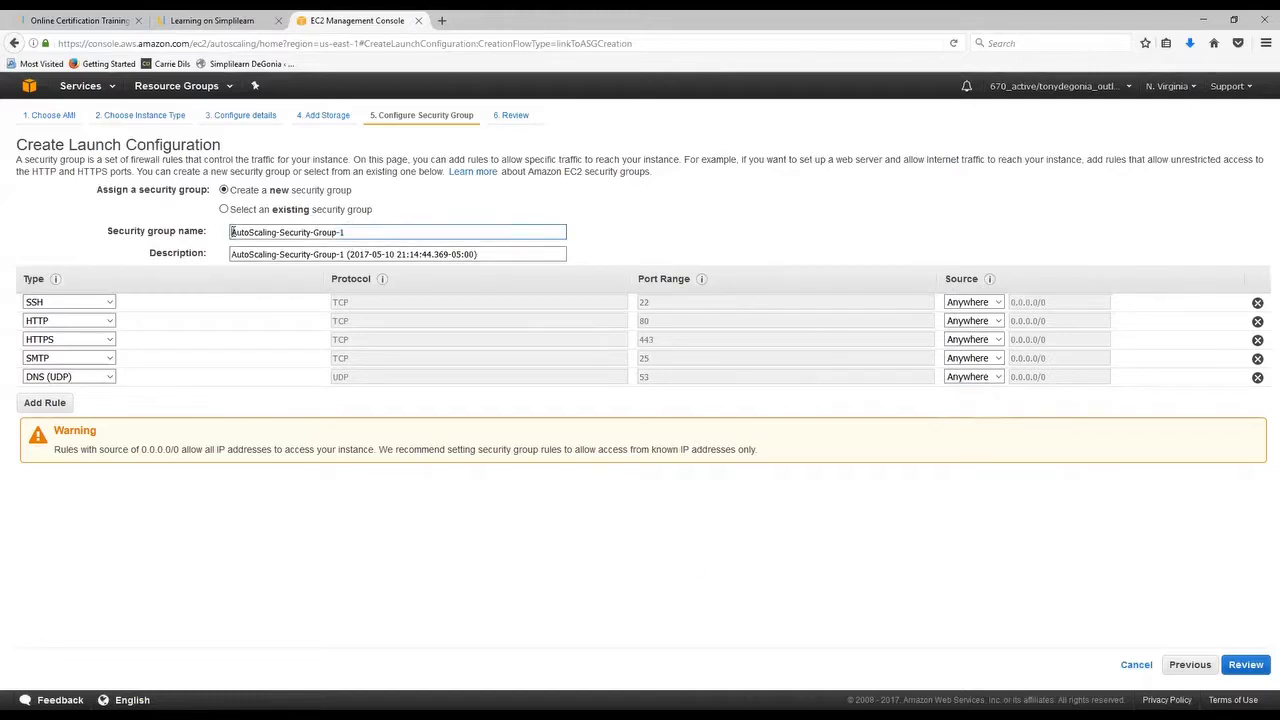
pyautogui.write('Si')
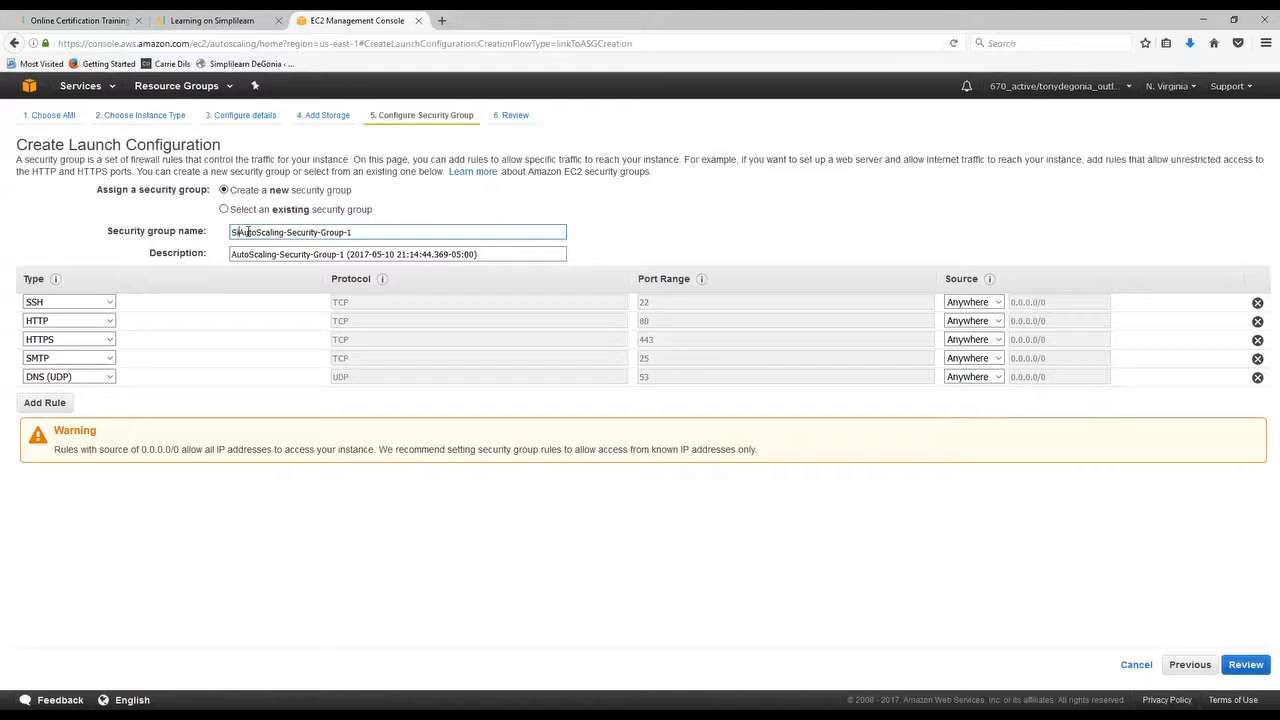
pyautogui.write('mplilearn-DeGonia-')
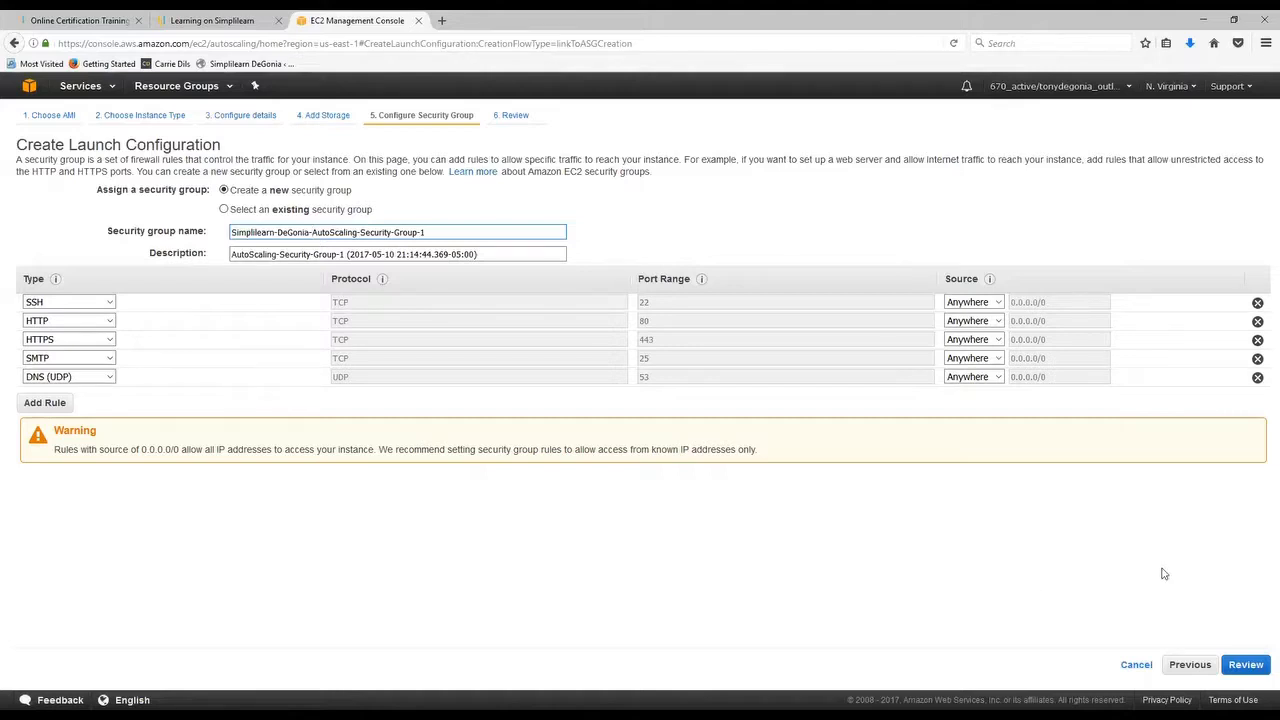
pyautogui.click(1244, 672)
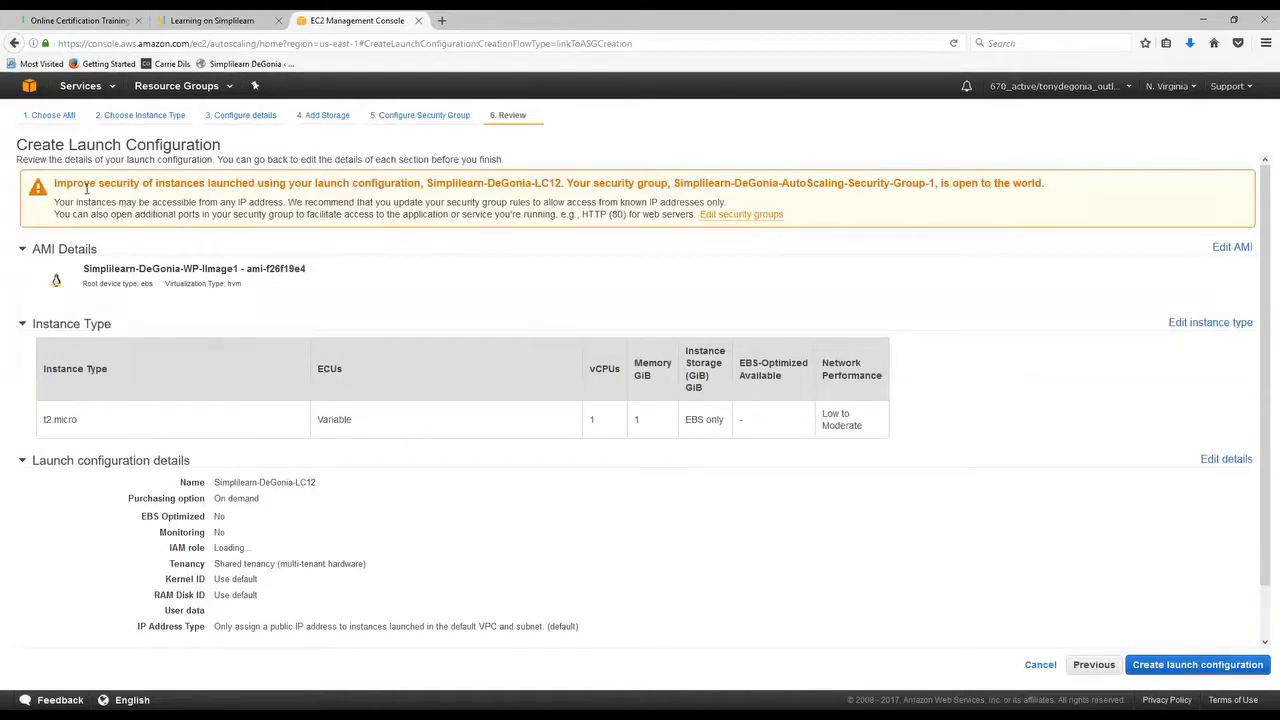
# Check the LC12 review summary, including the open-to-the-world security warning, and bring up key pair selection.
pyautogui.moveTo(66, 184); pyautogui.dragTo(857, 192)
pyautogui.scroll(-1, 1067, 331)
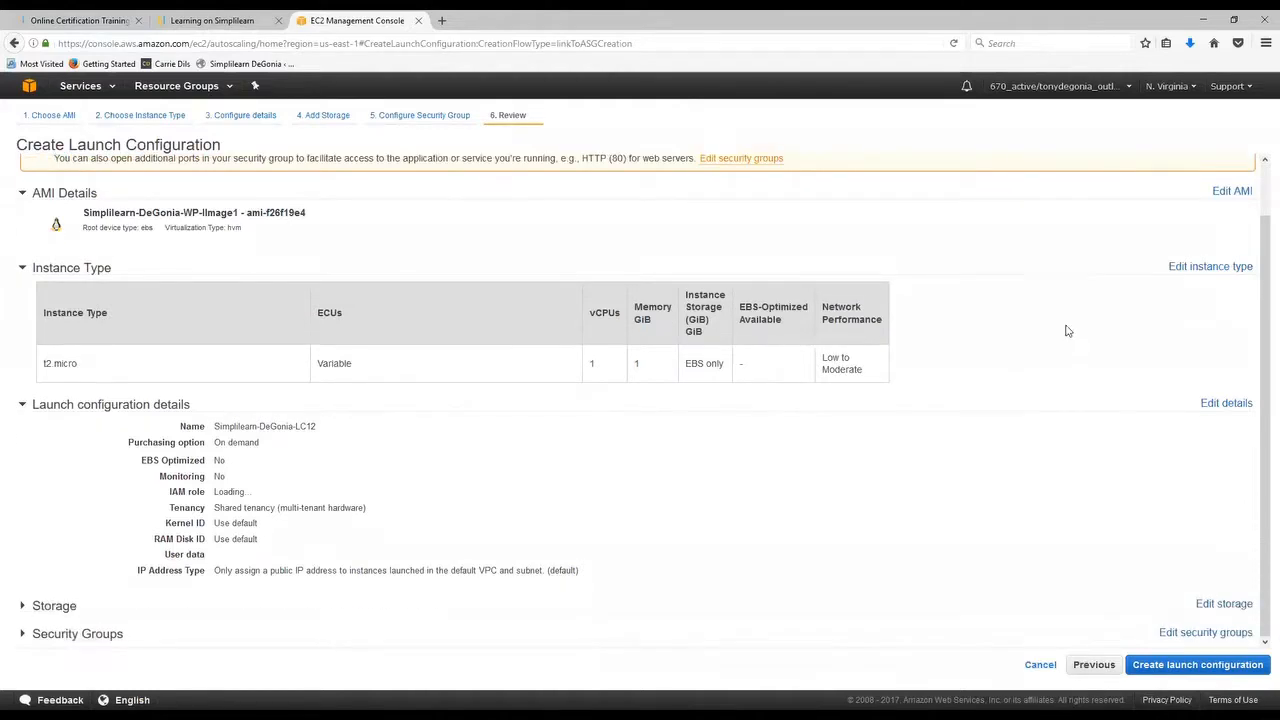
pyautogui.click(1193, 665)
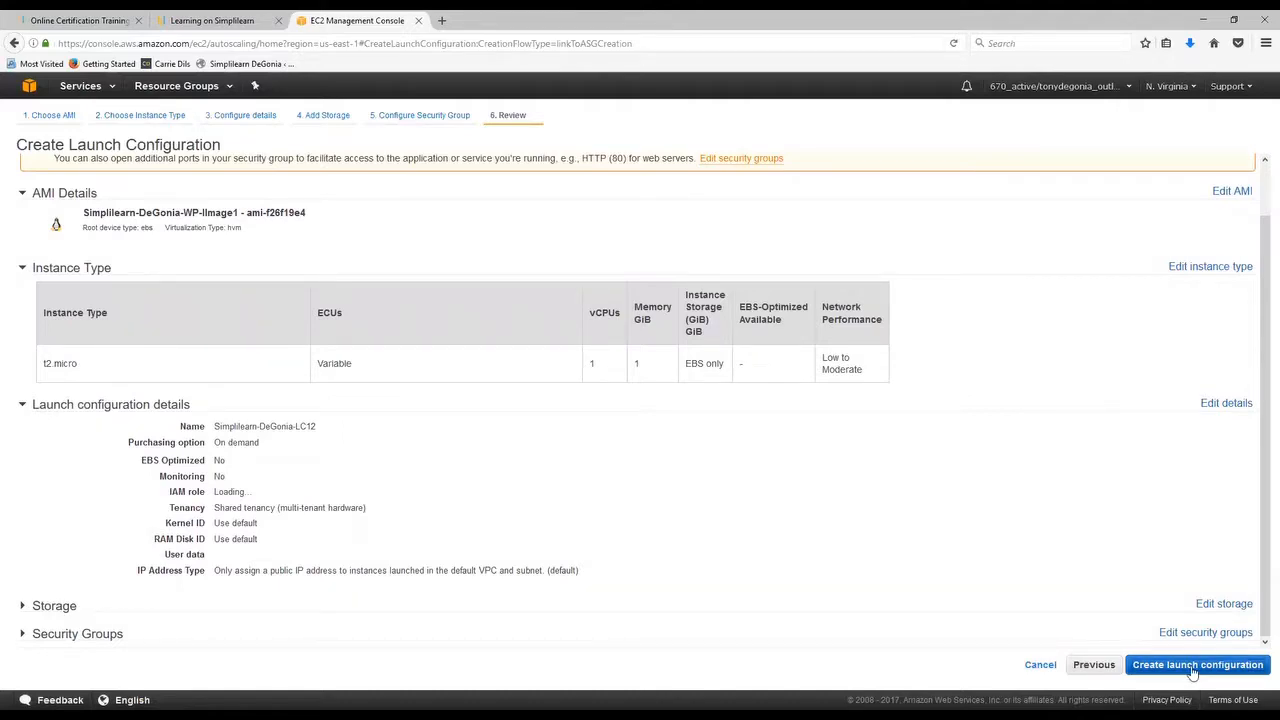
pyautogui.click(1193, 668)
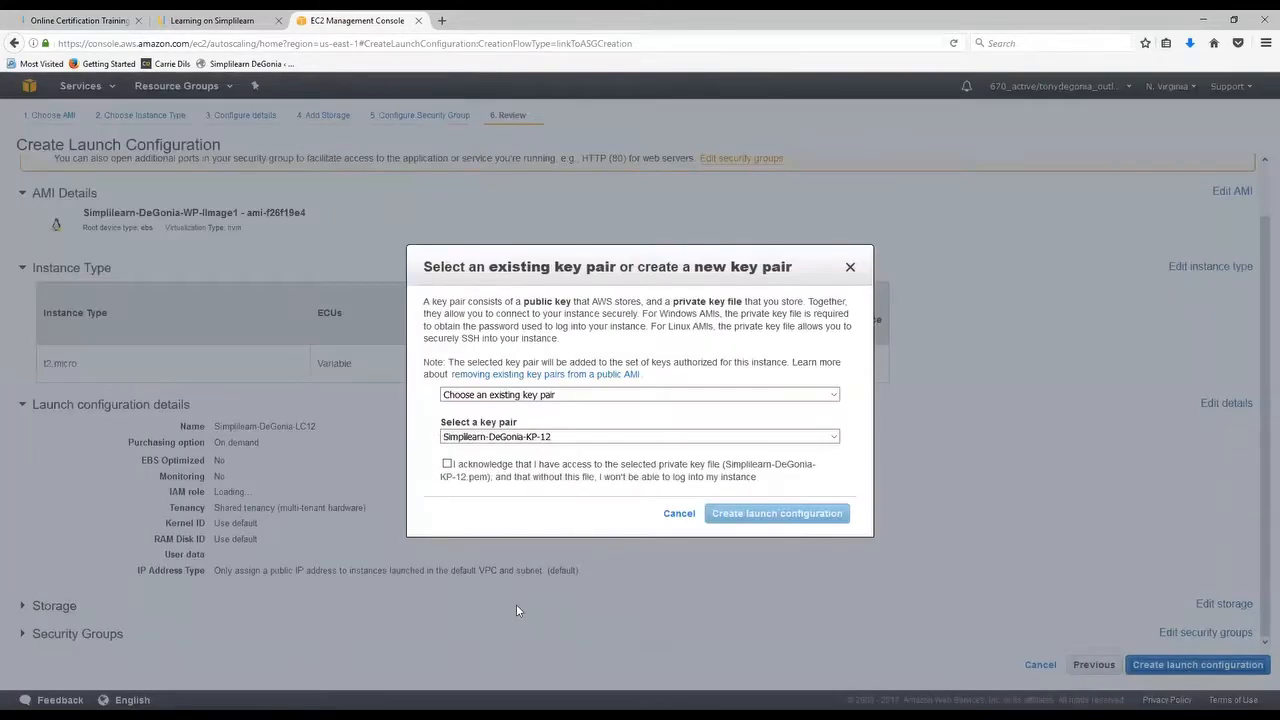
# Create launch configuration LC12 with the existing KP-12 key pair, acknowledging the private key file.
pyautogui.click(527, 394)
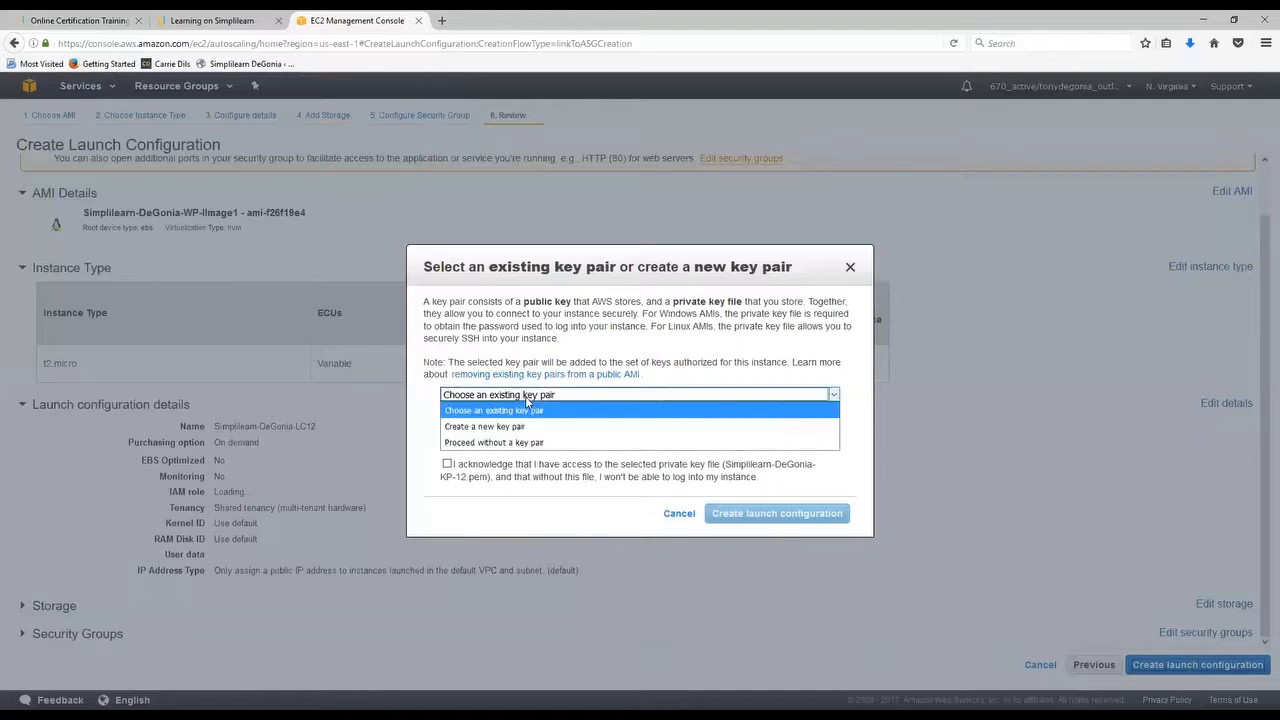
pyautogui.click(528, 410)
pyautogui.click(537, 438)
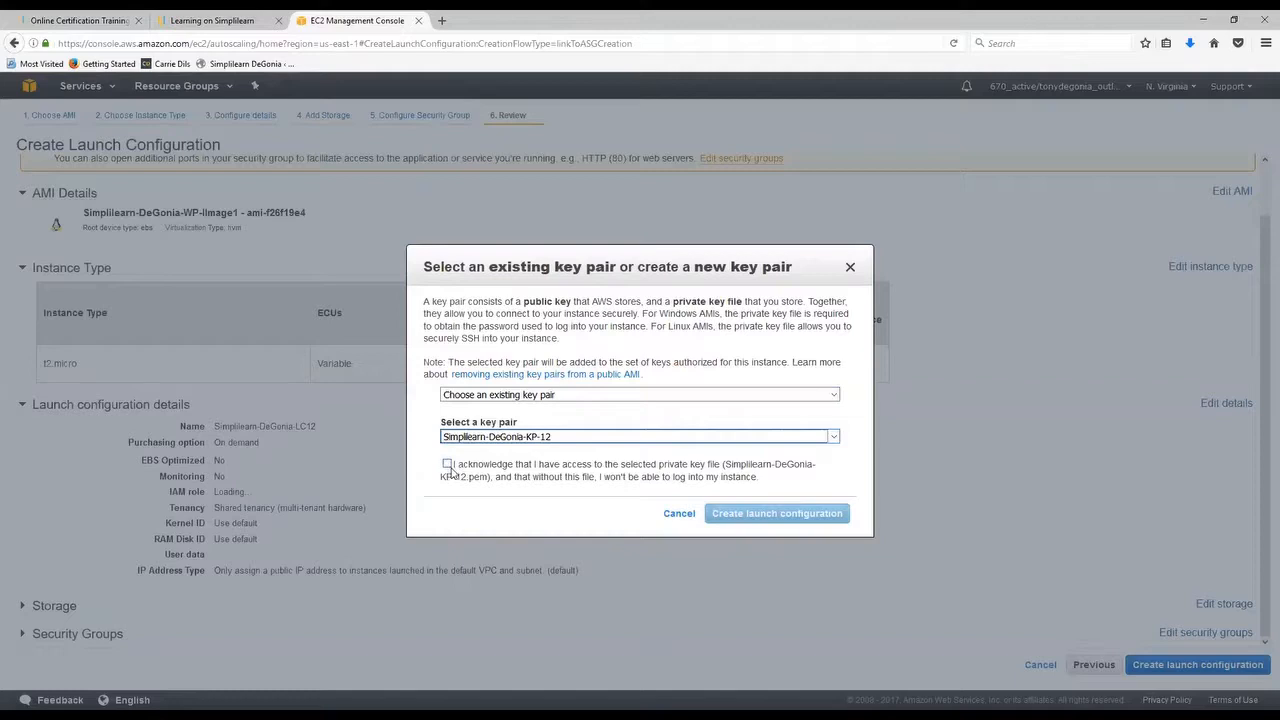
pyautogui.click(447, 465)
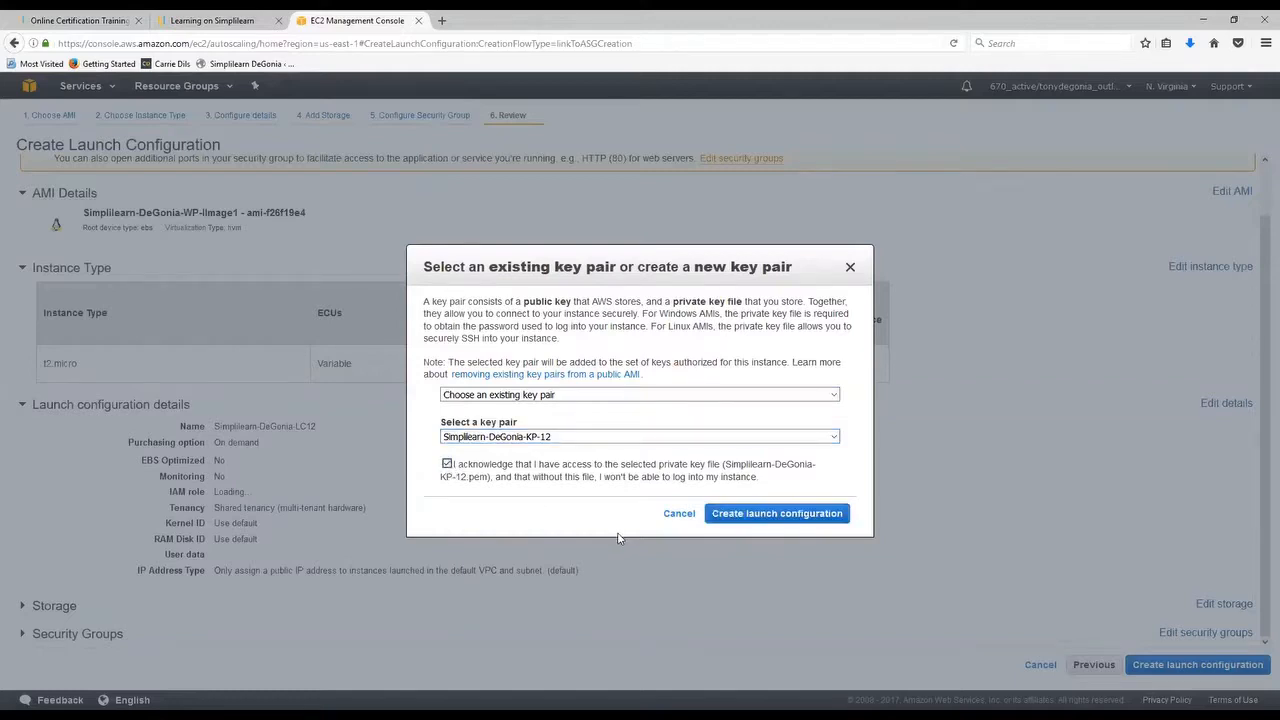
pyautogui.click(778, 515)
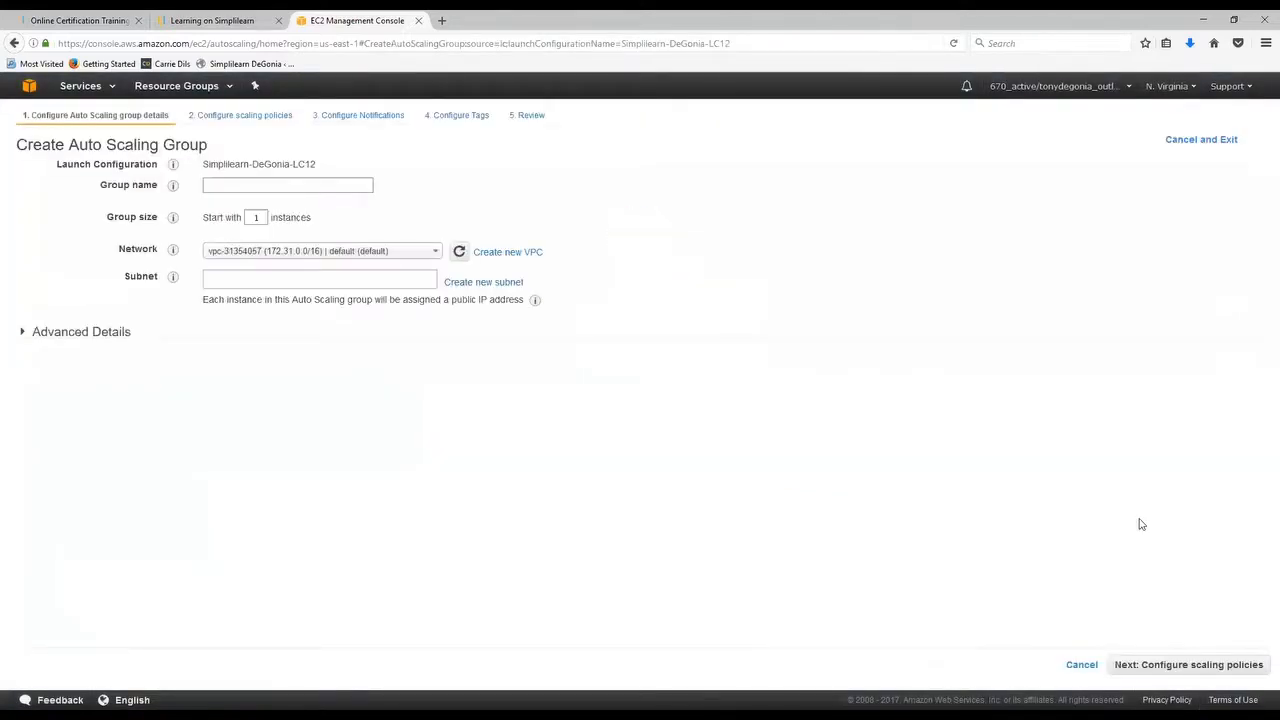
# Name the Auto Scaling group with the Simplilearn owner prefix ending in ASG-12.
pyautogui.click(325, 185)
pyautogui.write('Simplilearn-DeGonia-ASG-12')
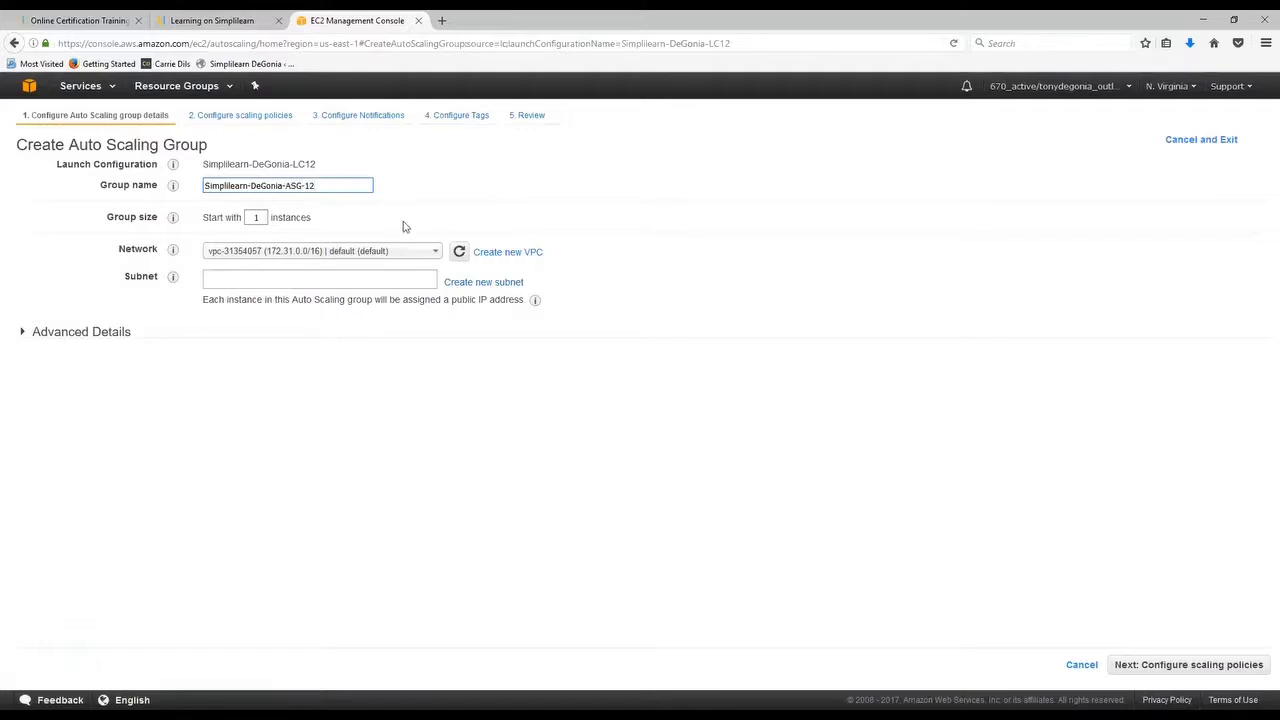
# Set group size 0 in the default VPC's subnet1 (us-east-1a) and continue to scaling policies.
pyautogui.doubleClick(262, 222)
pyautogui.write('0')
pyautogui.click(343, 257)
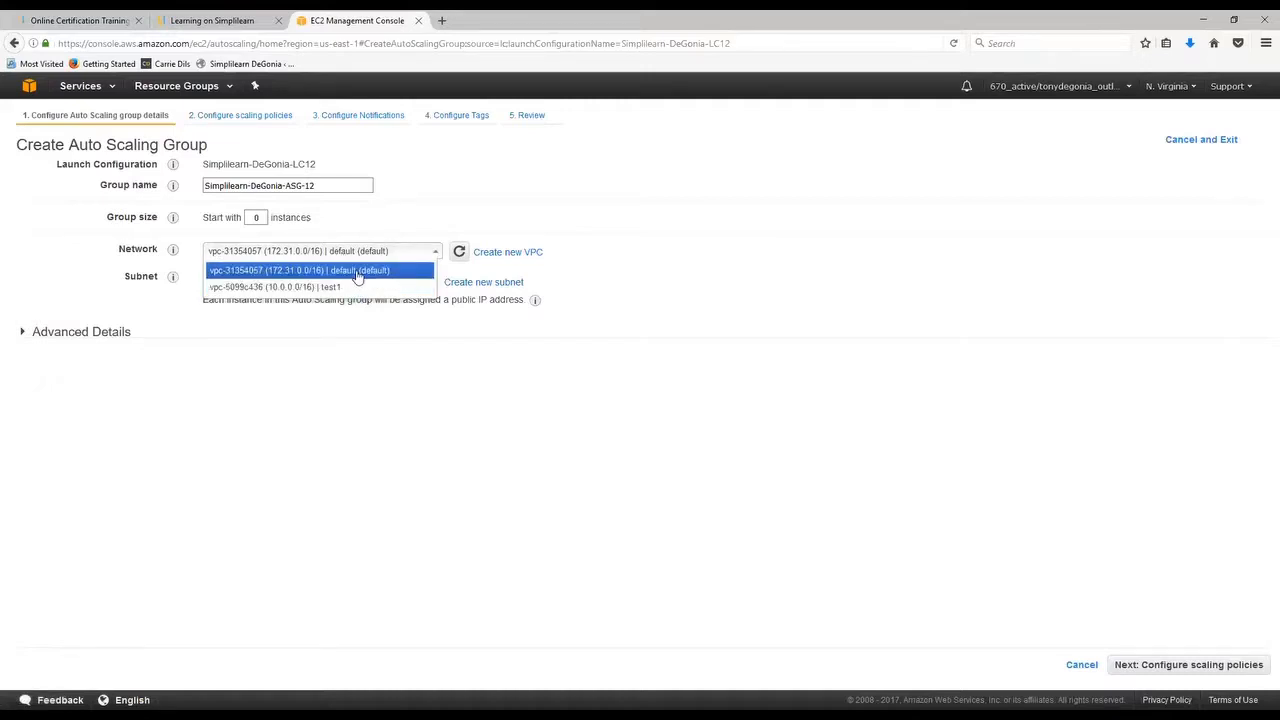
pyautogui.click(357, 271)
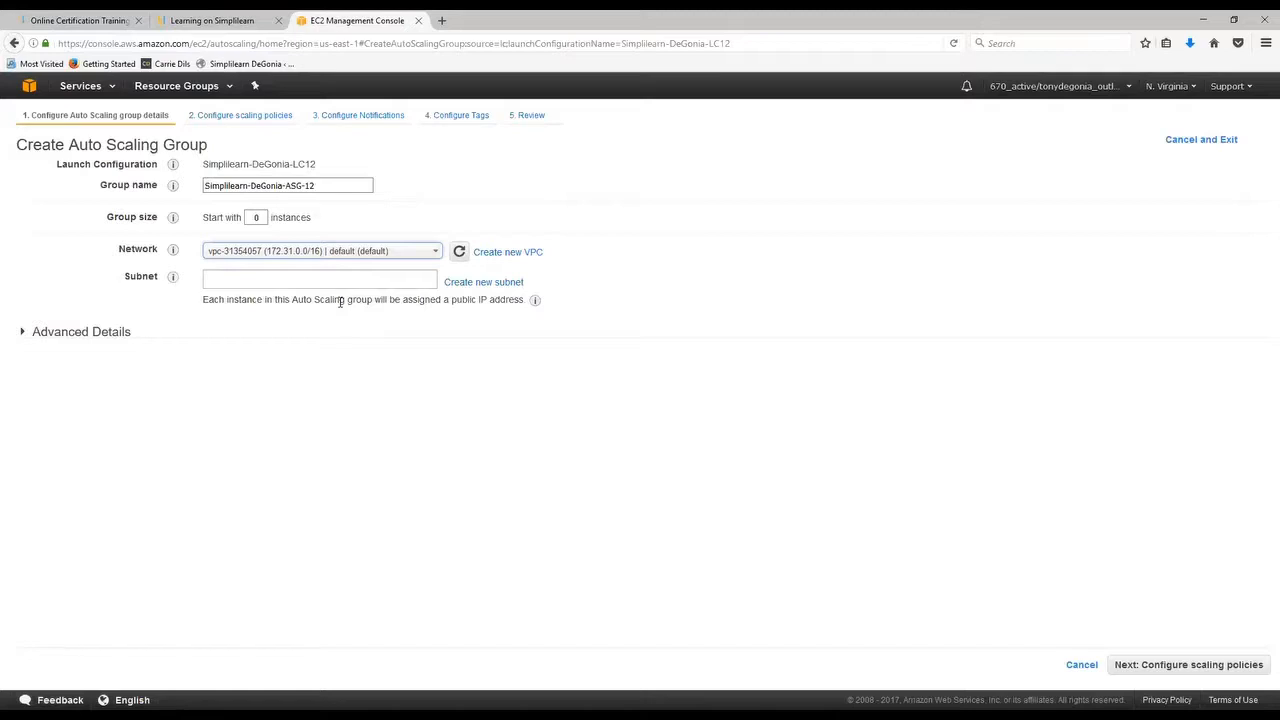
pyautogui.click(358, 278)
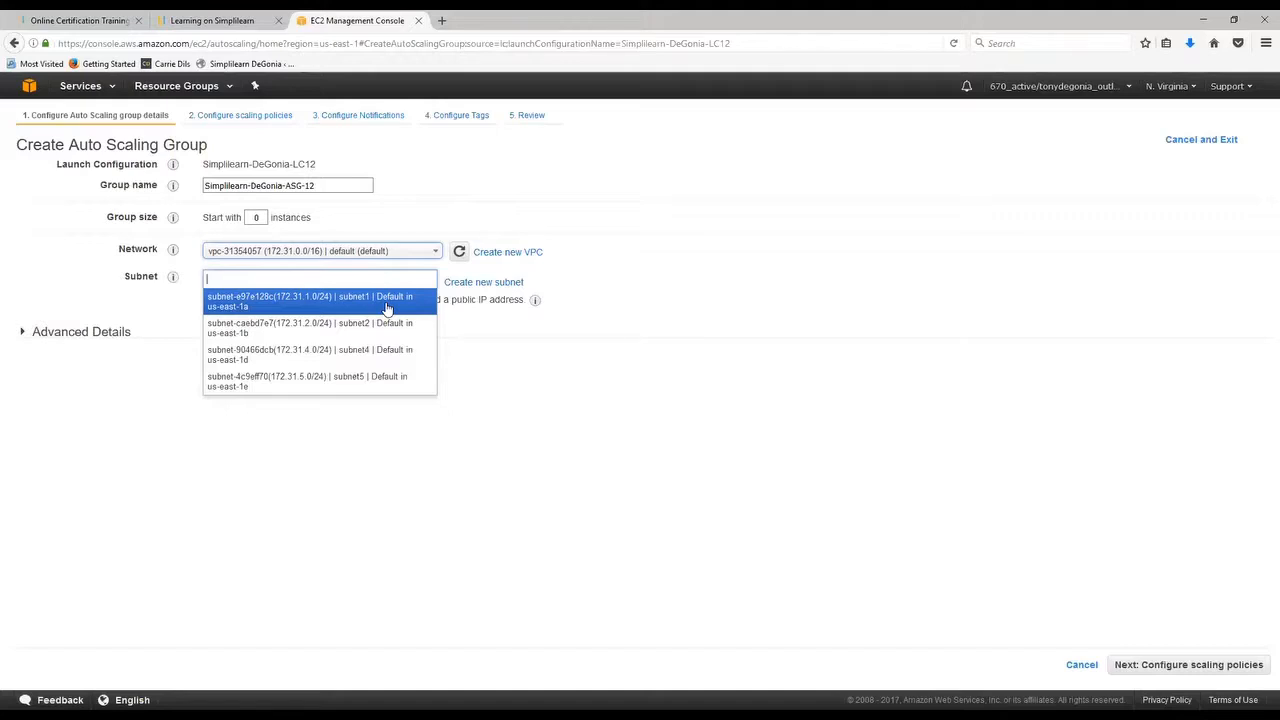
pyautogui.click(387, 309)
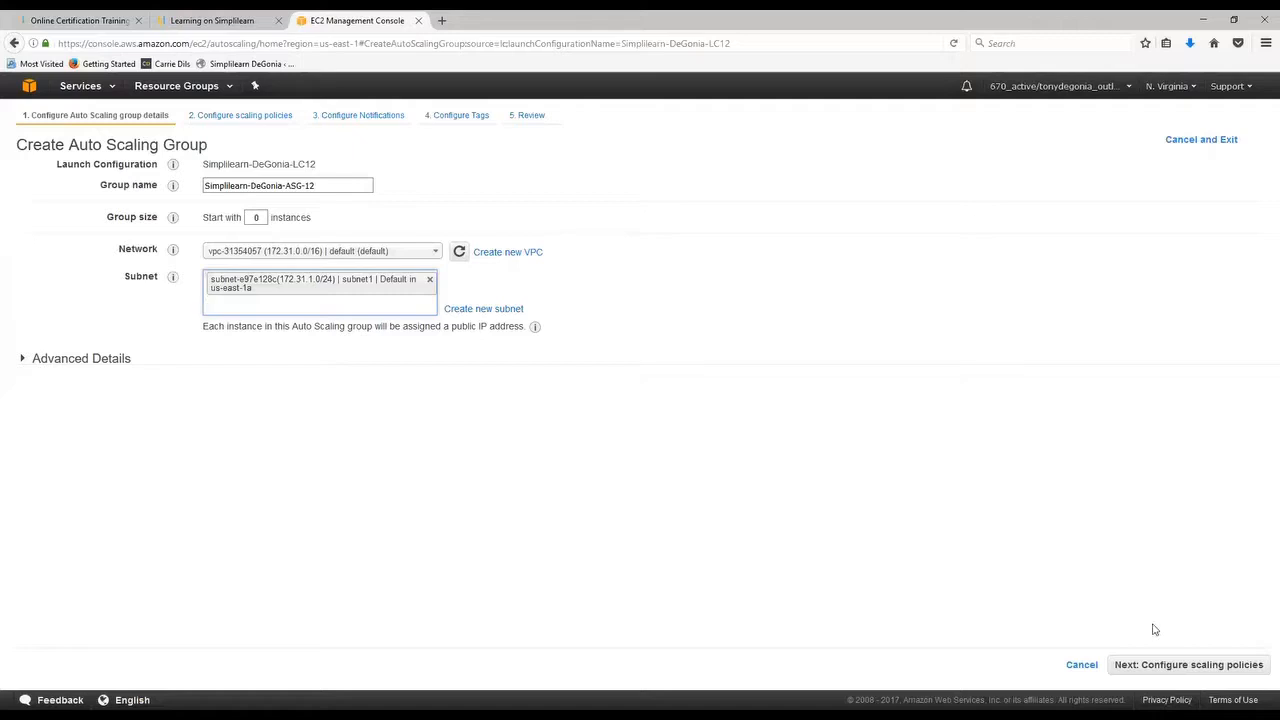
pyautogui.click(1200, 665)
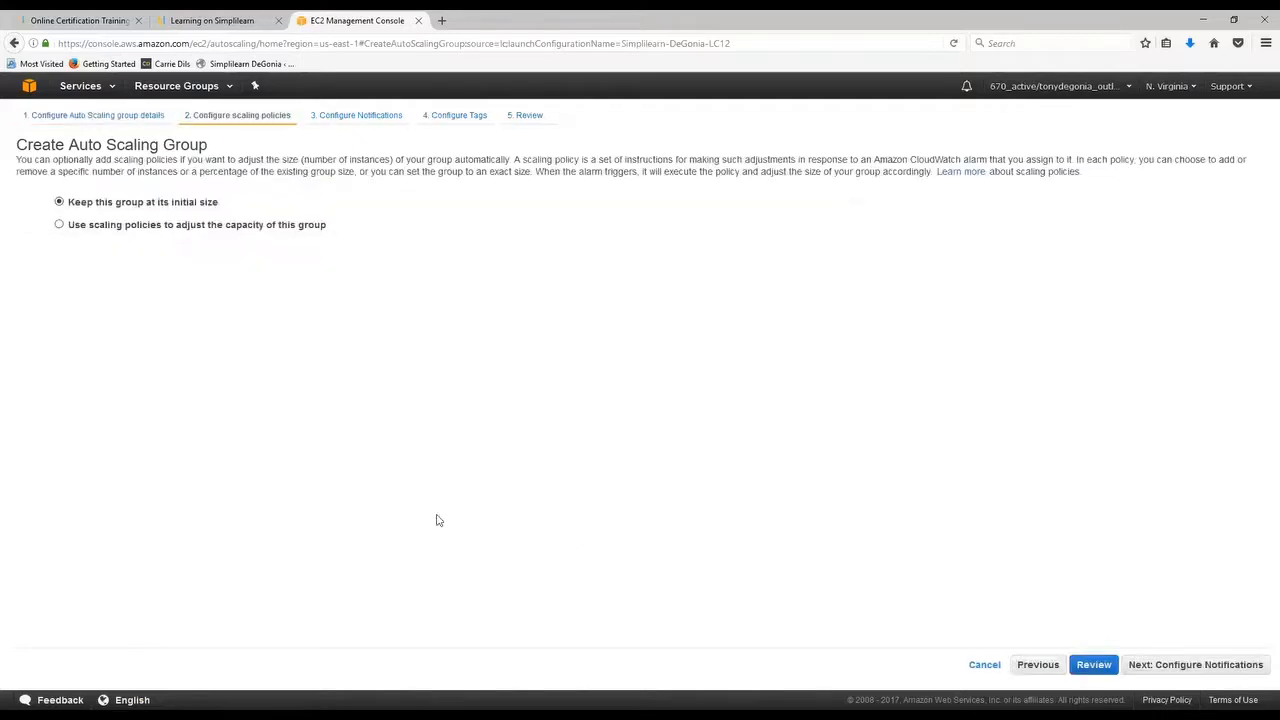
# Keep the group at its initial size with no scaling policies and proceed to notifications.
pyautogui.click(147, 226)
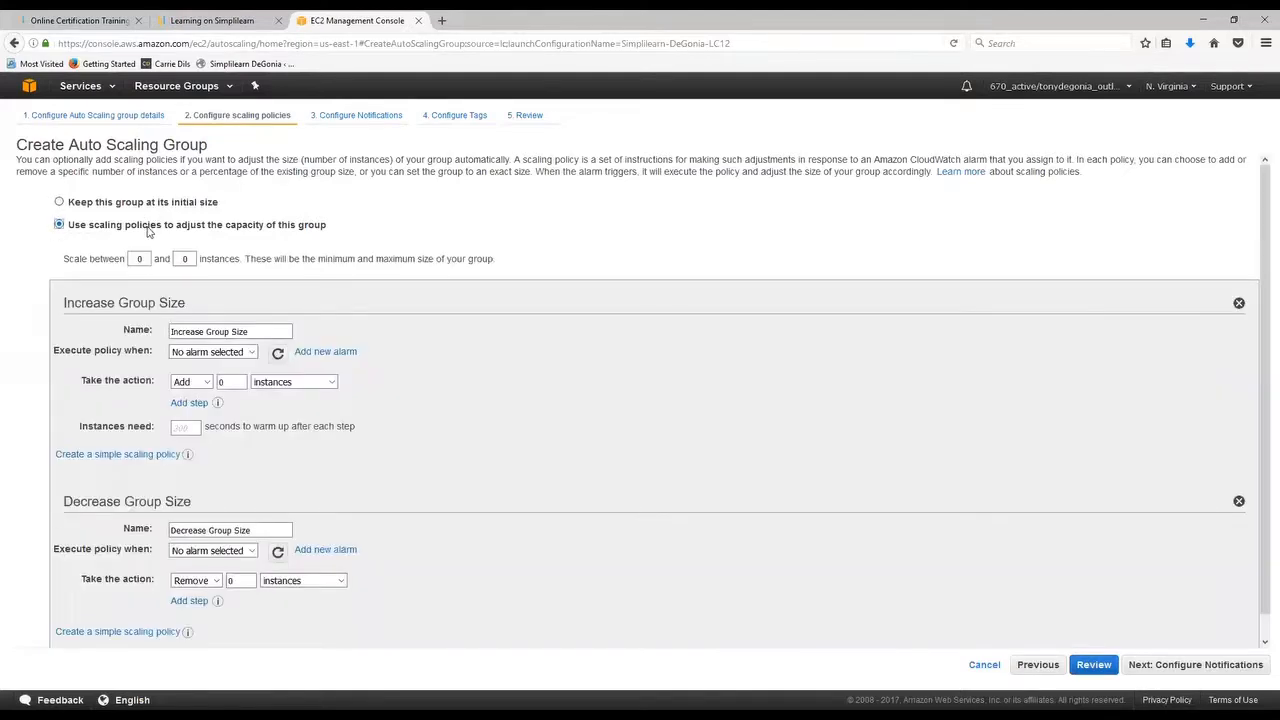
pyautogui.click(157, 206)
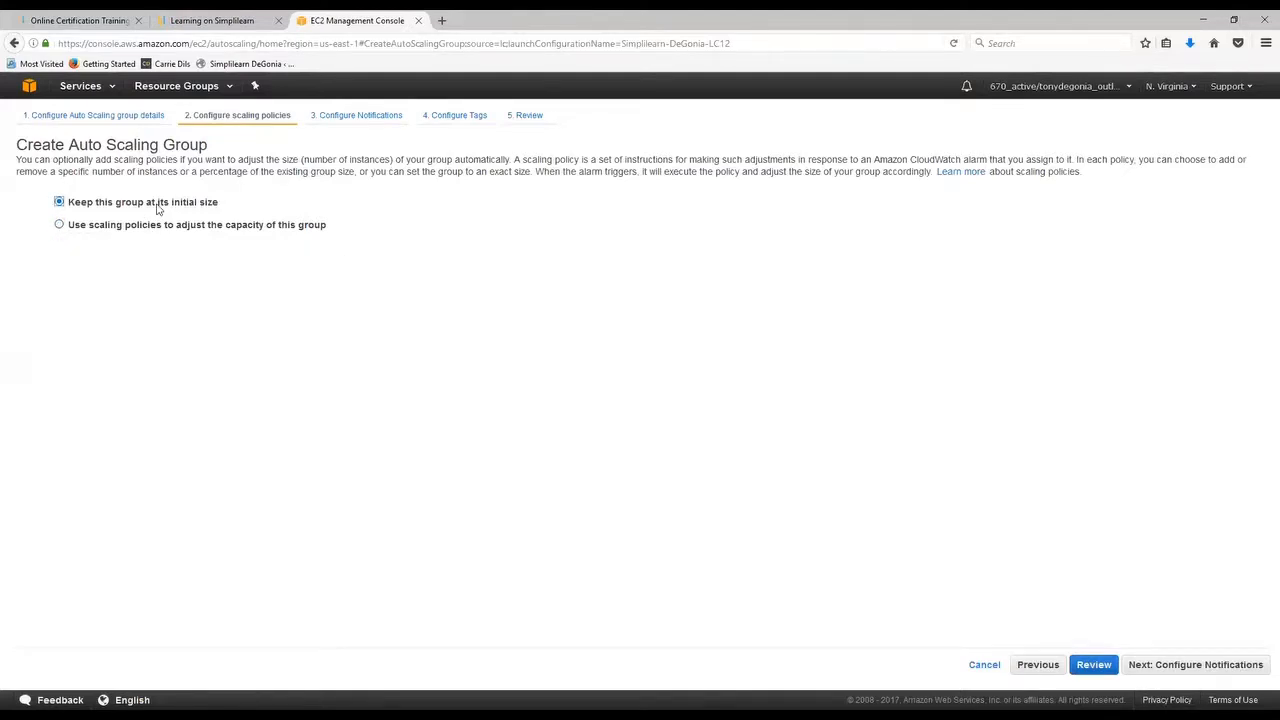
pyautogui.click(1214, 666)
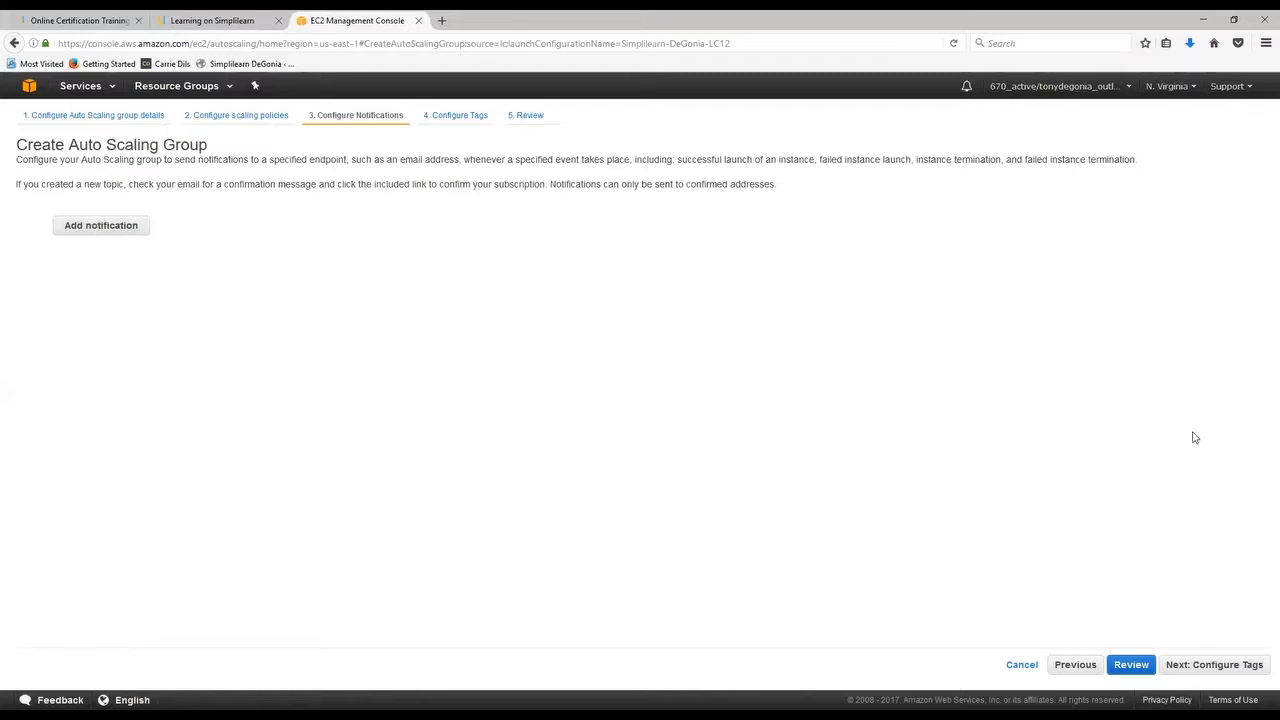
# Leave notifications empty and proceed to the Configure Tags step.
pyautogui.click(1228, 666)
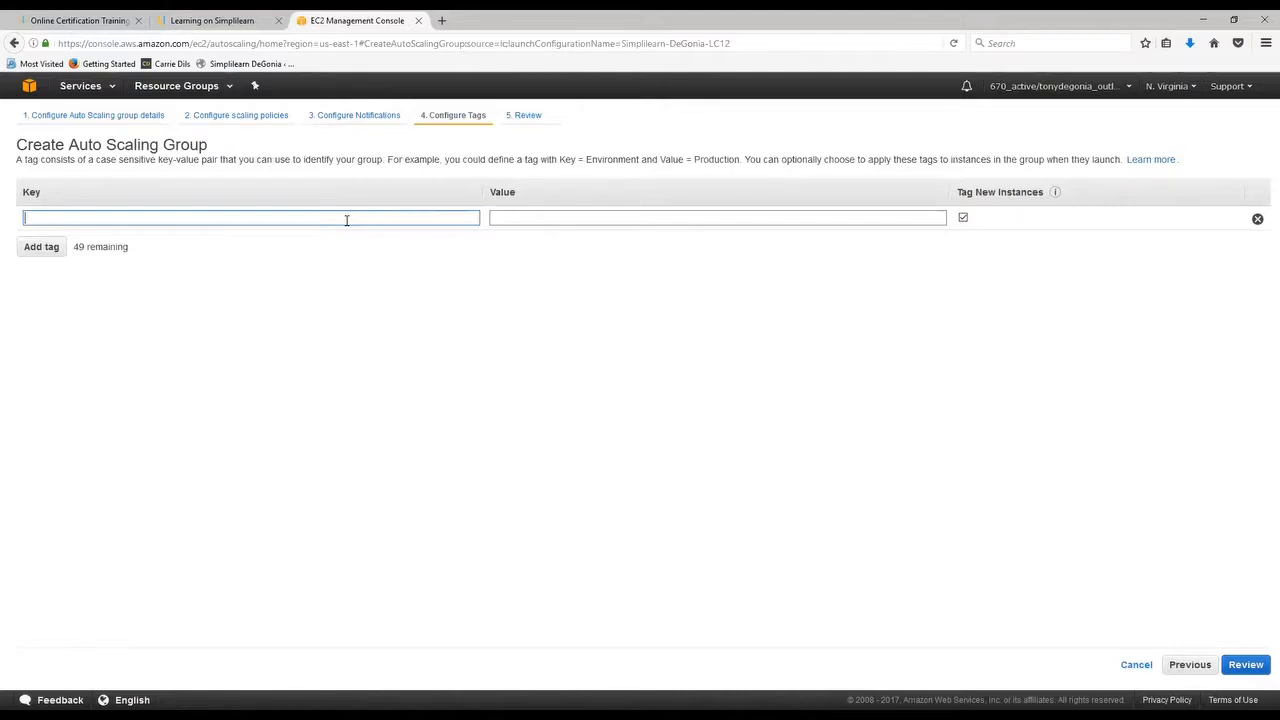
# Add a tag with key Purpose and value 'Development Site for Bloggers'.
pyautogui.write('Purplose')
pyautogui.press('Tab')
pyautogui.write('De')
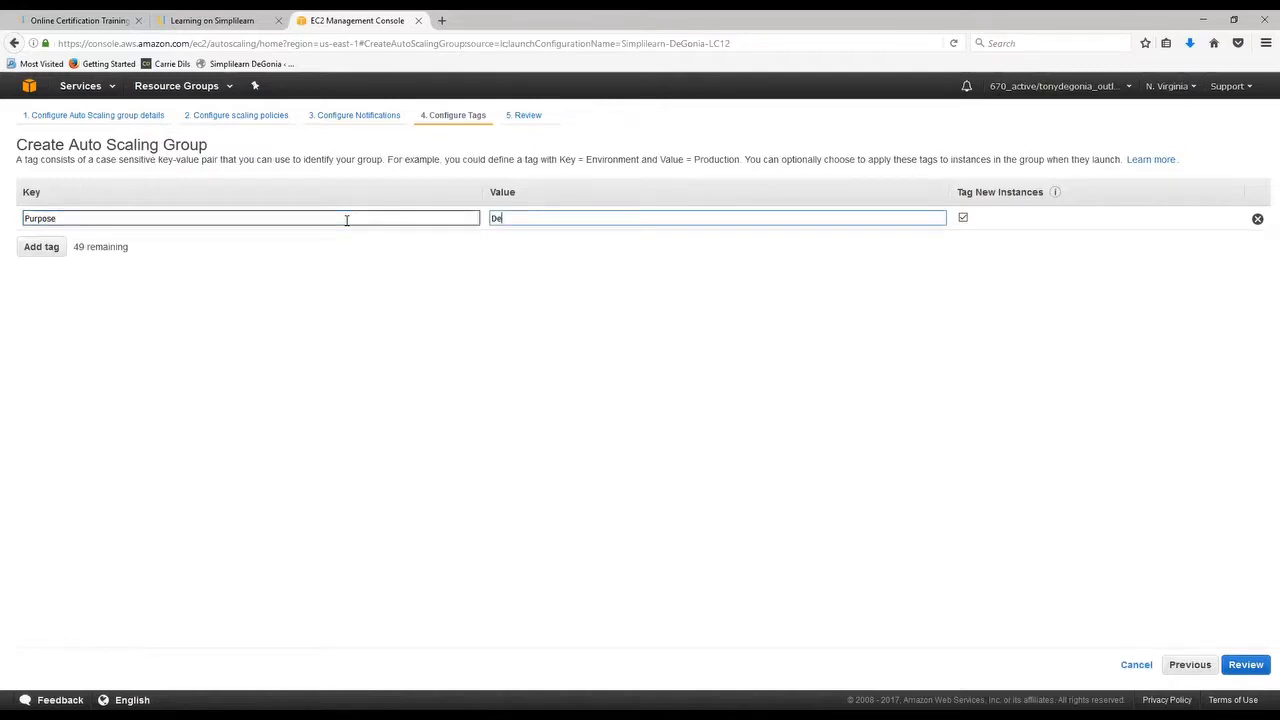
pyautogui.write('velopm')
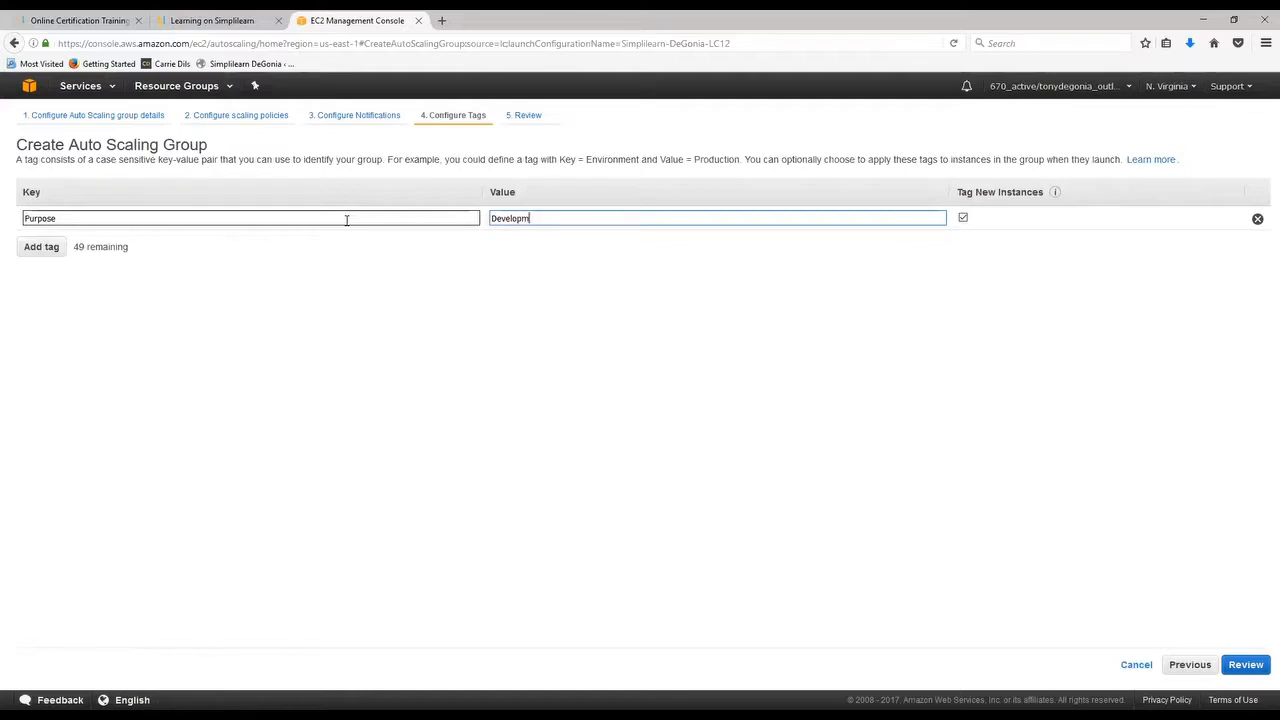
pyautogui.write('ent Site for Blogs')
pyautogui.press('BackSpace')
pyautogui.press('BackSpace')
pyautogui.press('BackSpace')
pyautogui.write('ggers')
pyautogui.click(823, 360)
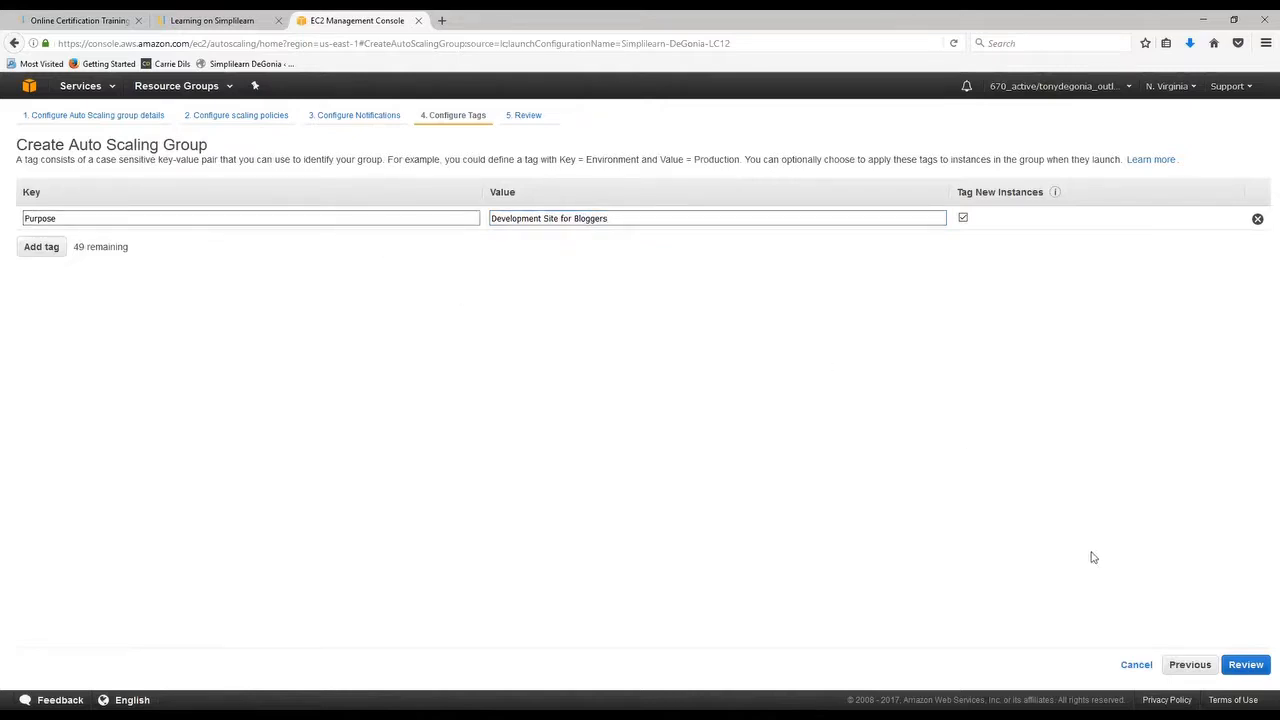
# Review the ASG-12 settings and create the Auto Scaling group.
pyautogui.click(1246, 665)
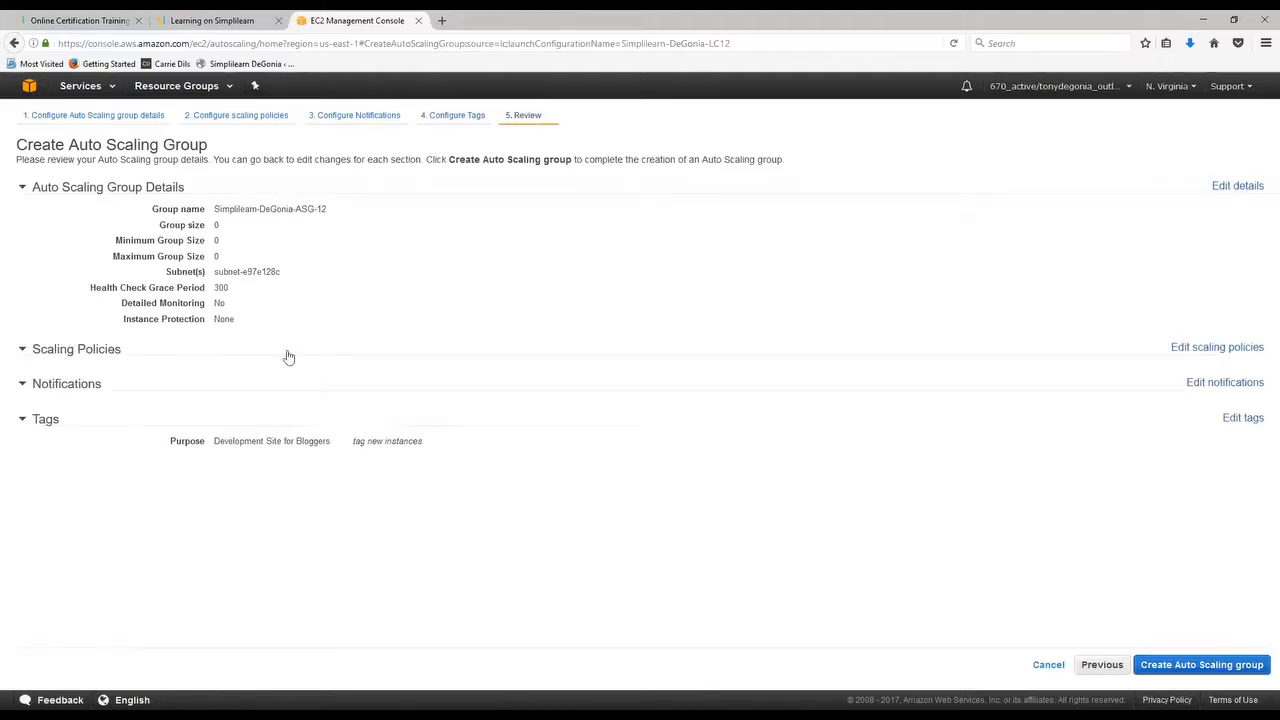
pyautogui.click(1219, 667)
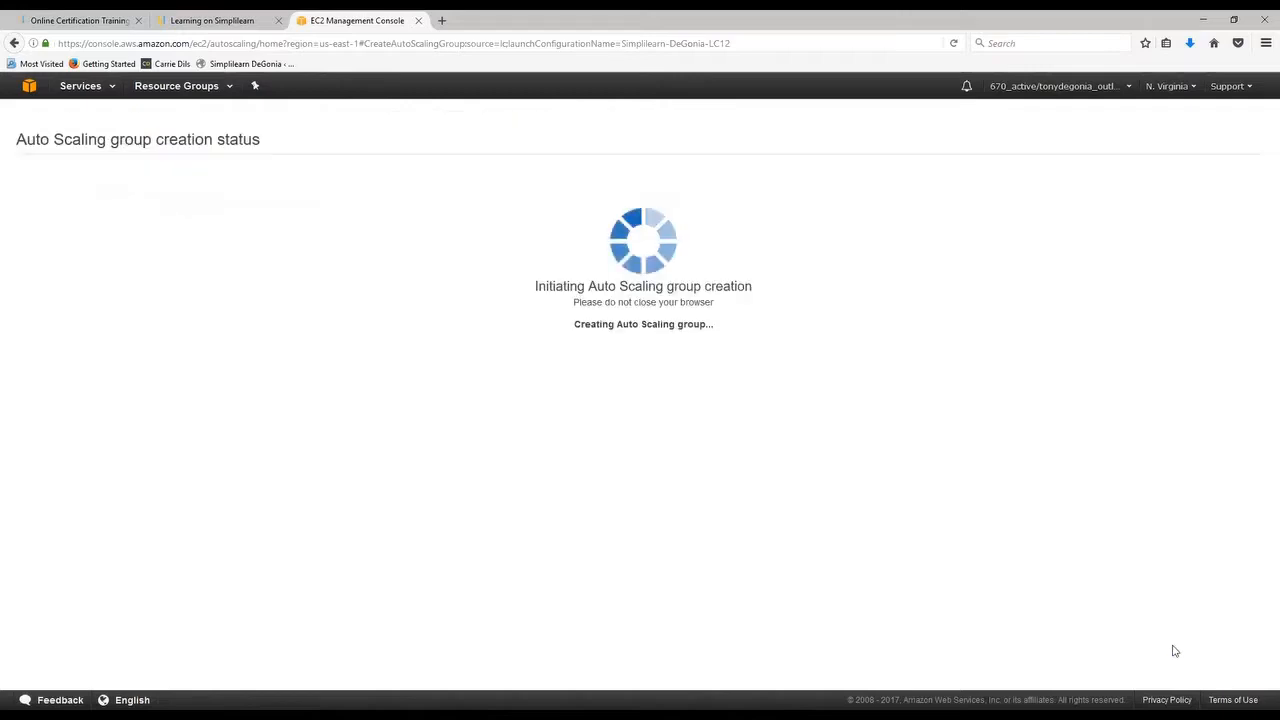
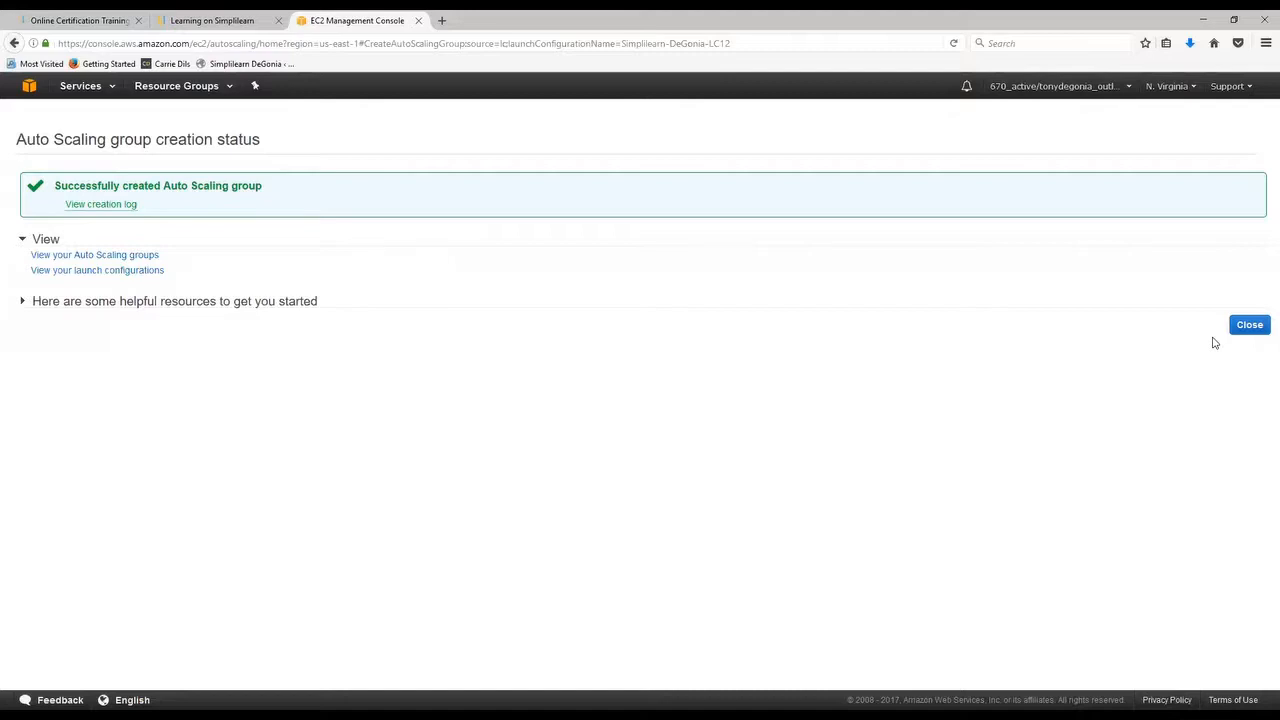
# Show the Auto Scaling groups list containing the new Simplilearn-DeGonia-ASG-12 group.
pyautogui.click(130, 258)
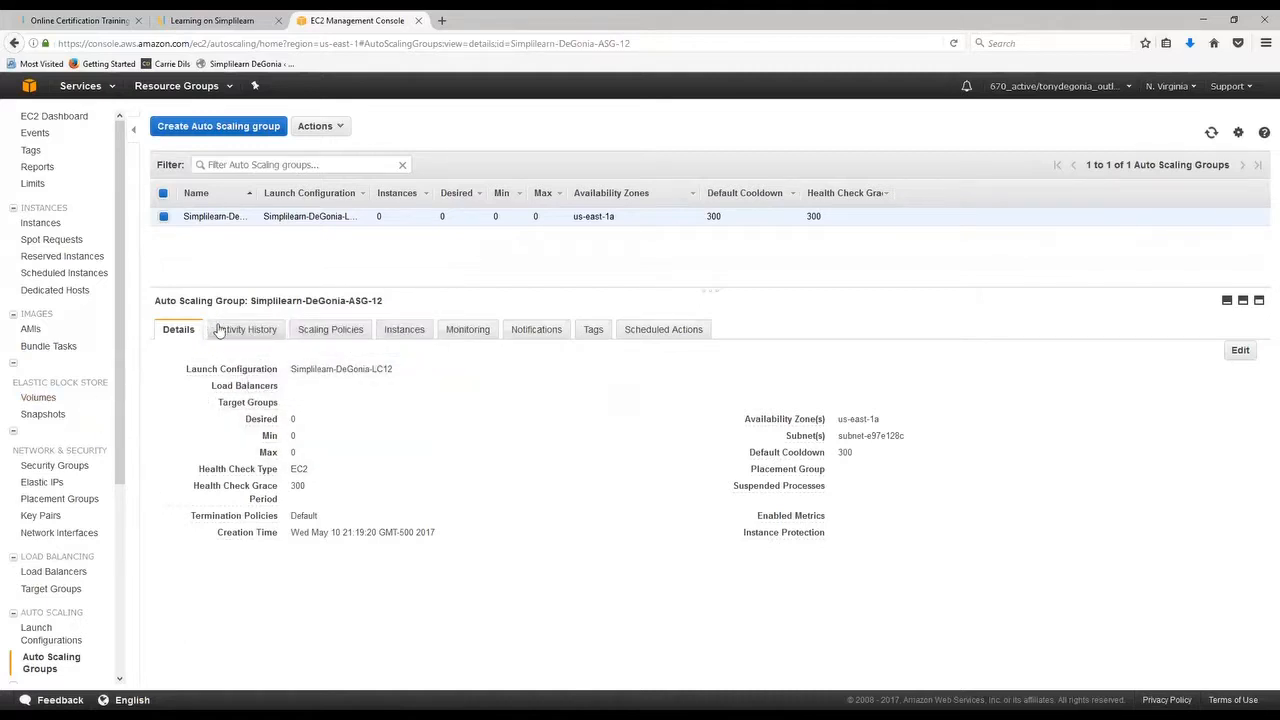
# Open the Create Scheduled Action dialog from ASG-12's Scheduled Actions under Scaling Policies.
pyautogui.click(312, 332)
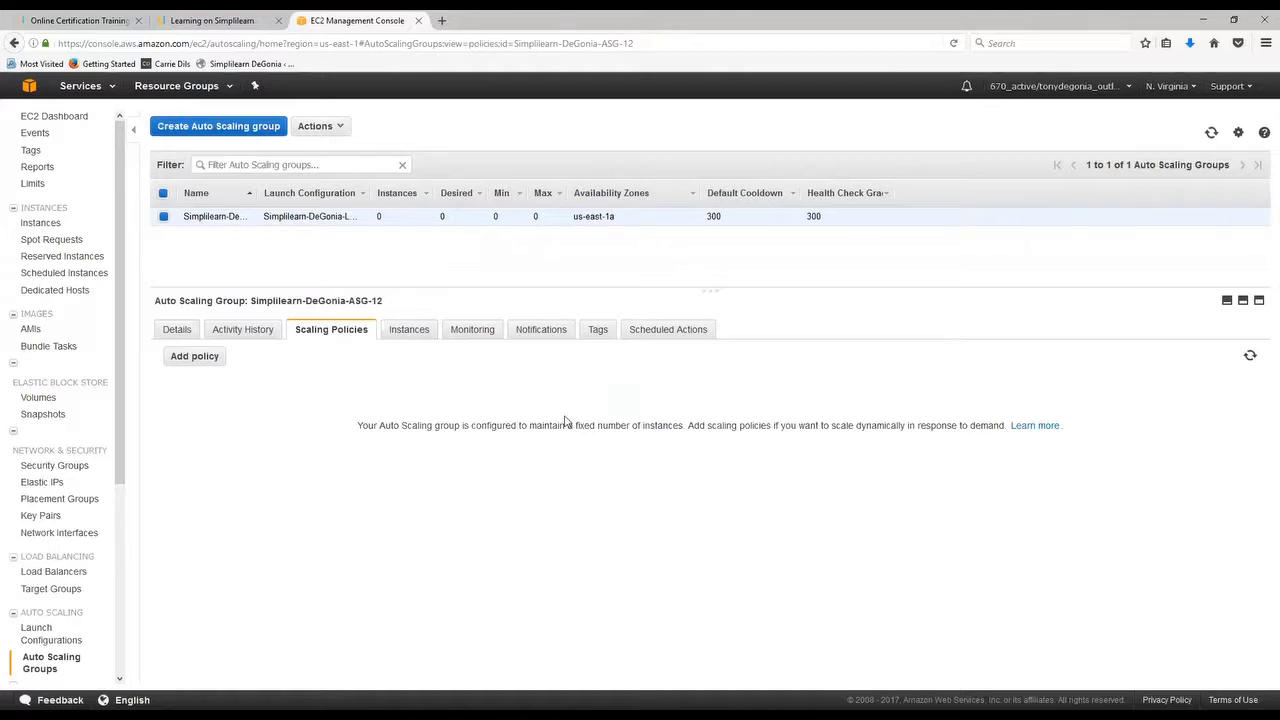
pyautogui.click(657, 330)
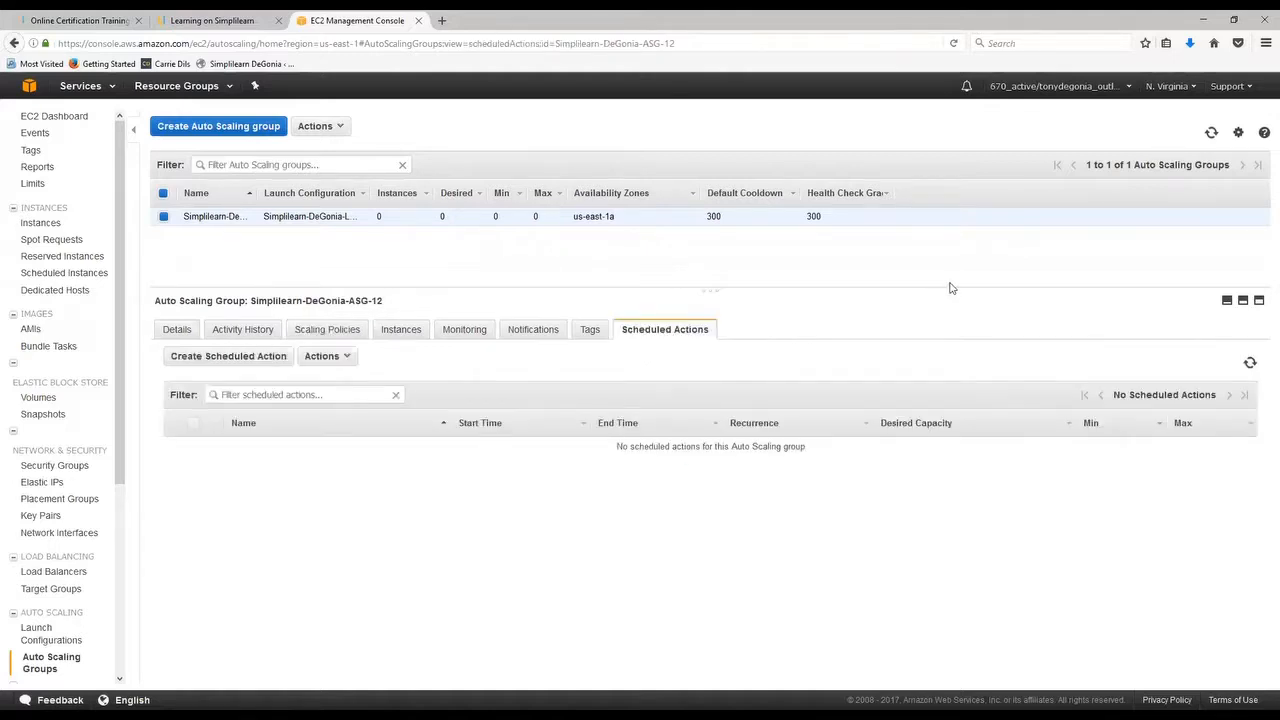
pyautogui.click(257, 359)
# Name the scheduled action Simplilearn-DeGonia-Dev-Sched9-6.
pyautogui.click(656, 295)
pyautogui.write('S')
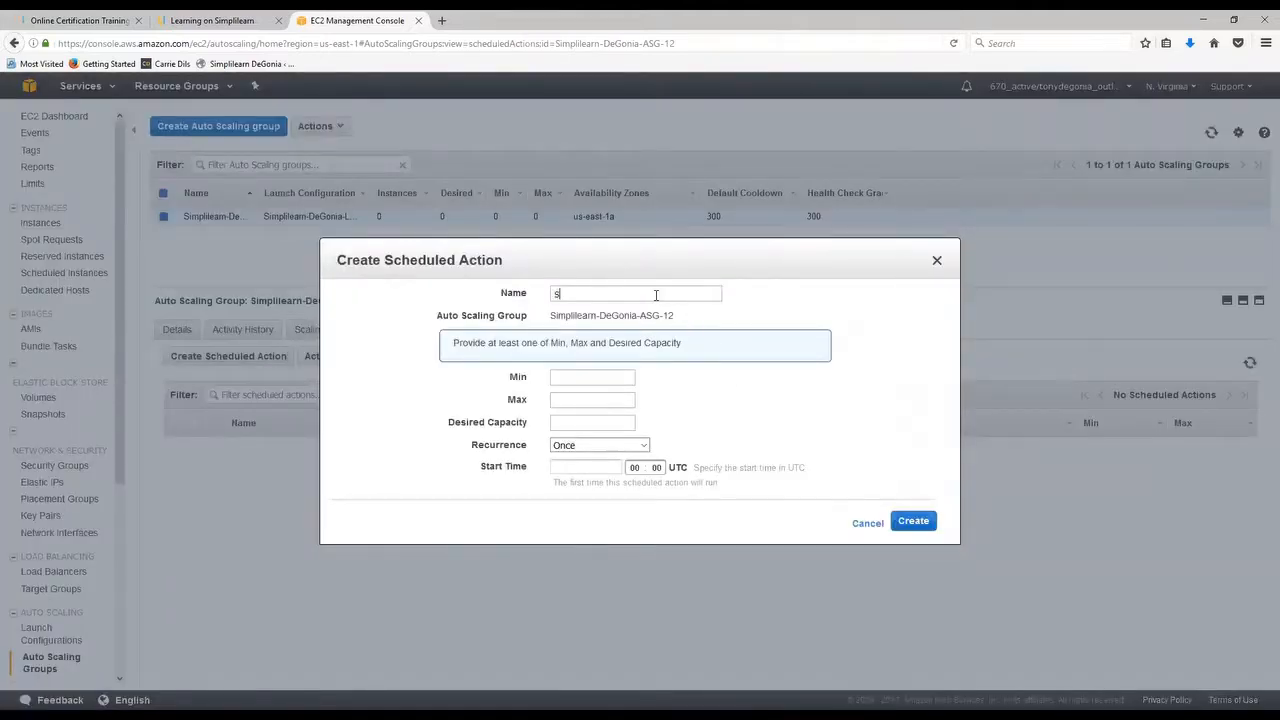
pyautogui.write('implilearn-')
pyautogui.write('DeGonia-D')
pyautogui.write('ev')
pyautogui.write('_')
pyautogui.press('BackSpace')
pyautogui.press('BackSpace')
pyautogui.write('c')
pyautogui.press('BackSpace')
pyautogui.write('v-Sched9')
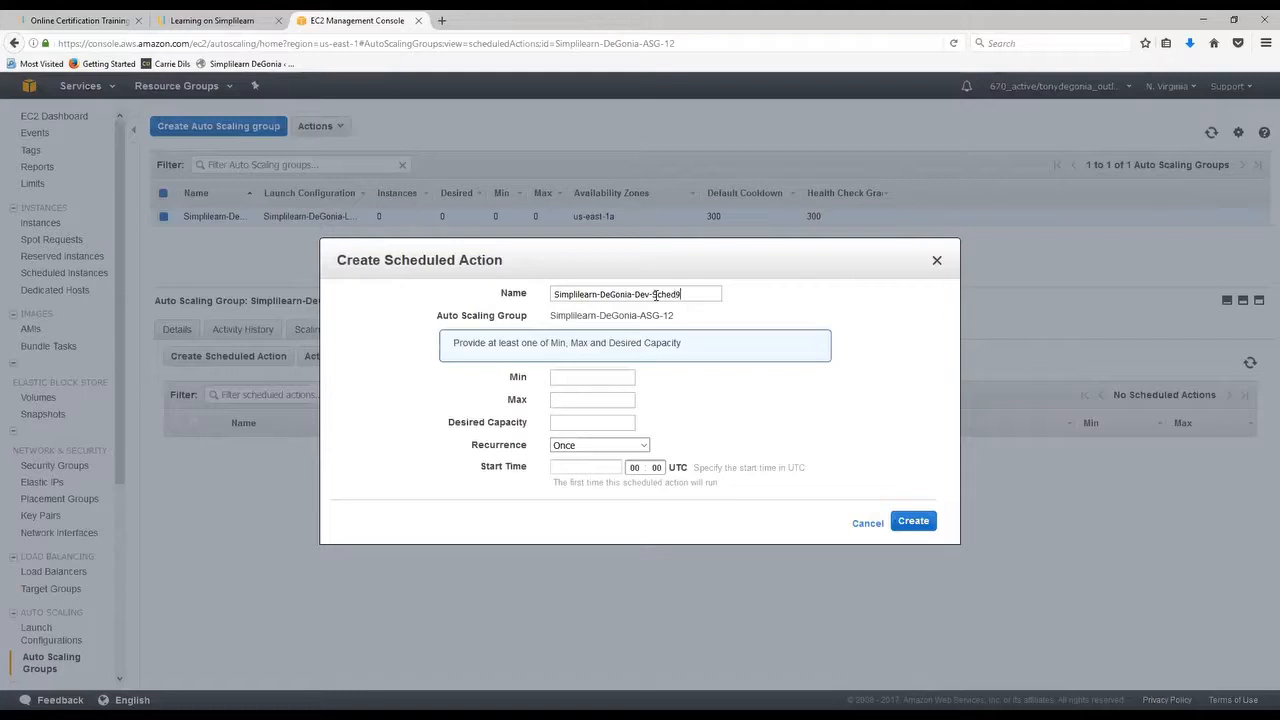
pyautogui.write('-6')
# Set desired capacity to 1 and recurrence to Every day, noting the start time is UTC.
pyautogui.click(596, 378)
pyautogui.click(572, 422)
pyautogui.write('1')
pyautogui.click(557, 467)
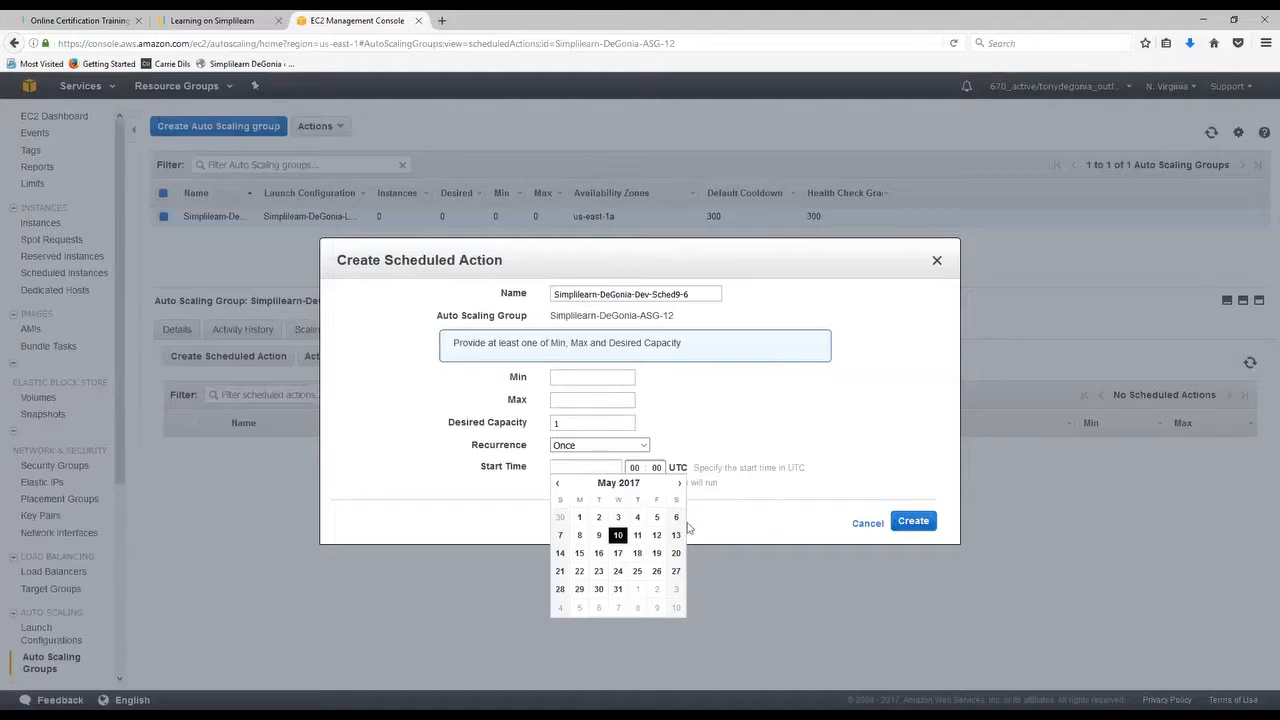
pyautogui.click(587, 449)
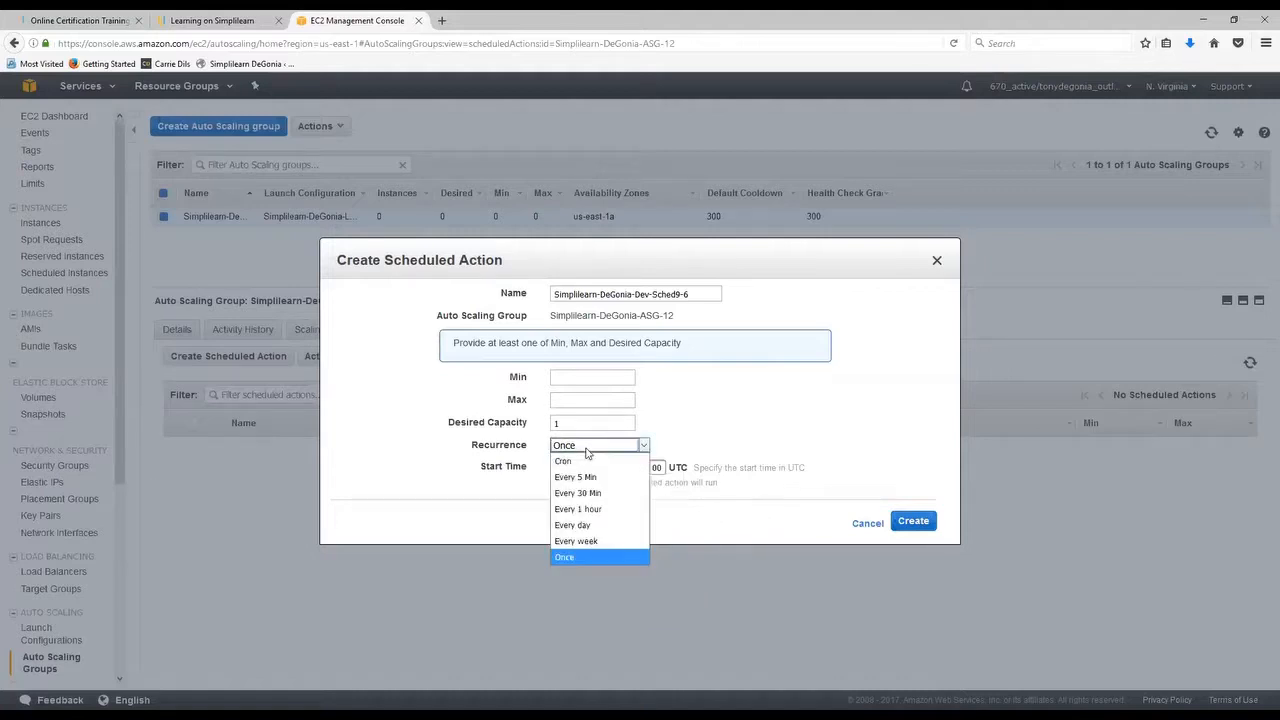
pyautogui.click(574, 525)
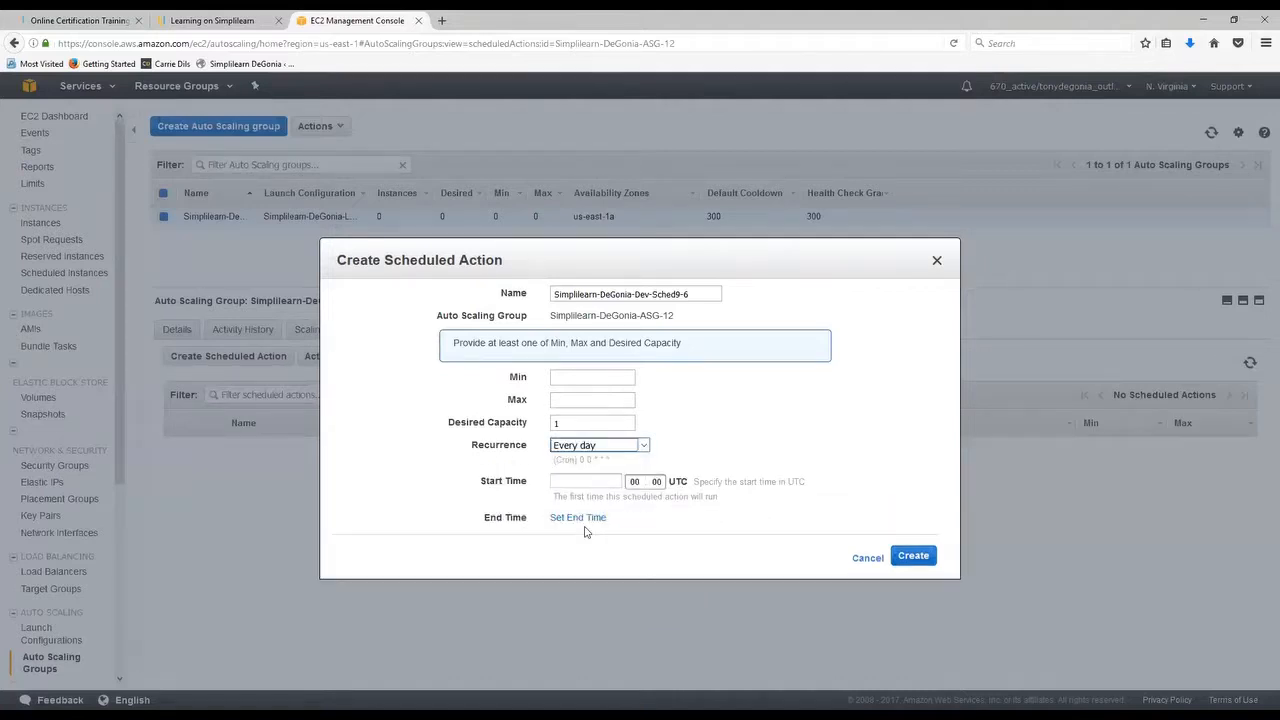
pyautogui.click(584, 482)
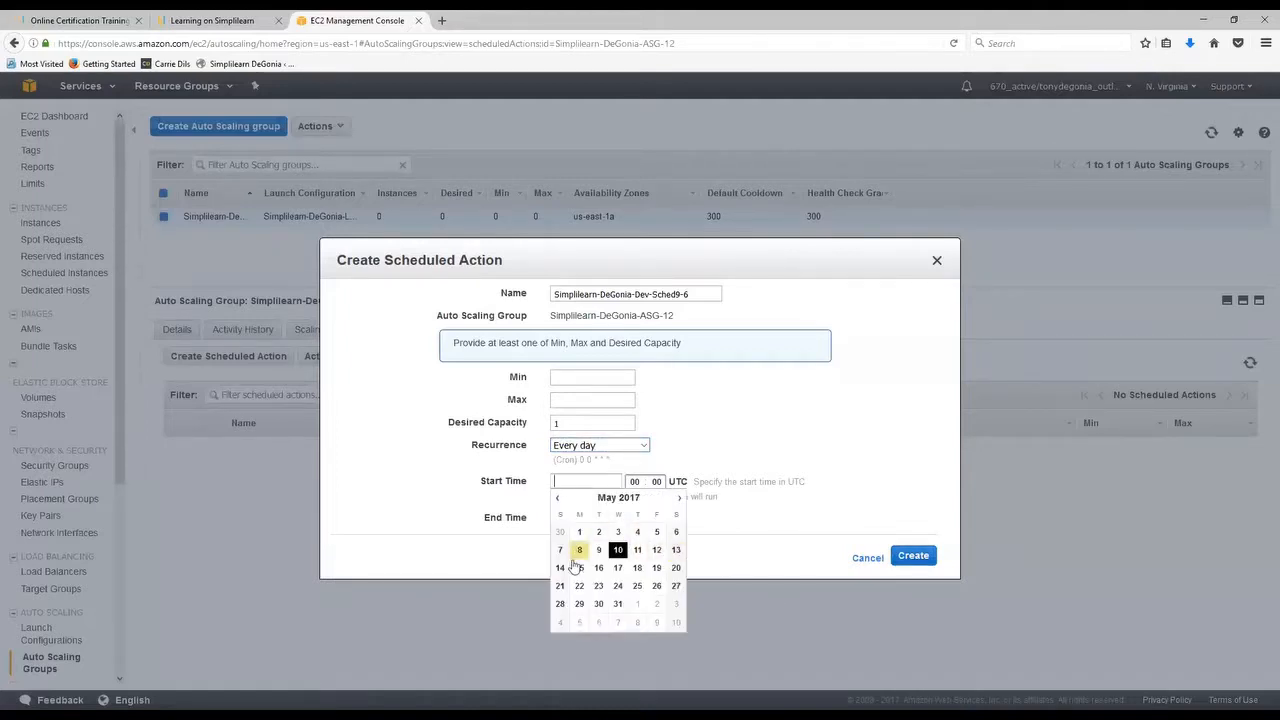
pyautogui.moveTo(707, 484); pyautogui.dragTo(783, 482)
pyautogui.click(572, 478)
pyautogui.click(878, 504)
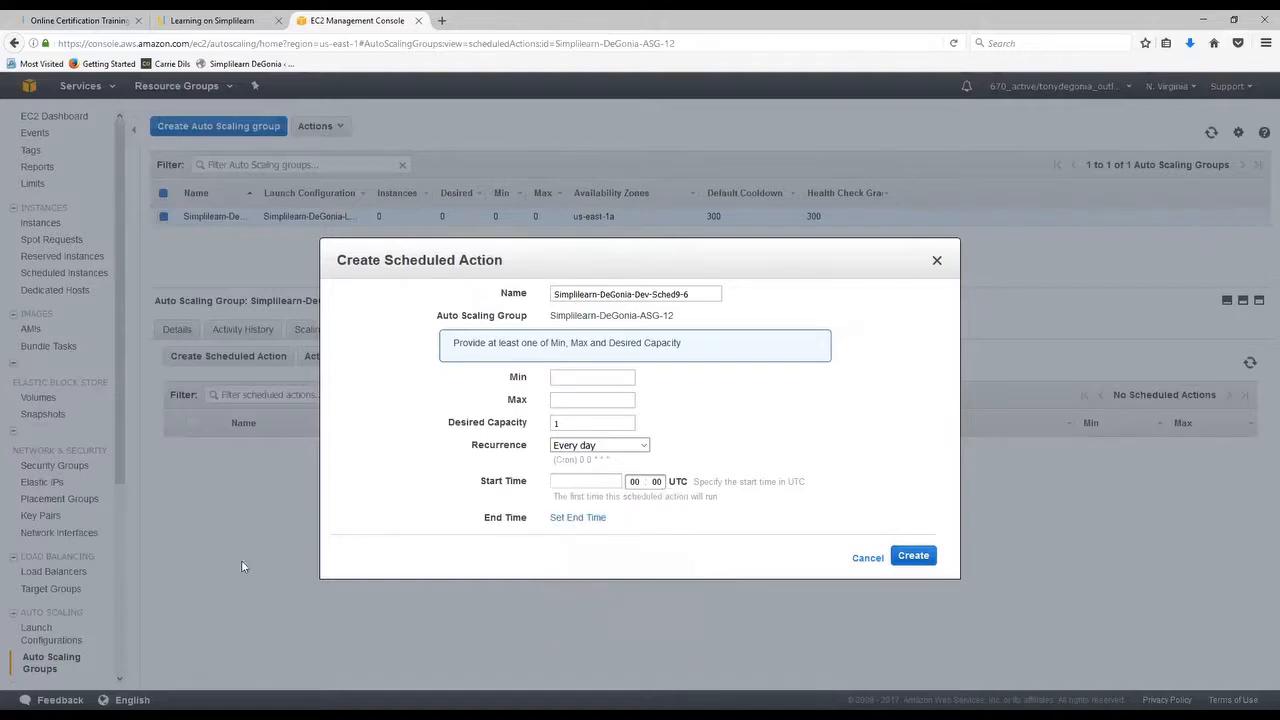
# In a new browser tab, search the web for 'UTC time Calculator'.
pyautogui.click(441, 20)
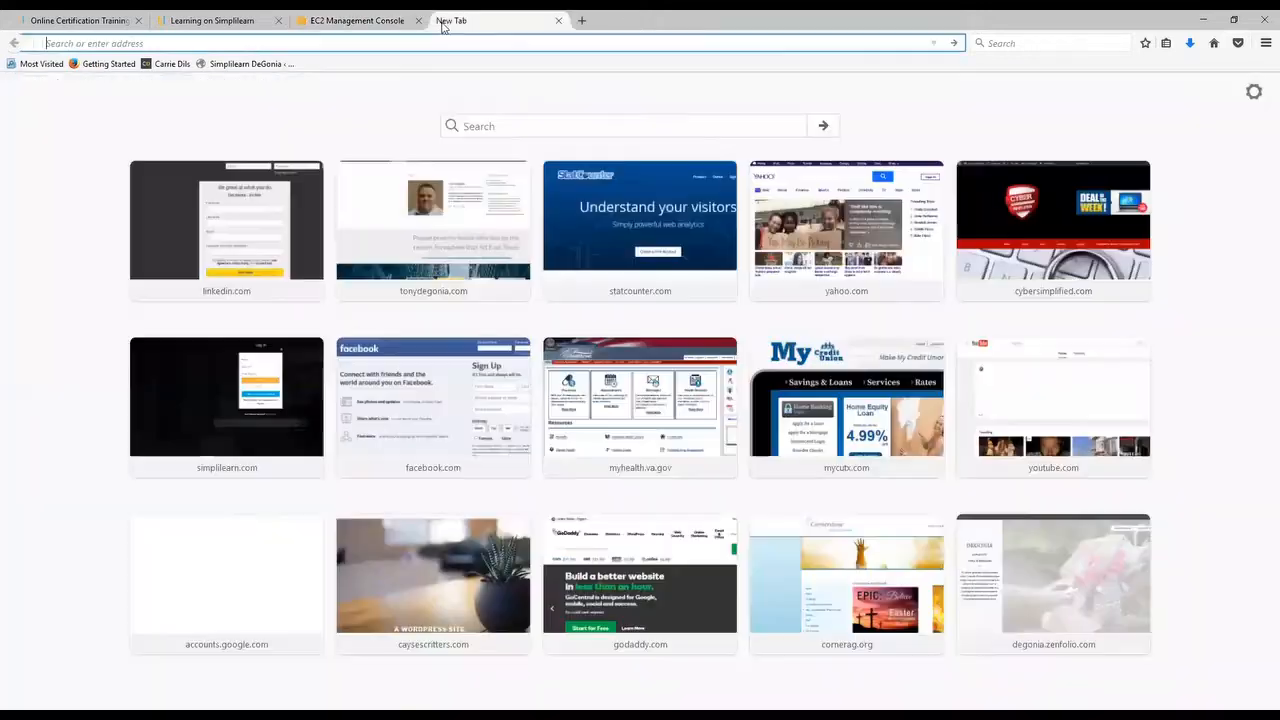
pyautogui.click(505, 127)
pyautogui.write('UTVC')
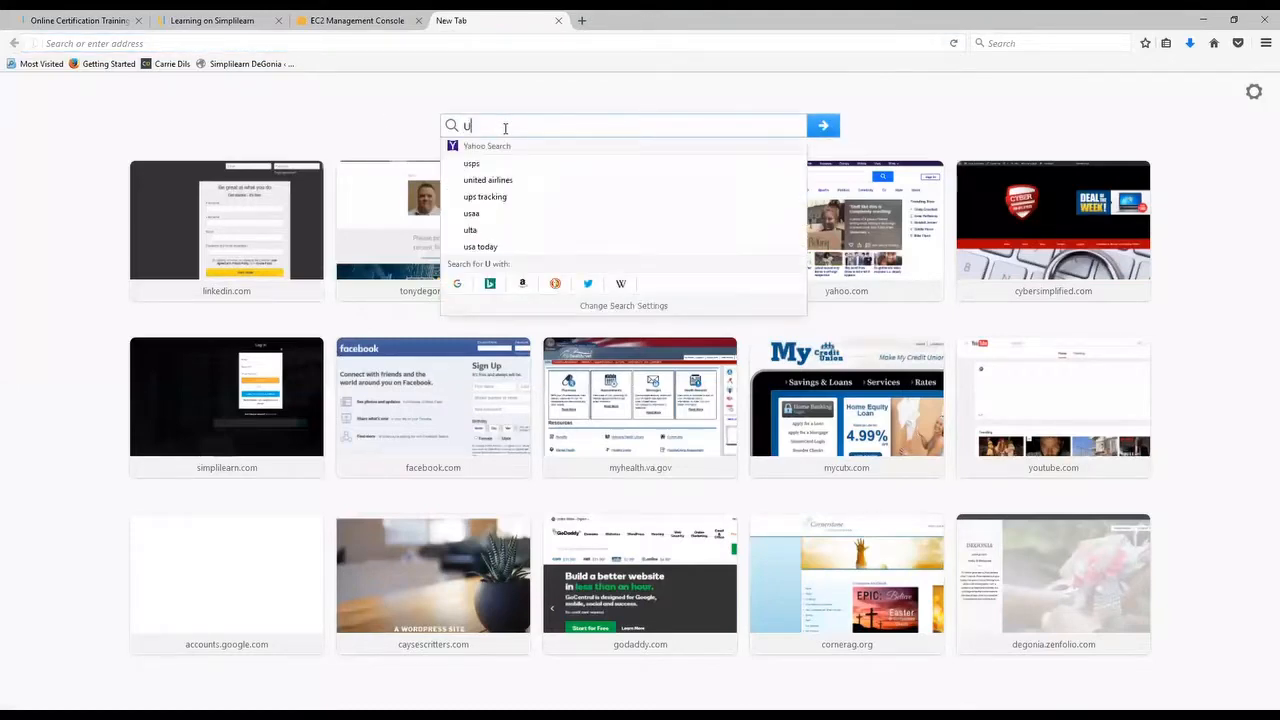
pyautogui.press('BackSpace')
pyautogui.press('BackSpace')
pyautogui.write('C time Cal')
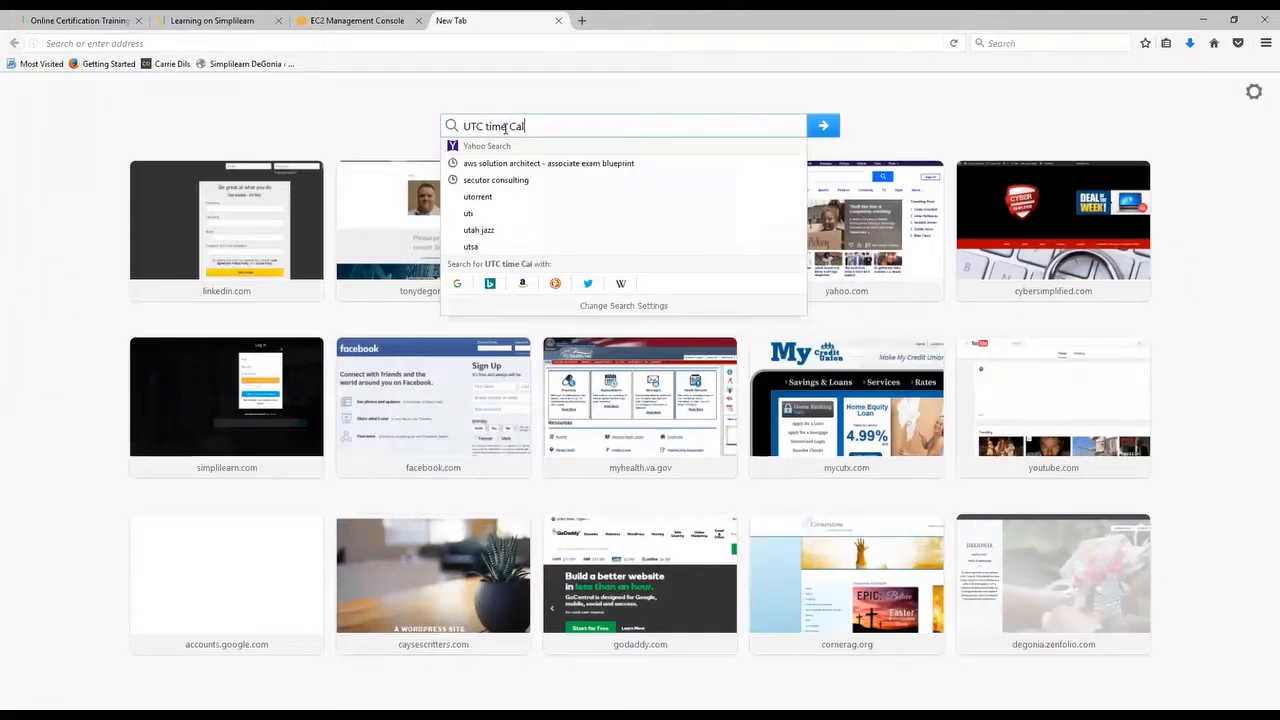
pyautogui.write('culator')
pyautogui.press('Return')
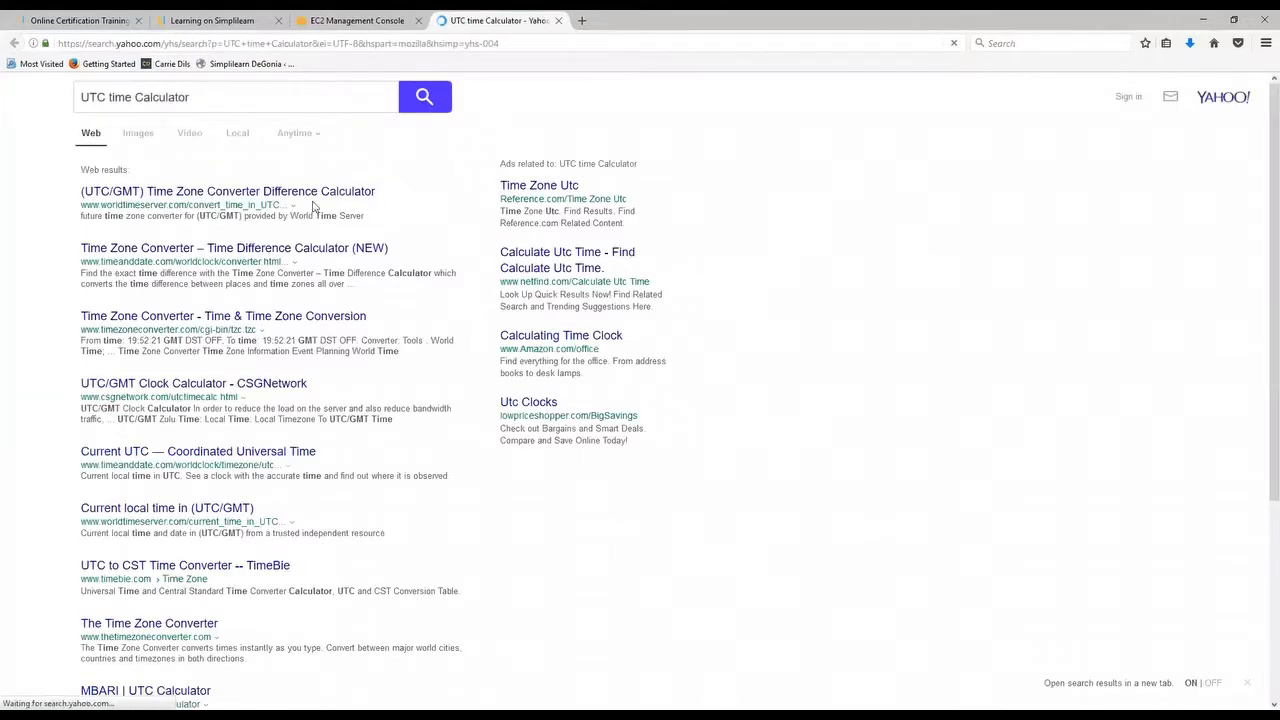
# Open the WorldTimeServer UTC/GMT converter and look over its event-hour options.
pyautogui.click(270, 205)
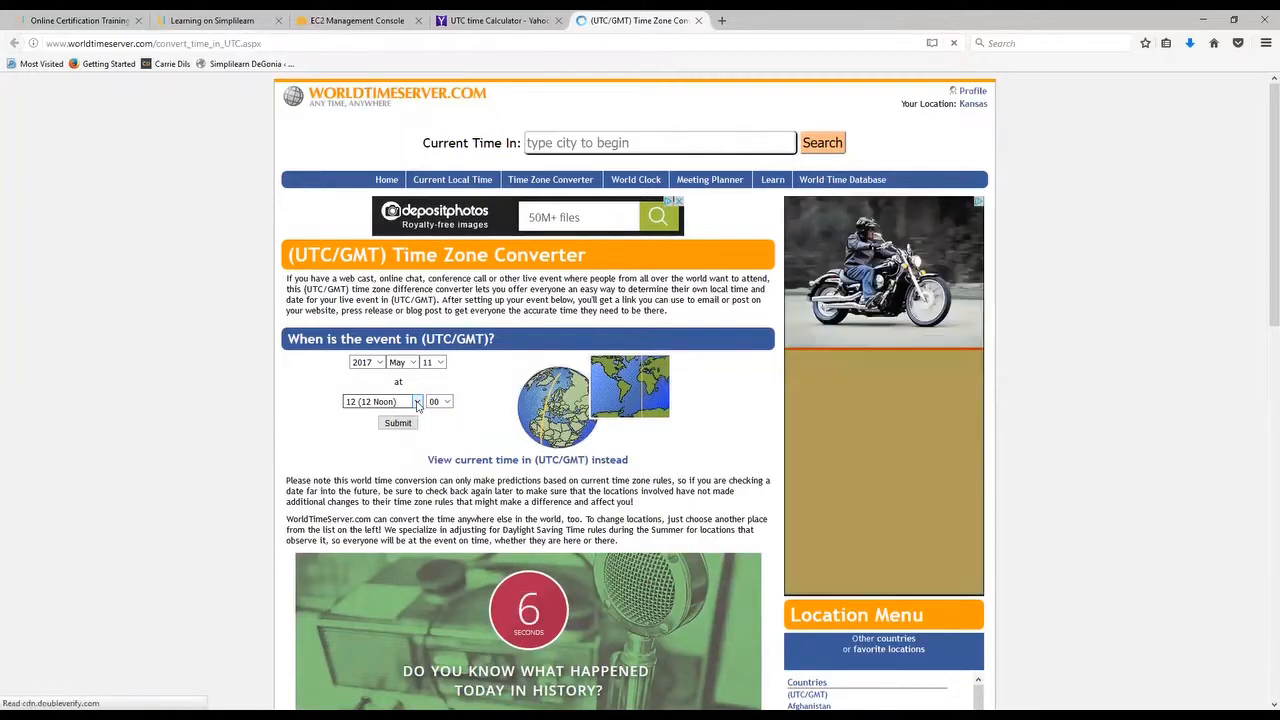
pyautogui.scroll(-5, 459, 284)
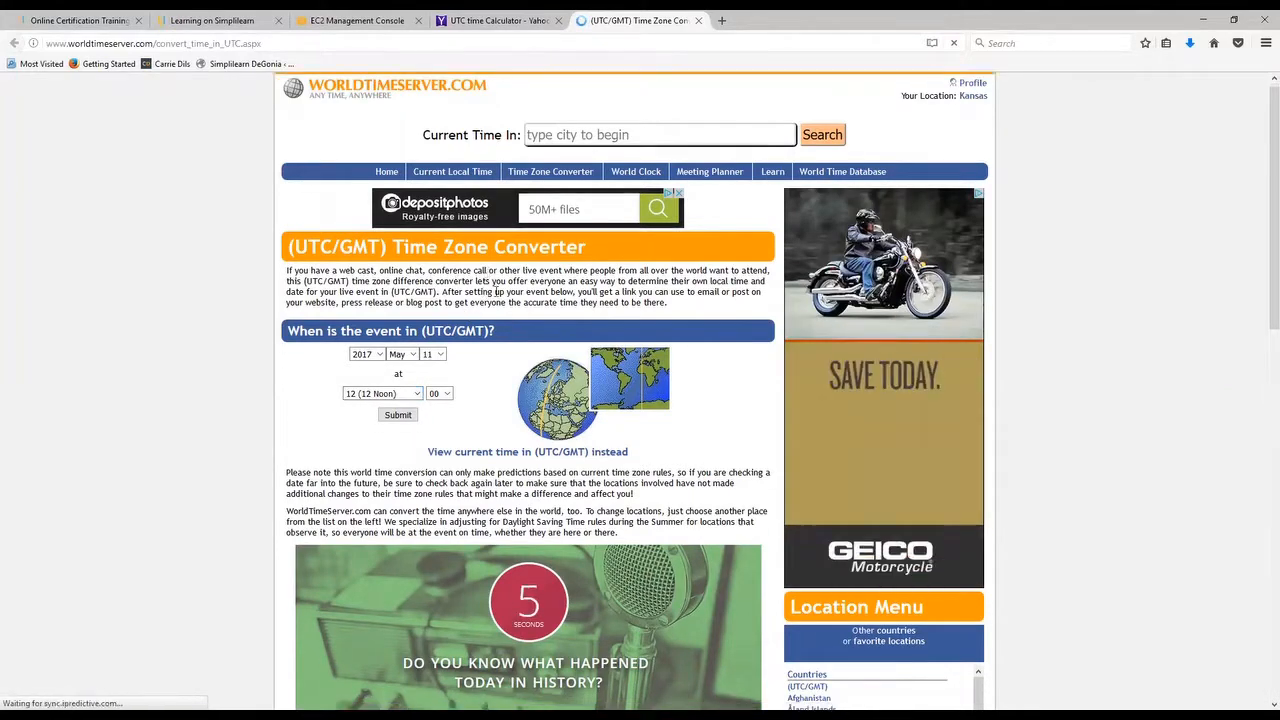
pyautogui.scroll(4, 450, 437)
pyautogui.scroll(2, 450, 437)
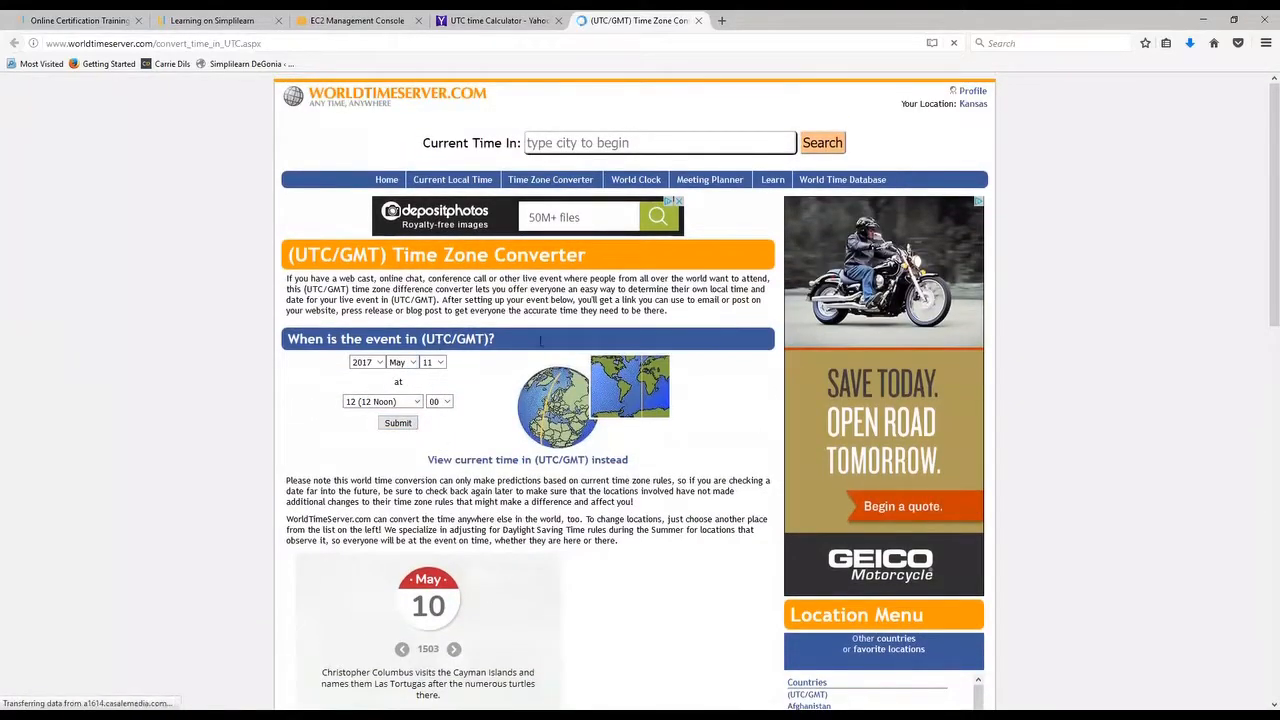
pyautogui.moveTo(397, 374); pyautogui.dragTo(406, 413)
pyautogui.click(409, 403)
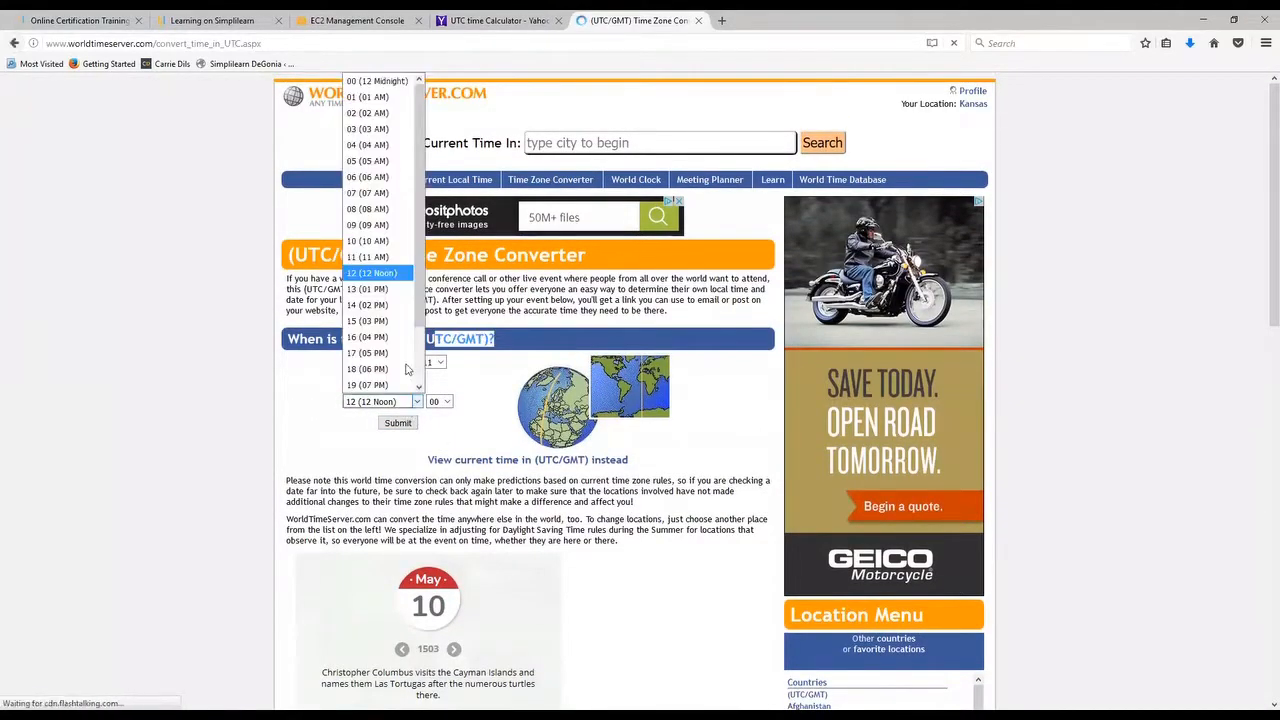
pyautogui.click(378, 274)
# Check the current UTC time, 2:22 AM on May 11, 2017, then return to the start date field.
pyautogui.click(564, 460)
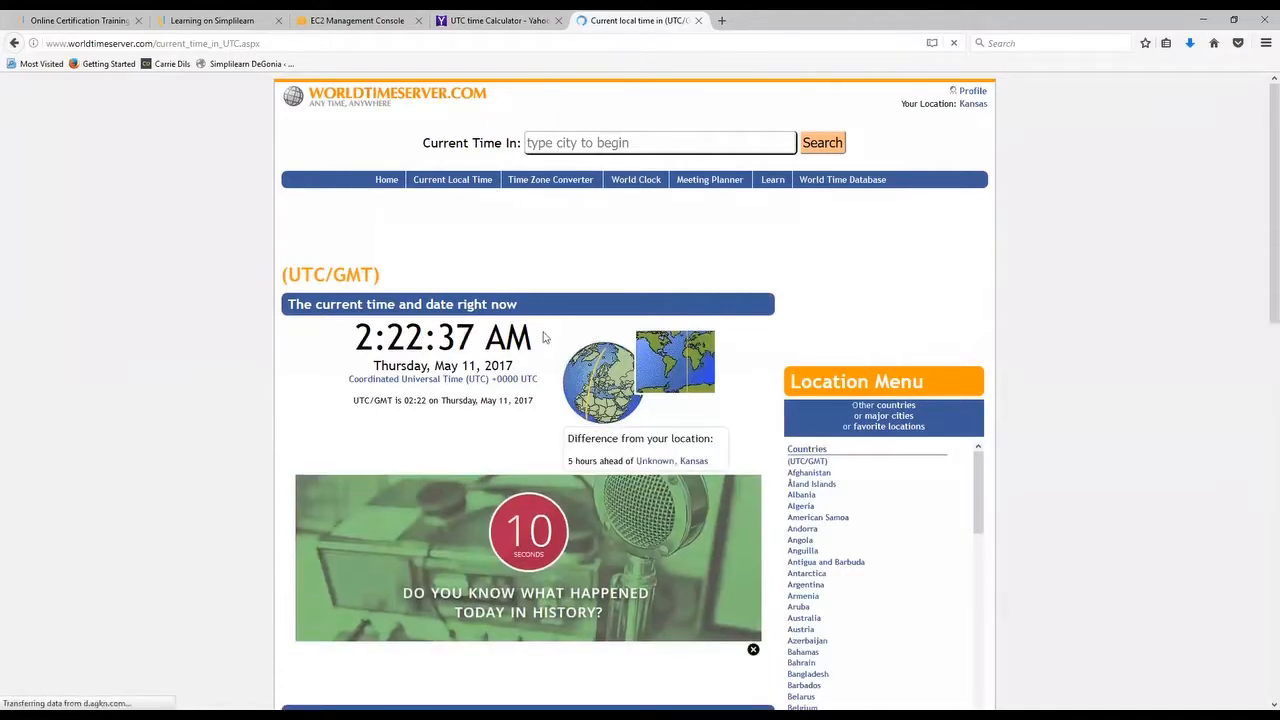
pyautogui.scroll(-3, 543, 338)
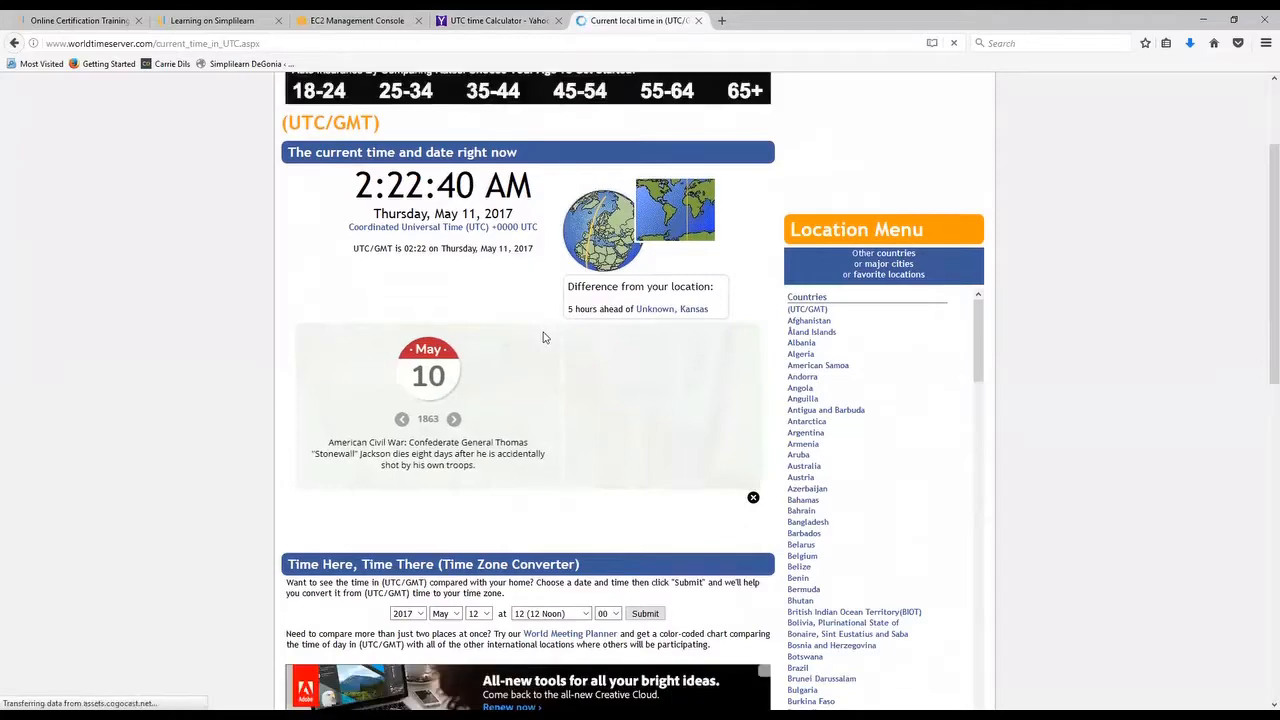
pyautogui.scroll(-3, 543, 338)
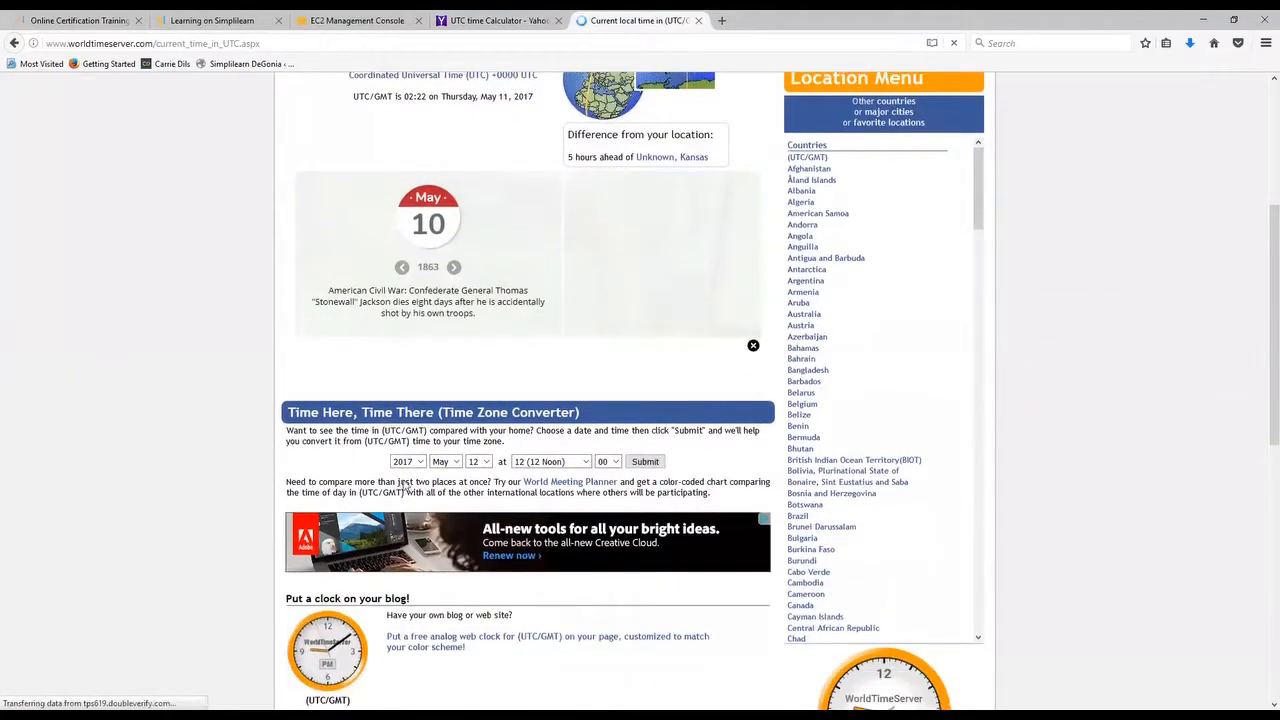
pyautogui.scroll(-5, 307, 474)
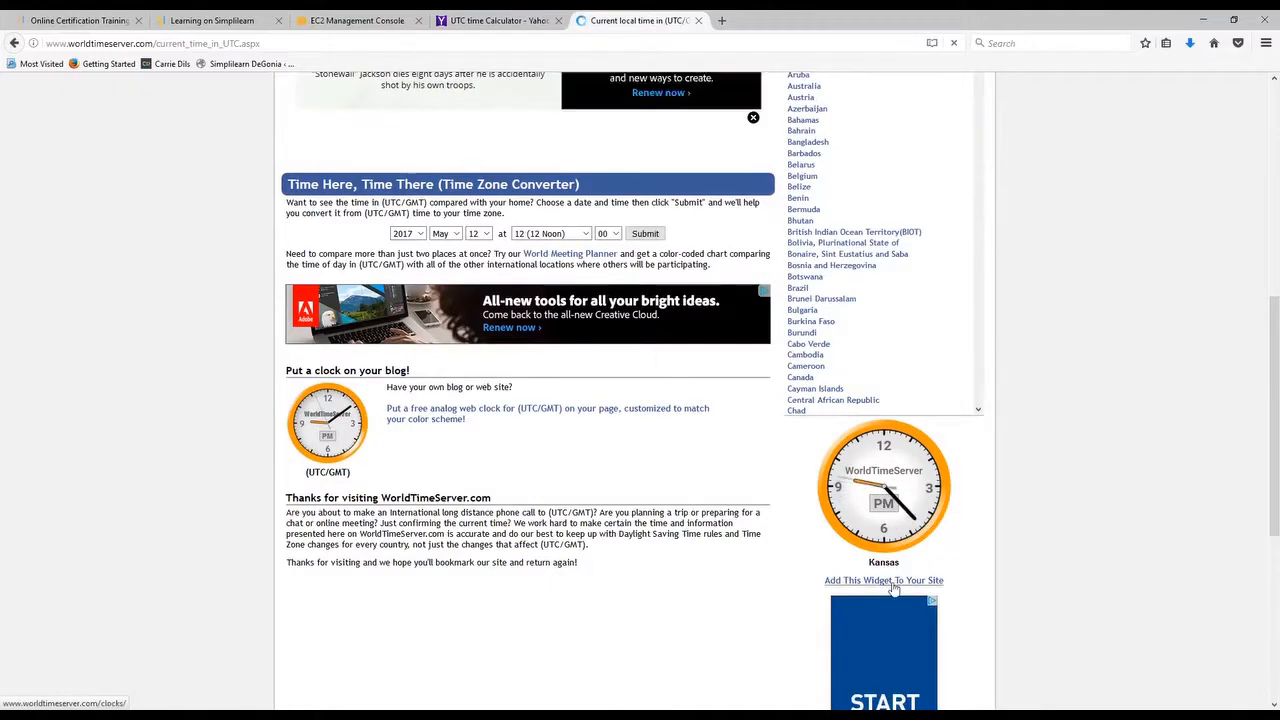
pyautogui.scroll(-7, 640, 450)
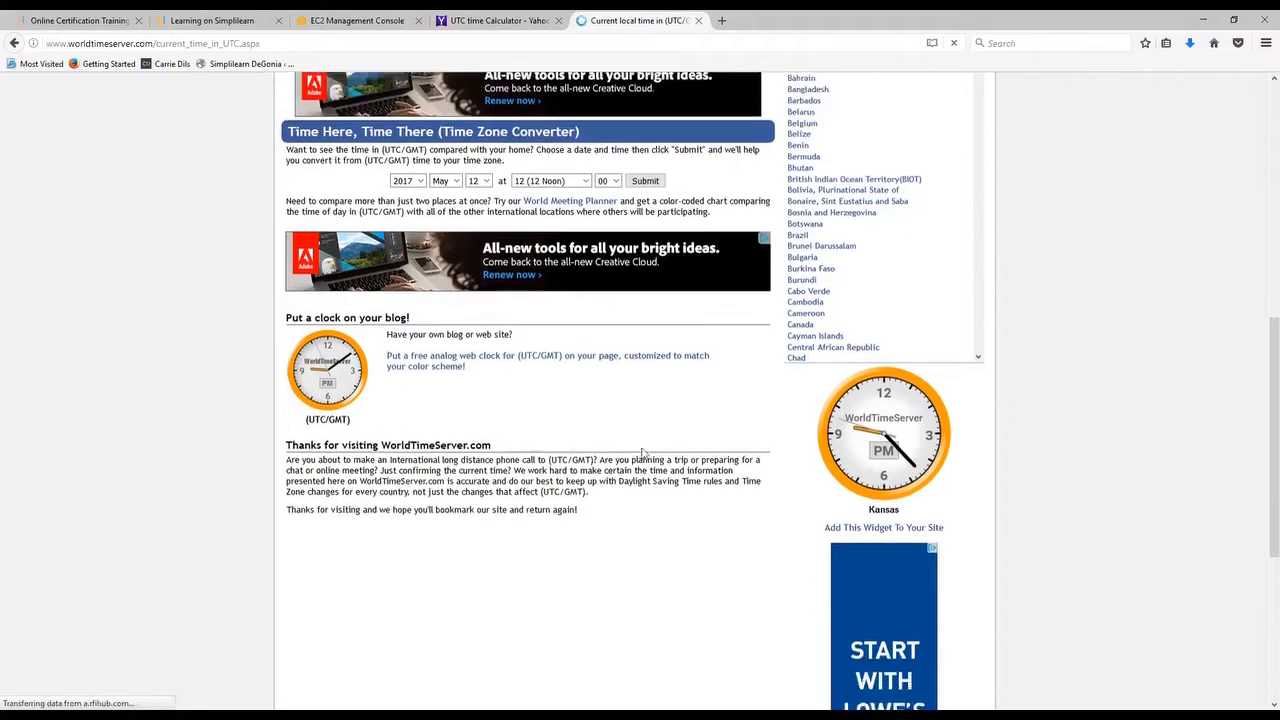
pyautogui.scroll(8, 633, 451)
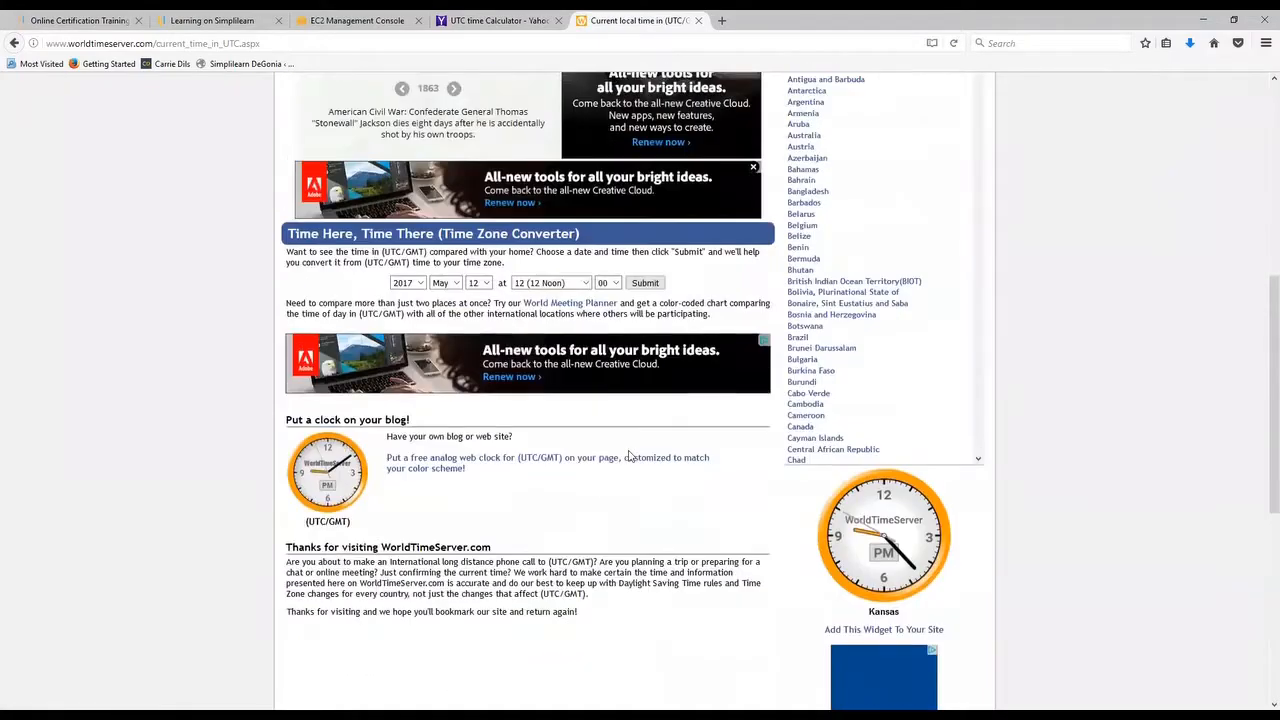
pyautogui.scroll(10, 629, 454)
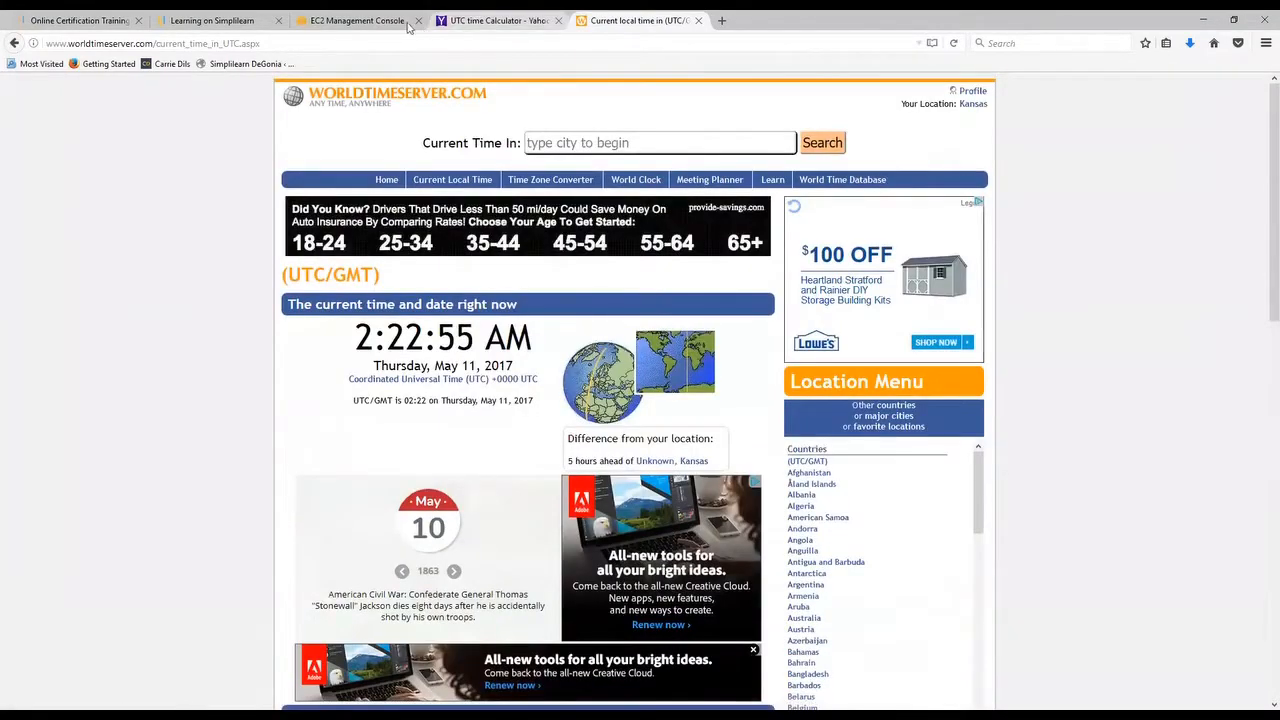
pyautogui.click(357, 20)
pyautogui.click(596, 482)
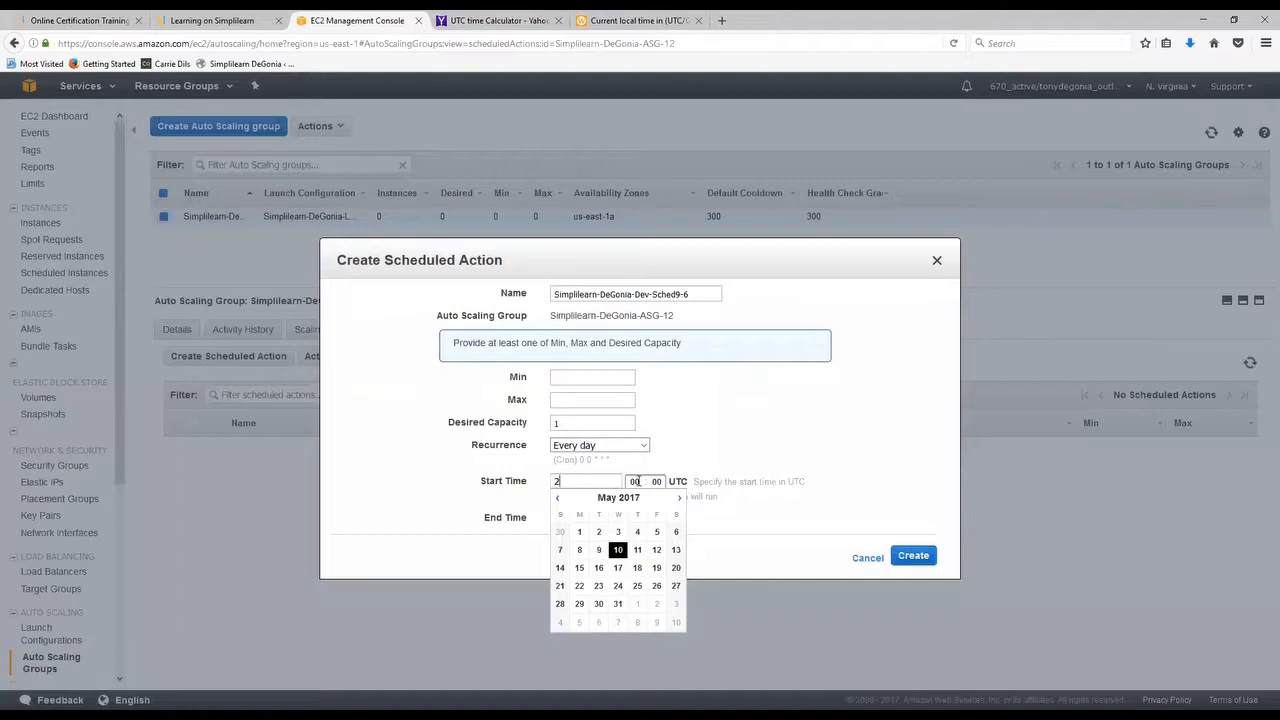
# Start Sched9-6 on 2017-05-11 at 6:00 UTC, fixing the past-time error, and create it.
pyautogui.click(638, 482)
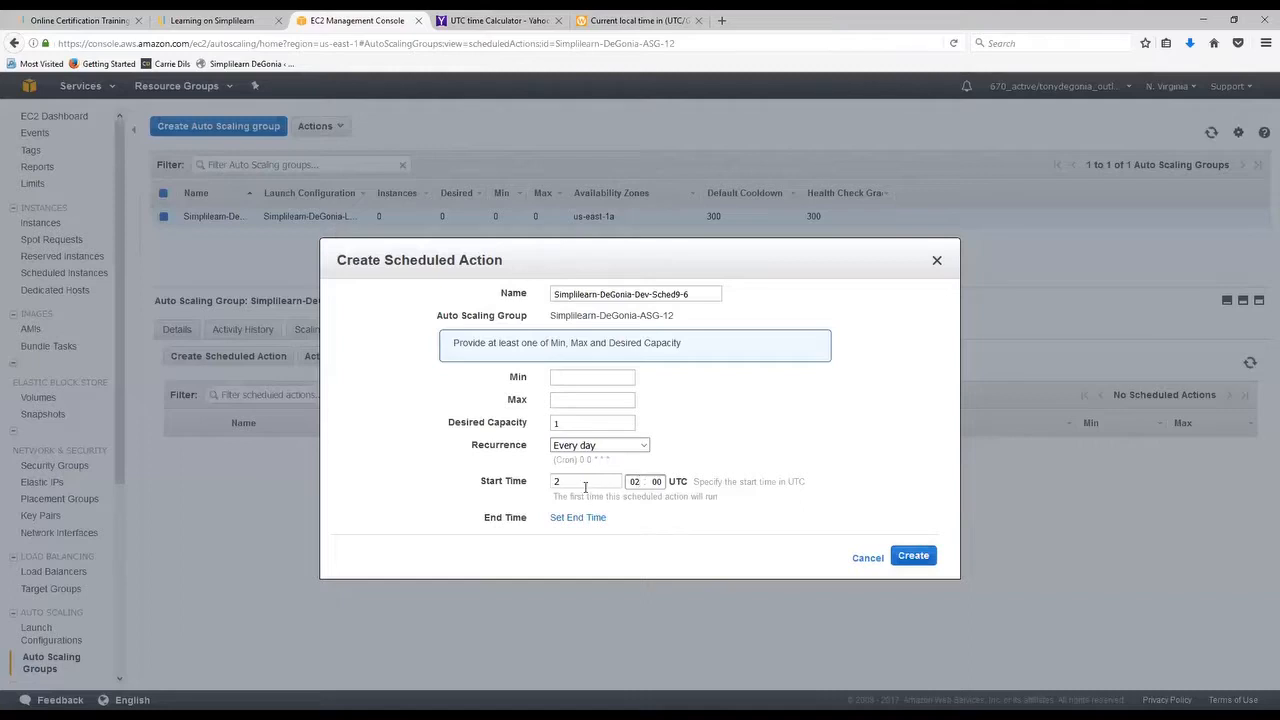
pyautogui.click(584, 485)
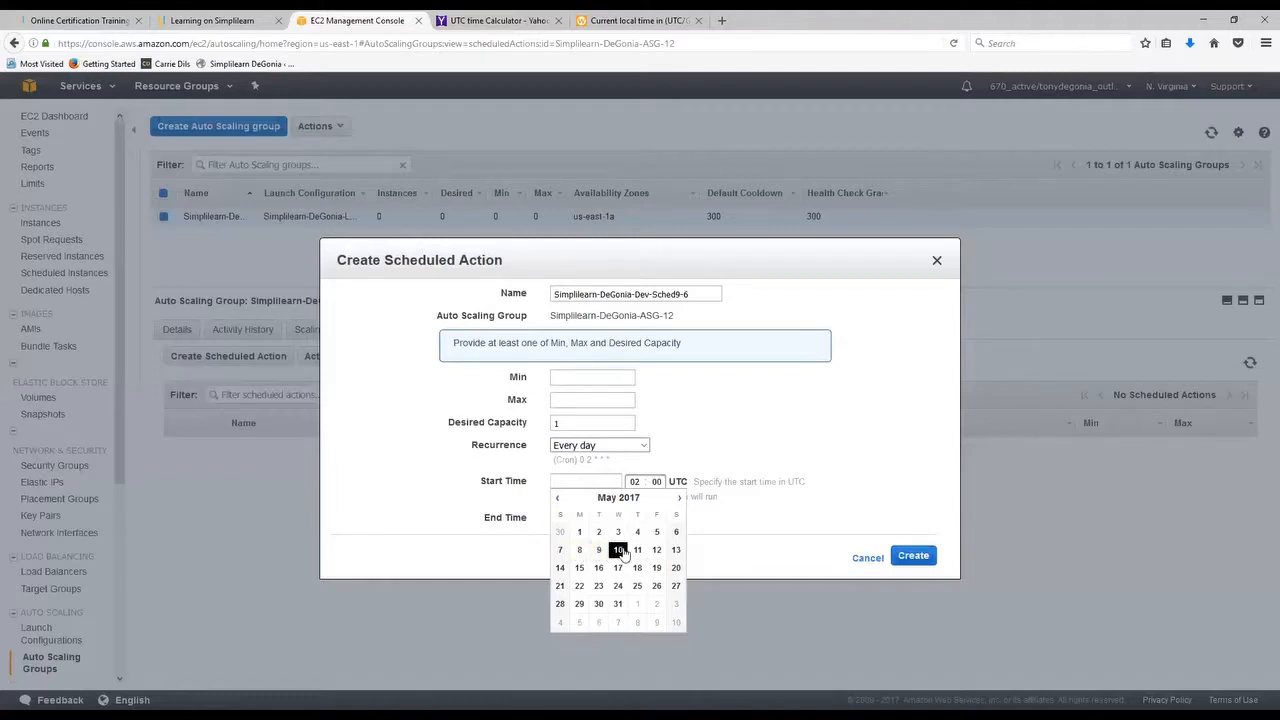
pyautogui.click(637, 550)
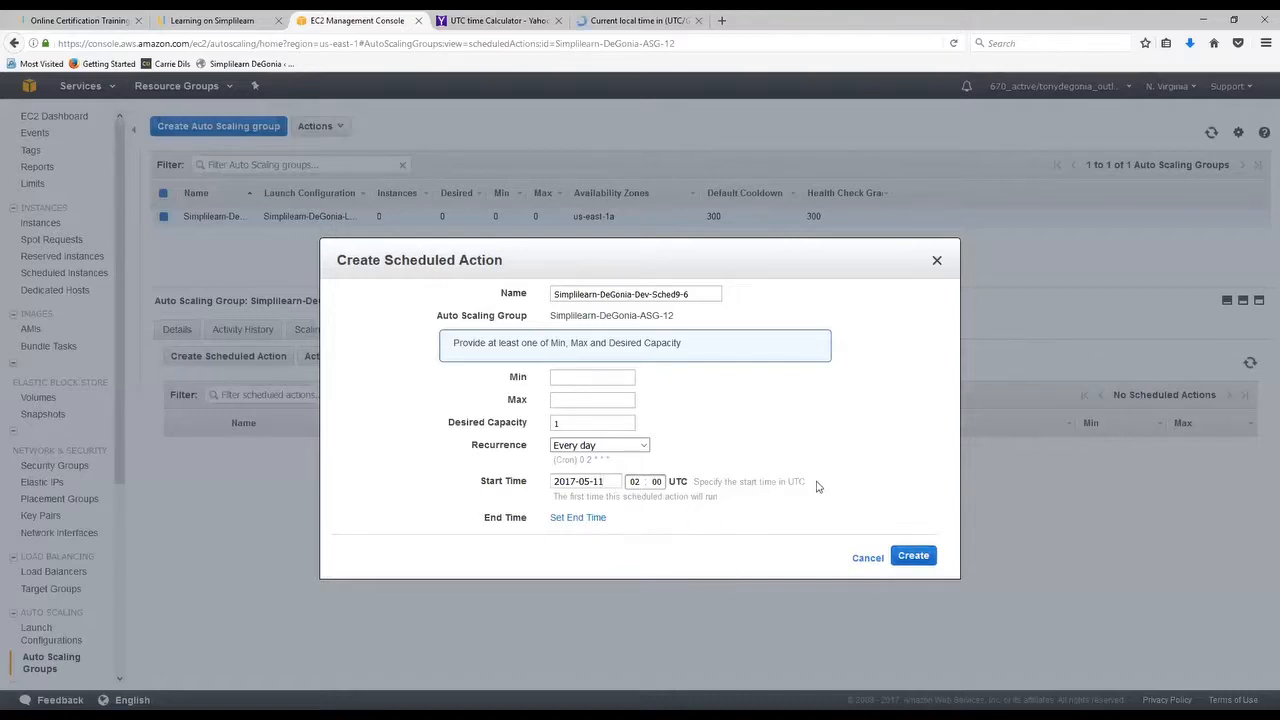
pyautogui.click(918, 557)
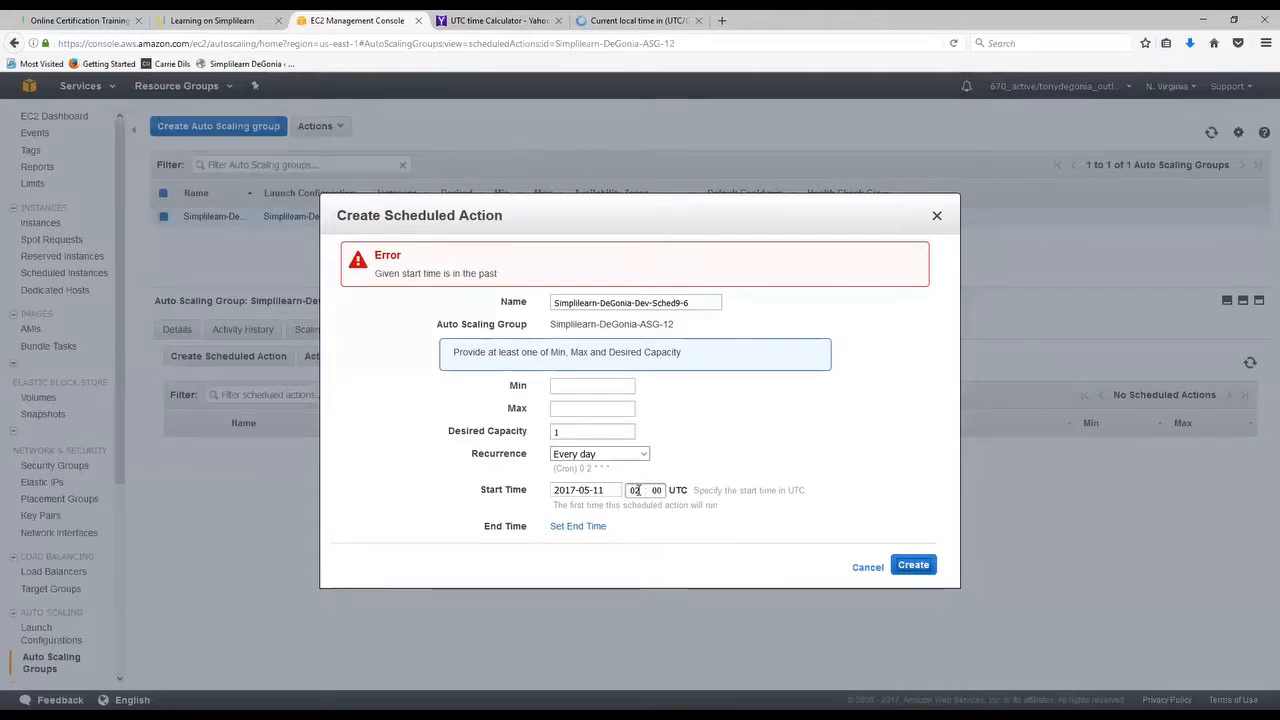
pyautogui.doubleClick(636, 490)
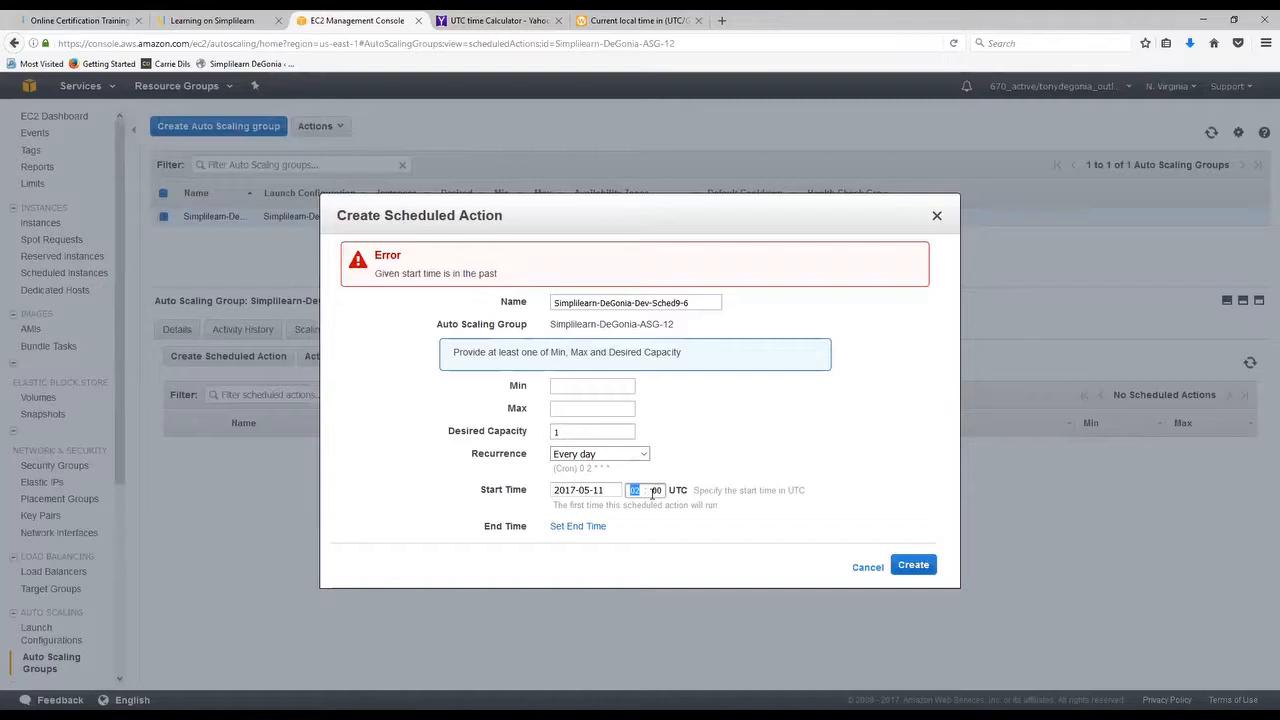
pyautogui.click(914, 566)
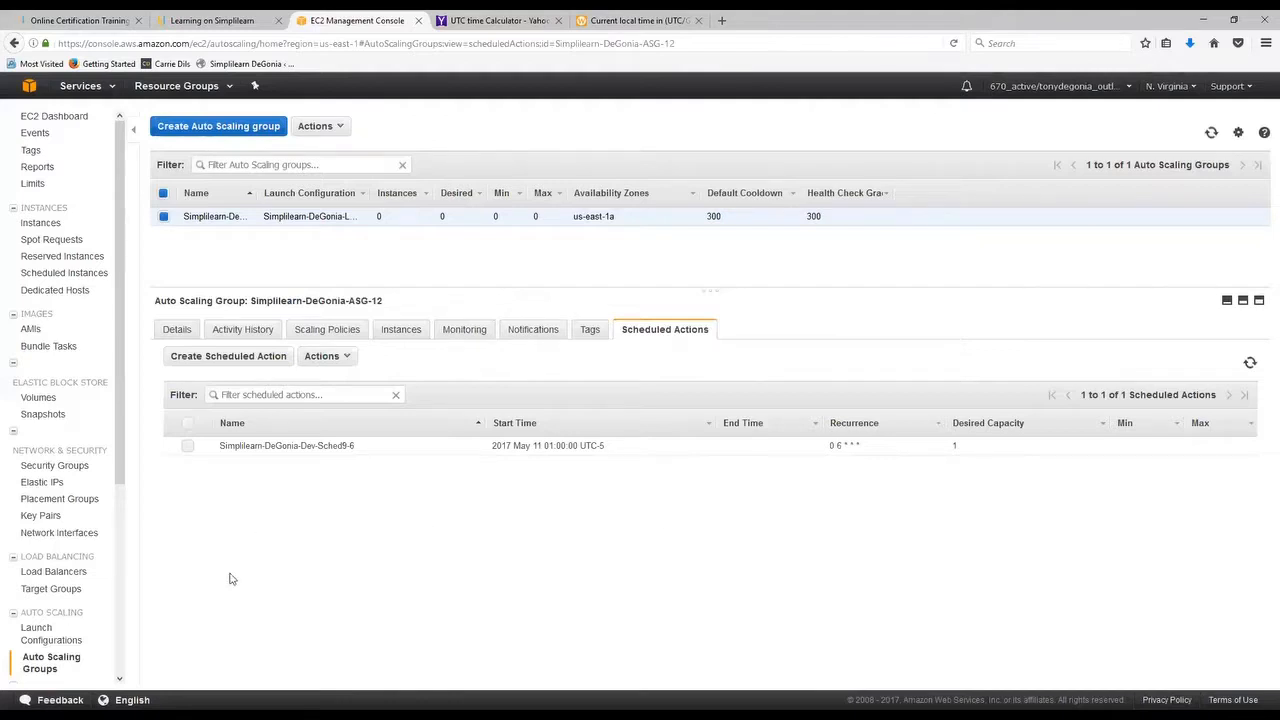
# Start another scheduled action named Simplilearn-DeGonia-Dev-Sched-6pm, built from the copied group name.
pyautogui.click(230, 358)
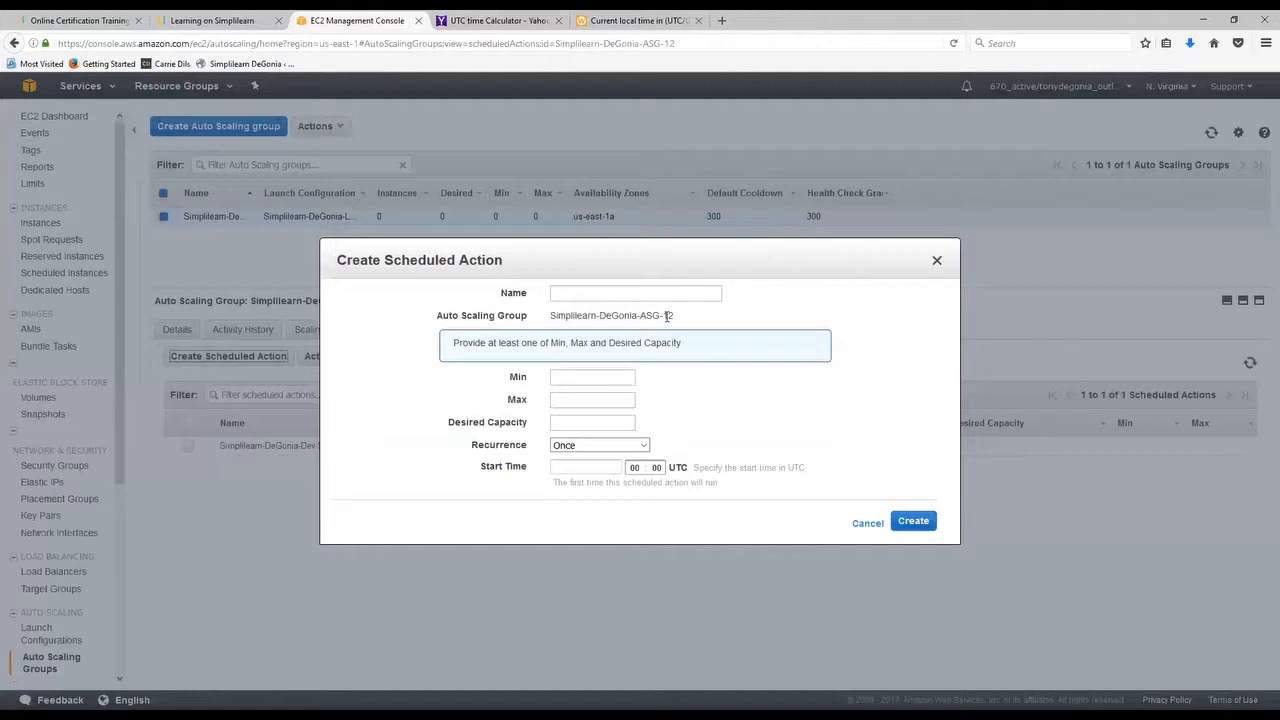
pyautogui.moveTo(546, 324)
pyautogui.mouseDown()
pyautogui.moveTo(686, 328)
pyautogui.moveTo(680, 300)
pyautogui.moveTo(679, 319)
pyautogui.moveTo(566, 330)
pyautogui.moveTo(564, 317)
pyautogui.mouseUp()
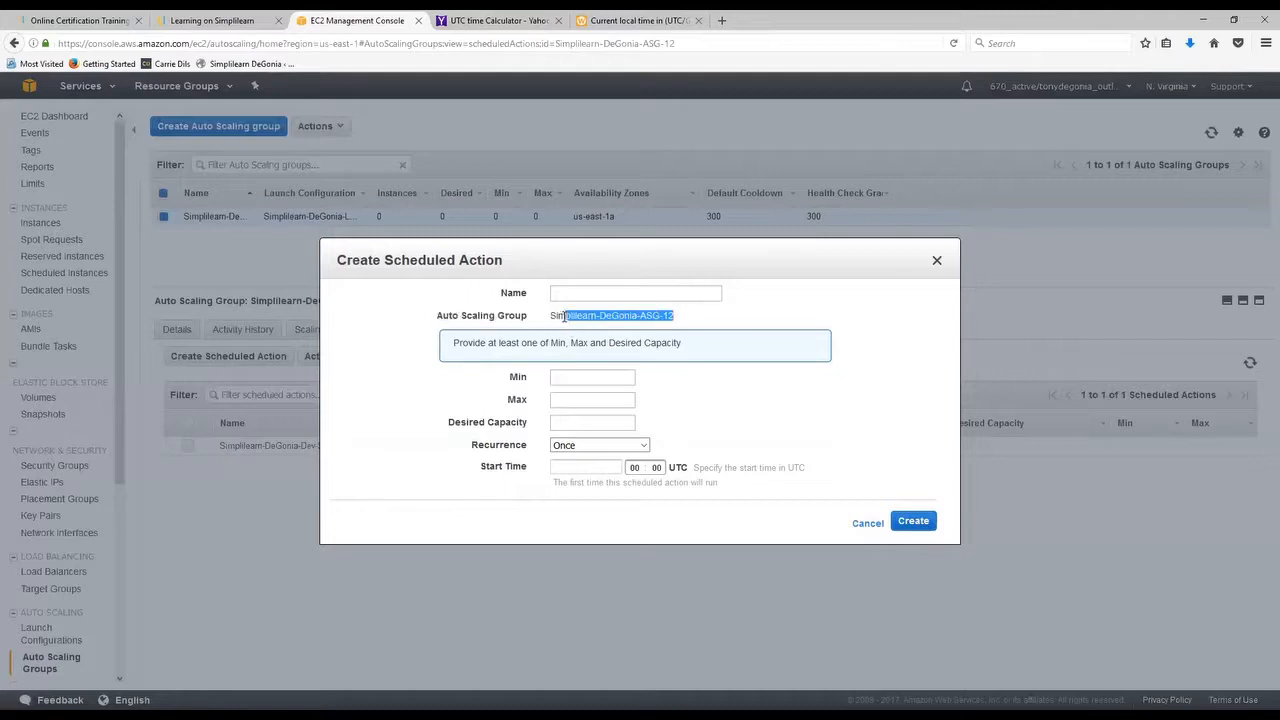
pyautogui.hotkey('ctrl', 'c')
pyautogui.click(586, 293)
pyautogui.hotkey('ctrl', 'v')
pyautogui.moveTo(634, 294); pyautogui.dragTo(689, 294)
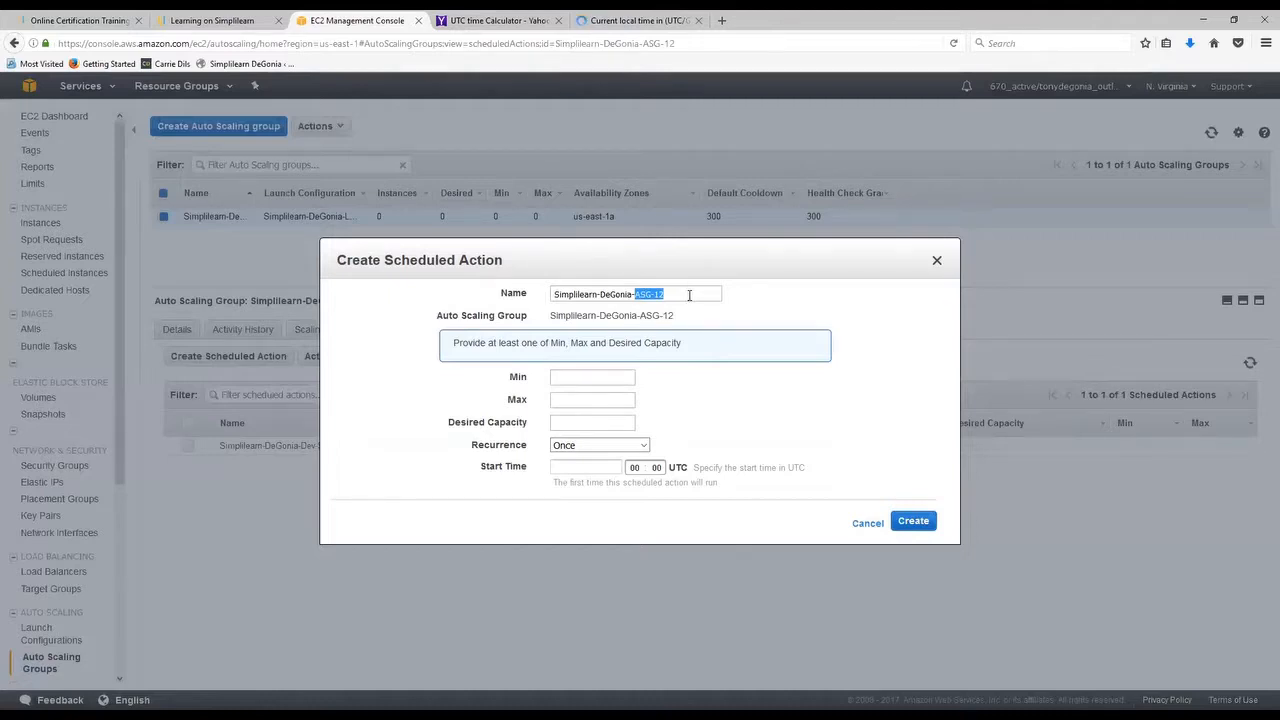
pyautogui.write('Dev-Sched-6pm')
# Give it desired capacity 0, daily recurrence, start 2017-05-11 at 15:00 UTC, and create it.
pyautogui.click(598, 445)
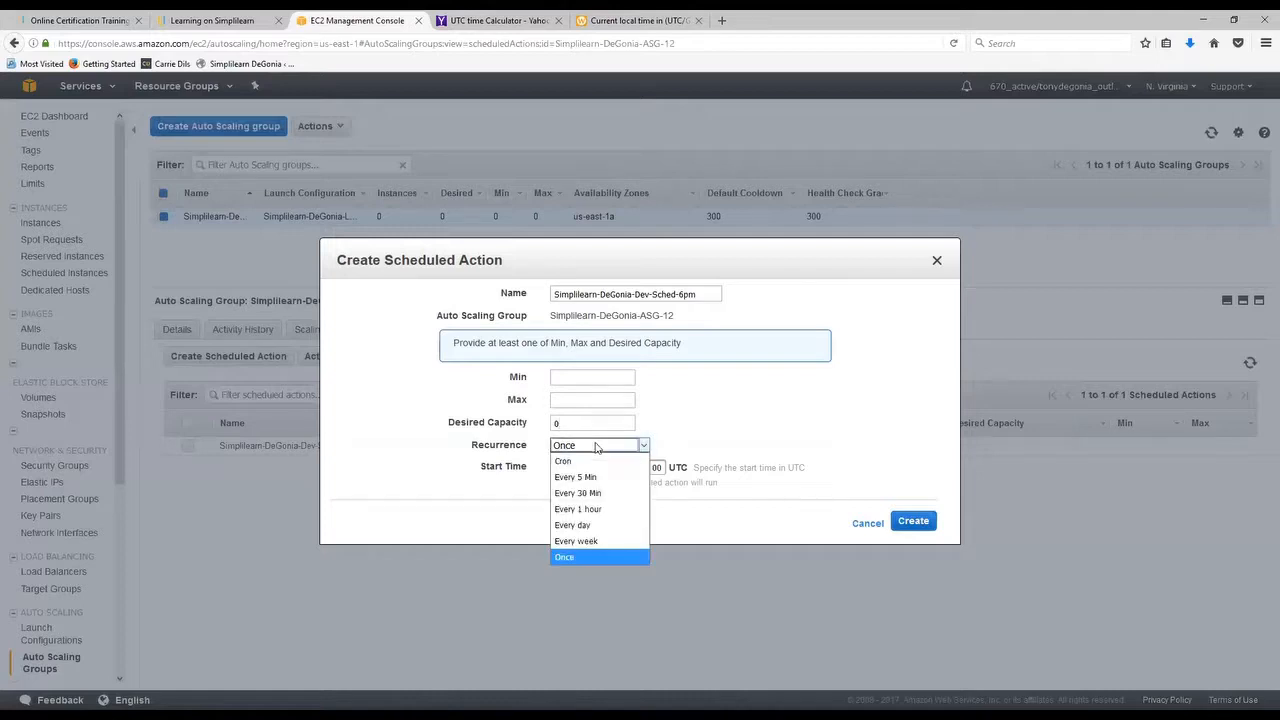
pyautogui.click(575, 525)
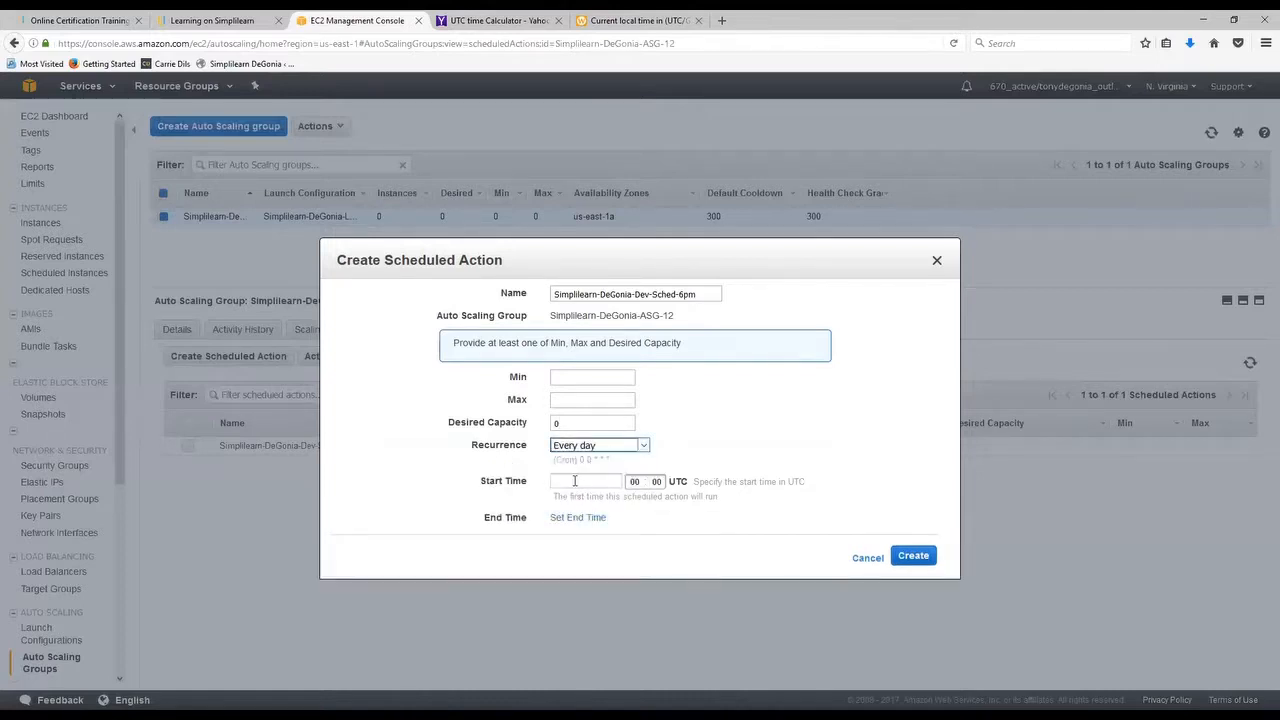
pyautogui.click(575, 481)
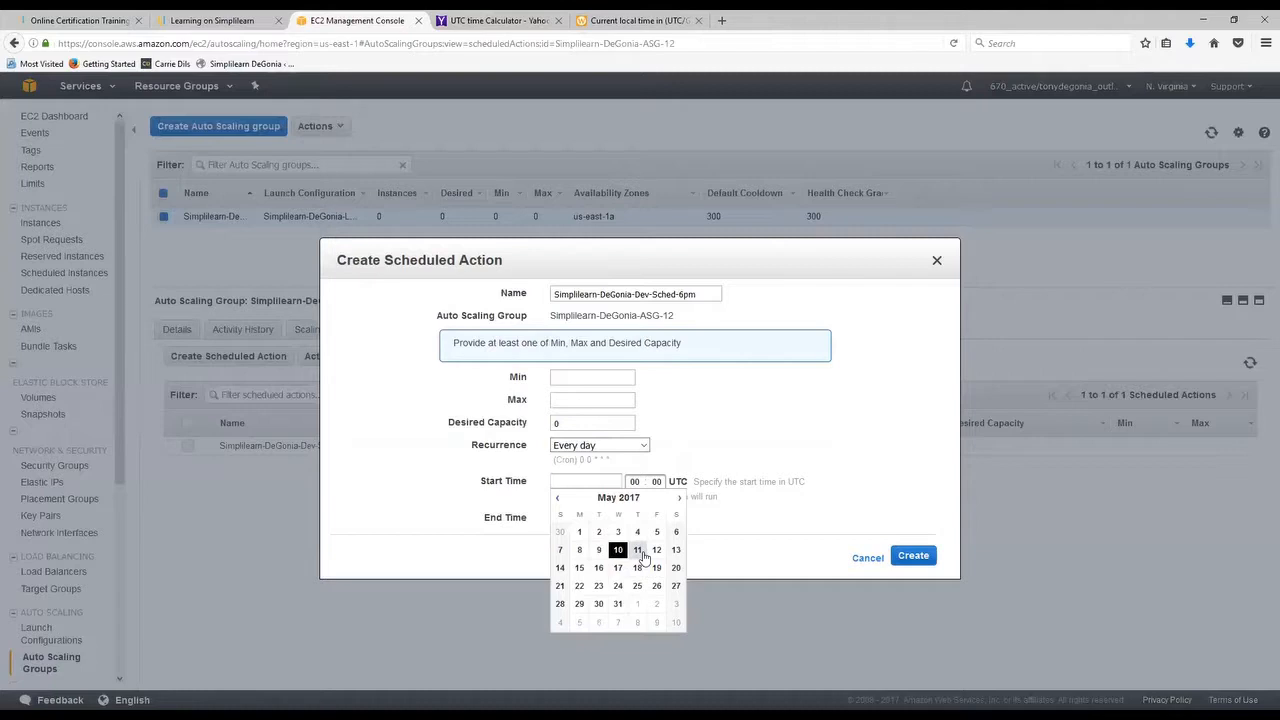
pyautogui.click(638, 551)
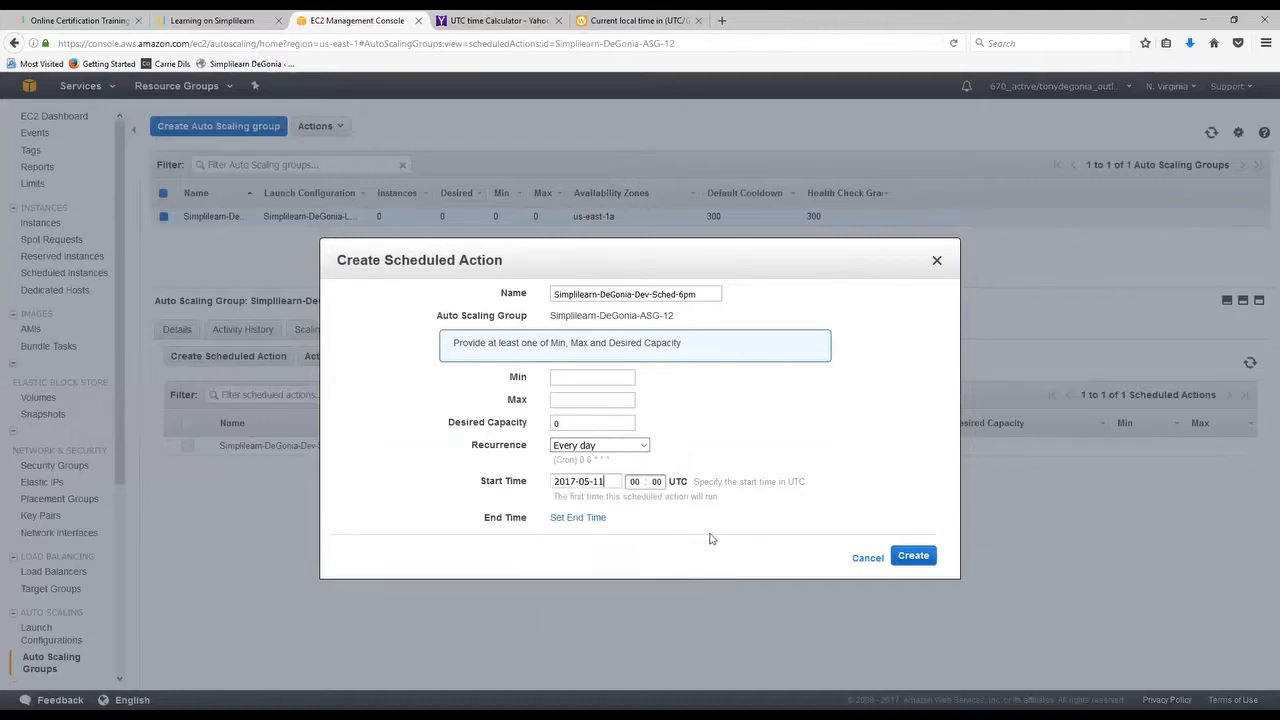
pyautogui.moveTo(688, 268)
pyautogui.mouseDown()
pyautogui.moveTo(948, 288)
pyautogui.moveTo(701, 265)
pyautogui.mouseUp()
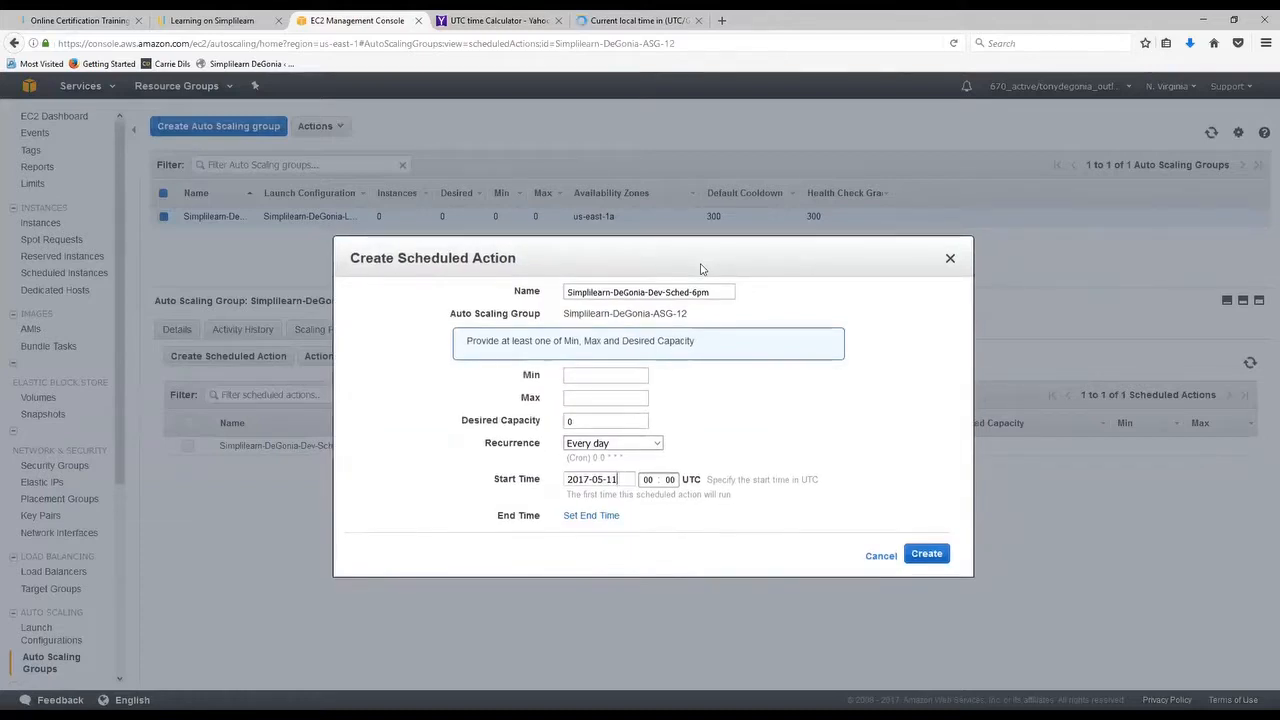
pyautogui.click(647, 479)
pyautogui.press('BackSpace')
pyautogui.click(727, 570)
pyautogui.click(927, 555)
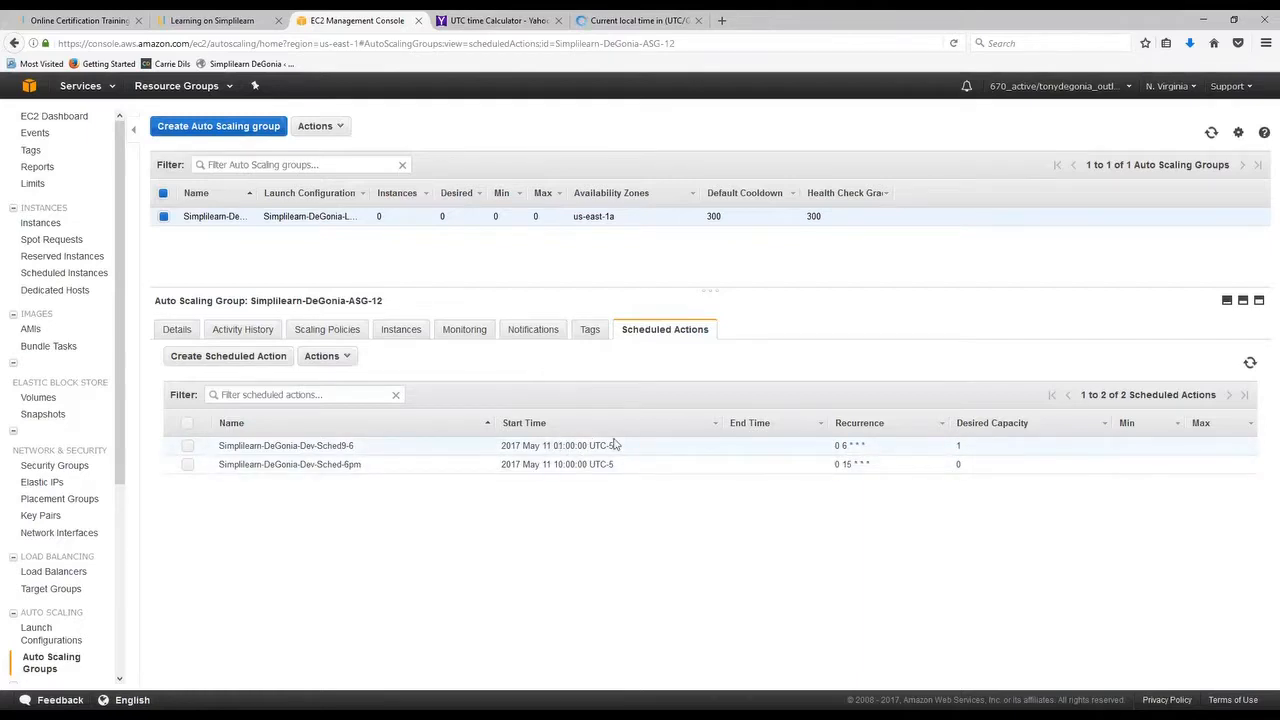
# Review the two actions' start hours and the 6pm action's desired capacity of 0.
pyautogui.click(843, 447)
pyautogui.doubleClick(845, 463)
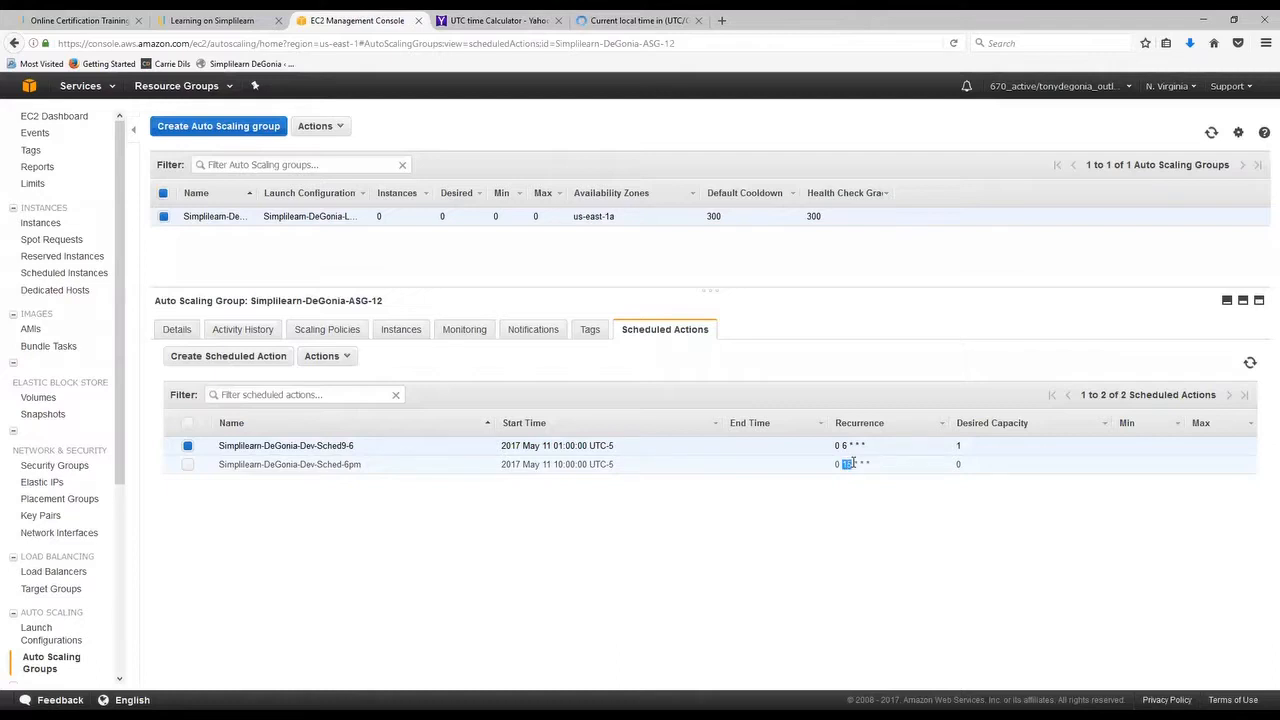
pyautogui.click(956, 467)
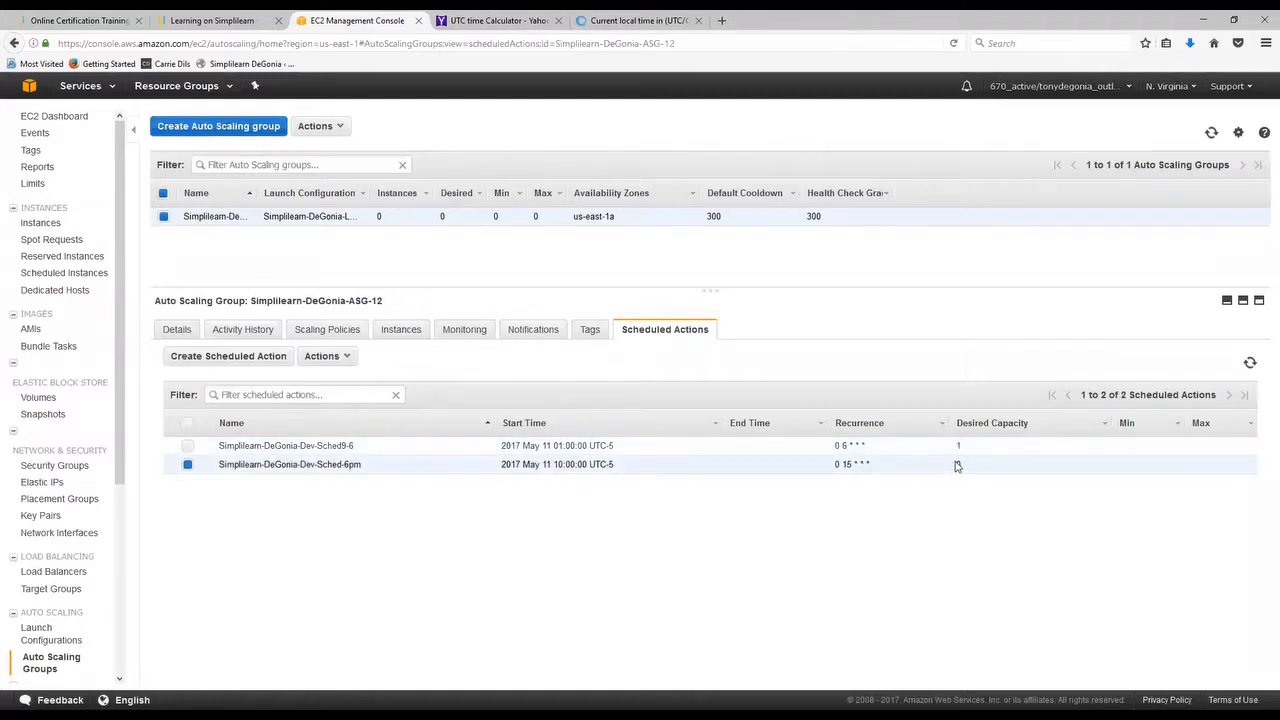
pyautogui.click(957, 447)
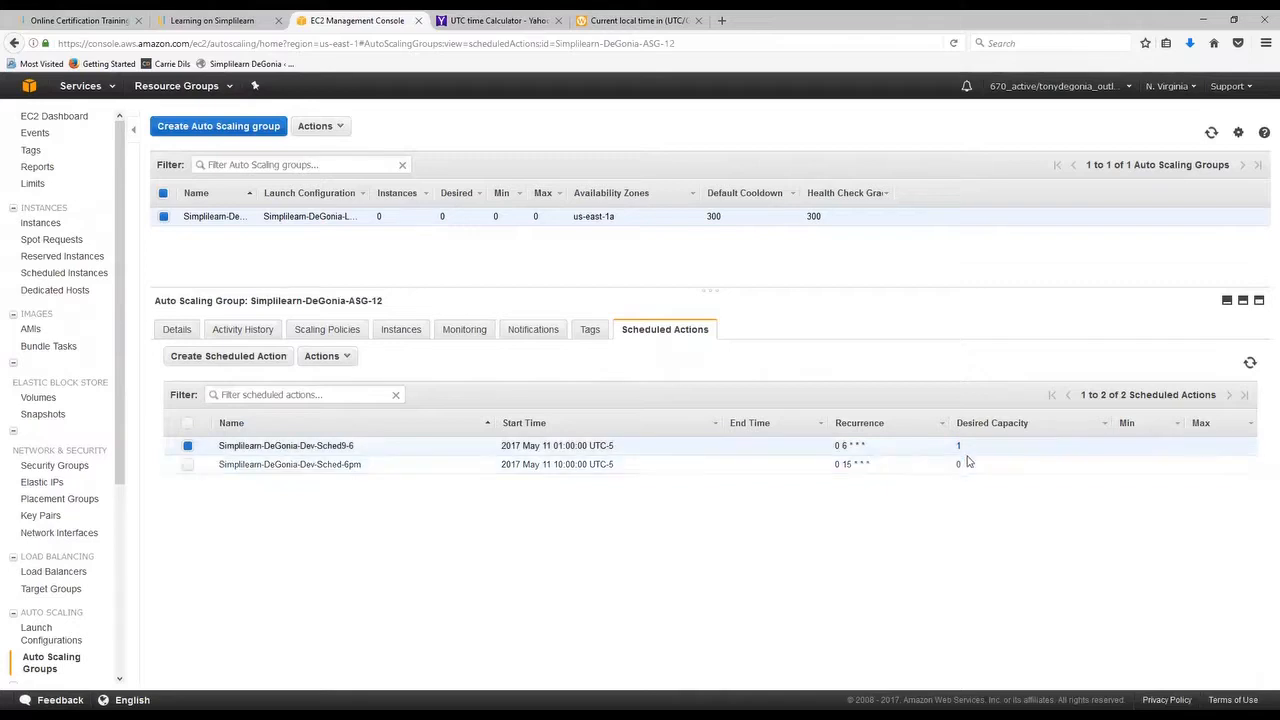
pyautogui.doubleClick(957, 465)
pyautogui.click(955, 468)
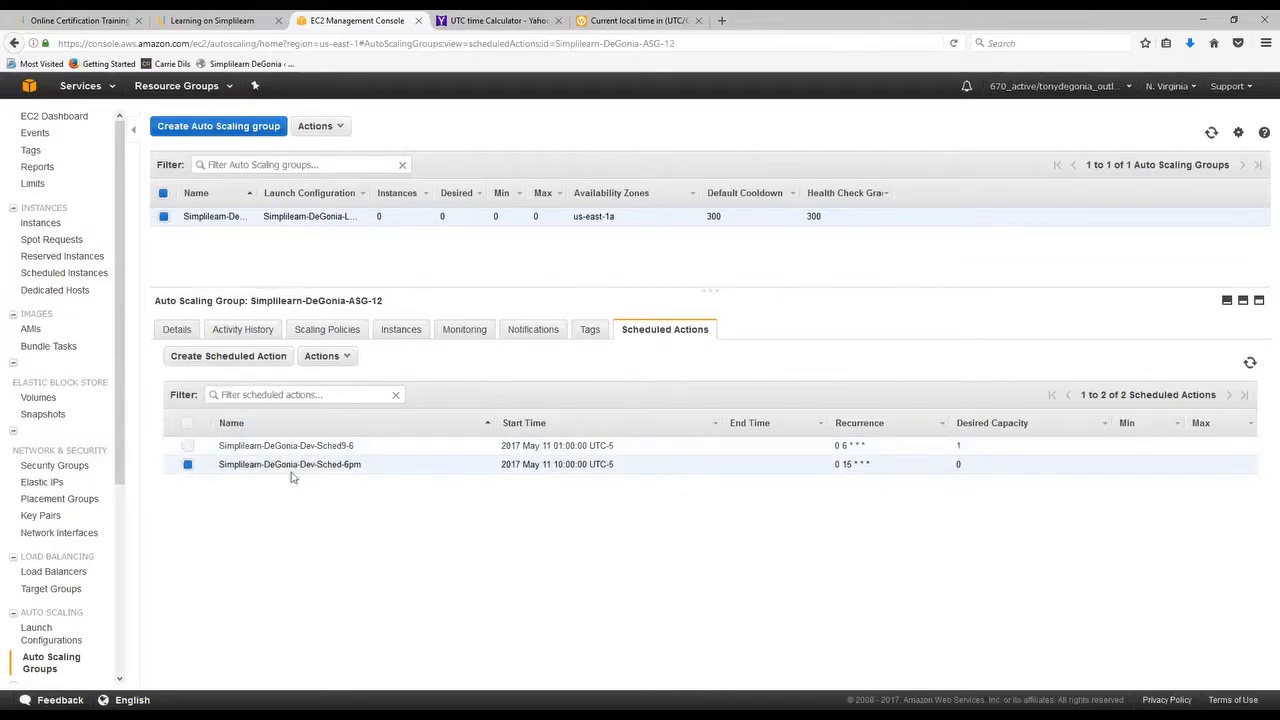
# Select both scheduled actions and delete them.
pyautogui.click(188, 426)
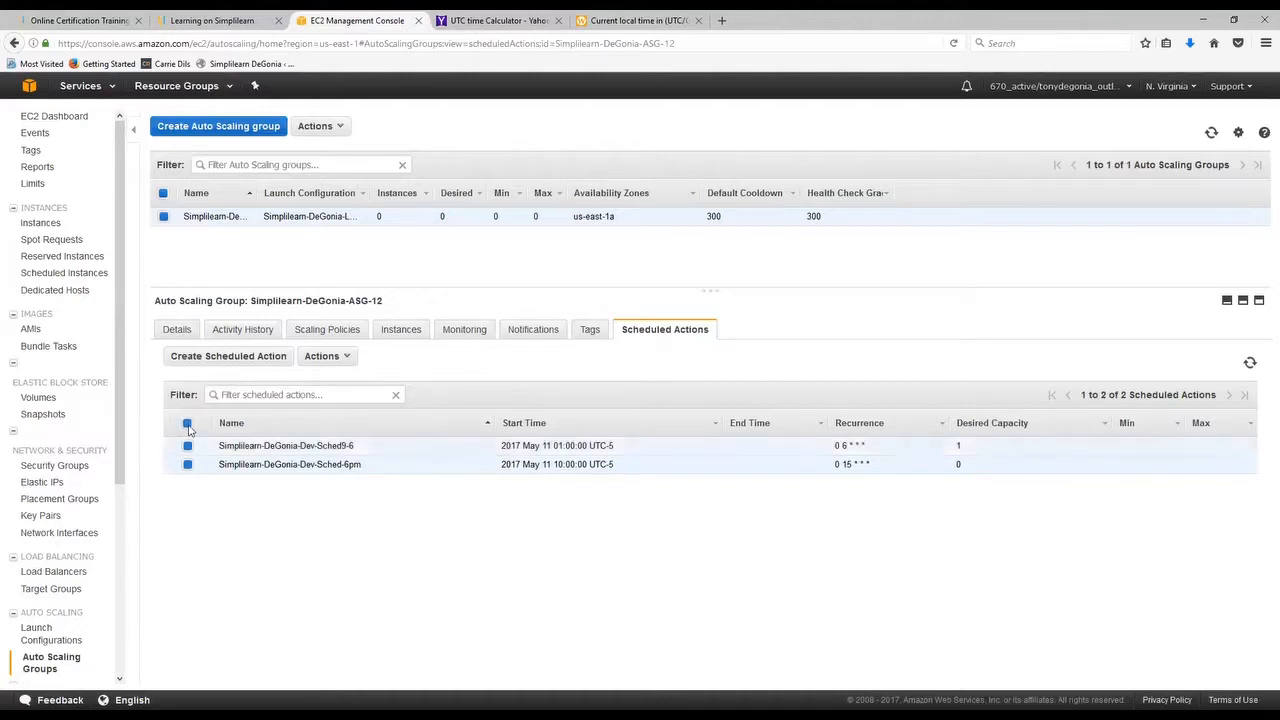
pyautogui.click(324, 356)
pyautogui.click(323, 399)
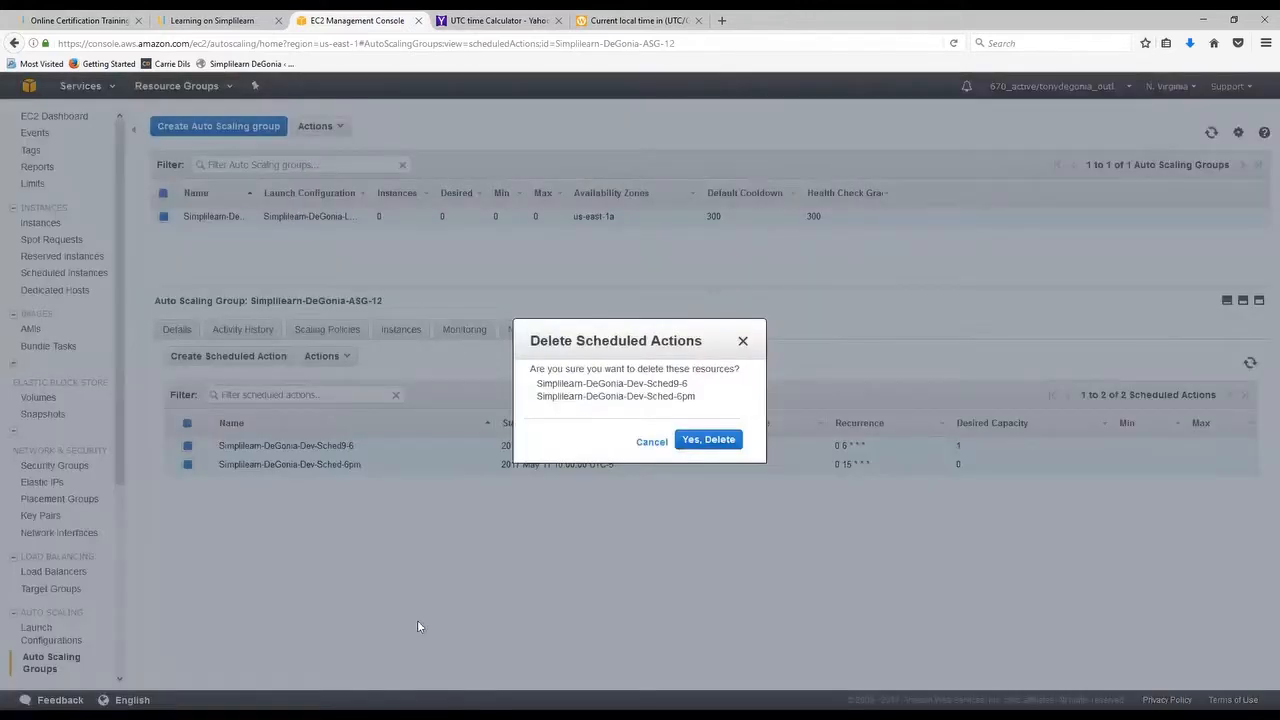
pyautogui.click(711, 440)
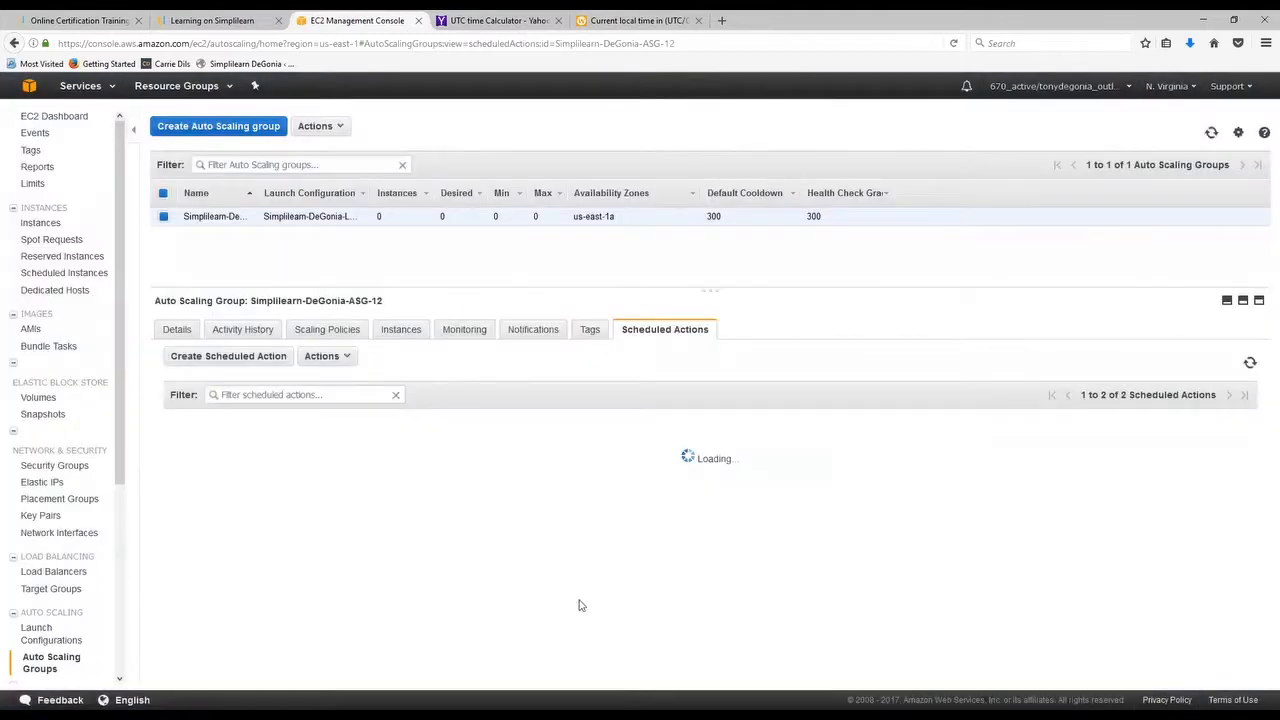
# Start a new scheduled action named Simplilearn-DeGonia-Turnon-Now with desired capacity 1.
pyautogui.click(238, 357)
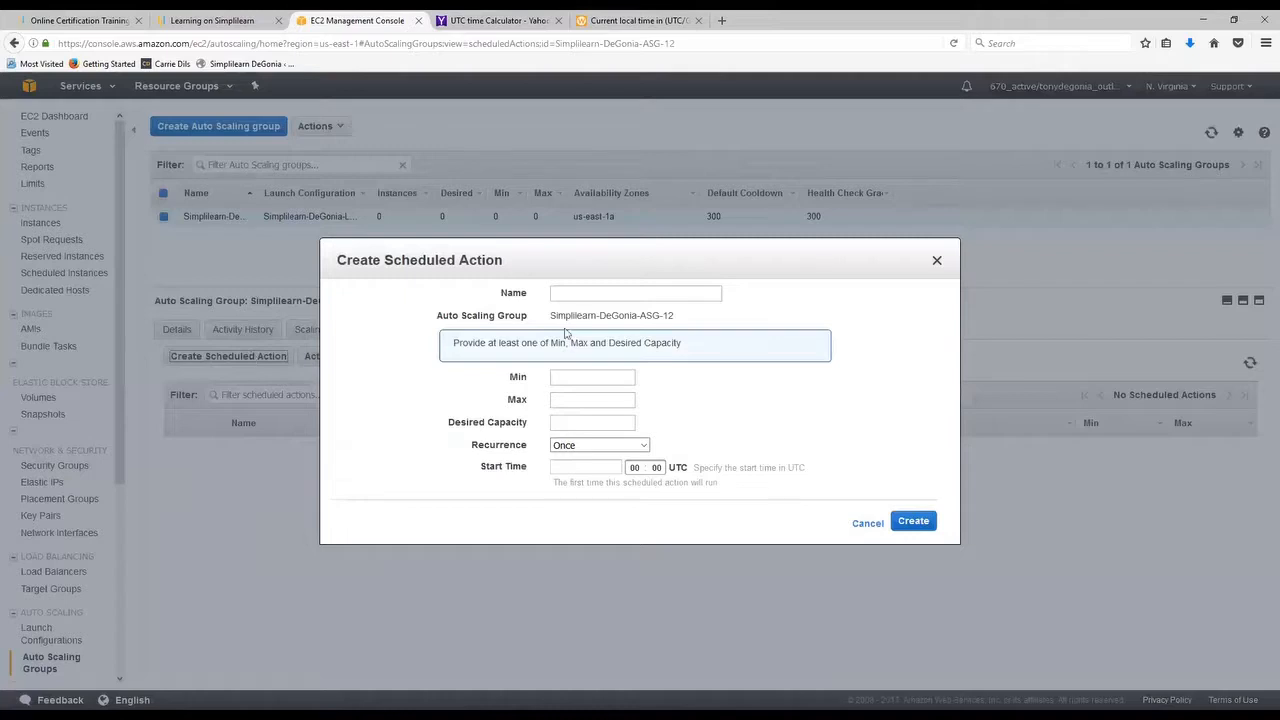
pyautogui.click(598, 293)
pyautogui.click(588, 446)
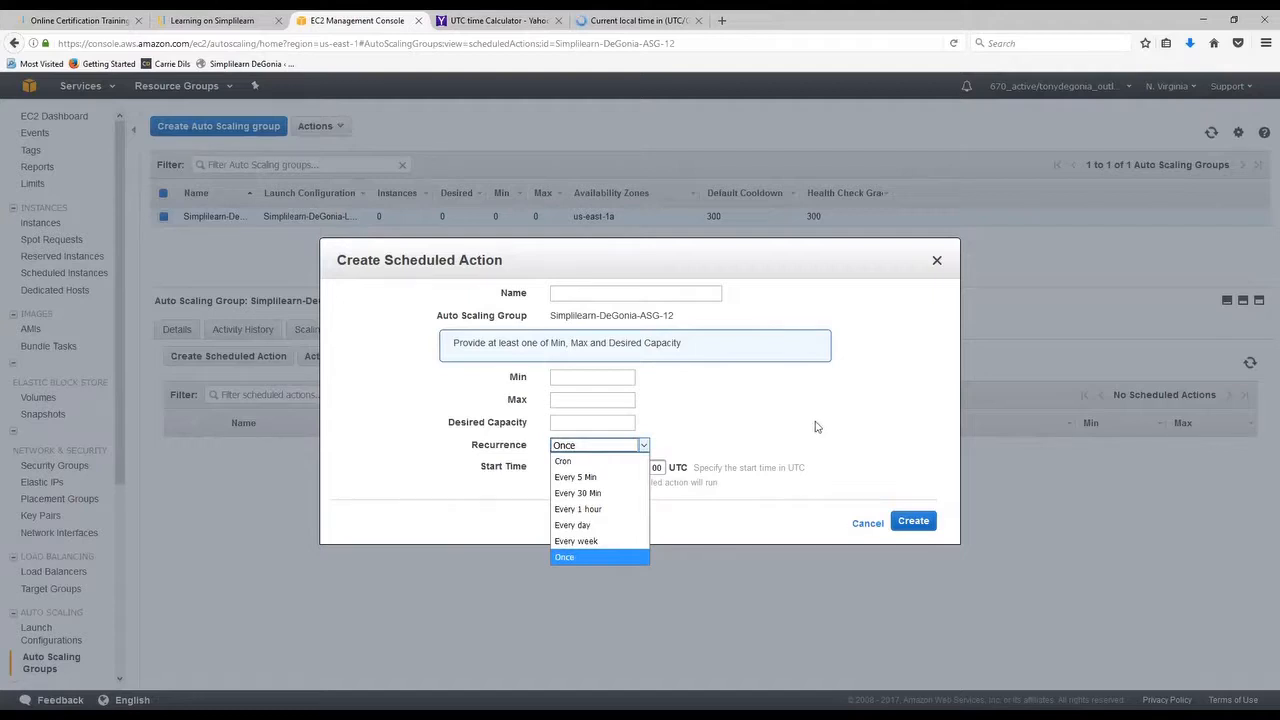
pyautogui.click(632, 293)
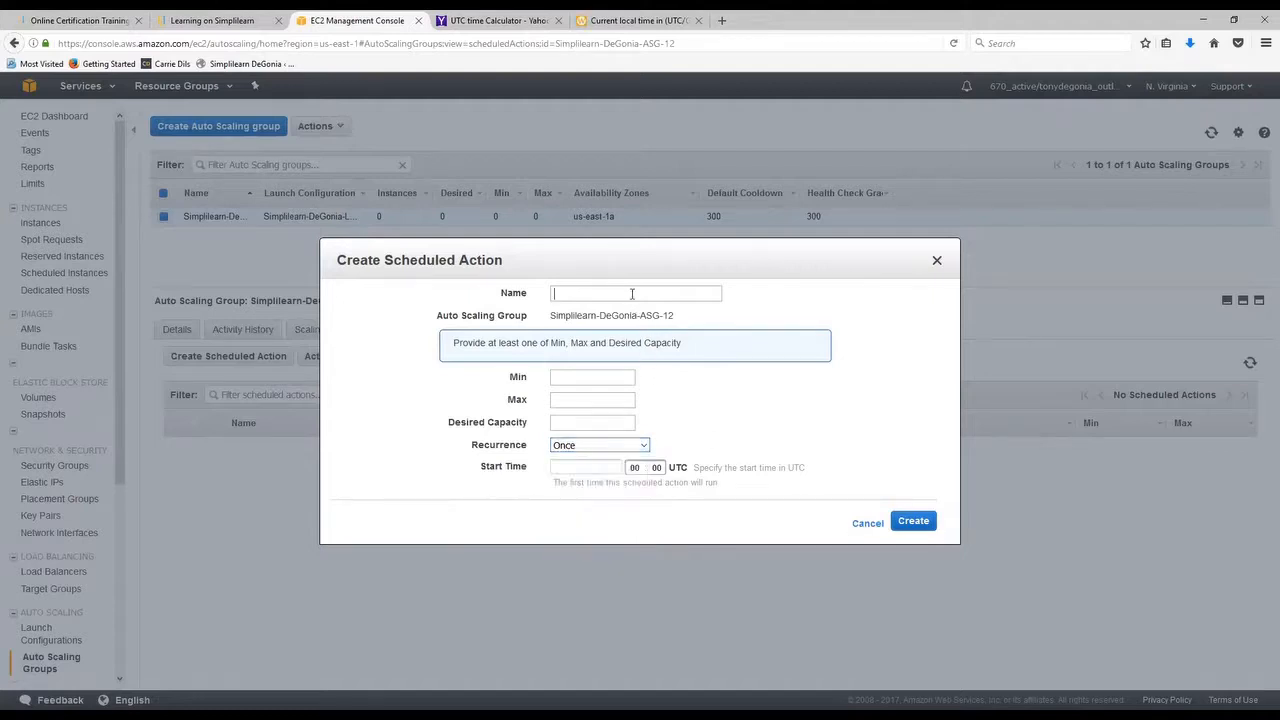
pyautogui.write('Simplilearn-DeGonia')
pyautogui.write('-Turnon-Now')
pyautogui.click(558, 423)
pyautogui.write('1')
# Keep recurrence as Once and set the start date to May 11, 2017.
pyautogui.click(577, 447)
pyautogui.click(577, 452)
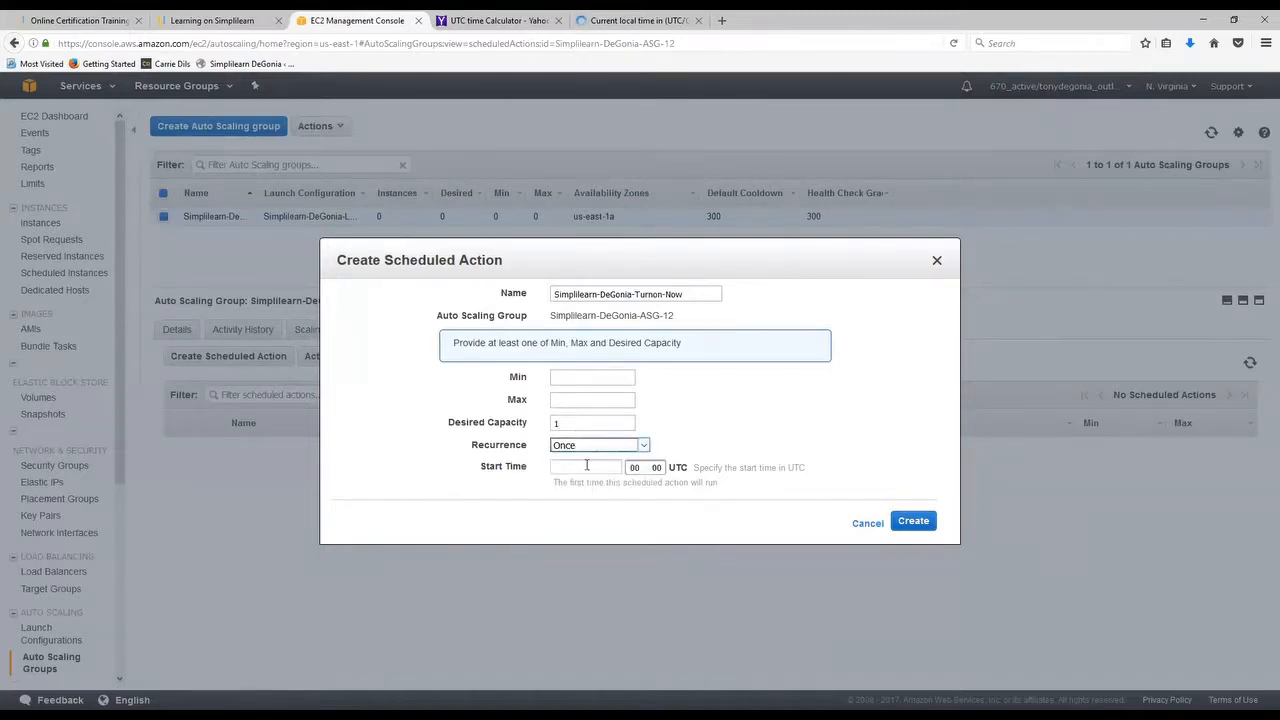
pyautogui.click(587, 466)
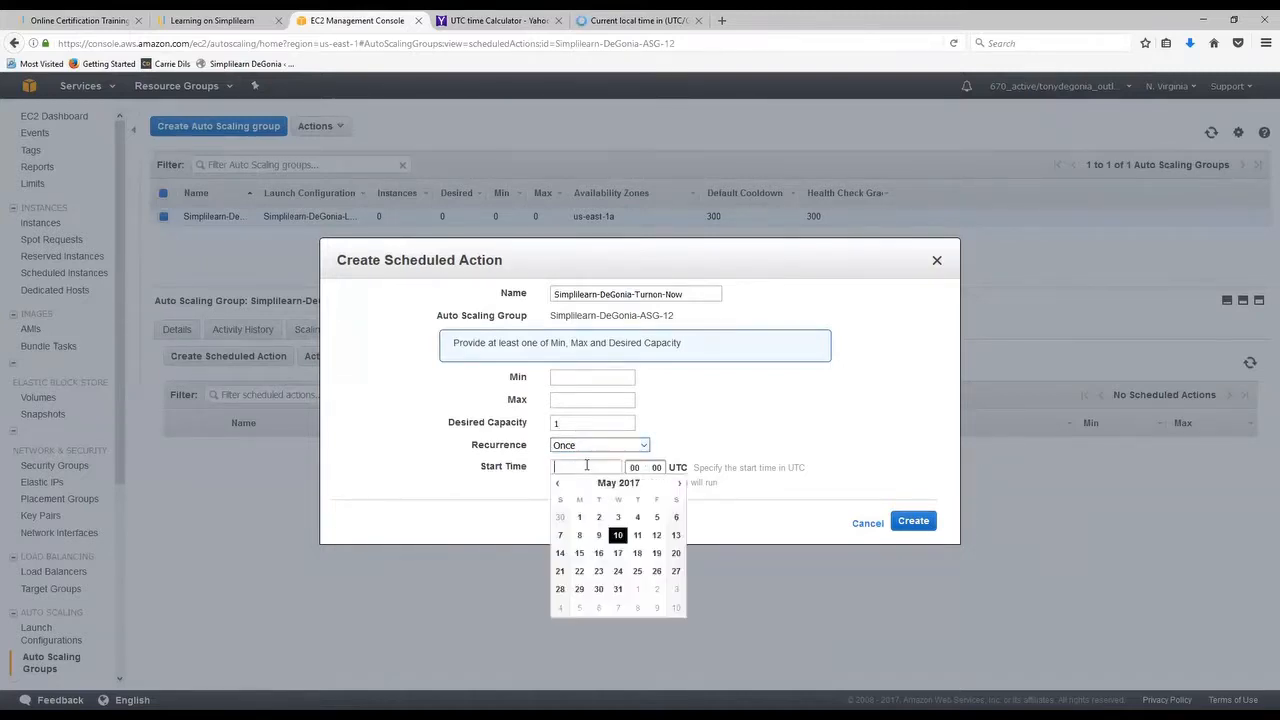
pyautogui.click(637, 536)
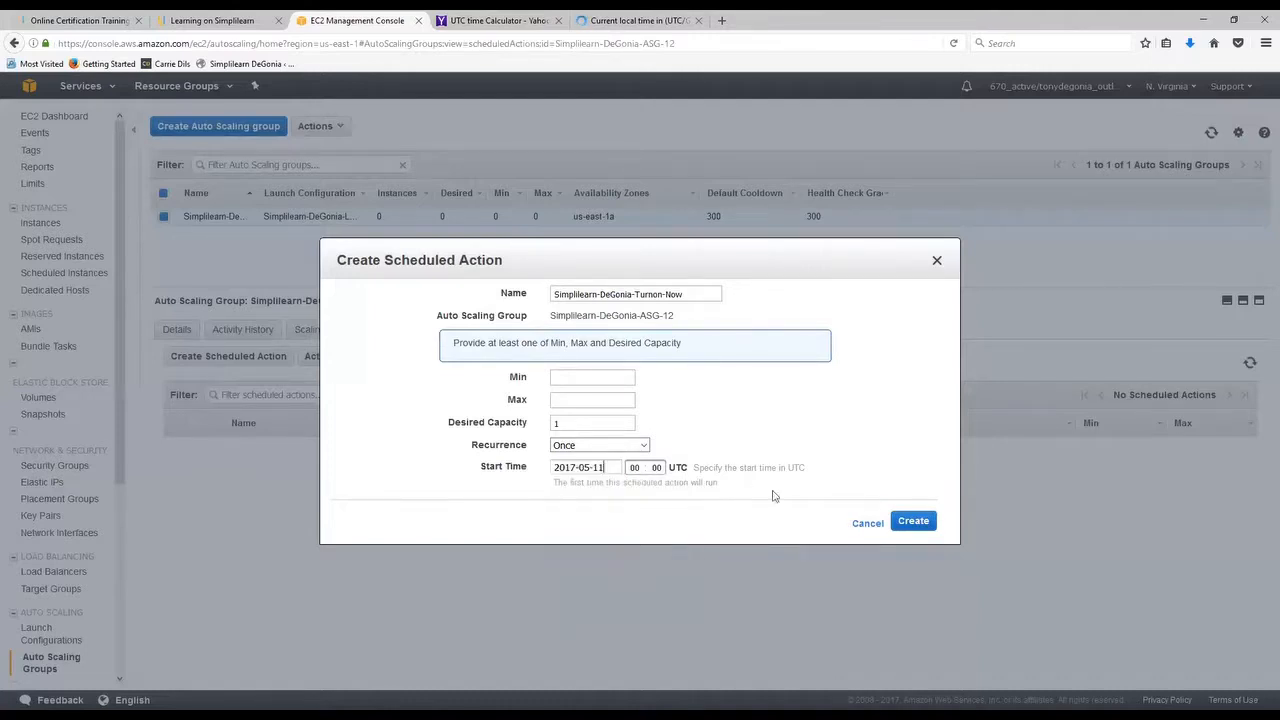
pyautogui.click(633, 467)
pyautogui.click(630, 20)
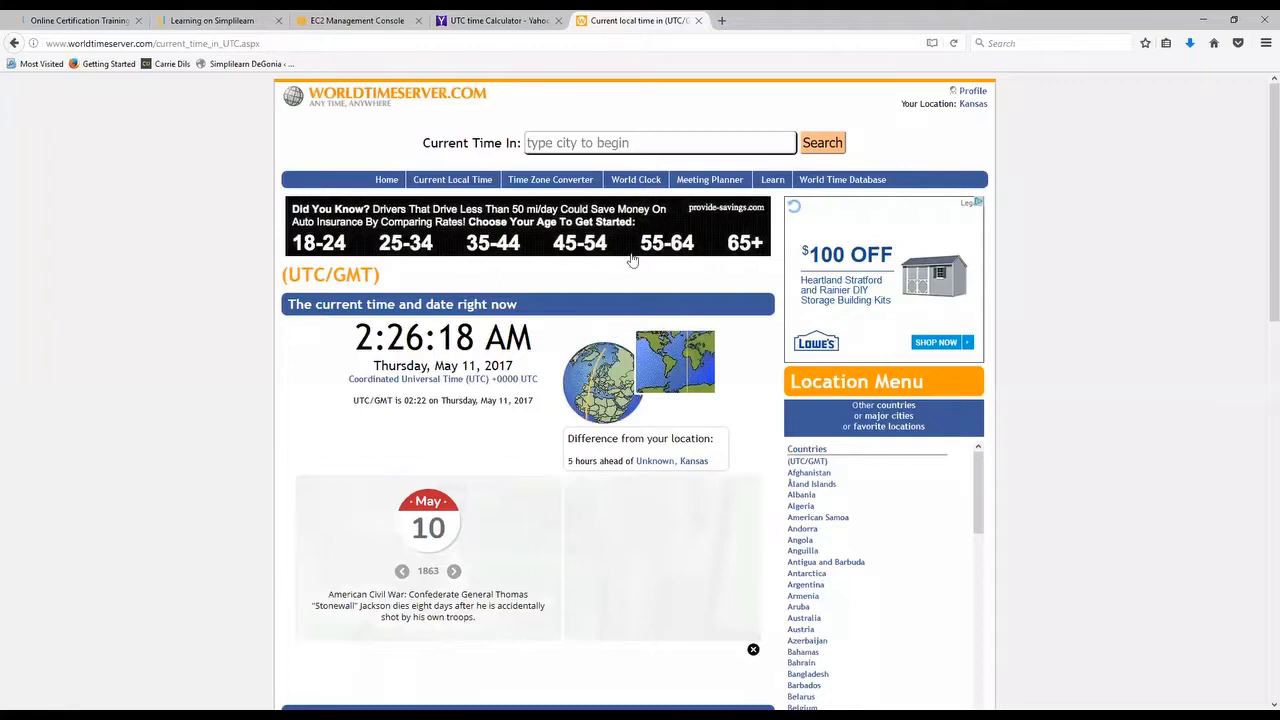
pyautogui.moveTo(356, 340); pyautogui.dragTo(418, 341)
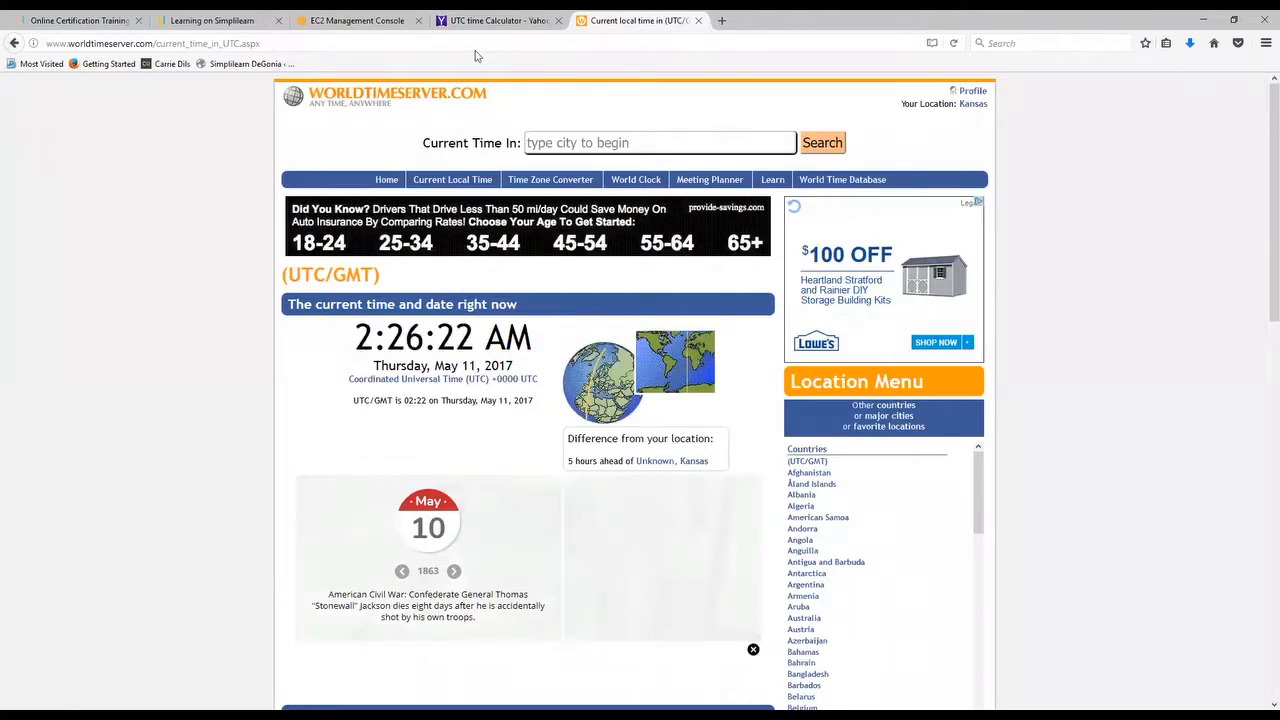
pyautogui.click(500, 21)
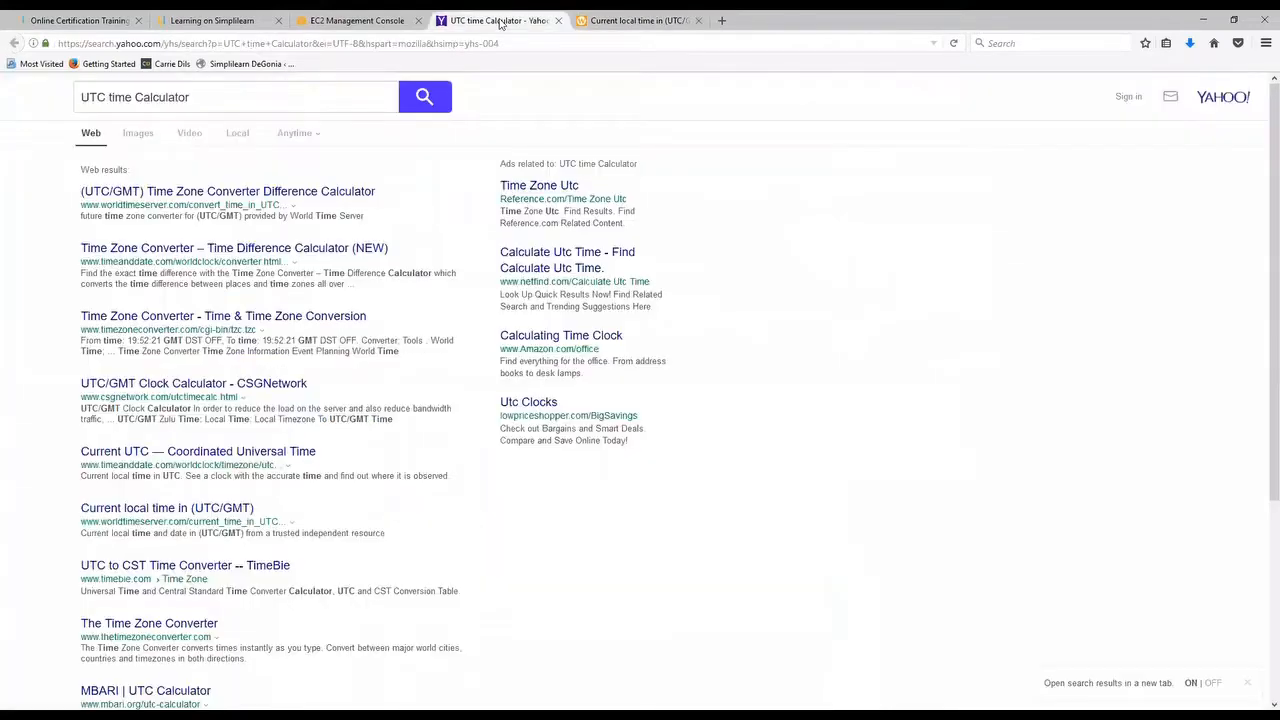
pyautogui.click(418, 20)
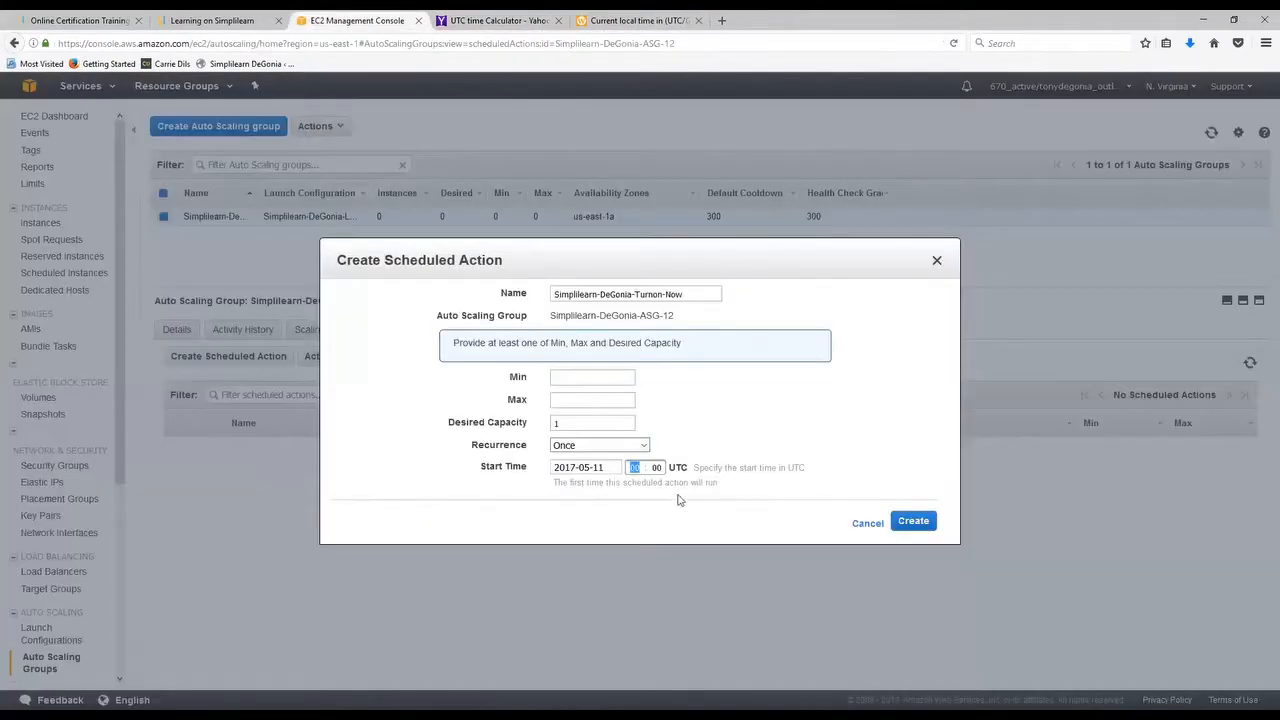
pyautogui.write('0224')
# Set the start time to 02:28 UTC and create the Turnon-Now action.
pyautogui.press('BackSpace')
pyautogui.press('BackSpace')
pyautogui.press('BackSpace')
pyautogui.write('0')
pyautogui.press('Tab')
pyautogui.write('27')
pyautogui.doubleClick(635, 465)
pyautogui.write('02')
pyautogui.doubleClick(657, 467)
pyautogui.write('28')
pyautogui.click(910, 522)
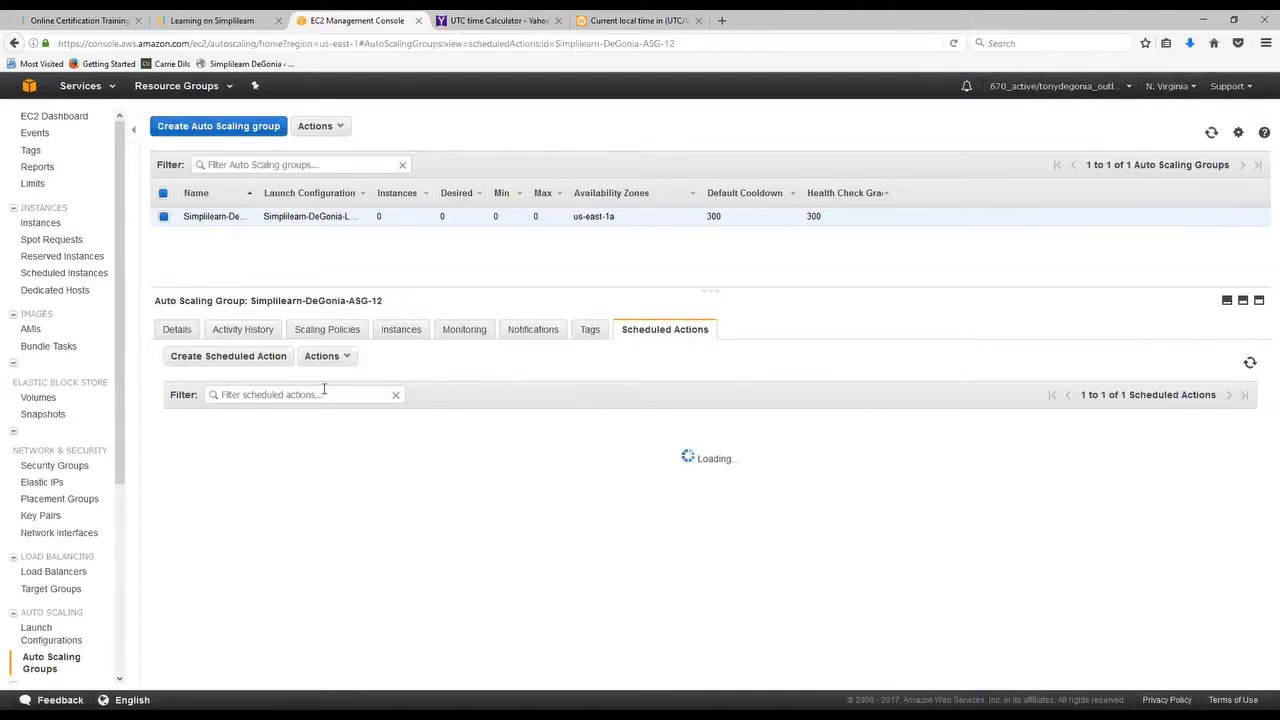
# Start a second scheduled action named with the group's name ending in Turn-Off.
pyautogui.click(233, 361)
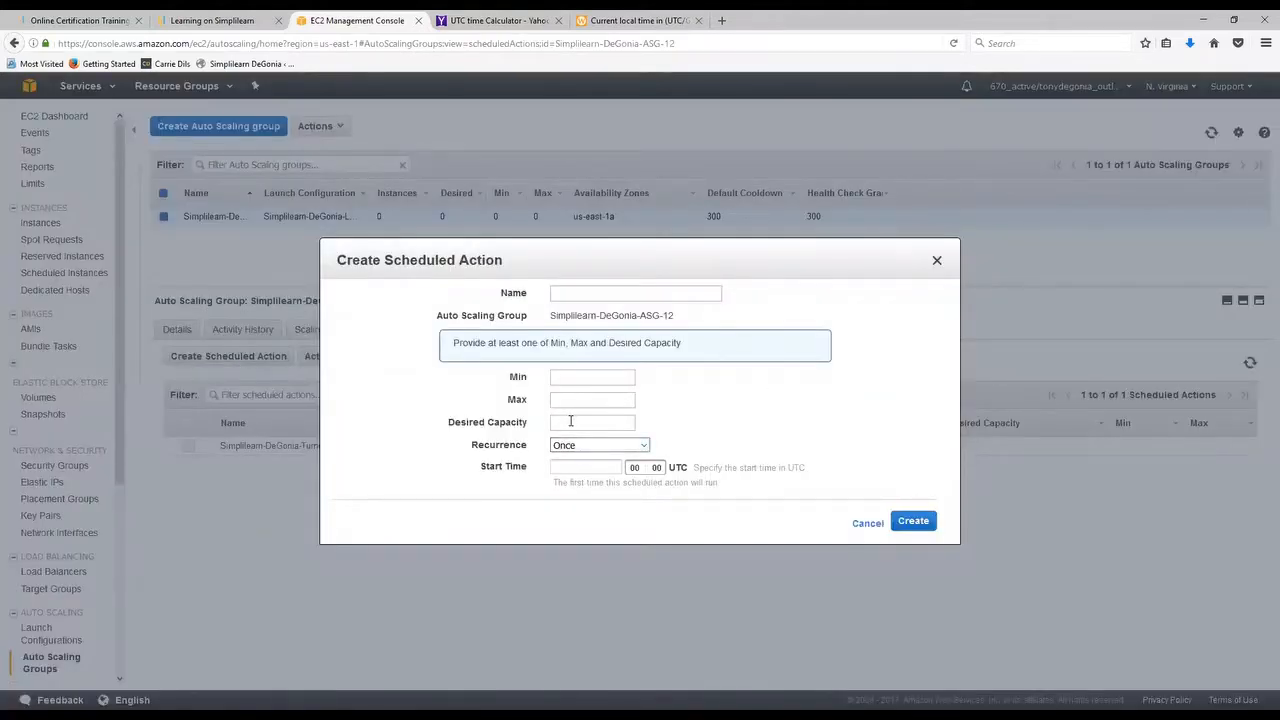
pyautogui.moveTo(606, 320); pyautogui.dragTo(549, 323)
pyautogui.hotkey('ctrl', 'c')
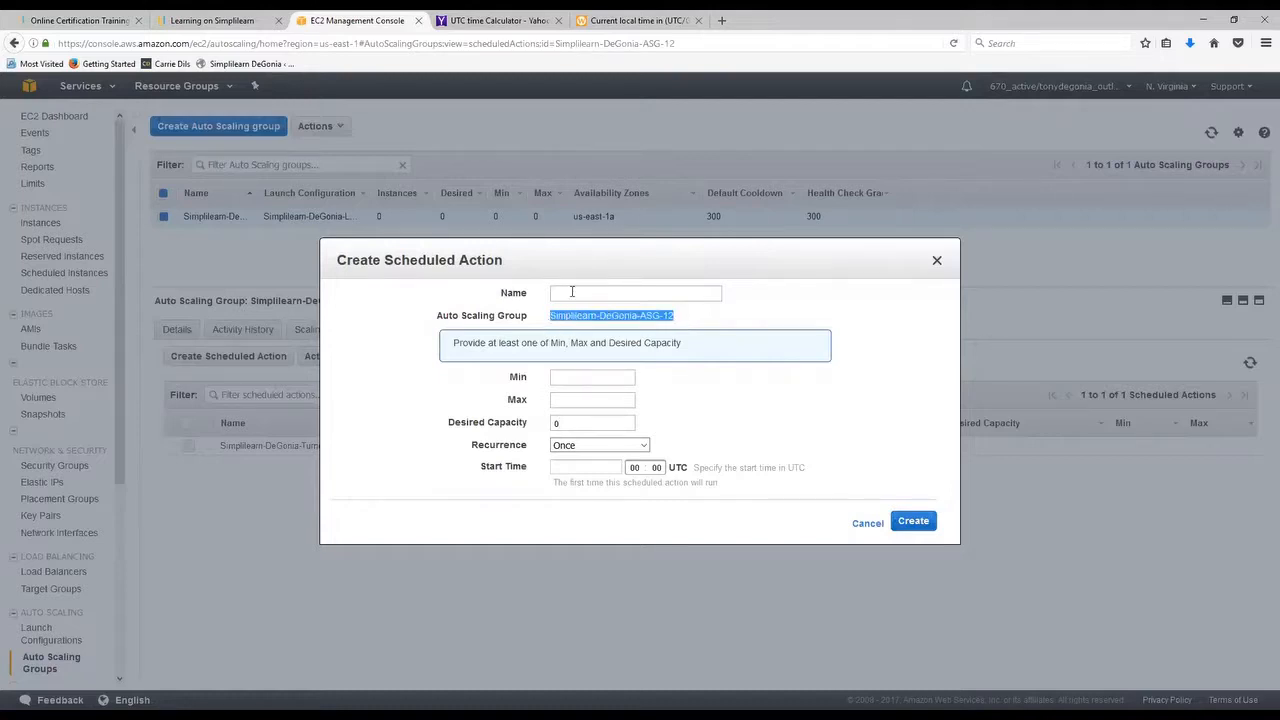
pyautogui.click(566, 292)
pyautogui.hotkey('ctrl', 'v')
pyautogui.moveTo(638, 293); pyautogui.dragTo(712, 293)
pyautogui.write('Turn-Off')
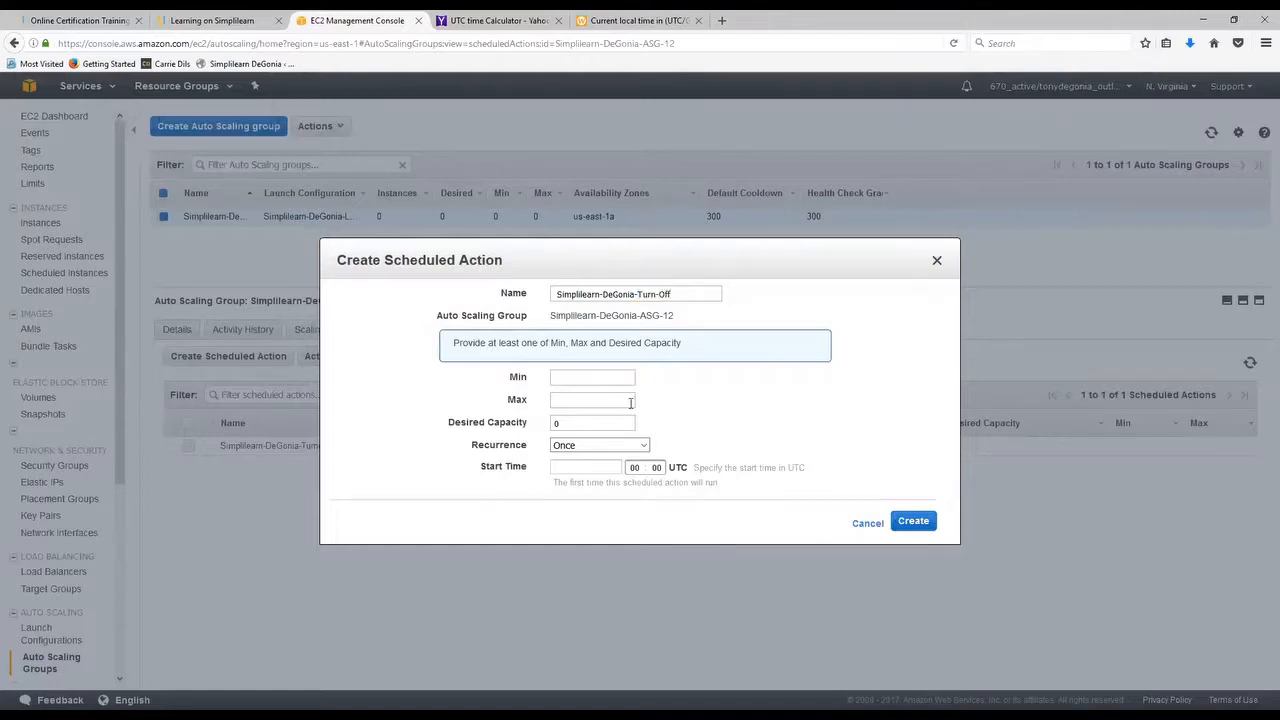
# Set the action's start to May 11 at 02:32 and create it.
pyautogui.click(600, 466)
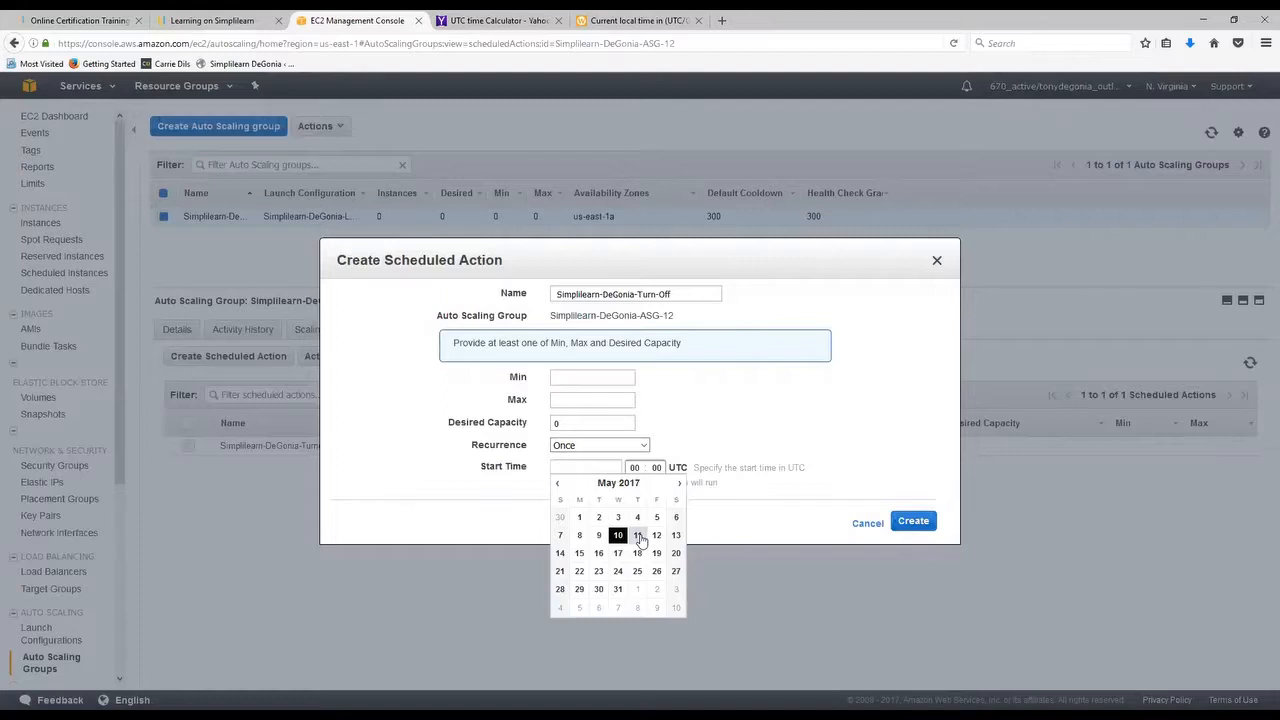
pyautogui.click(632, 531)
pyautogui.click(640, 468)
pyautogui.doubleClick(638, 468)
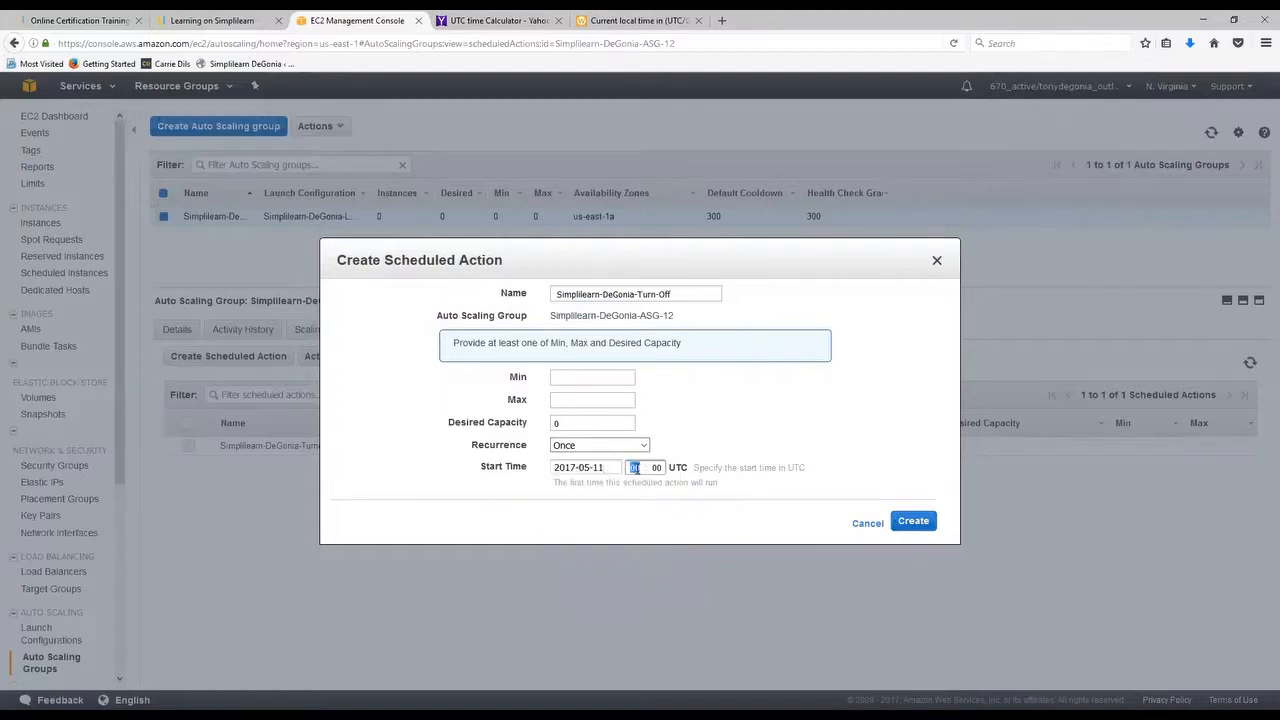
pyautogui.write('02')
pyautogui.press('Tab')
pyautogui.write('30')
pyautogui.press('BackSpace')
pyautogui.write('2')
pyautogui.click(917, 525)
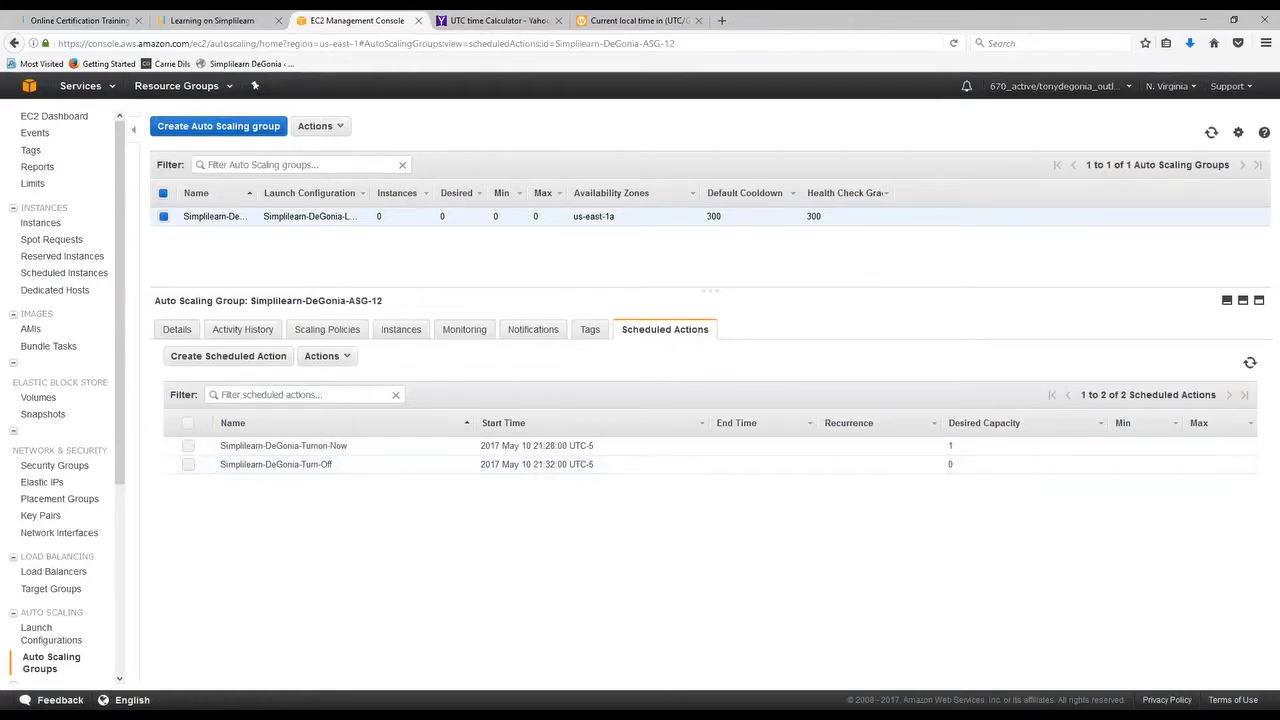
# Select the Turnon-Now scheduled action, then go to the EC2 Dashboard.
pyautogui.moveTo(533, 445); pyautogui.dragTo(555, 445)
pyautogui.click(555, 445)
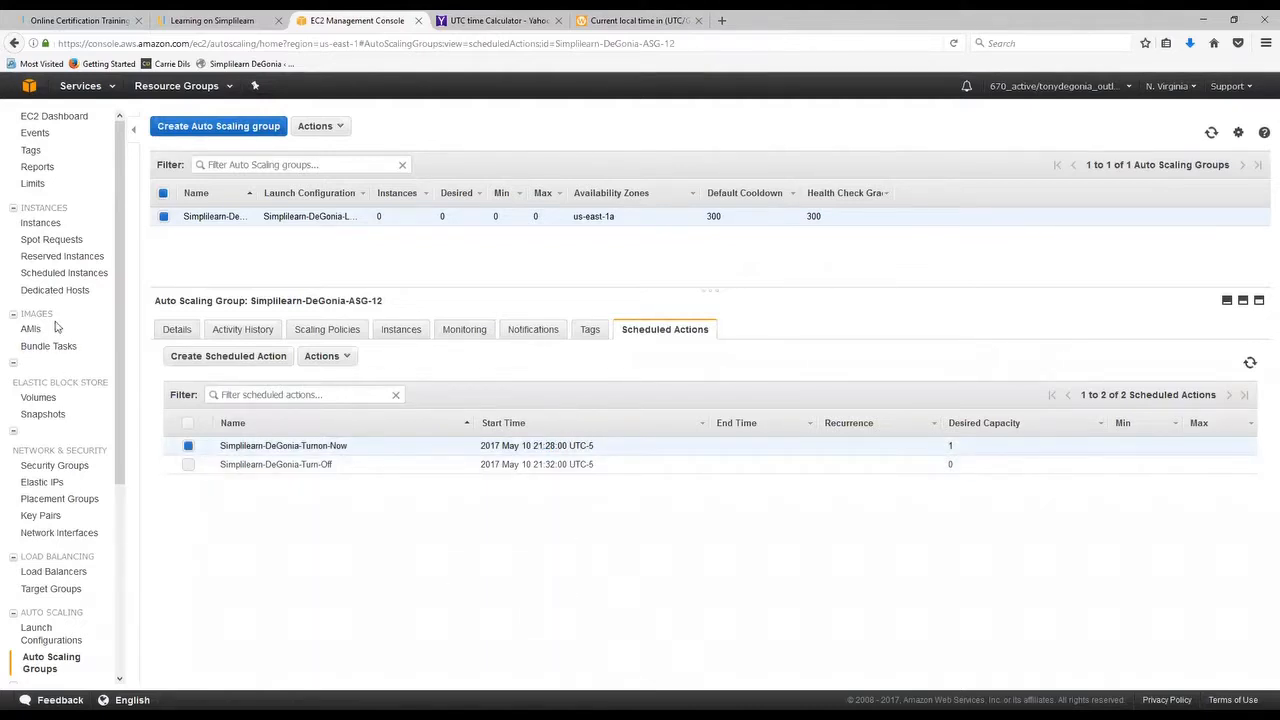
pyautogui.click(50, 121)
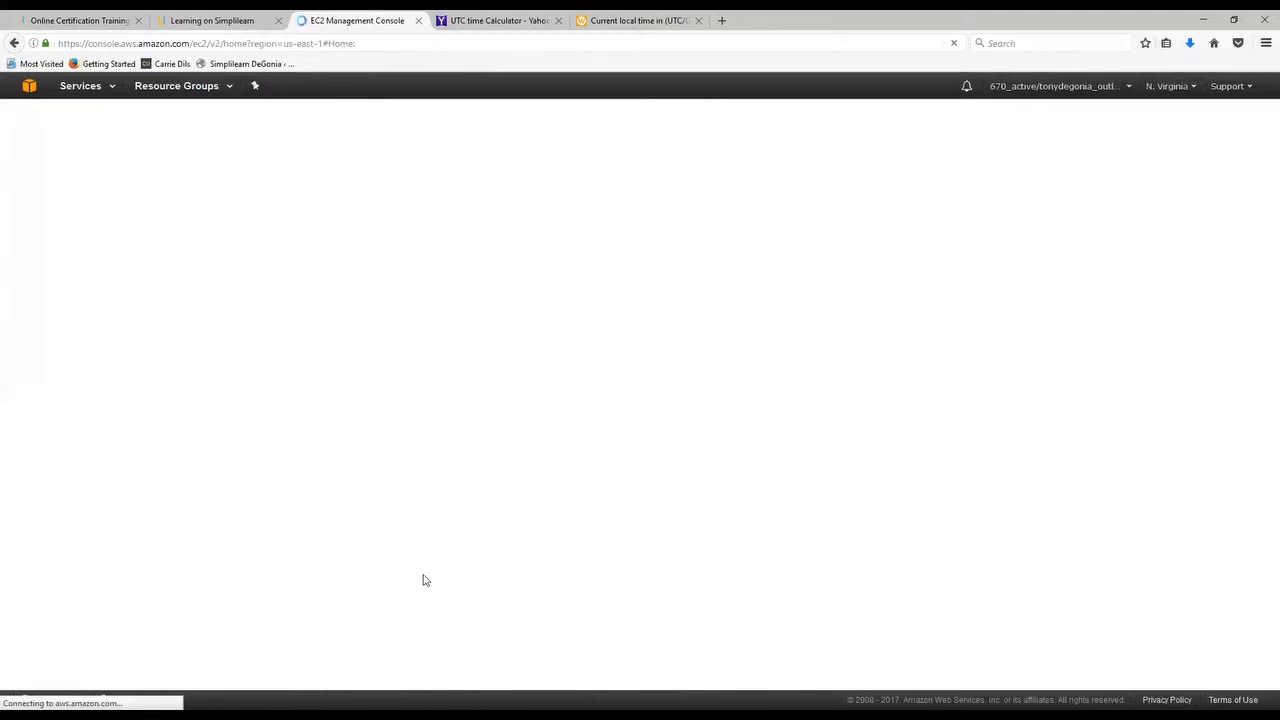
# Open EC2 from Services, close both UTC time tabs, then stop and reload the page.
pyautogui.click(77, 87)
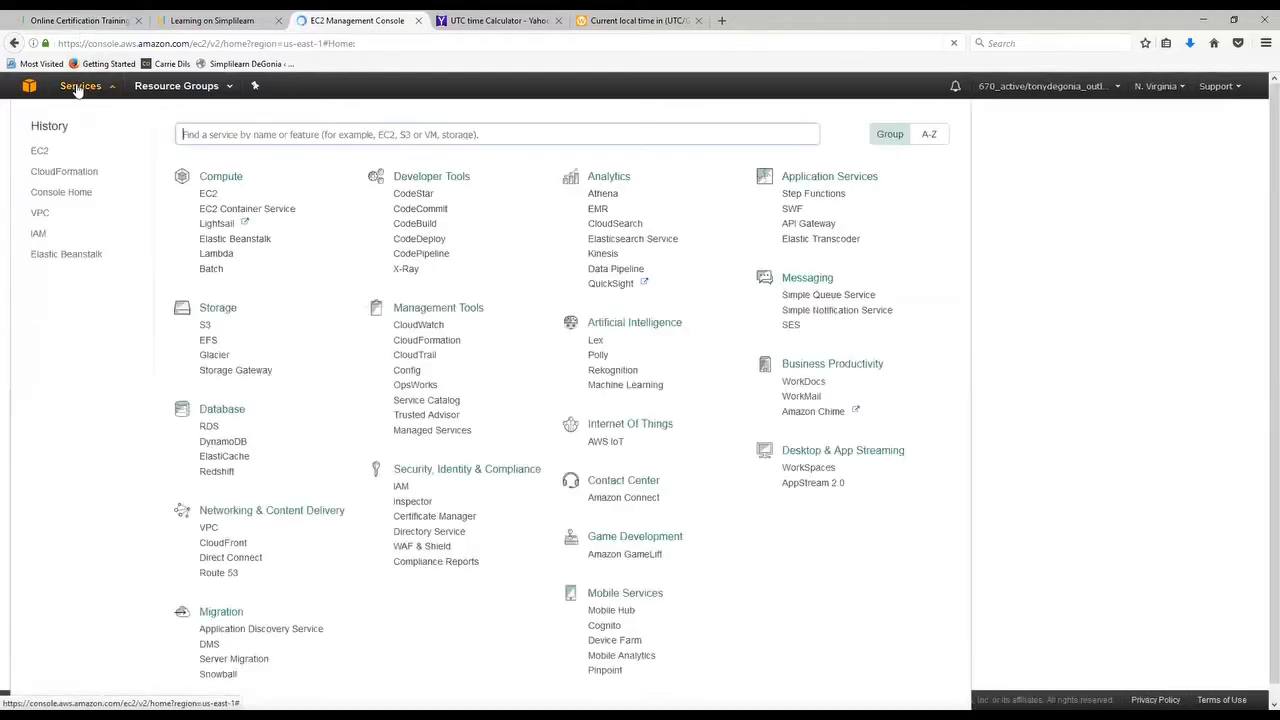
pyautogui.click(207, 195)
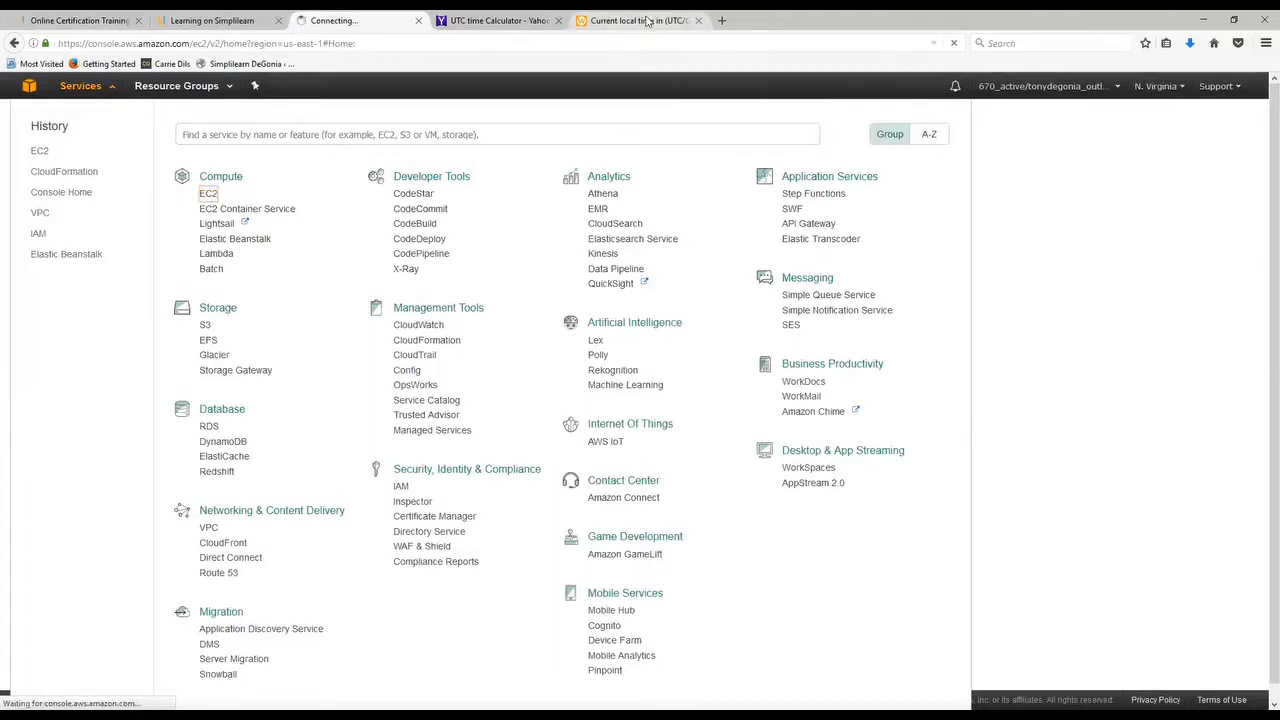
pyautogui.click(698, 21)
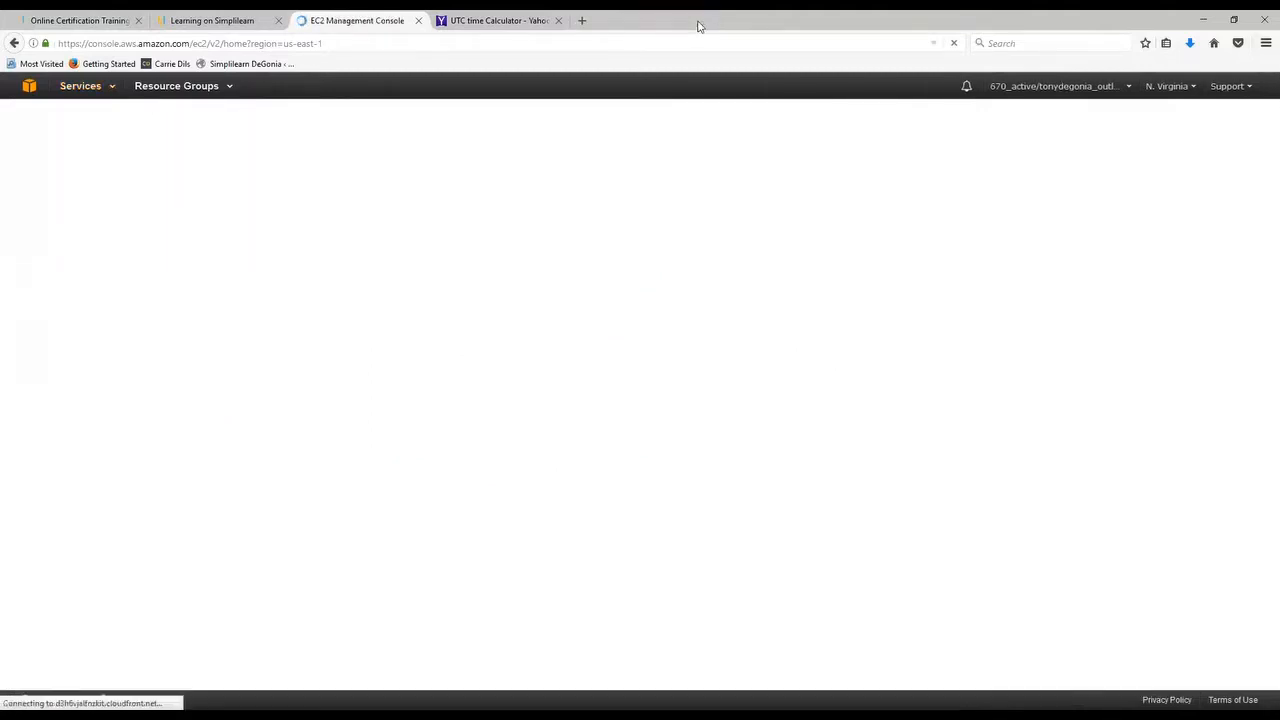
pyautogui.click(559, 21)
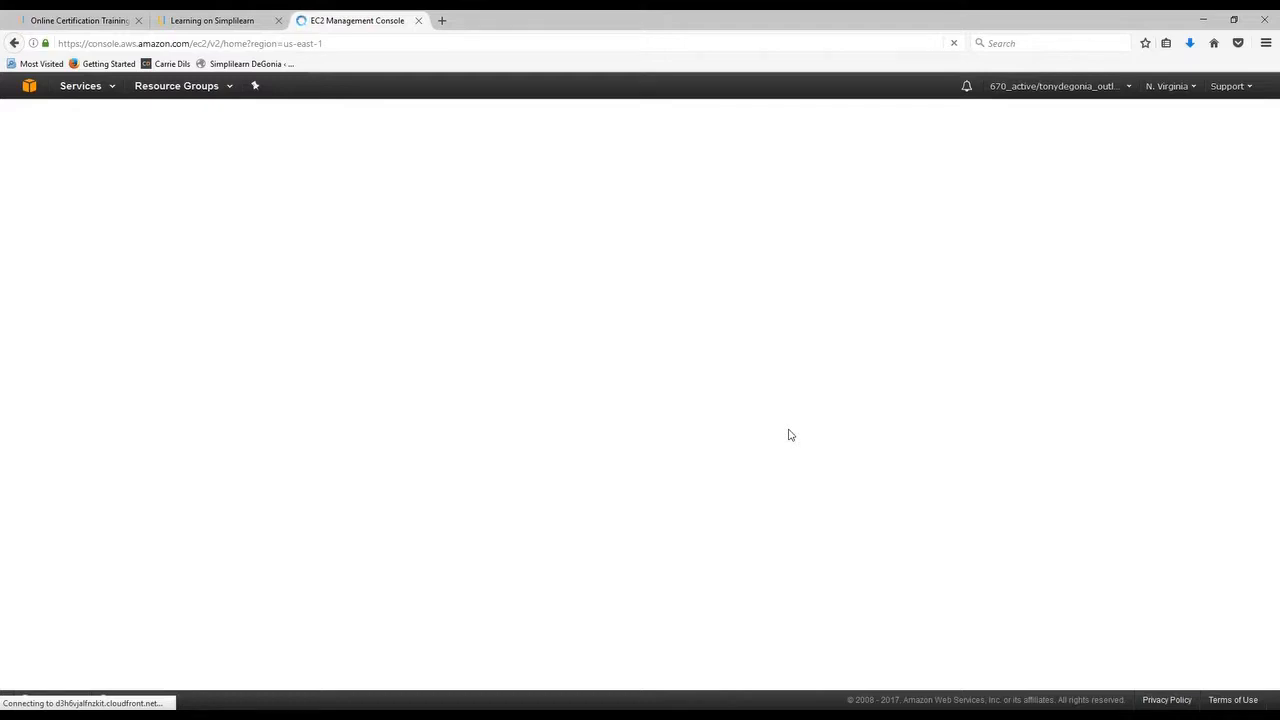
pyautogui.click(953, 48)
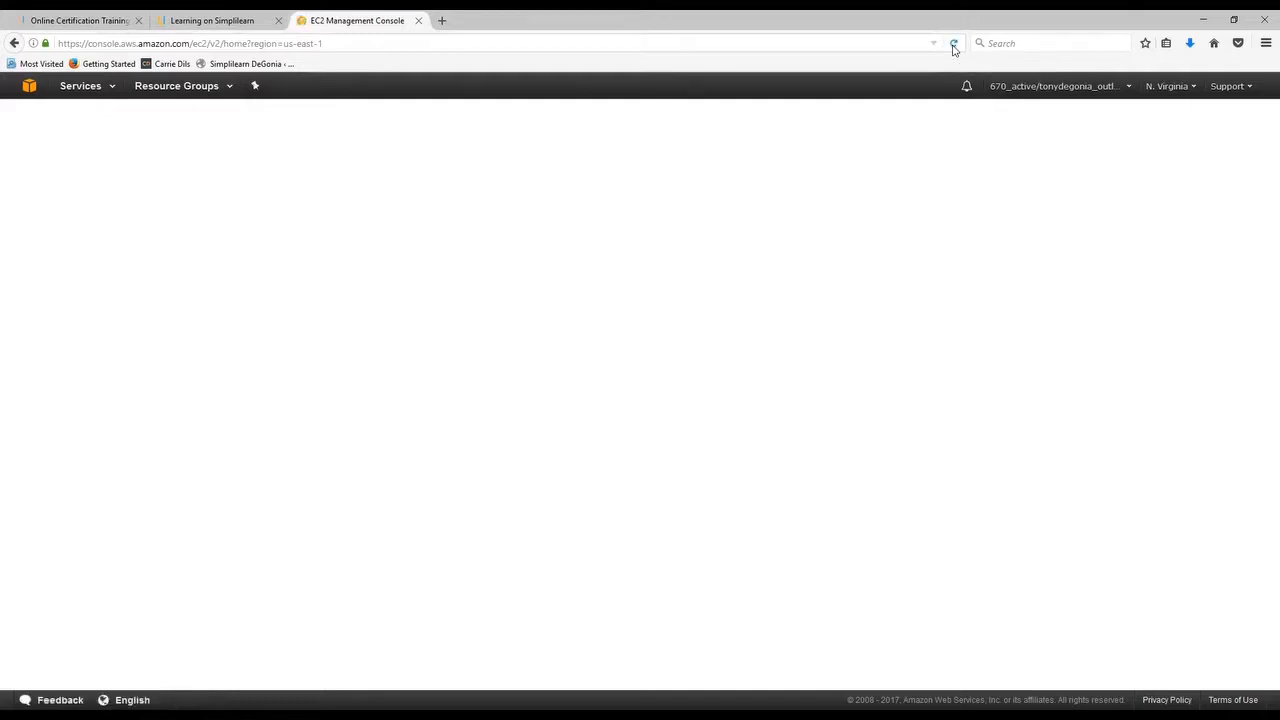
pyautogui.click(954, 48)
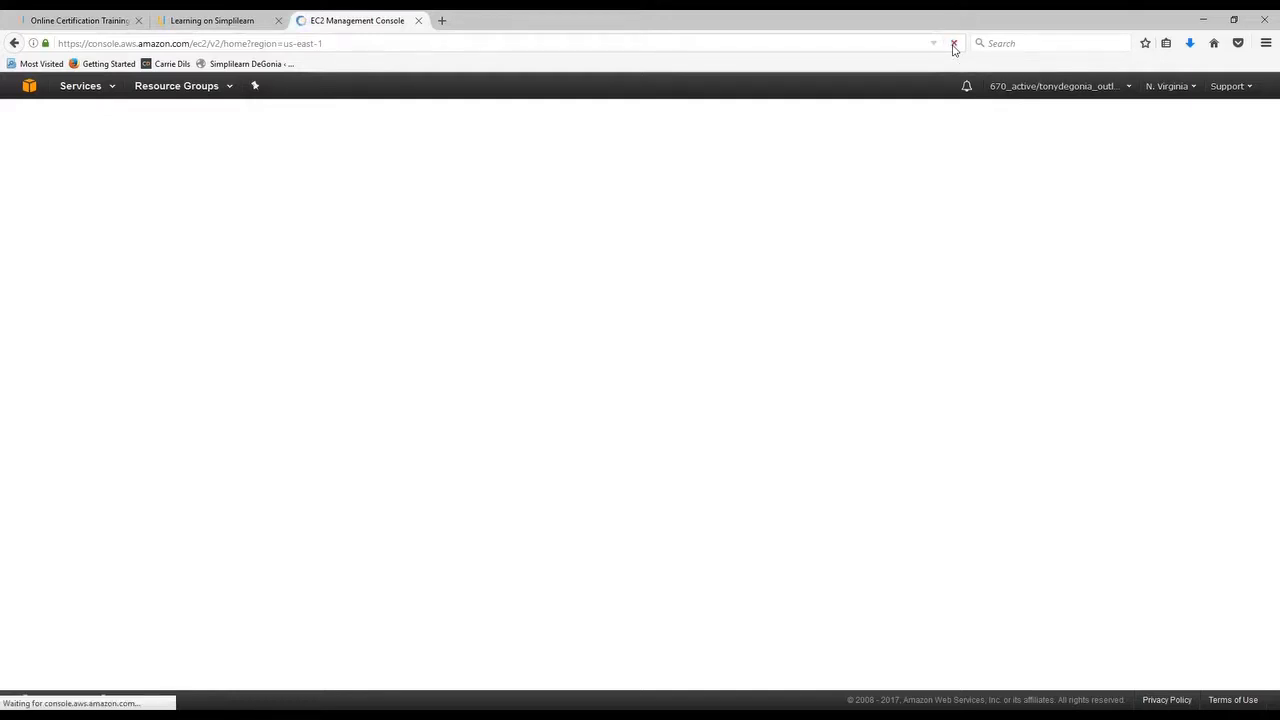
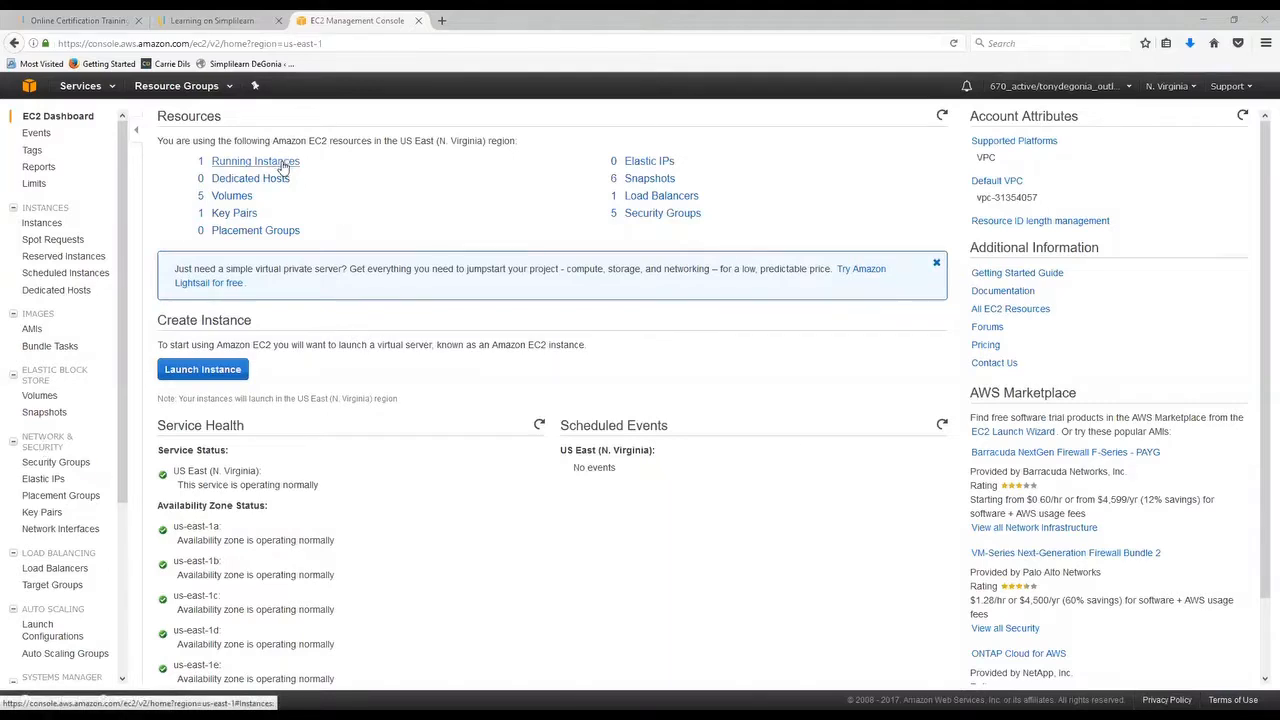
# Review the running WP instance's details, then go to the Auto Scaling Groups page.
pyautogui.click(283, 168)
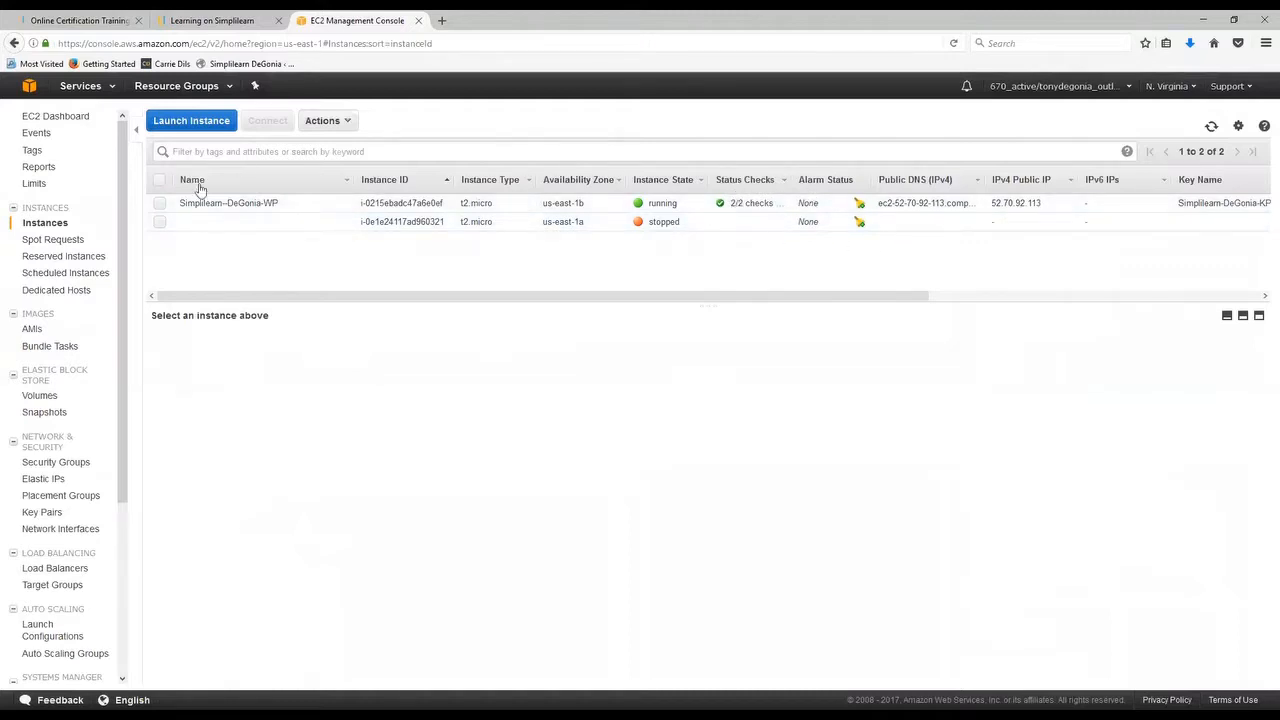
pyautogui.click(159, 204)
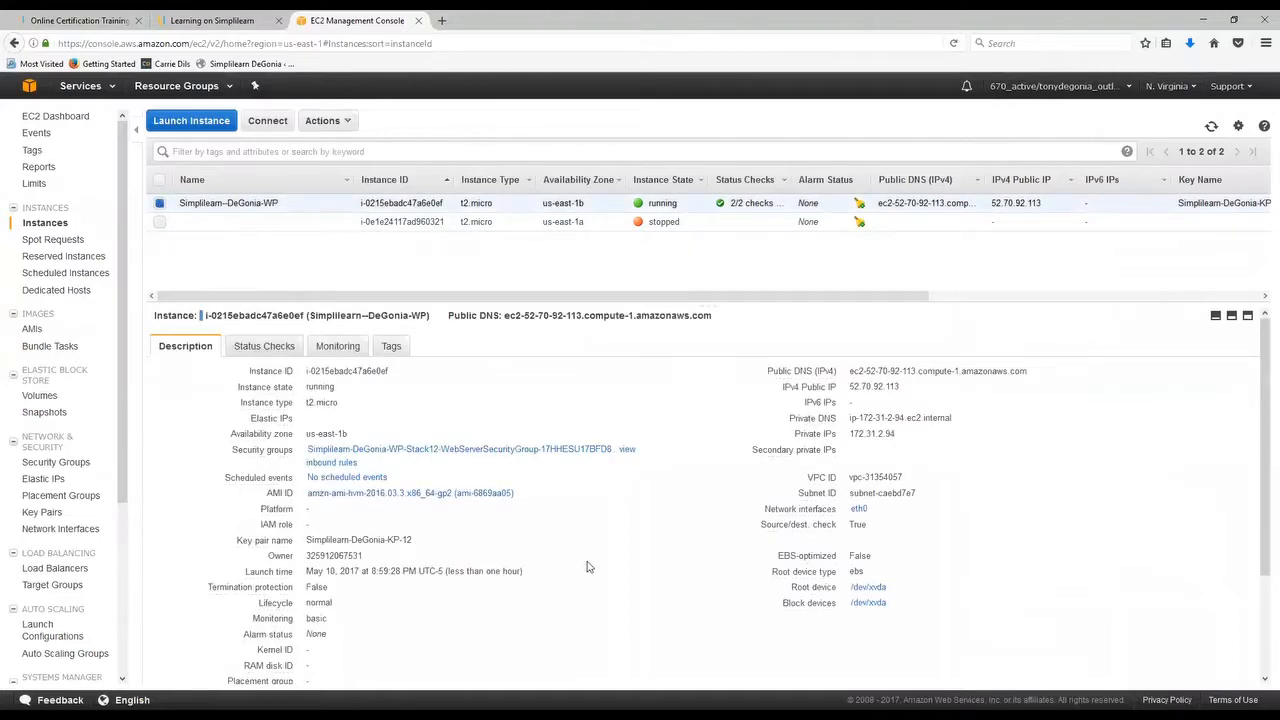
pyautogui.scroll(-3, 587, 567)
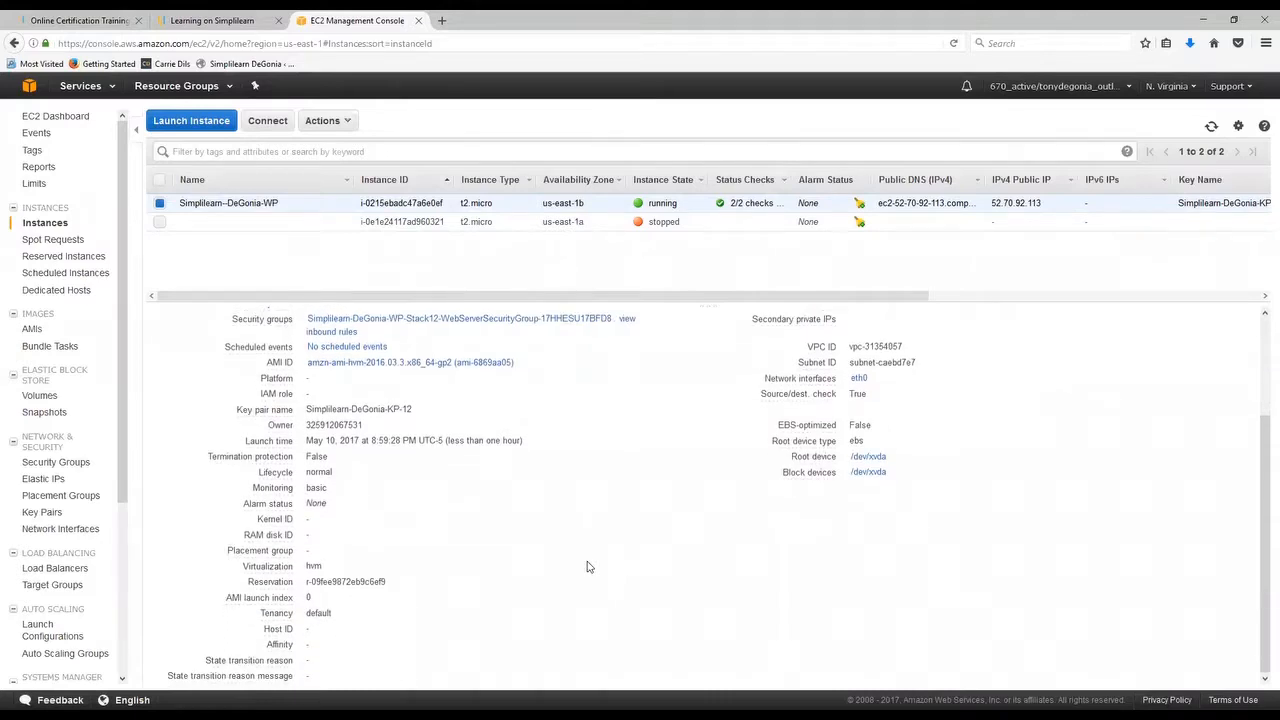
pyautogui.click(70, 654)
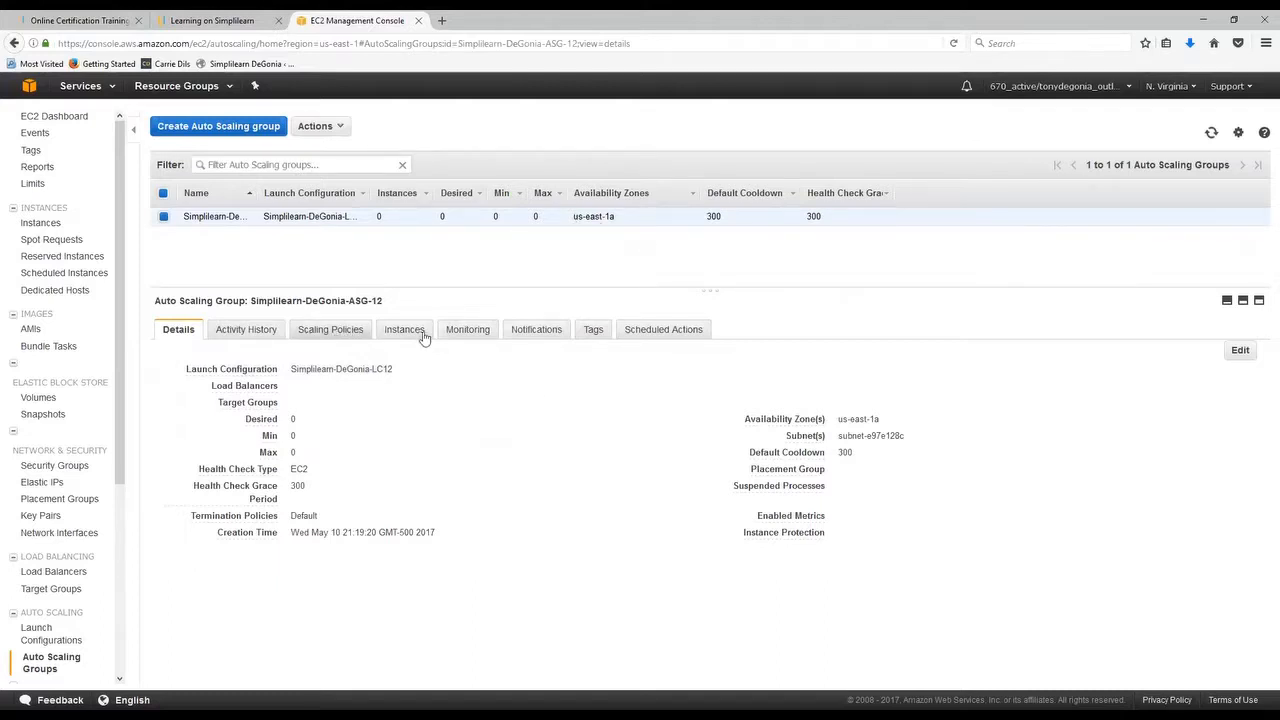
pyautogui.click(652, 333)
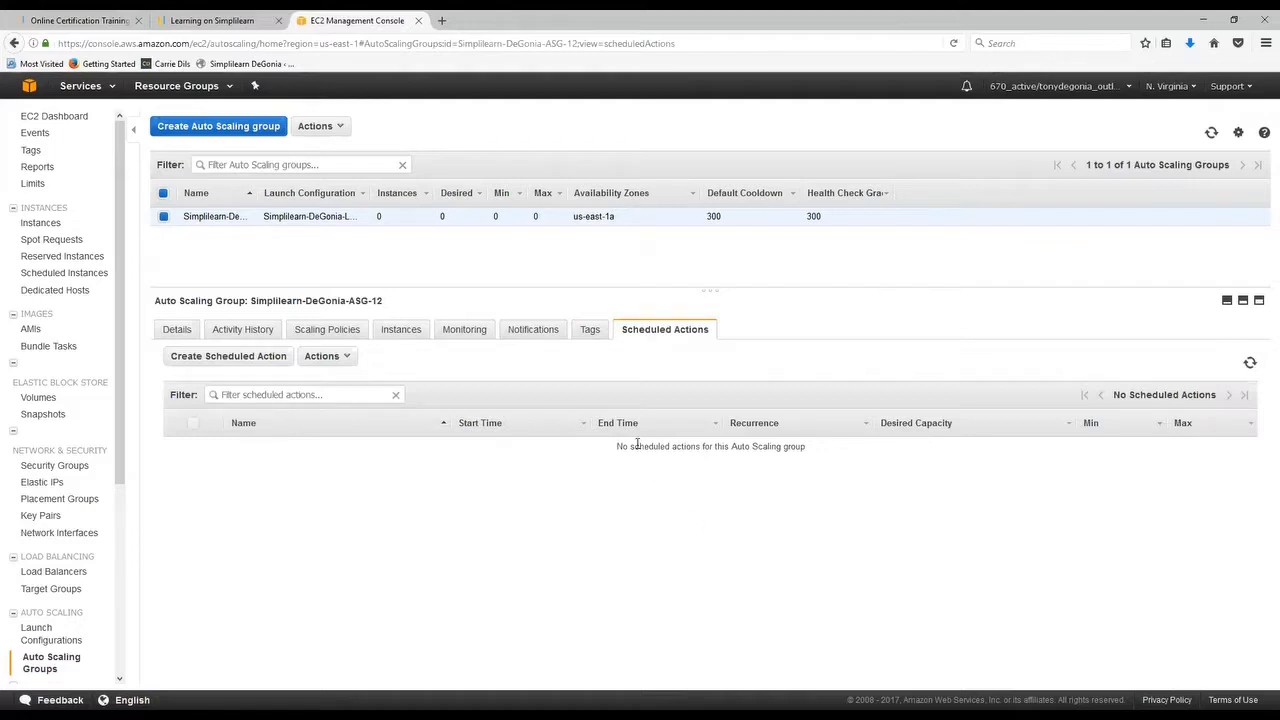
pyautogui.click(236, 360)
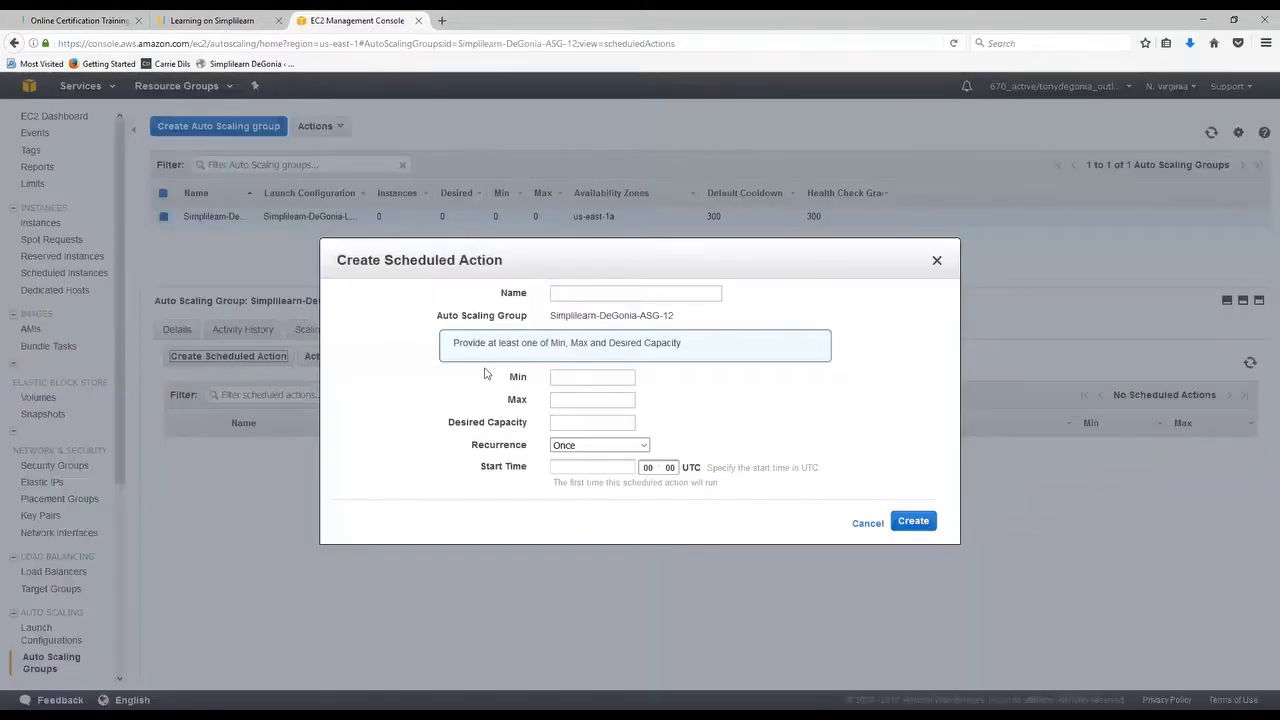
pyautogui.click(597, 466)
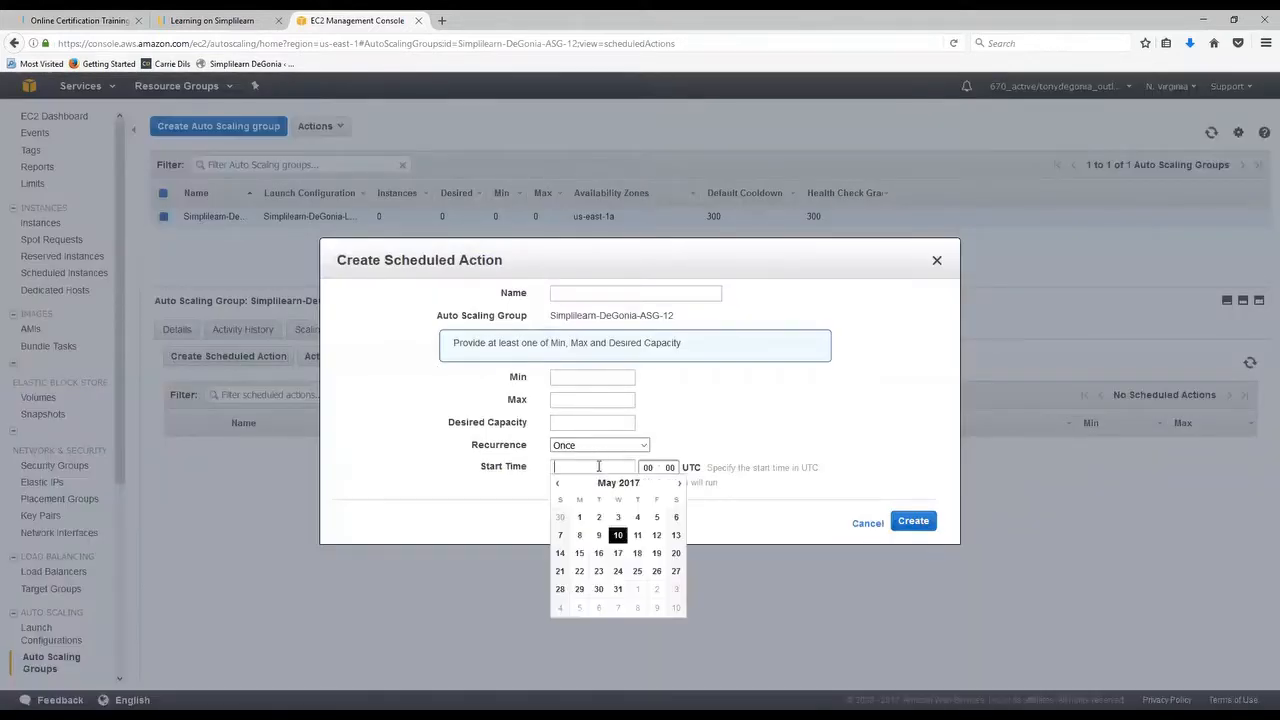
pyautogui.click(617, 536)
pyautogui.click(637, 537)
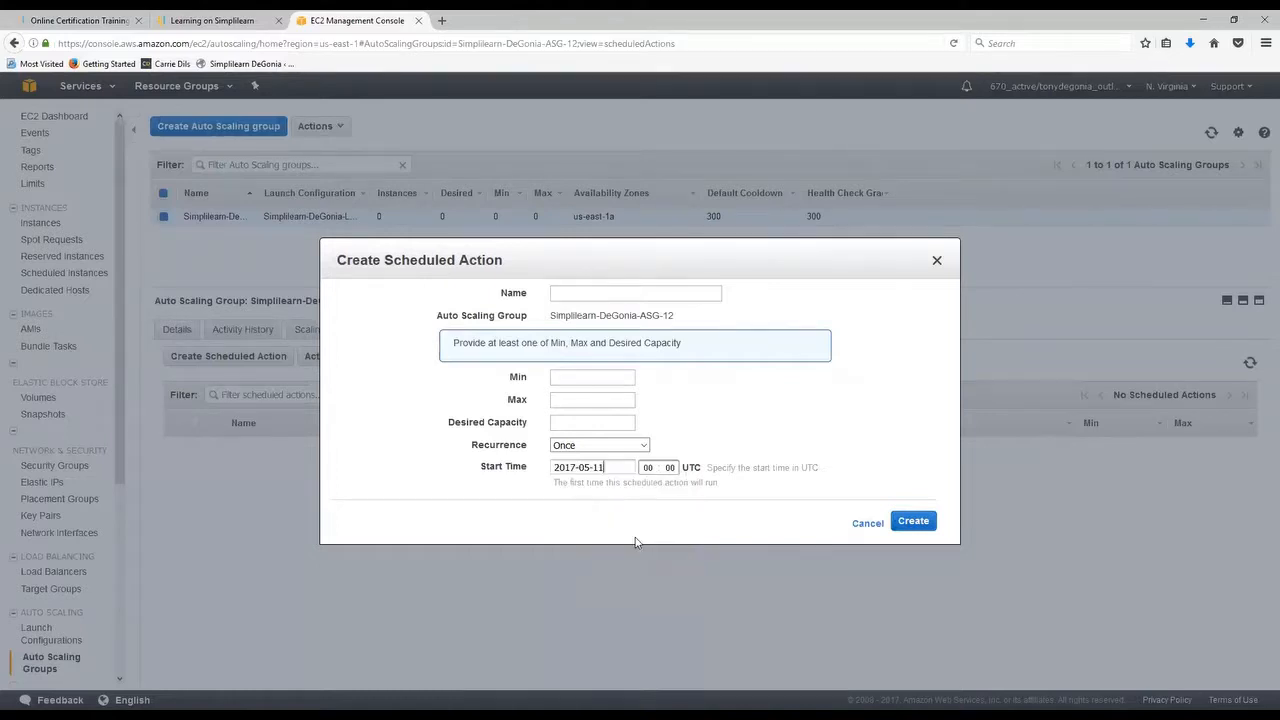
pyautogui.doubleClick(646, 467)
pyautogui.write('02')
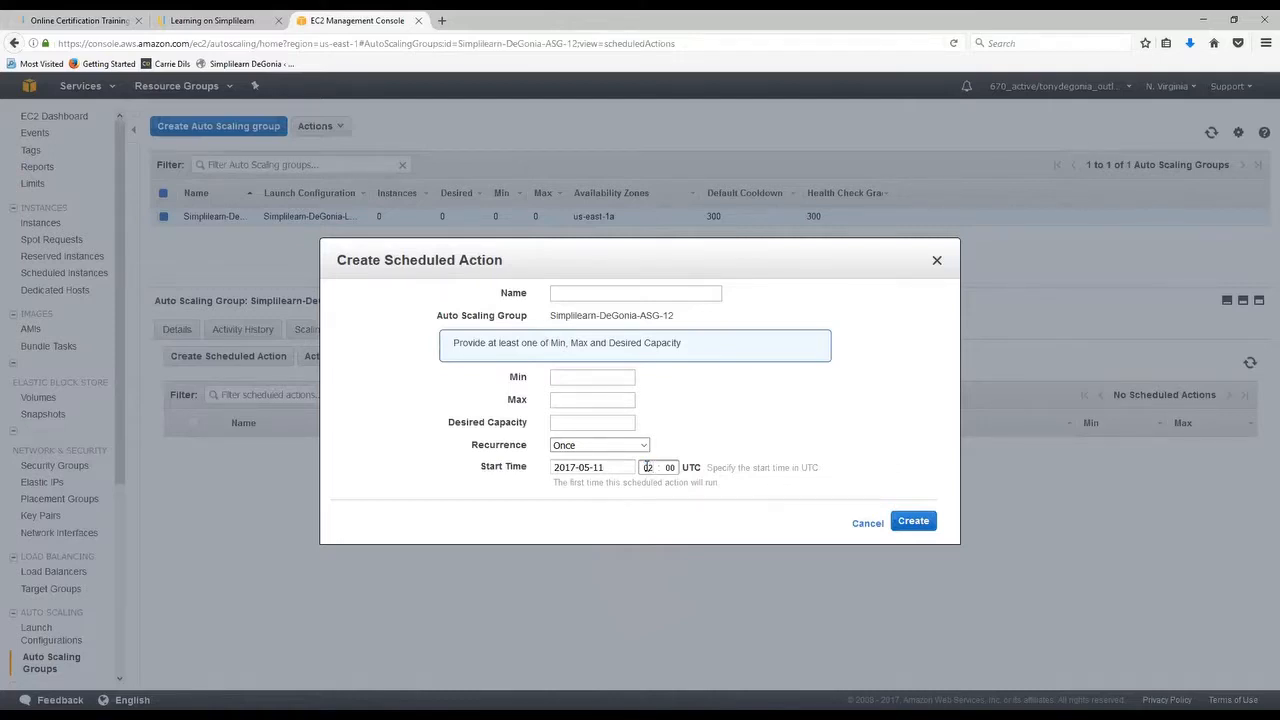
pyautogui.press('Tab')
pyautogui.write('35')
# Name the action after the group with an 'On' ending, set desired capacity 1, and create it.
pyautogui.write('Simplilearn-DeGonia-ASG-12')
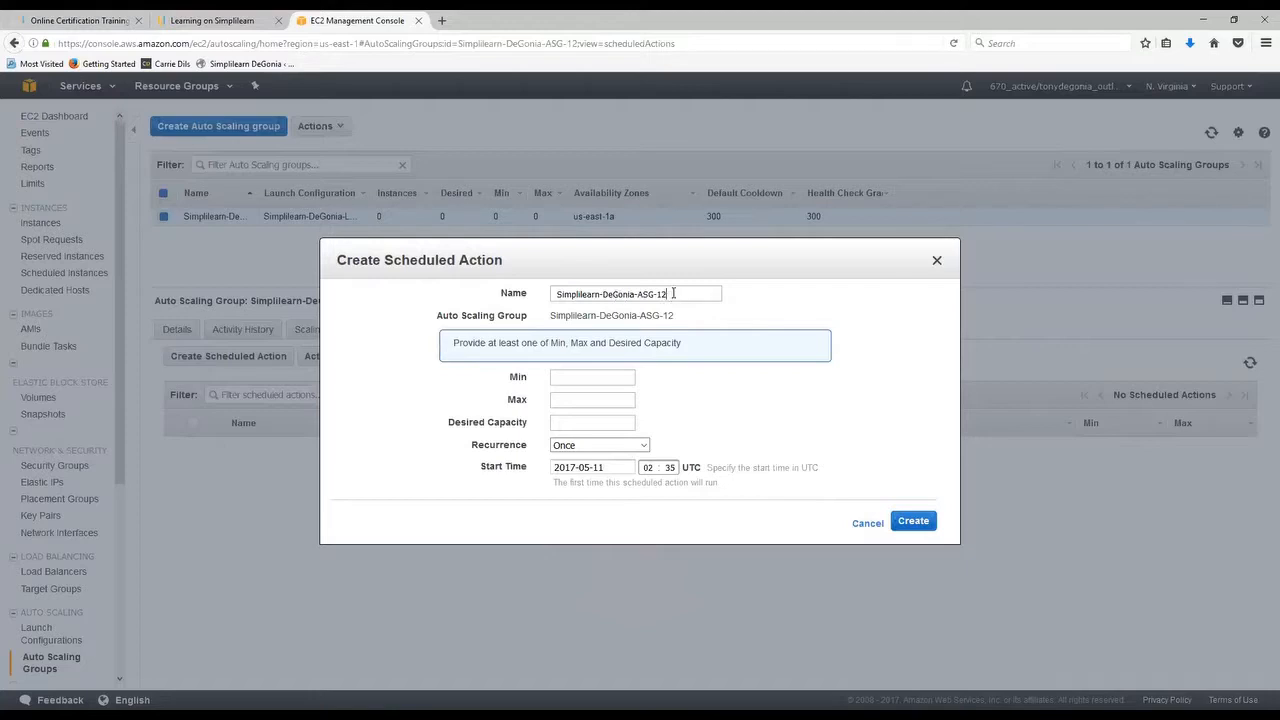
pyautogui.moveTo(673, 293); pyautogui.dragTo(638, 294)
pyautogui.press('BackSpace')
pyautogui.write('On')
pyautogui.click(922, 524)
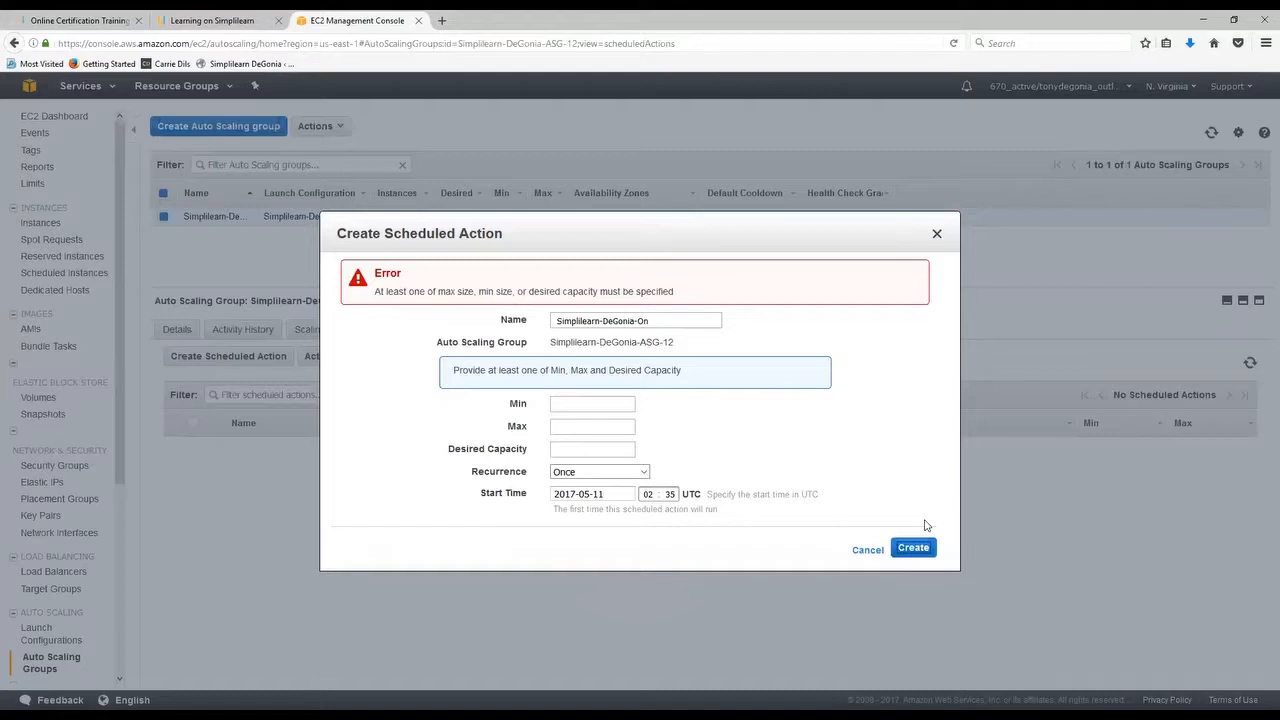
pyautogui.click(593, 449)
pyautogui.write('1')
pyautogui.click(913, 548)
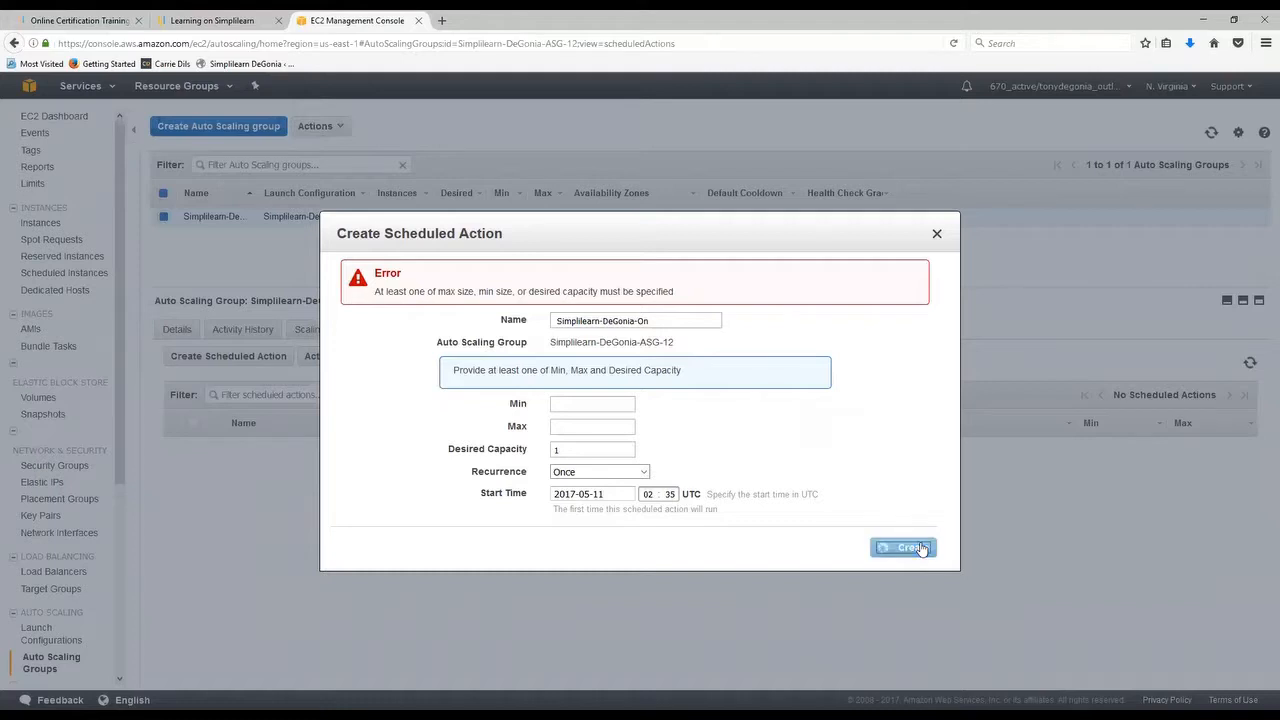
pyautogui.click(264, 362)
pyautogui.click(580, 293)
pyautogui.write('Simplilearn-DeGonia-ASG-12')
pyautogui.press('BackSpace')
pyautogui.press('BackSpace')
pyautogui.press('BackSpace')
pyautogui.press('BackSpace')
pyautogui.press('BackSpace')
pyautogui.press('BackSpace')
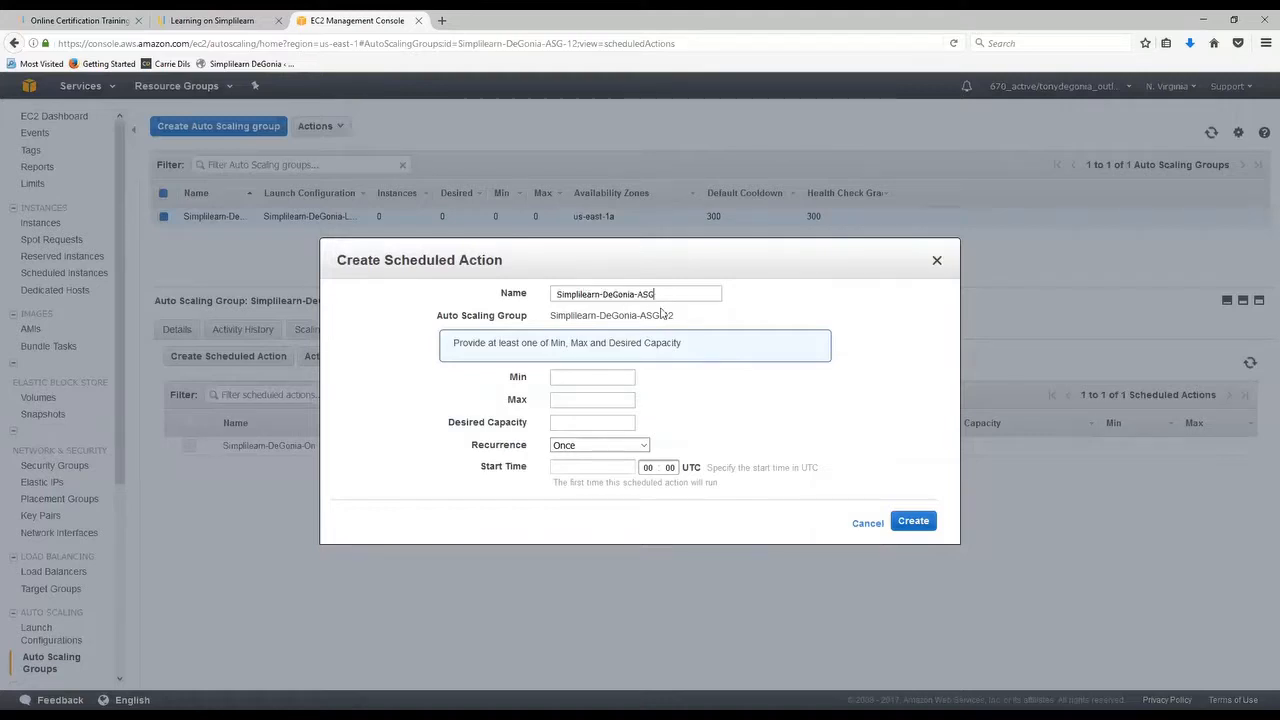
pyautogui.write('Off')
pyautogui.click(574, 420)
pyautogui.write('1')
pyautogui.click(615, 466)
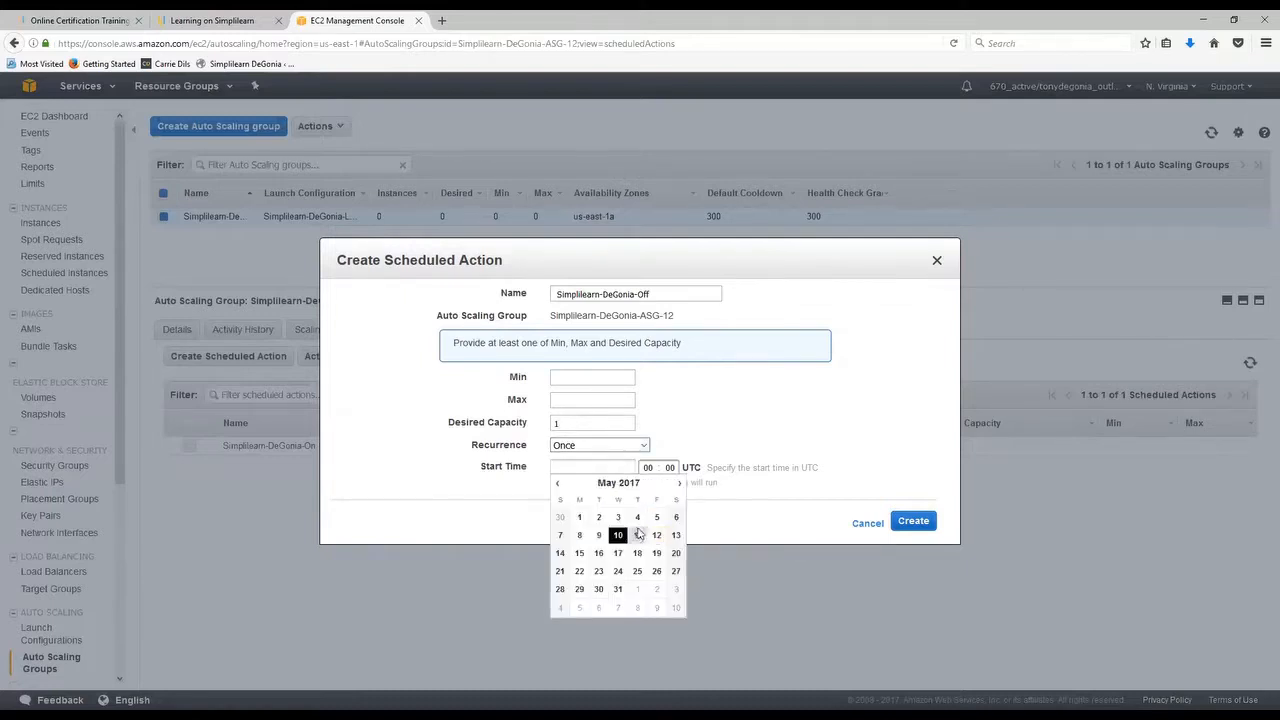
pyautogui.click(638, 535)
pyautogui.click(647, 466)
pyautogui.write('02 : ')
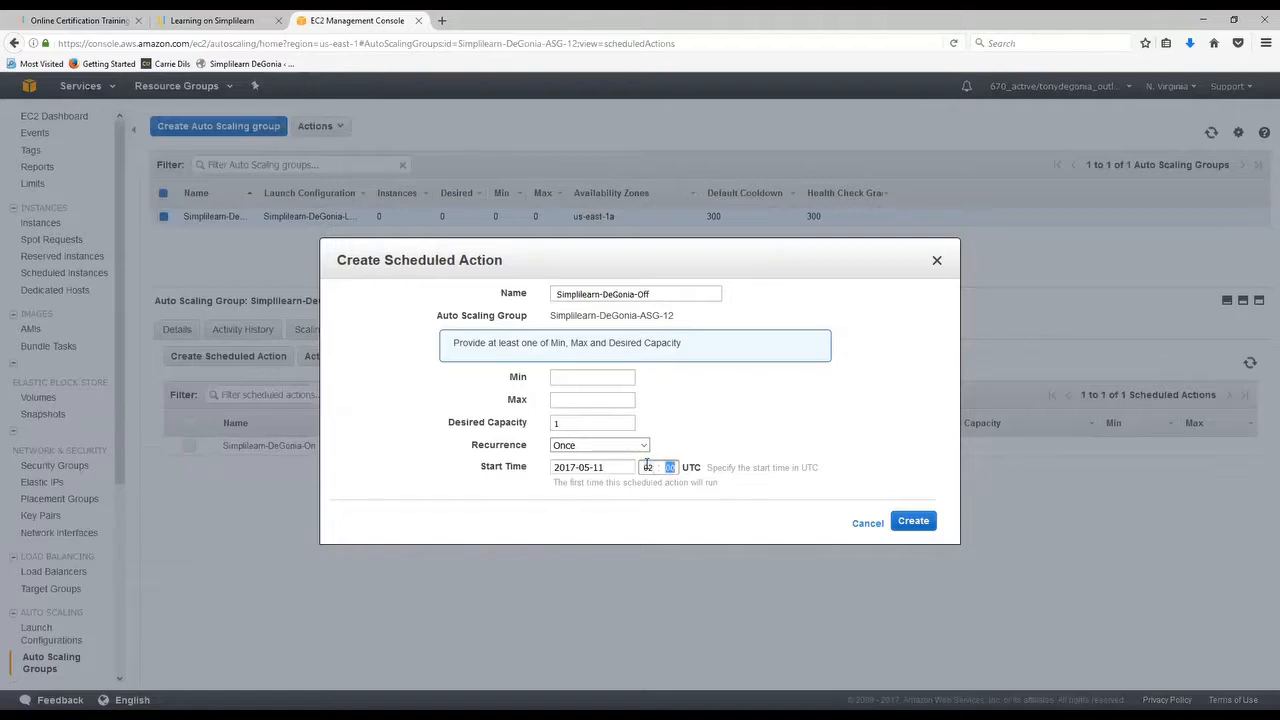
pyautogui.write('39')
pyautogui.click(913, 522)
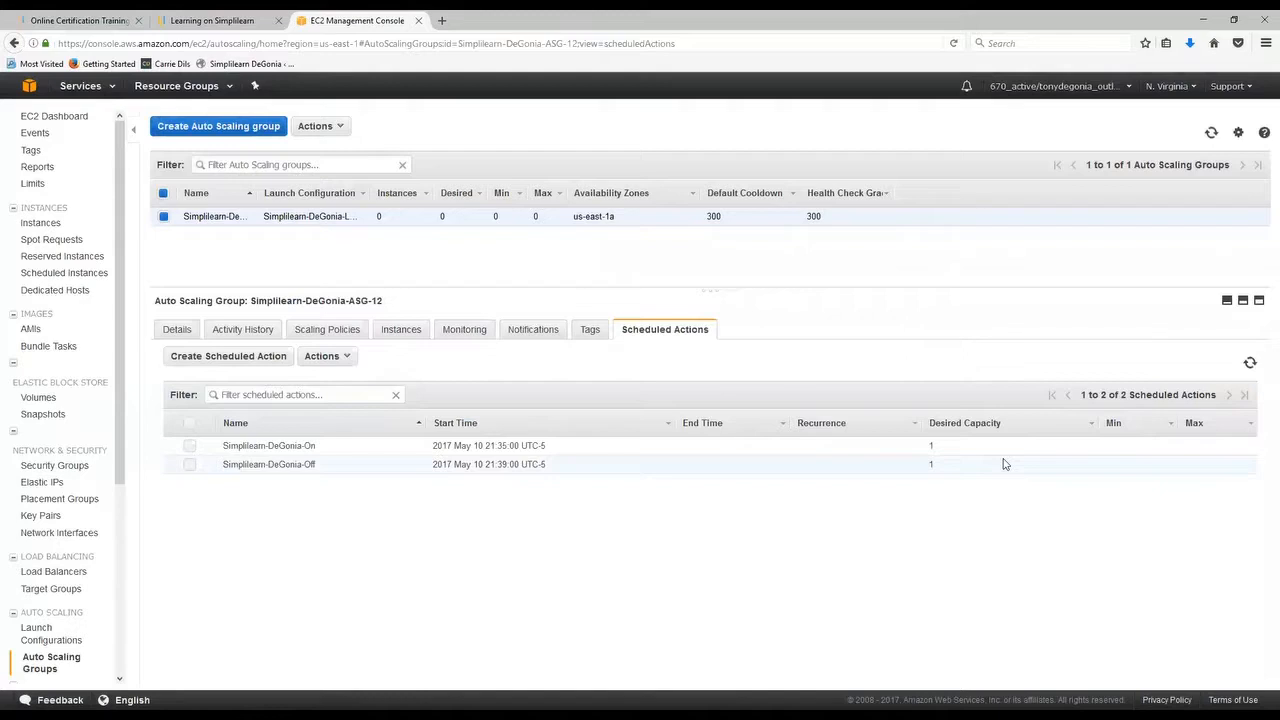
# Change the Off scheduled action's desired capacity to 0 and save, then return to the EC2 dashboard.
pyautogui.click(250, 464)
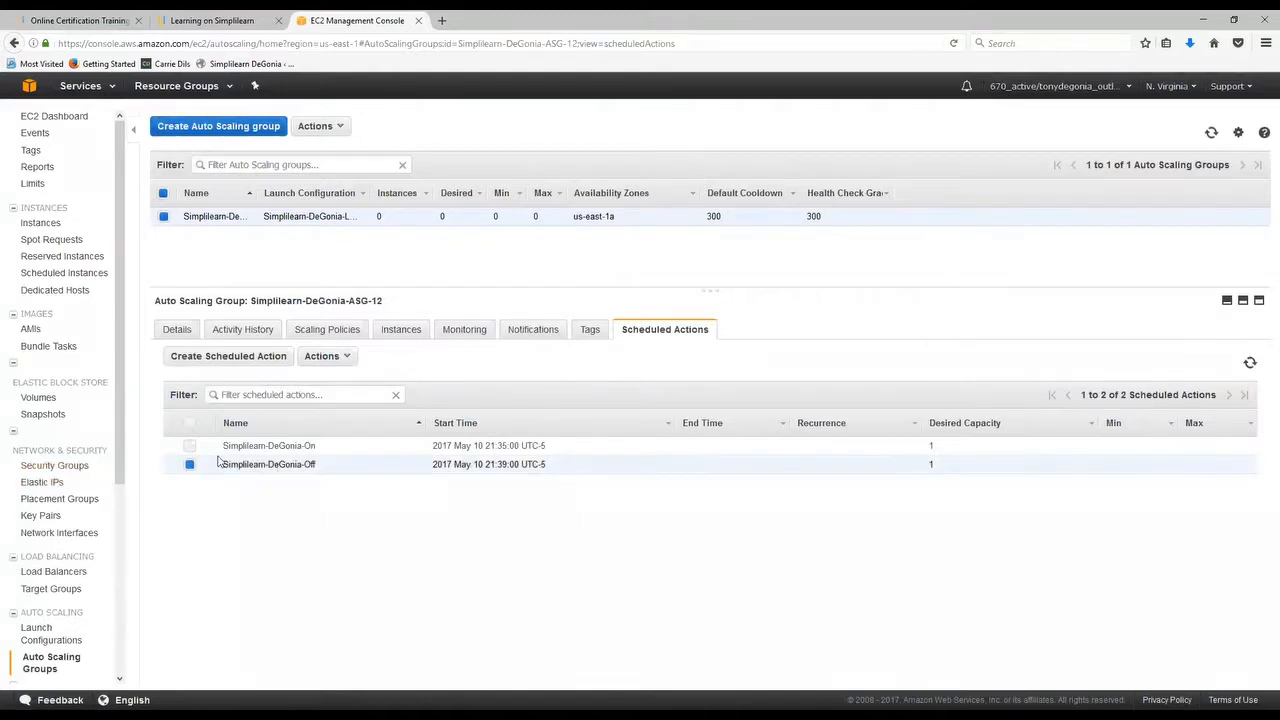
pyautogui.click(312, 357)
pyautogui.click(323, 384)
pyautogui.doubleClick(565, 422)
pyautogui.write('0')
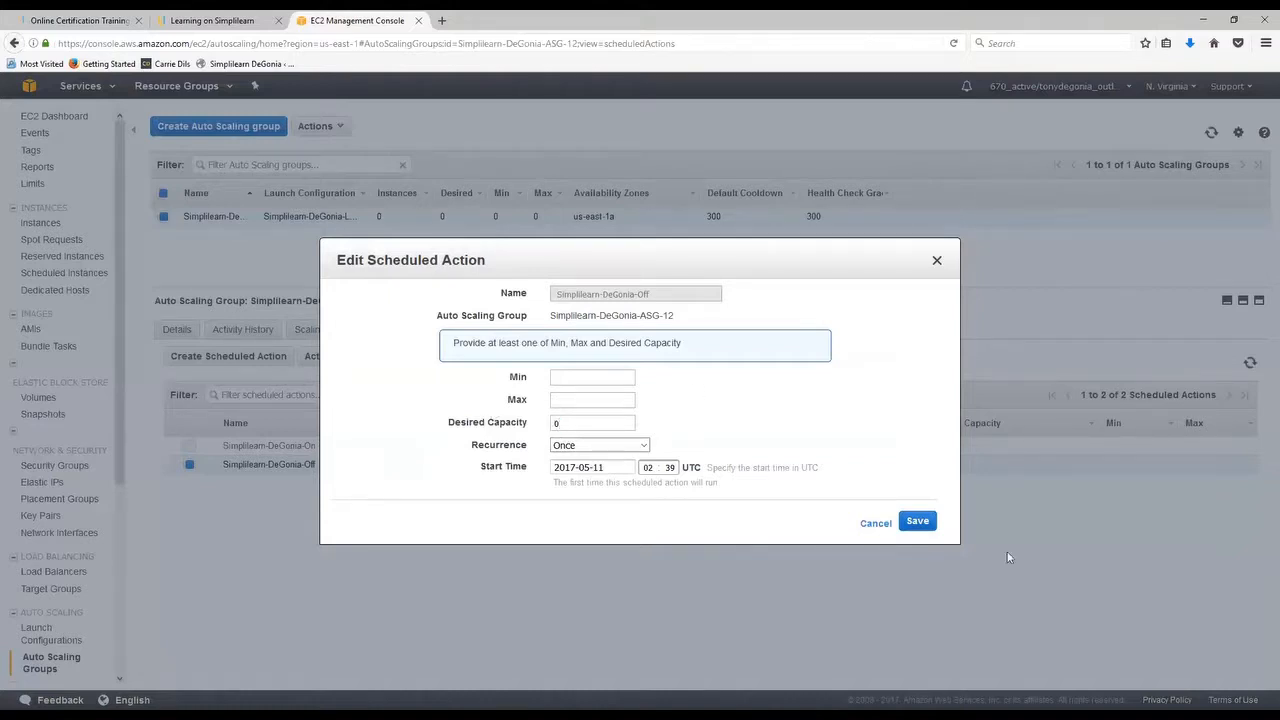
pyautogui.click(917, 521)
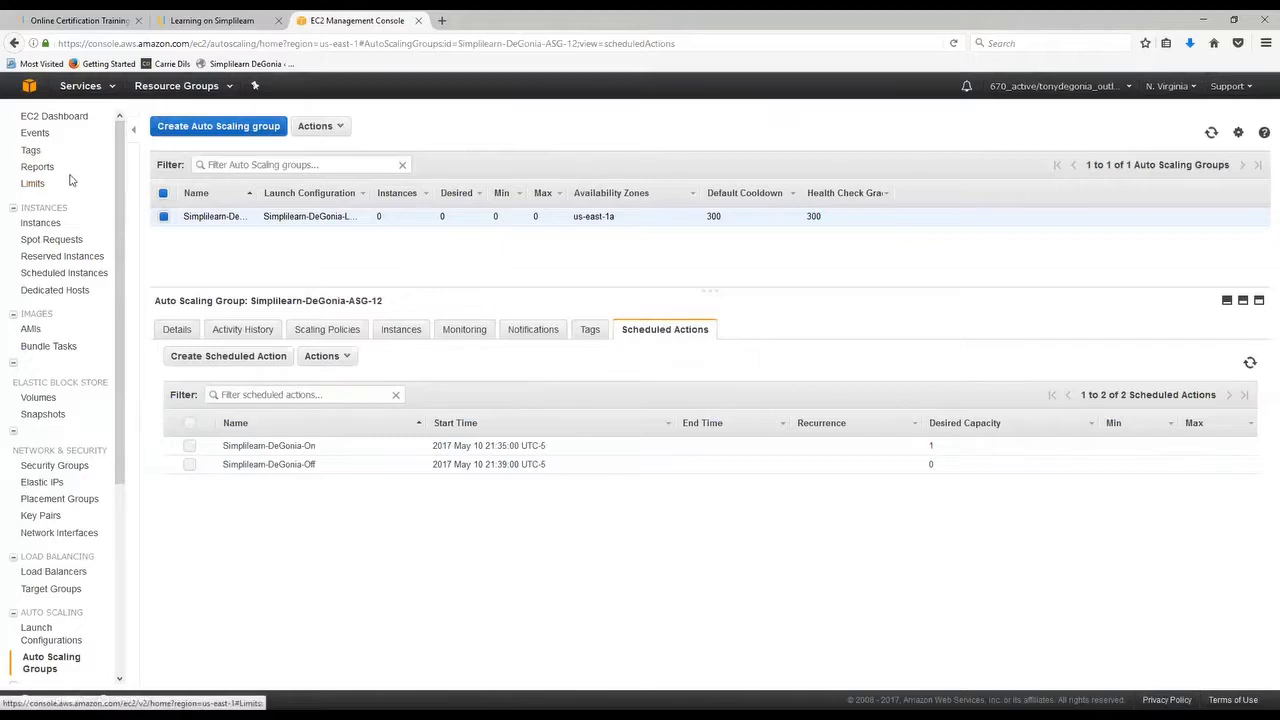
pyautogui.click(83, 122)
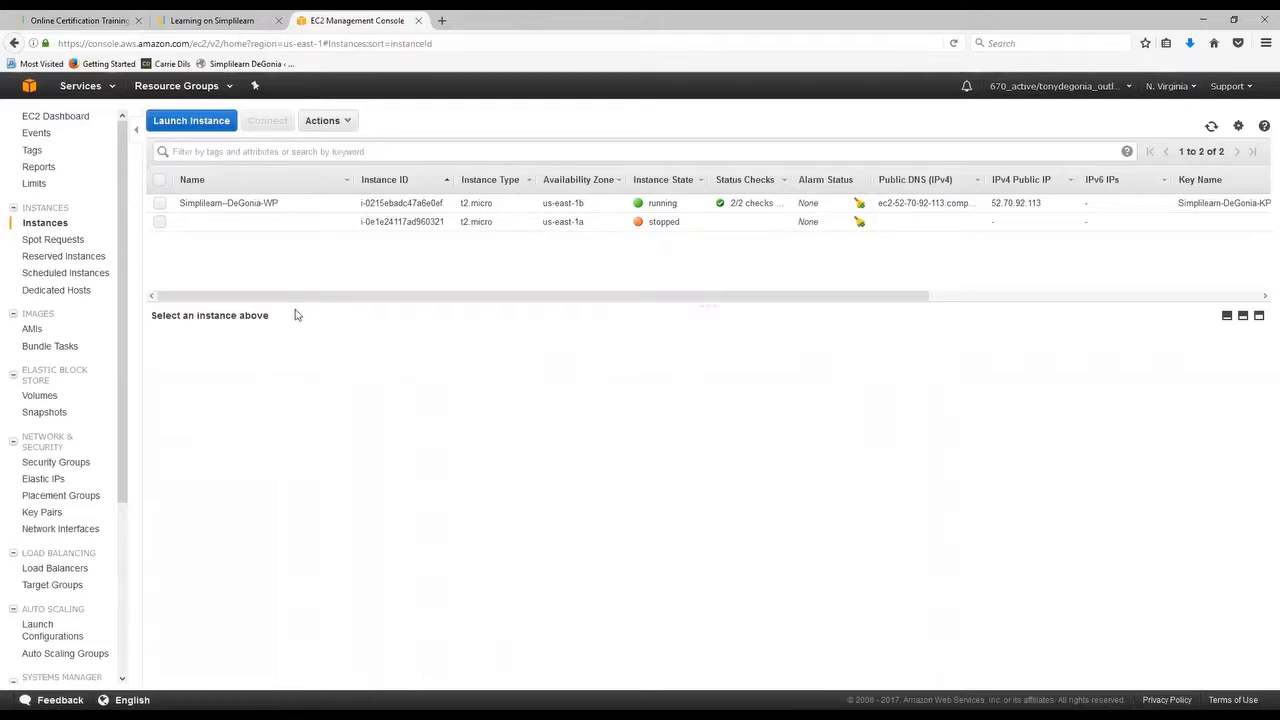
# Widen the Instance ID column and select the running WP instance.
pyautogui.moveTo(300, 298); pyautogui.dragTo(690, 348)
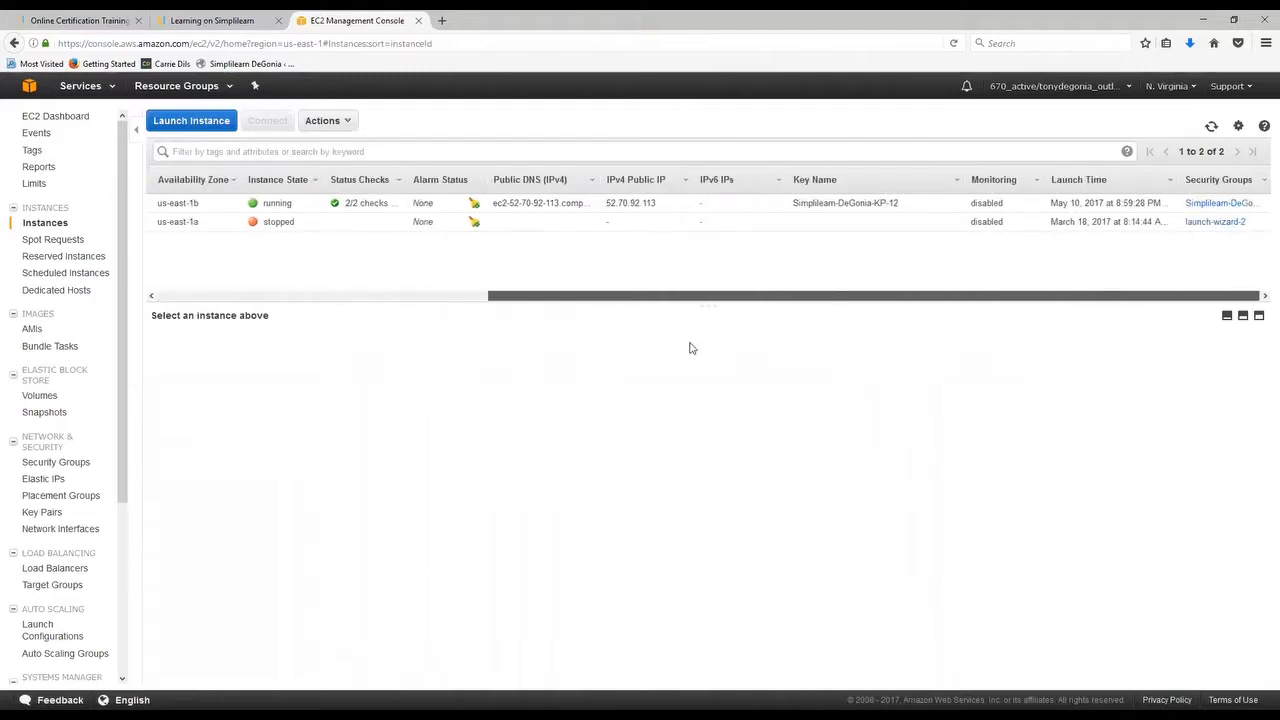
pyautogui.moveTo(659, 348); pyautogui.dragTo(249, 297)
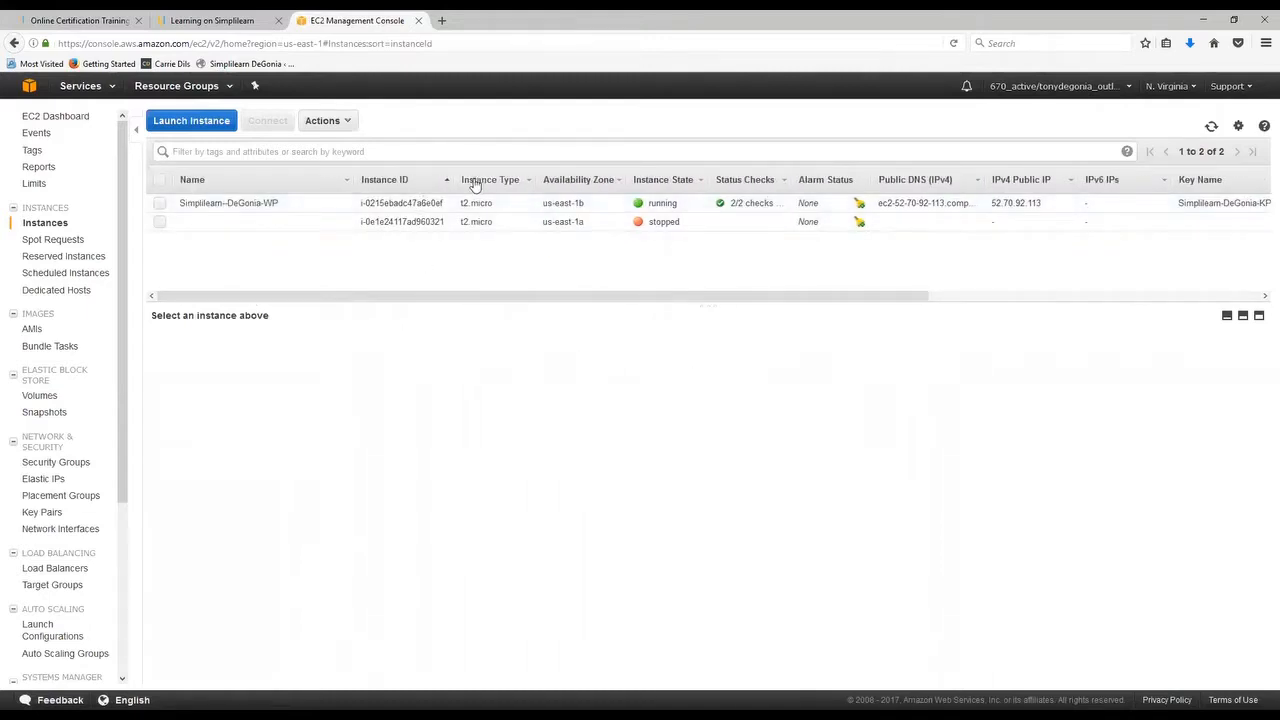
pyautogui.moveTo(454, 187); pyautogui.dragTo(490, 195)
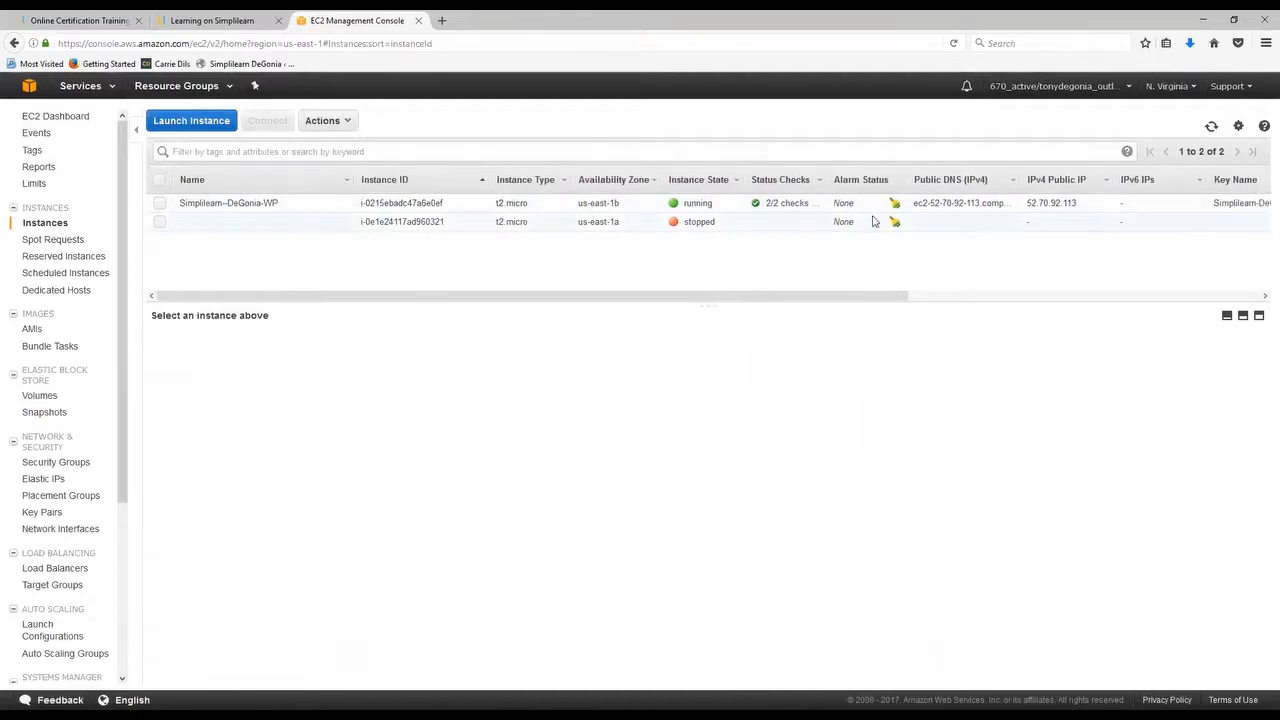
pyautogui.click(160, 203)
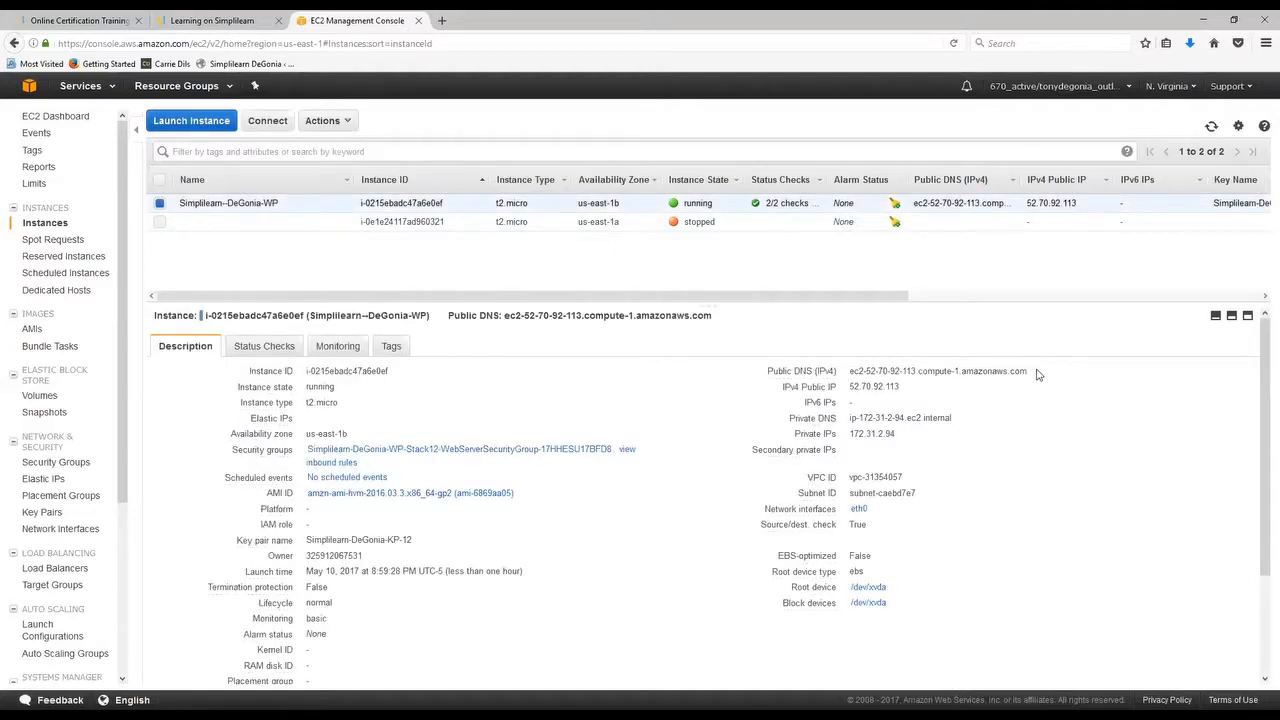
# Open the WP instance's public DNS address in a new tab showing the Apache test page.
pyautogui.moveTo(1036, 373); pyautogui.dragTo(849, 371)
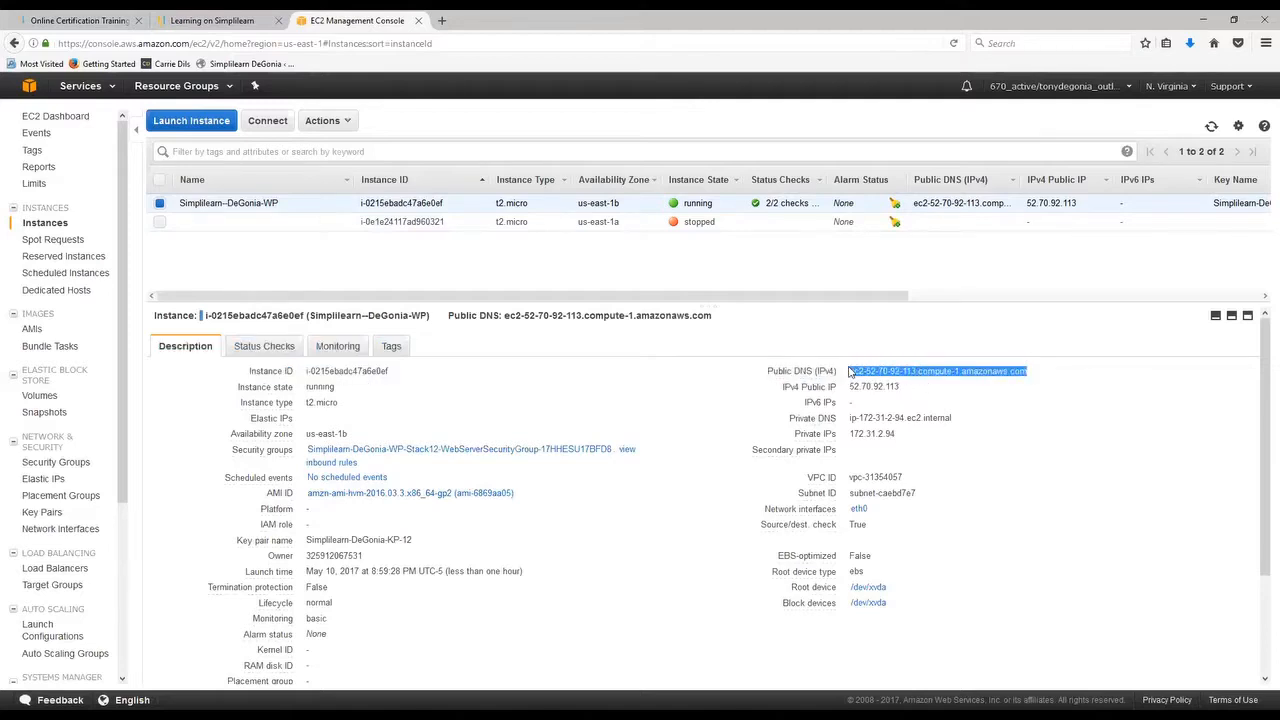
pyautogui.rightClick(912, 374)
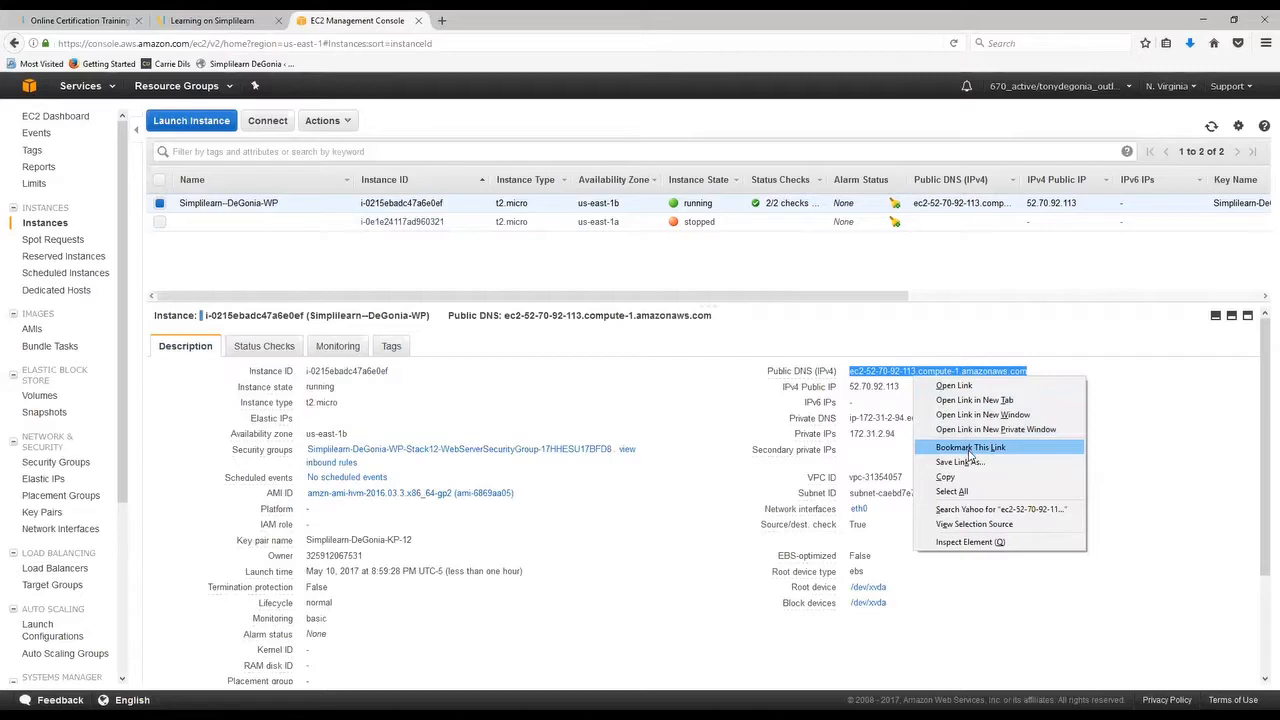
pyautogui.click(973, 401)
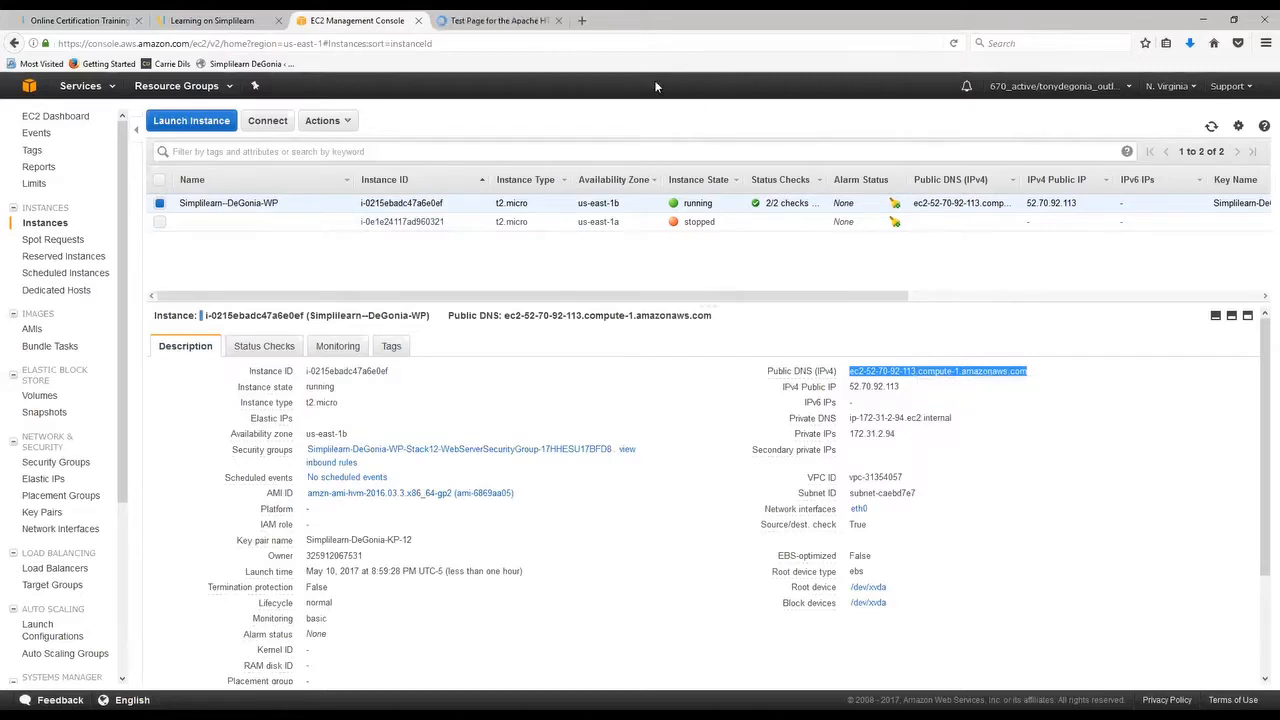
pyautogui.click(507, 26)
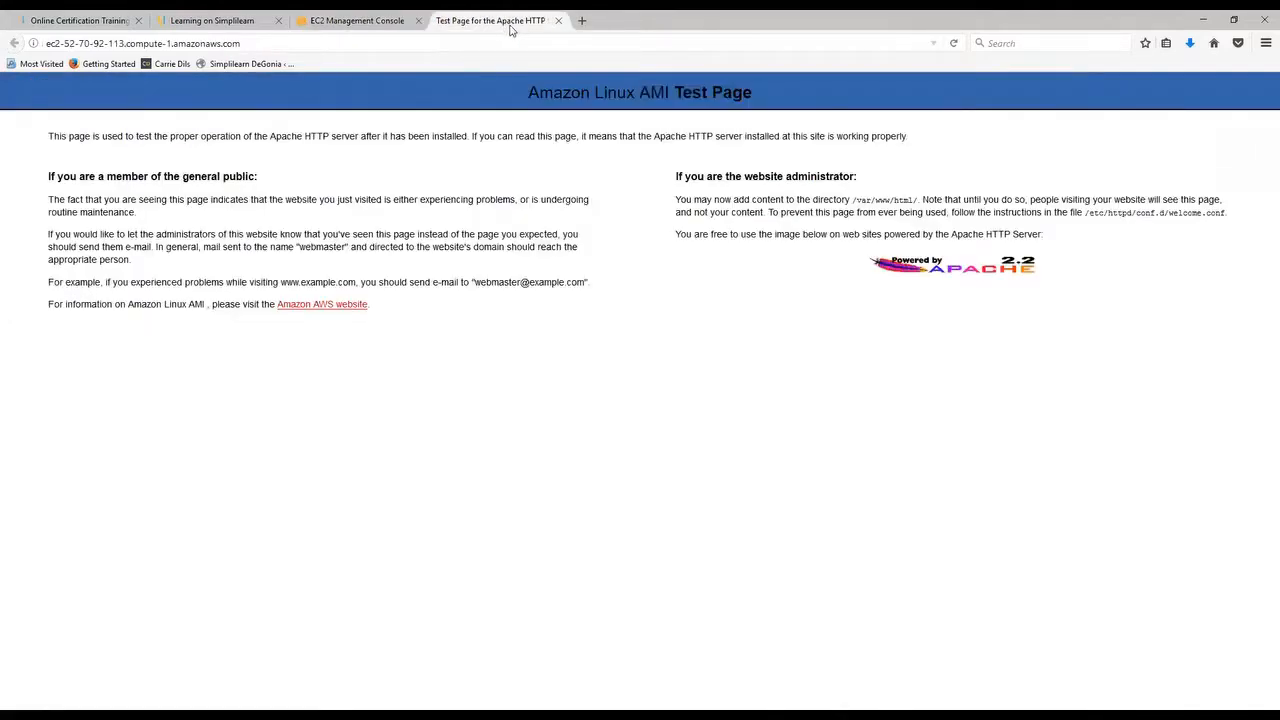
# Append /wordpress to the instance's address, browse the loaded WordPress site, then return to the EC2 console.
pyautogui.click(288, 45)
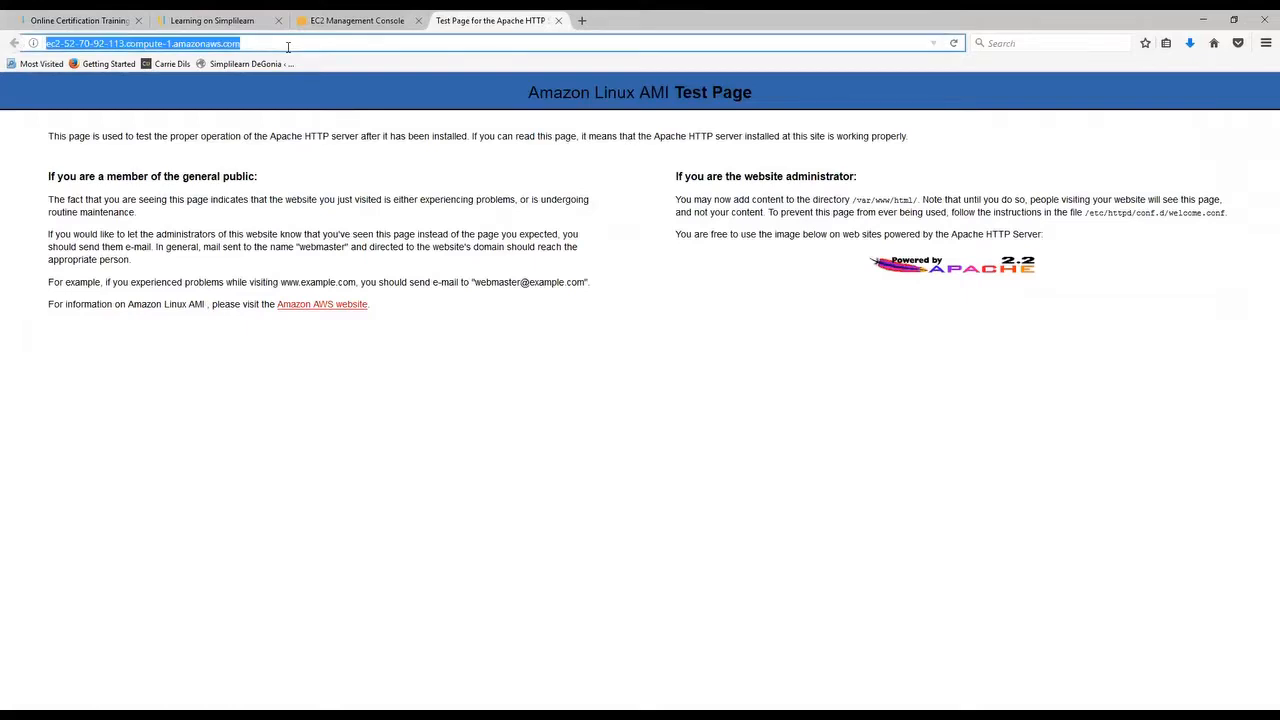
pyautogui.click(288, 45)
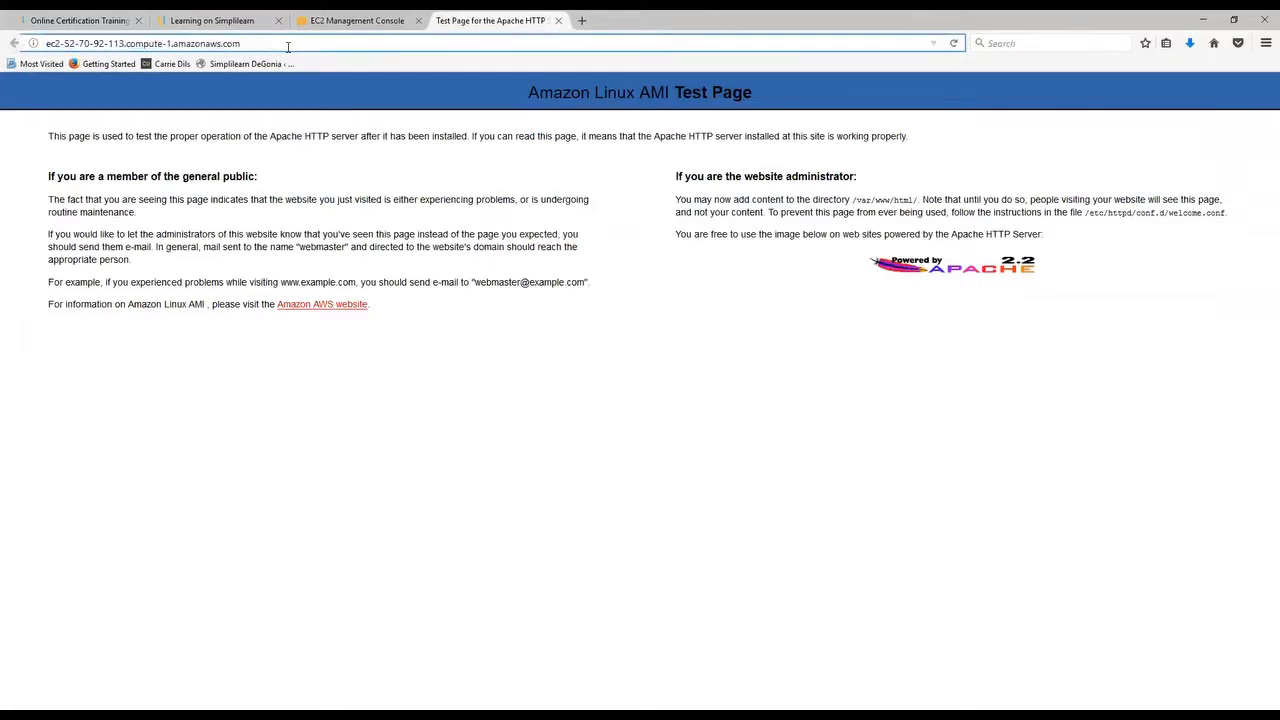
pyautogui.write('/word')
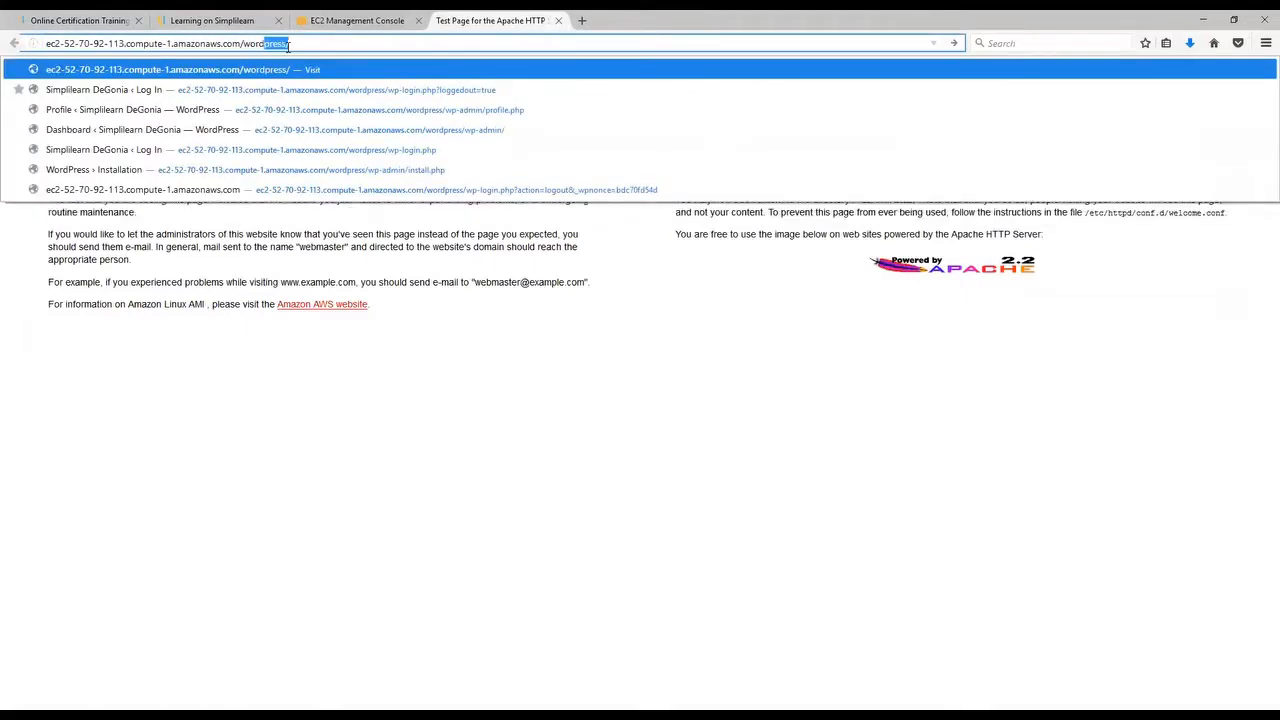
pyautogui.write('pre')
pyautogui.press('Return')
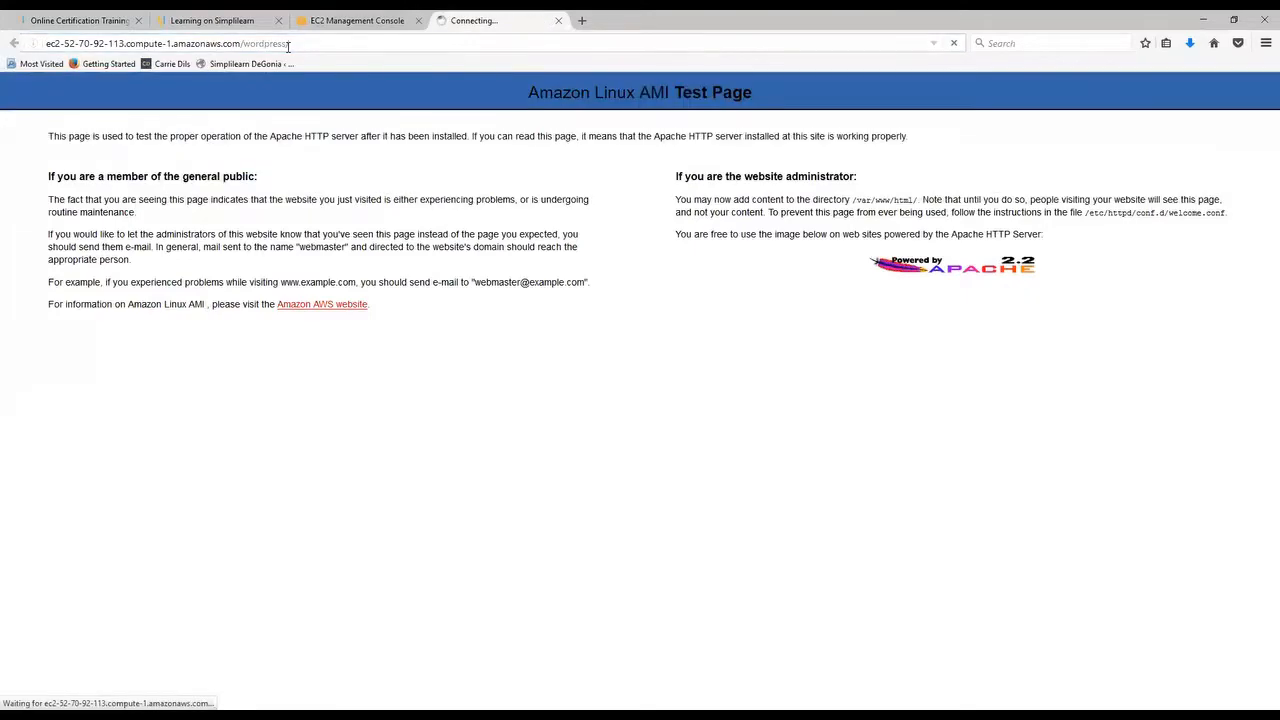
pyautogui.scroll(-10, 627, 360)
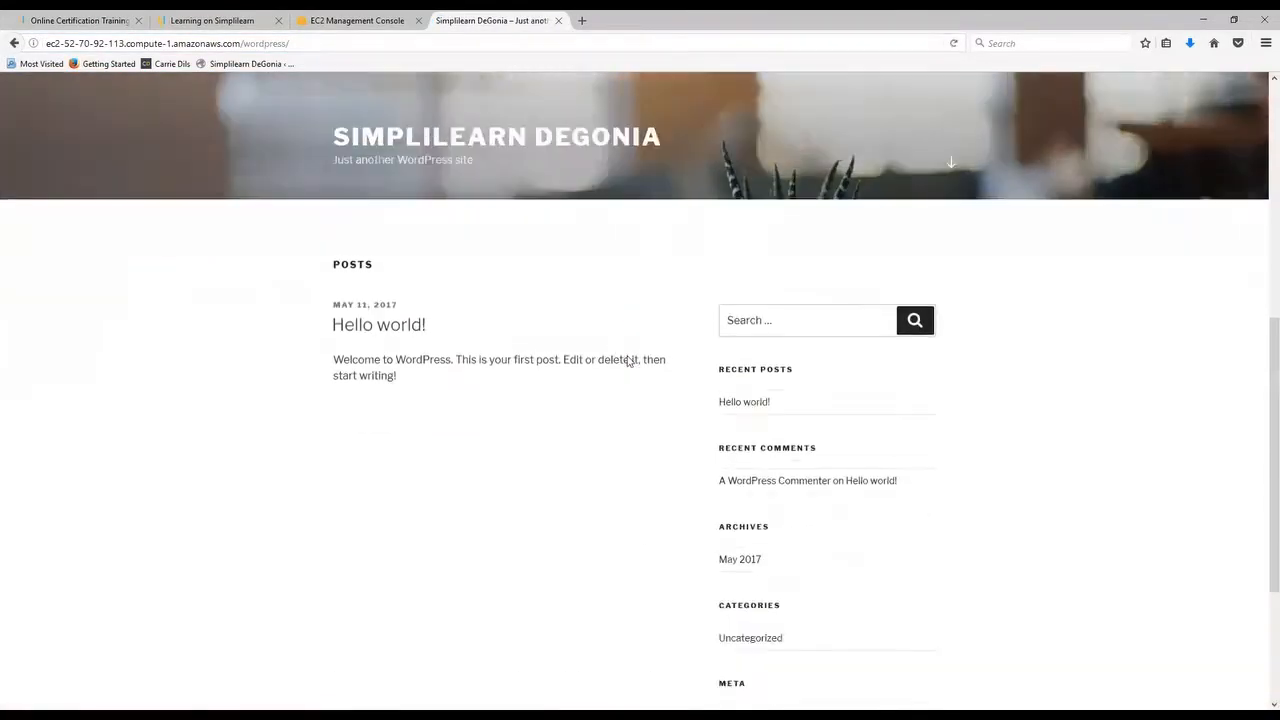
pyautogui.scroll(10, 627, 373)
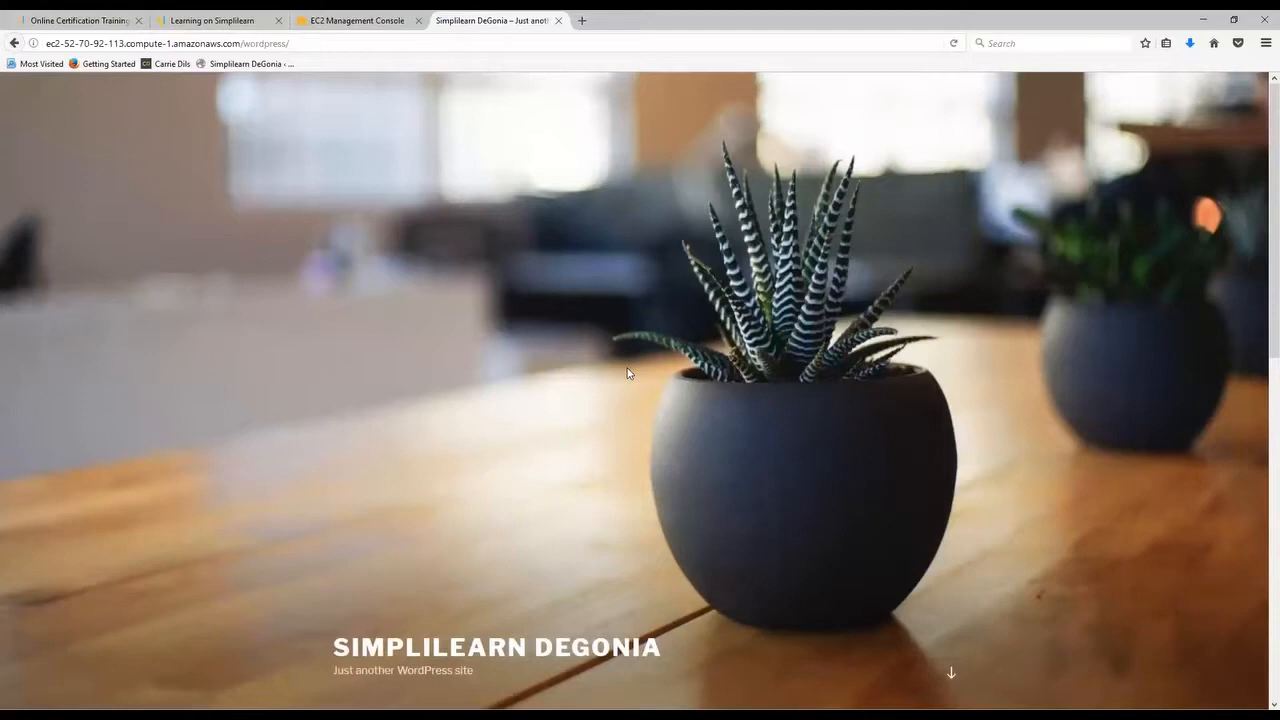
pyautogui.click(360, 22)
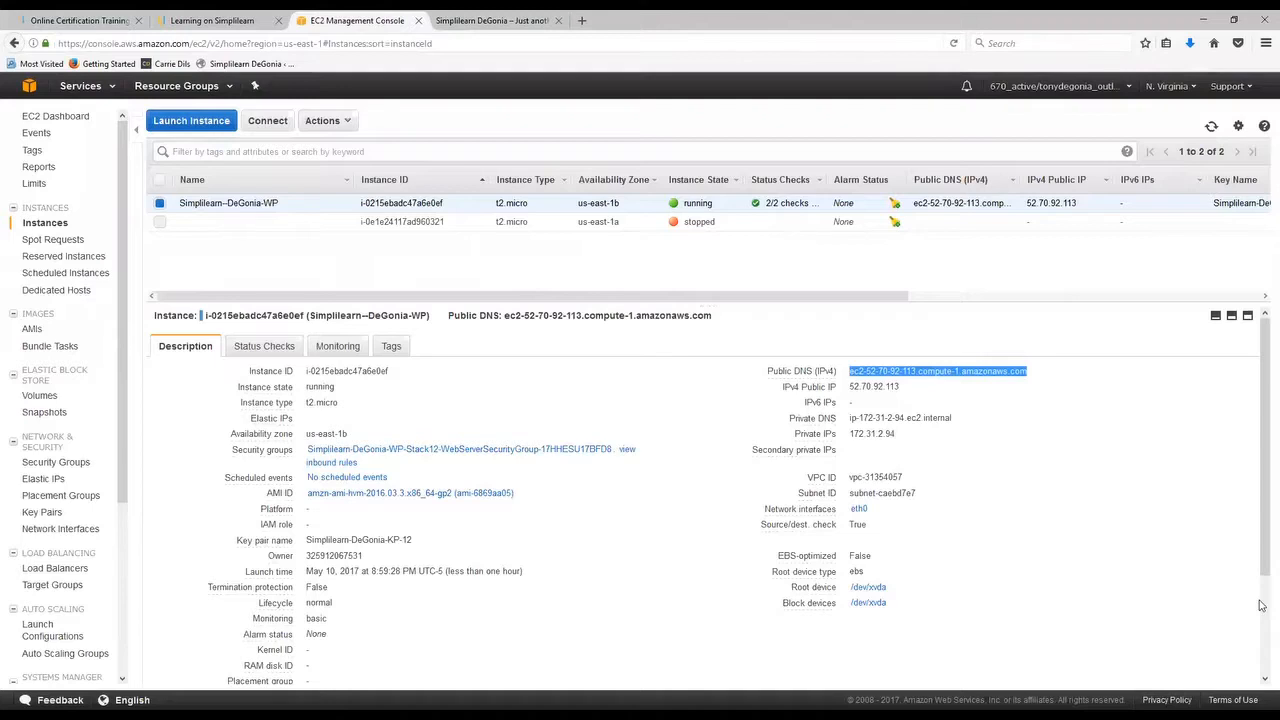
# Refresh the instances list repeatedly until the new t1.micro Auto Scaling instance appears pending.
pyautogui.click(1209, 128)
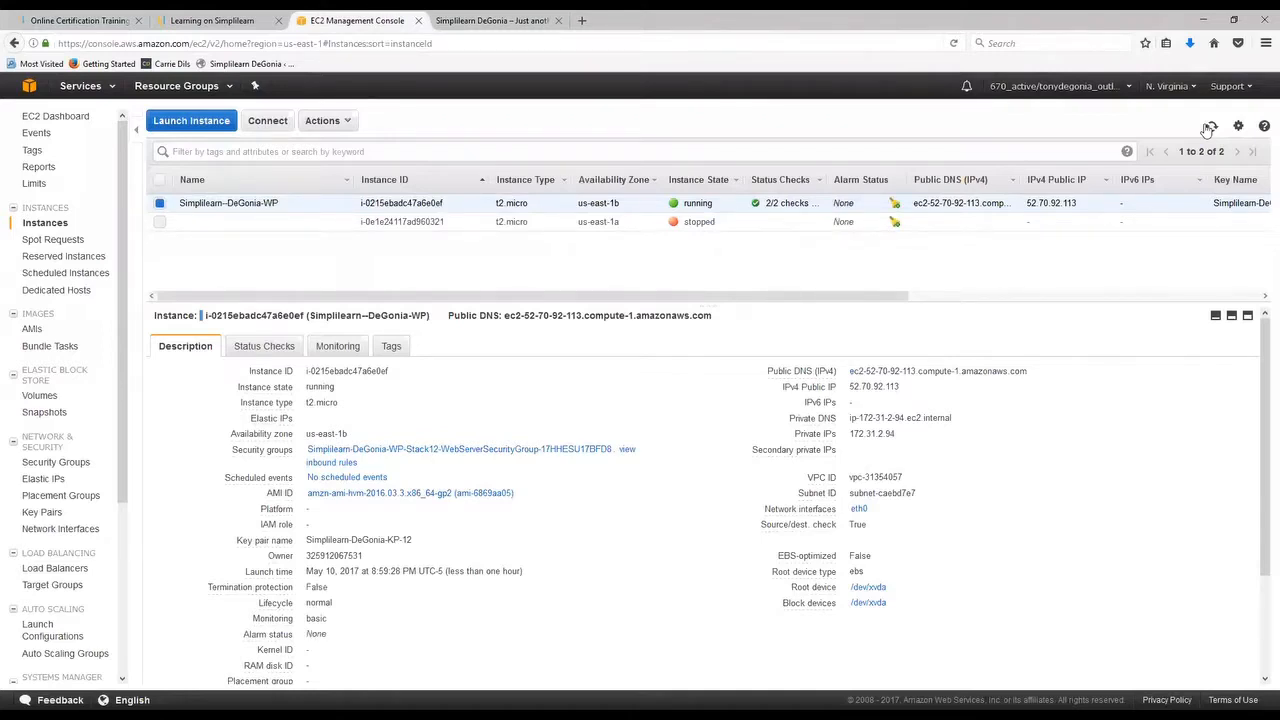
pyautogui.click(1212, 128)
pyautogui.click(1213, 127)
pyautogui.click(1214, 128)
pyautogui.click(1214, 128)
pyautogui.click(1214, 128)
pyautogui.click(1214, 128)
pyautogui.click(1214, 128)
pyautogui.click(1214, 128)
pyautogui.click(1214, 128)
pyautogui.click(1214, 128)
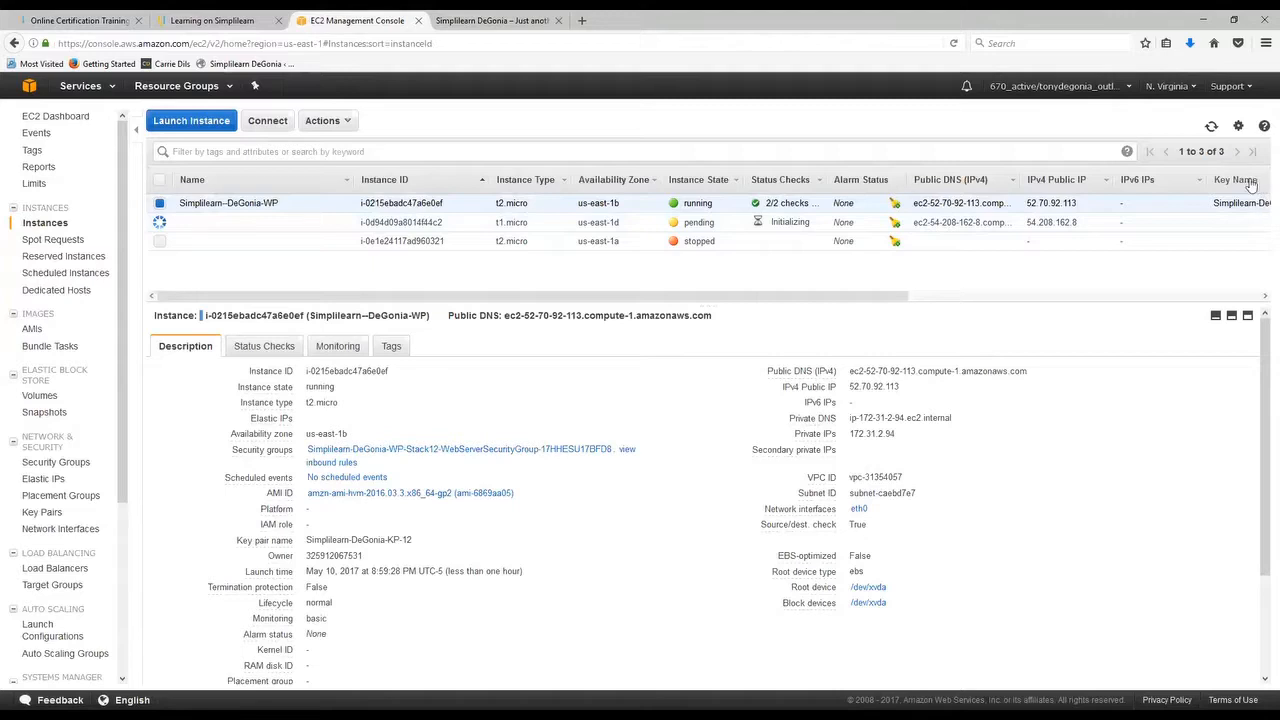
# Refresh the list, add the running t1.micro instance to the selection, and show the Description details.
pyautogui.click(1211, 126)
pyautogui.click(160, 224)
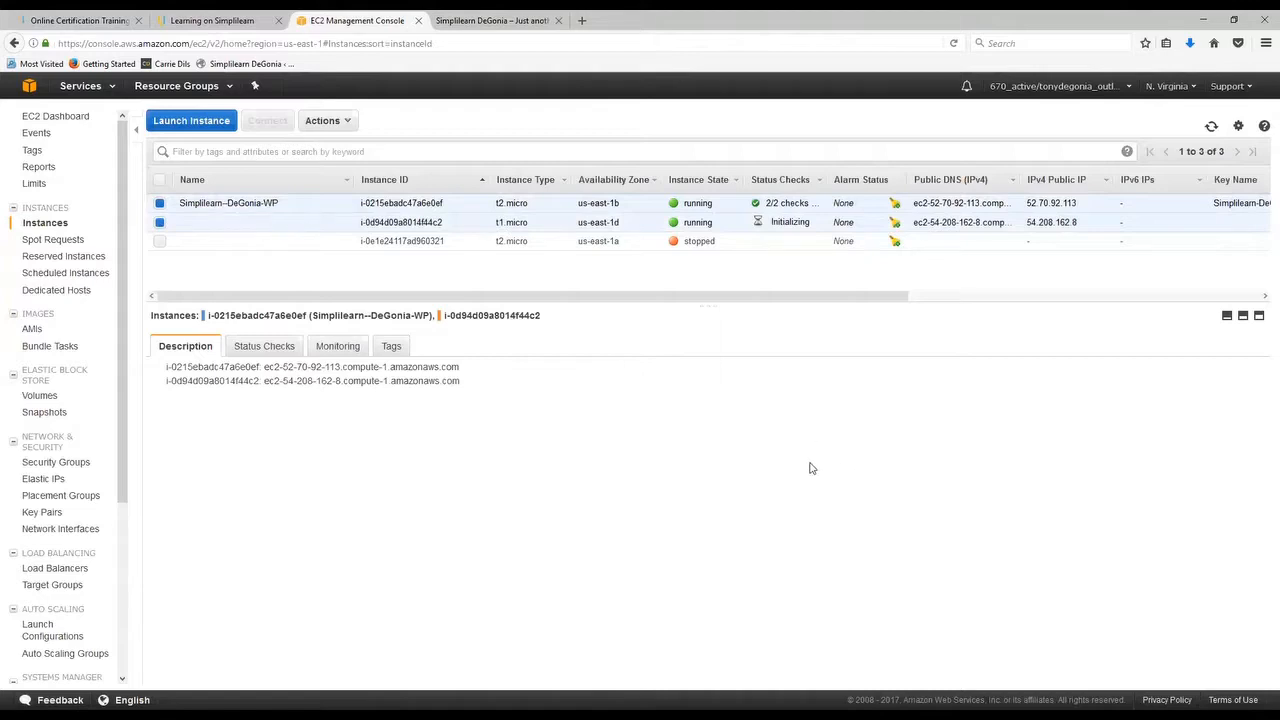
pyautogui.click(280, 349)
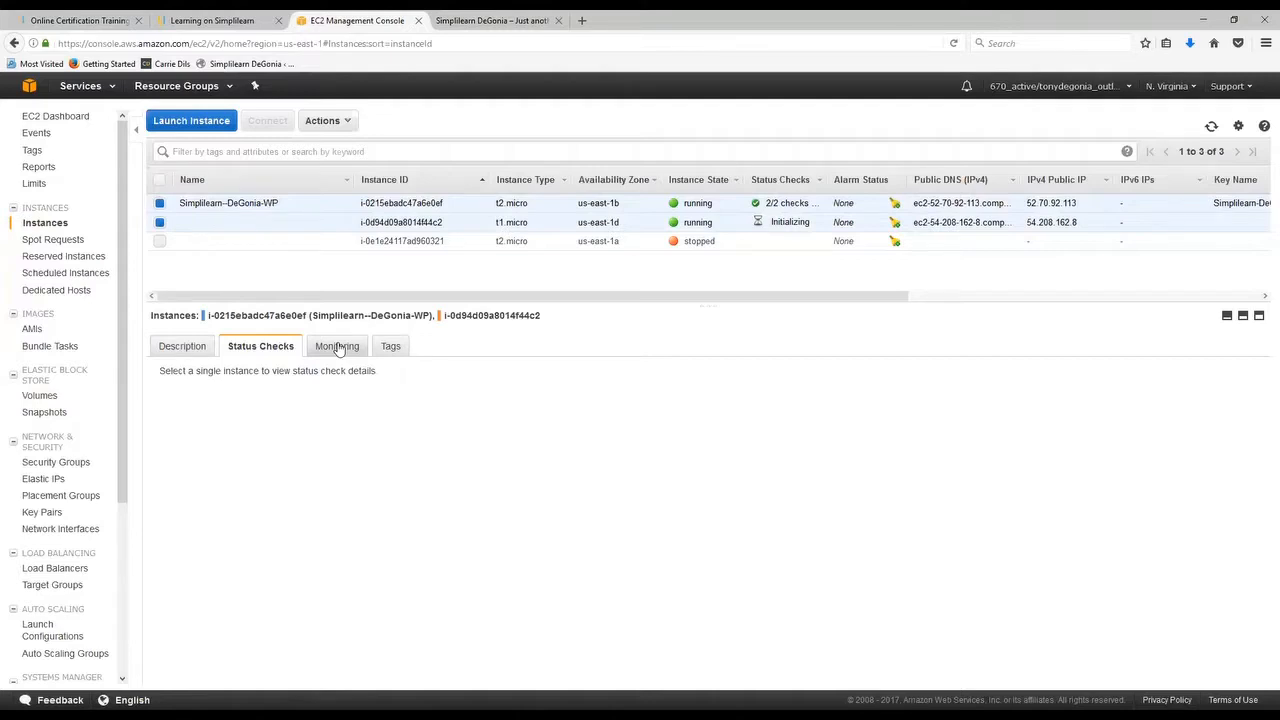
pyautogui.moveTo(506, 298); pyautogui.dragTo(890, 321)
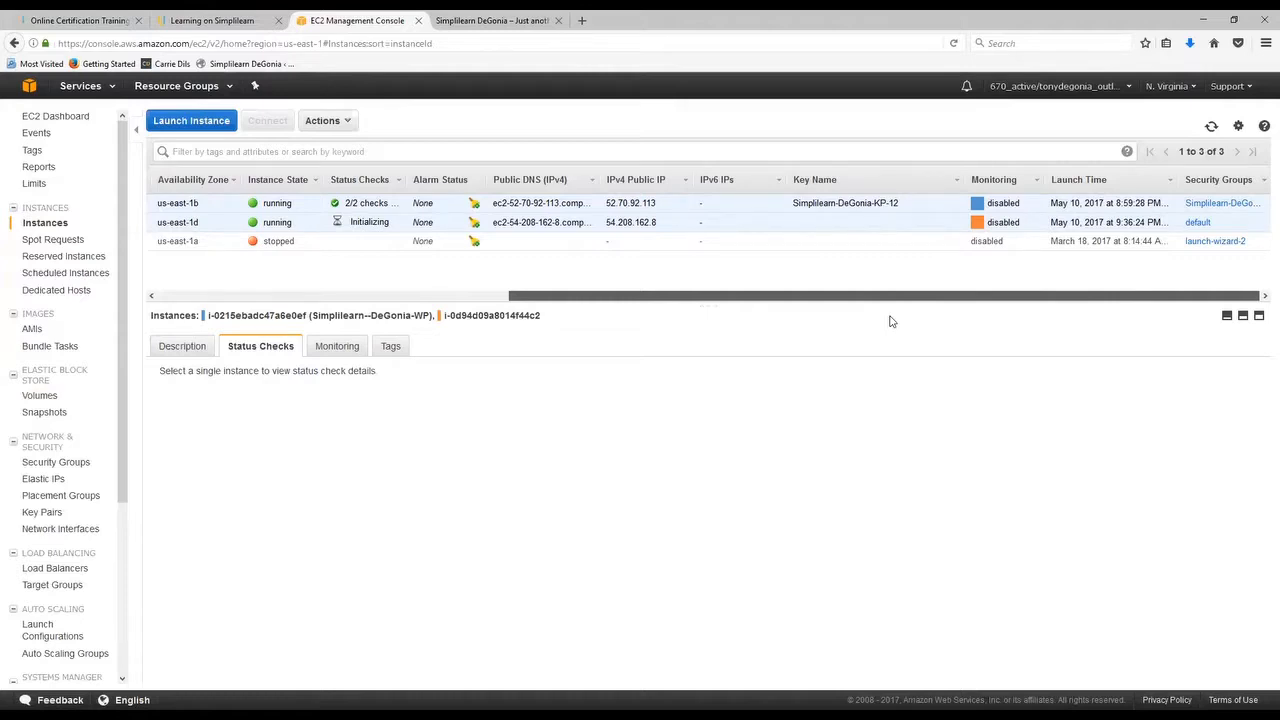
pyautogui.moveTo(857, 311); pyautogui.dragTo(424, 305)
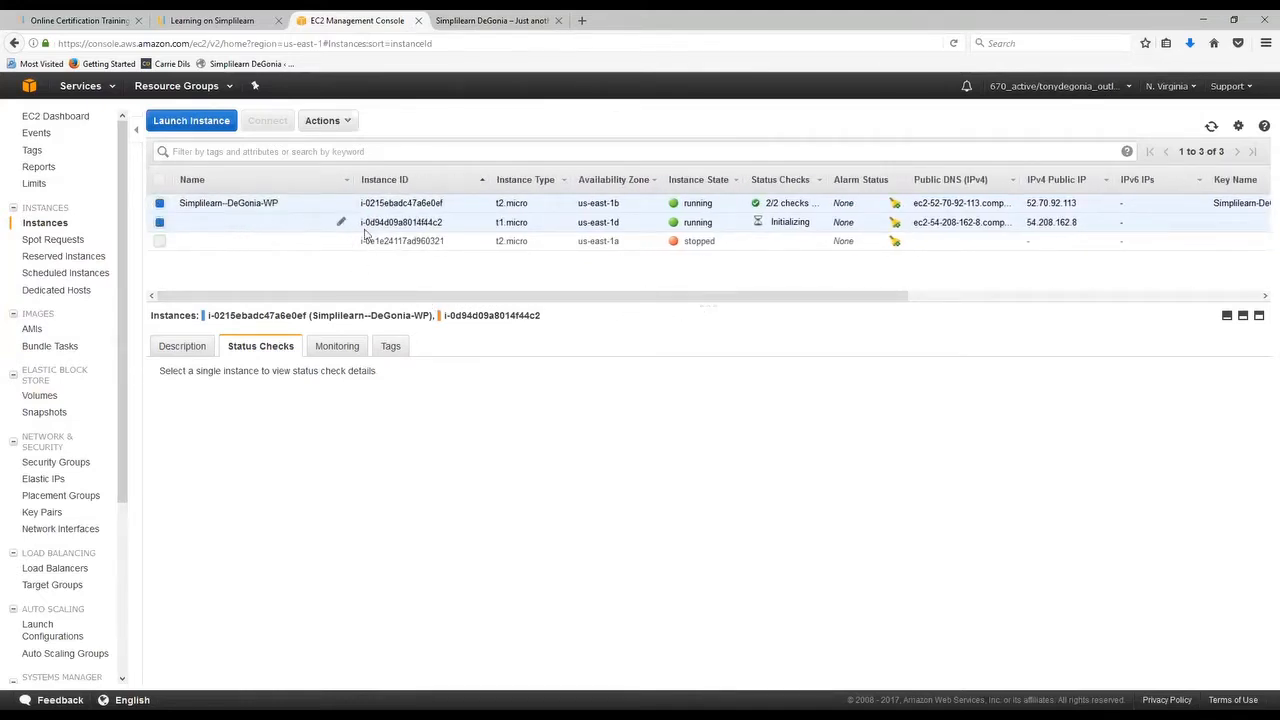
pyautogui.click(184, 350)
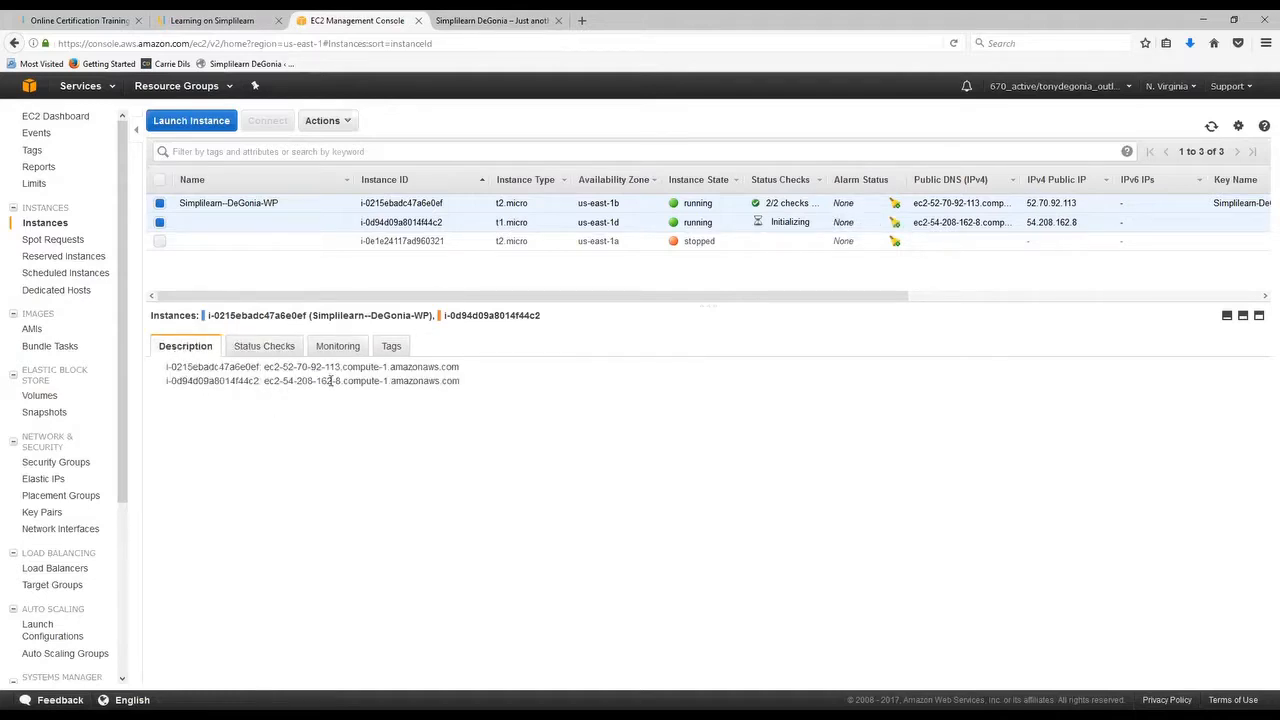
# Open the new instance's public DNS in a new tab and append the /worpress path.
pyautogui.moveTo(461, 384); pyautogui.dragTo(261, 381)
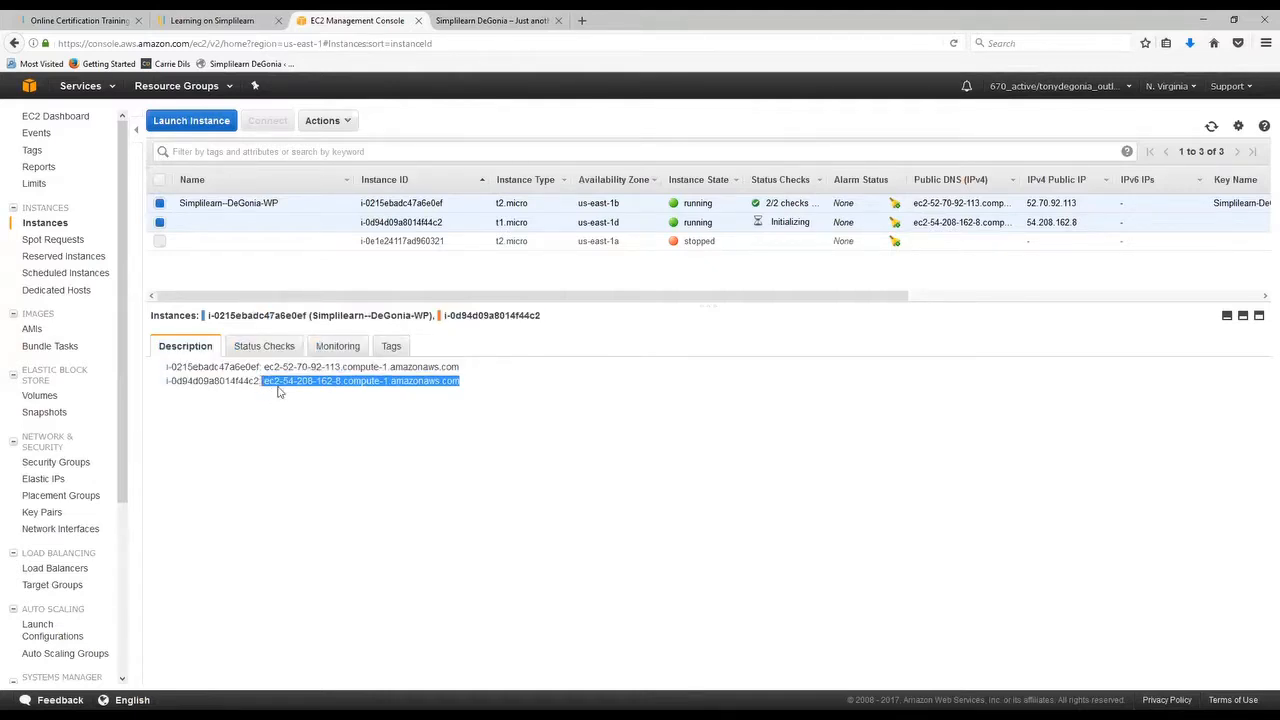
pyautogui.rightClick(279, 388)
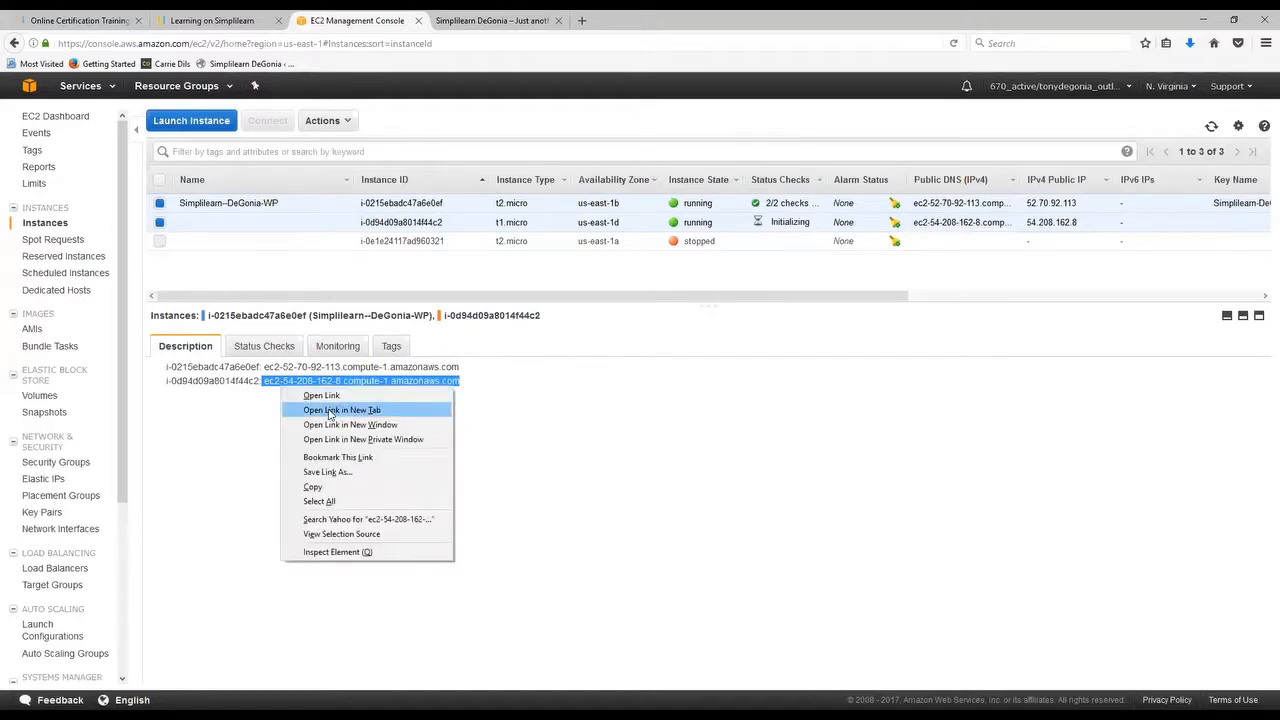
pyautogui.click(330, 410)
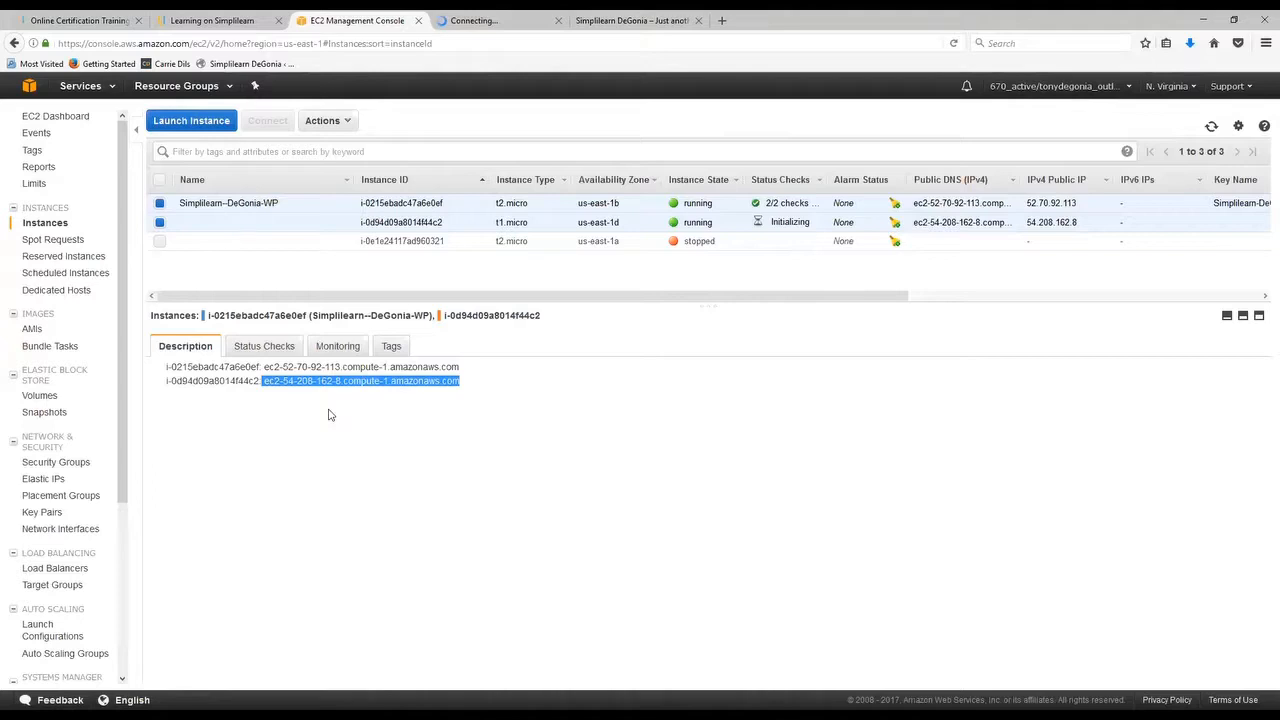
pyautogui.click(476, 26)
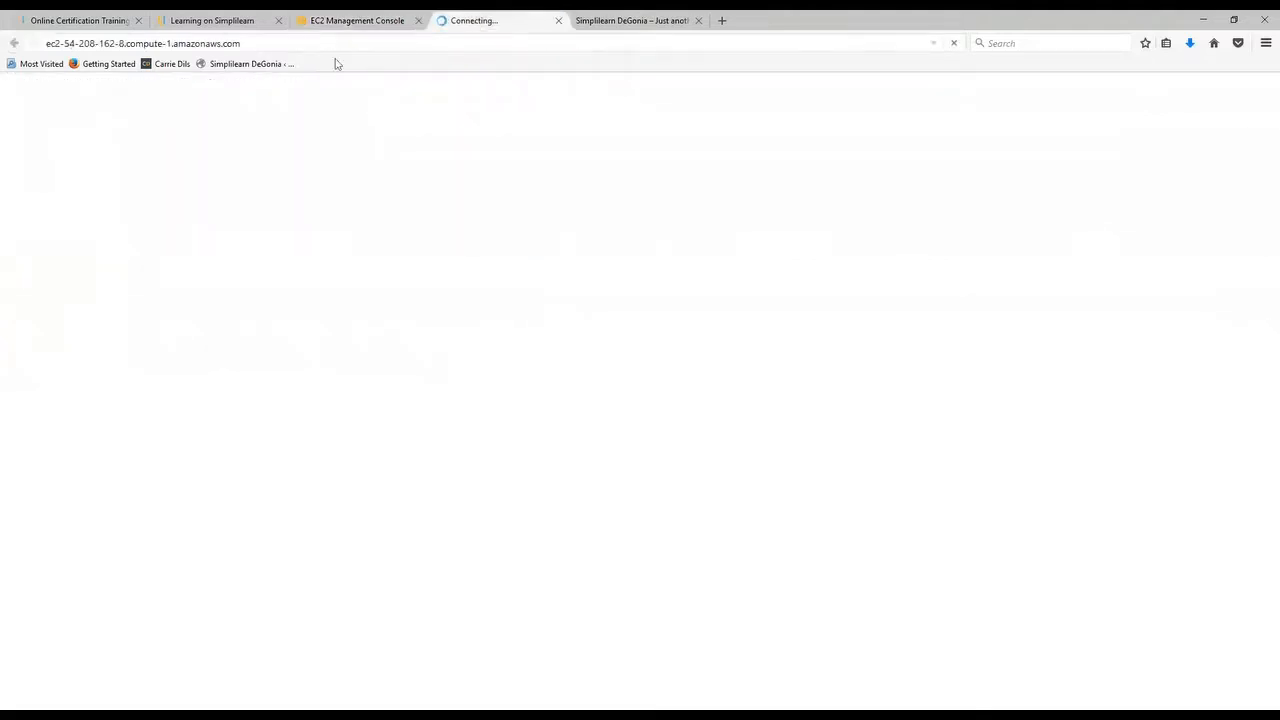
pyautogui.click(284, 44)
pyautogui.click(284, 45)
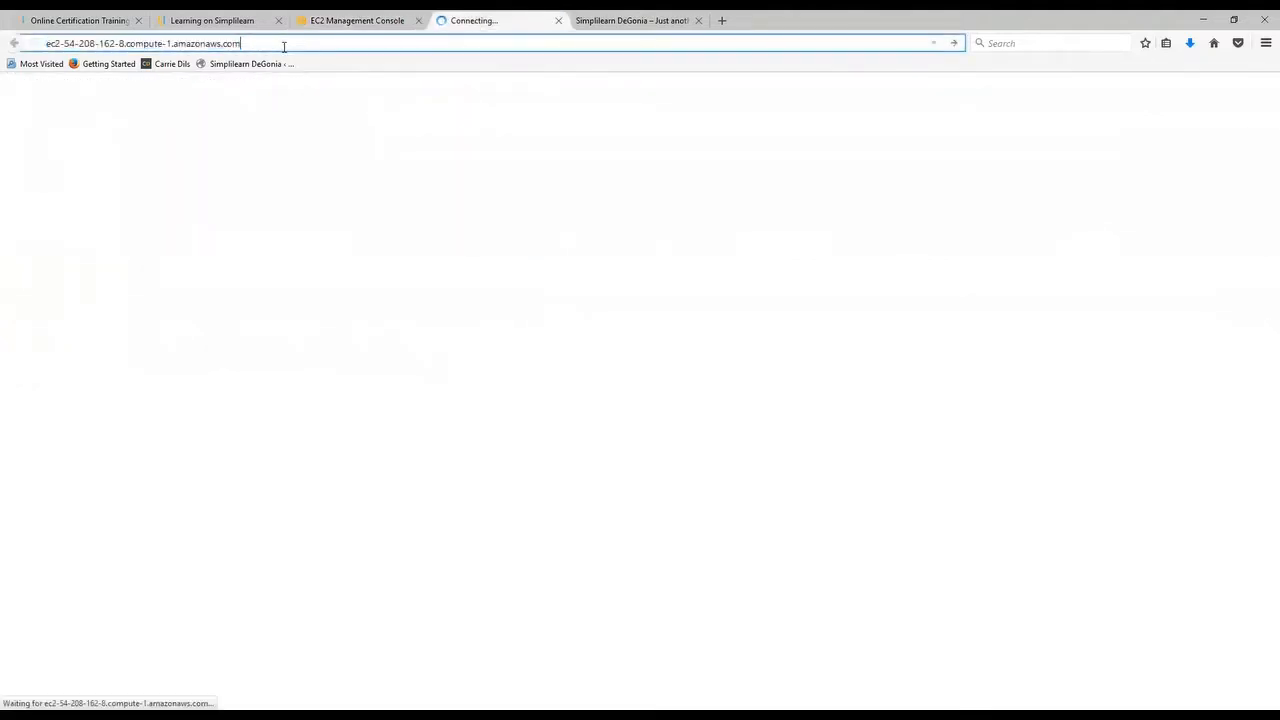
pyautogui.write('/')
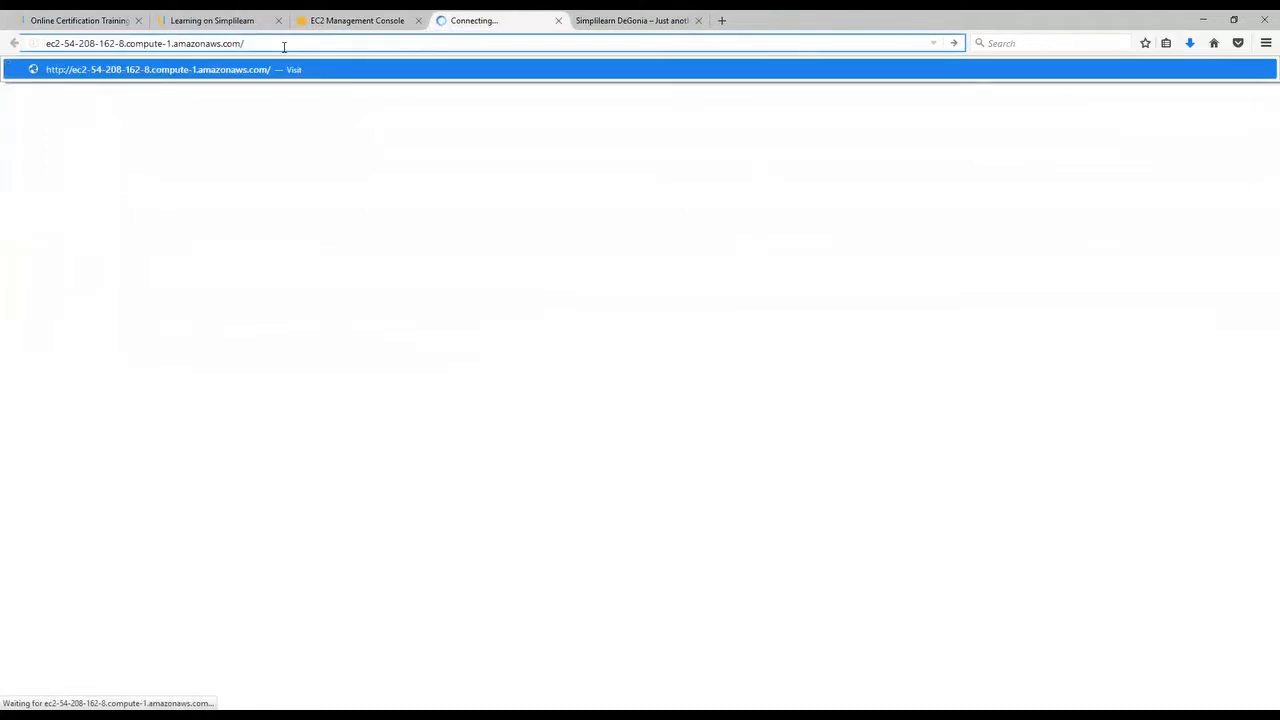
pyautogui.write('worpress')
pyautogui.press('Return')
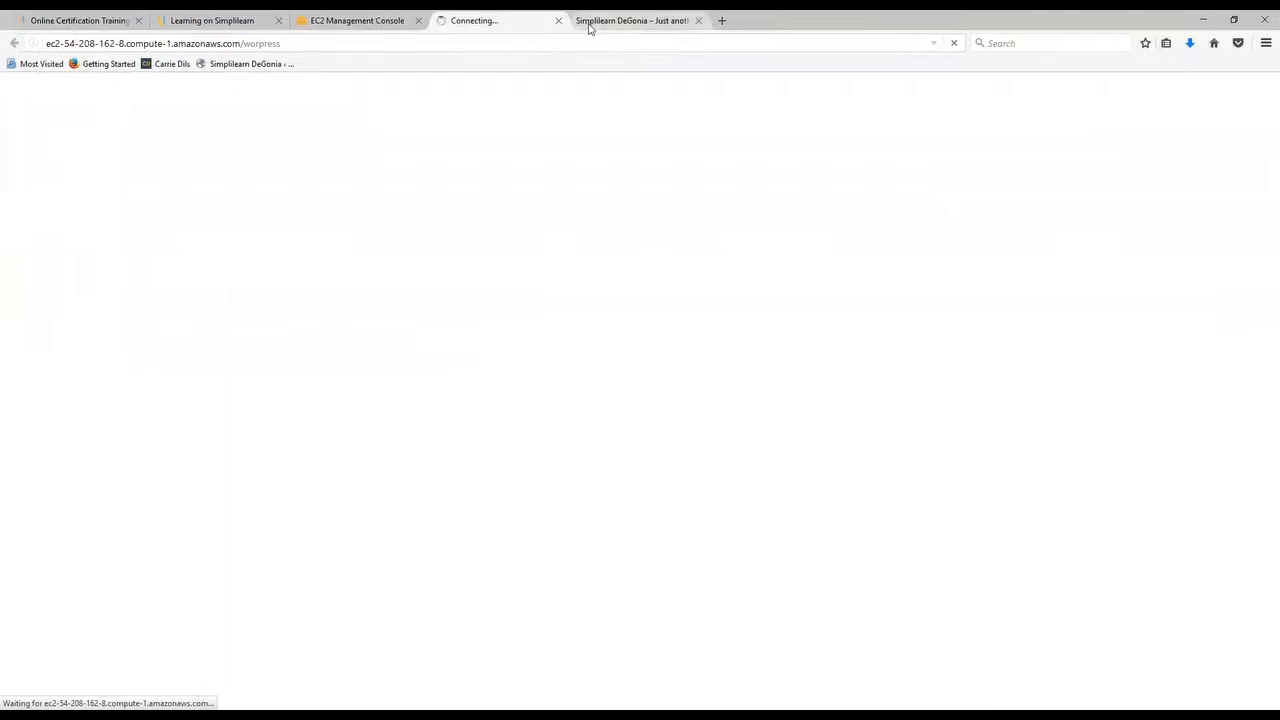
# Check the WordPress site tab and the still-connecting tab, then return to the EC2 console.
pyautogui.click(634, 21)
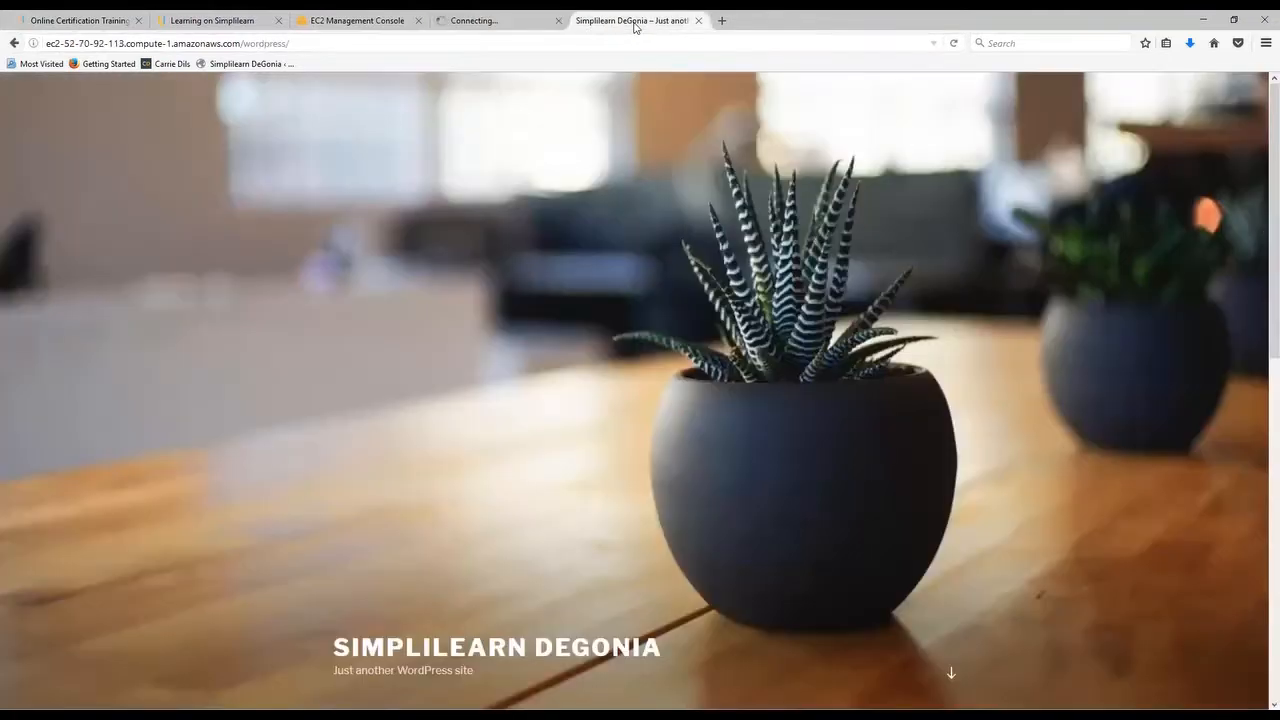
pyautogui.click(490, 22)
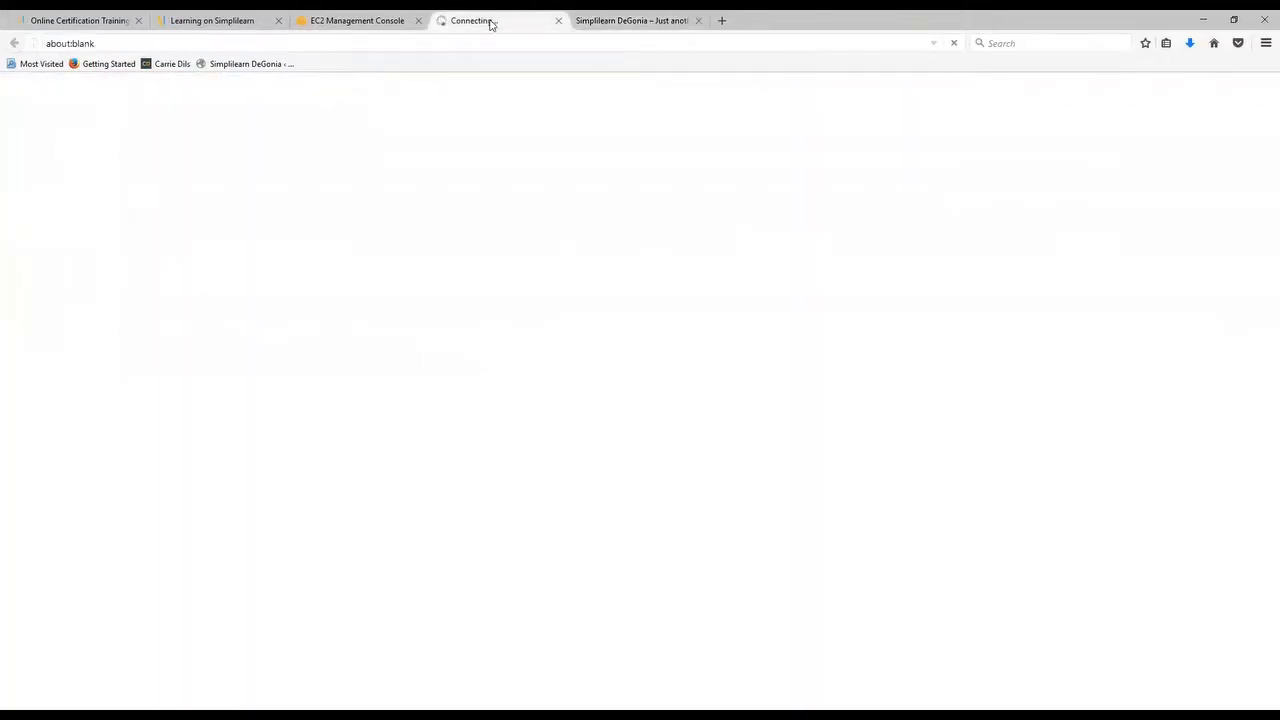
pyautogui.click(362, 21)
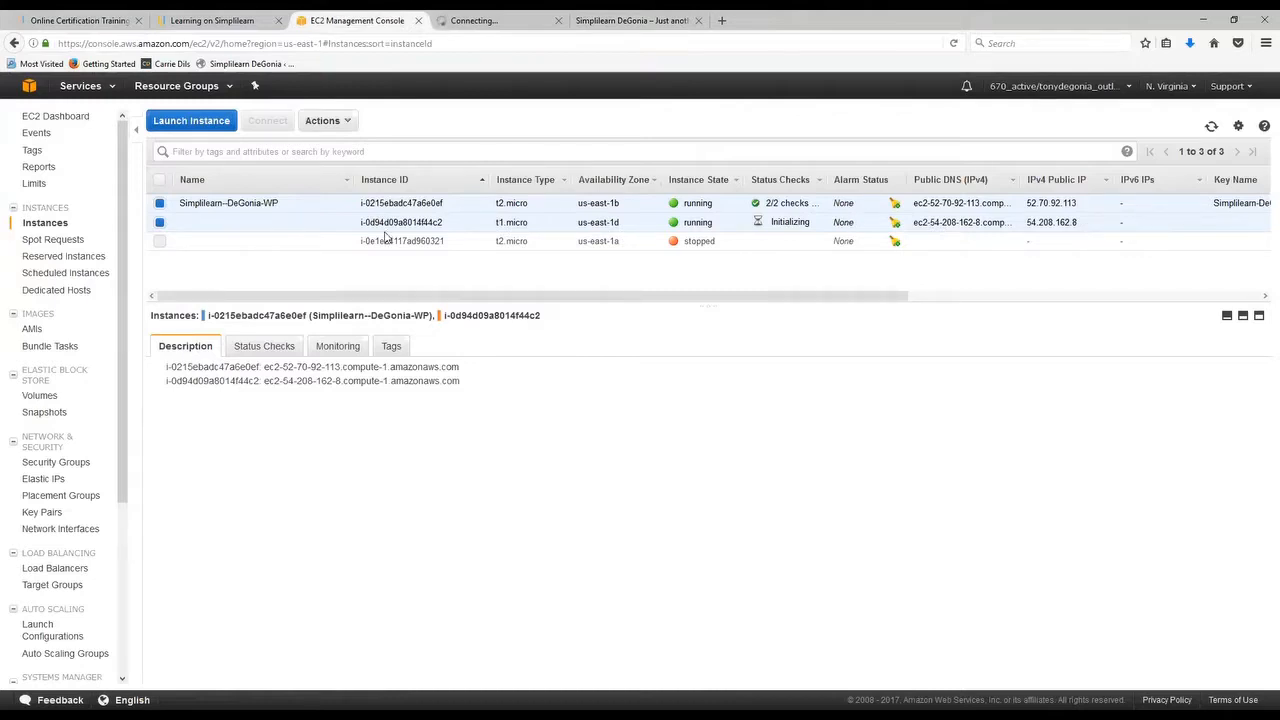
# Stop the stalled connecting tab and paste the group name into its address bar.
pyautogui.click(505, 23)
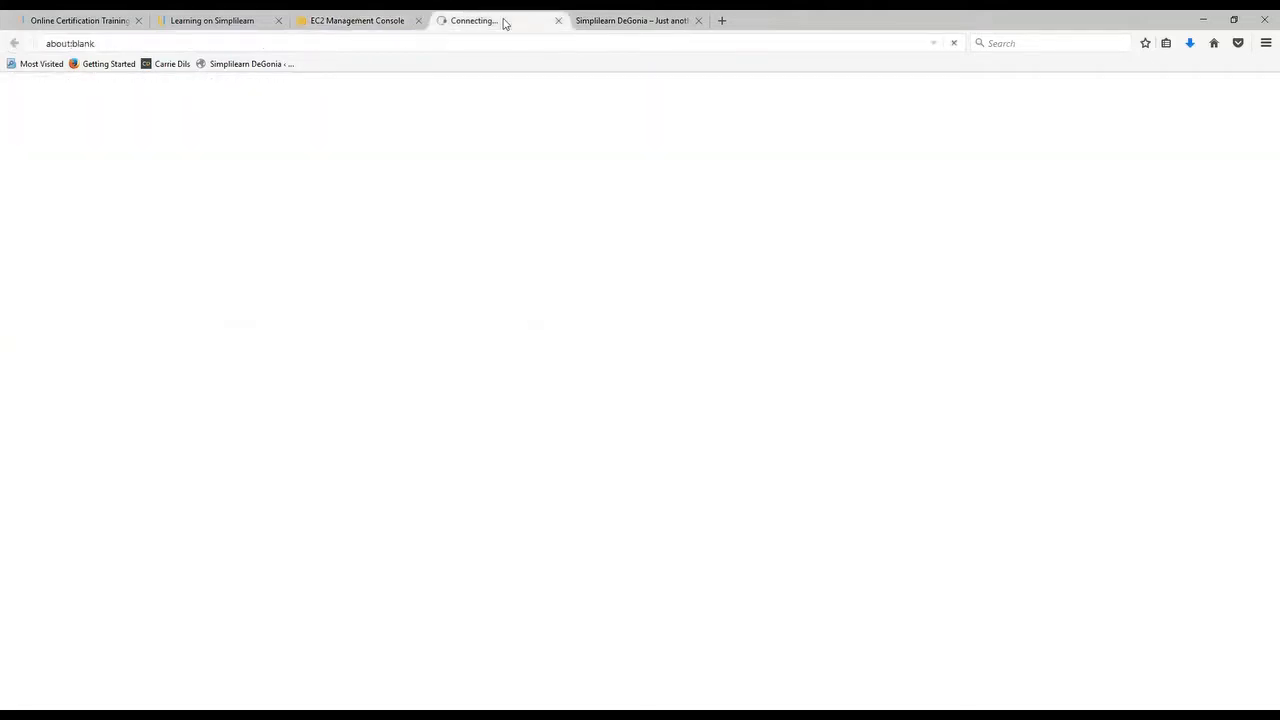
pyautogui.click(614, 28)
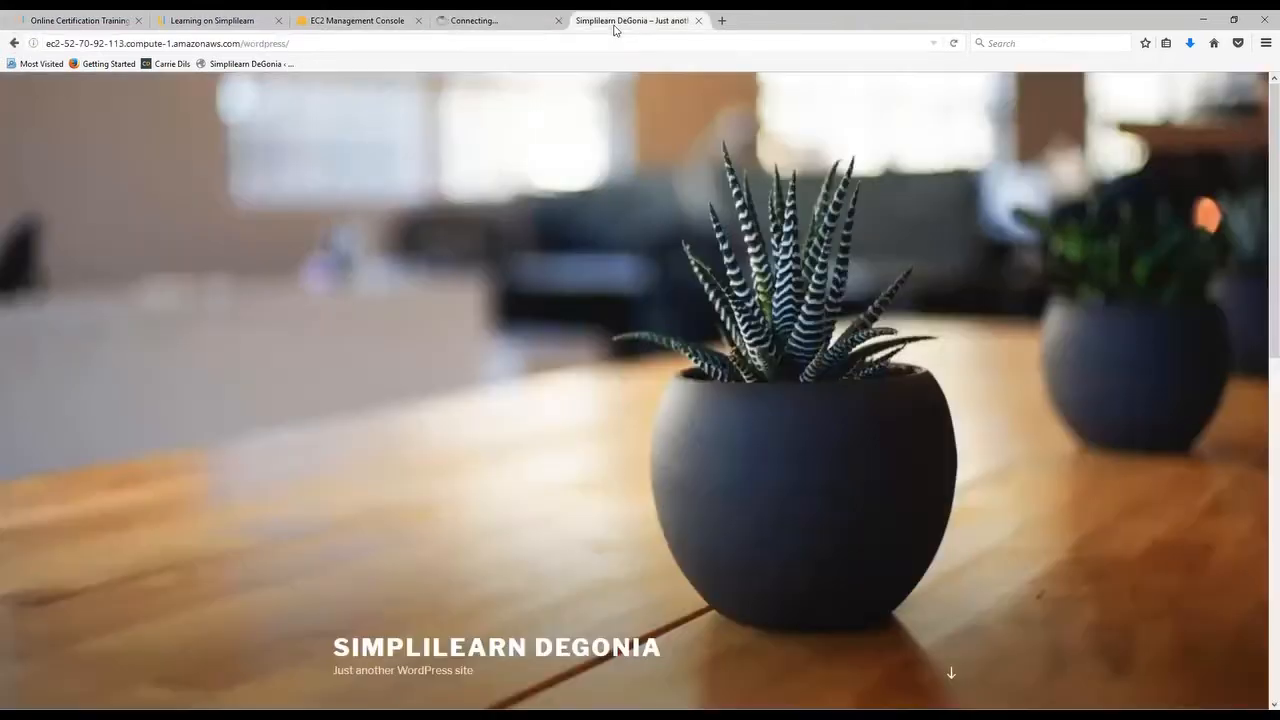
pyautogui.click(488, 25)
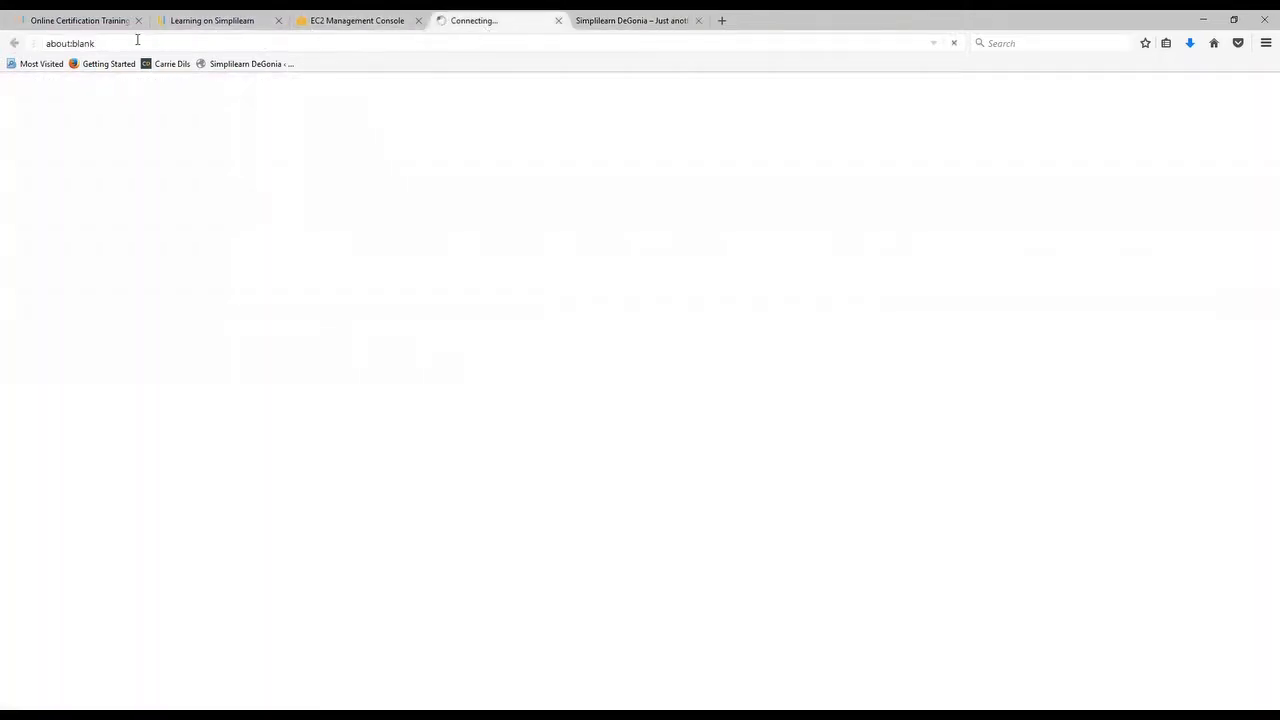
pyautogui.click(952, 44)
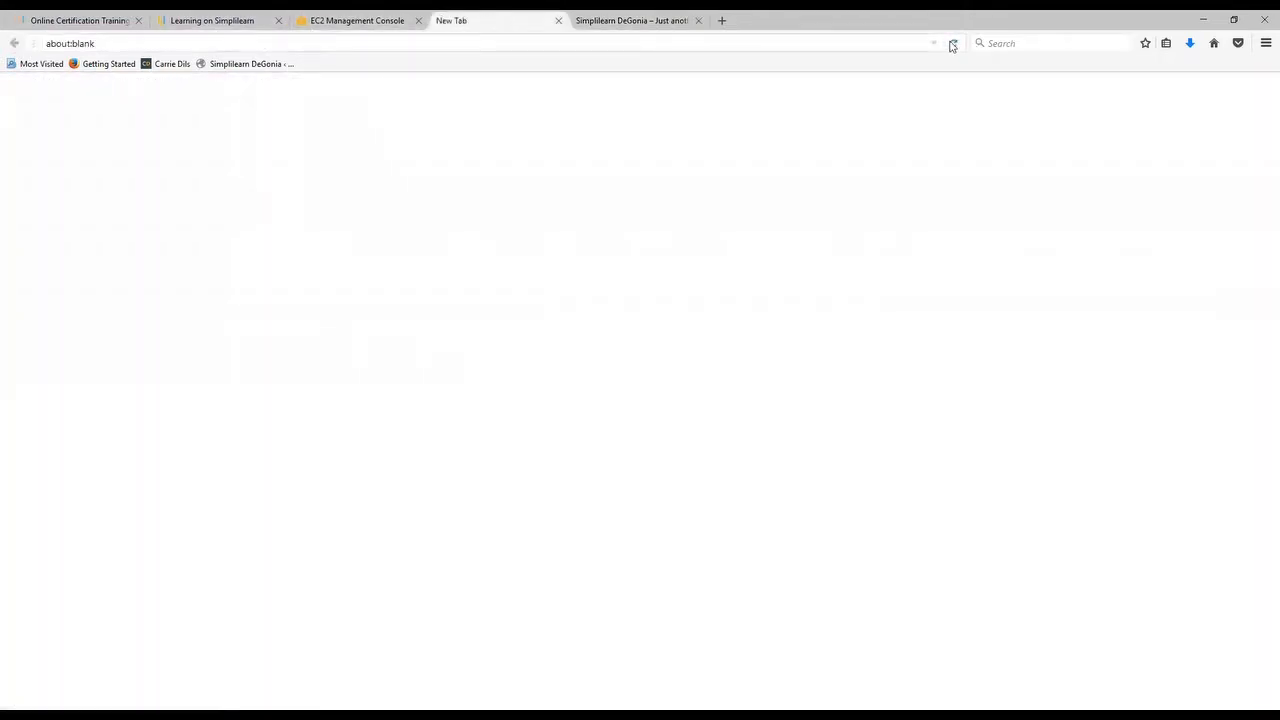
pyautogui.click(614, 42)
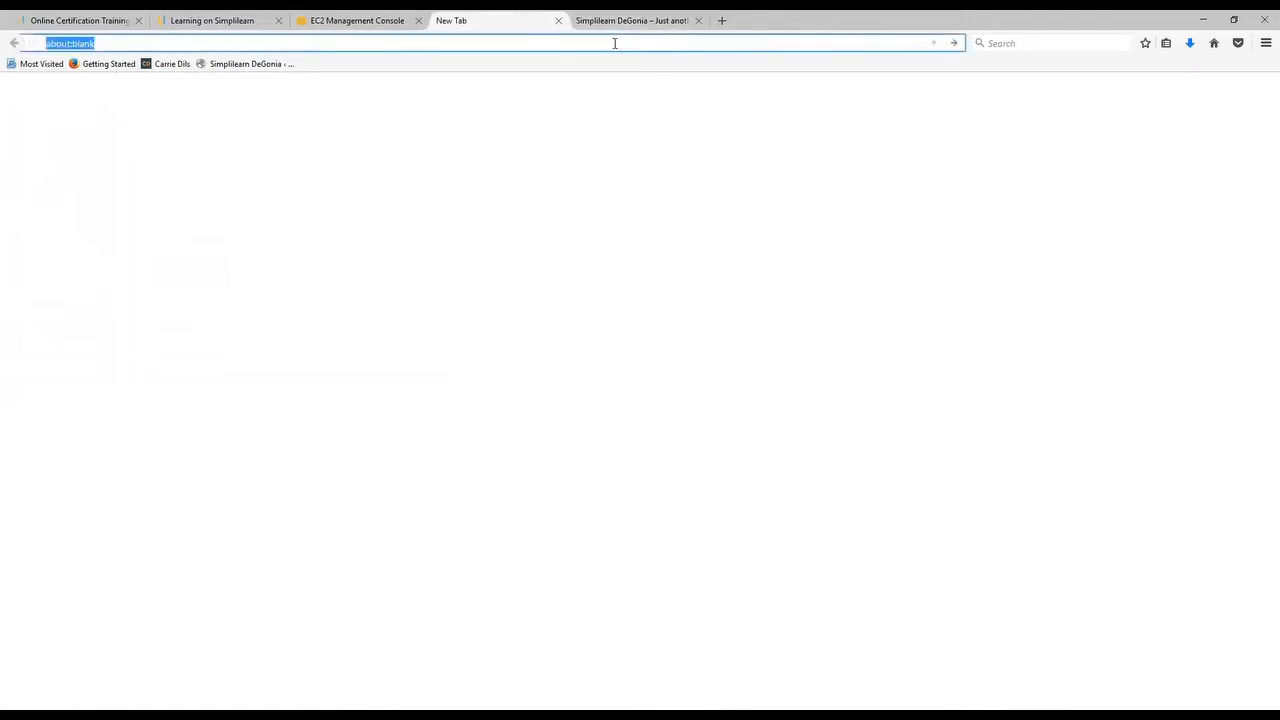
pyautogui.write('Simplilearn-DeGonia-ASG-12')
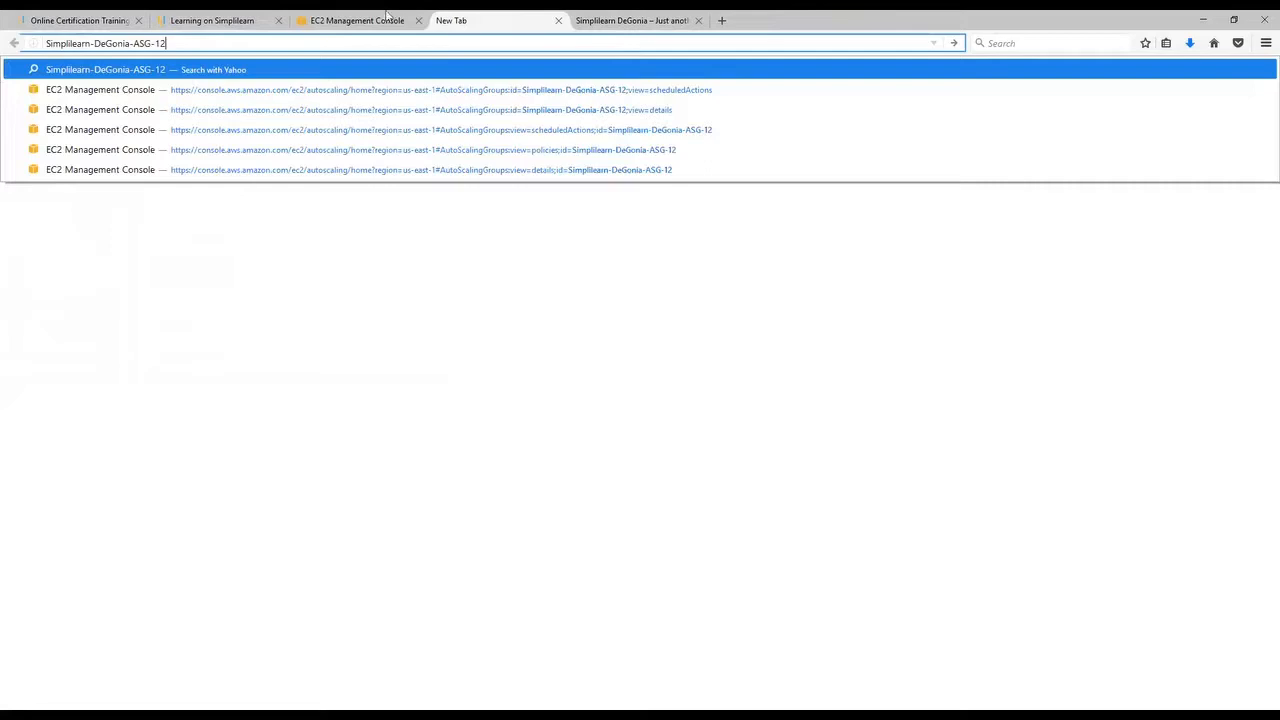
pyautogui.click(404, 14)
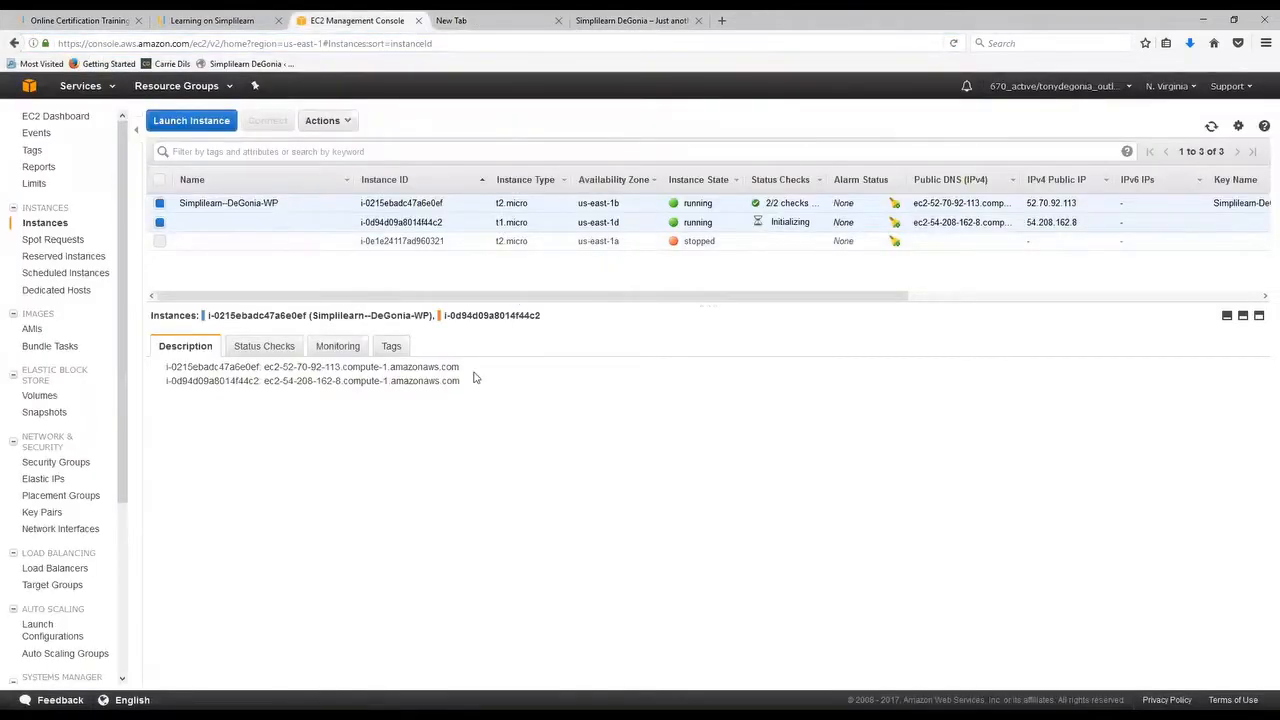
# Copy the new t1.micro instance's public DNS name and load it in the empty tab.
pyautogui.moveTo(460, 368); pyautogui.dragTo(181, 366)
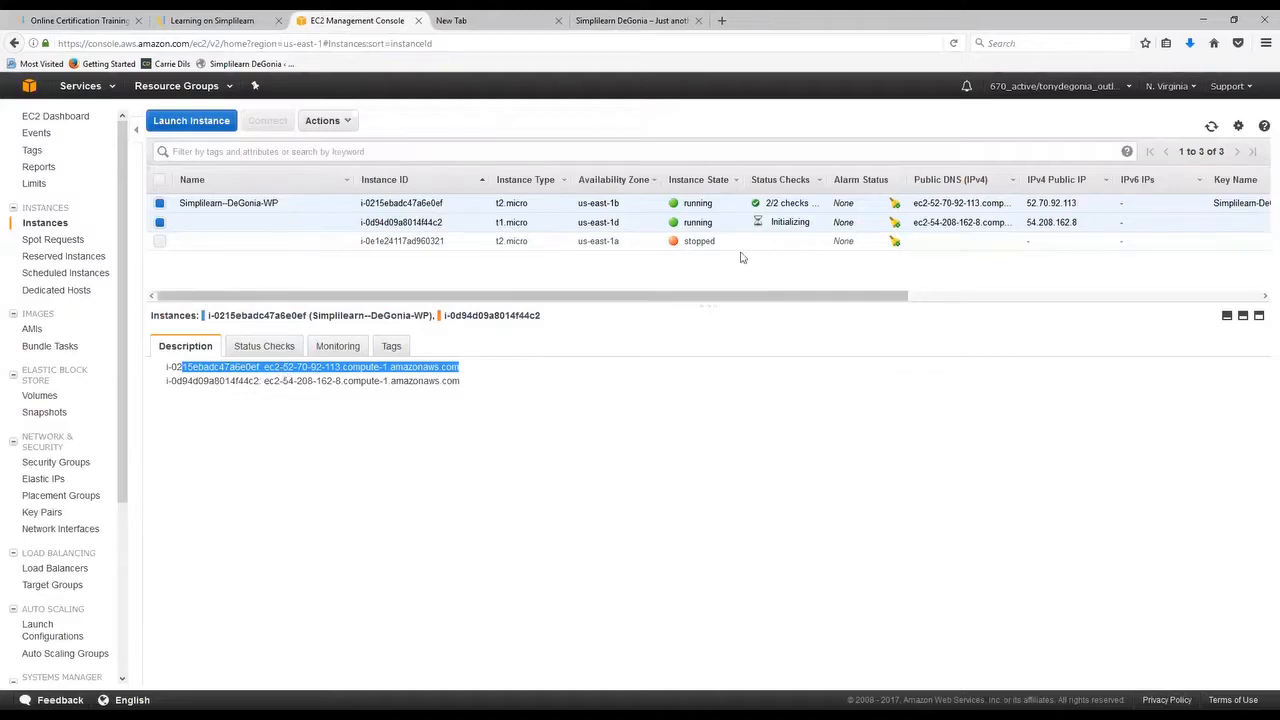
pyautogui.click(422, 382)
pyautogui.moveTo(464, 386); pyautogui.dragTo(263, 383)
pyautogui.hotkey('ctrl', 'c')
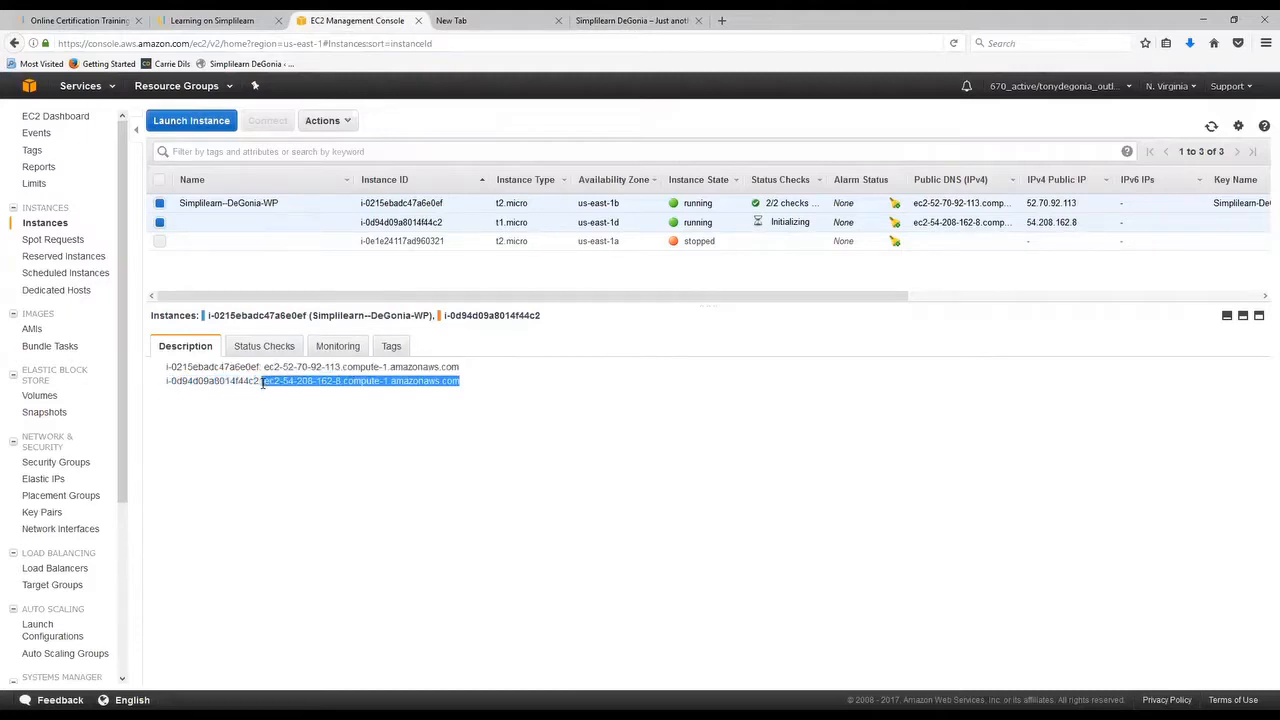
pyautogui.click(451, 20)
pyautogui.click(419, 38)
pyautogui.hotkey('ctrl', 'a')
pyautogui.hotkey('ctrl', 'v')
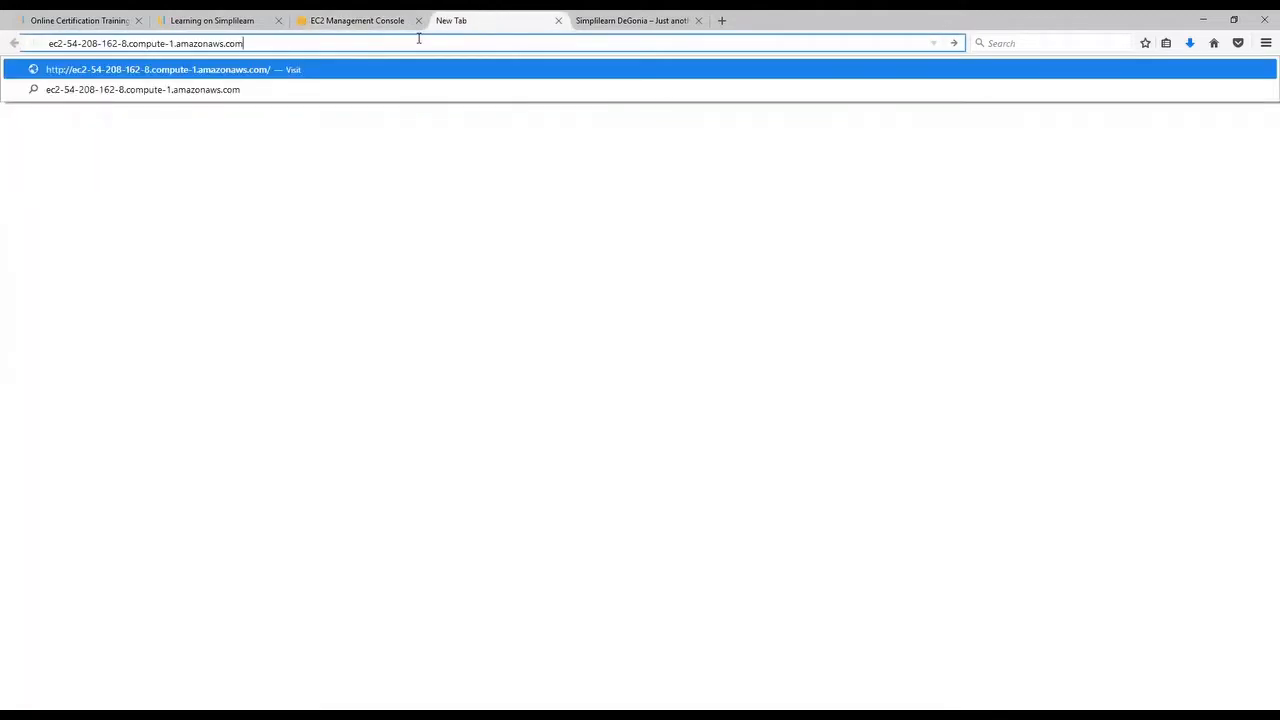
pyautogui.press('Return')
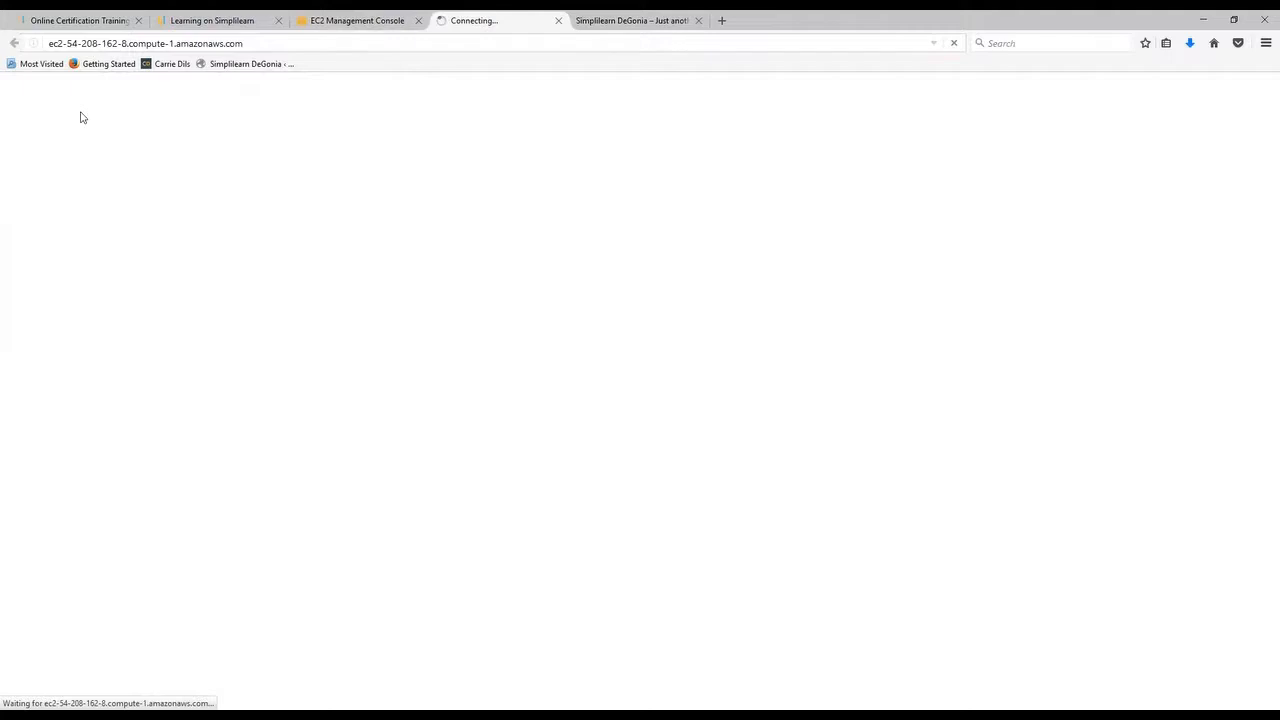
pyautogui.click(47, 44)
pyautogui.hotkey('ctrl', 'c')
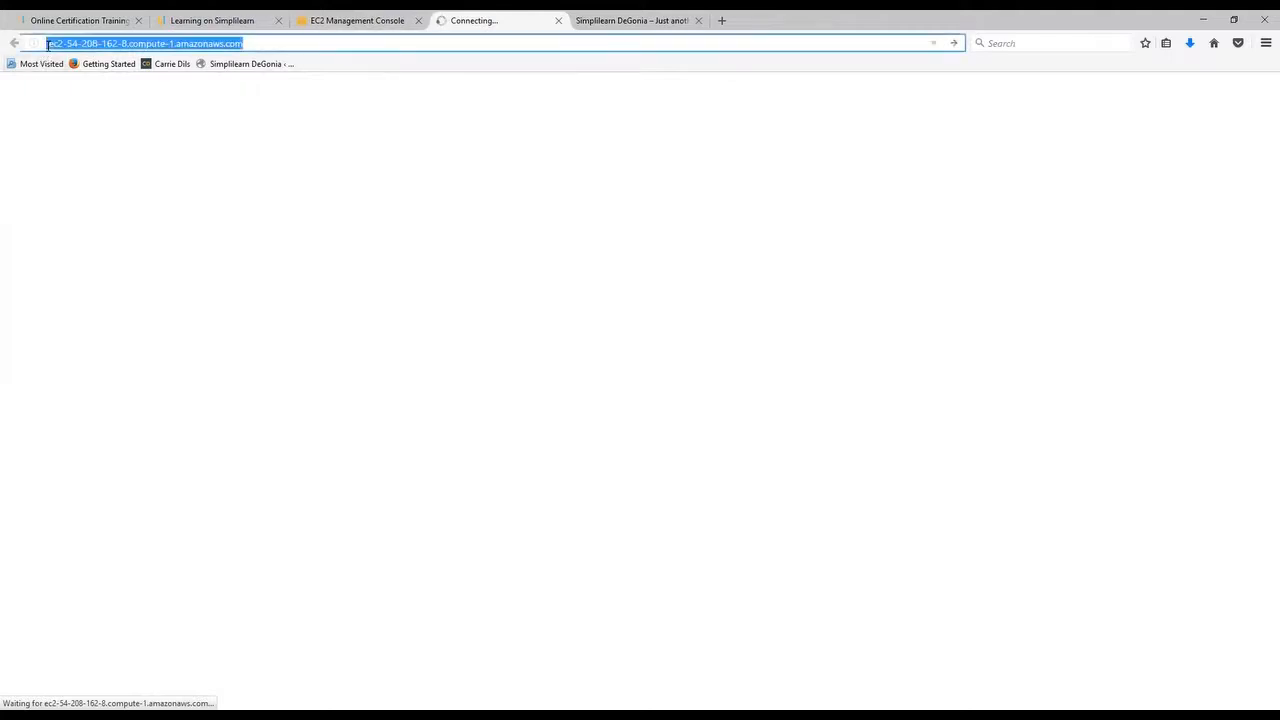
pyautogui.click(47, 44)
pyautogui.write('https ')
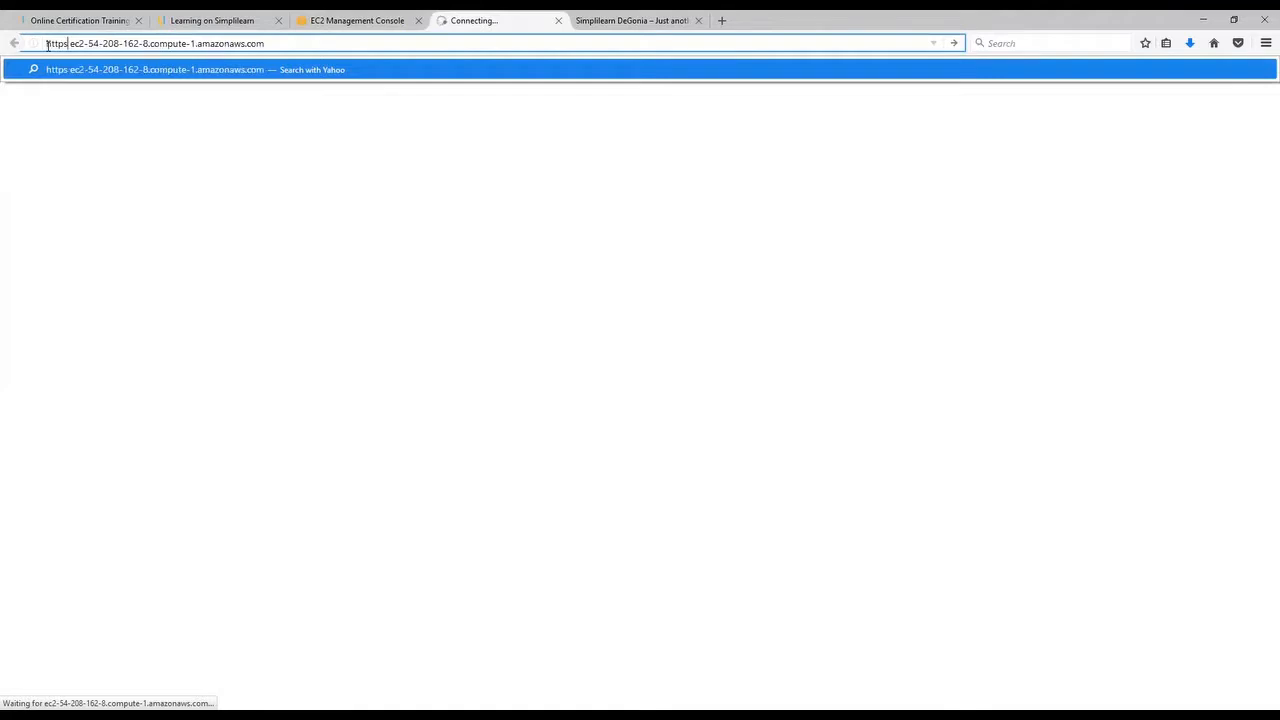
pyautogui.write('://')
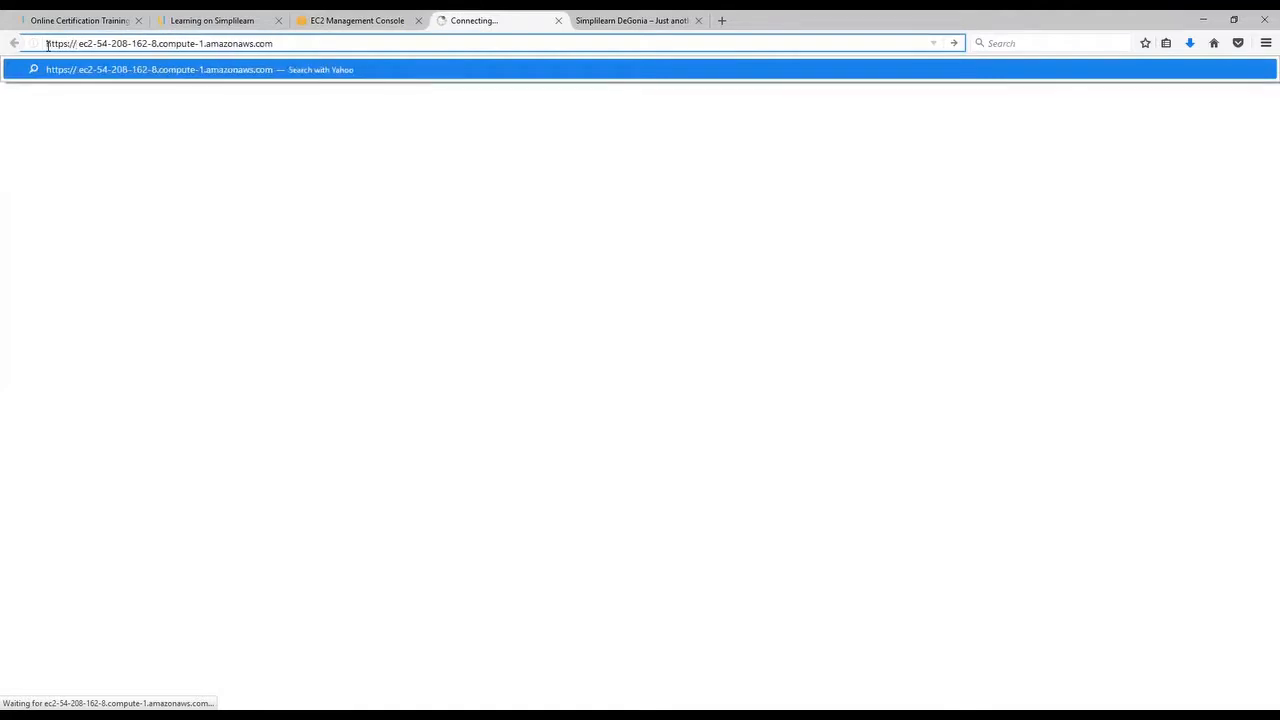
pyautogui.press('Left')
pyautogui.press('Left')
pyautogui.press('BackSpace')
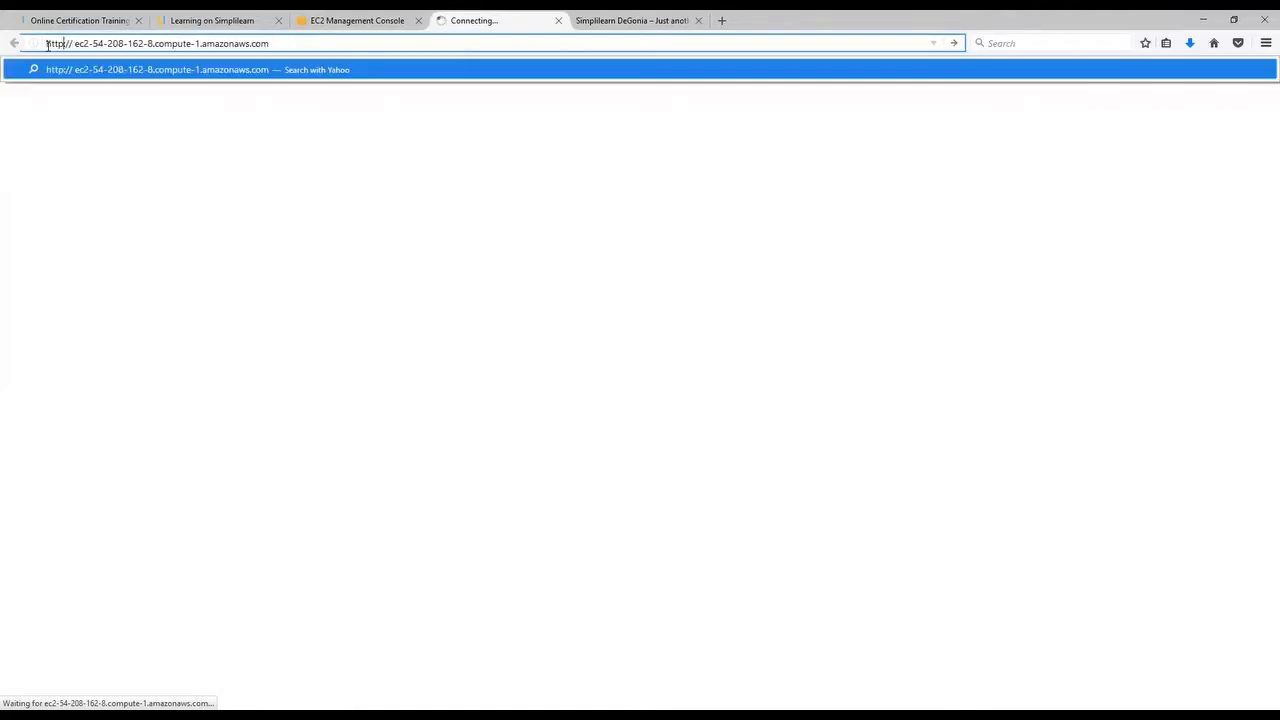
pyautogui.press('Return')
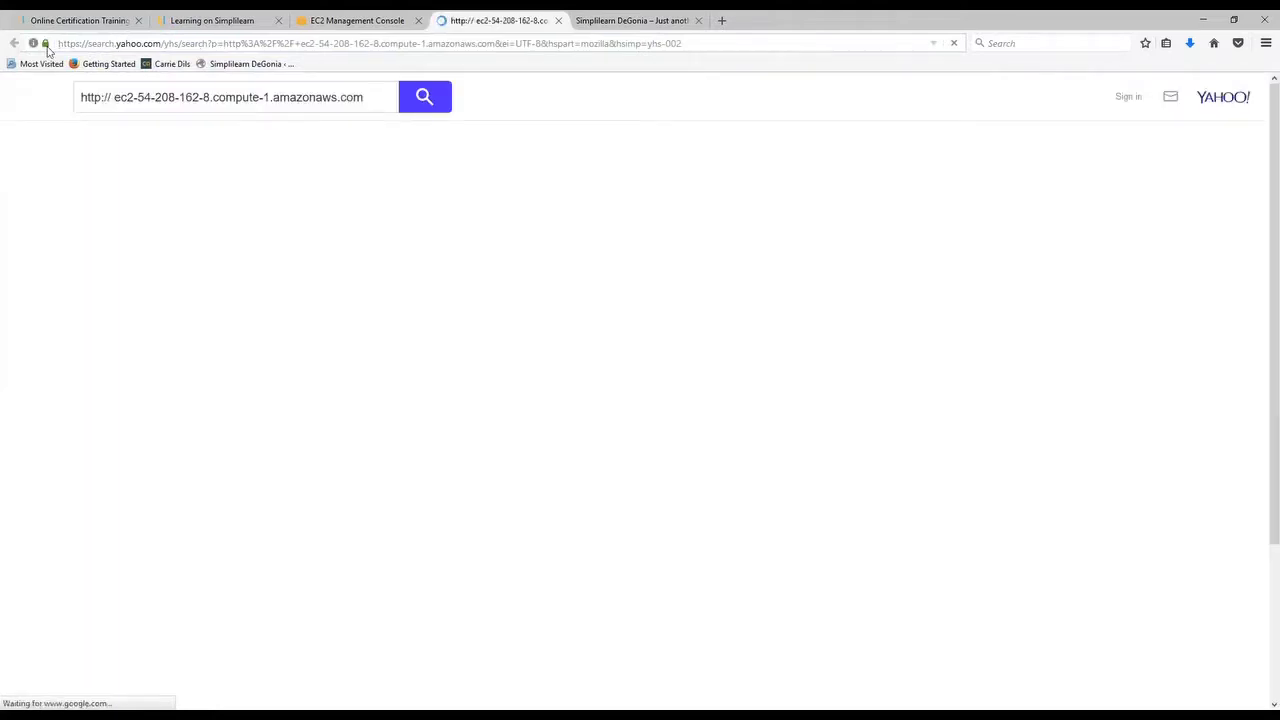
# Load the new instance's DNS with /wordpress, reload the original WordPress tab, and return to EC2.
pyautogui.click(80, 42)
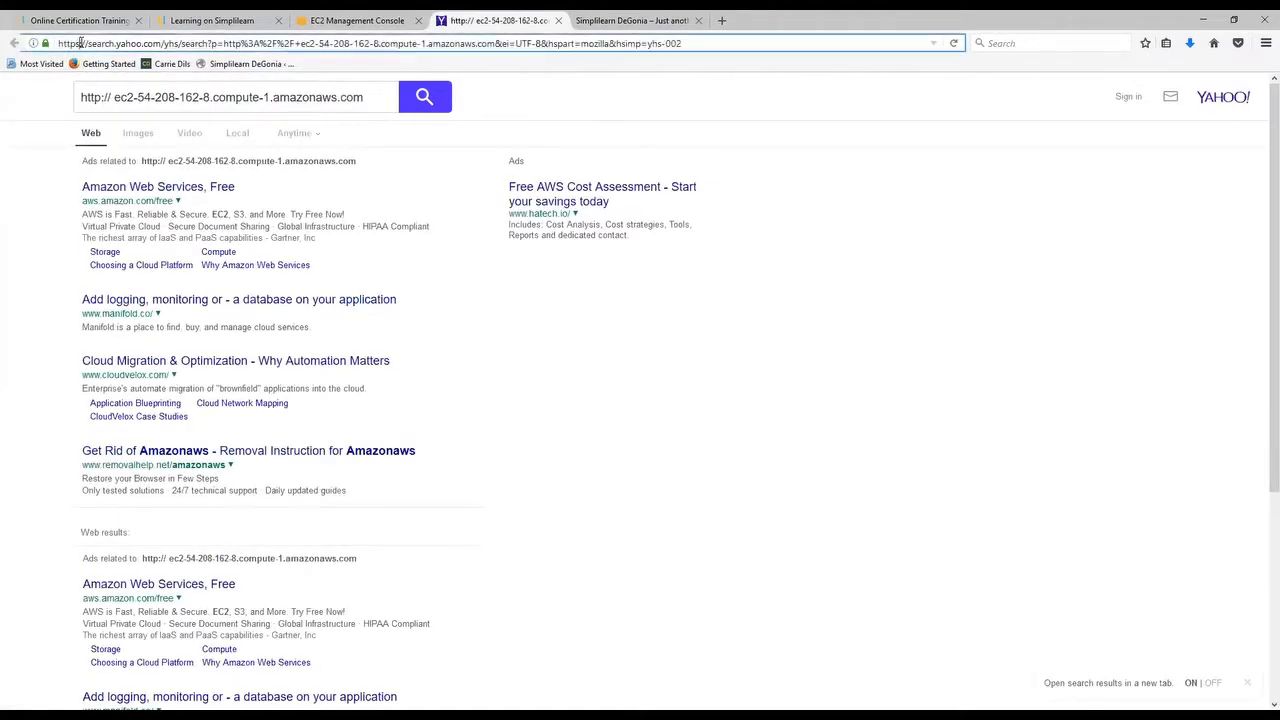
pyautogui.hotkey('ctrl', 'v')
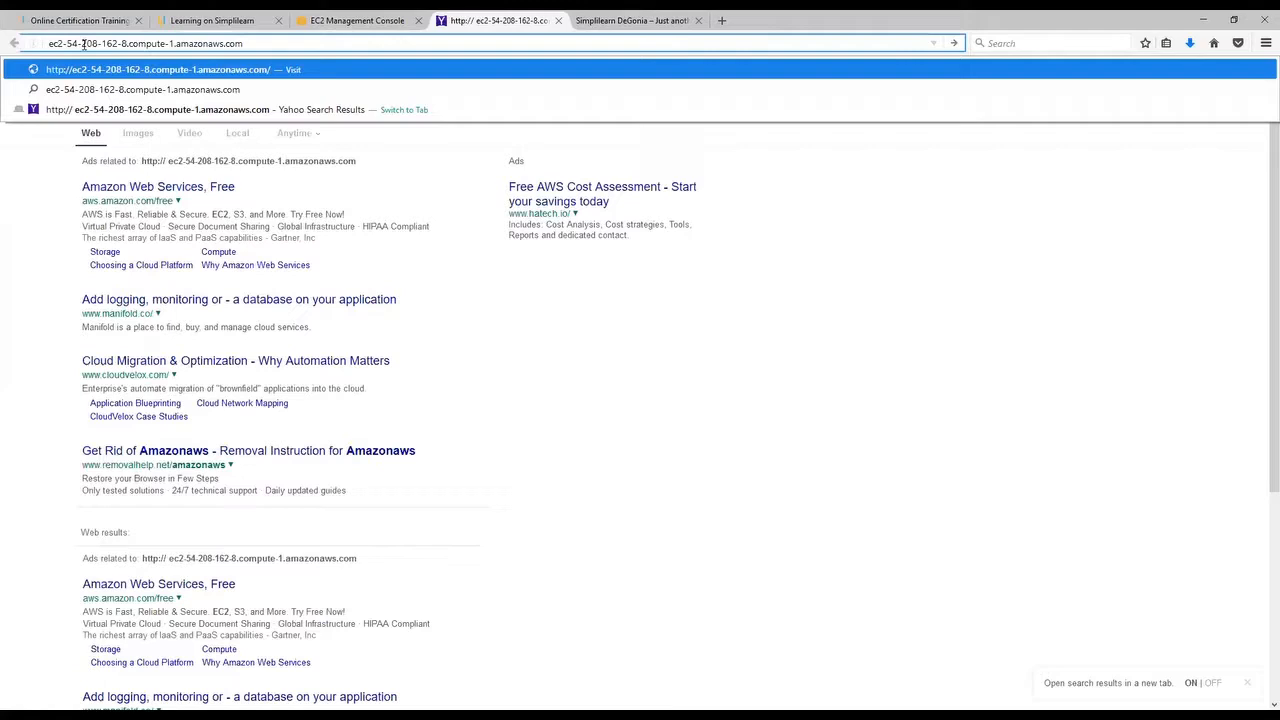
pyautogui.write('/')
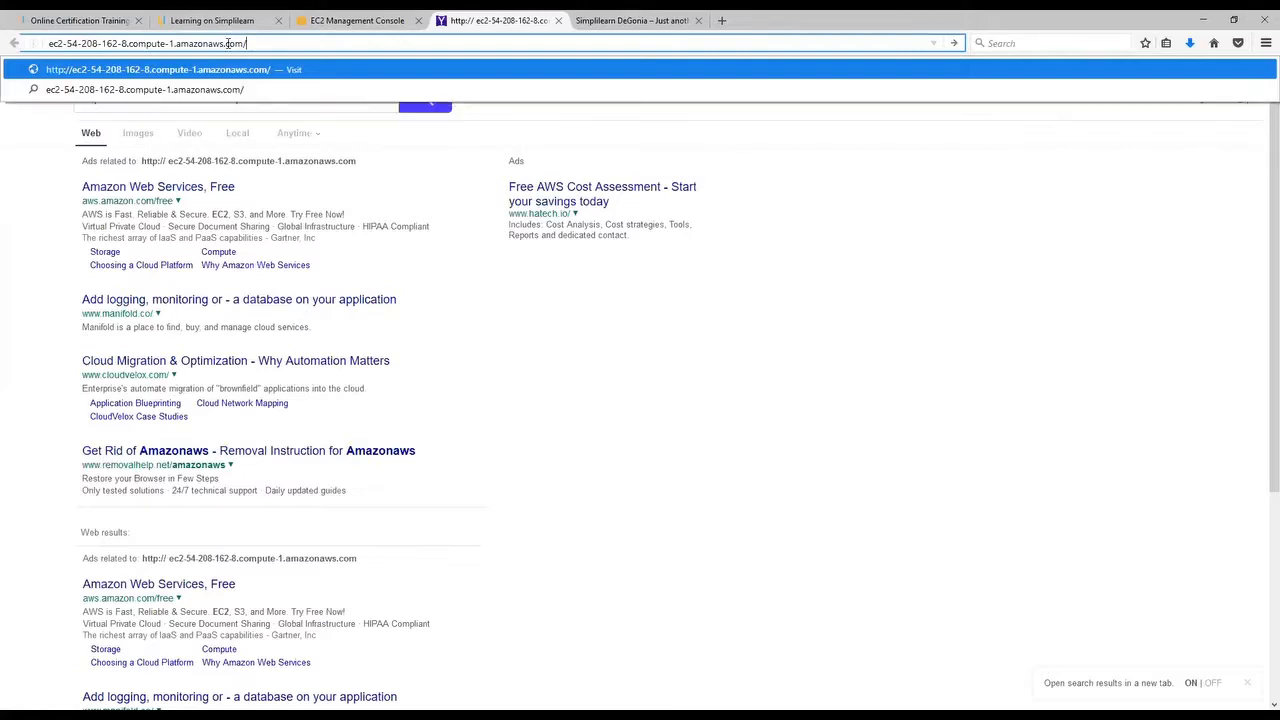
pyautogui.write('wordpress')
pyautogui.press('Return')
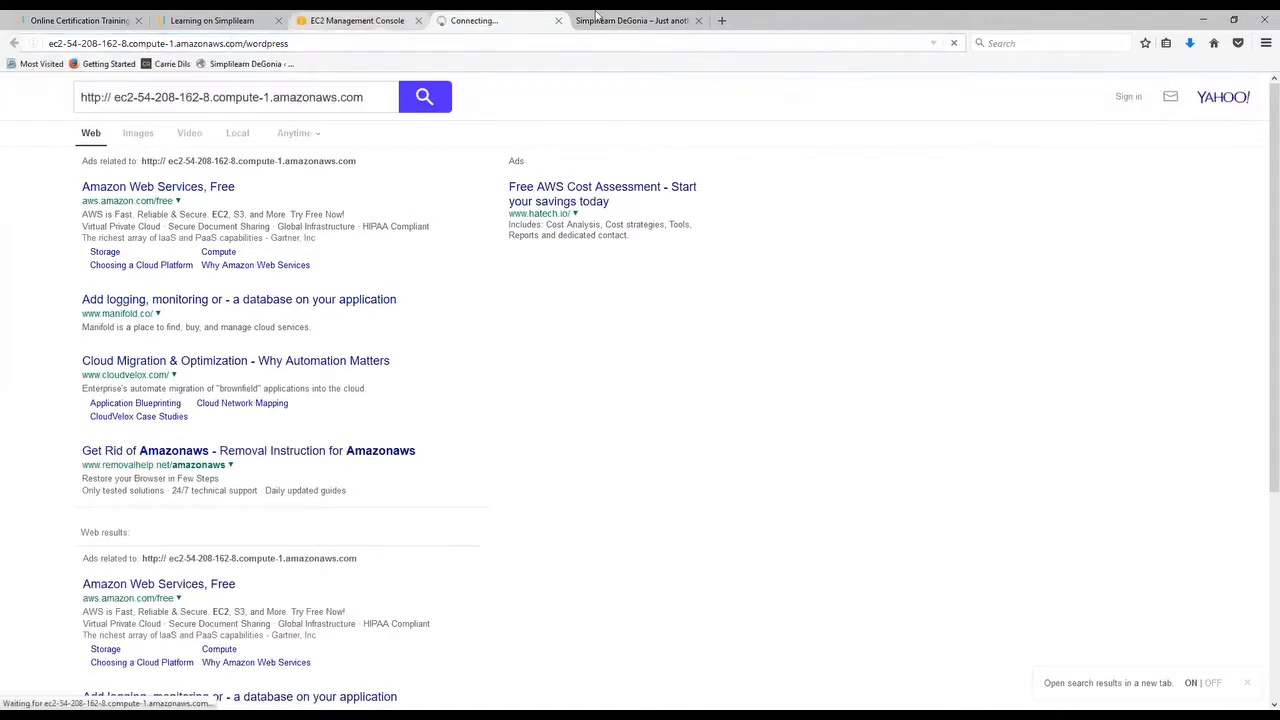
pyautogui.click(657, 22)
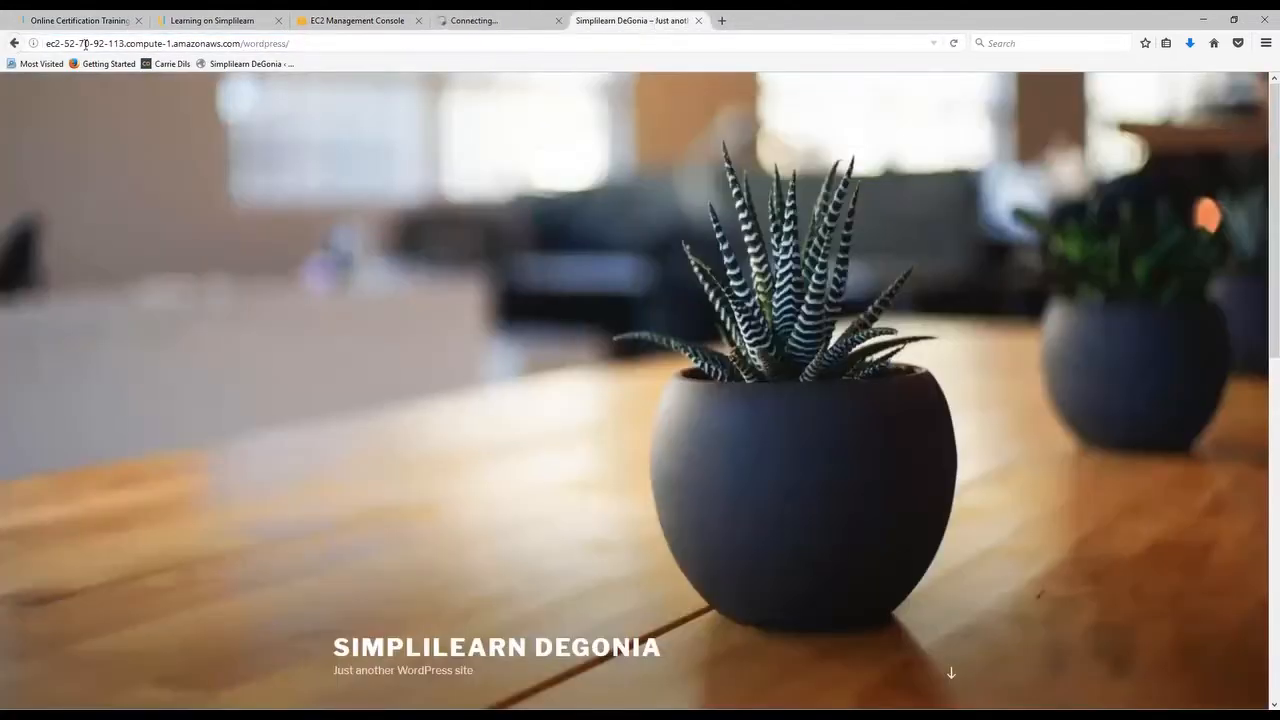
pyautogui.click(955, 44)
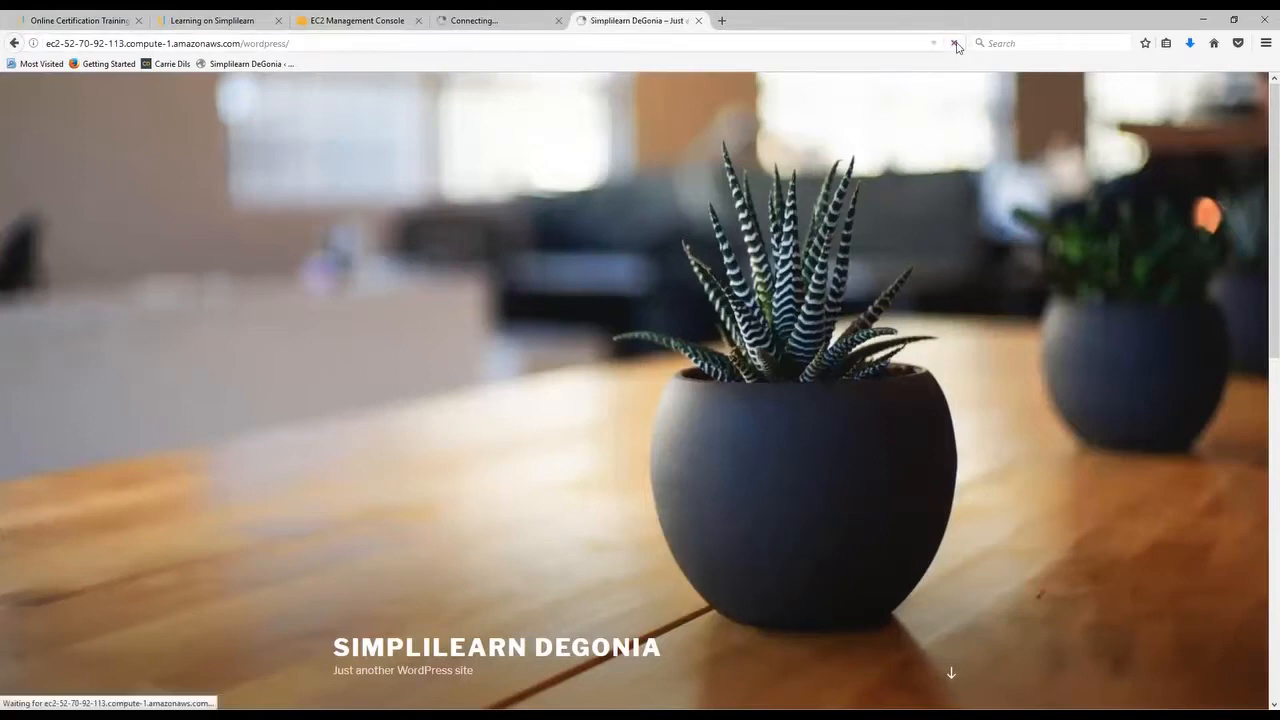
pyautogui.click(357, 22)
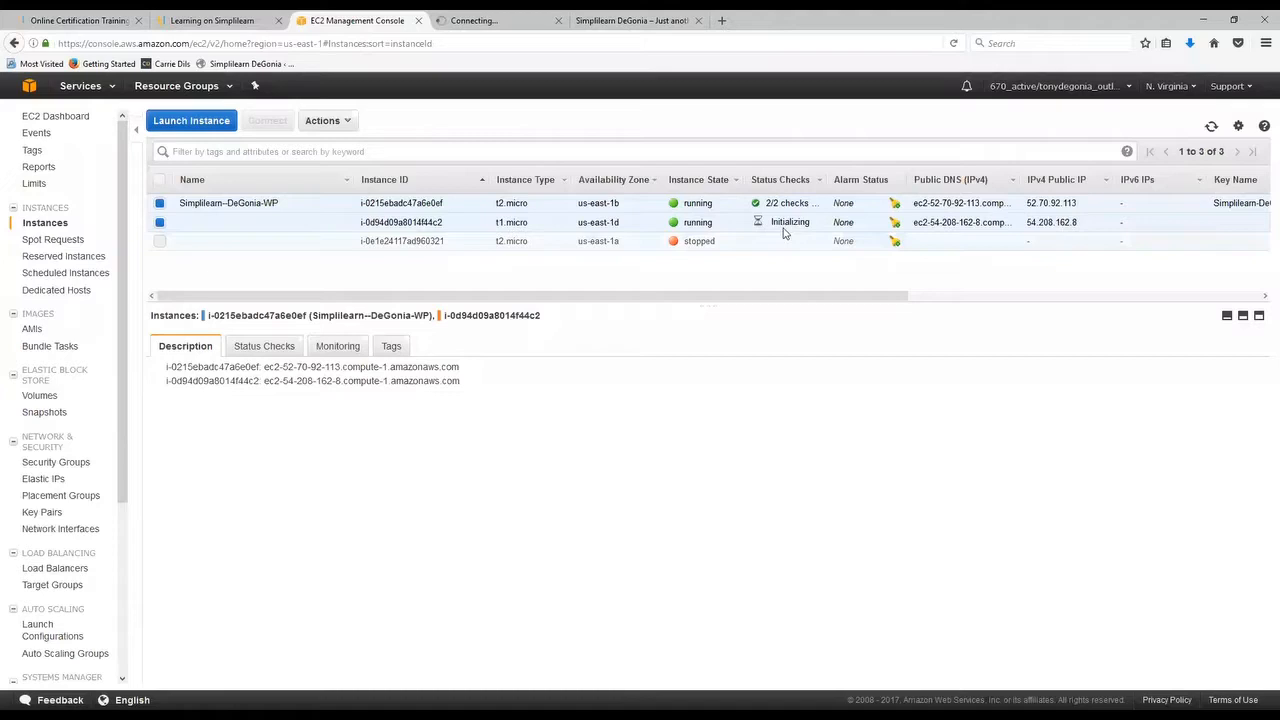
# Refresh the list, select only the new t1.micro instance, and copy its Public DNS from Description.
pyautogui.click(1210, 126)
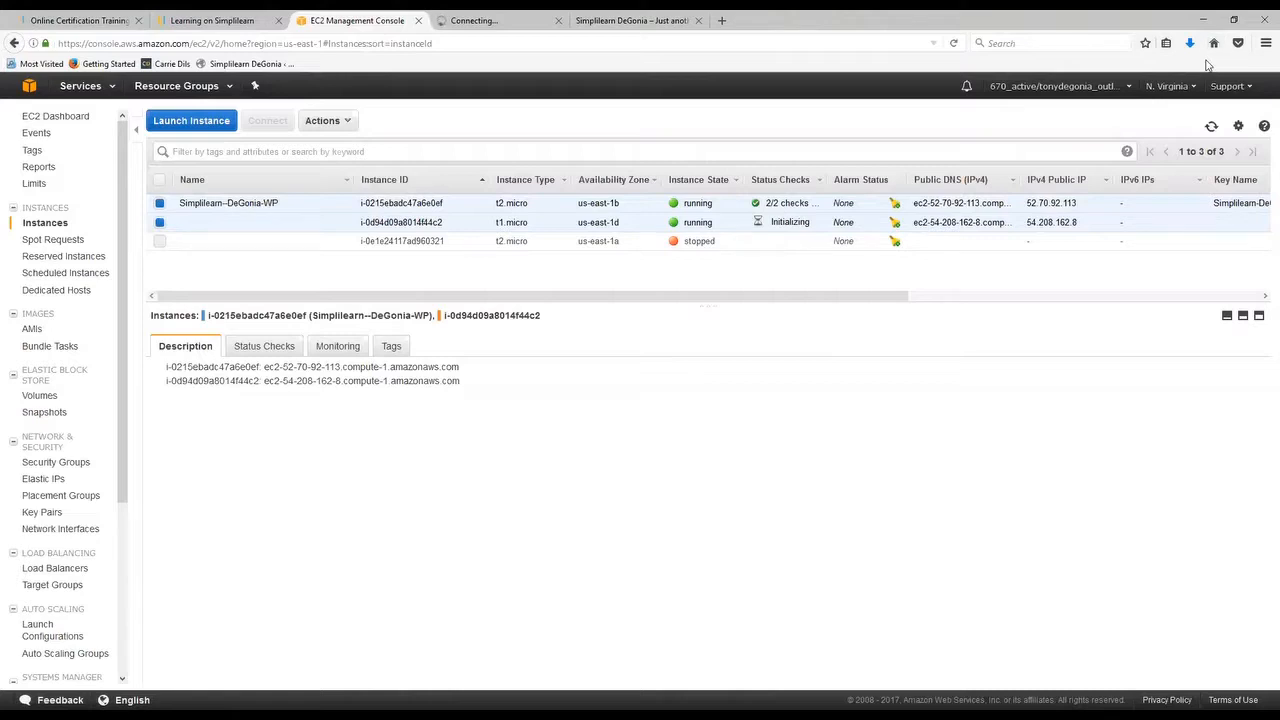
pyautogui.click(1210, 127)
pyautogui.click(266, 347)
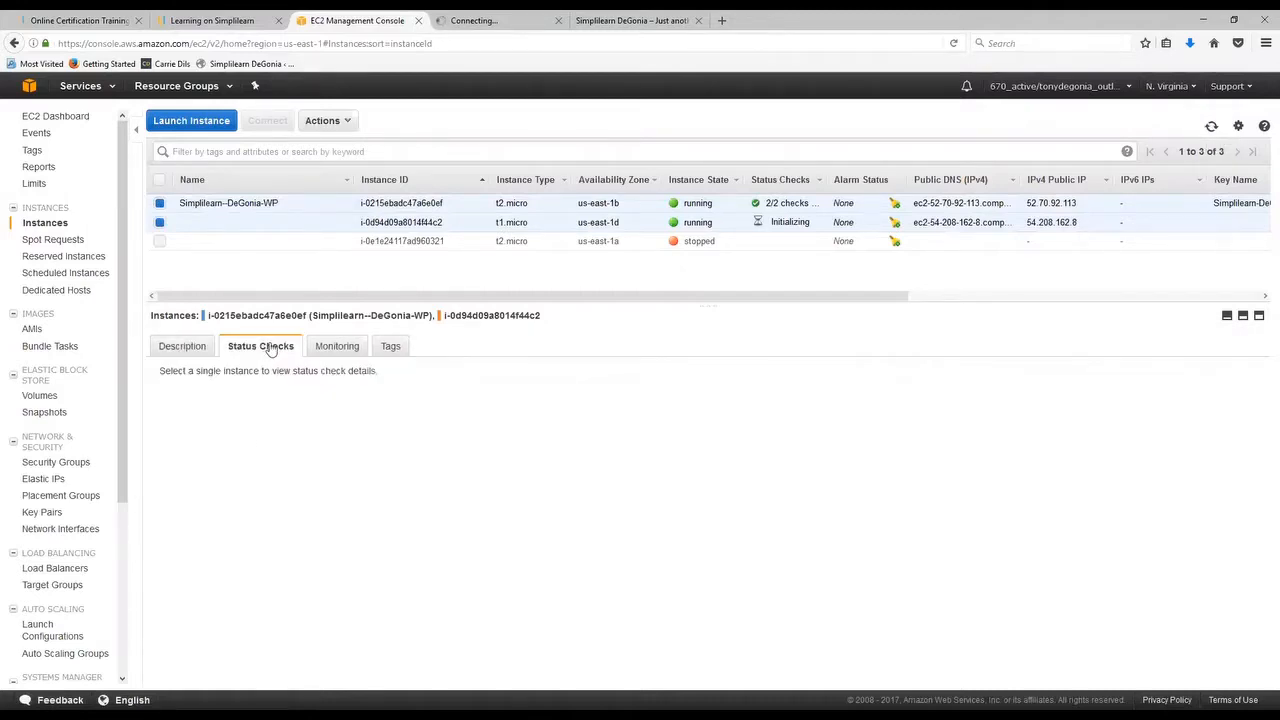
pyautogui.click(160, 204)
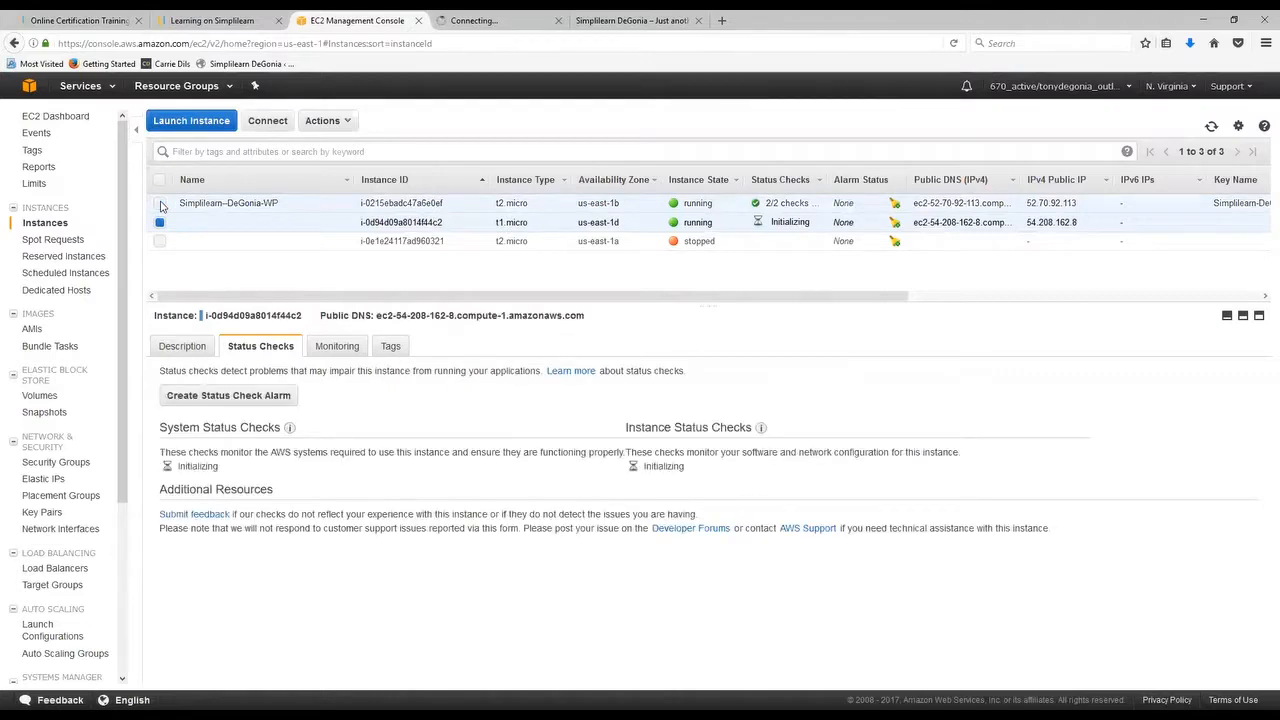
pyautogui.click(186, 349)
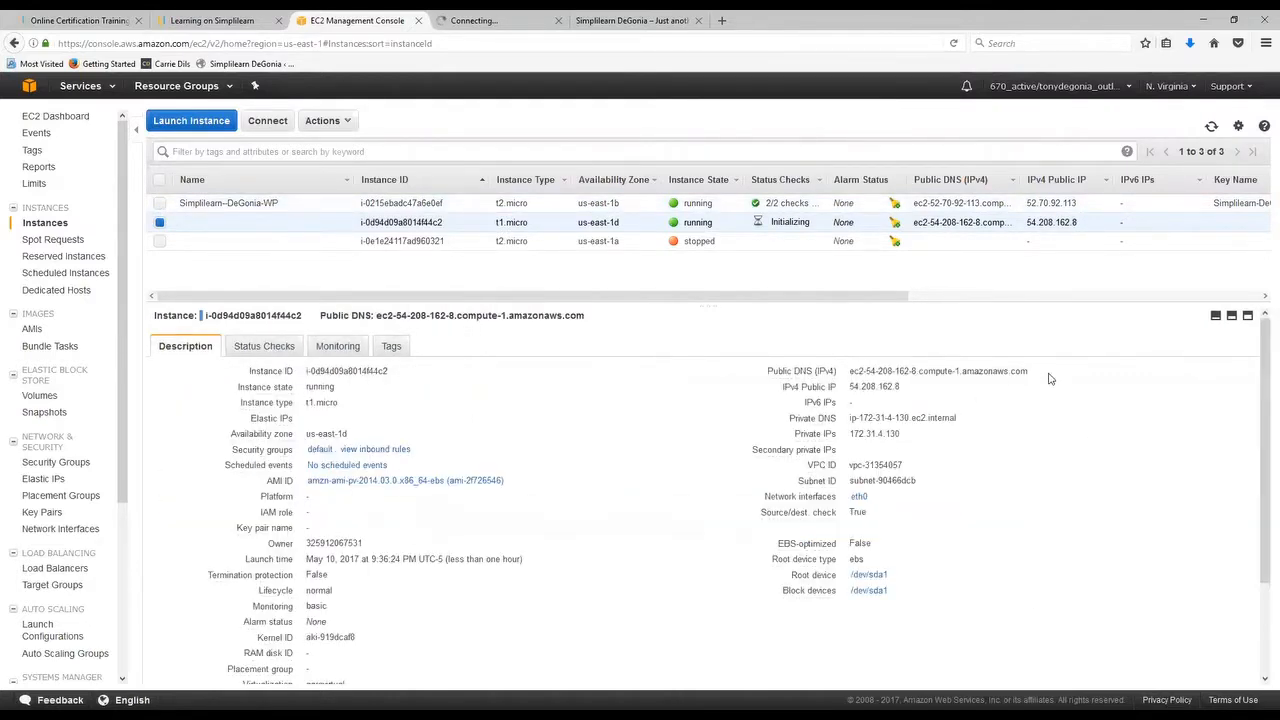
pyautogui.moveTo(1028, 371); pyautogui.dragTo(849, 374)
pyautogui.hotkey('ctrl', 'c')
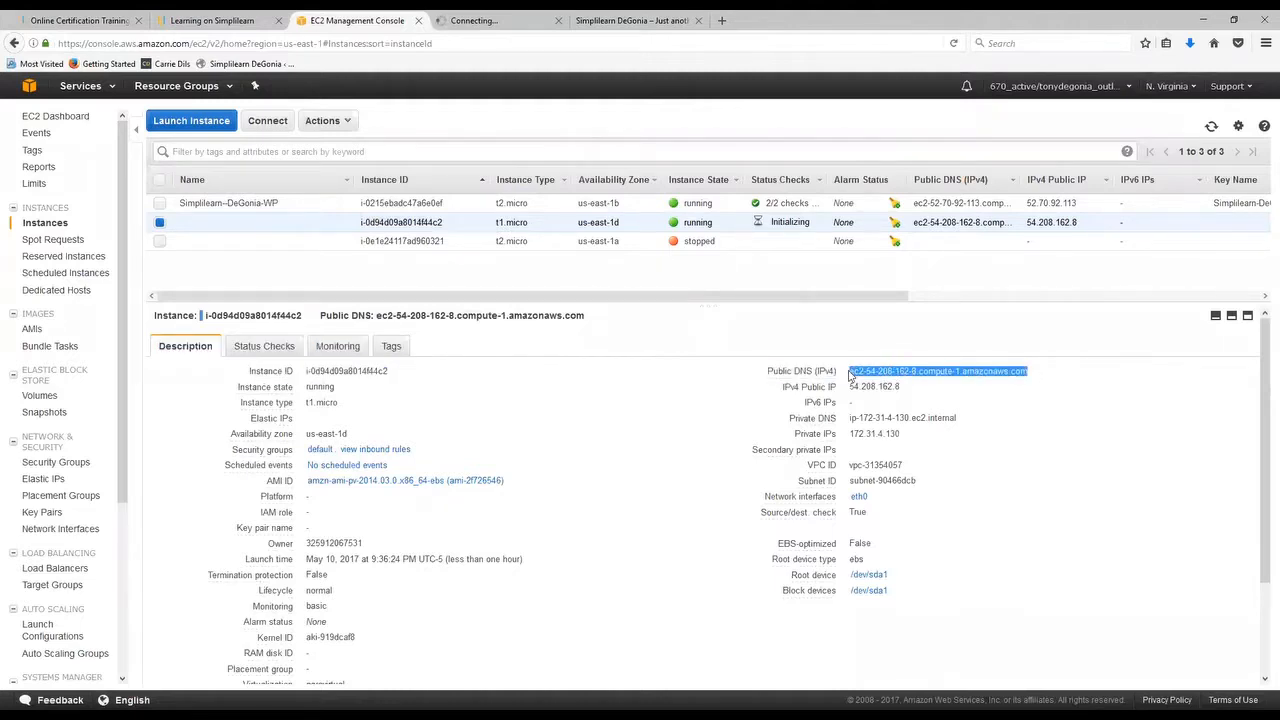
# Load the bare DNS name in the stalled tab, then close that tab.
pyautogui.click(478, 22)
pyautogui.tripleClick(418, 41)
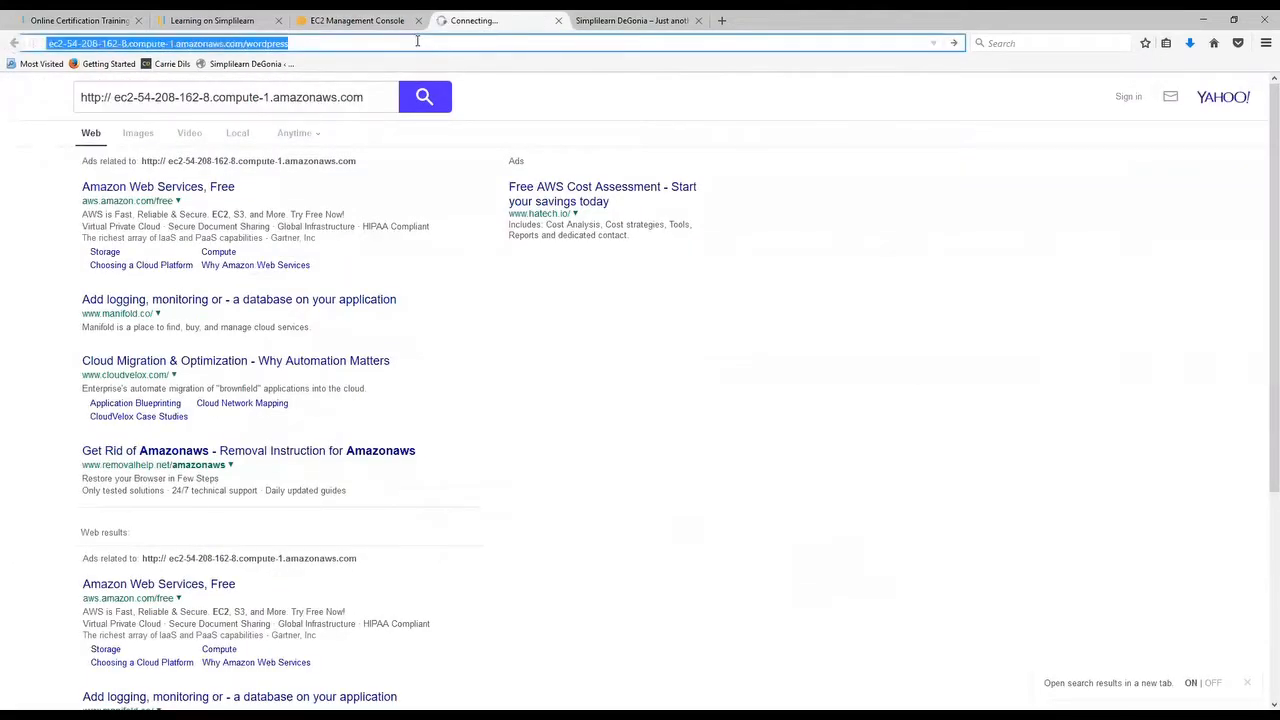
pyautogui.hotkey('ctrl', 'v')
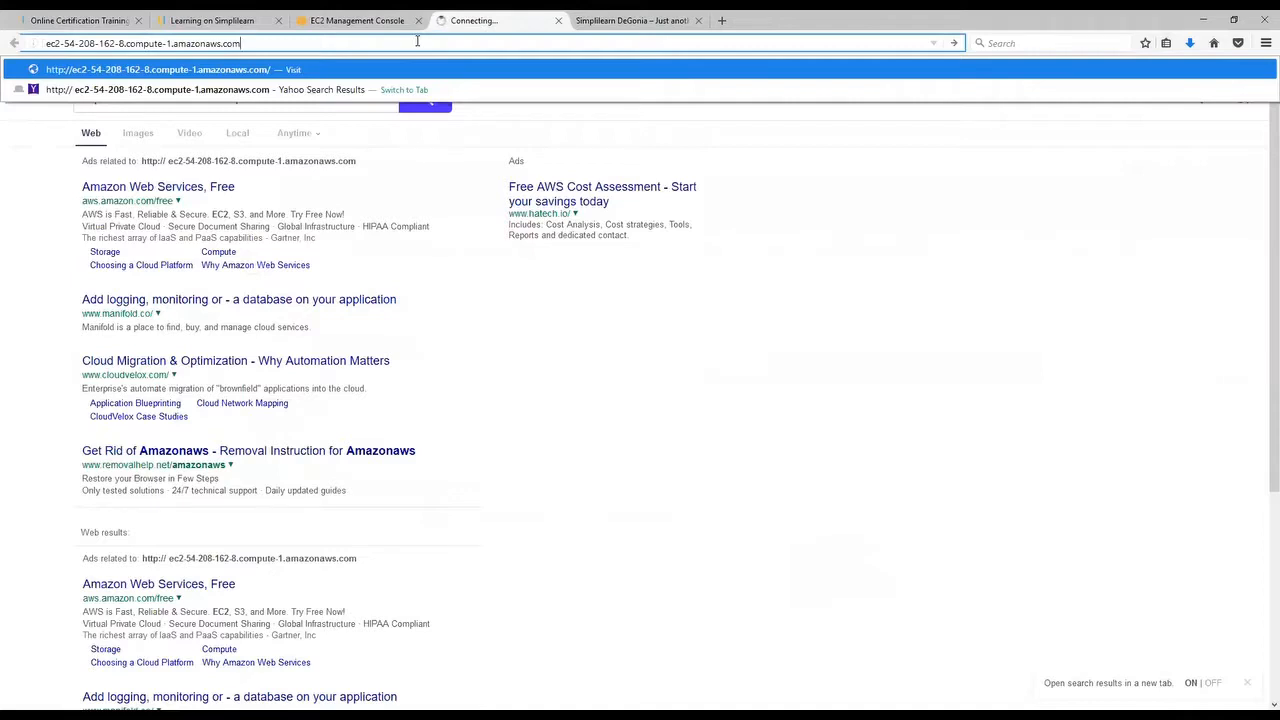
pyautogui.press('Return')
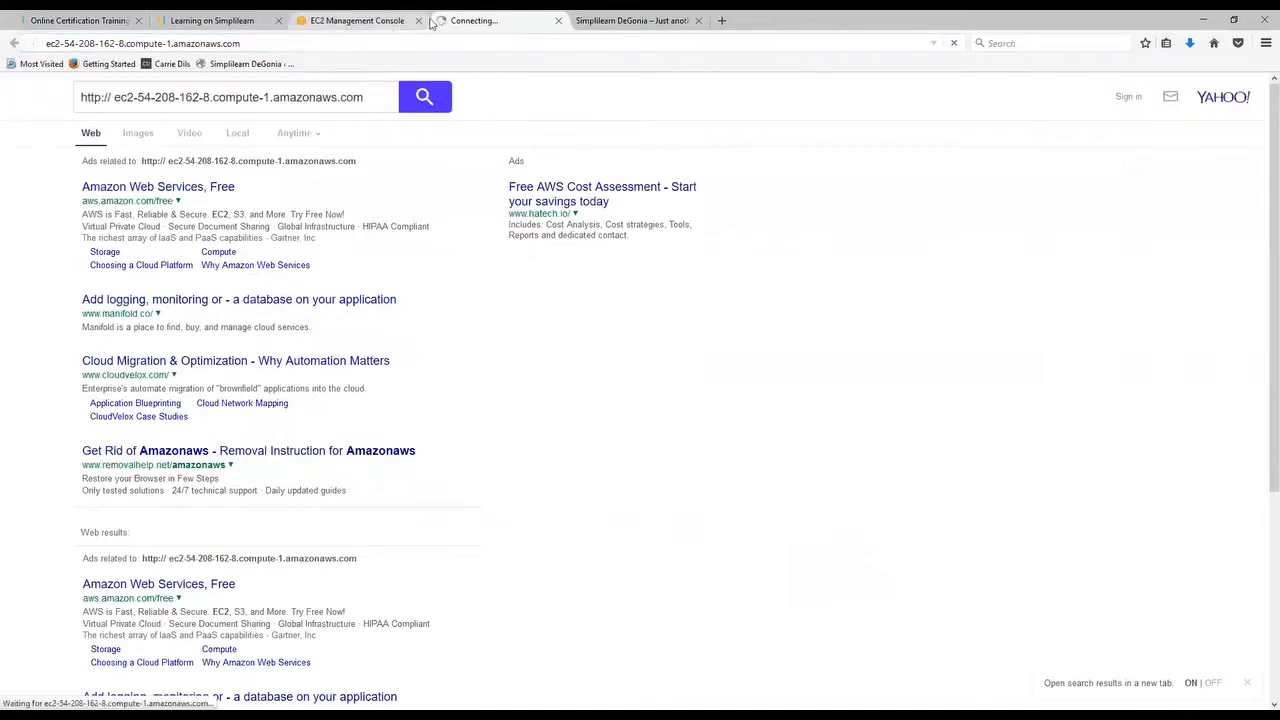
pyautogui.click(558, 20)
pyautogui.click(357, 20)
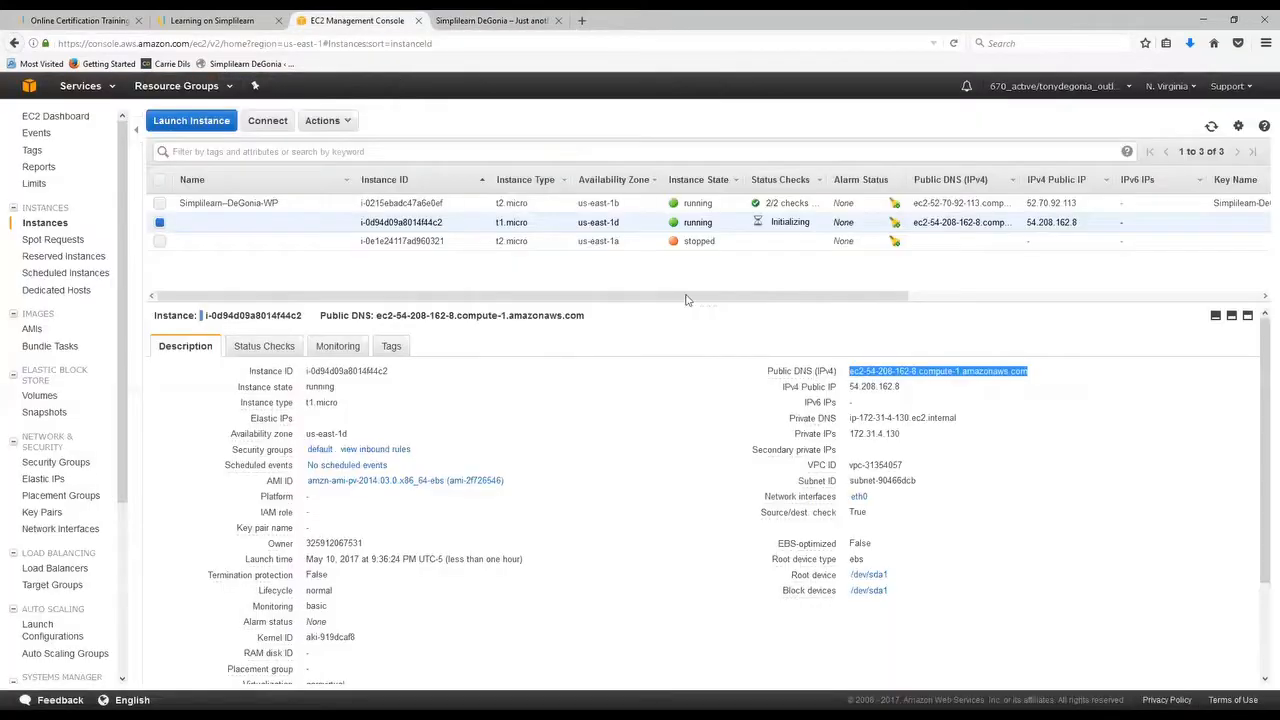
# Open the new t1.micro instance's Public DNS address in a new browser tab.
pyautogui.click(978, 371)
pyautogui.rightClick(978, 371)
pyautogui.click(952, 371)
pyautogui.tripleClick(952, 371)
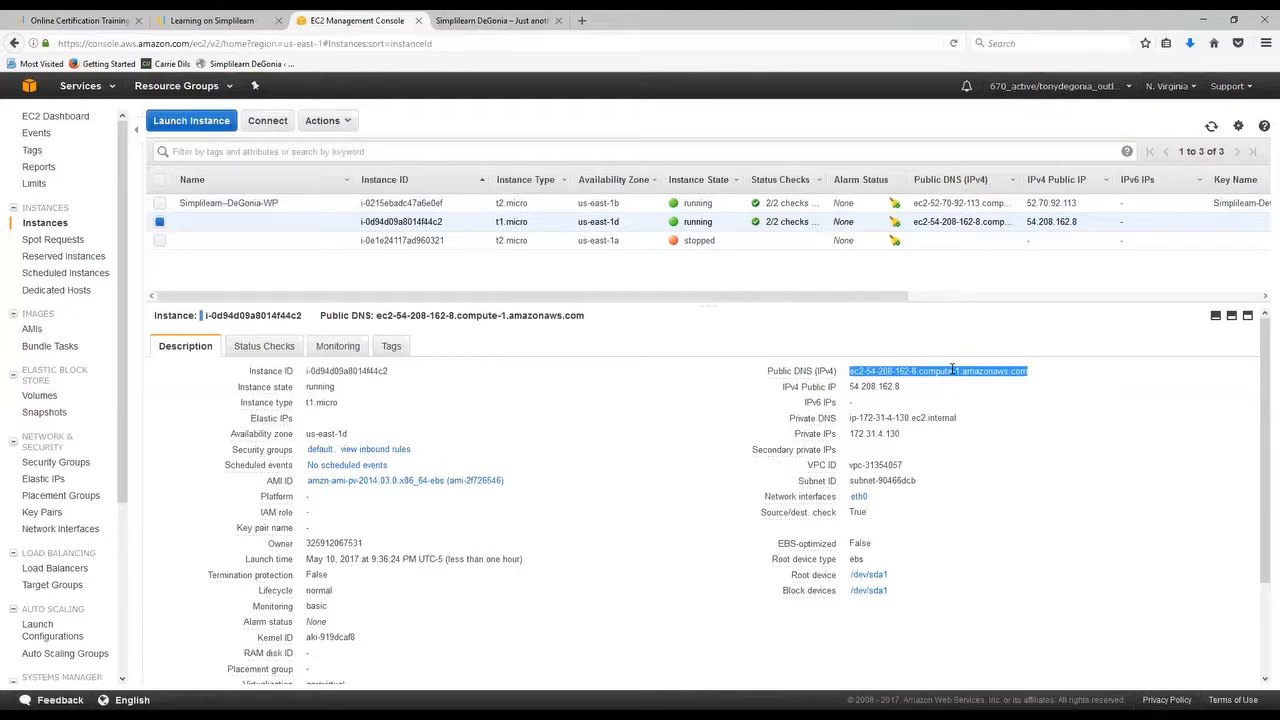
pyautogui.rightClick(952, 369)
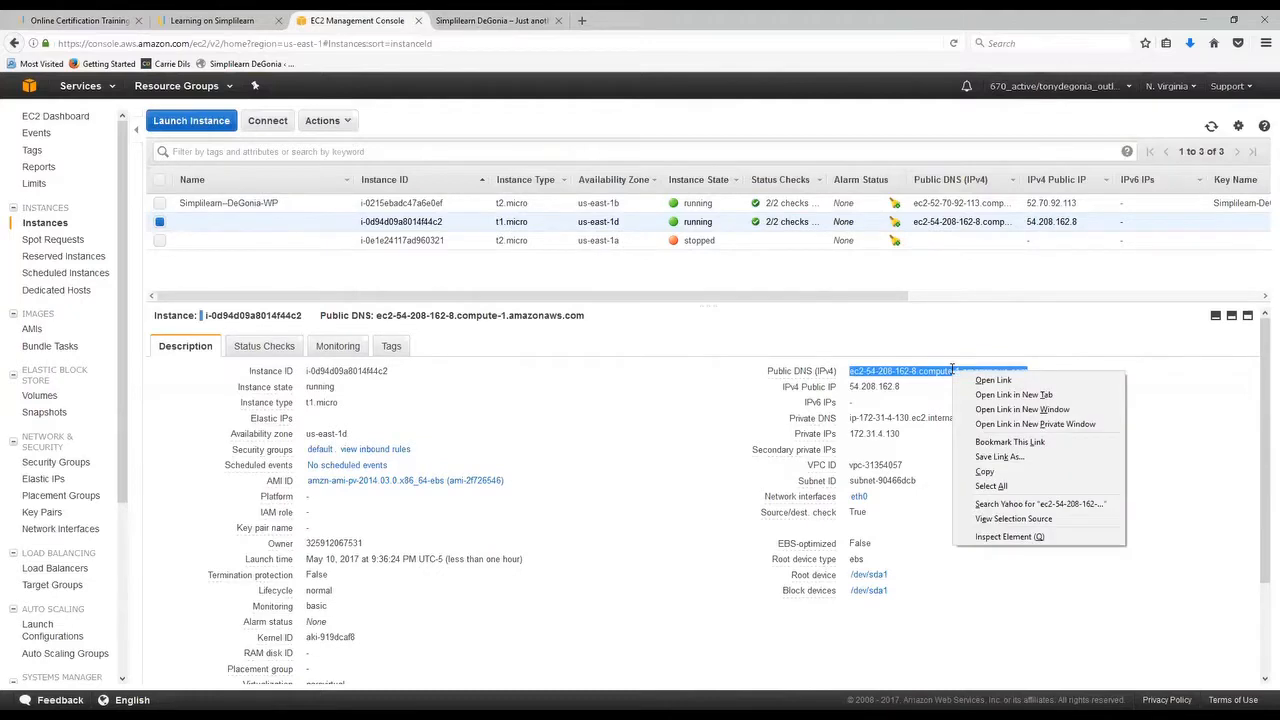
pyautogui.click(1022, 395)
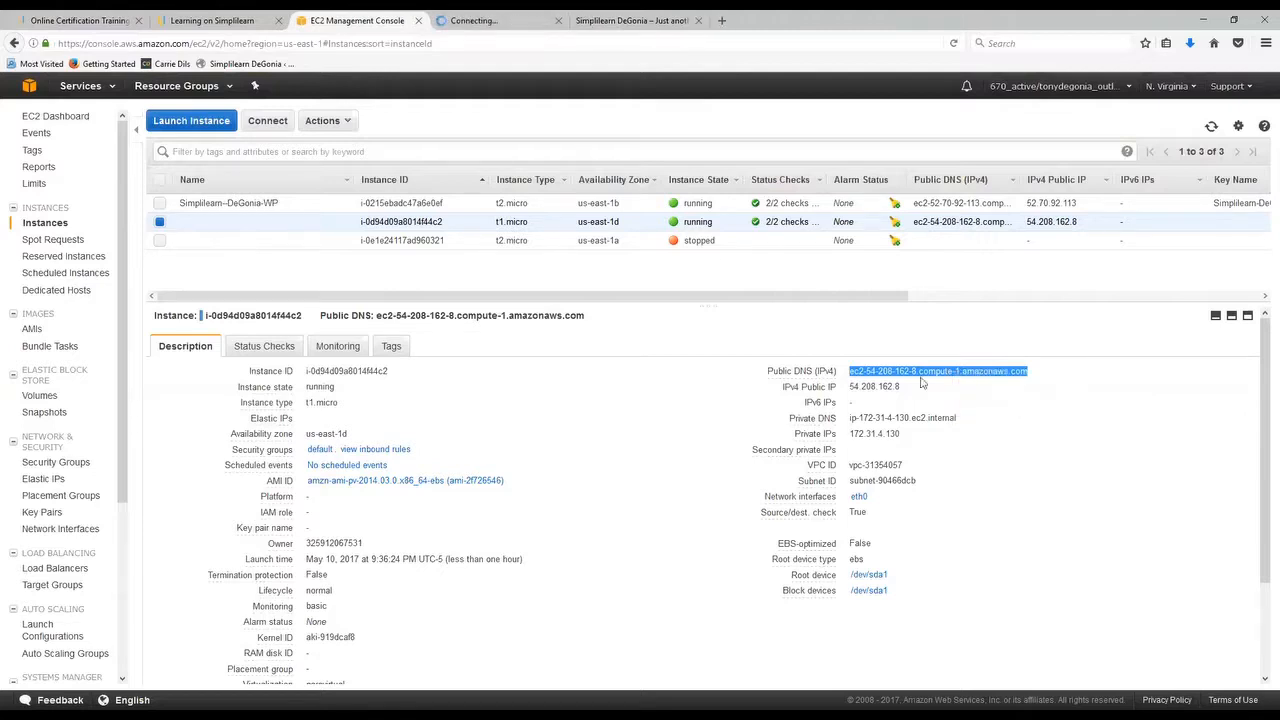
# Compare the still-connecting instance tab with the working WordPress tab, then return to the EC2 console.
pyautogui.click(487, 27)
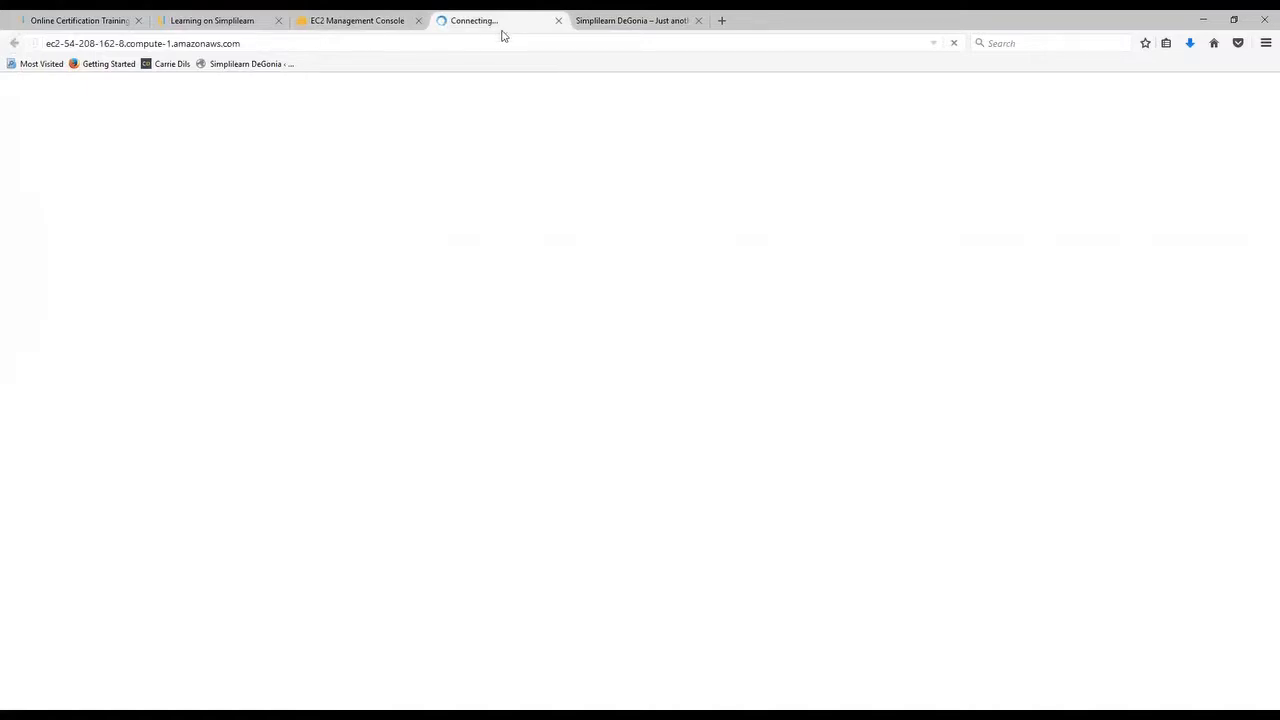
pyautogui.click(630, 22)
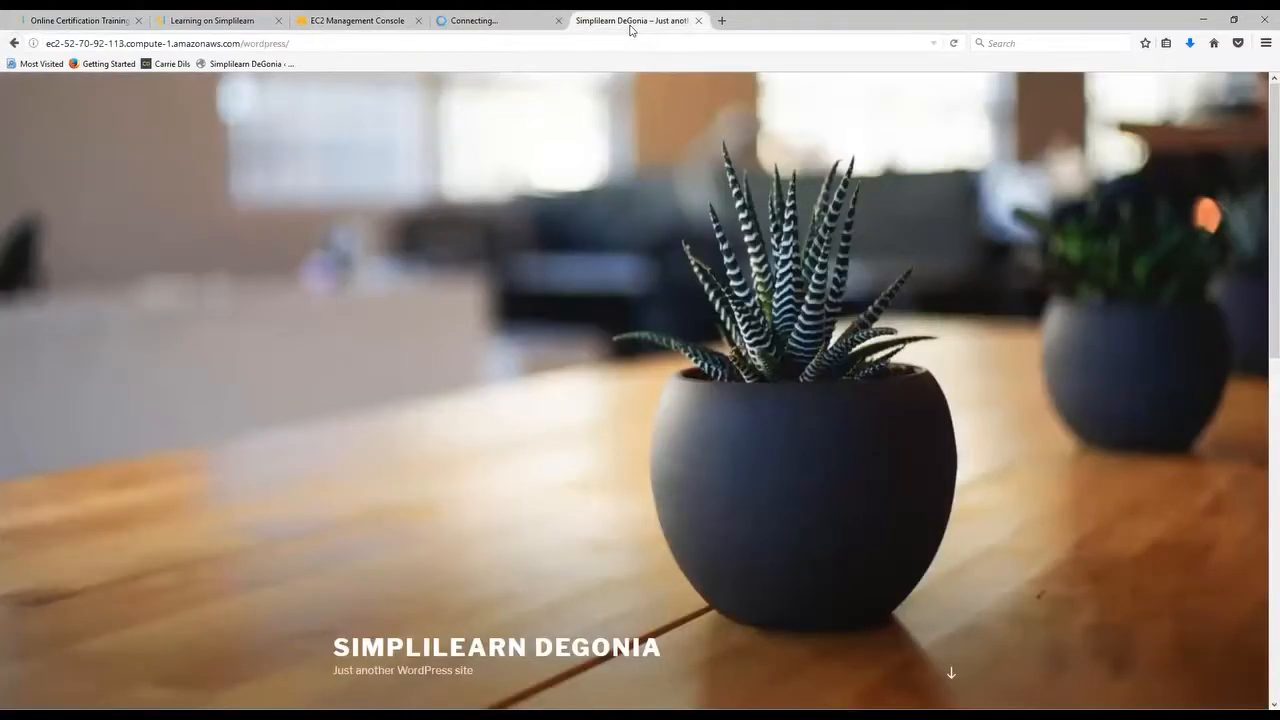
pyautogui.scroll(-7, 629, 297)
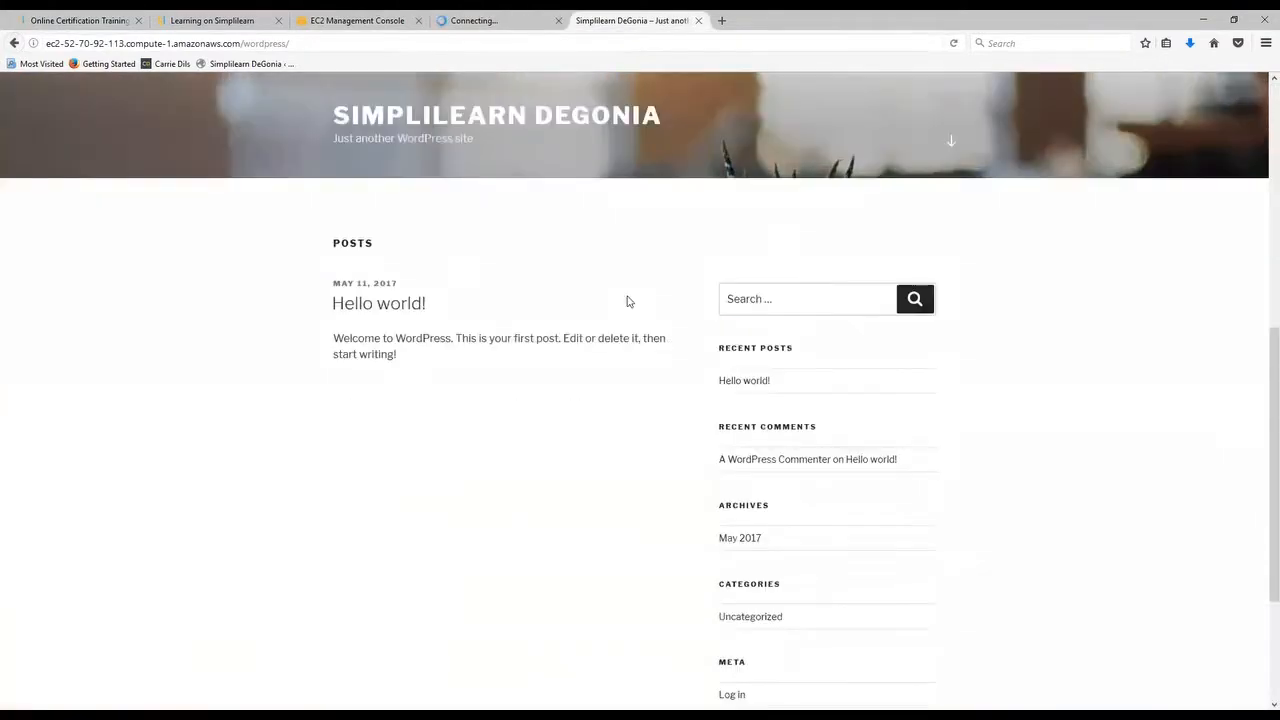
pyautogui.scroll(7, 617, 293)
pyautogui.click(474, 22)
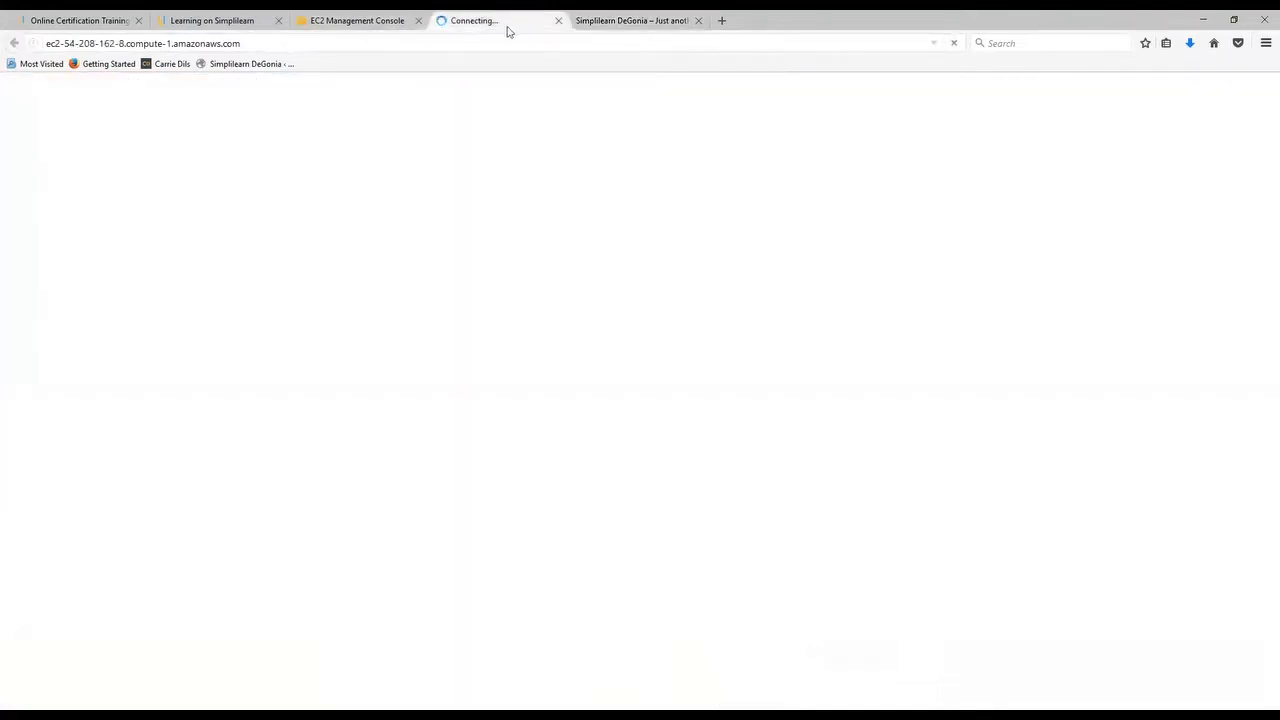
pyautogui.click(635, 30)
pyautogui.scroll(-8, 545, 350)
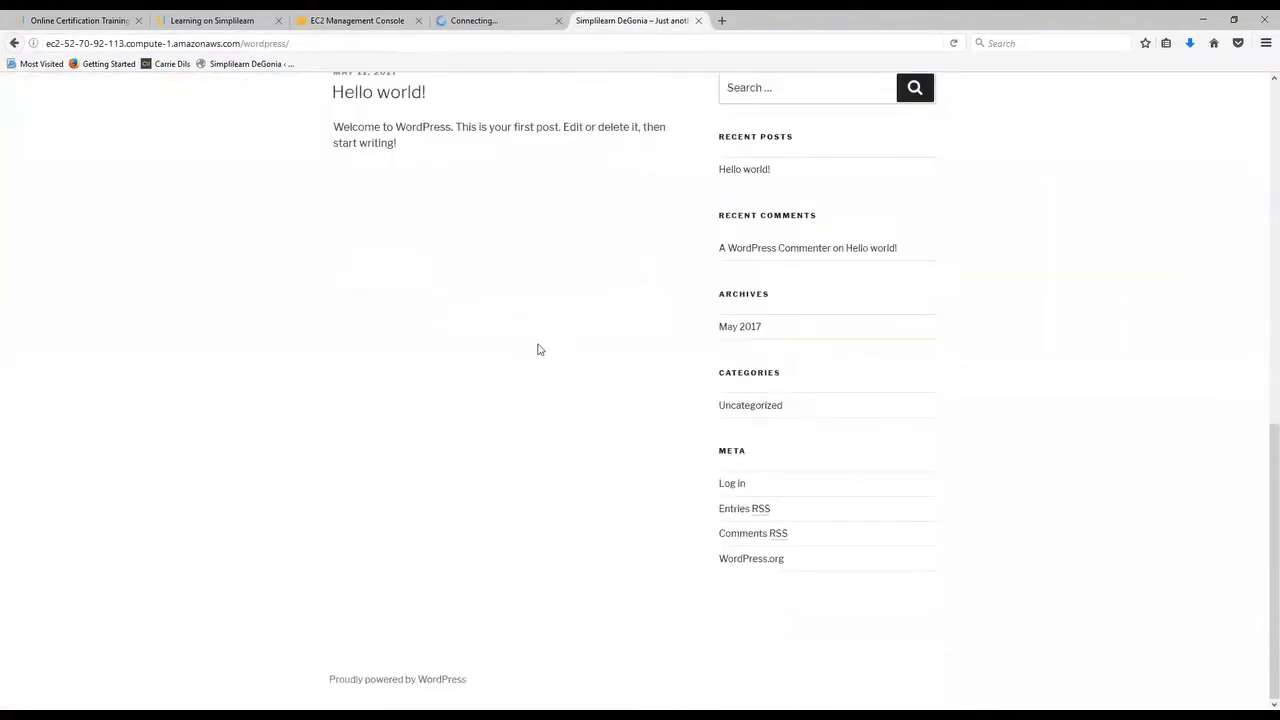
pyautogui.scroll(8, 538, 349)
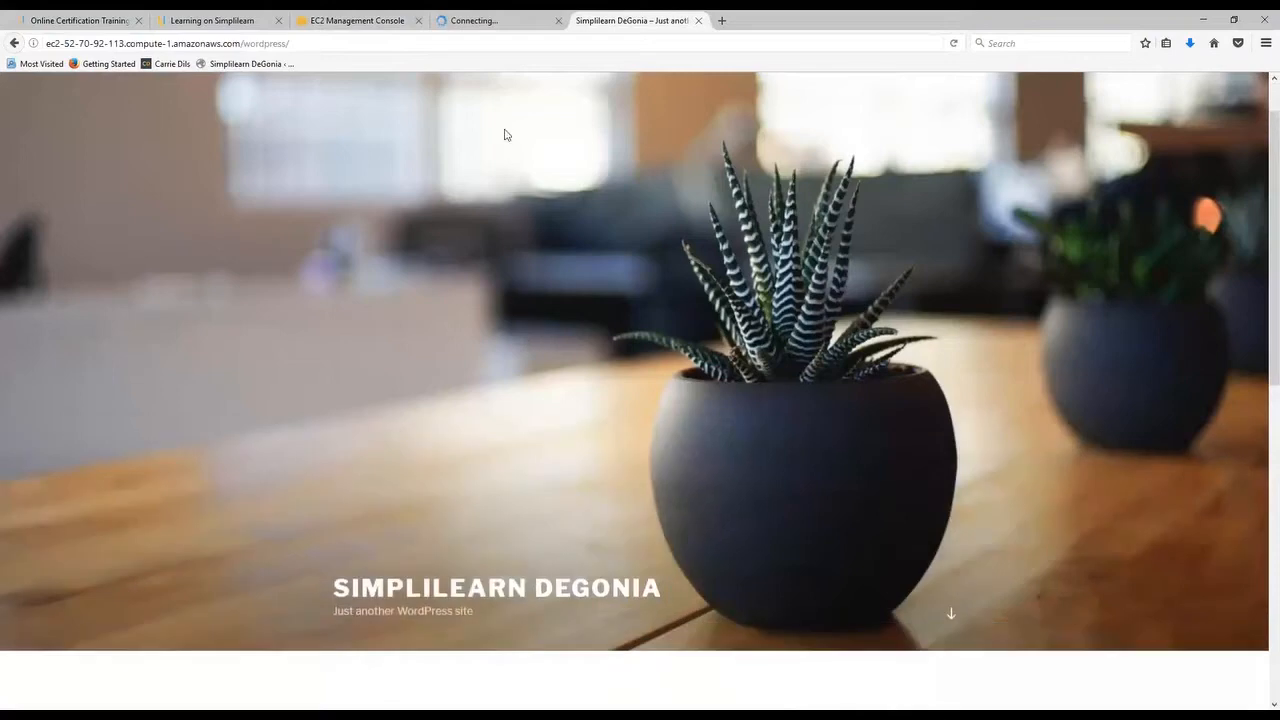
pyautogui.click(491, 21)
pyautogui.click(355, 20)
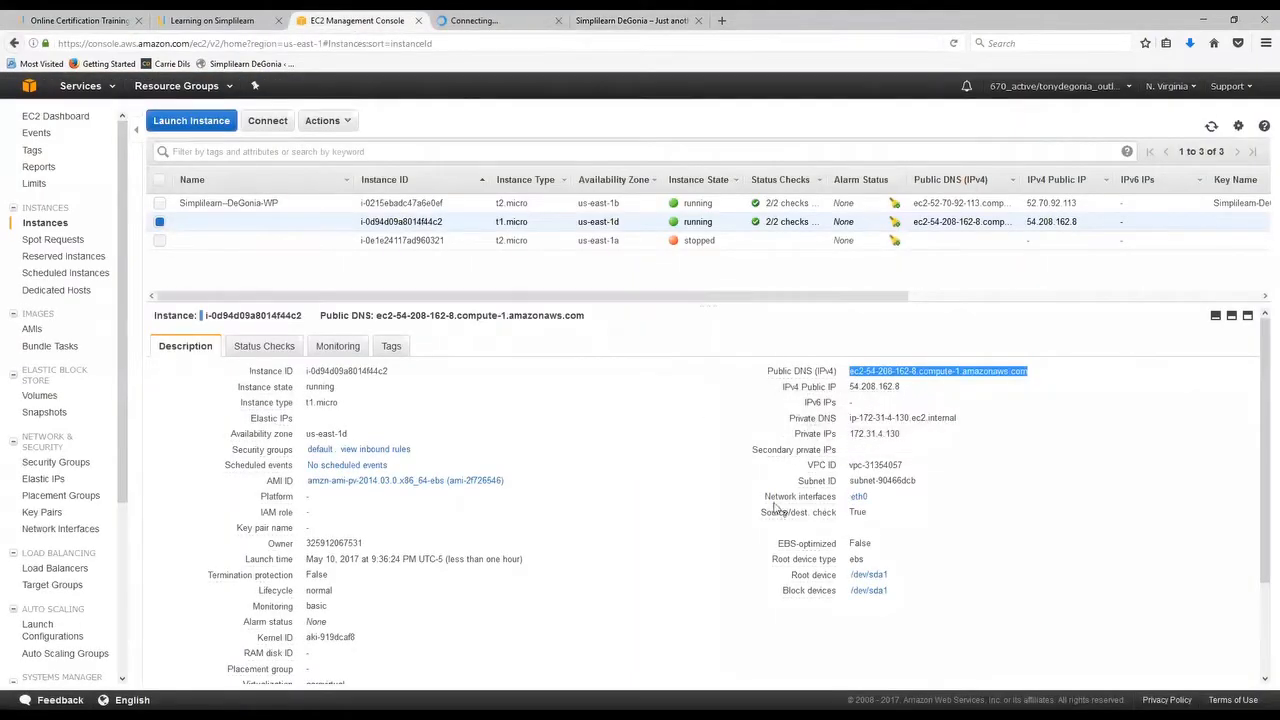
# Close the stalled Connecting... tab for the new instance and return to EC2 Instances.
pyautogui.click(686, 386)
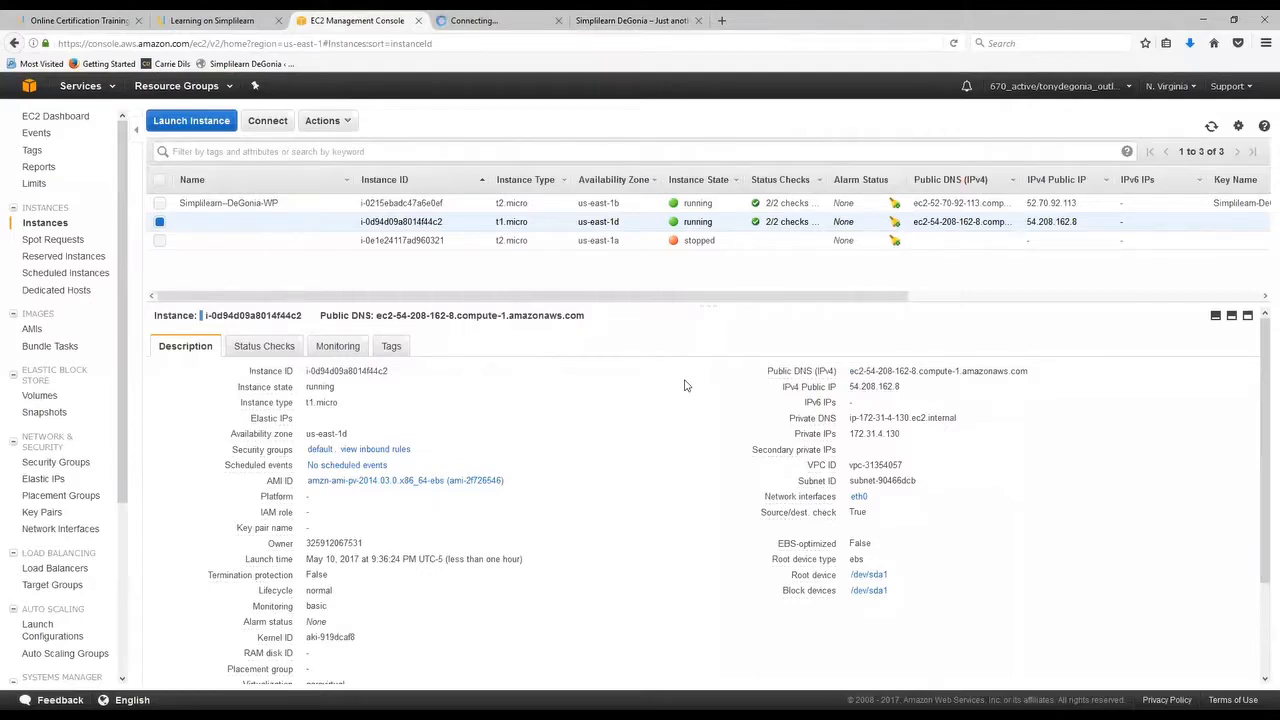
pyautogui.scroll(-1, 686, 386)
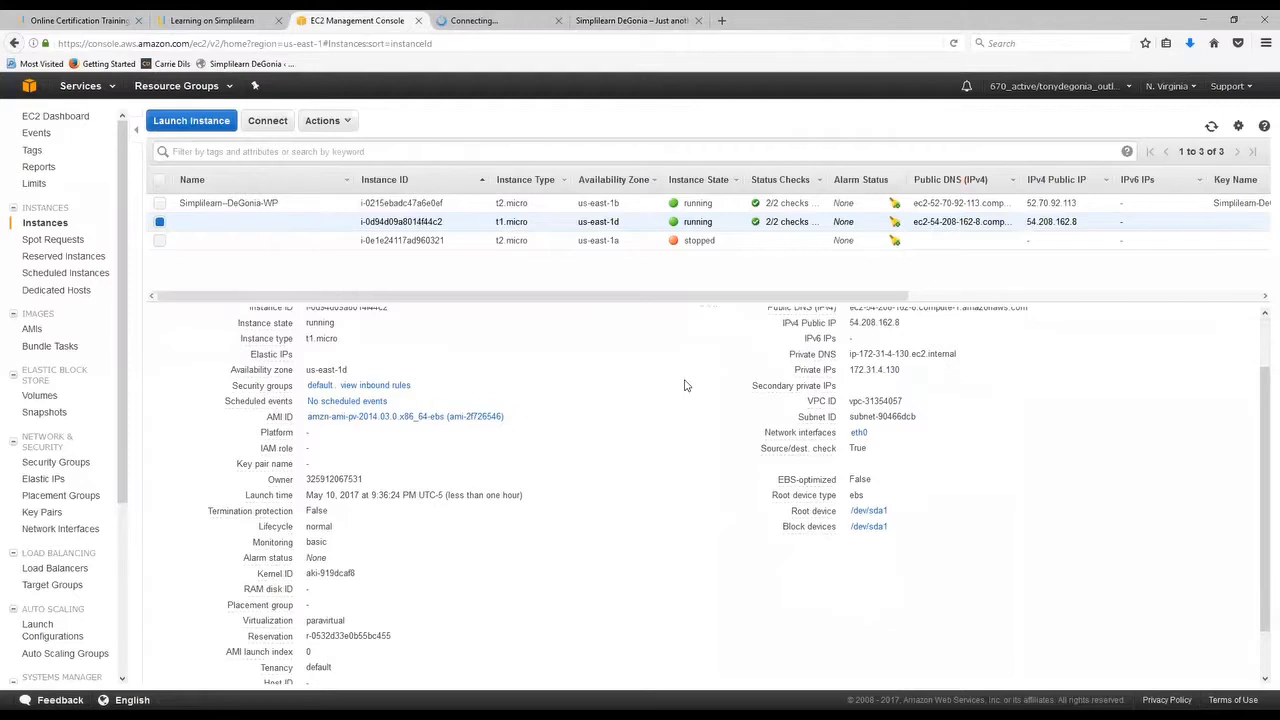
pyautogui.click(505, 24)
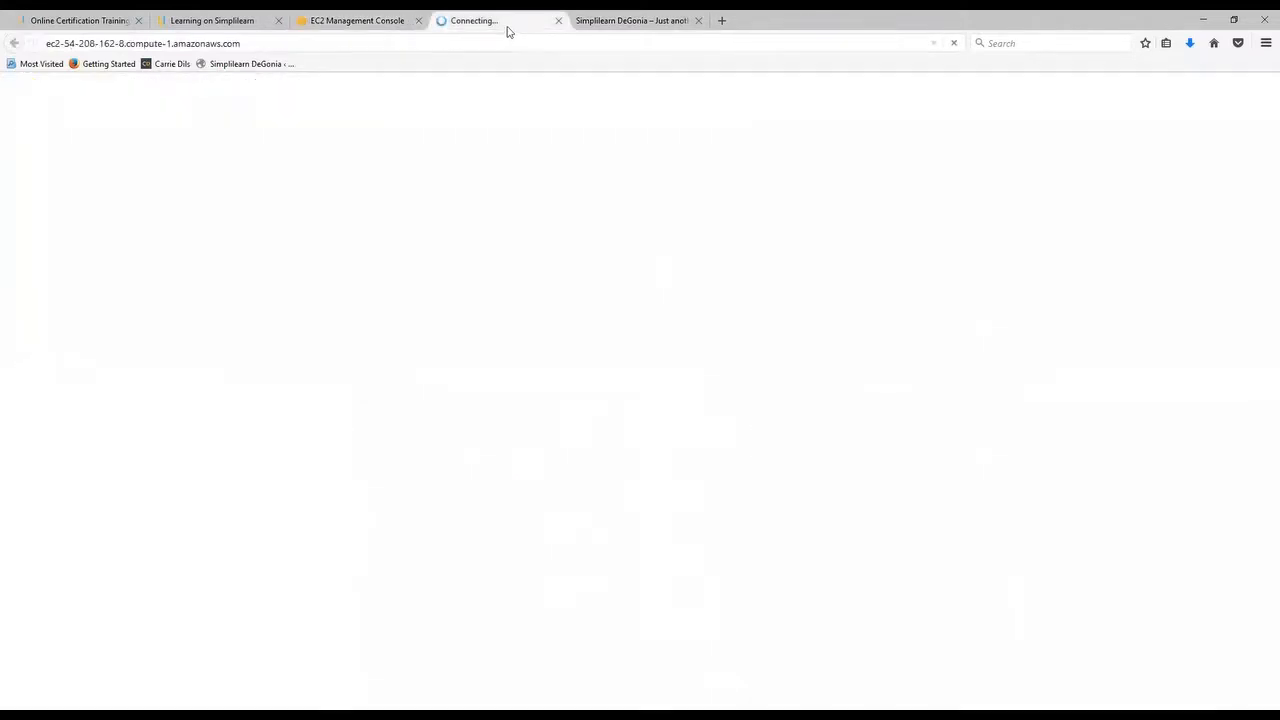
pyautogui.click(559, 21)
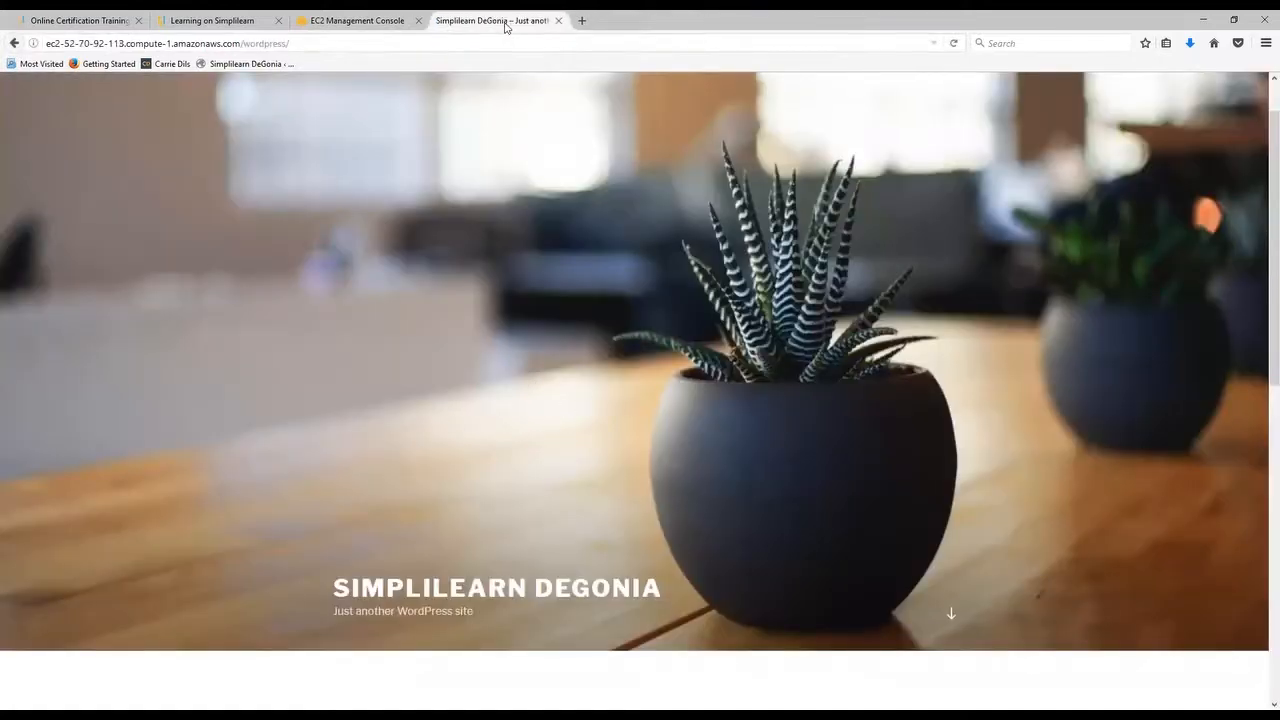
pyautogui.click(358, 22)
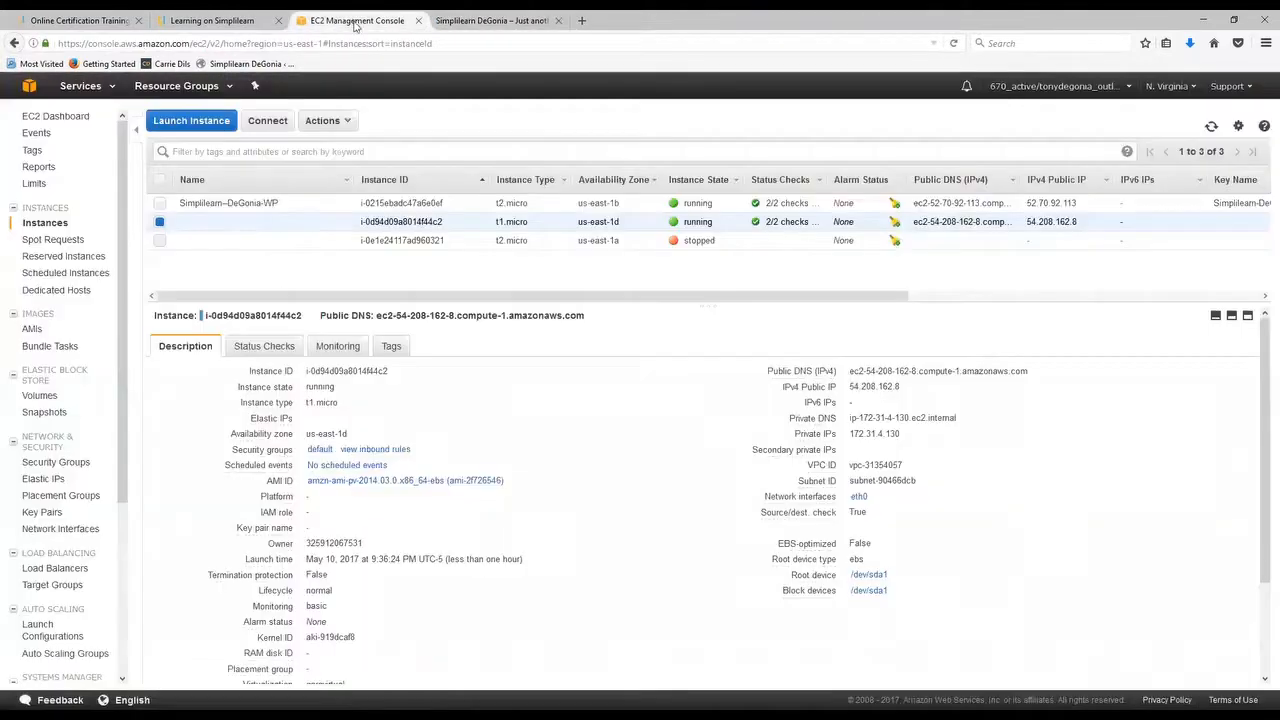
# Refresh the instance list and select the new instance's Public DNS value.
pyautogui.scroll(-2, 680, 470)
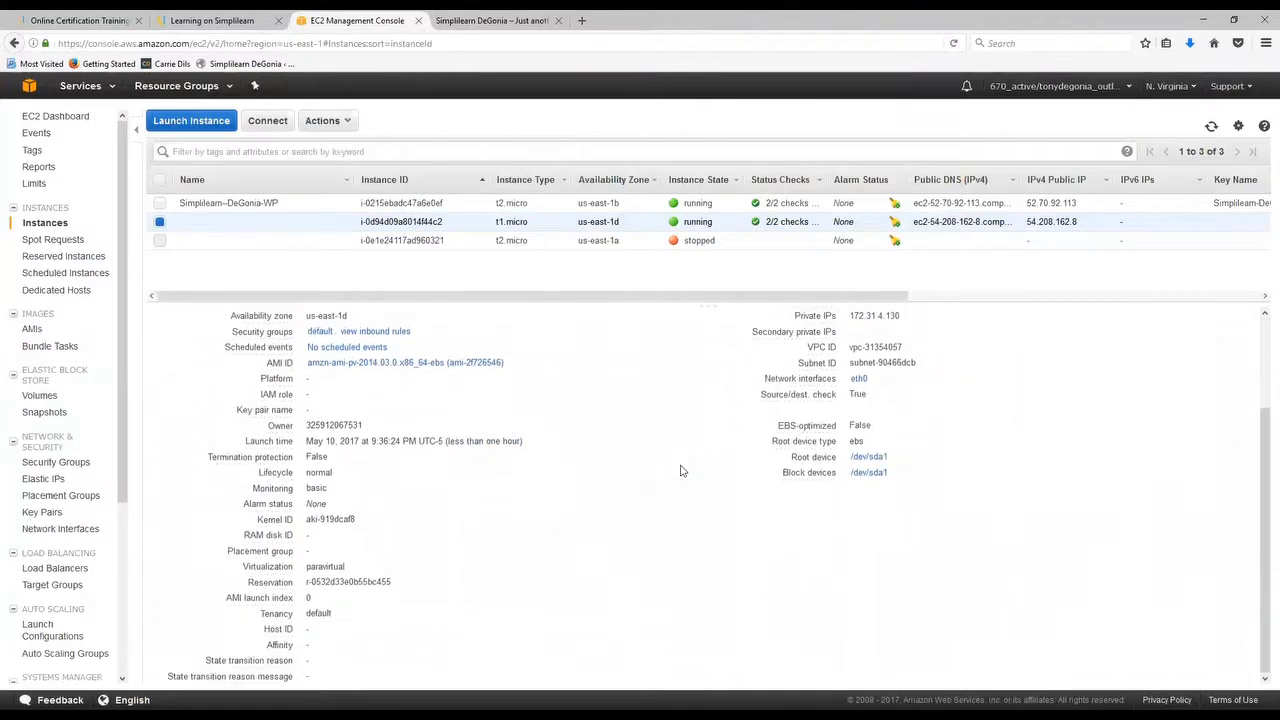
pyautogui.scroll(1, 672, 471)
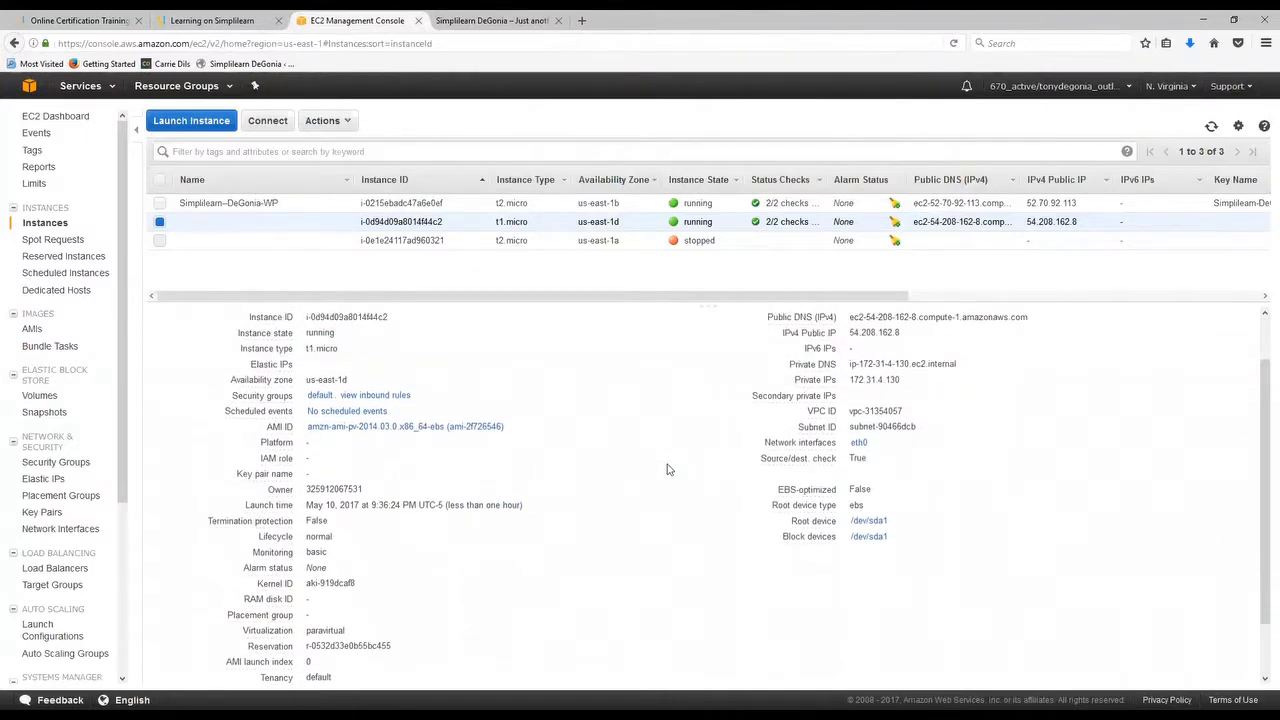
pyautogui.scroll(-1, 665, 473)
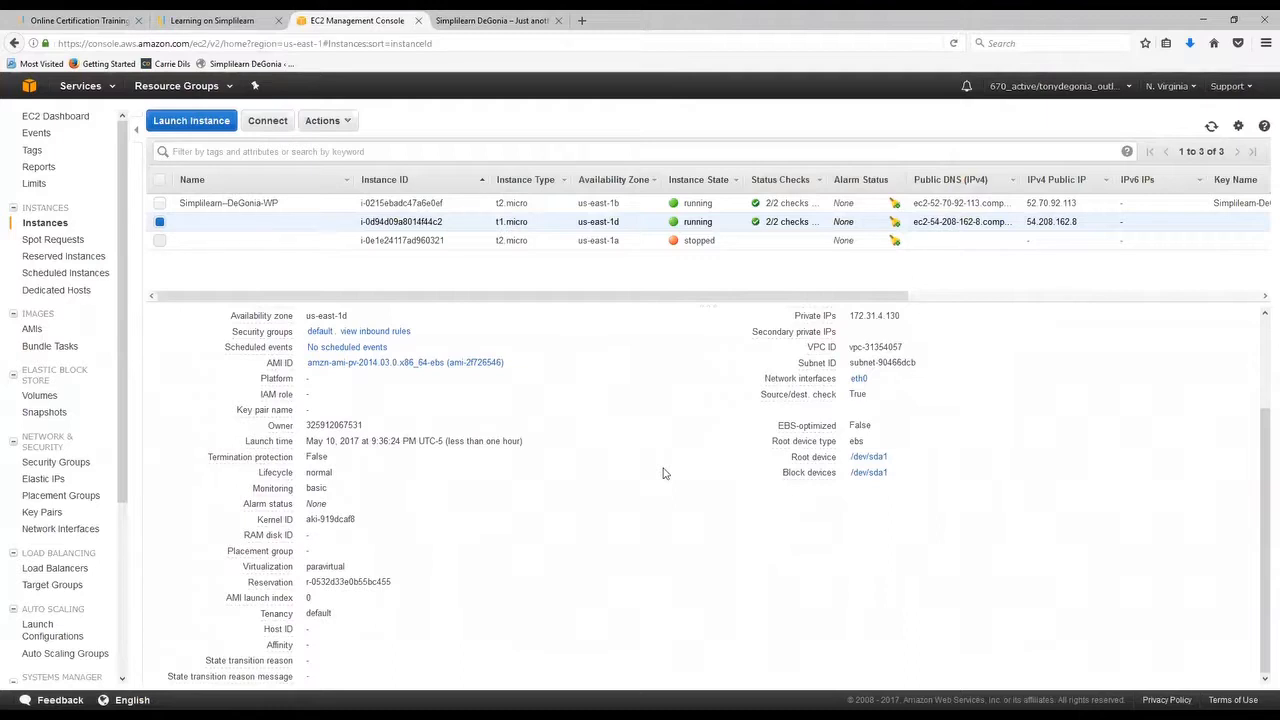
pyautogui.scroll(2, 663, 473)
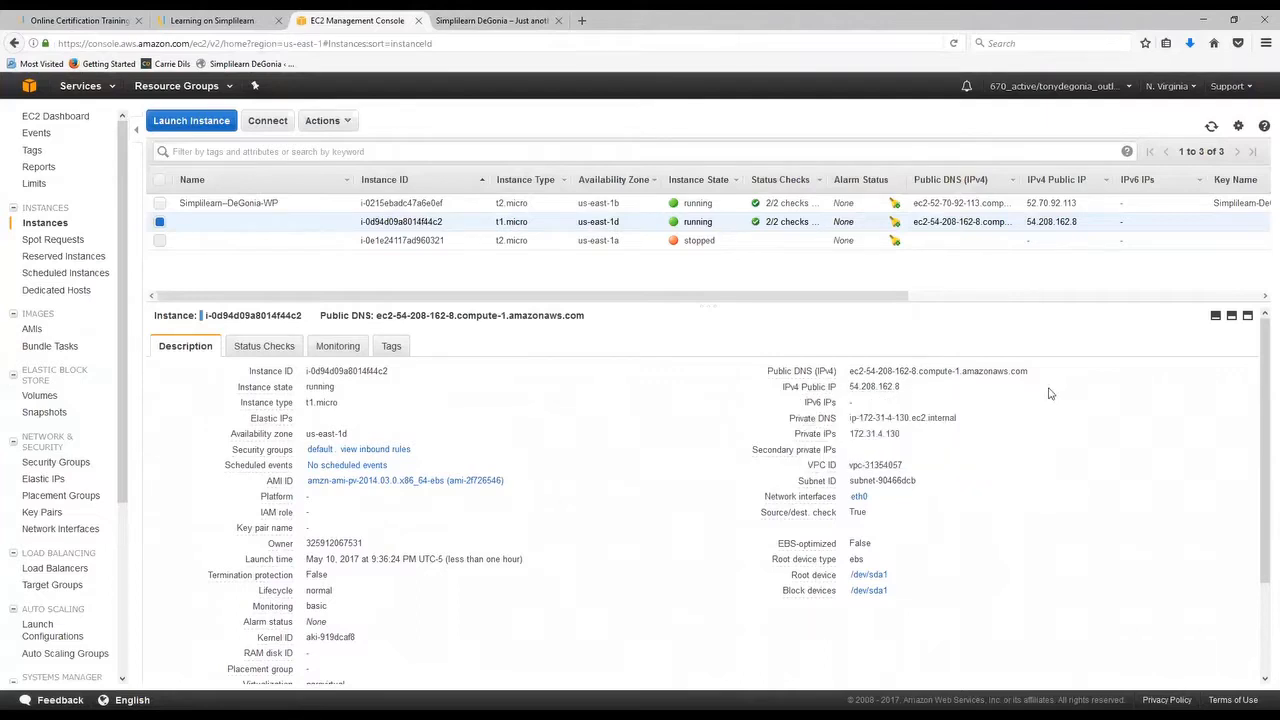
pyautogui.moveTo(1030, 371); pyautogui.dragTo(850, 371)
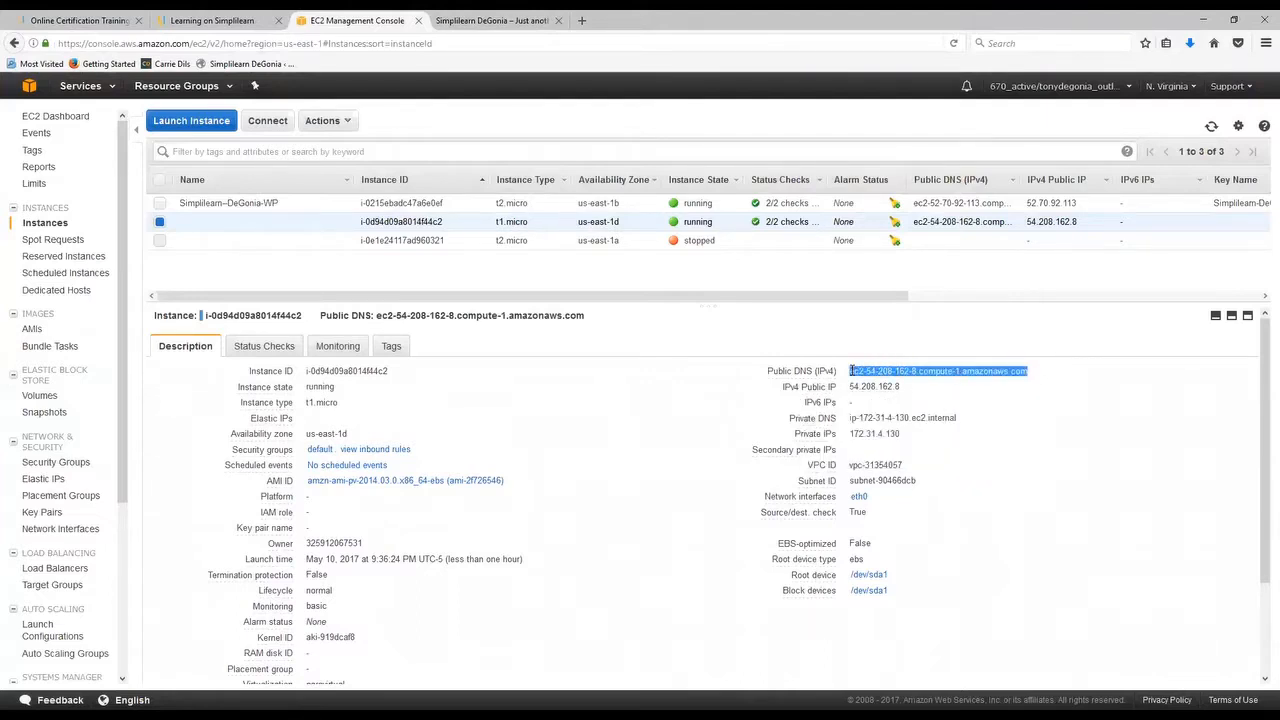
pyautogui.click(1211, 128)
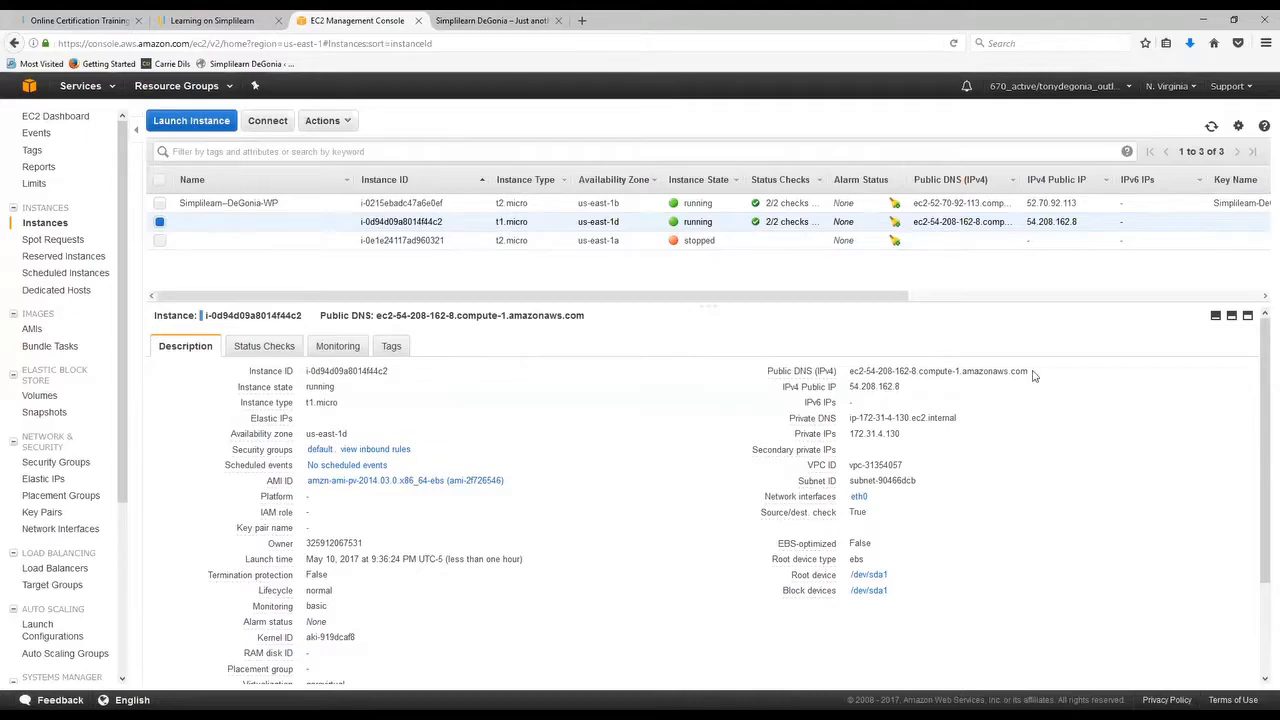
pyautogui.moveTo(1027, 373); pyautogui.dragTo(850, 372)
pyautogui.hotkey('ctrl', 'c')
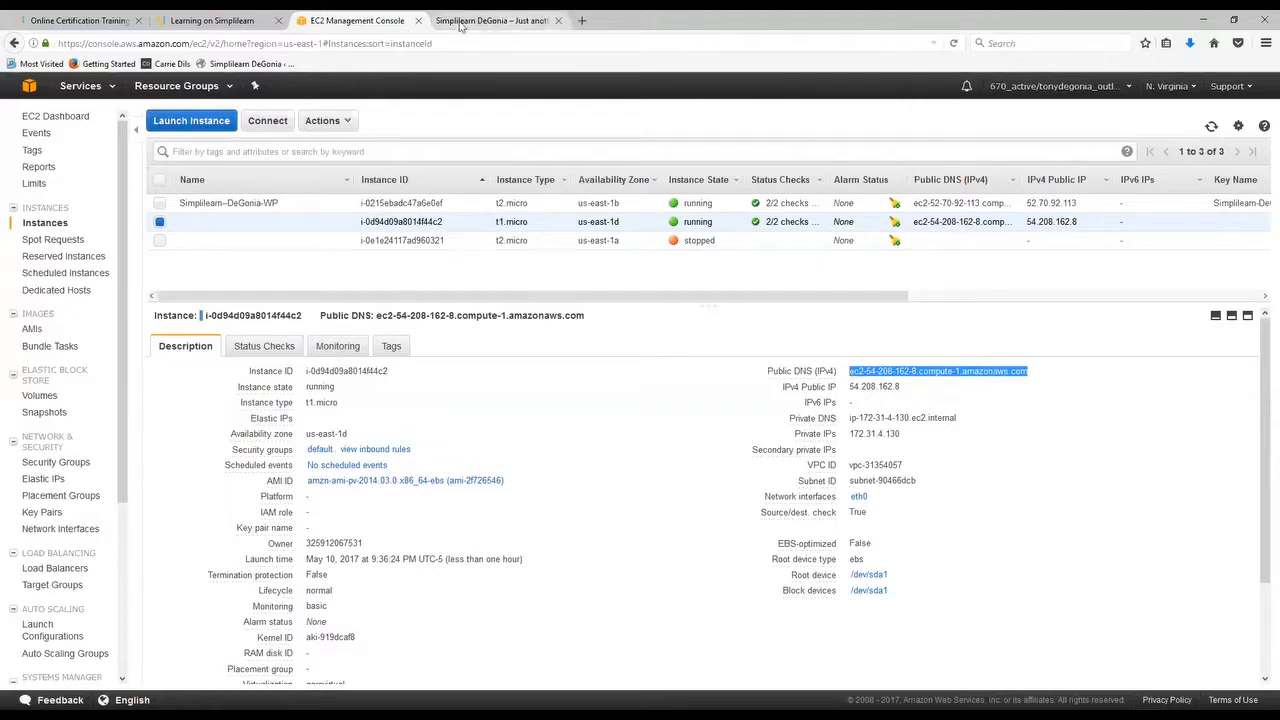
# Load the pasted Public DNS address of the new instance in a fresh tab.
pyautogui.click(578, 21)
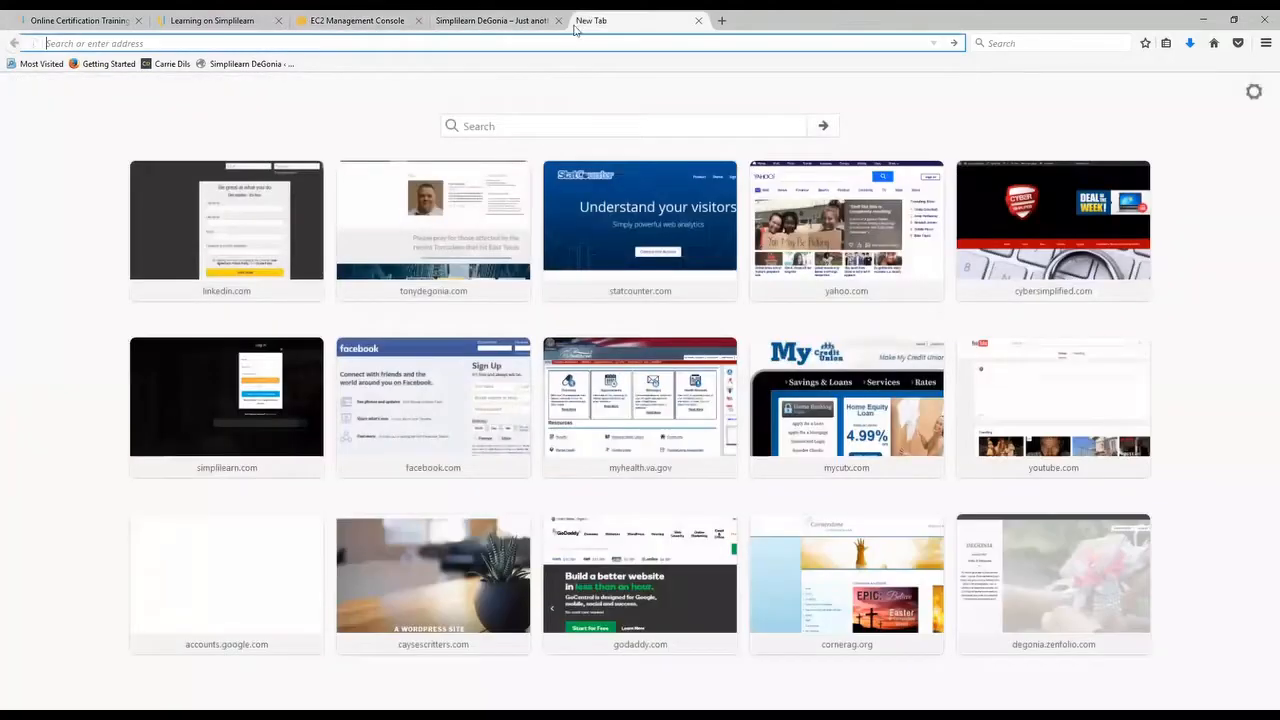
pyautogui.hotkey('ctrl', 'v')
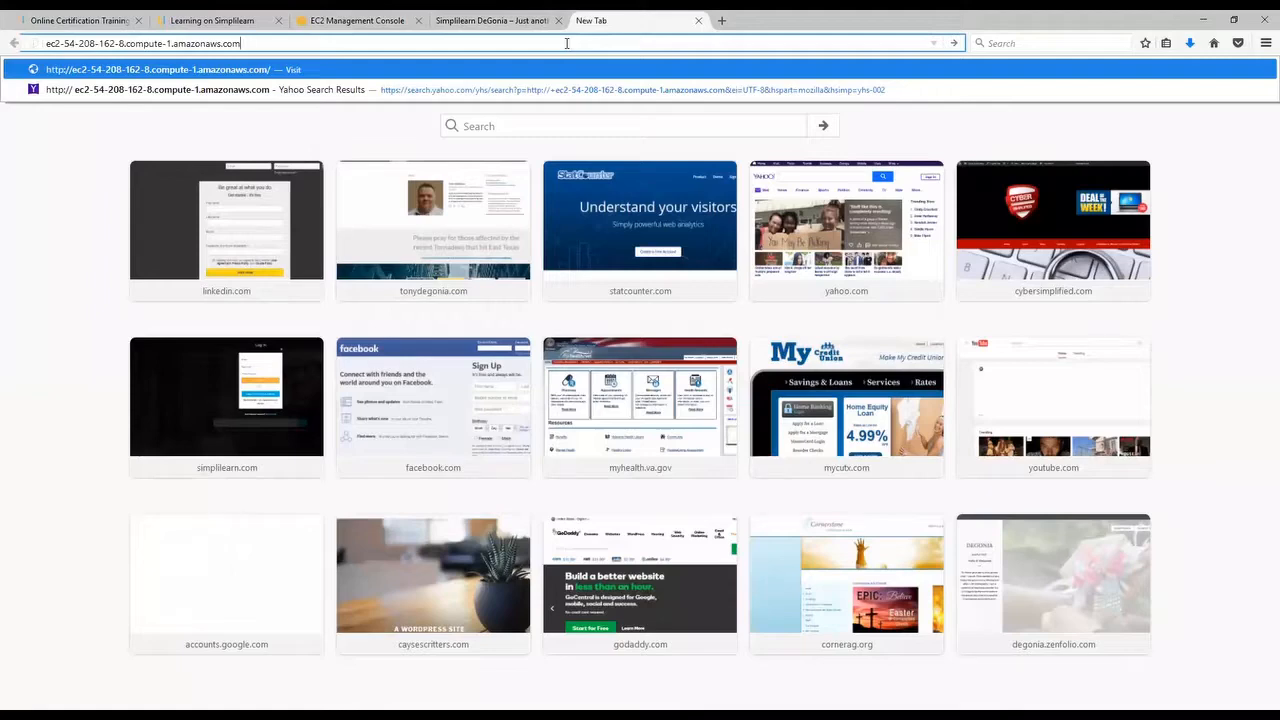
pyautogui.press('Return')
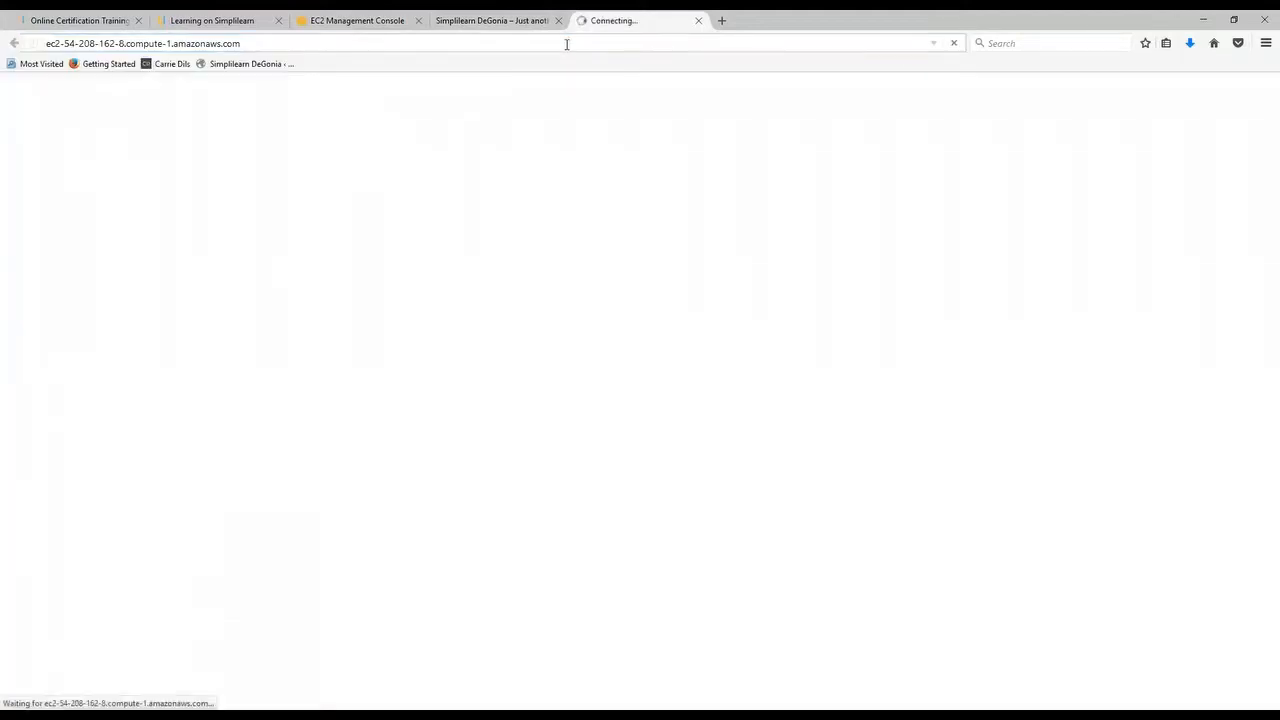
# Append /worpress to the address, reload it, and switch back to the EC2 console tab.
pyautogui.click(566, 44)
pyautogui.click(566, 44)
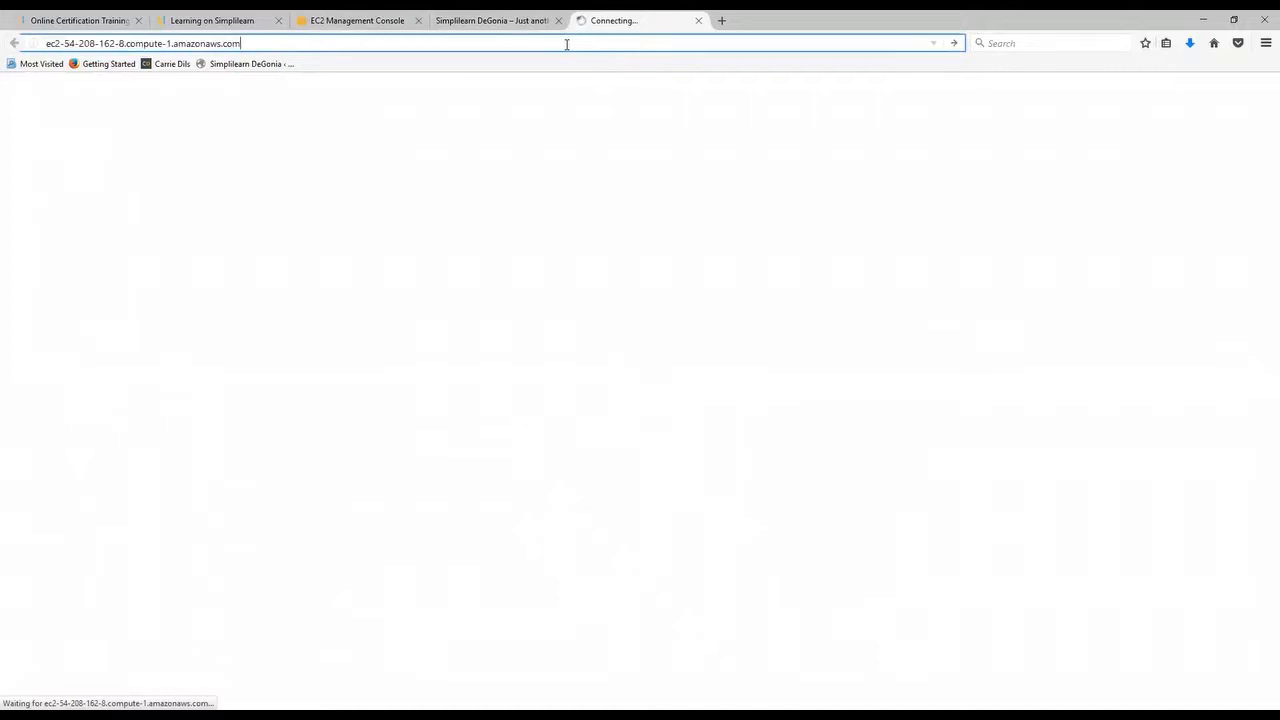
pyautogui.write('/worpress')
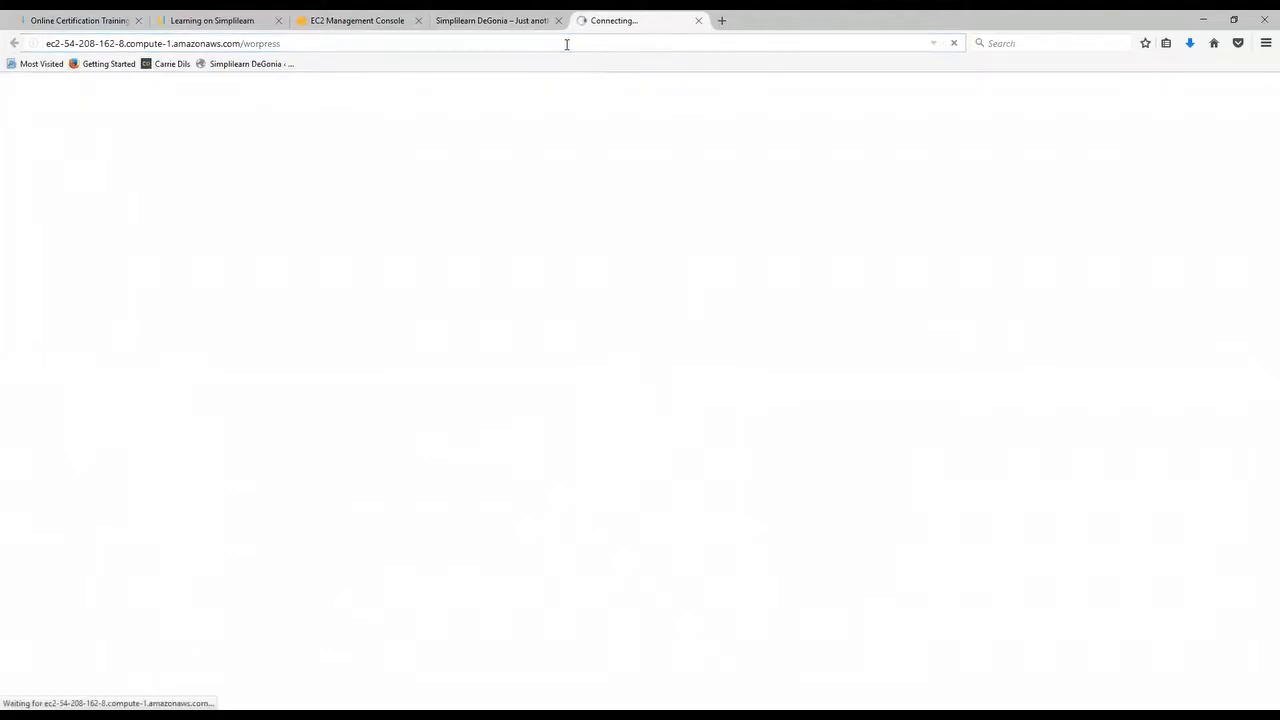
pyautogui.click(566, 44)
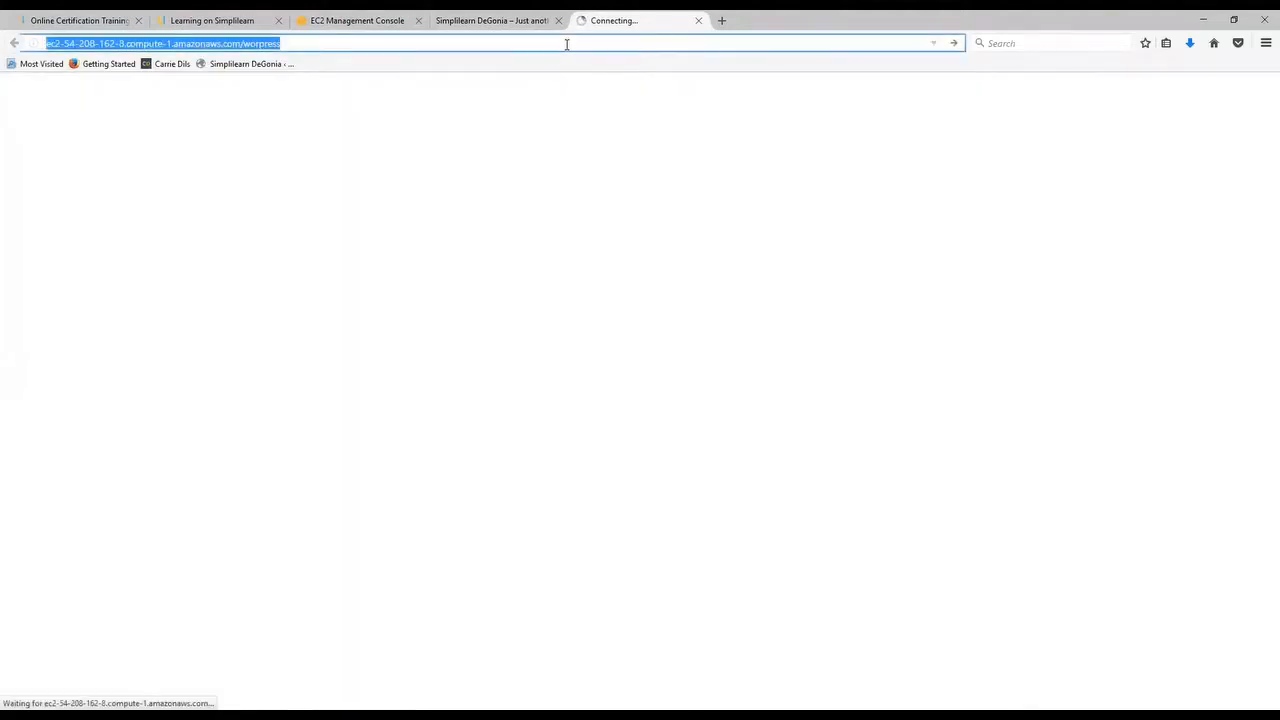
pyautogui.click(566, 44)
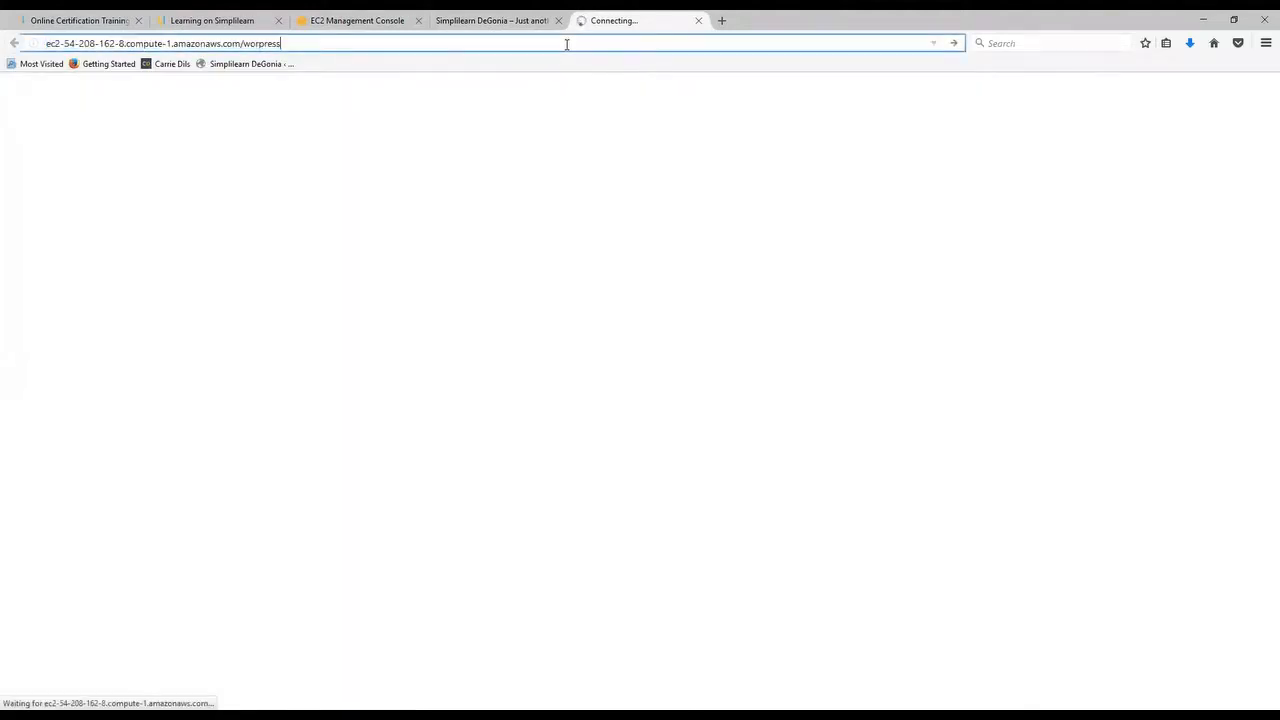
pyautogui.click(955, 44)
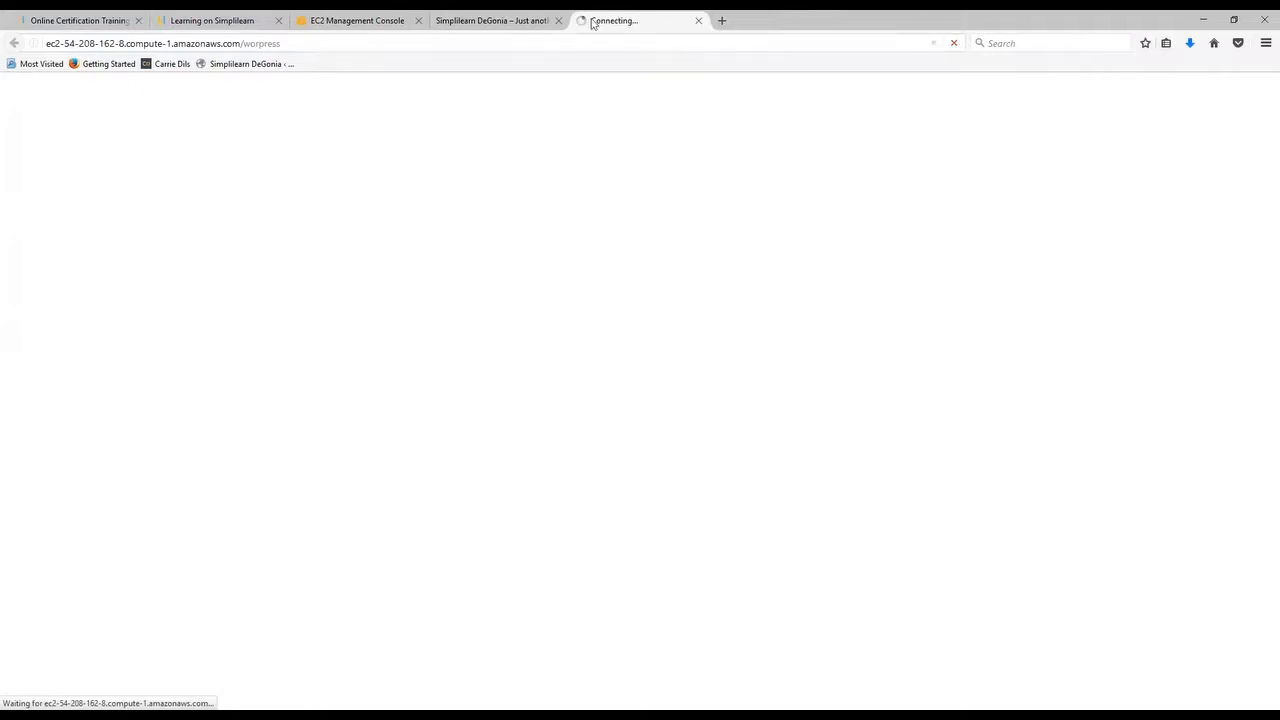
pyautogui.click(498, 26)
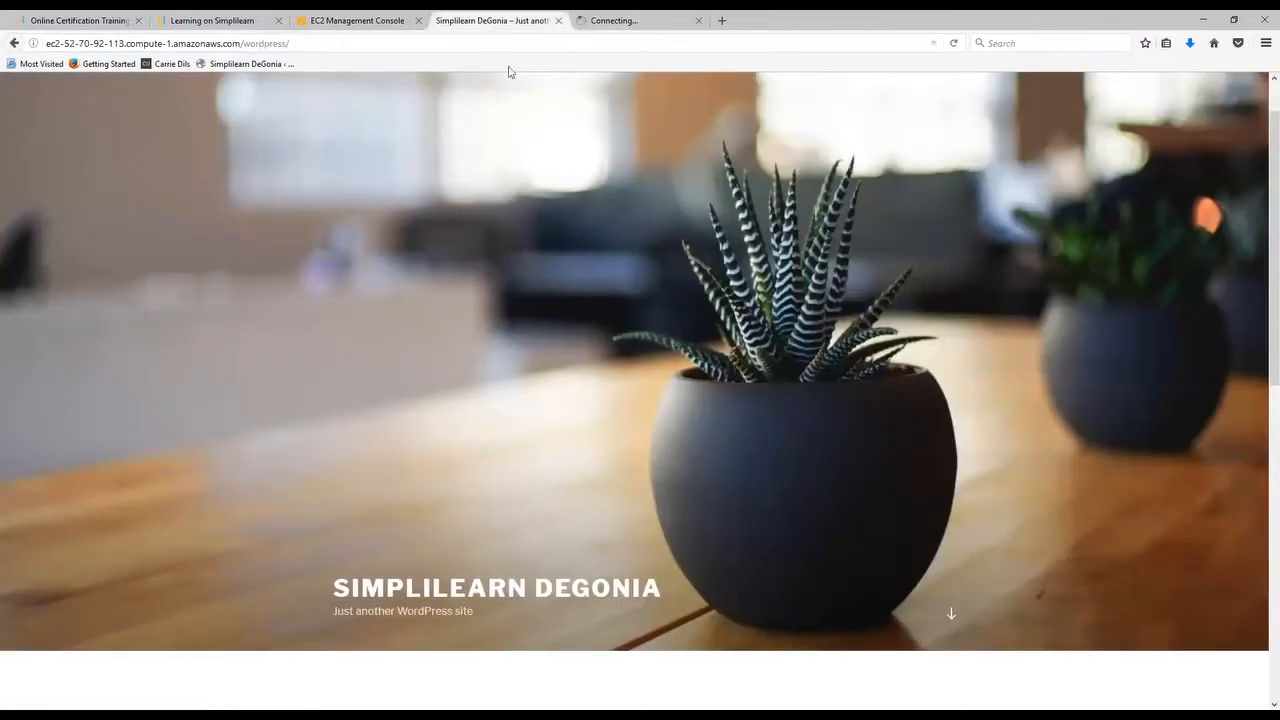
pyautogui.click(375, 25)
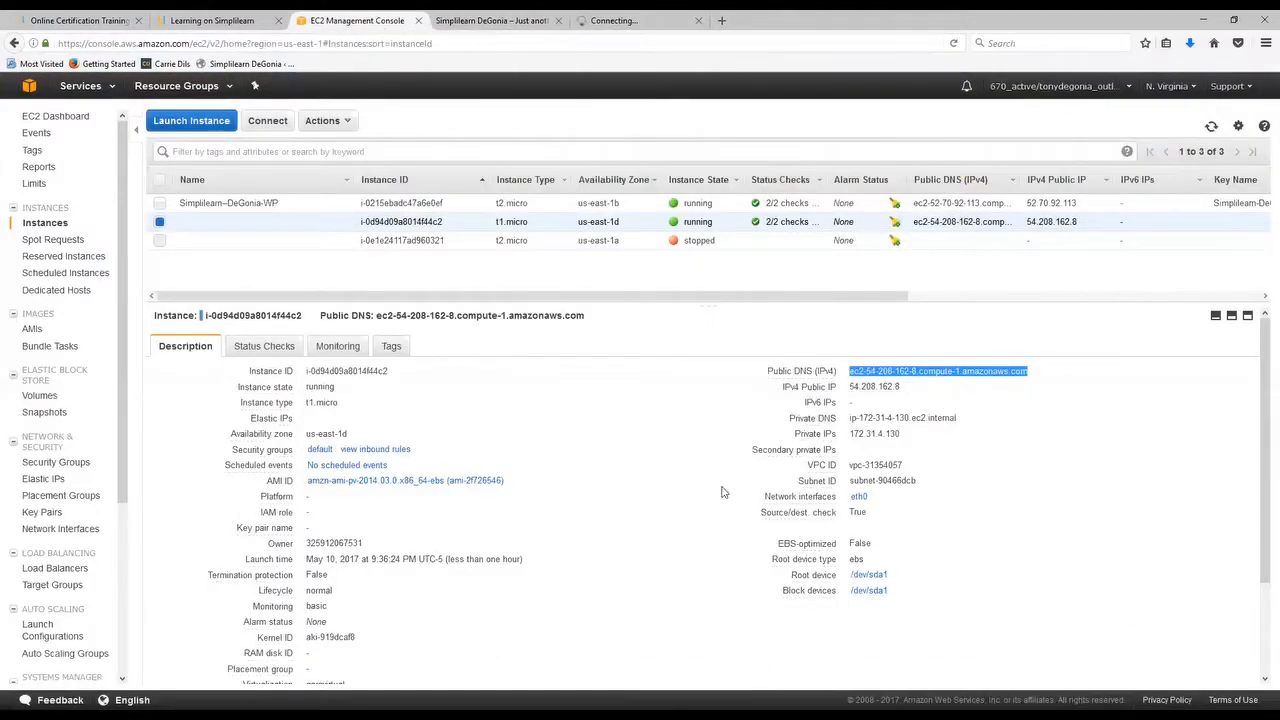
pyautogui.click(1212, 128)
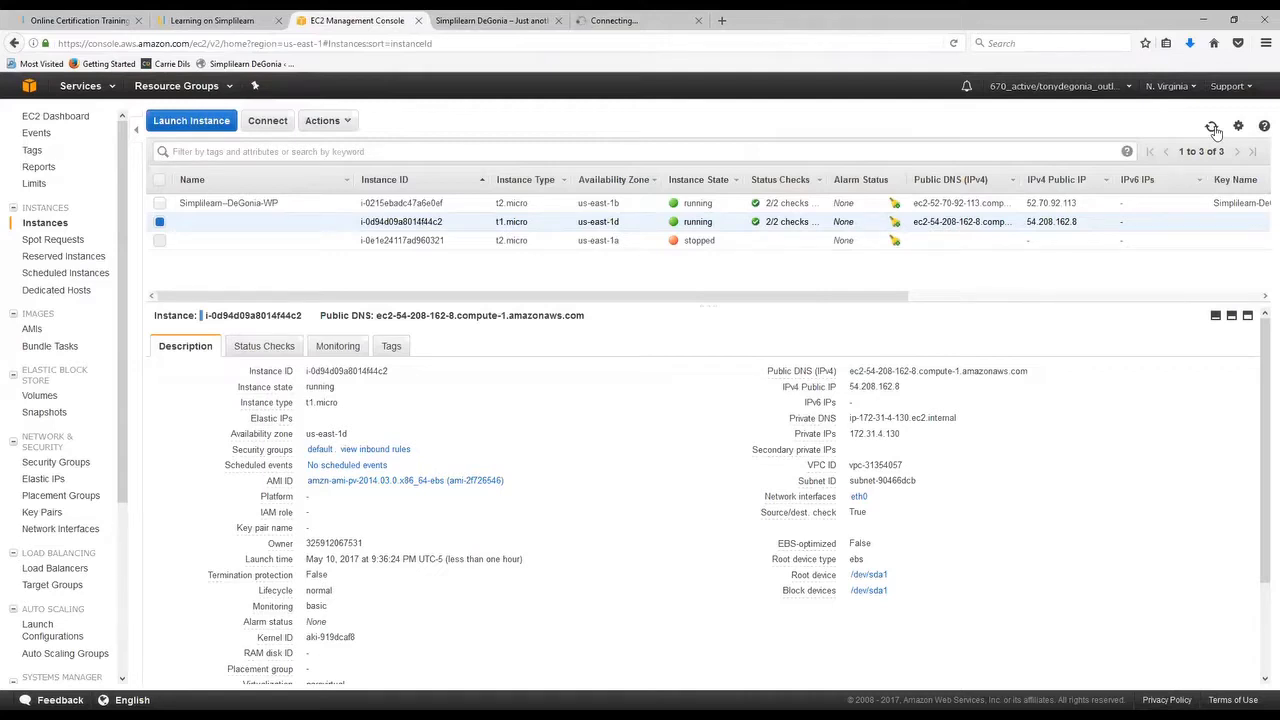
pyautogui.click(1212, 128)
pyautogui.click(1213, 130)
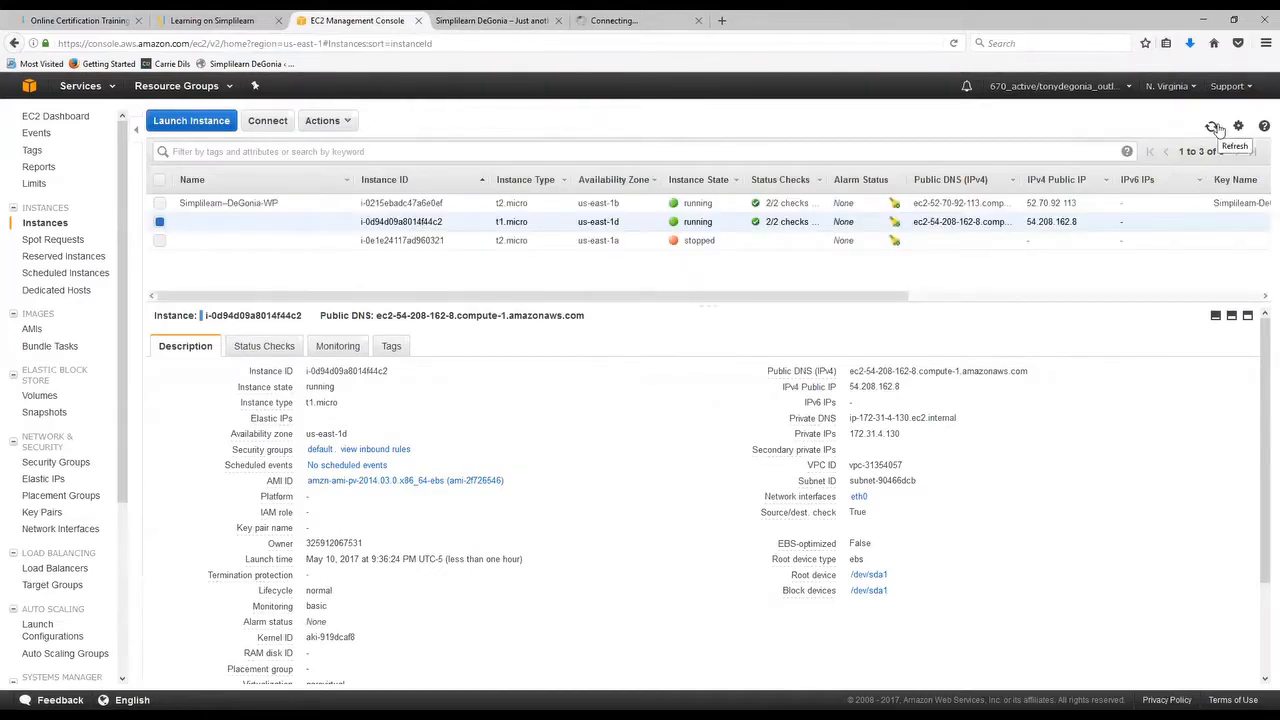
pyautogui.click(1213, 128)
pyautogui.click(1213, 128)
pyautogui.click(1213, 128)
pyautogui.click(1214, 128)
# Check the Auto Scaling group's Scheduled Actions, then go back to the EC2 Dashboard.
pyautogui.click(77, 655)
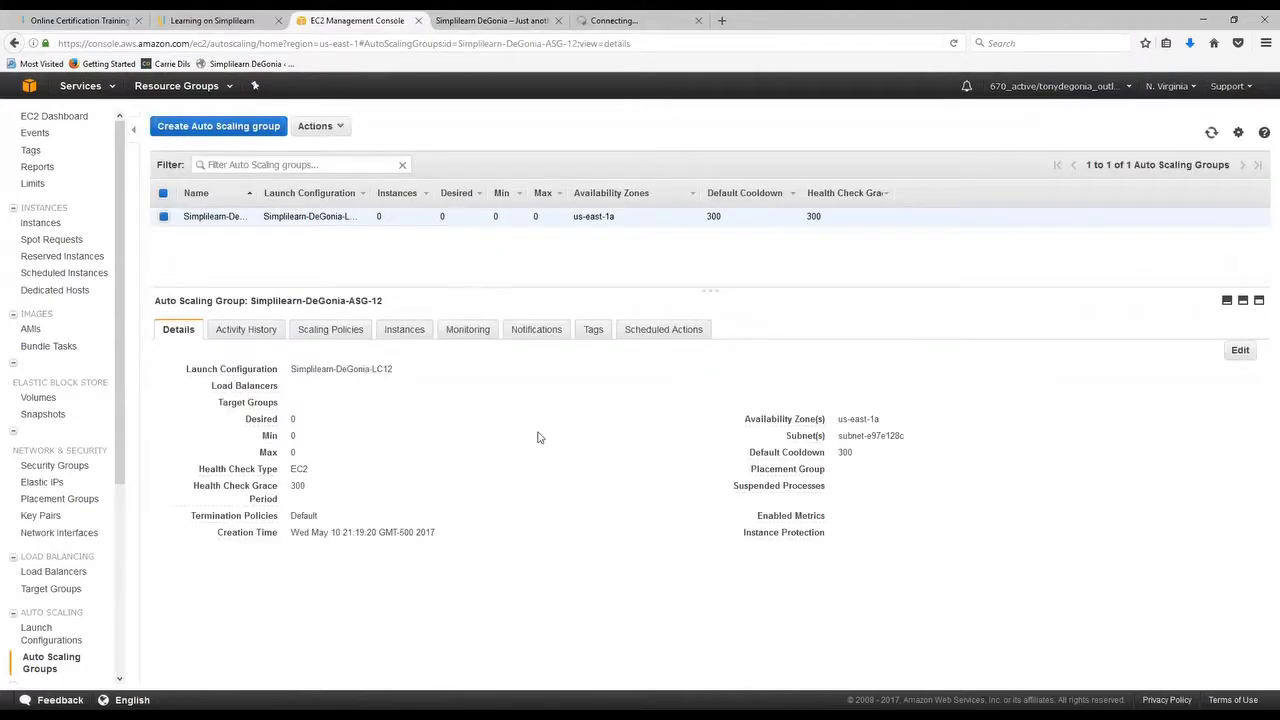
pyautogui.click(656, 333)
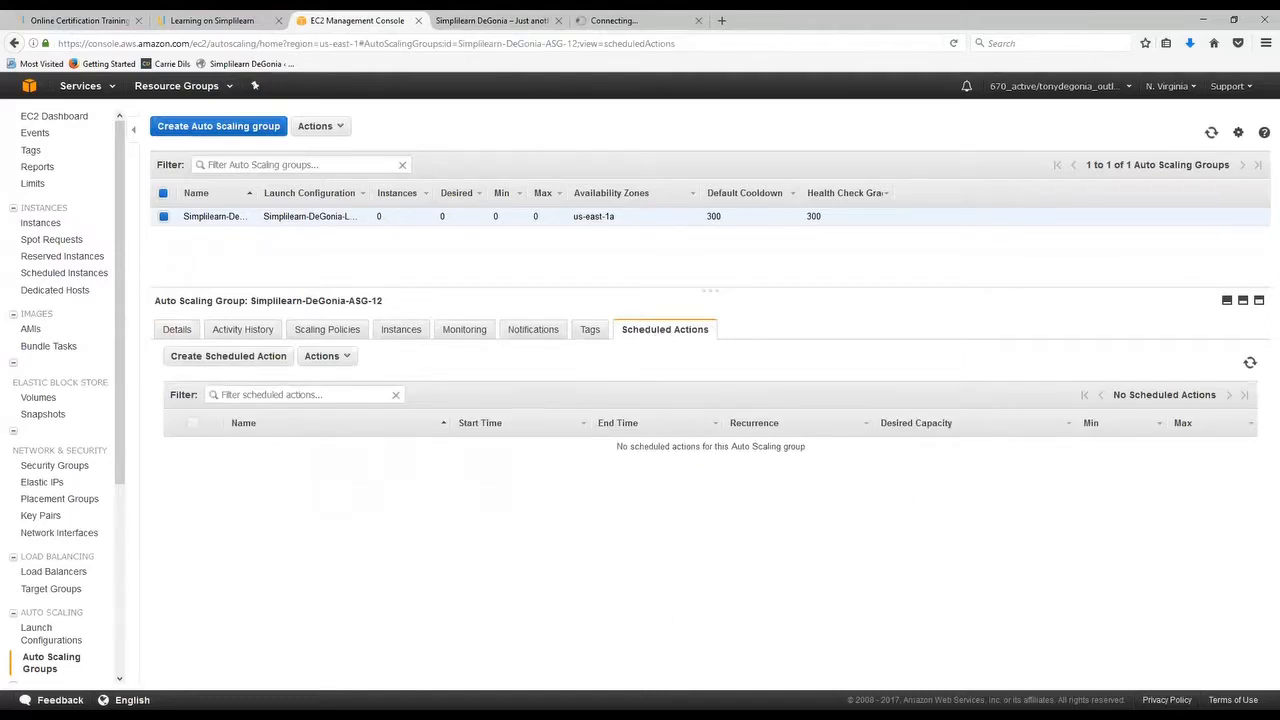
pyautogui.click(50, 116)
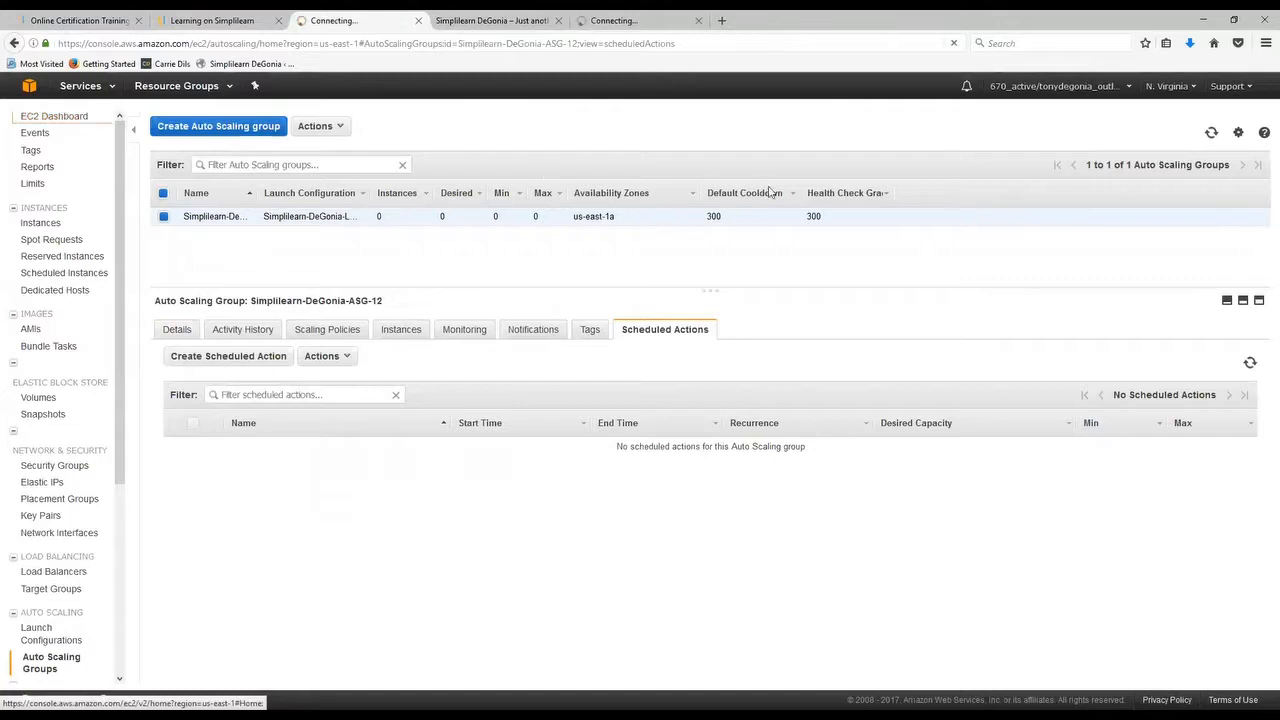
# Close the stalled /worpress Connecting... tab and return to the EC2 console tab.
pyautogui.click(630, 20)
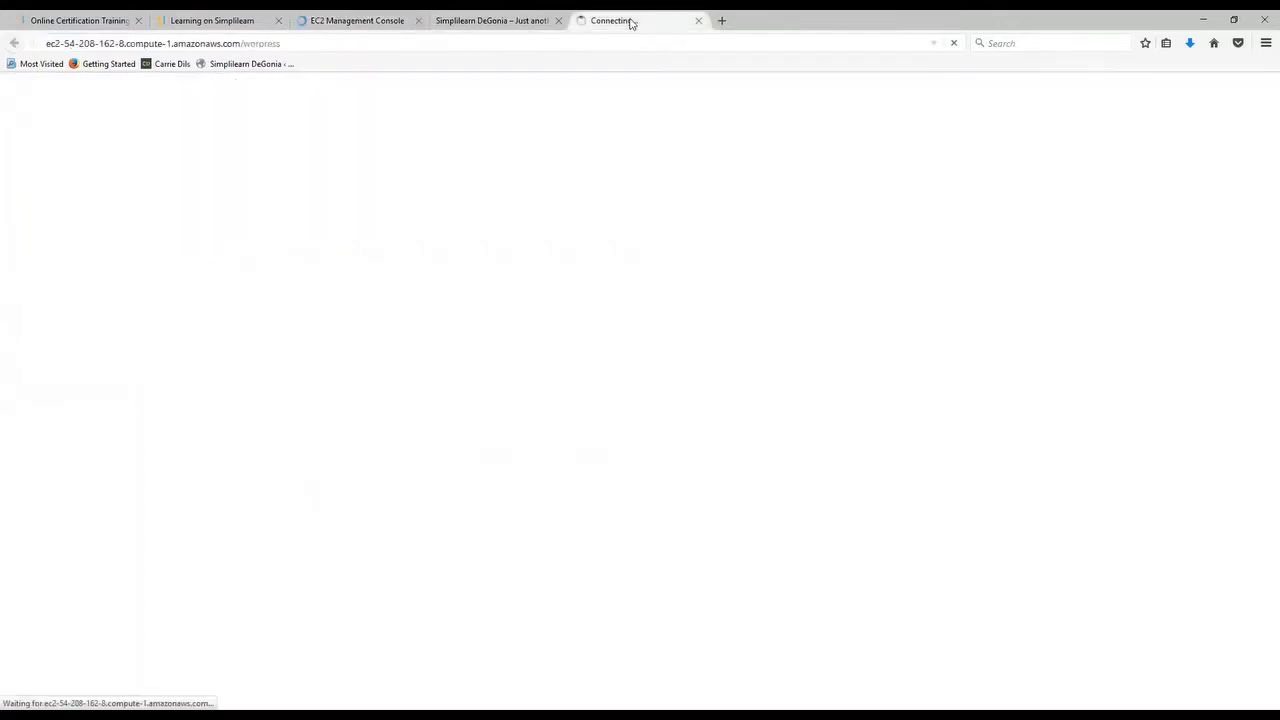
pyautogui.click(699, 21)
pyautogui.click(356, 21)
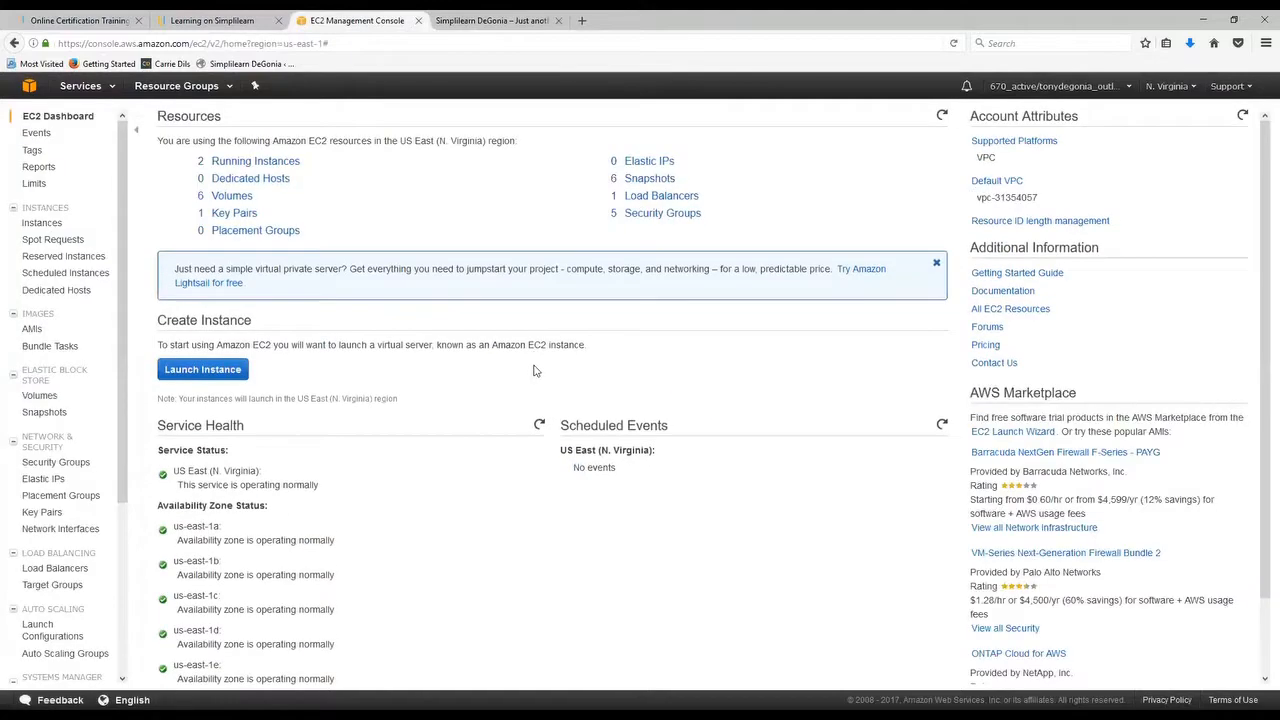
# Open Running Instances from the dashboard and refresh until two running and one stopped appear.
pyautogui.click(291, 163)
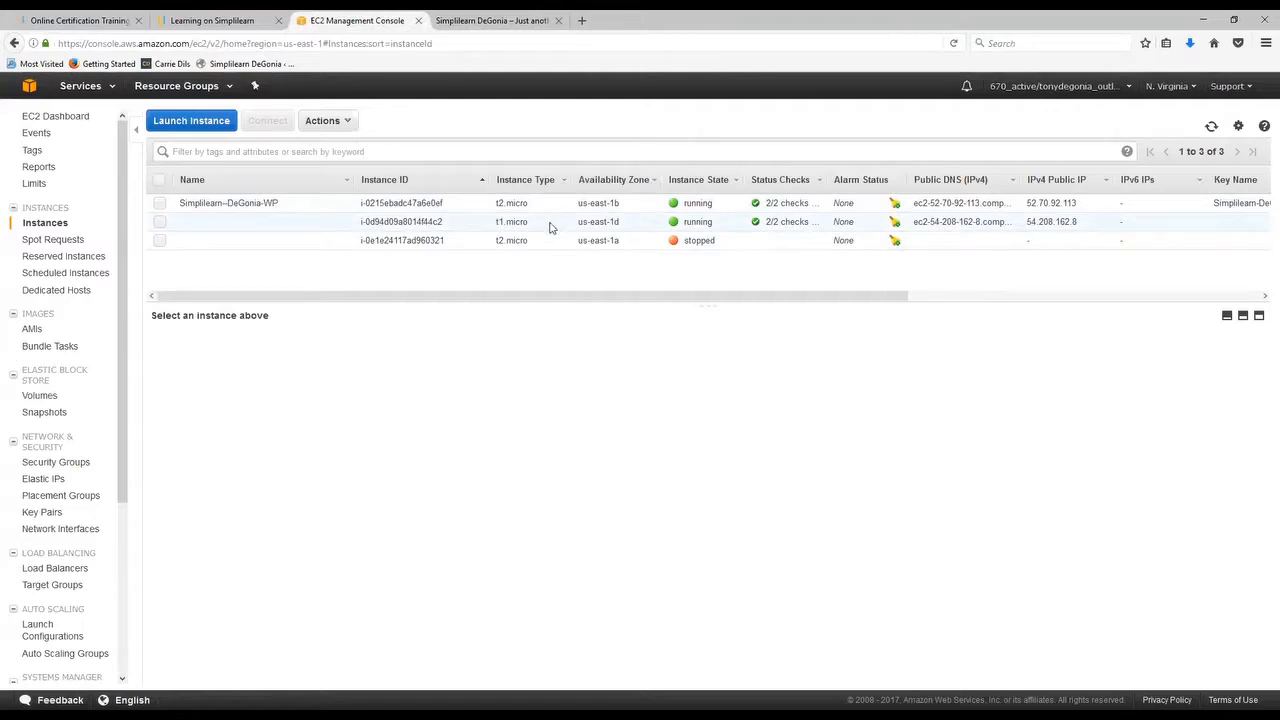
pyautogui.click(1211, 128)
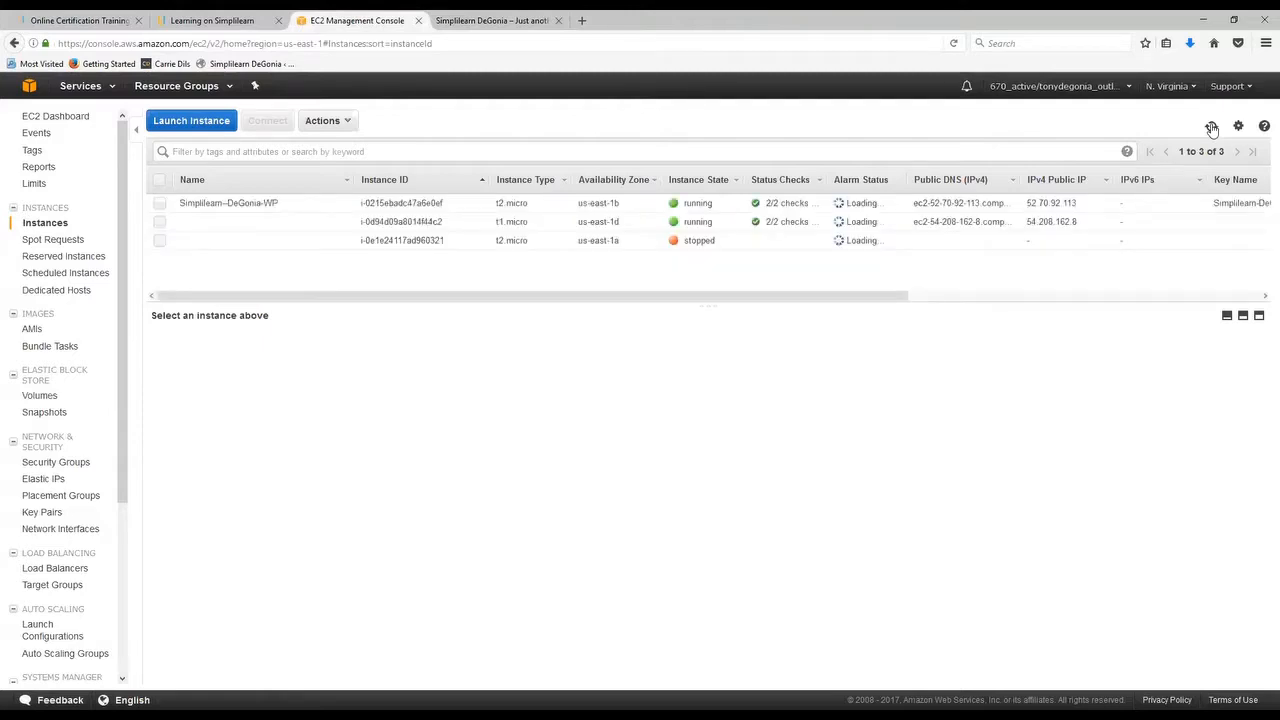
pyautogui.click(1211, 128)
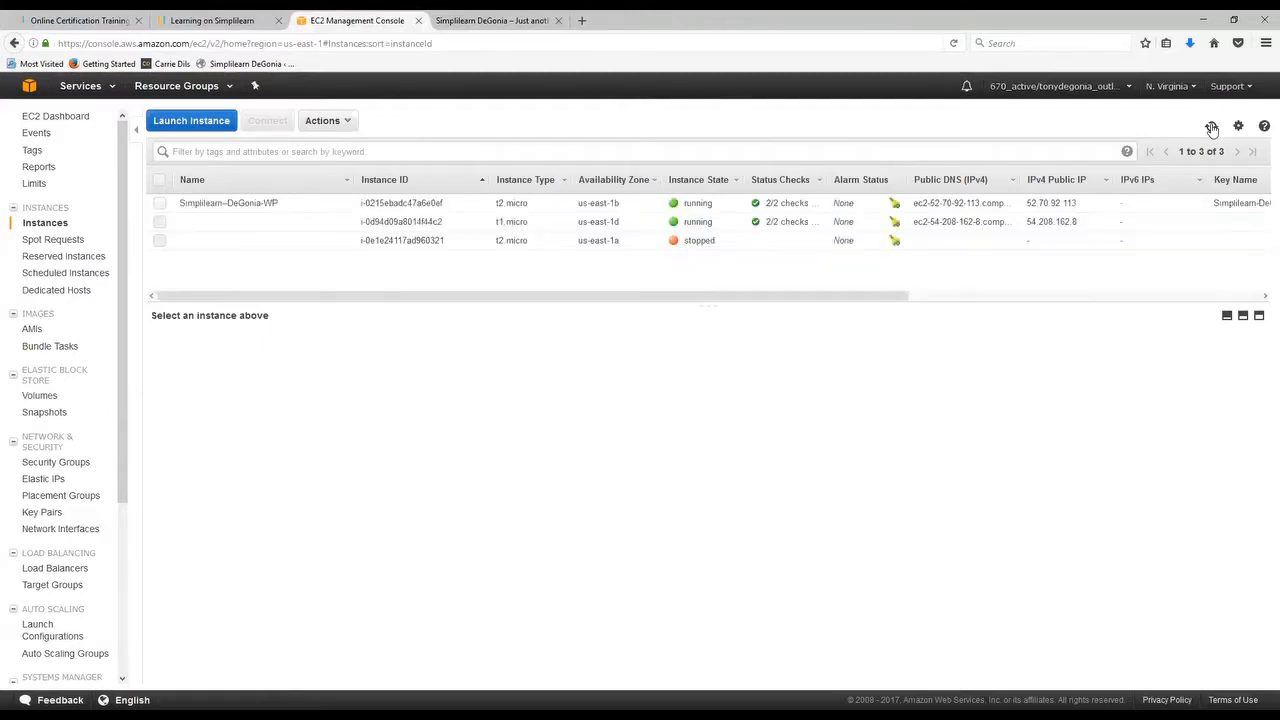
pyautogui.click(1211, 128)
pyautogui.click(1211, 128)
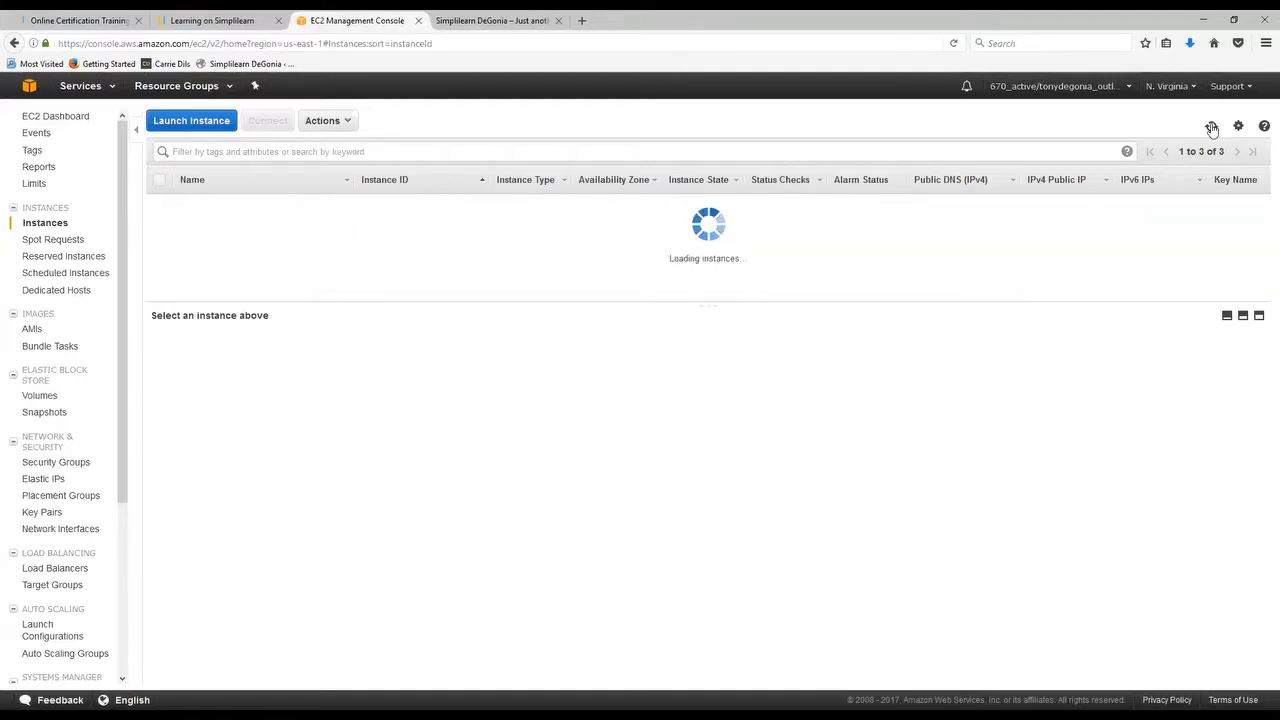
pyautogui.click(1211, 128)
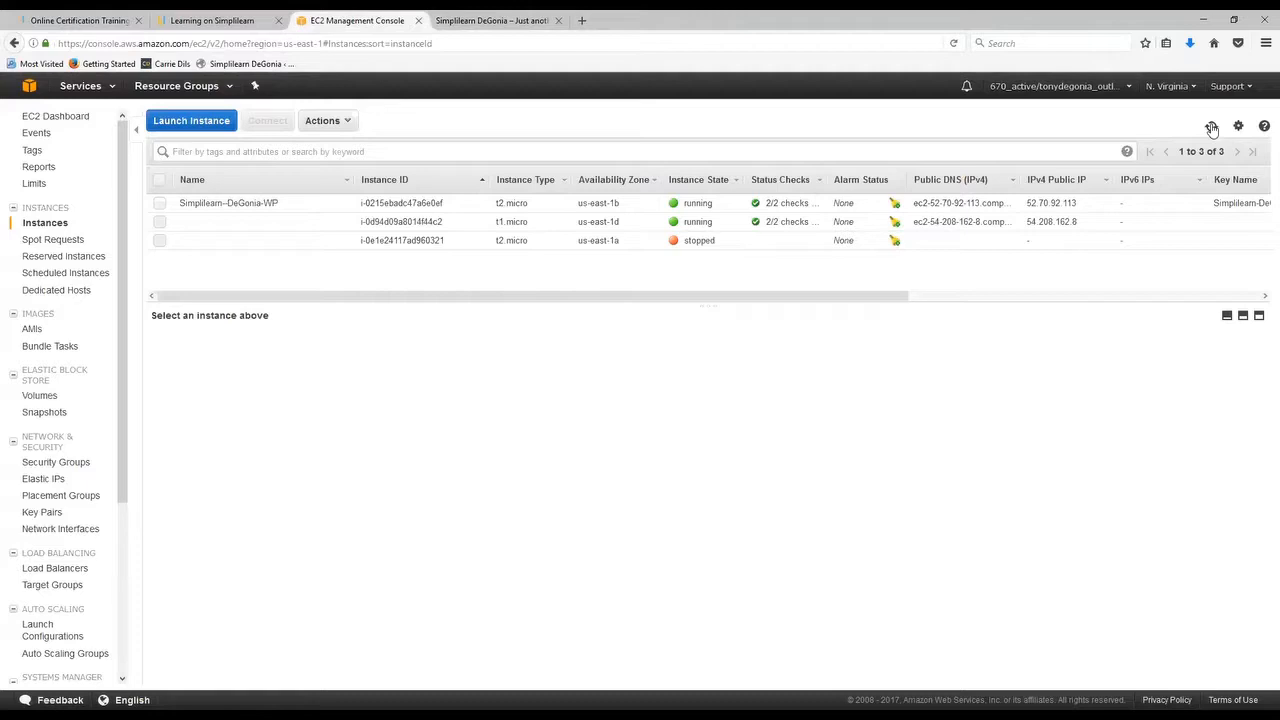
pyautogui.click(1211, 128)
pyautogui.click(1211, 128)
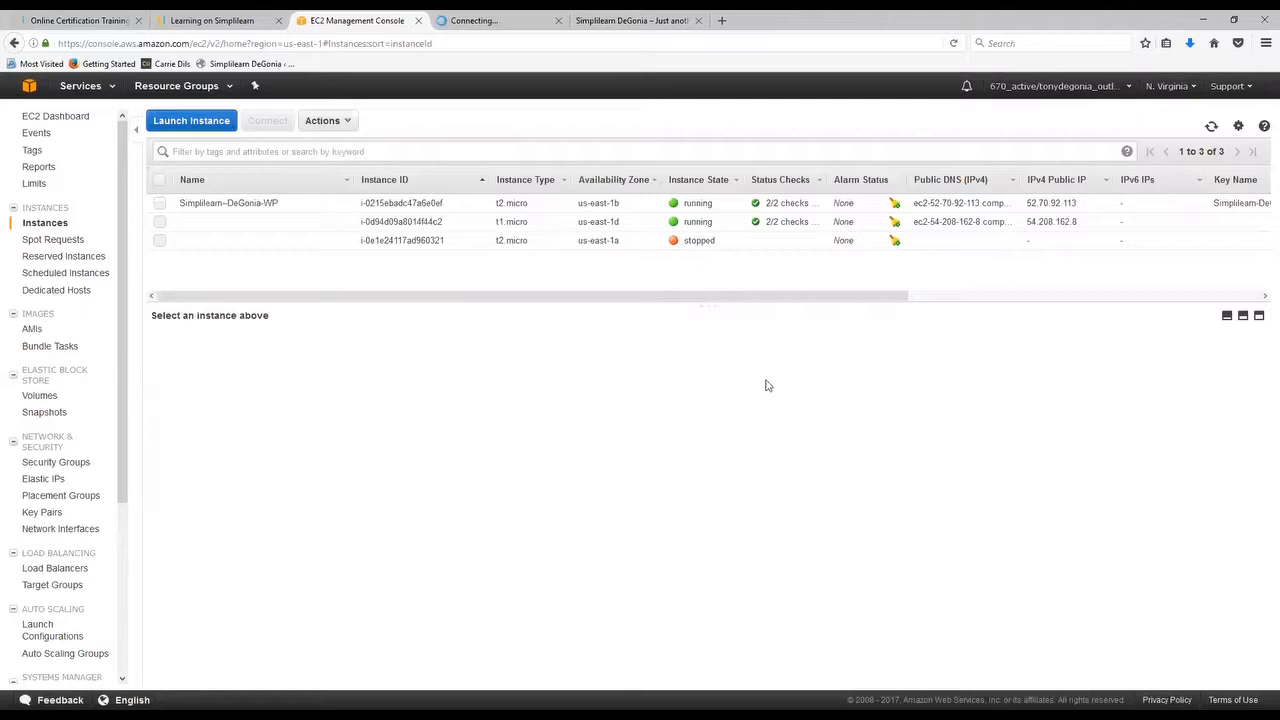
# Close the stalled Connecting... tab and the Simplilearn DeGonia WordPress tab.
pyautogui.click(521, 29)
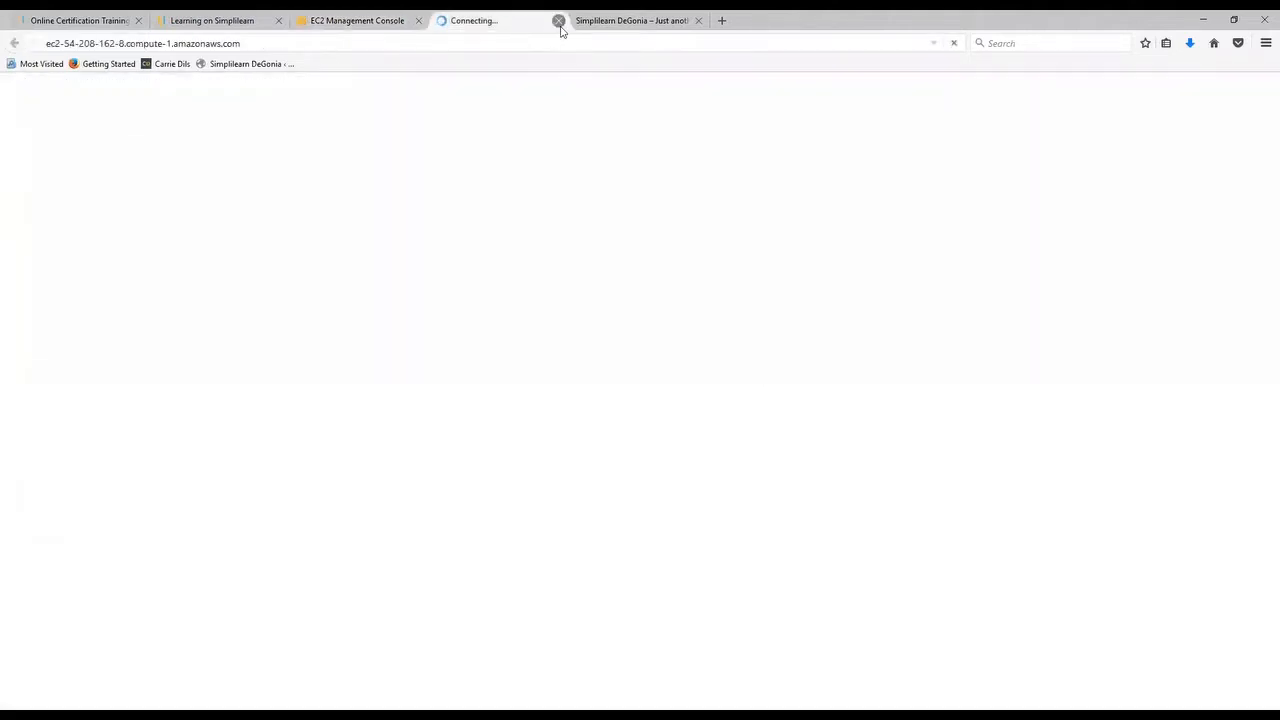
pyautogui.click(558, 21)
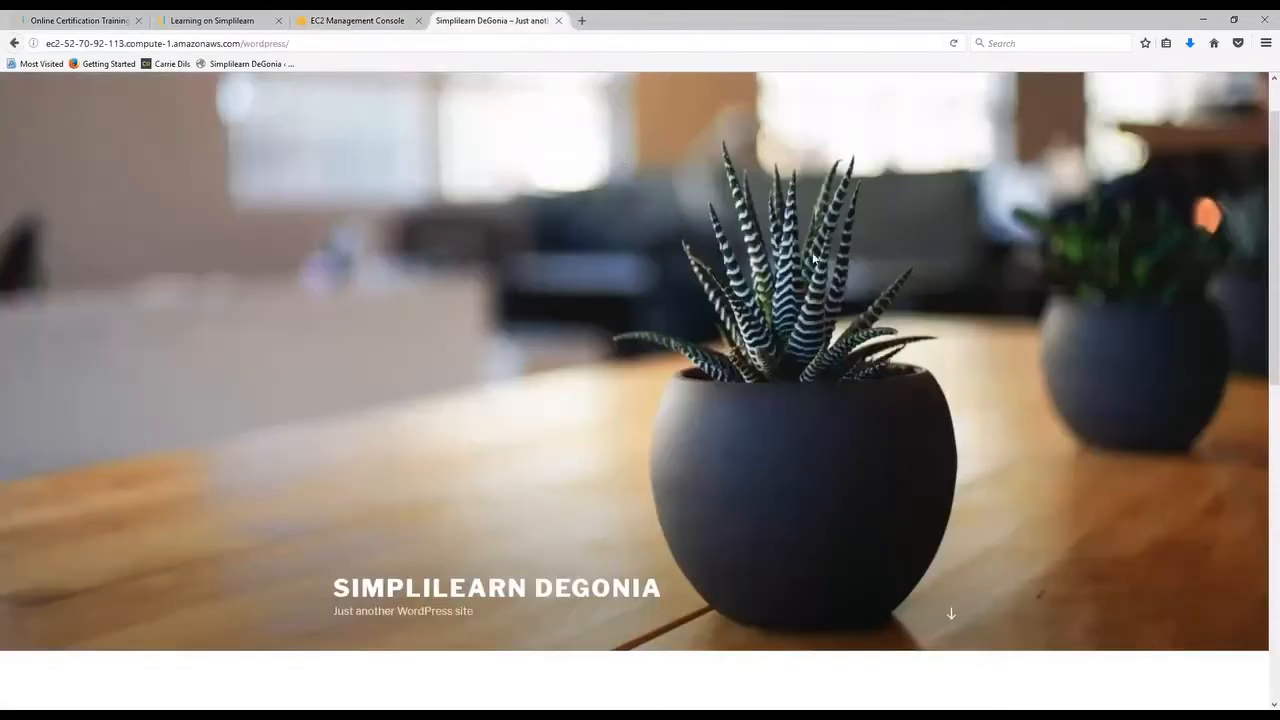
pyautogui.click(558, 21)
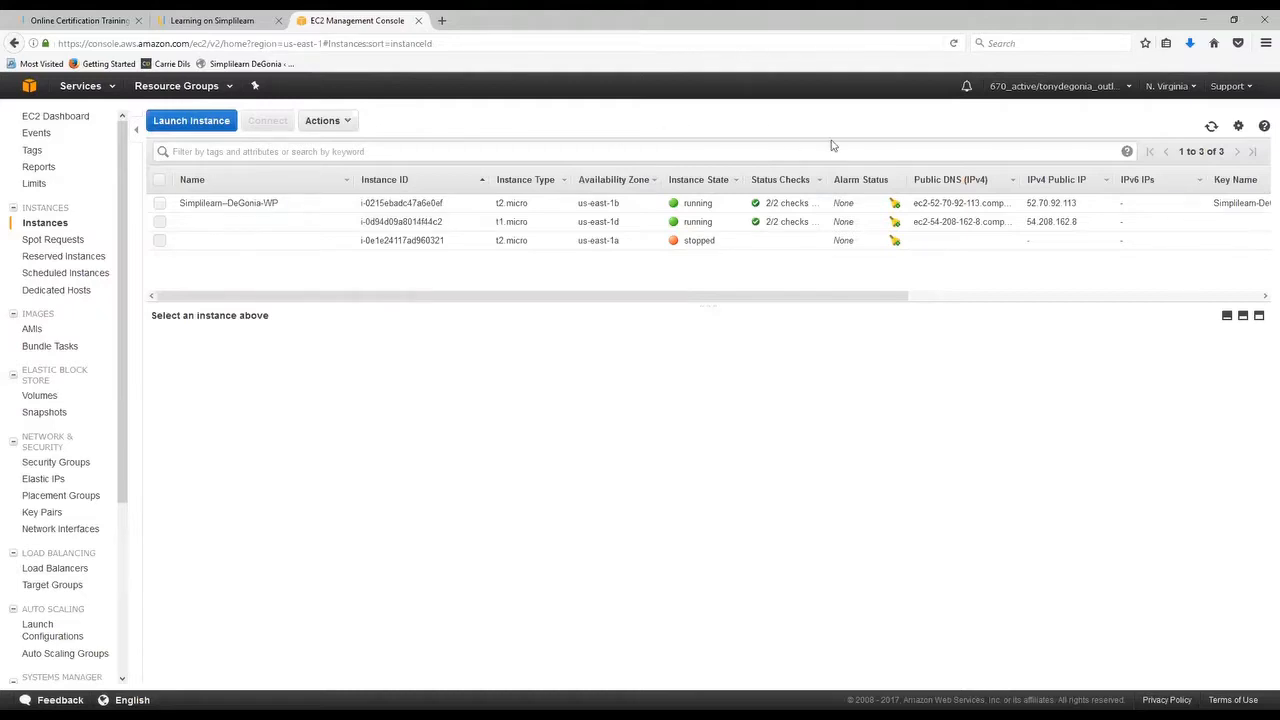
pyautogui.click(1209, 130)
pyautogui.click(1209, 130)
pyautogui.click(1209, 130)
pyautogui.click(1209, 131)
pyautogui.click(1209, 131)
pyautogui.click(1209, 131)
pyautogui.click(1209, 131)
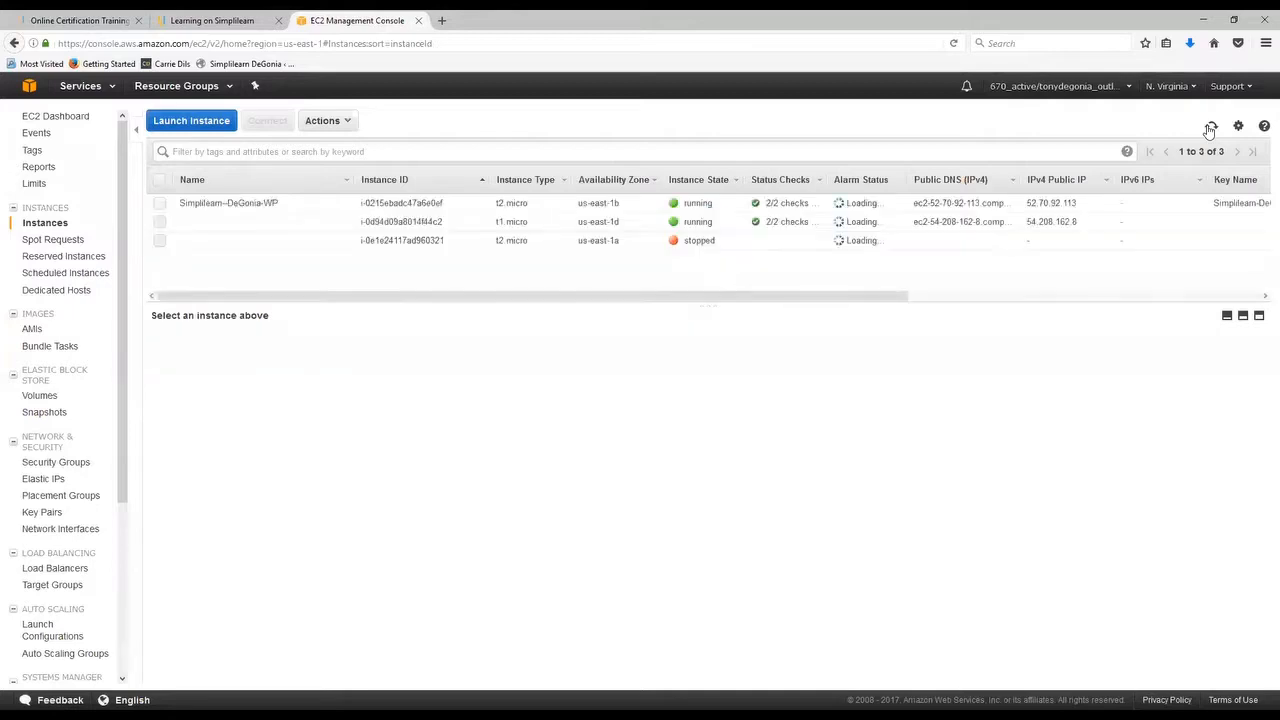
pyautogui.click(1209, 131)
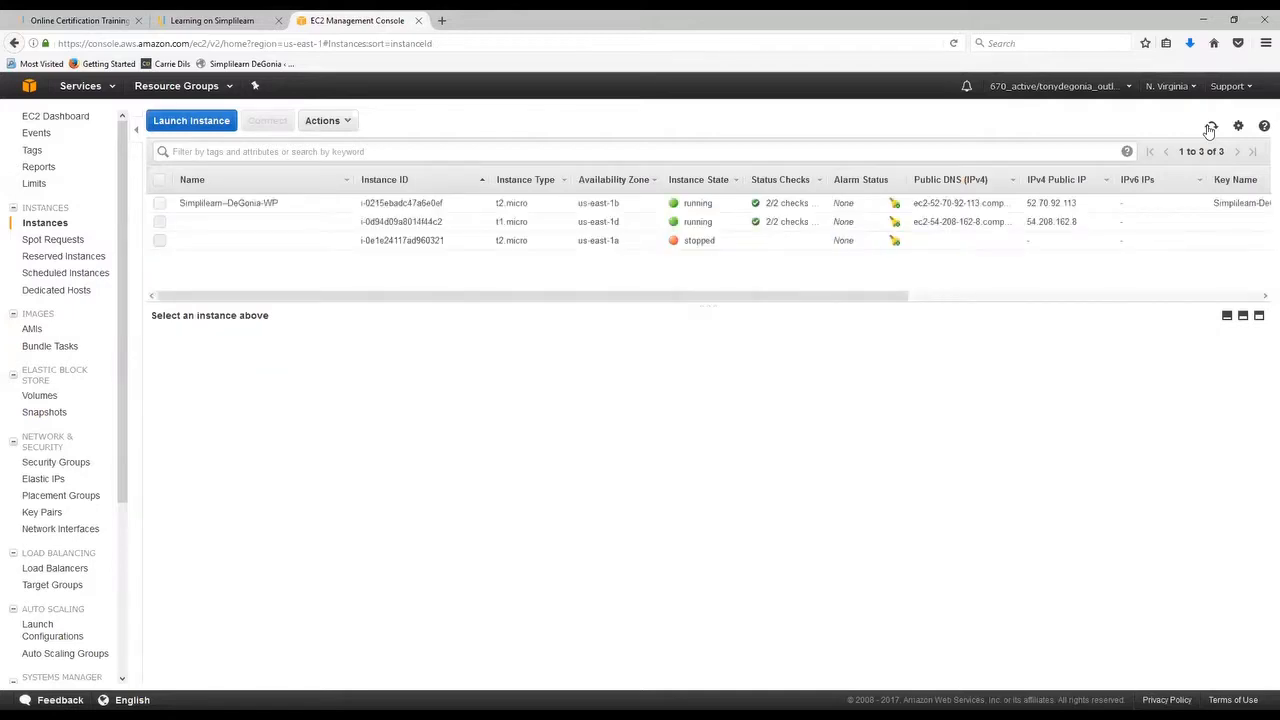
pyautogui.click(1209, 131)
pyautogui.click(1209, 131)
pyautogui.click(1209, 131)
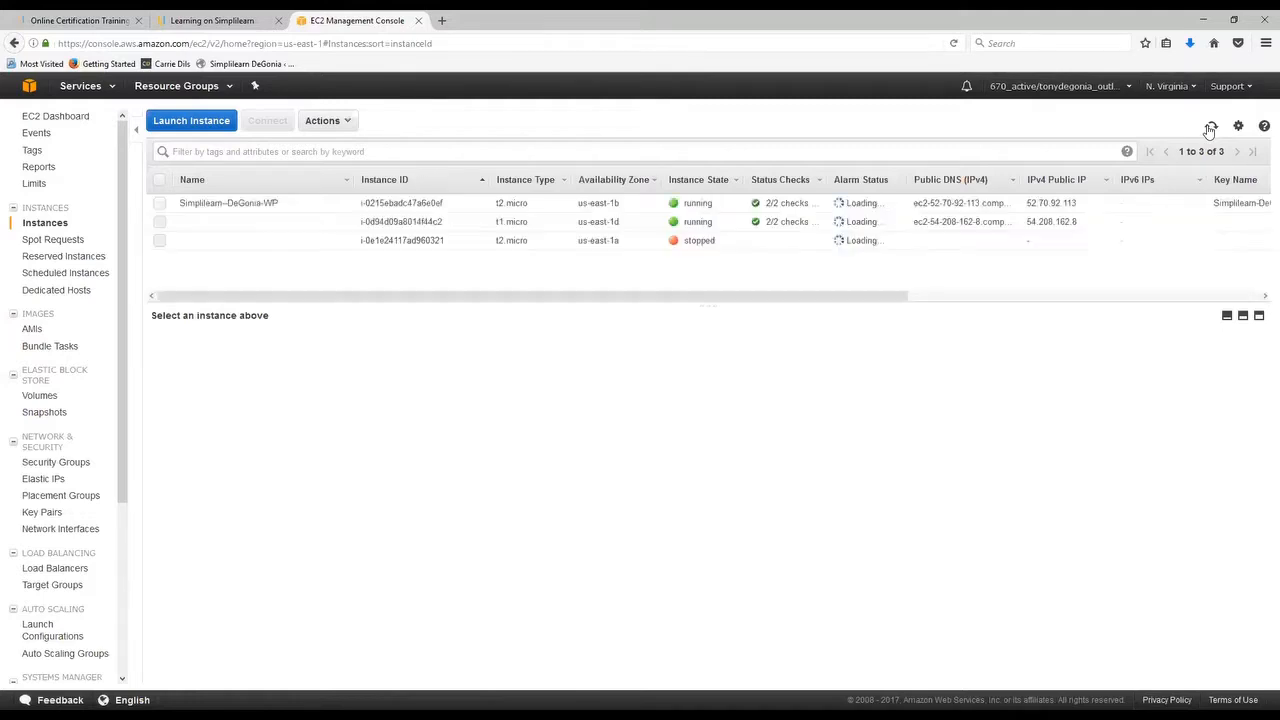
pyautogui.click(1209, 131)
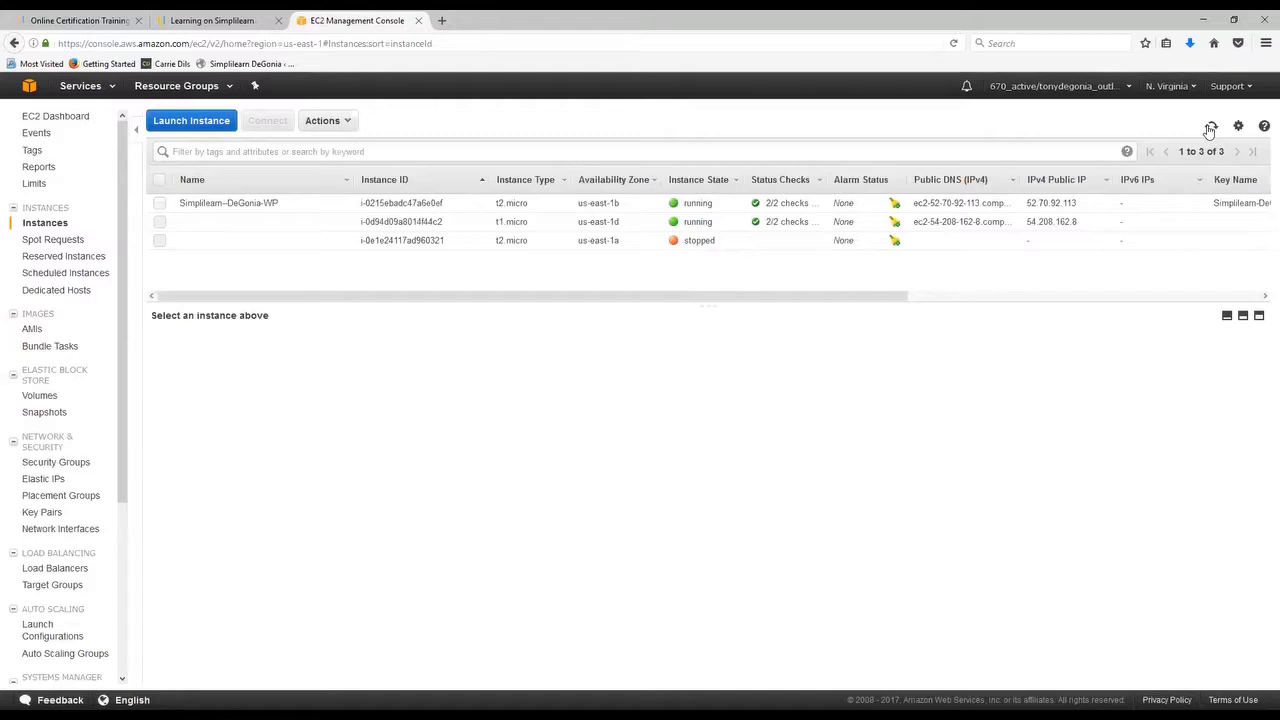
pyautogui.click(1209, 131)
pyautogui.click(1213, 128)
pyautogui.click(1213, 128)
pyautogui.click(1213, 128)
pyautogui.click(1213, 128)
# Refresh the EC2 instance list several more times.
pyautogui.click(1213, 128)
pyautogui.click(1213, 128)
pyautogui.click(1213, 128)
pyautogui.click(1213, 128)
pyautogui.click(1213, 128)
# Confirm the Auto Scaling group has Max 1 and no scheduled actions, then return to EC2 Dashboard.
pyautogui.click(53, 656)
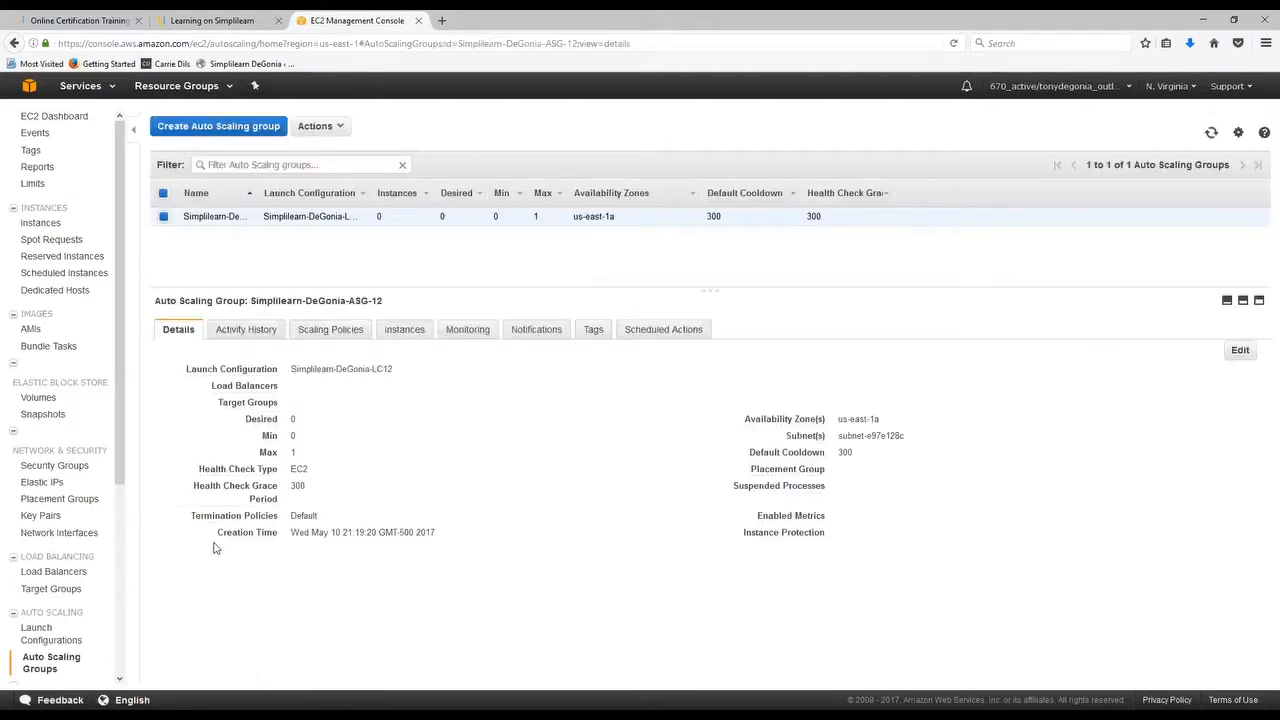
pyautogui.click(640, 341)
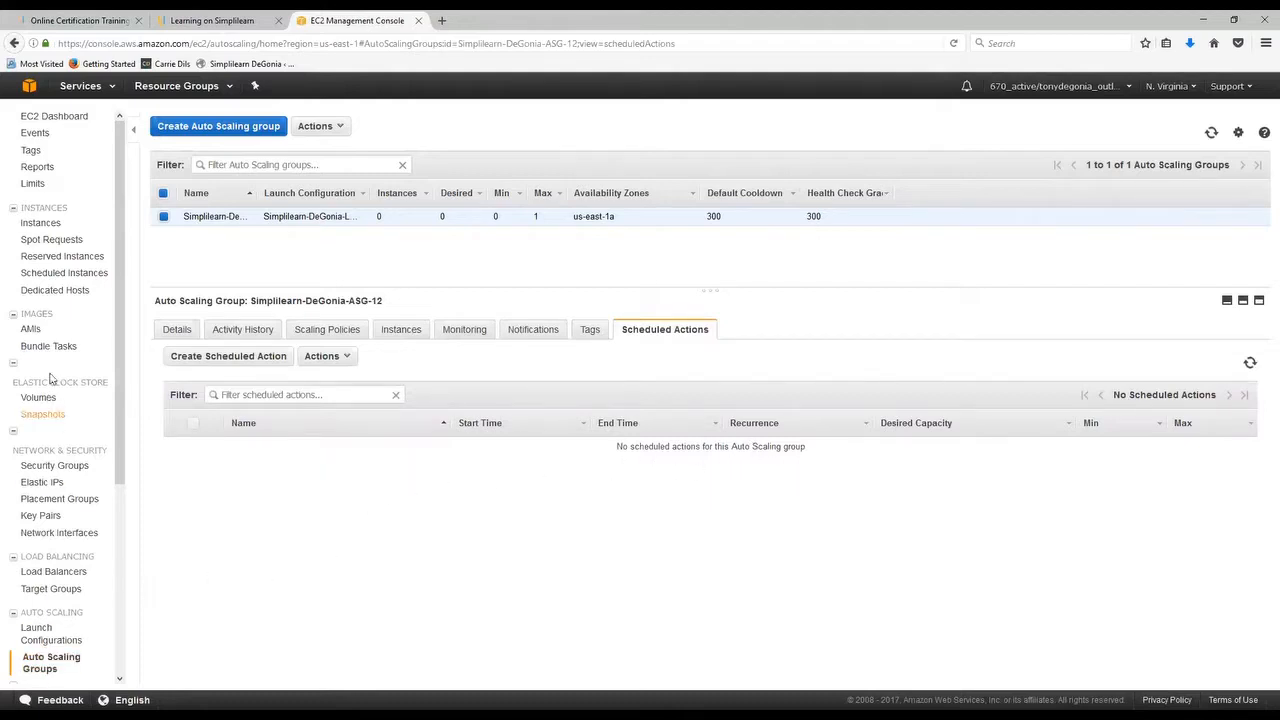
pyautogui.click(52, 118)
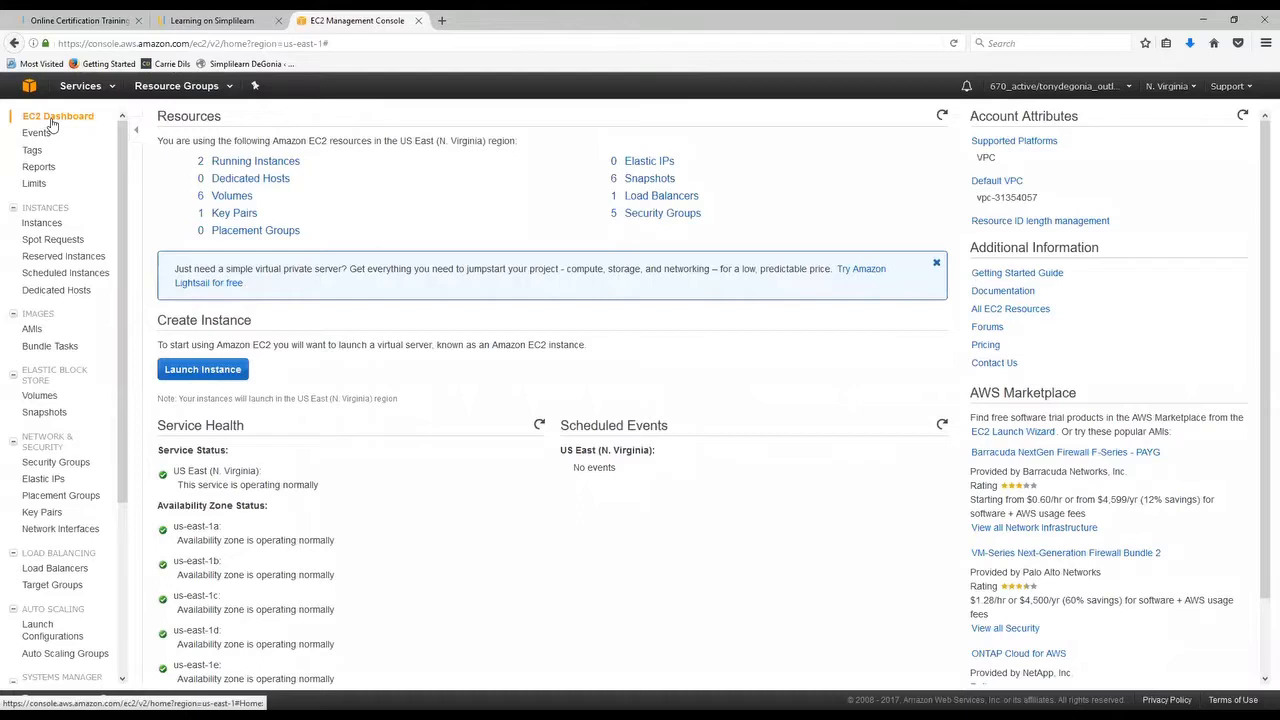
pyautogui.click(40, 662)
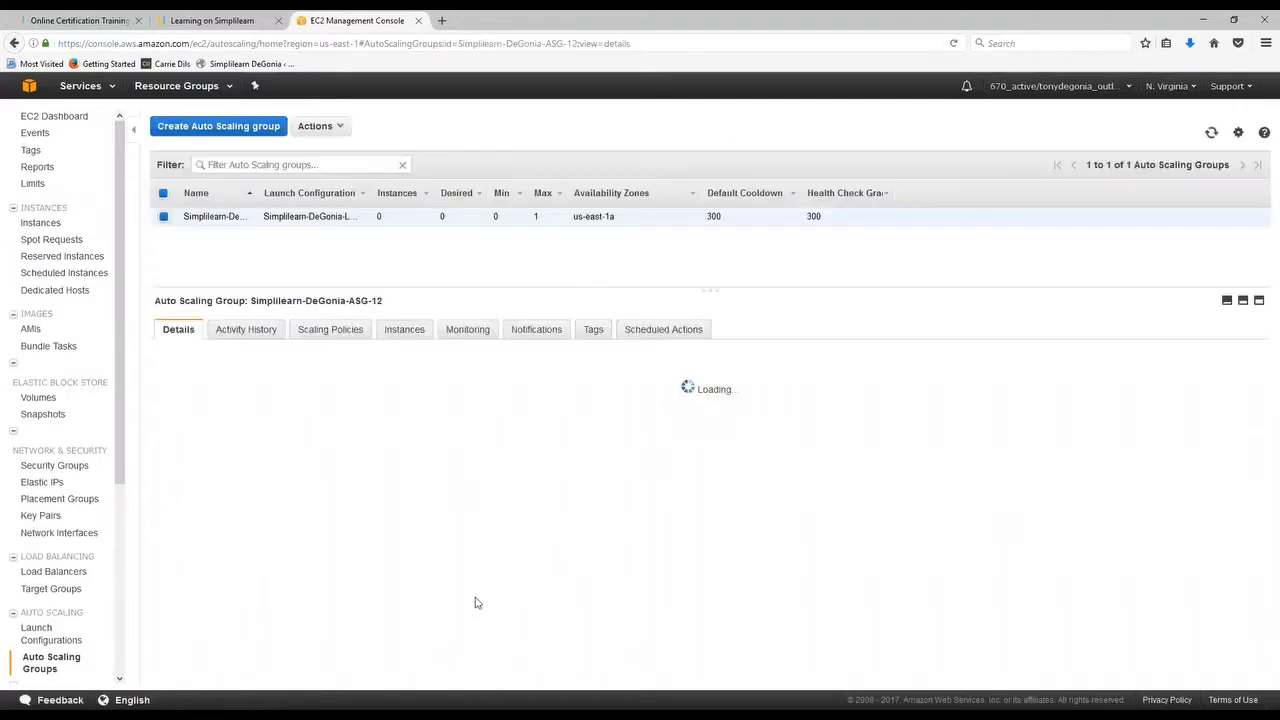
pyautogui.click(215, 334)
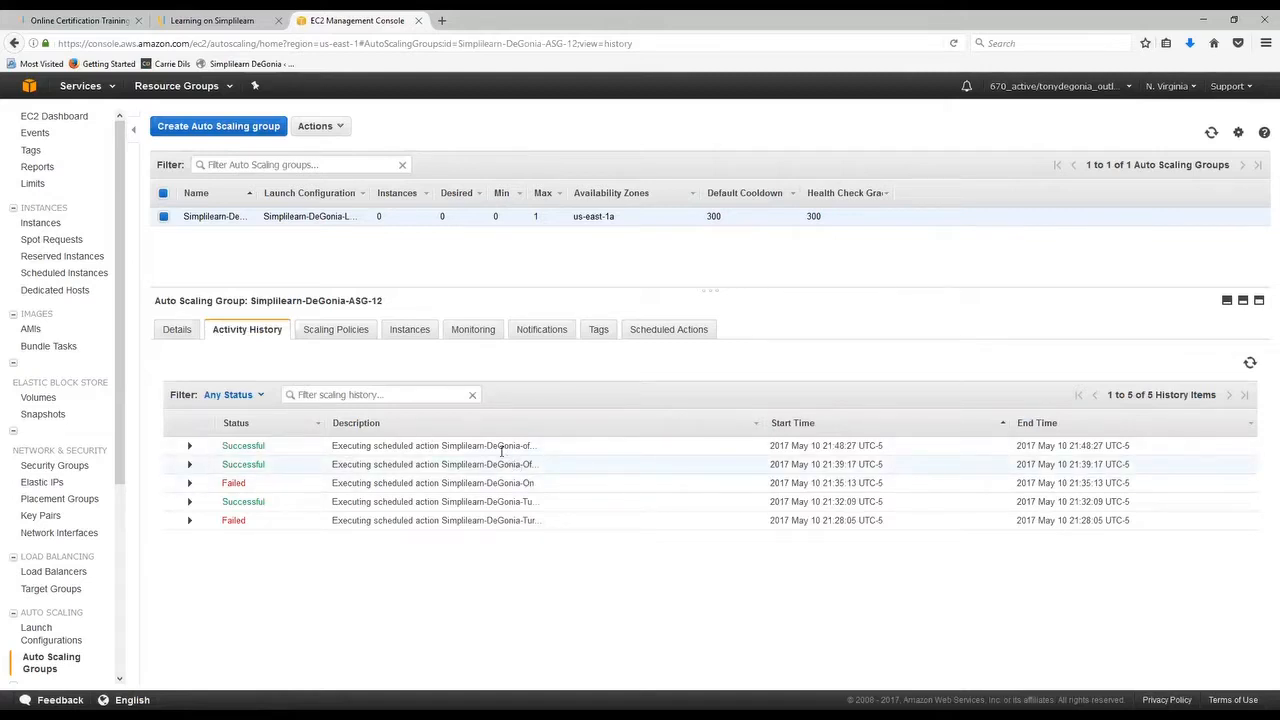
pyautogui.click(189, 447)
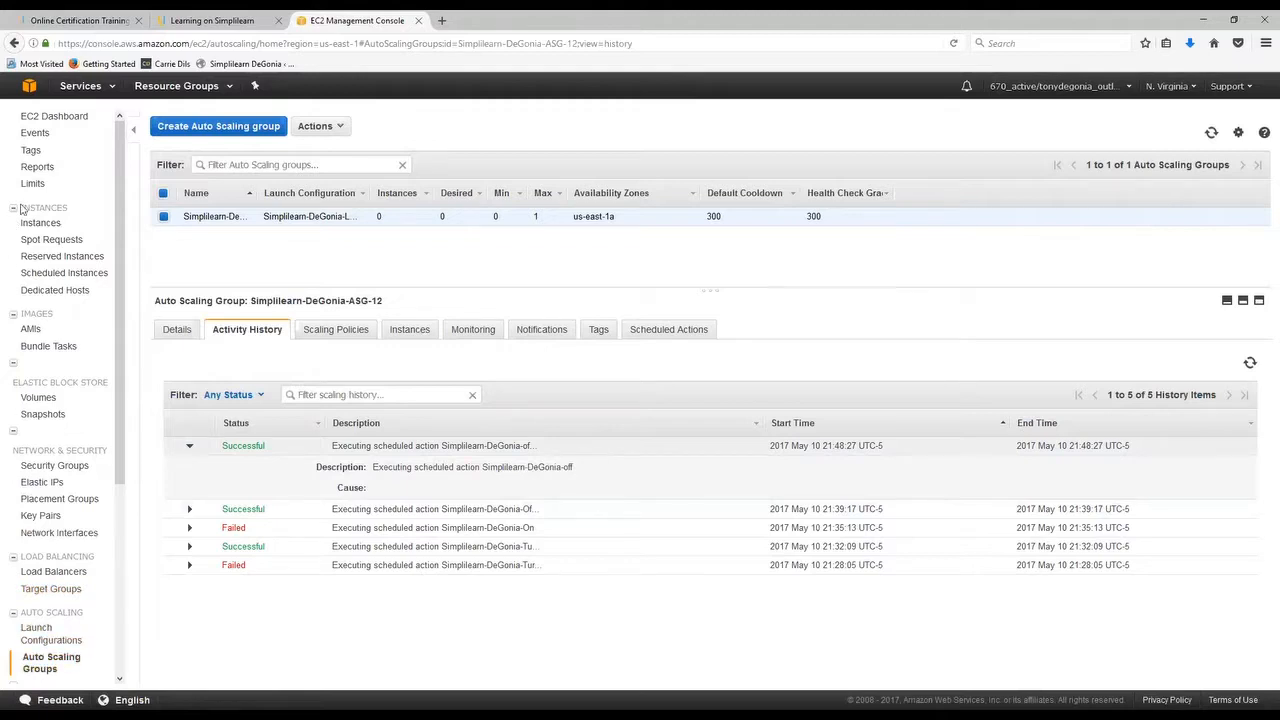
pyautogui.click(57, 120)
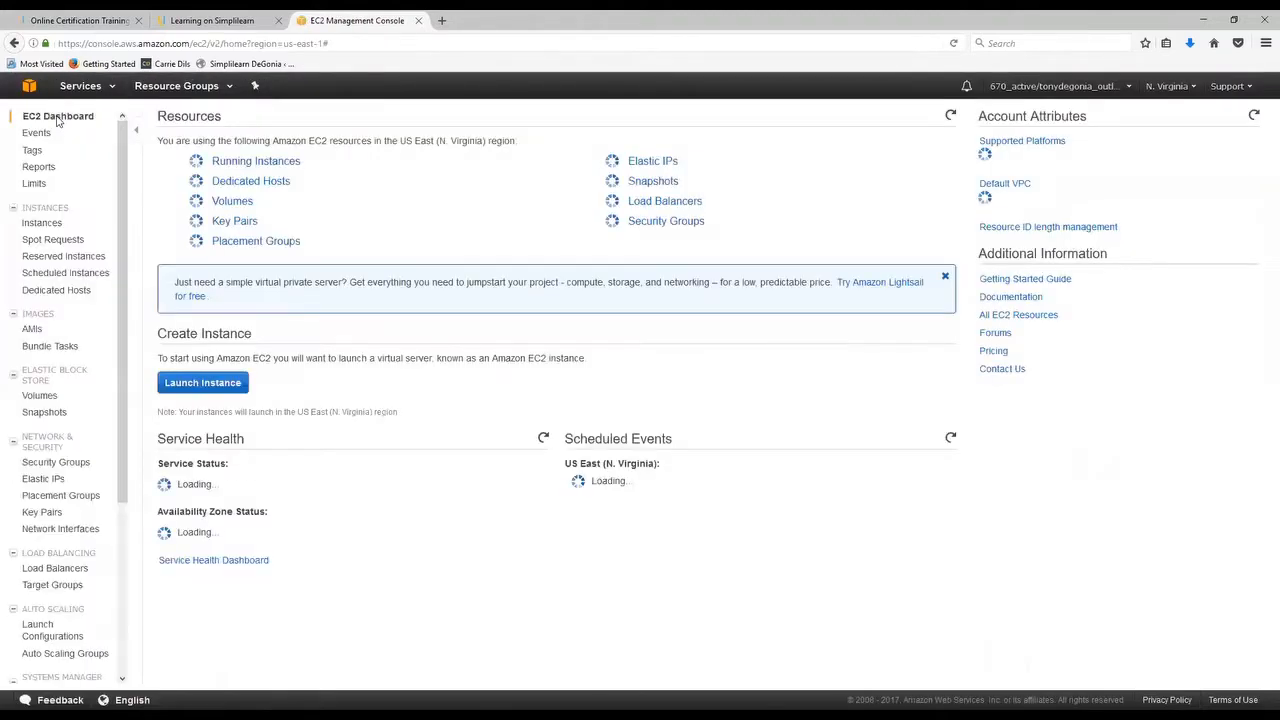
pyautogui.click(250, 164)
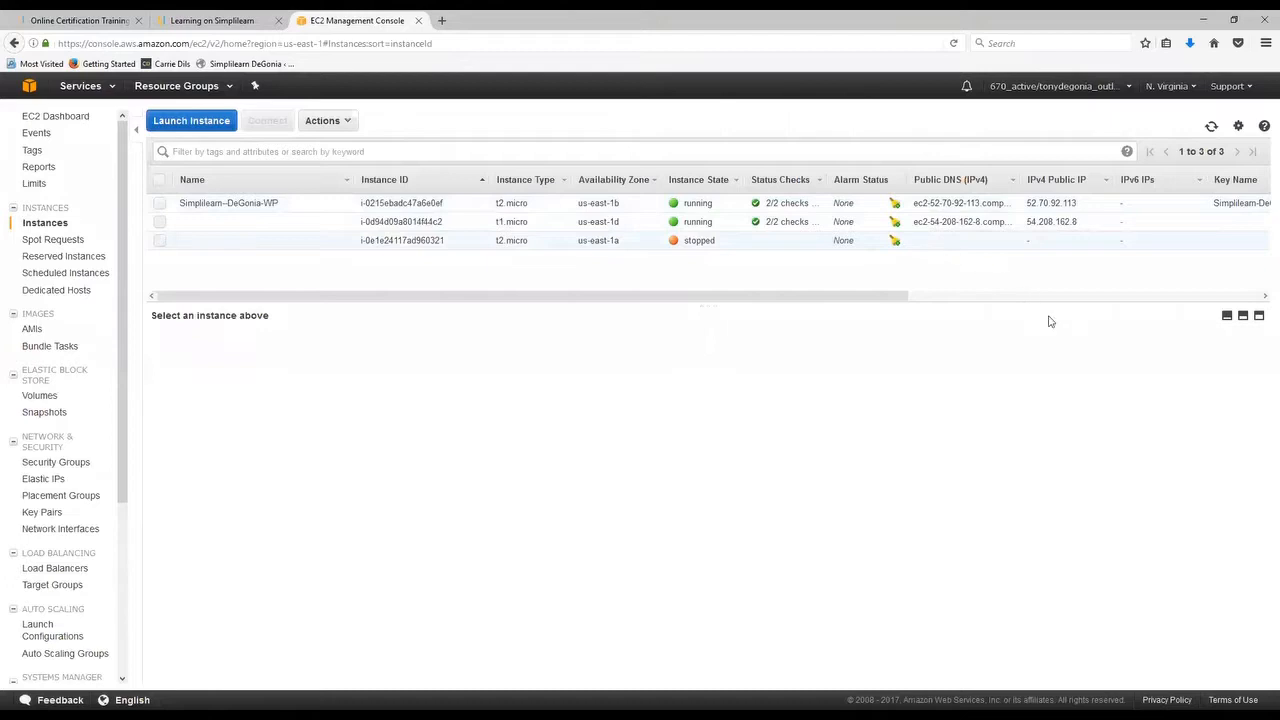
pyautogui.click(1210, 129)
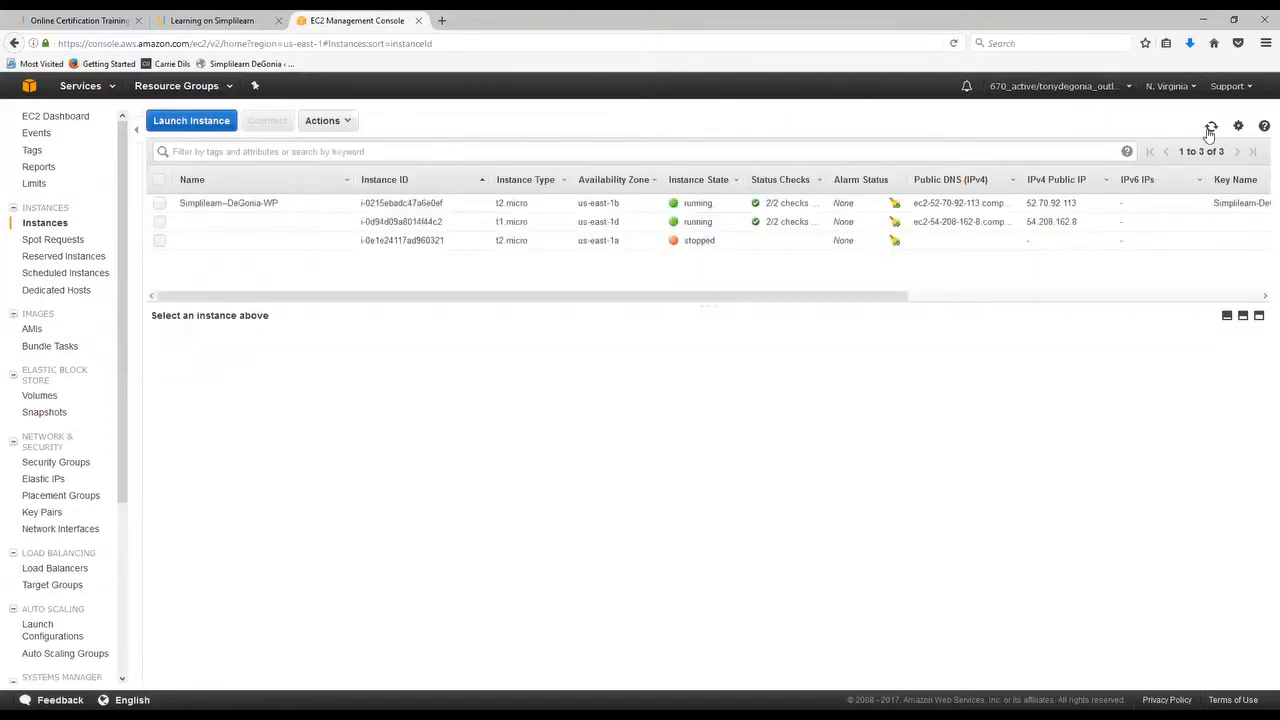
pyautogui.click(1210, 129)
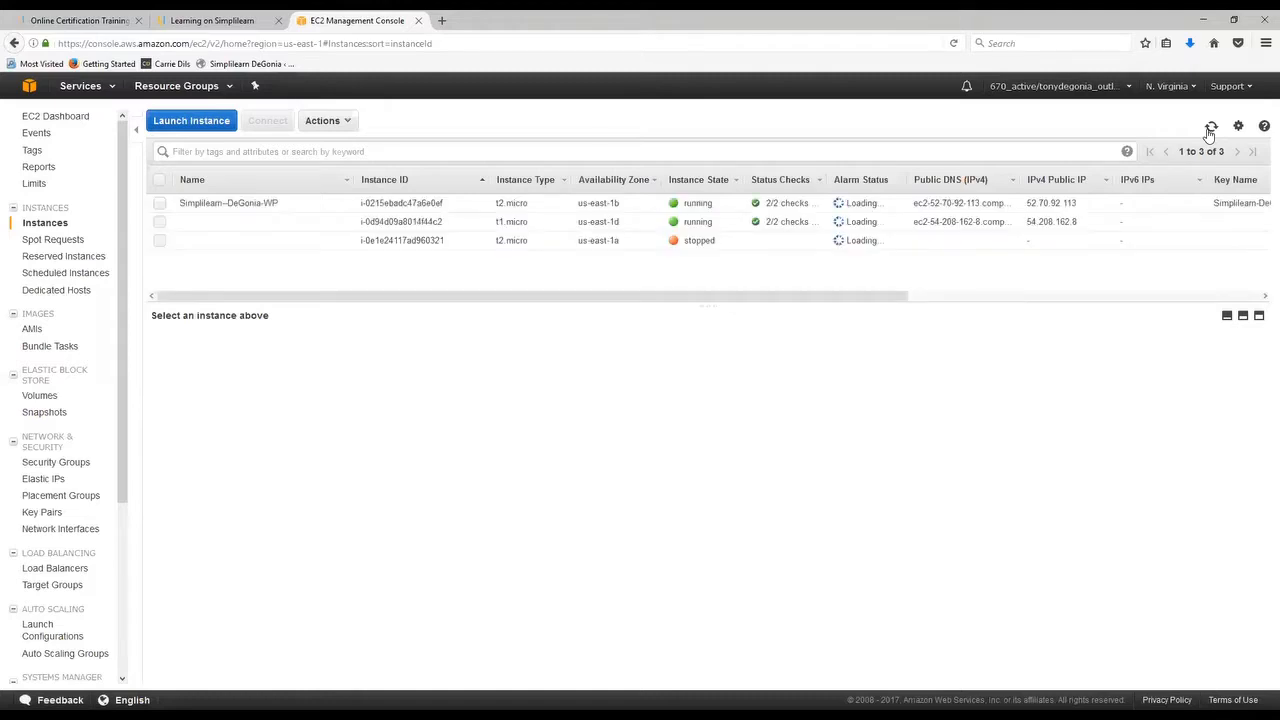
pyautogui.click(1210, 129)
pyautogui.click(1210, 129)
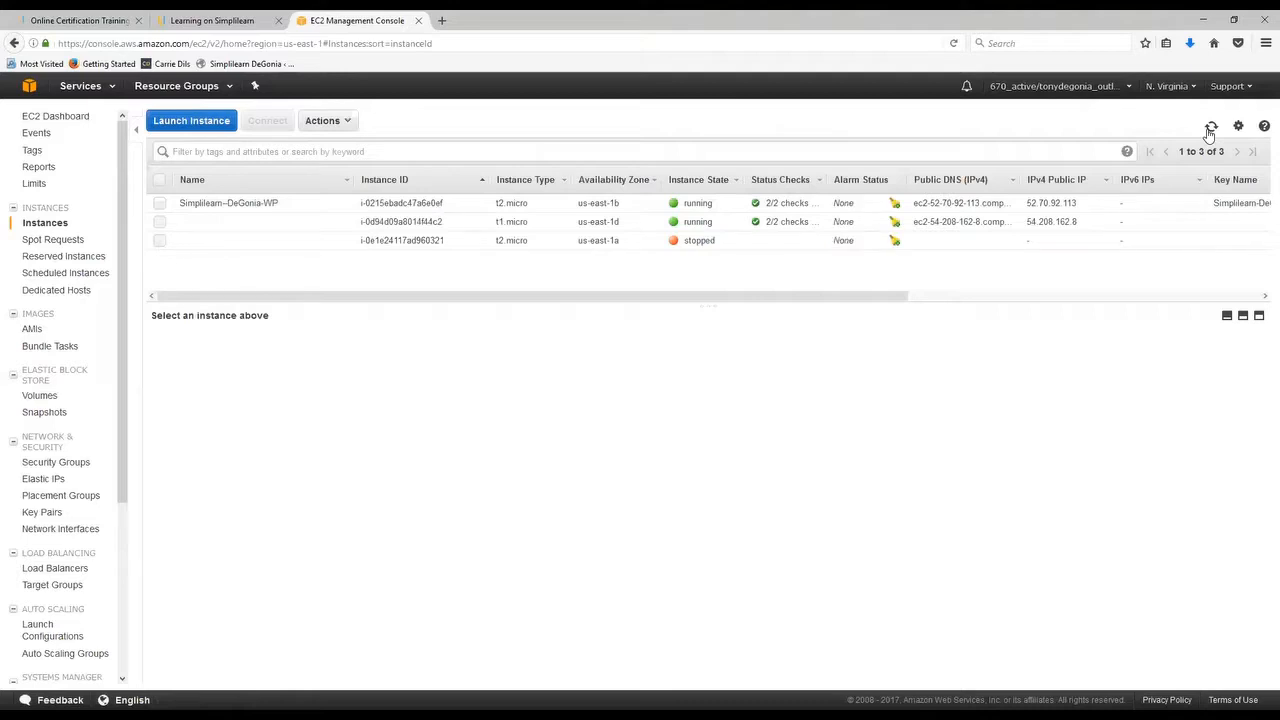
pyautogui.click(1210, 129)
pyautogui.click(1210, 129)
pyautogui.click(1210, 129)
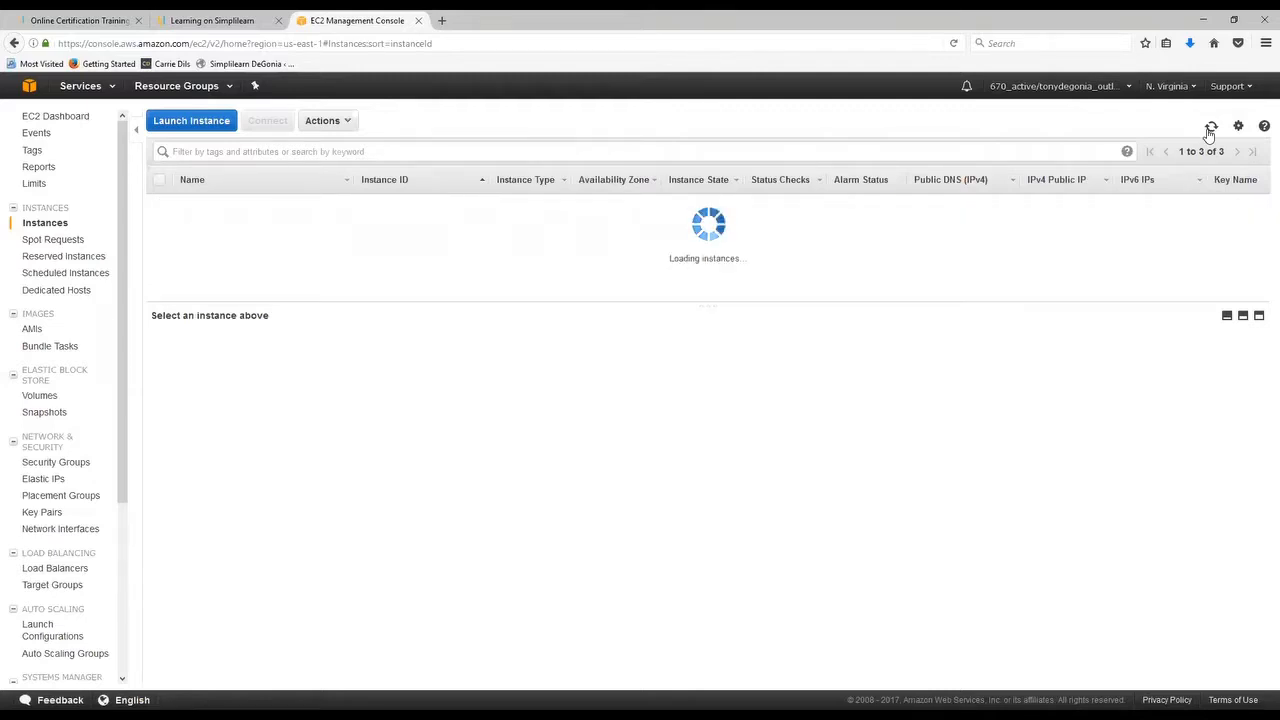
pyautogui.click(1210, 129)
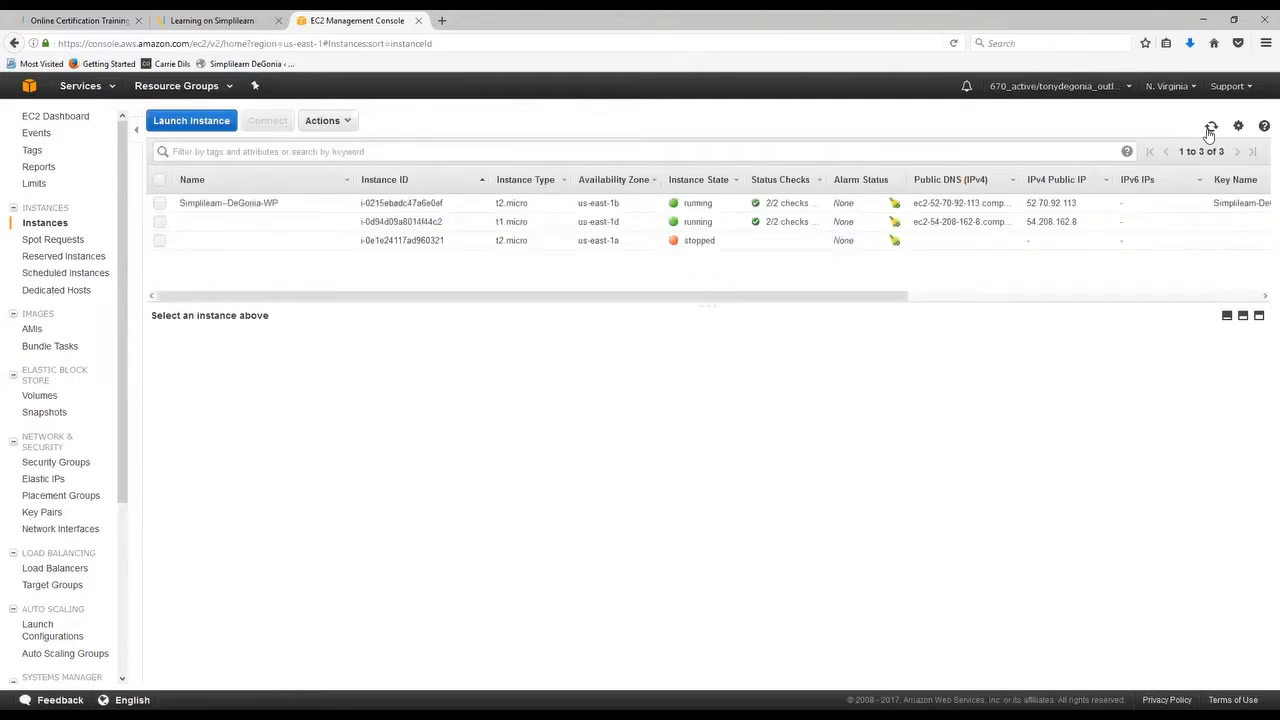
pyautogui.click(1210, 129)
pyautogui.click(1210, 129)
pyautogui.click(1210, 129)
pyautogui.click(1210, 129)
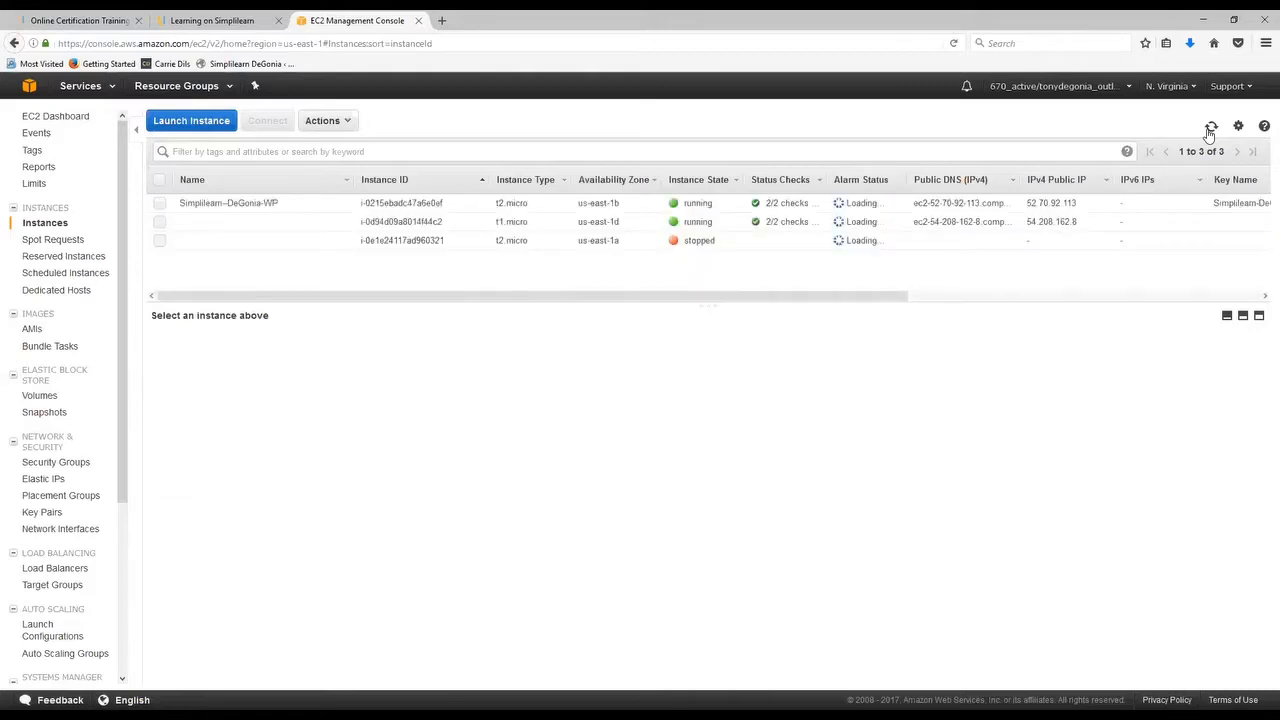
pyautogui.click(1210, 129)
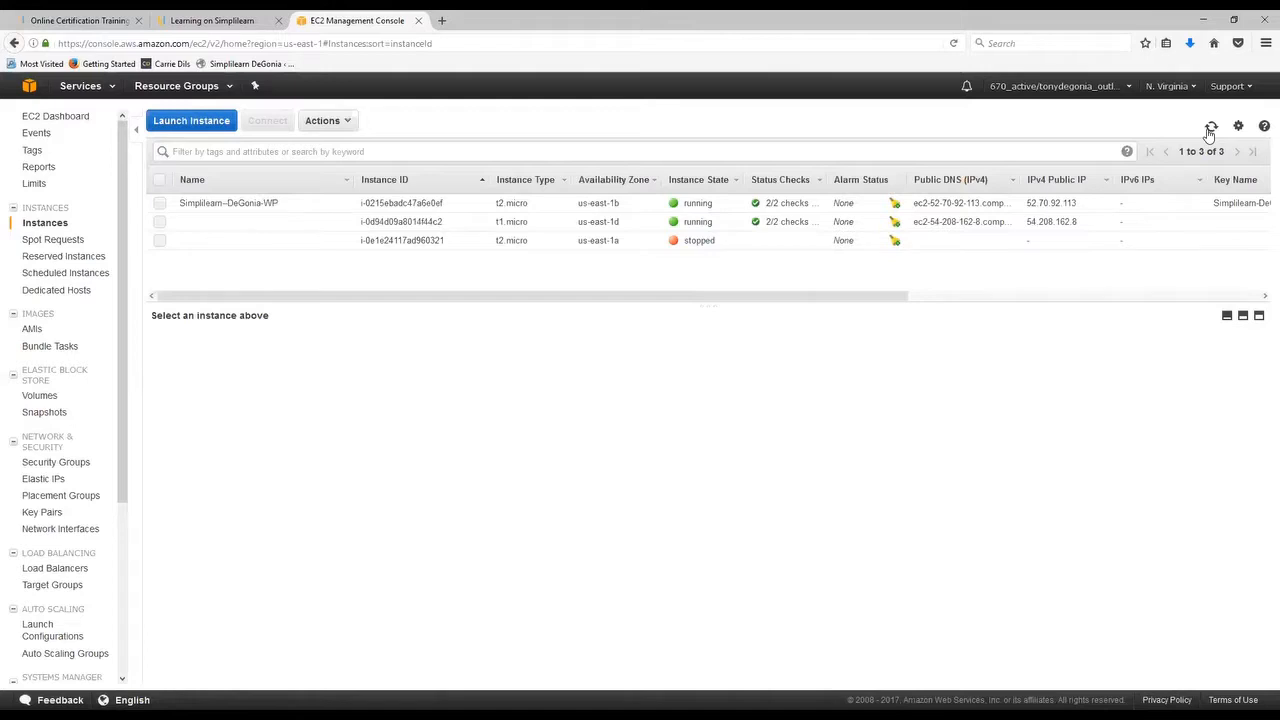
pyautogui.click(1210, 129)
pyautogui.click(1211, 128)
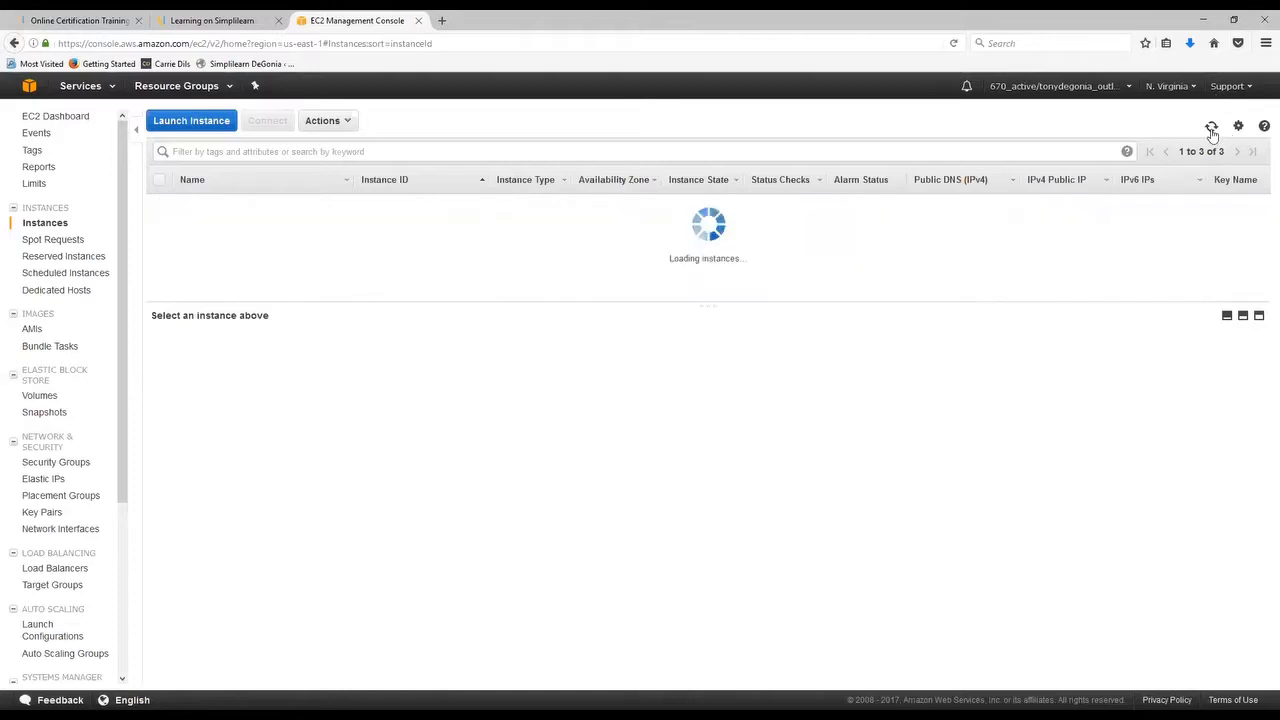
pyautogui.click(1211, 130)
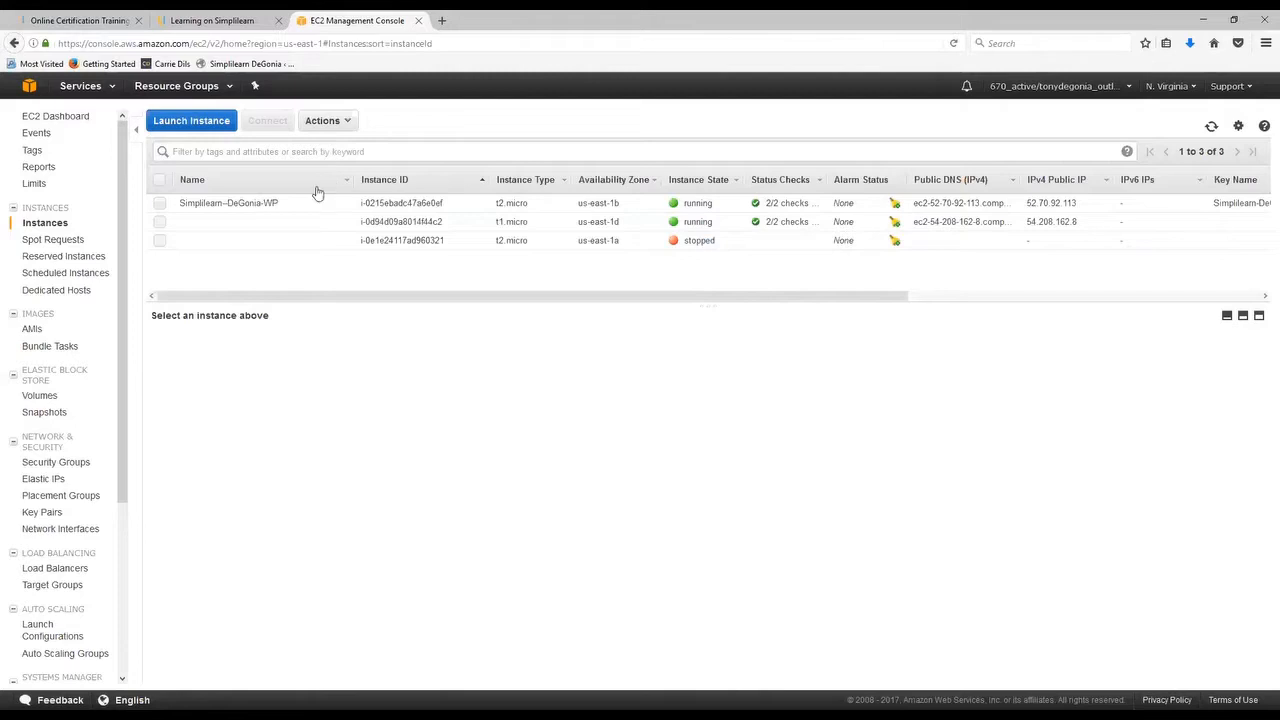
# View the Description tab of the Simplilearn-DeGonia-WP and t1.micro instances in turn.
pyautogui.click(160, 204)
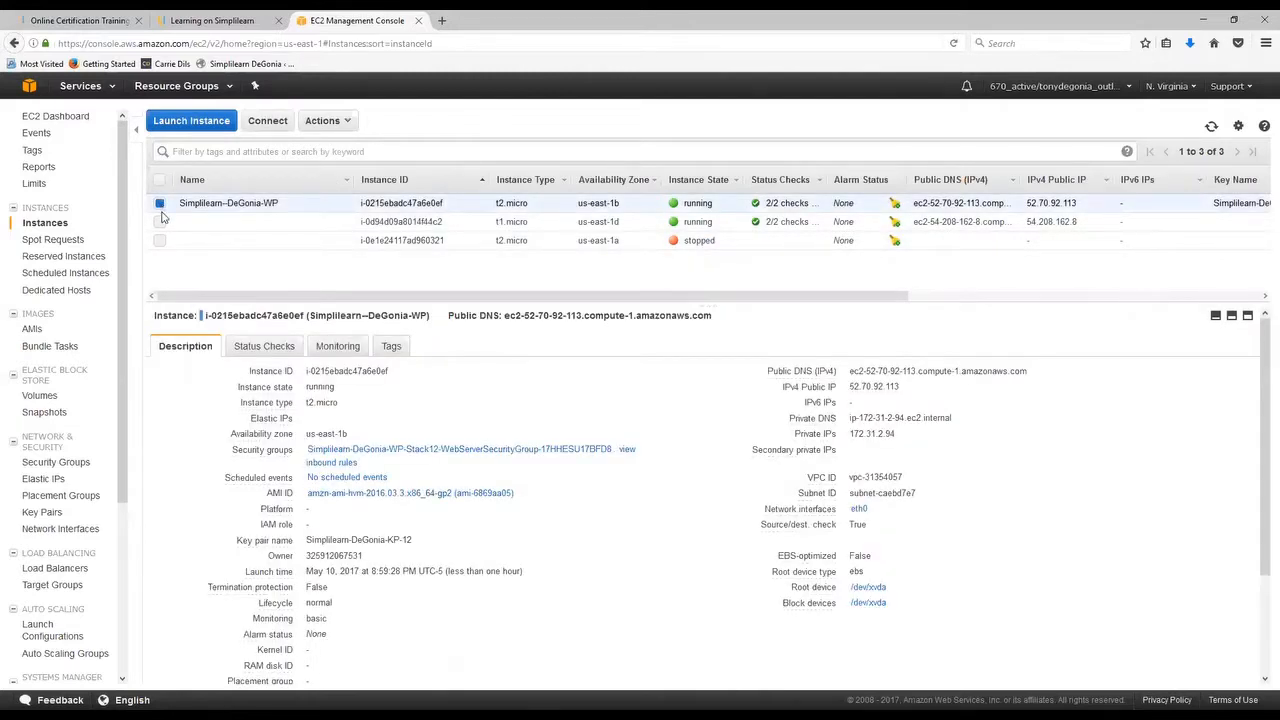
pyautogui.click(159, 221)
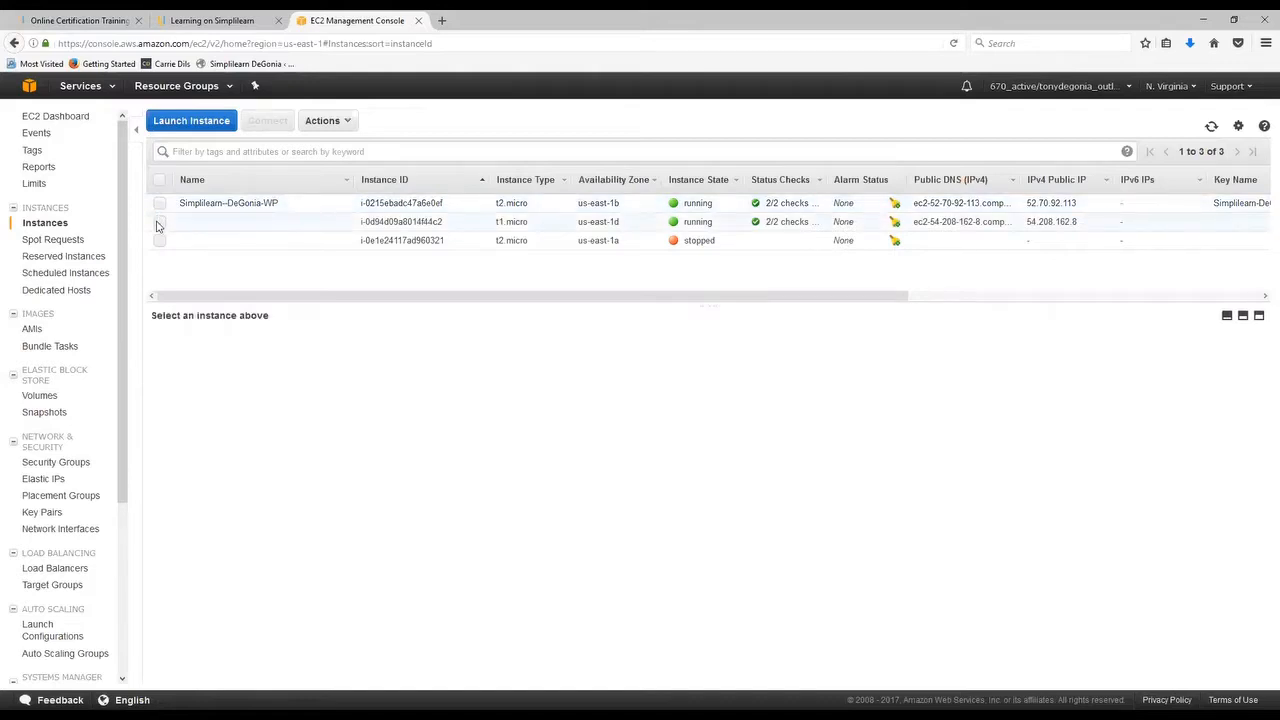
pyautogui.moveTo(300, 418)
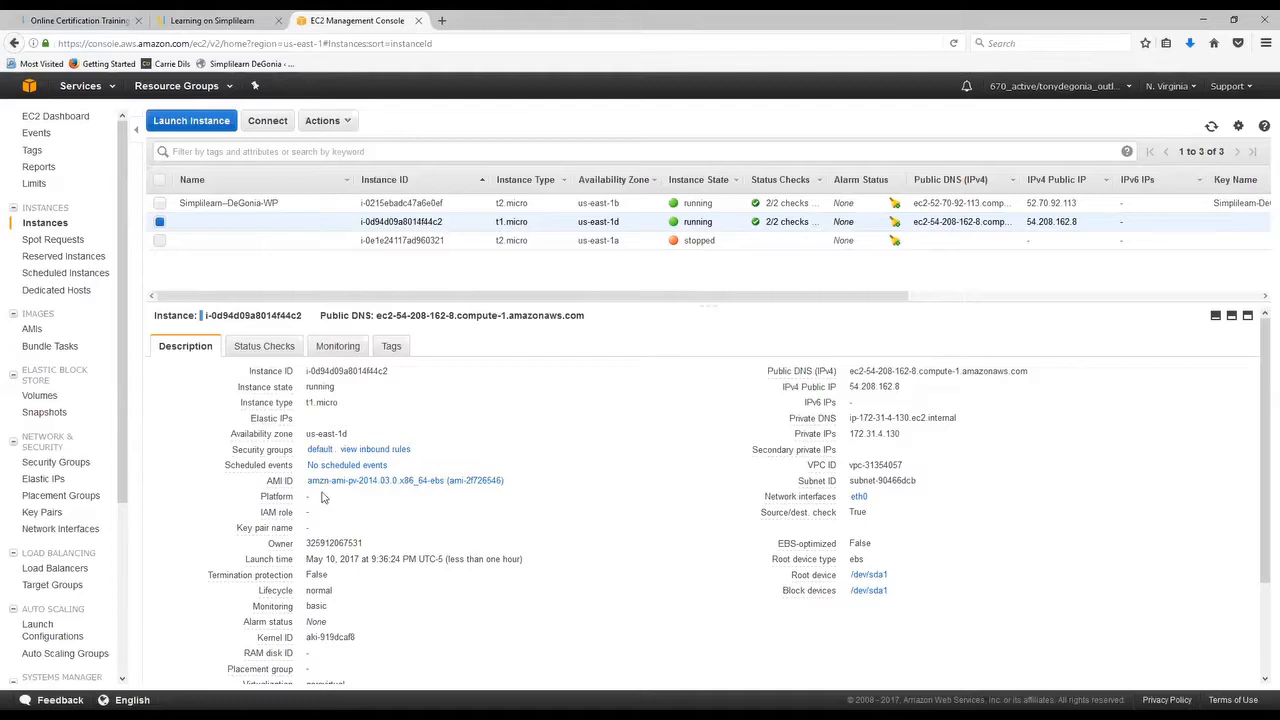
pyautogui.click(160, 222)
pyautogui.click(162, 204)
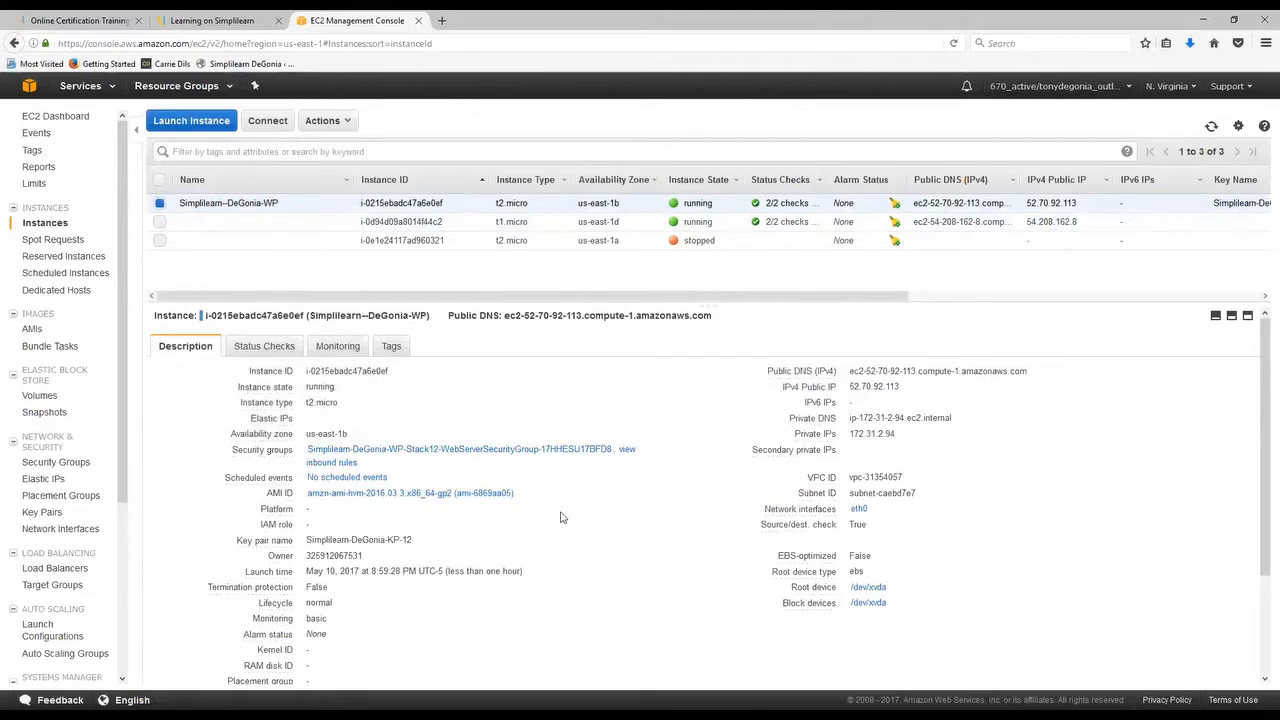
pyautogui.scroll(-3, 402, 530)
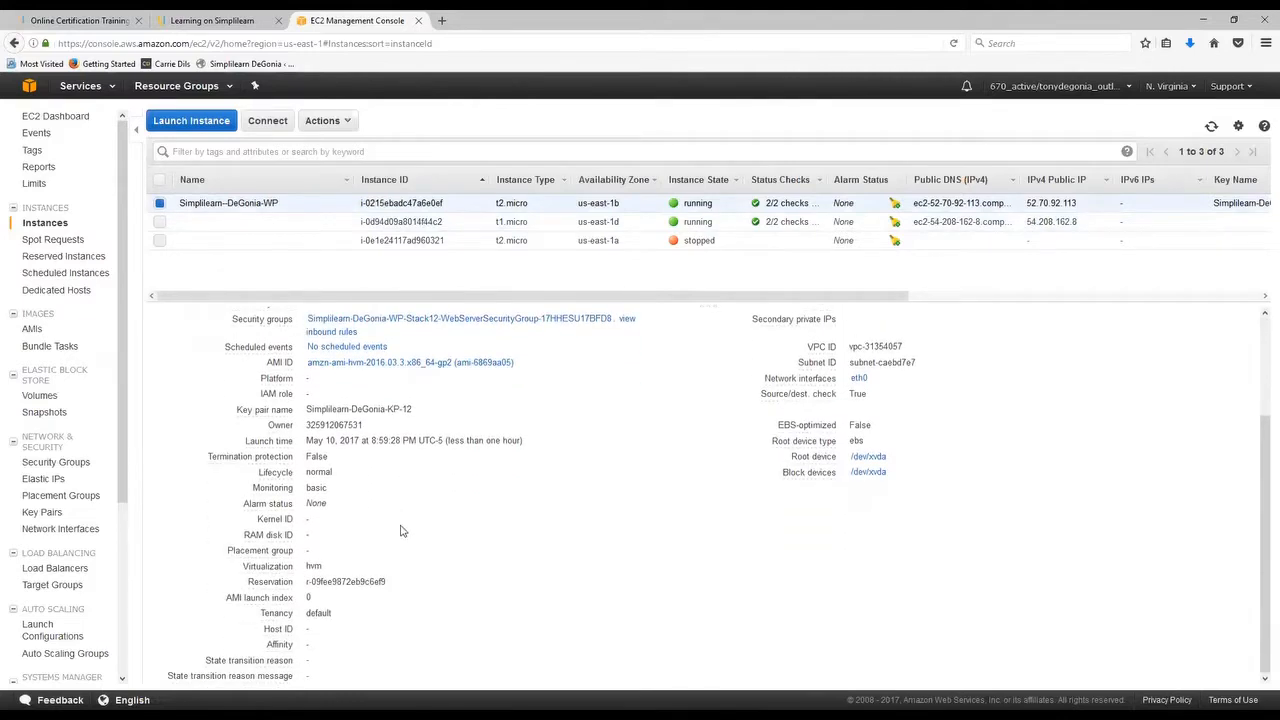
pyautogui.scroll(3, 380, 514)
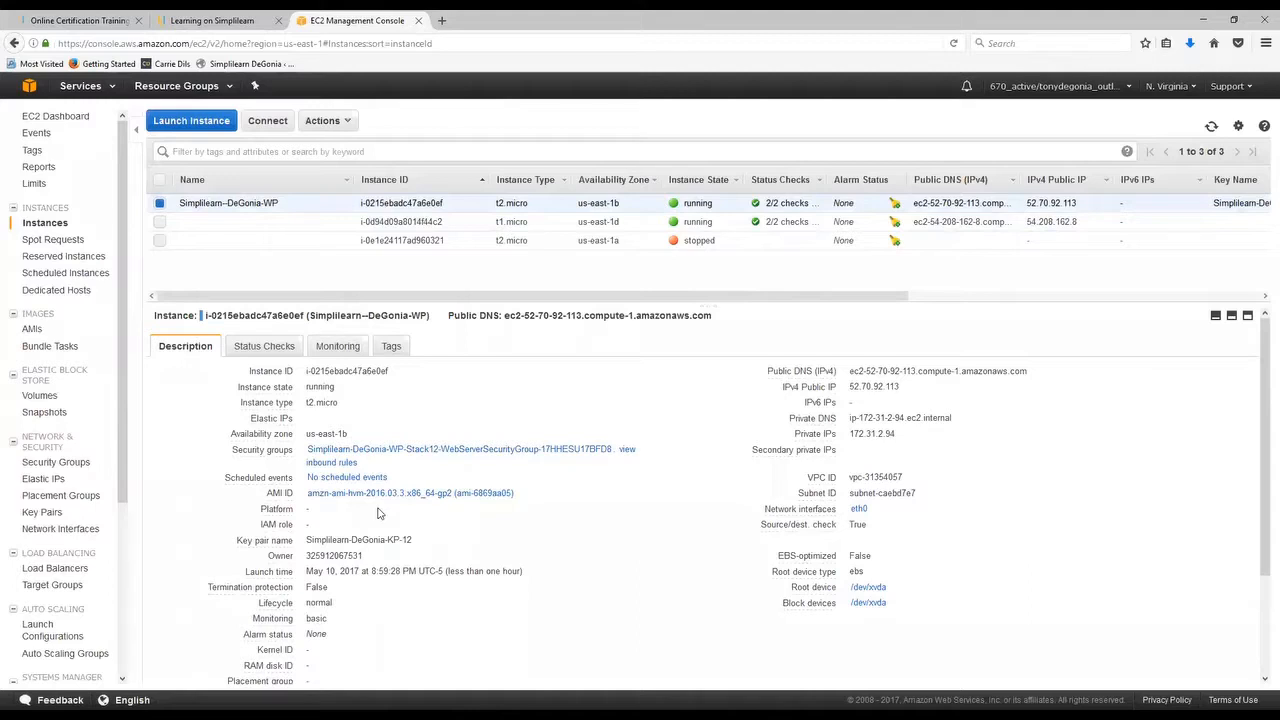
# Refresh the instance list repeatedly.
pyautogui.click(1209, 127)
pyautogui.click(1209, 127)
pyautogui.click(1209, 127)
pyautogui.click(1209, 127)
pyautogui.click(1209, 127)
pyautogui.click(1209, 127)
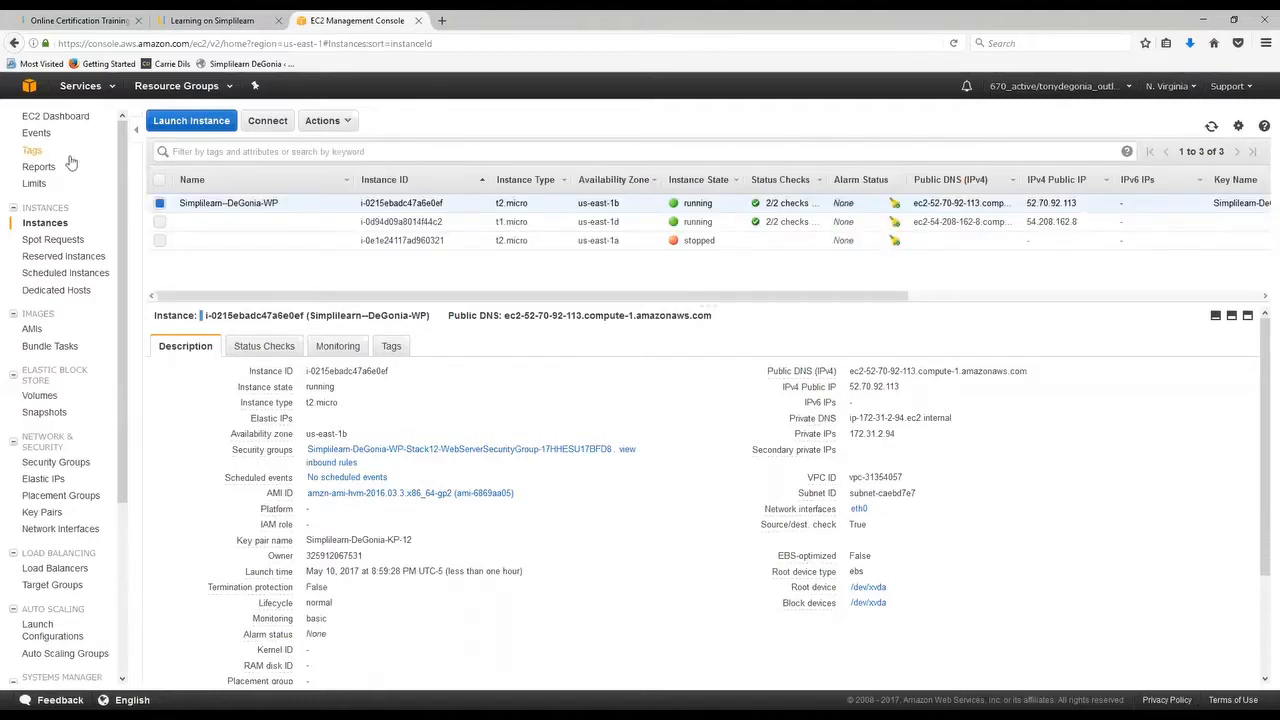
# Select only the stopped t2.micro instance and open its Actions menu.
pyautogui.click(159, 241)
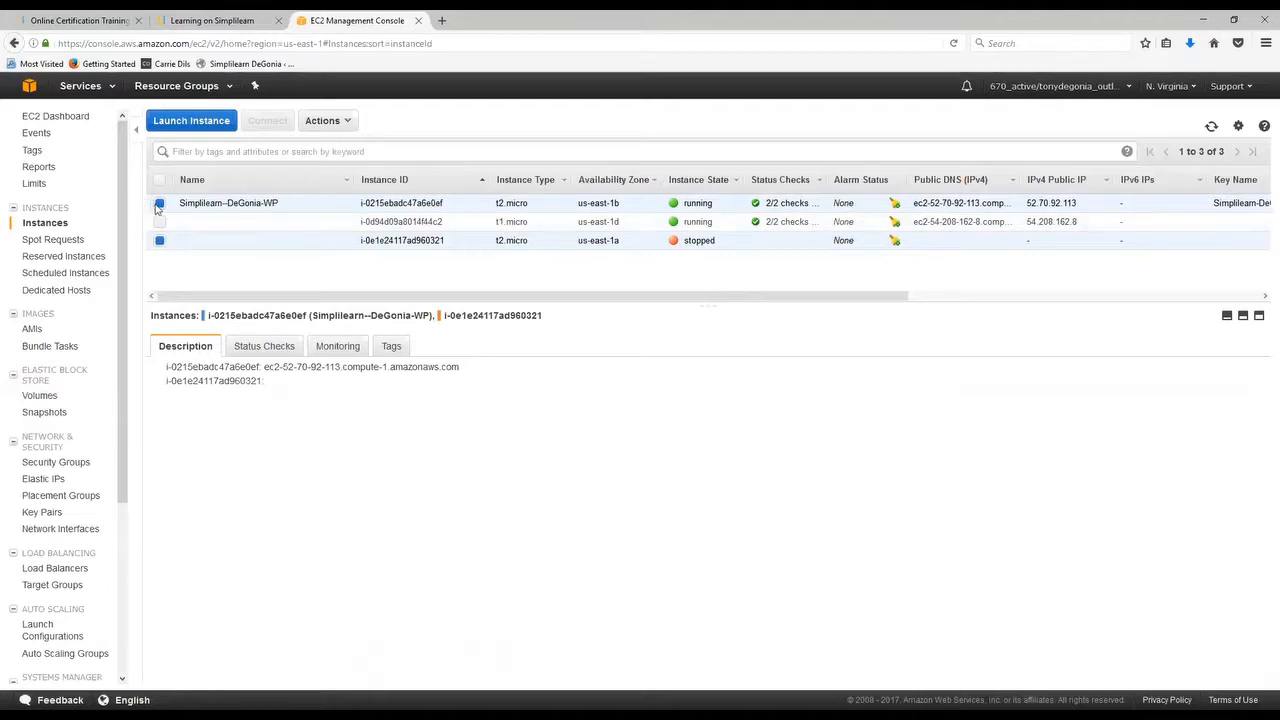
pyautogui.click(159, 204)
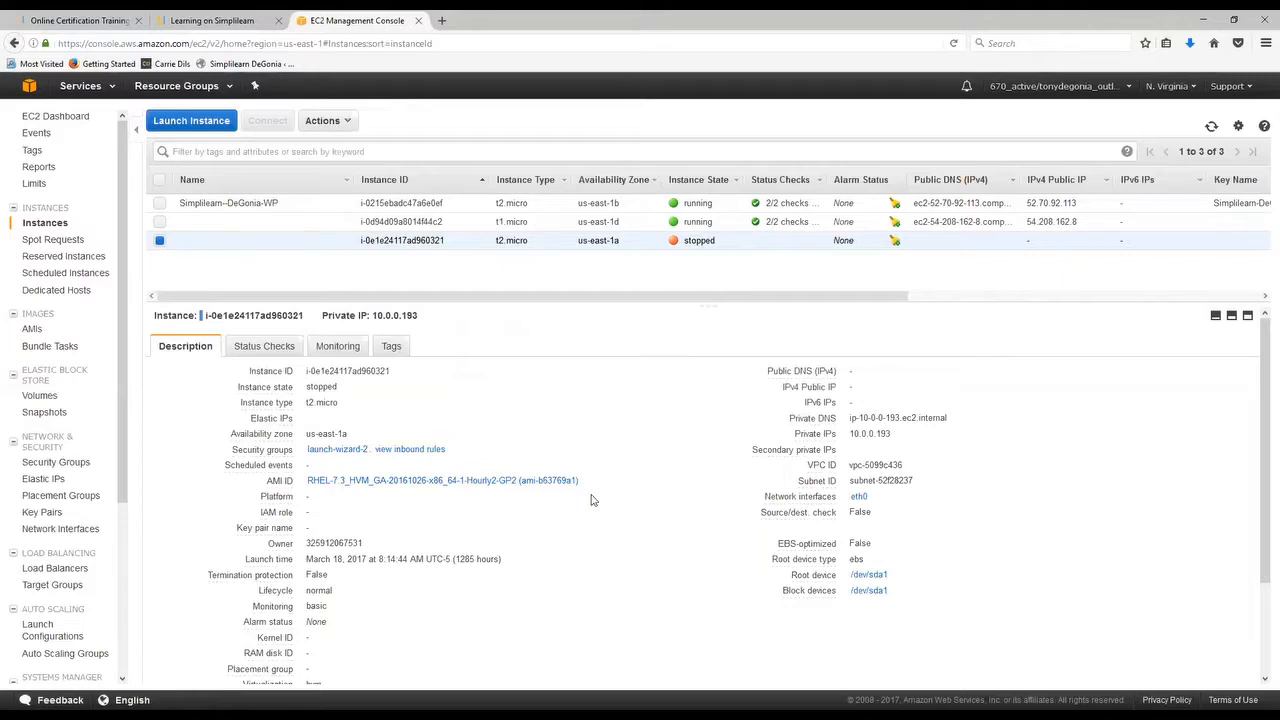
pyautogui.scroll(-3, 323, 388)
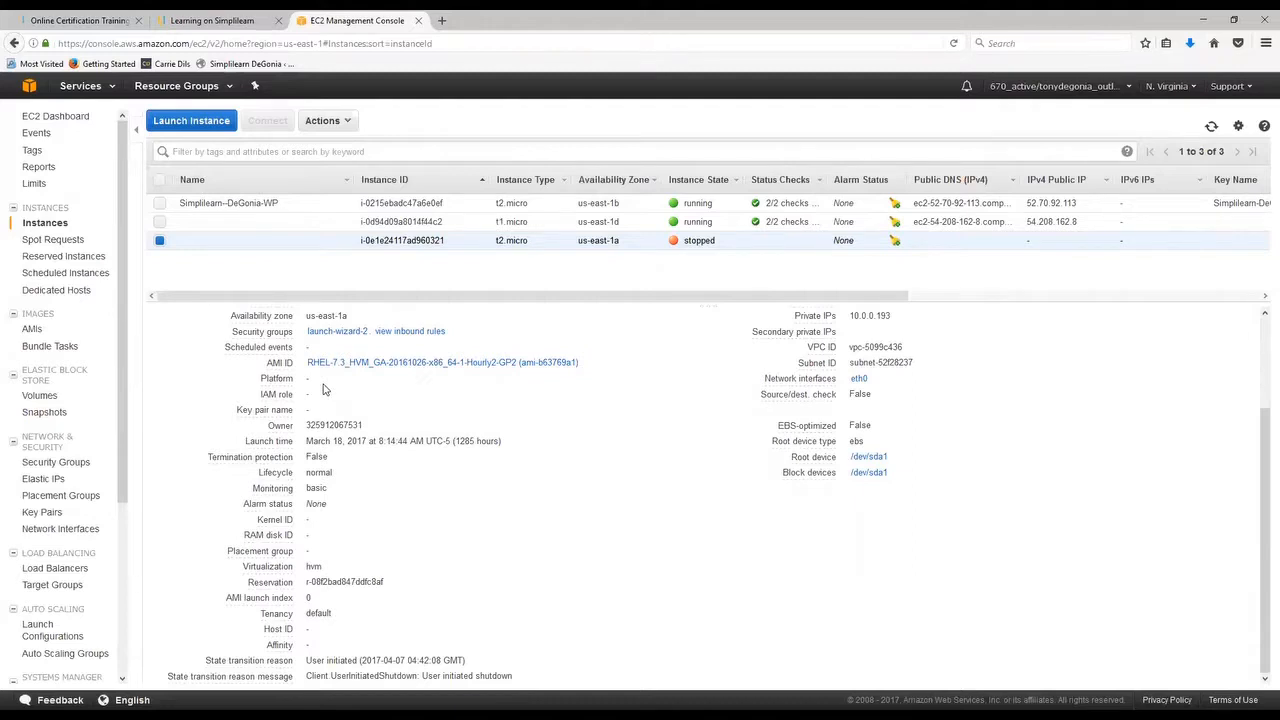
pyautogui.scroll(3, 323, 388)
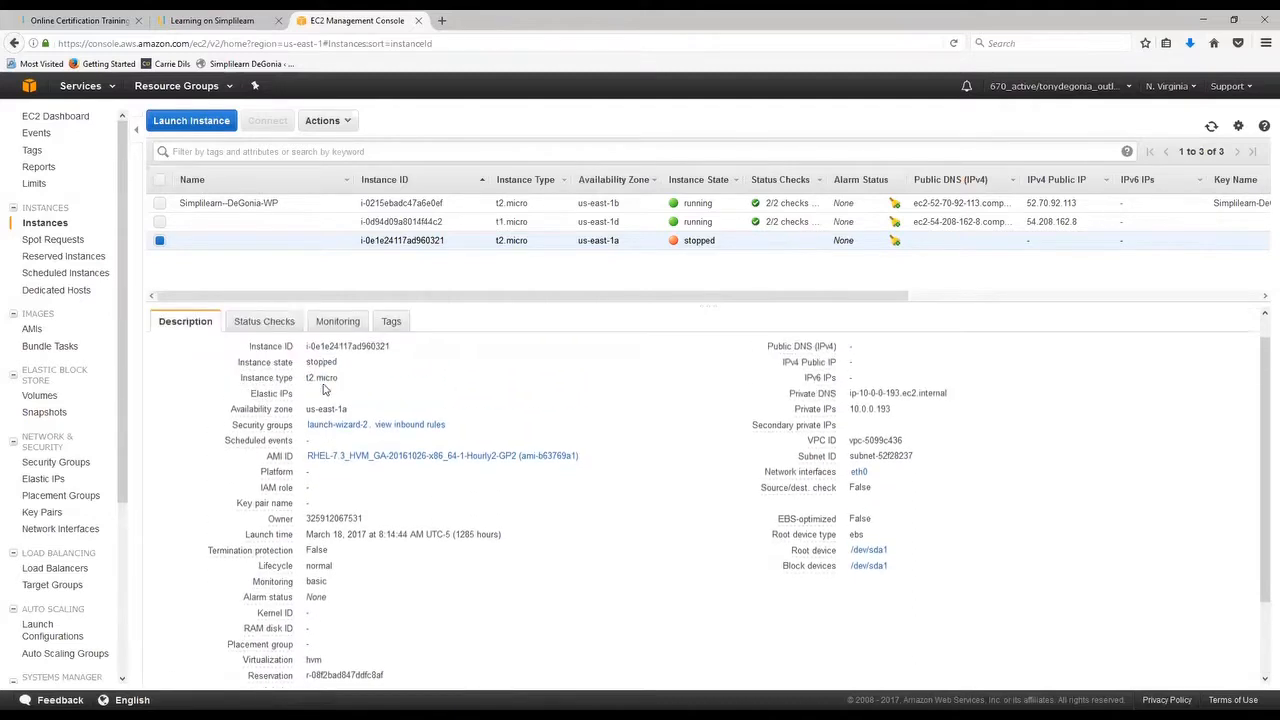
pyautogui.click(324, 121)
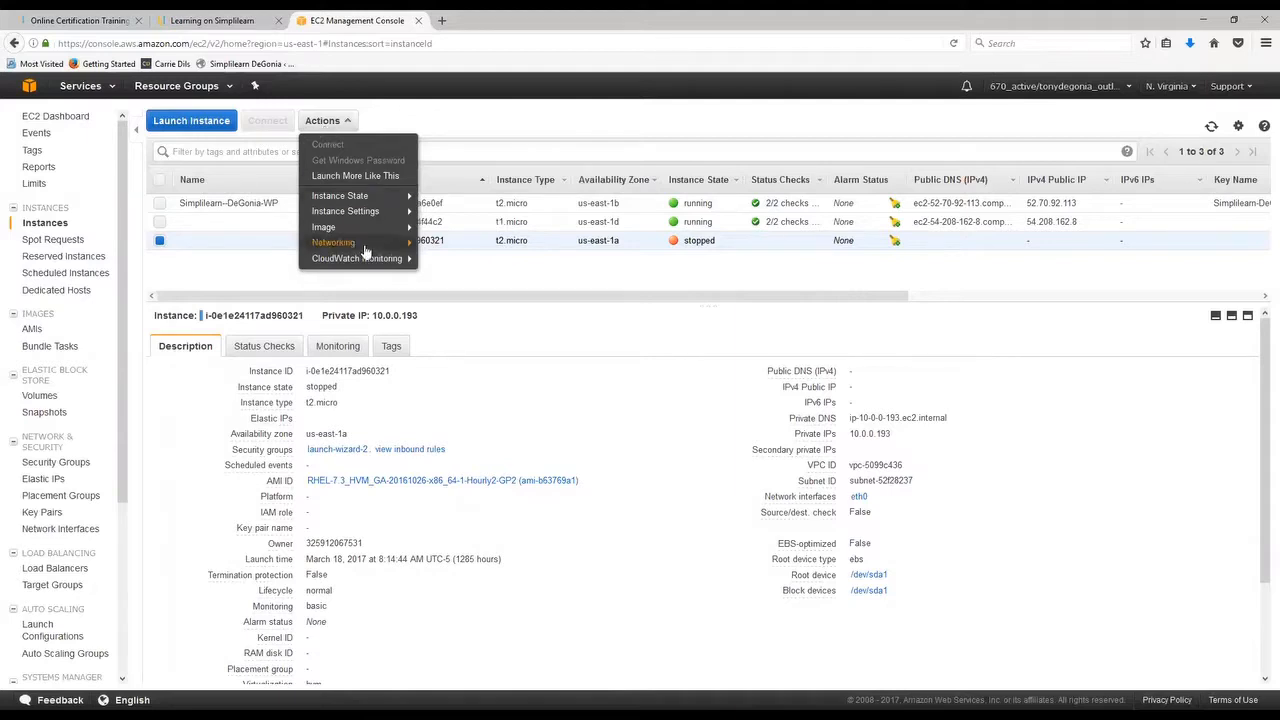
pyautogui.moveTo(366, 236)
pyautogui.moveTo(379, 204)
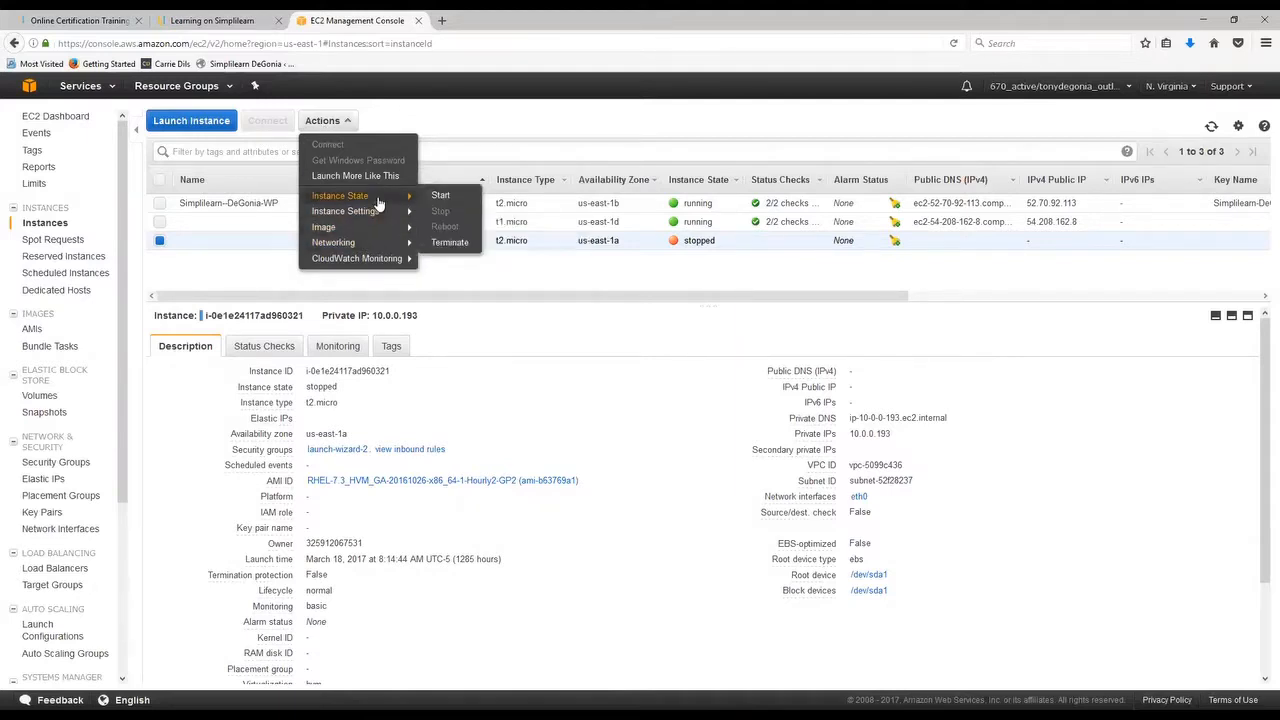
pyautogui.click(439, 245)
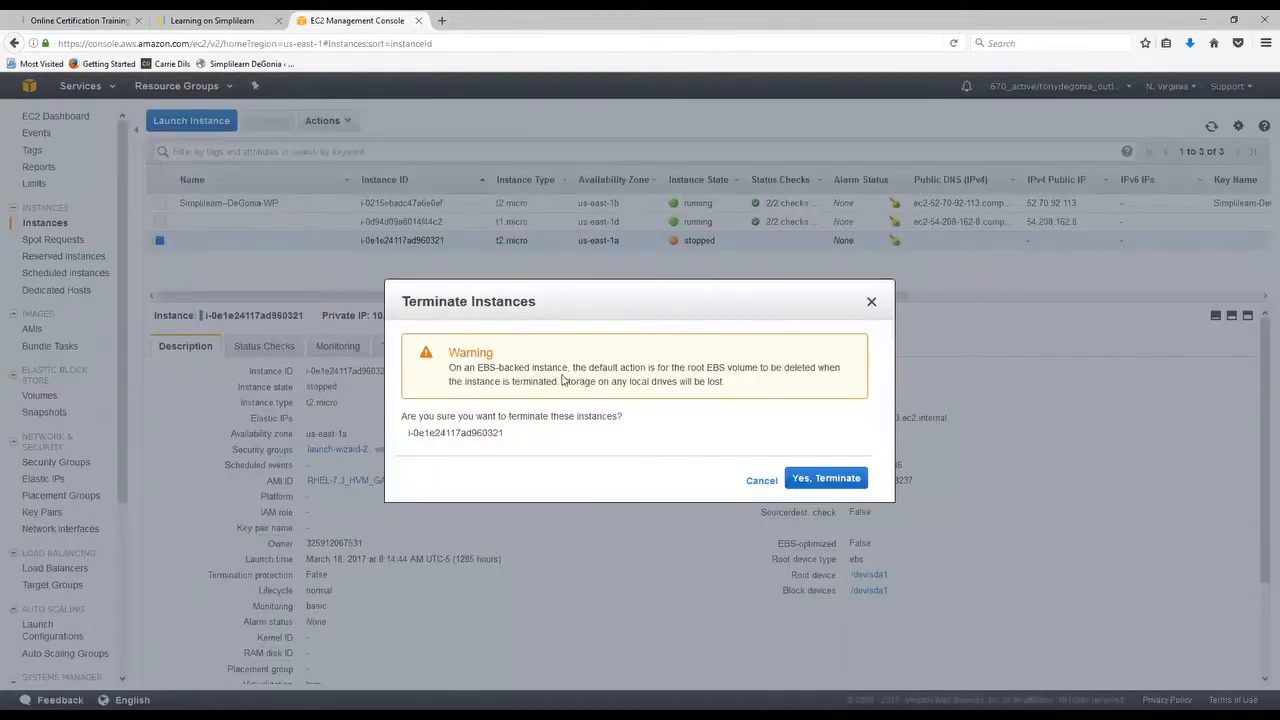
pyautogui.click(818, 486)
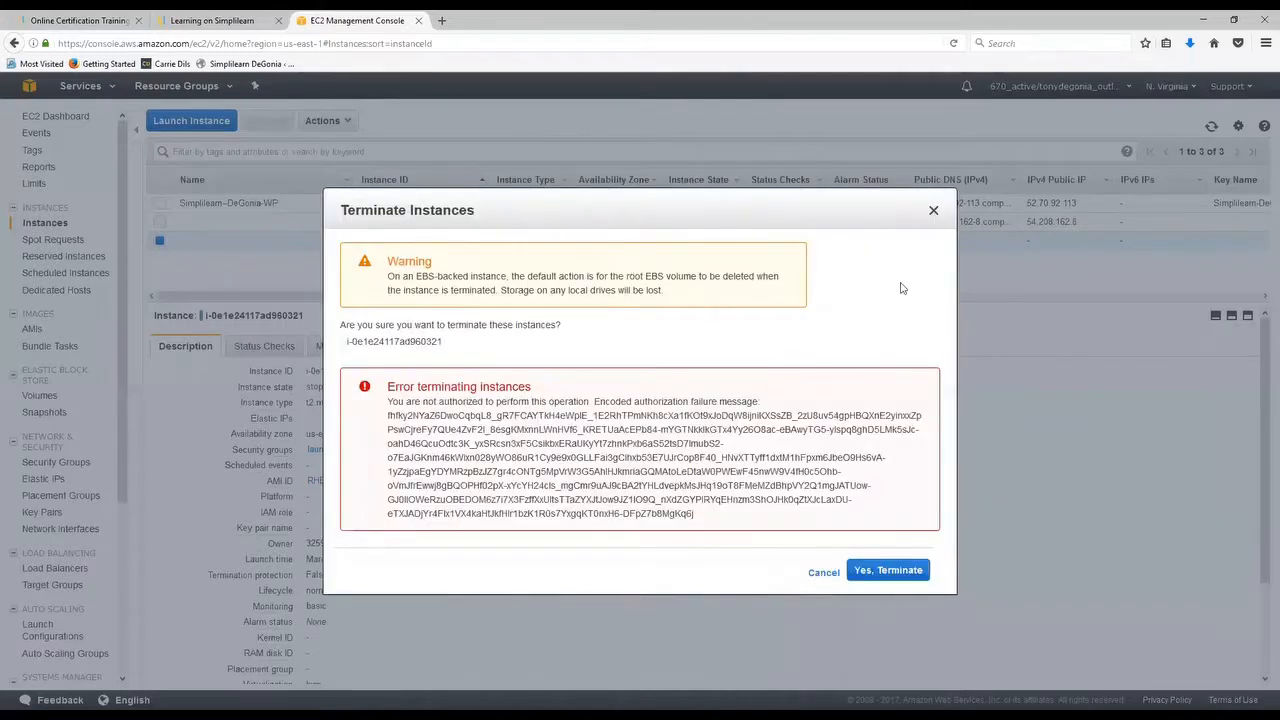
pyautogui.click(931, 212)
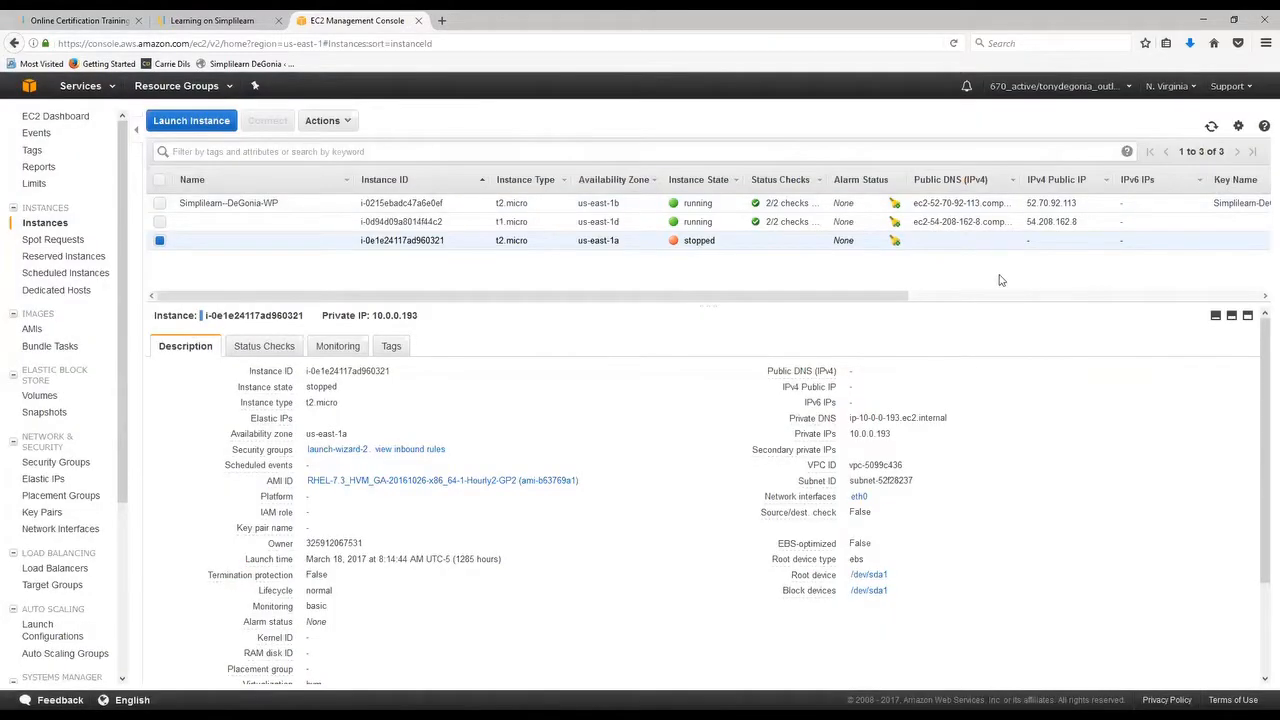
pyautogui.click(1211, 127)
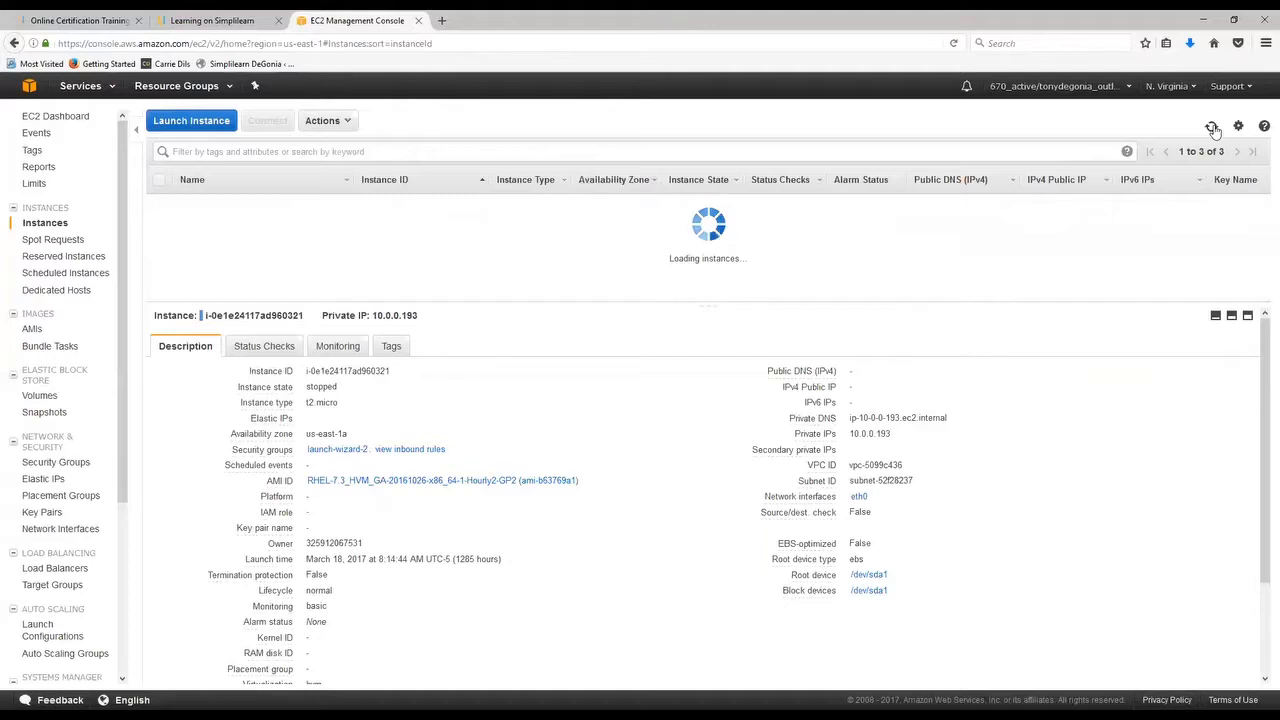
pyautogui.click(1212, 128)
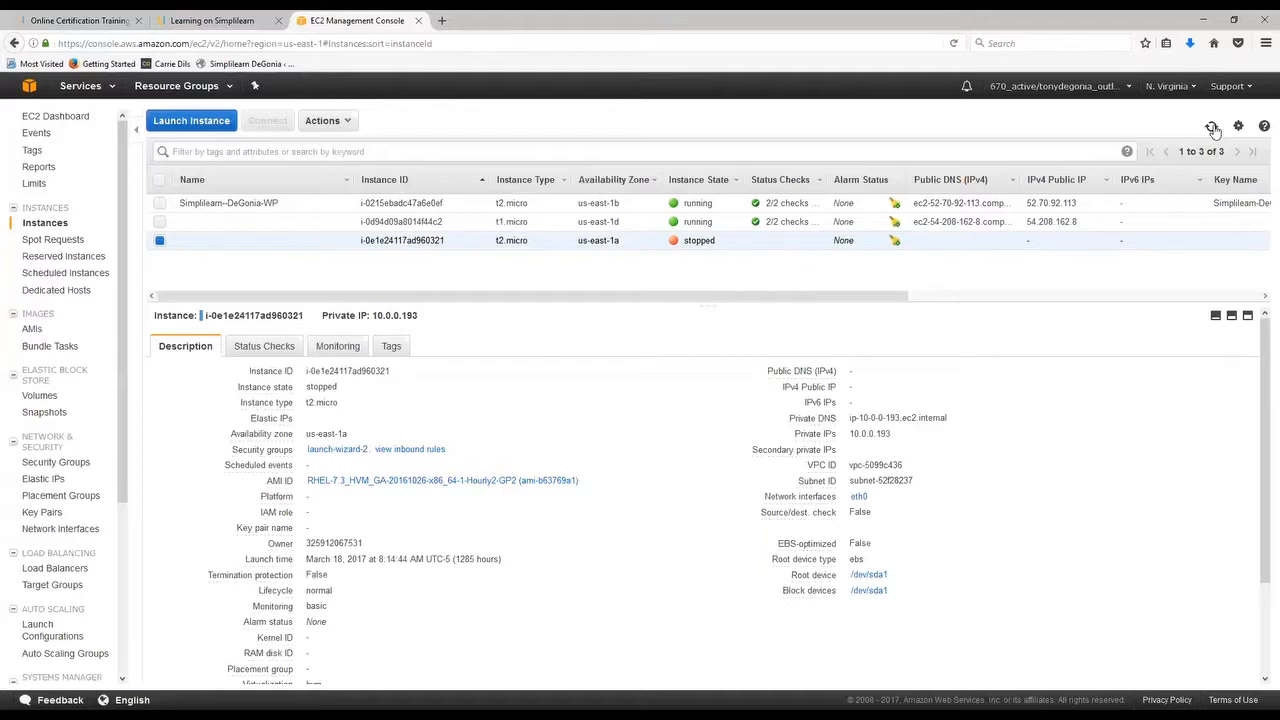
pyautogui.click(1212, 128)
pyautogui.click(1212, 128)
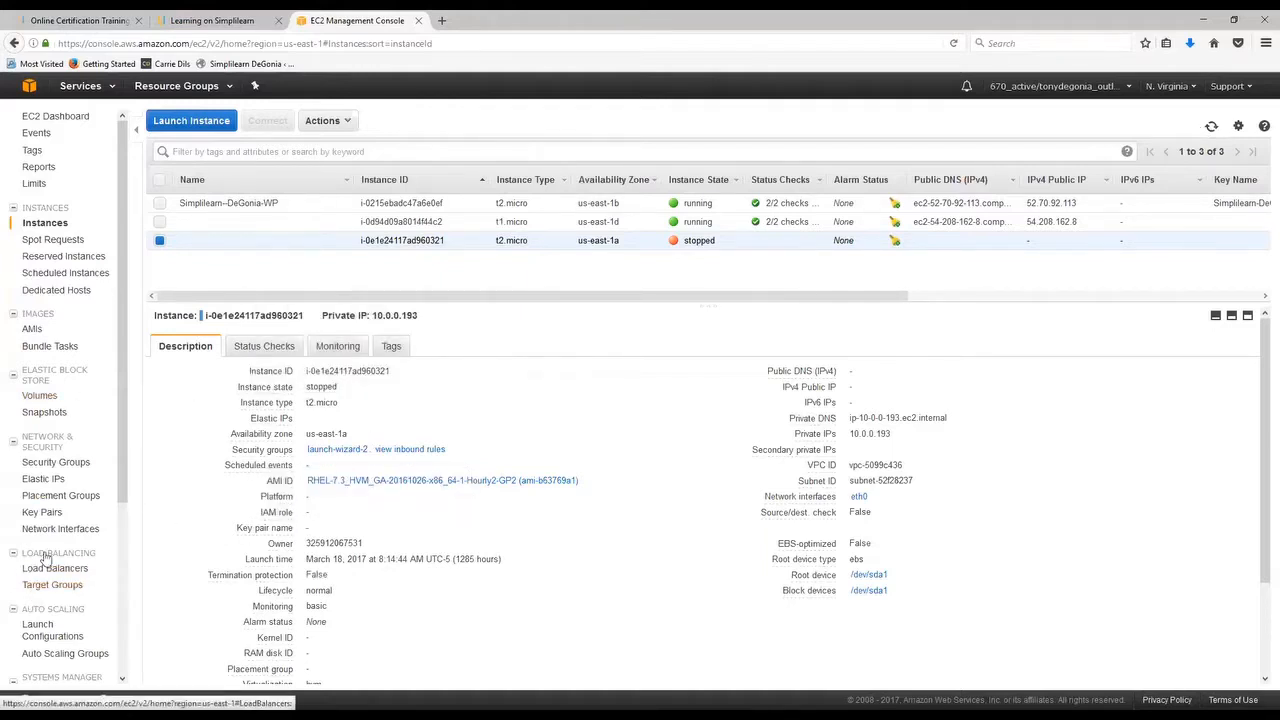
# Open the Auto Scaling group's Activity History and read the Off run's description.
pyautogui.click(57, 655)
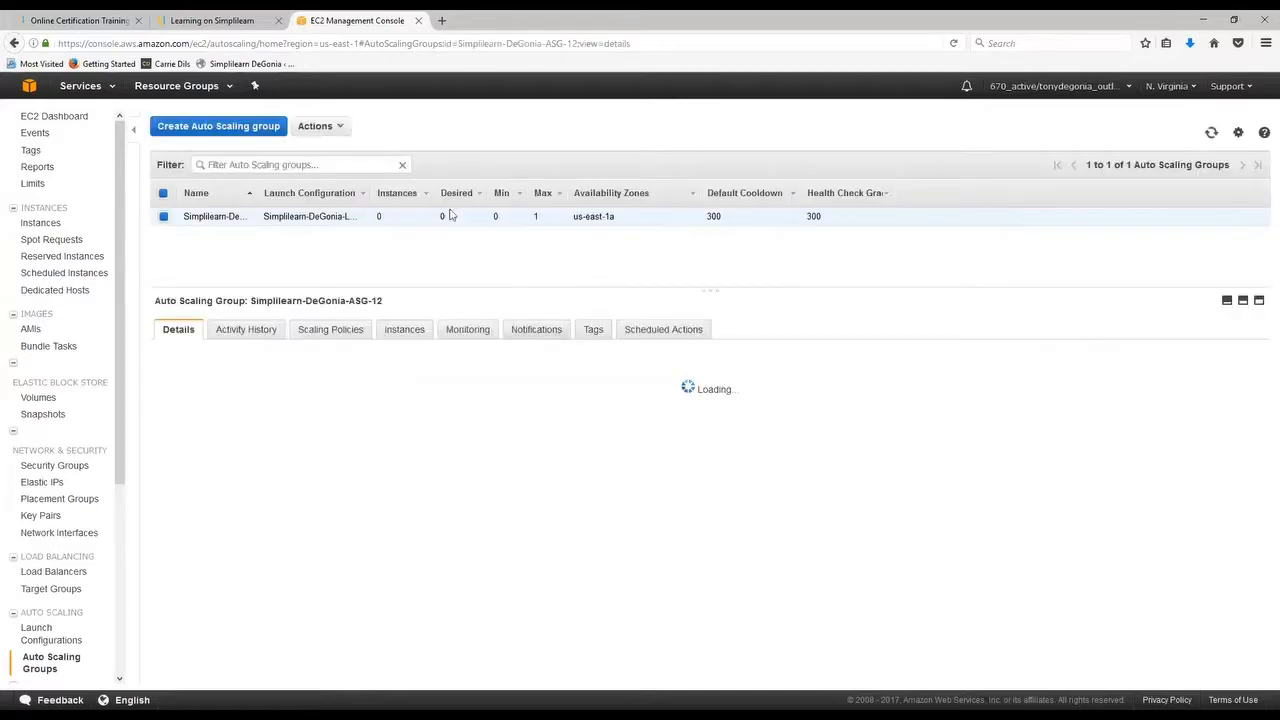
pyautogui.click(245, 335)
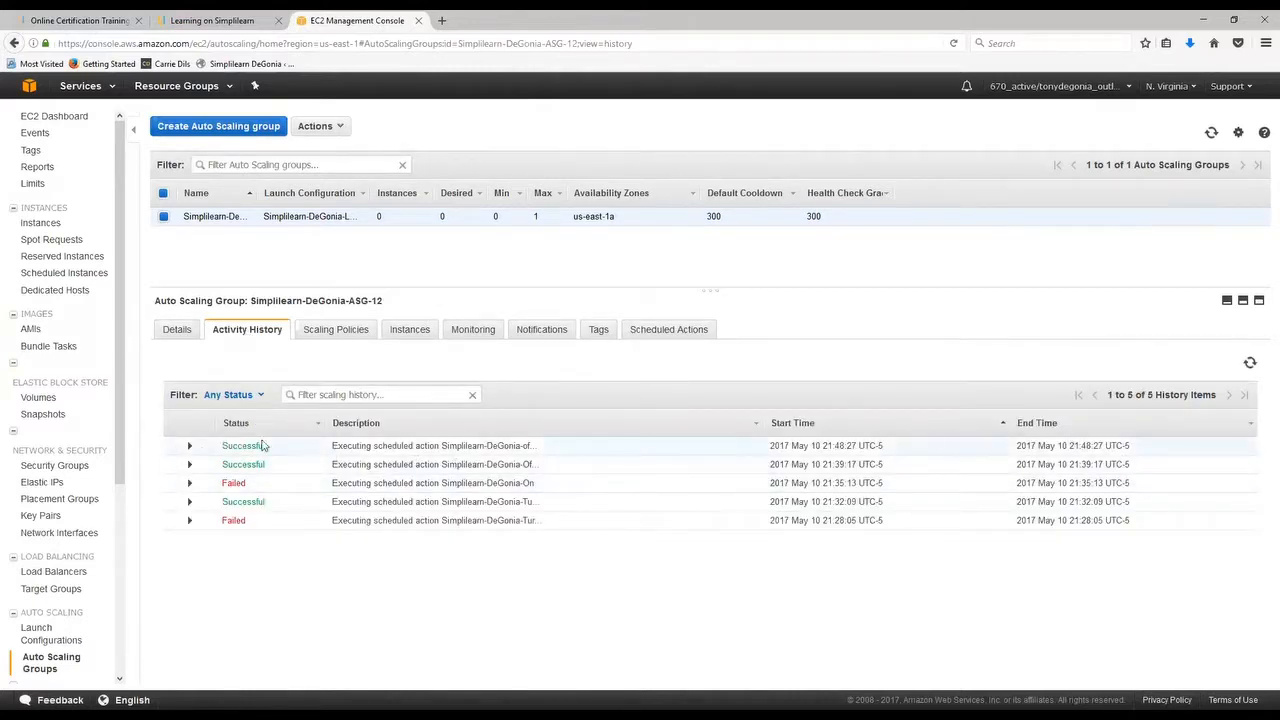
pyautogui.click(188, 466)
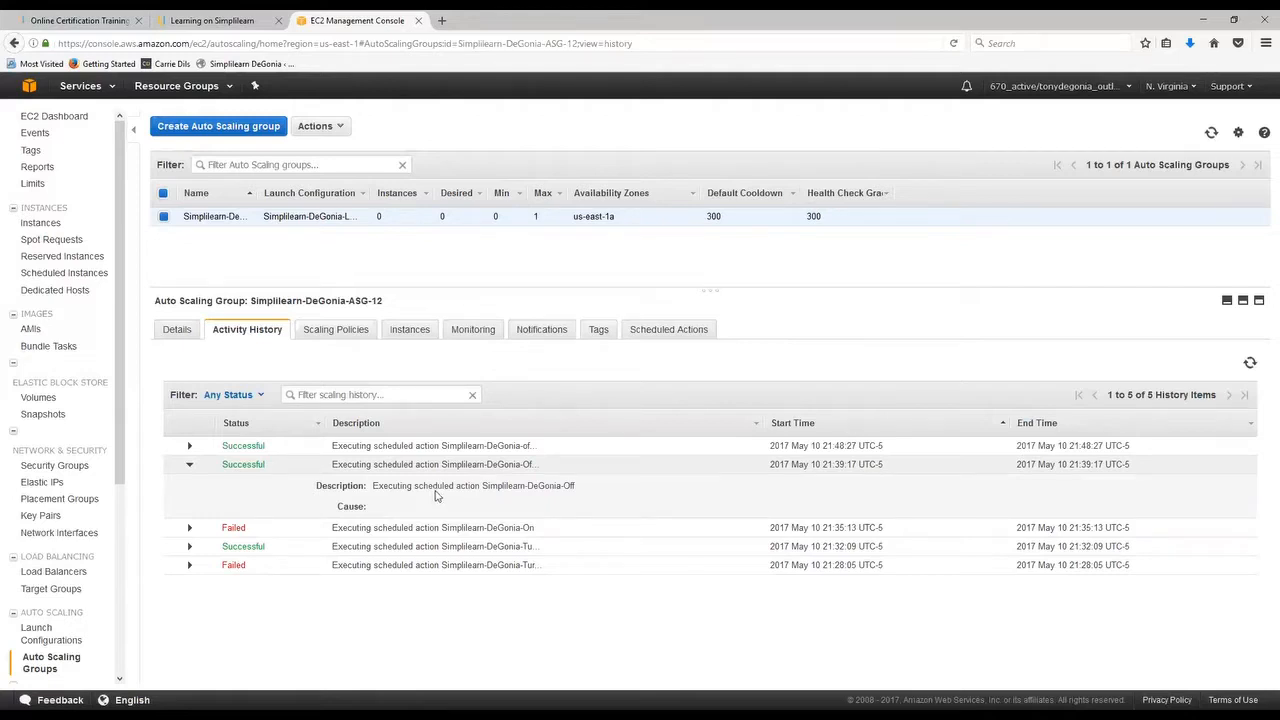
pyautogui.moveTo(436, 486); pyautogui.dragTo(617, 496)
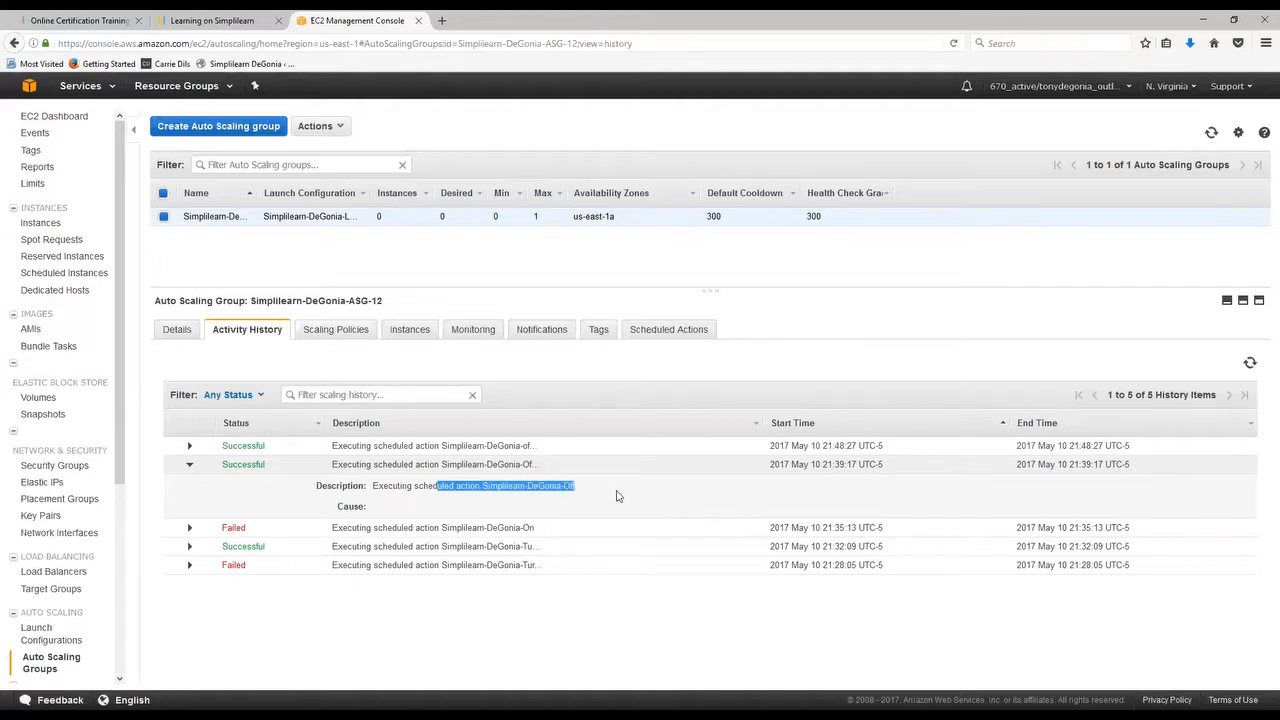
pyautogui.click(617, 496)
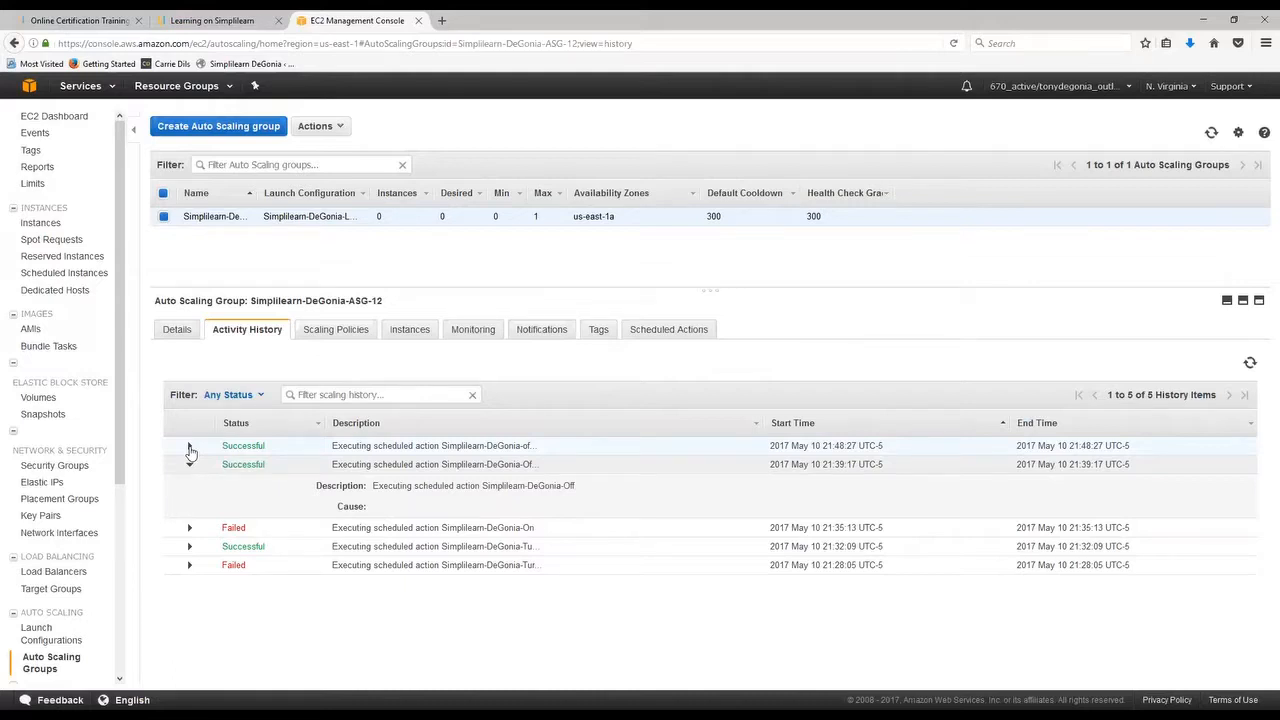
# Expand the 21:48:27, 21:35:13, 21:32:09 and 21:28:05 runs, refresh, then view Scheduled Actions.
pyautogui.click(190, 447)
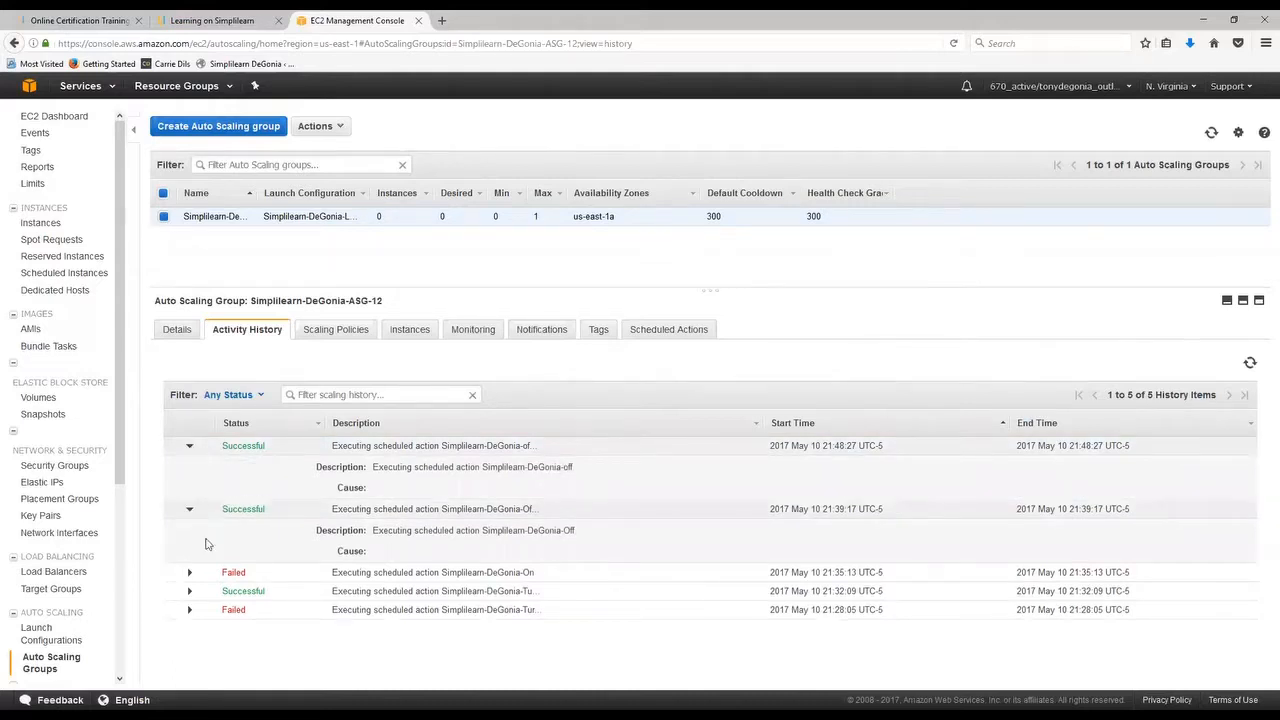
pyautogui.click(190, 575)
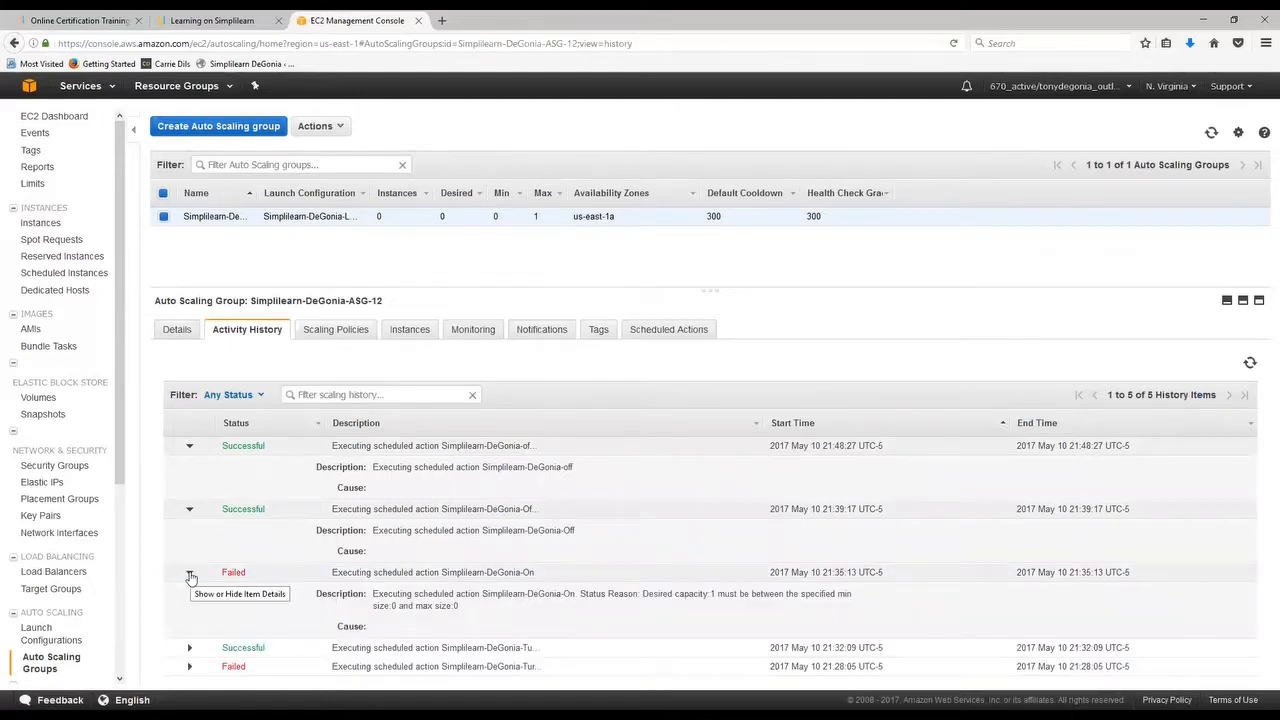
pyautogui.click(189, 648)
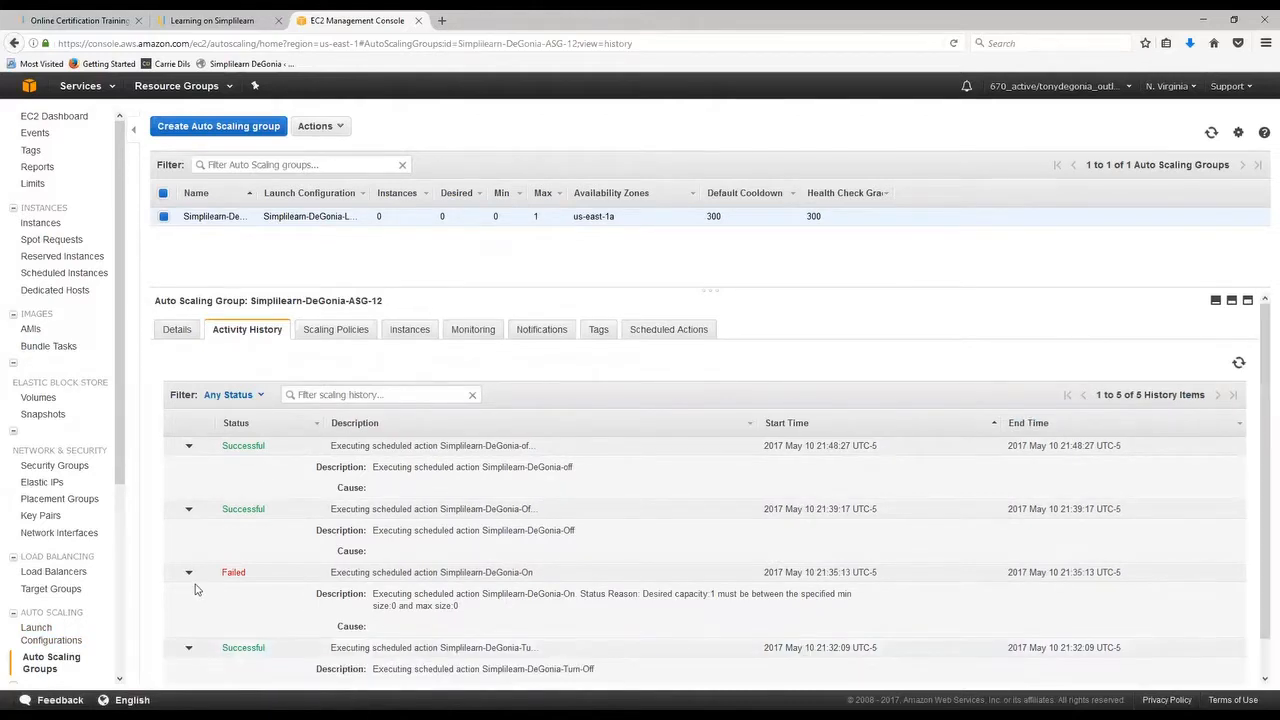
pyautogui.scroll(-1, 197, 590)
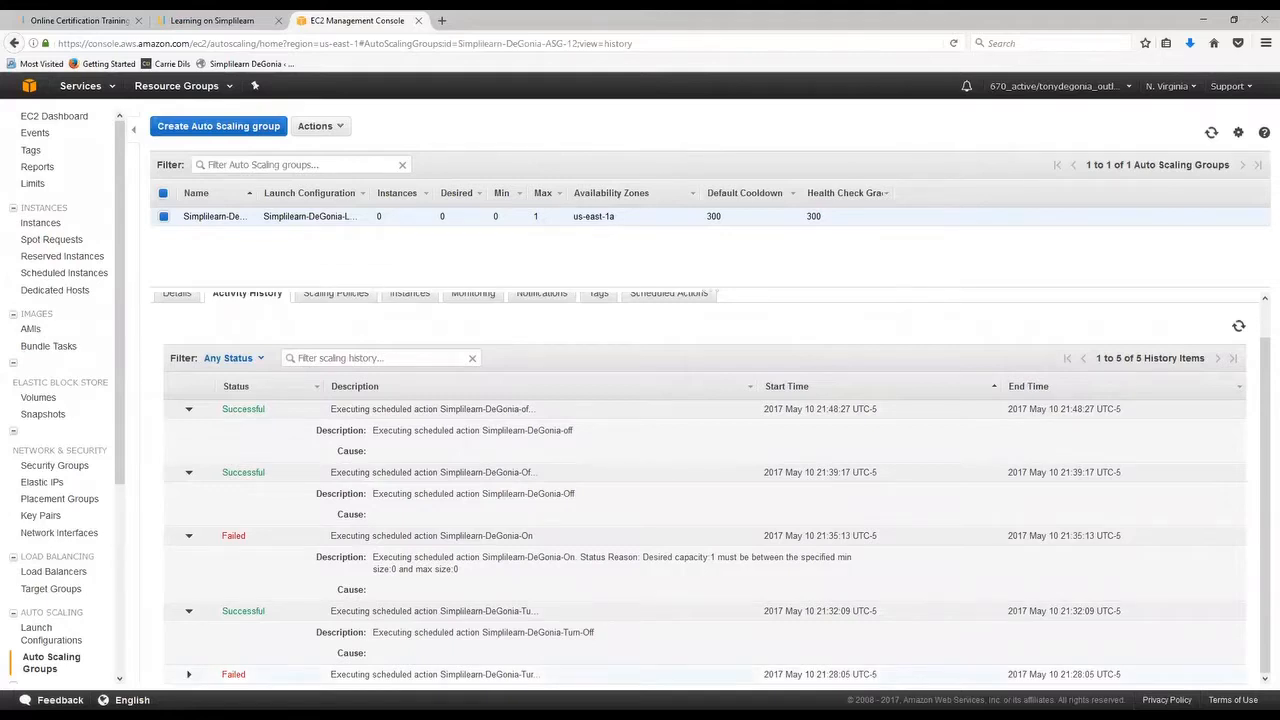
pyautogui.click(189, 675)
pyautogui.scroll(-2, 200, 600)
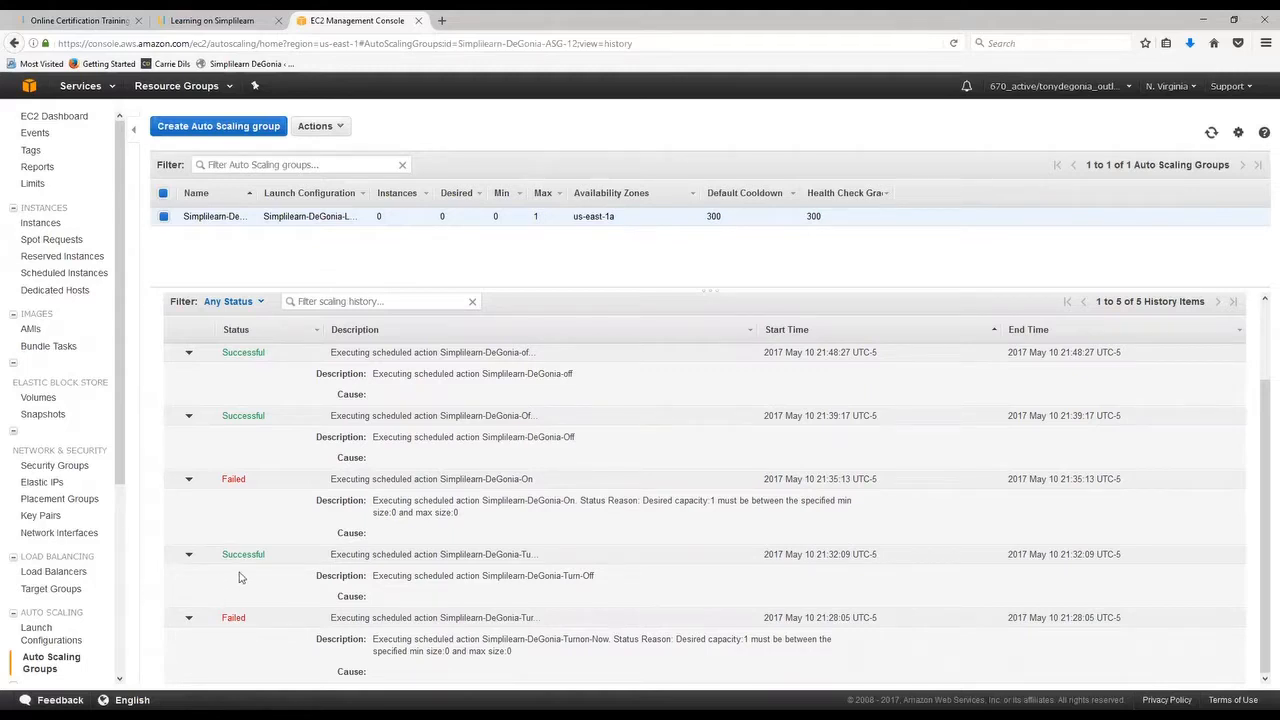
pyautogui.scroll(3, 245, 572)
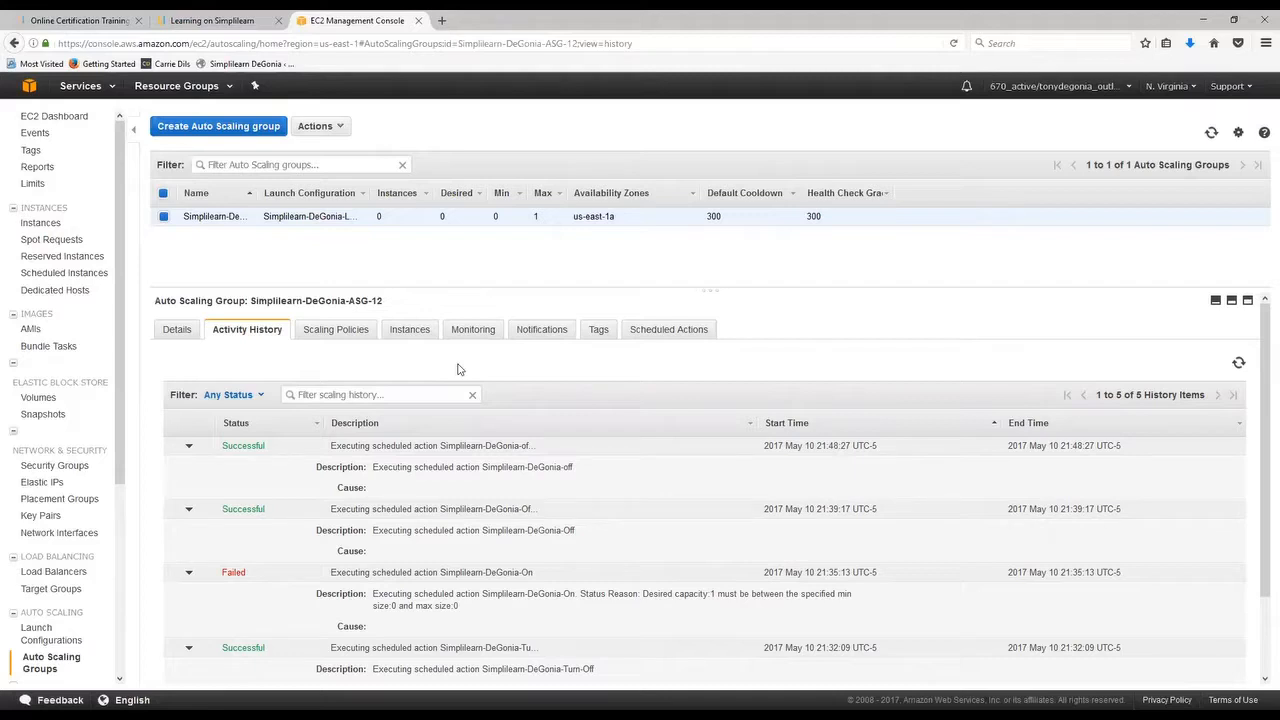
pyautogui.click(1238, 362)
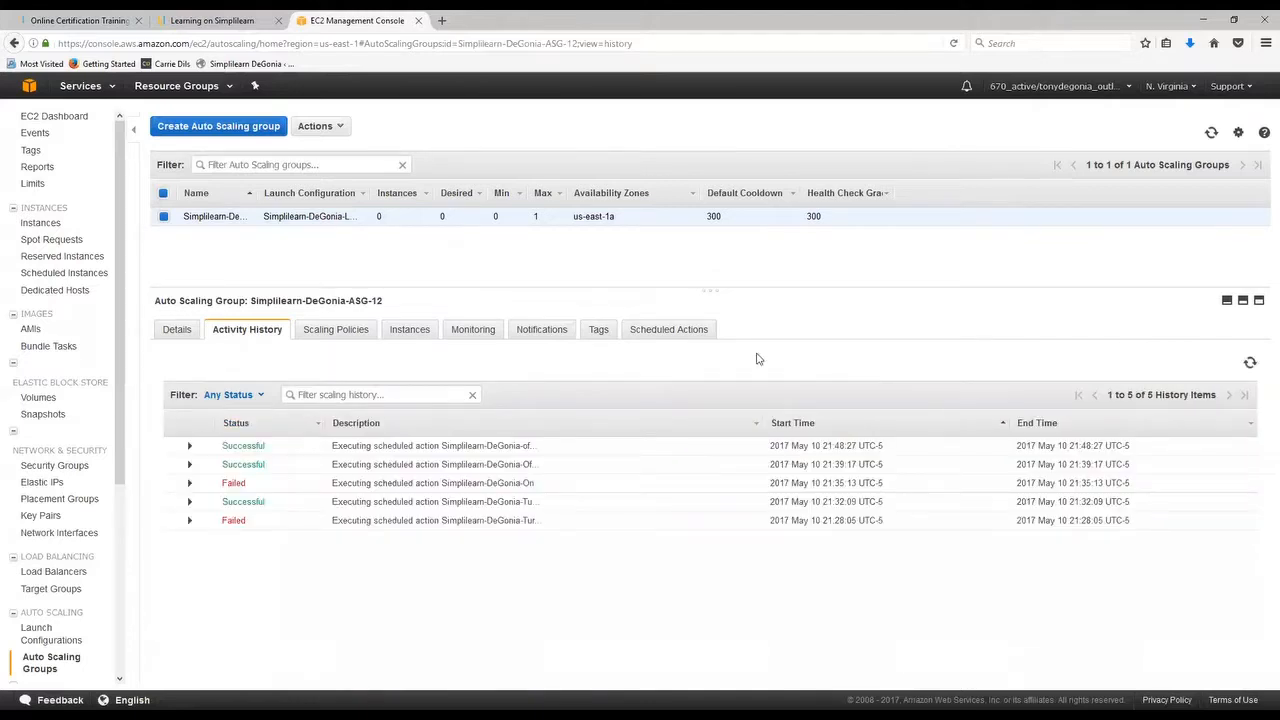
pyautogui.click(664, 331)
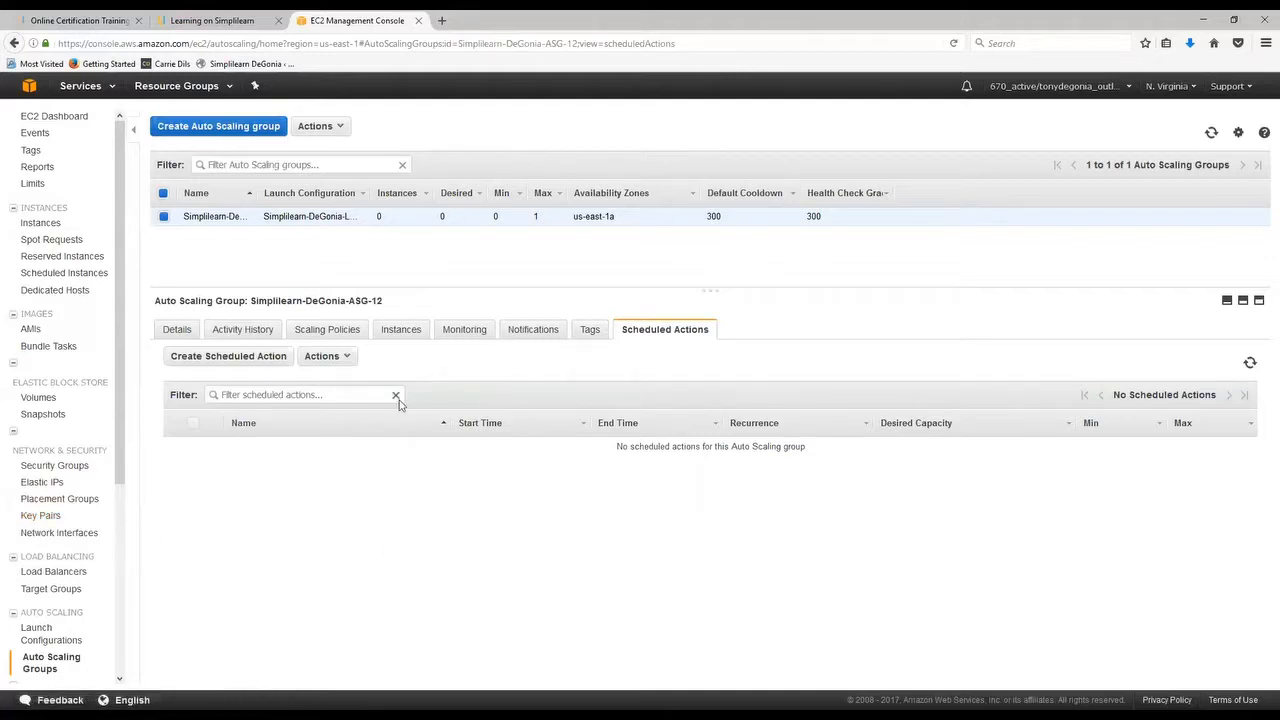
# Start a scheduled action named Simplilearn-DeGonia-On with Min 0, Max 1, Desired 1.
pyautogui.click(228, 358)
pyautogui.click(593, 292)
pyautogui.write('Simplilearn-DeGonia-ASG-12')
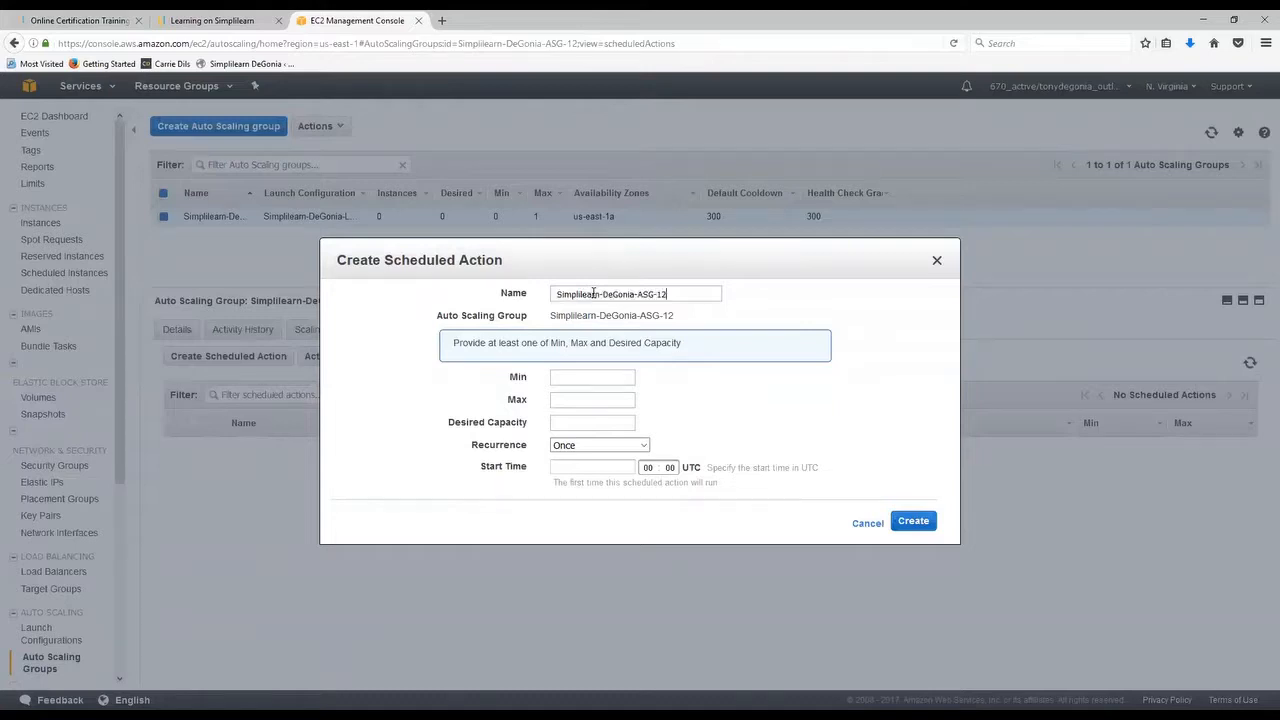
pyautogui.moveTo(640, 294); pyautogui.dragTo(748, 306)
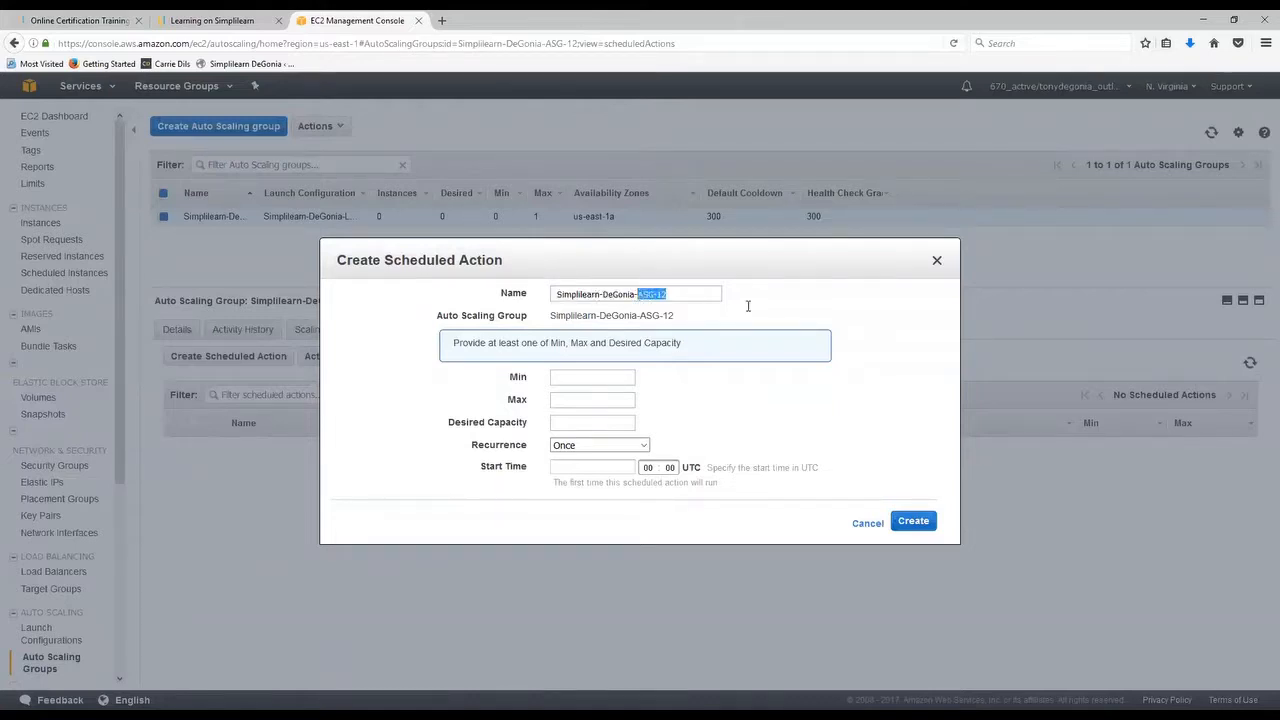
pyautogui.write('O')
pyautogui.click(568, 383)
pyautogui.write('0')
pyautogui.write('11')
pyautogui.write('1')
# Set its start time to May 11 at 02:57 and create the action.
pyautogui.click(597, 469)
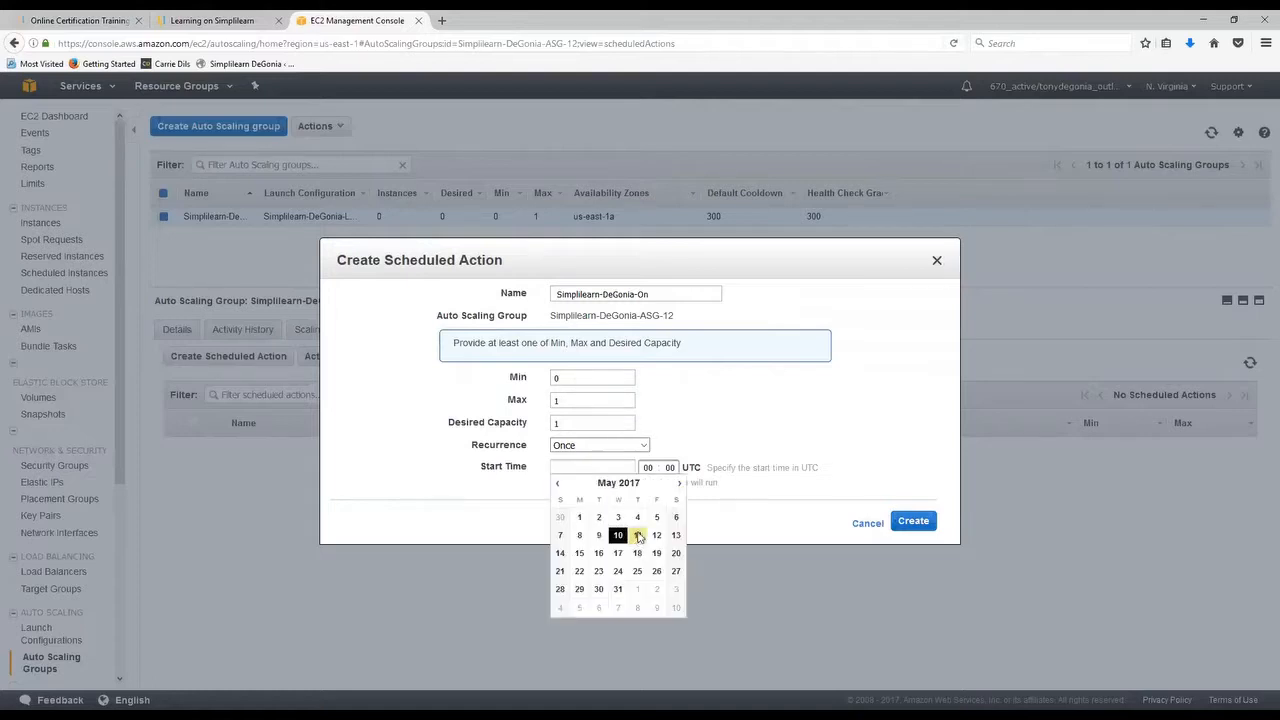
pyautogui.click(638, 537)
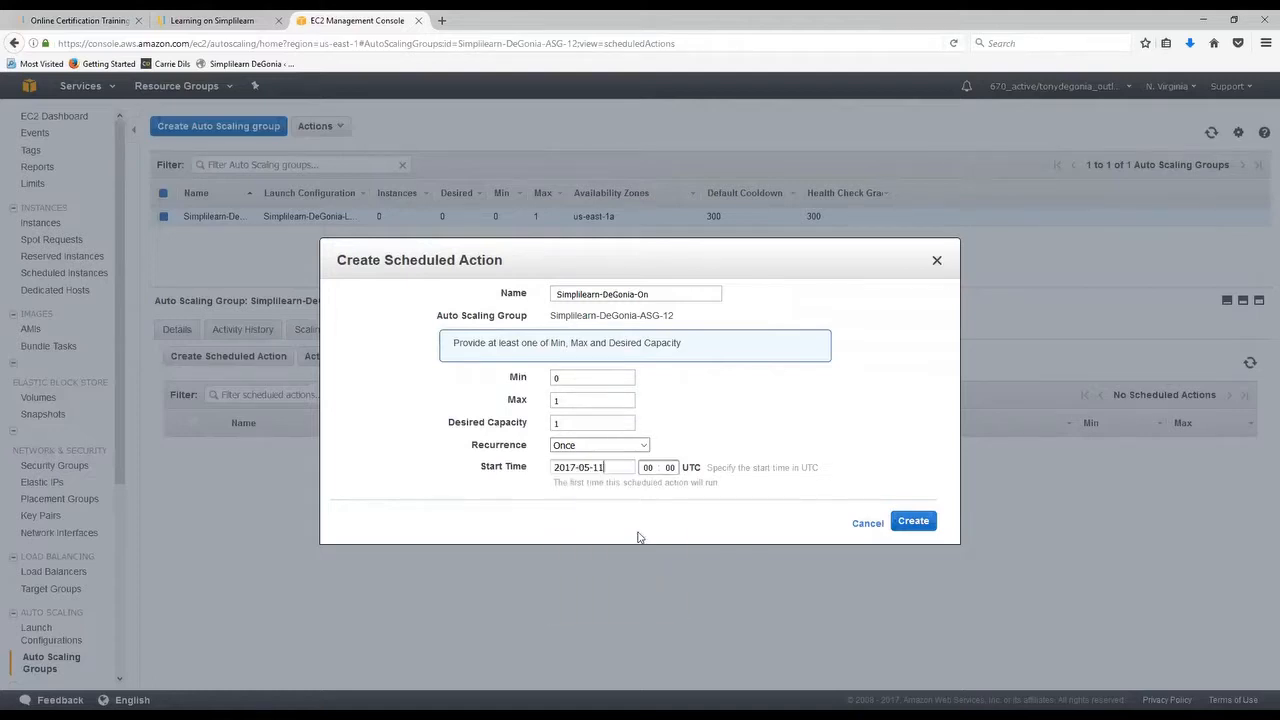
pyautogui.doubleClick(646, 467)
pyautogui.press('BackSpace')
pyautogui.write('02')
pyautogui.press('Tab')
pyautogui.write('57')
pyautogui.click(910, 522)
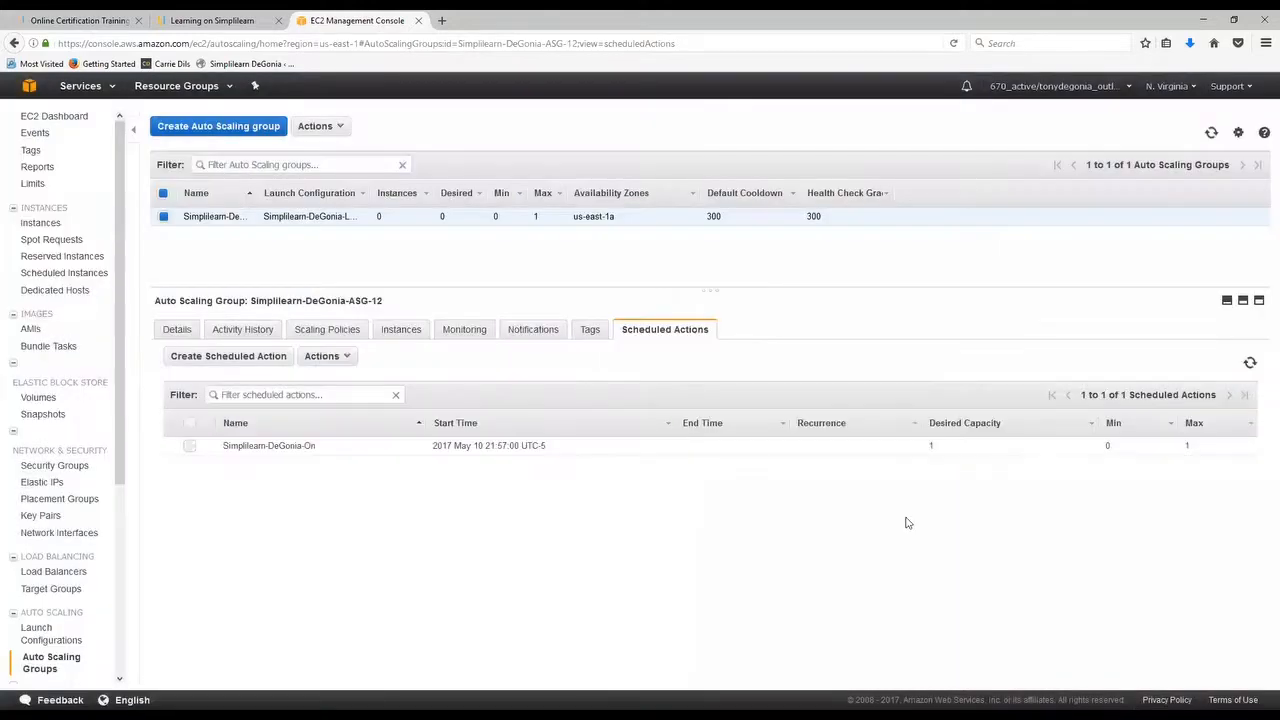
# Start another scheduled action named Simplilearn-DeGonia-Off.
pyautogui.click(243, 358)
pyautogui.click(636, 293)
pyautogui.write('Simplilearn-DeGonia-ASG-12')
pyautogui.moveTo(637, 294); pyautogui.dragTo(704, 298)
pyautogui.write('Of')
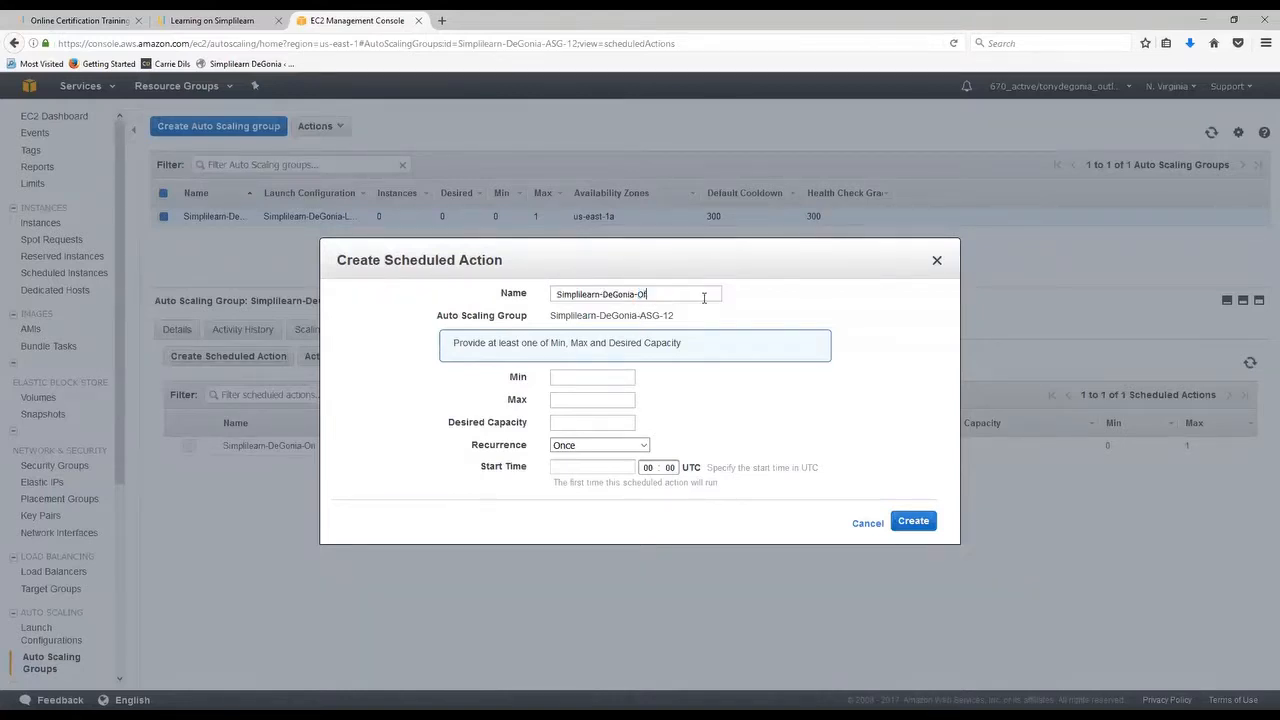
pyautogui.click(590, 377)
pyautogui.write('010')
pyautogui.click(613, 467)
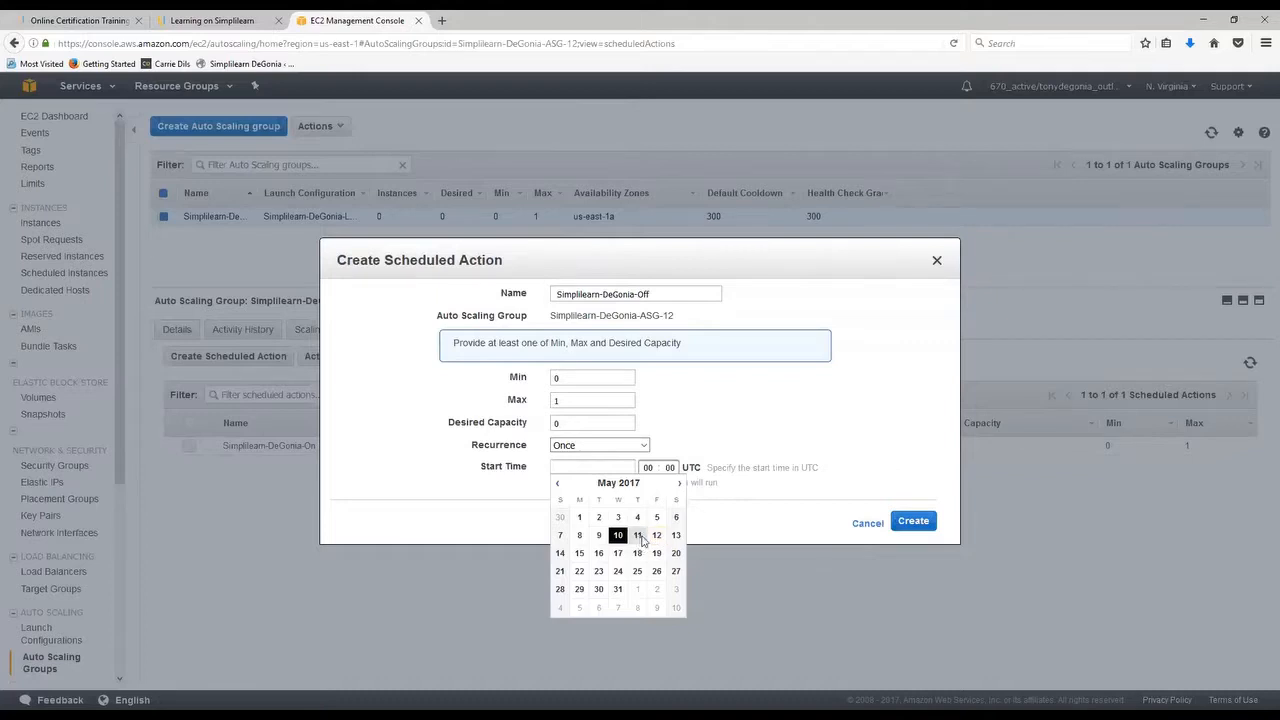
pyautogui.click(637, 536)
pyautogui.doubleClick(650, 467)
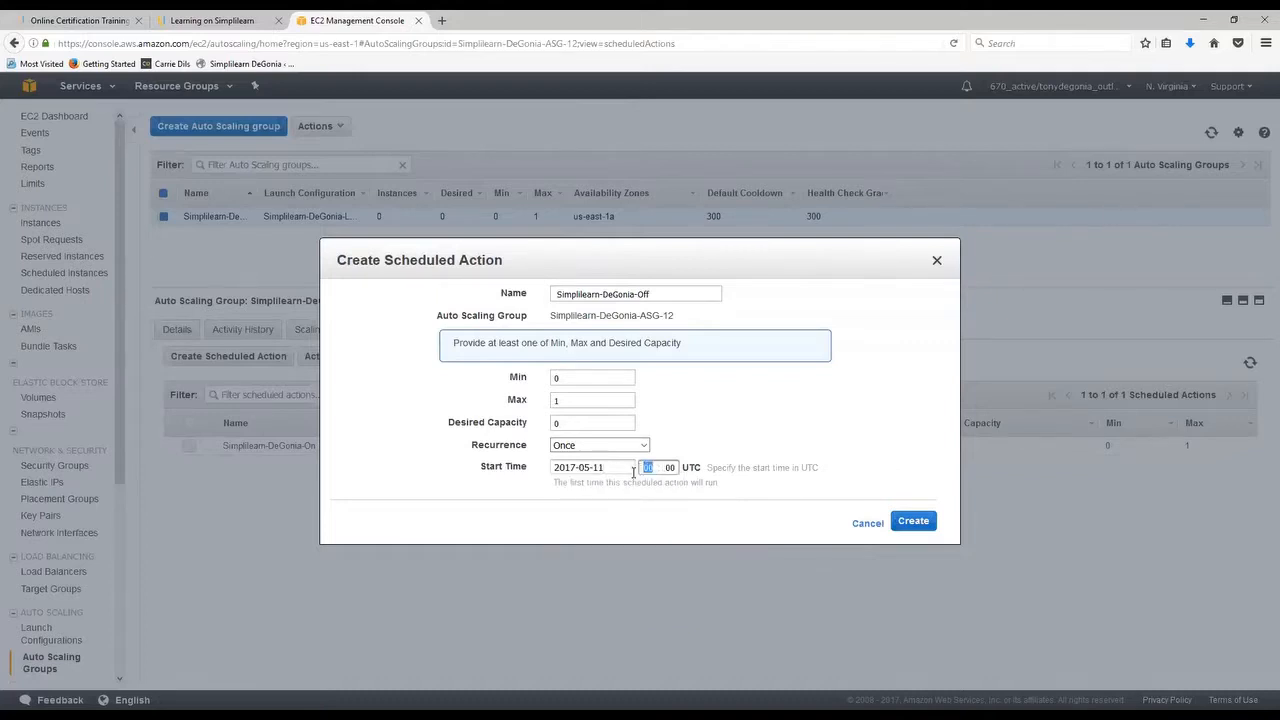
pyautogui.write('03')
pyautogui.click(916, 527)
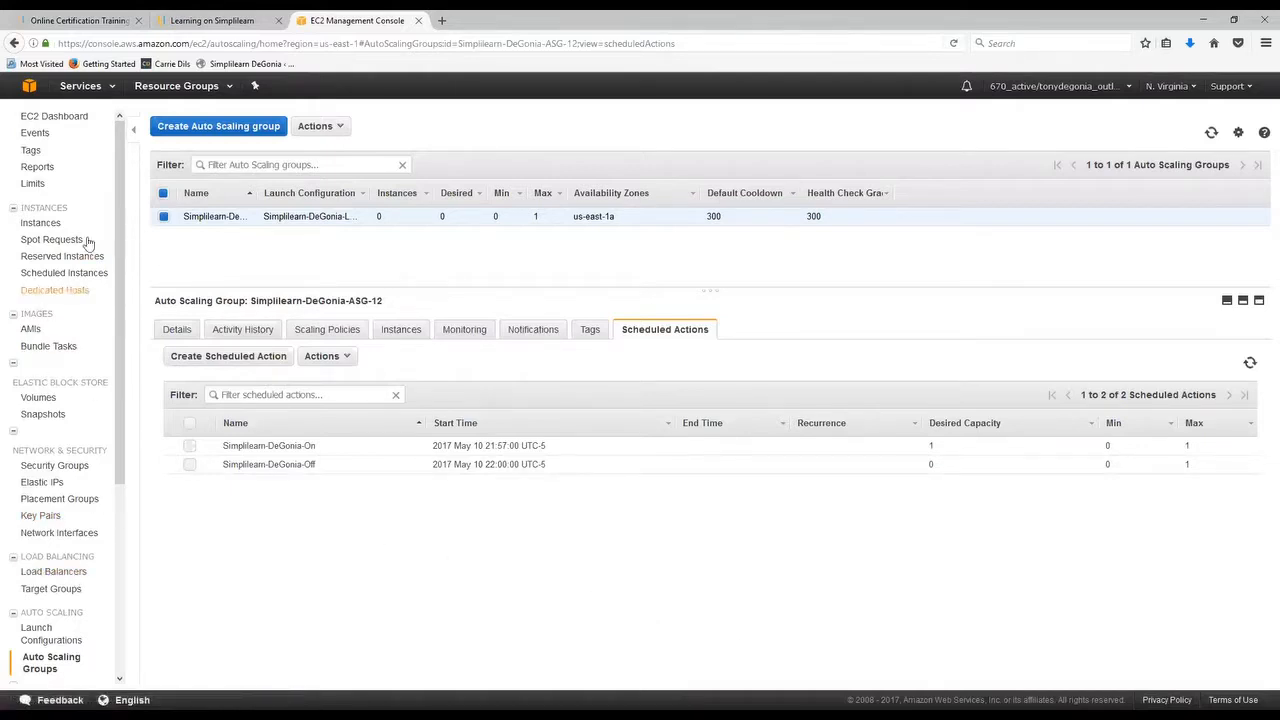
# Refresh the EC2 running instances list and select the running t1.micro in us-east-1d.
pyautogui.click(38, 134)
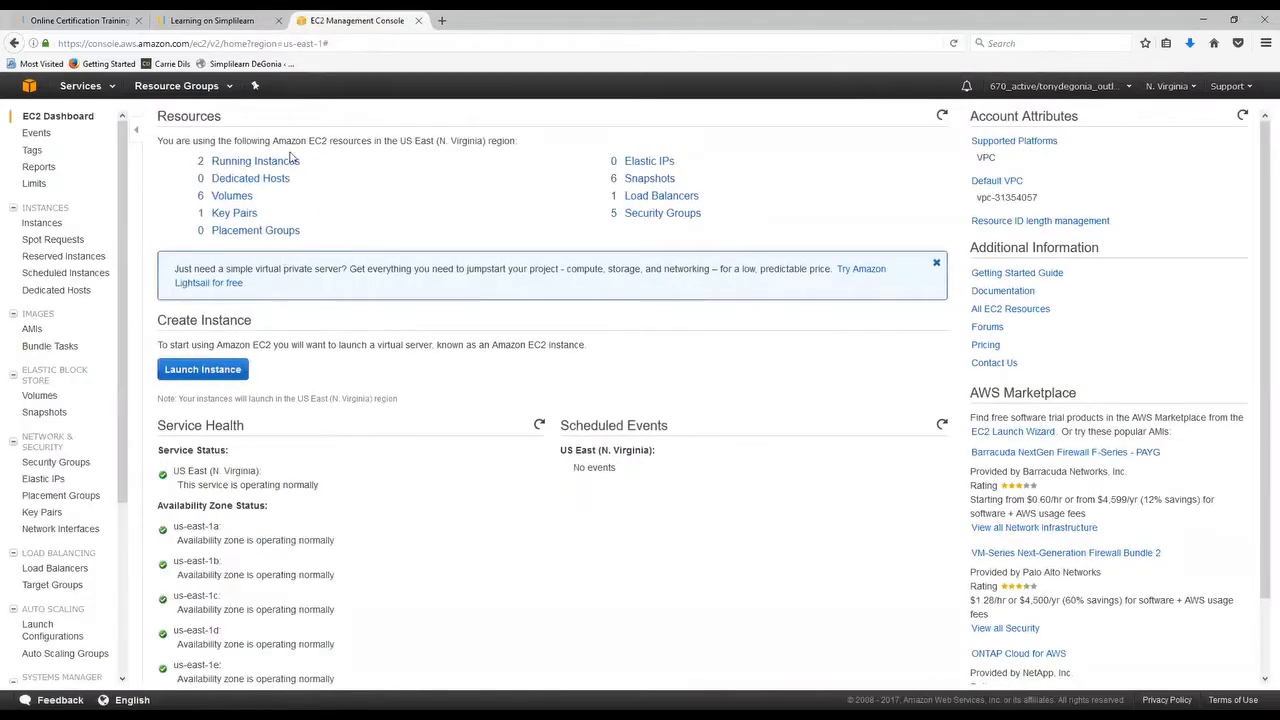
pyautogui.click(254, 164)
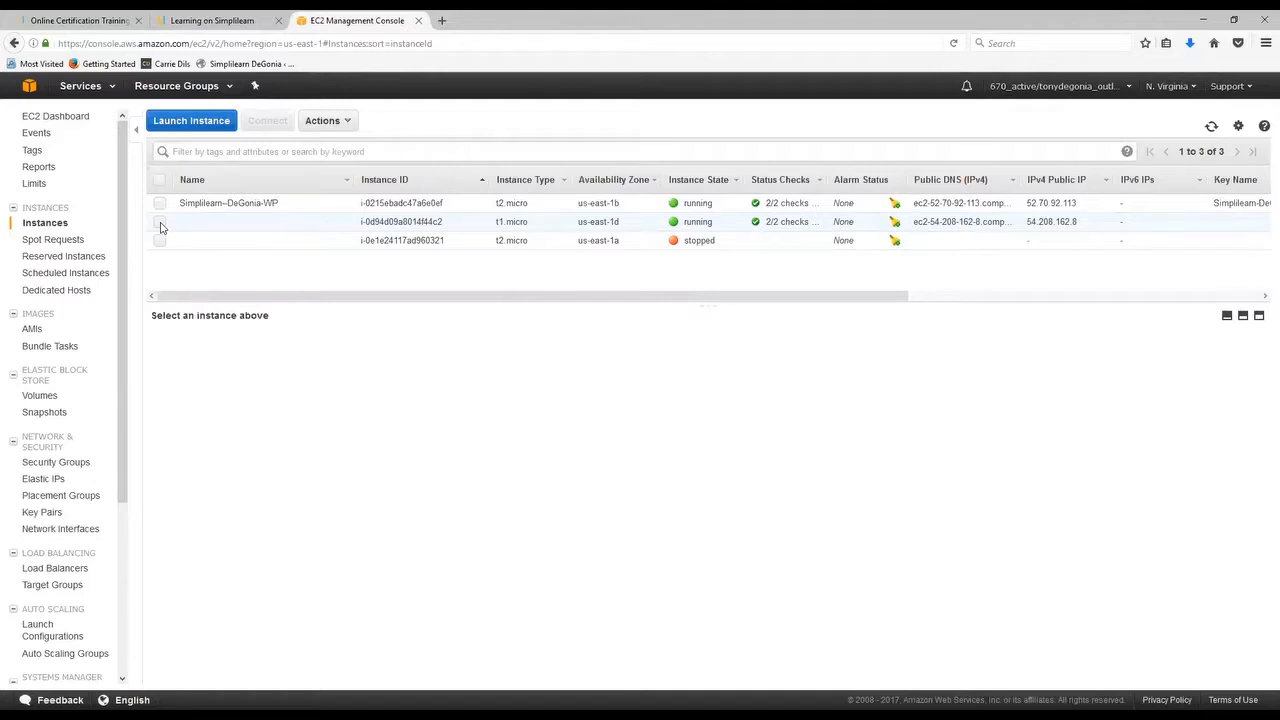
pyautogui.click(1210, 128)
pyautogui.click(159, 221)
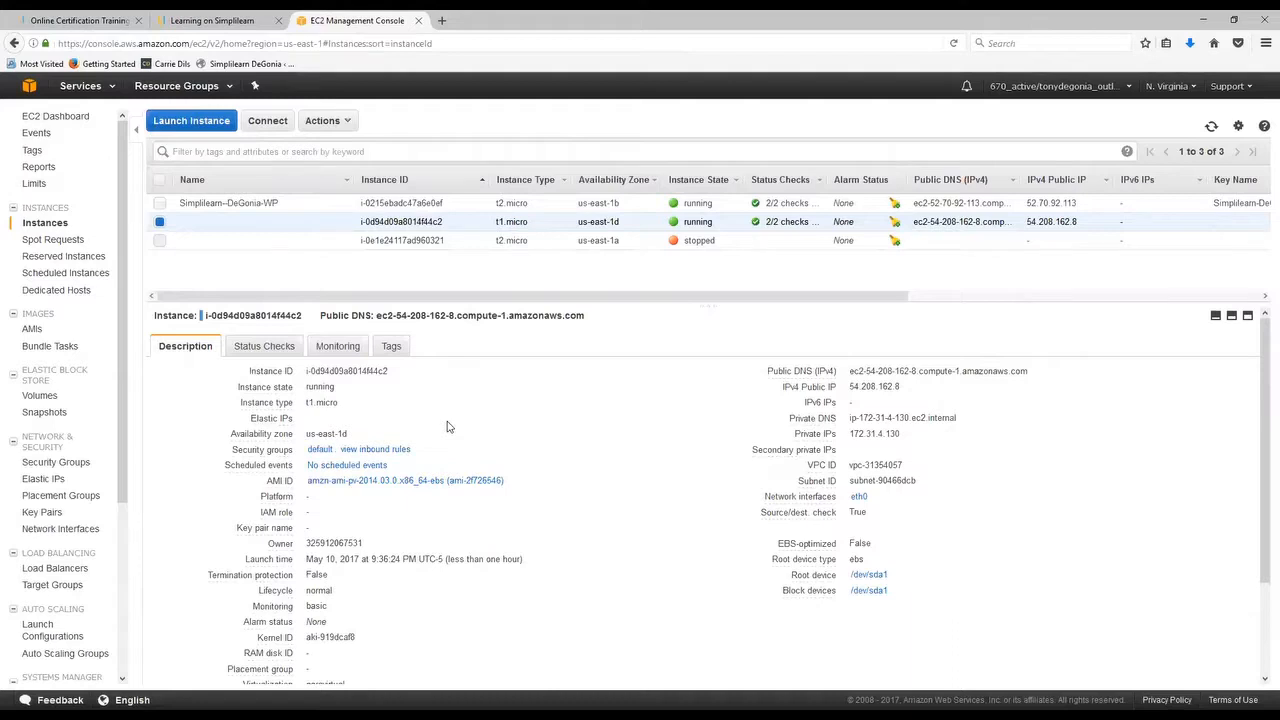
# Try to stop the t1.micro instance, then cancel after the authorization error.
pyautogui.click(321, 122)
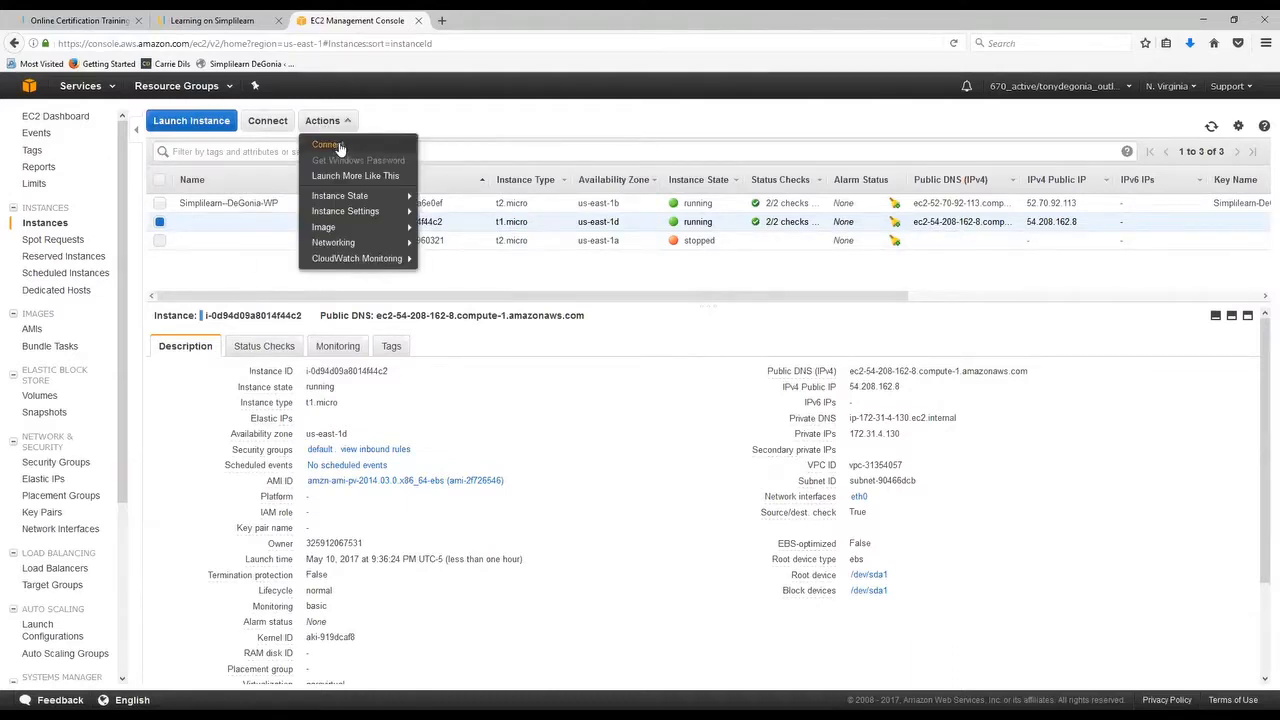
pyautogui.moveTo(368, 196)
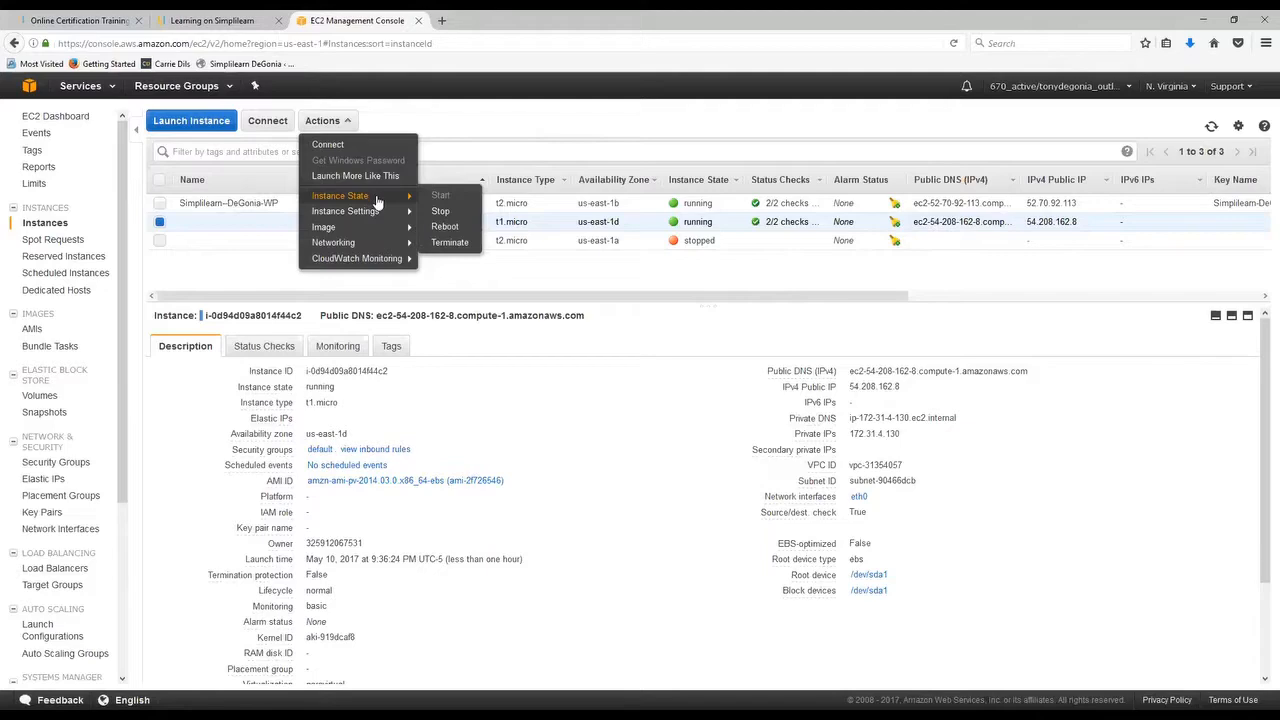
pyautogui.click(440, 214)
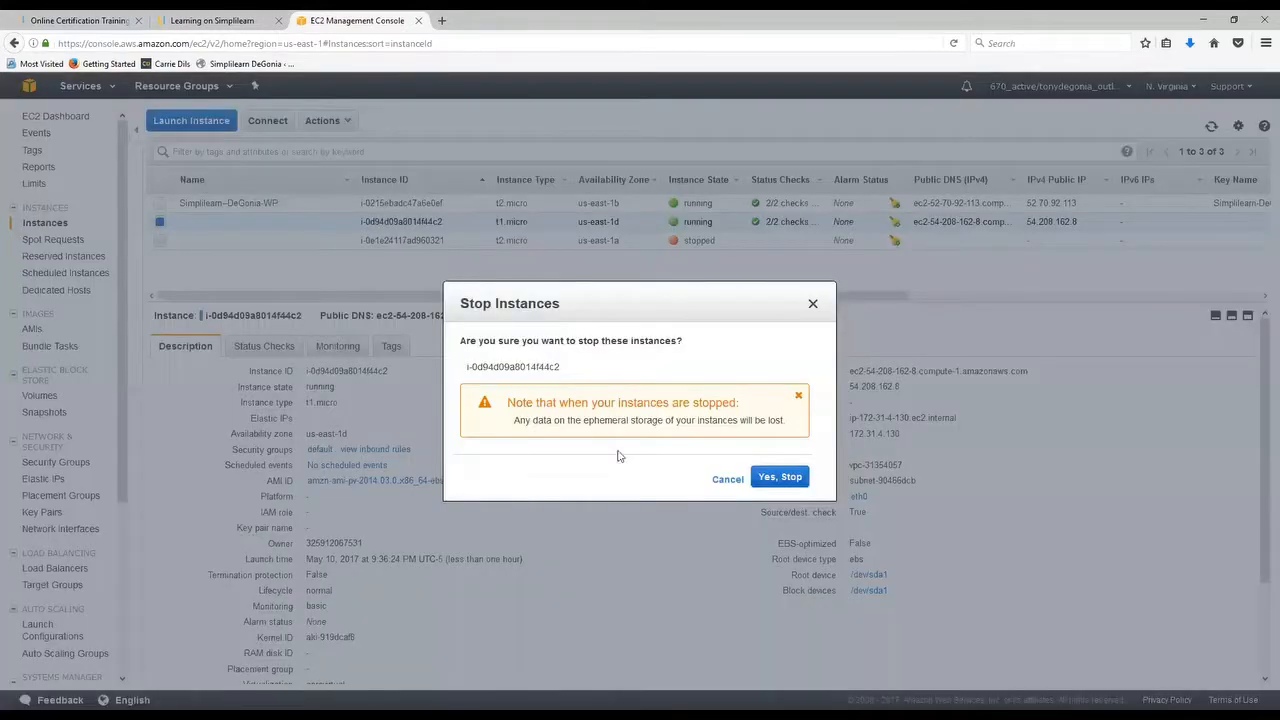
pyautogui.click(762, 478)
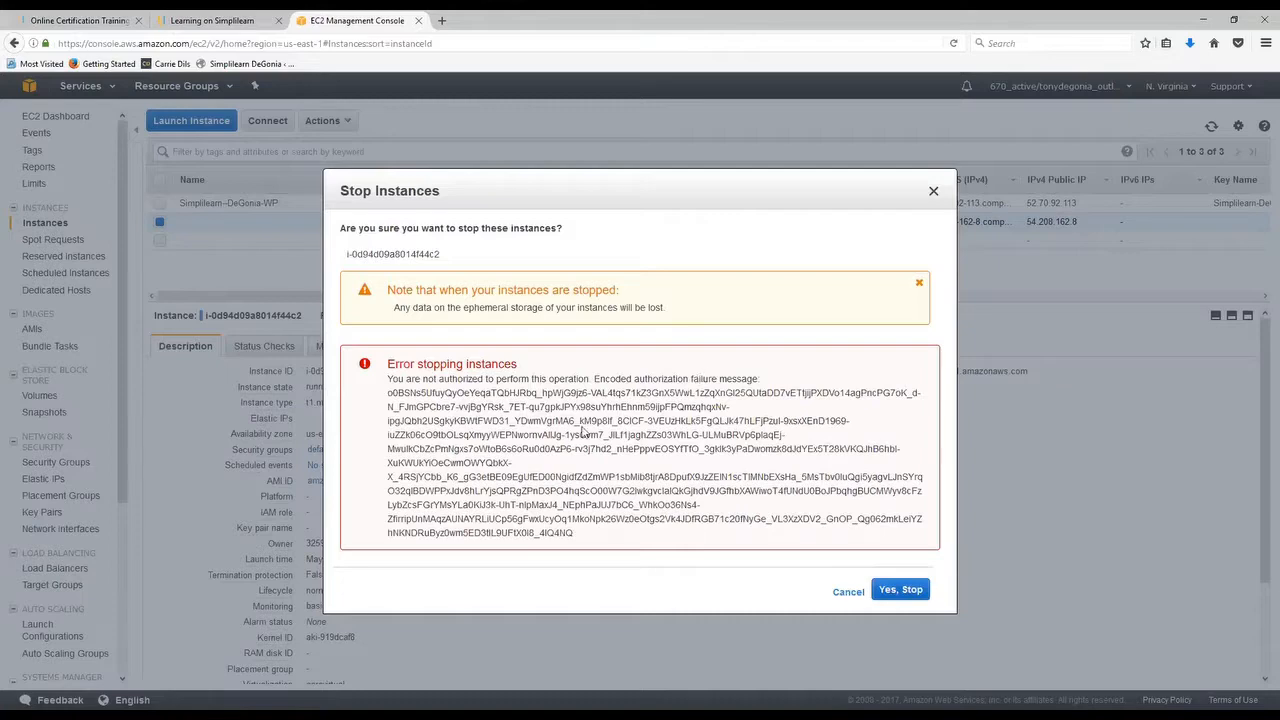
pyautogui.click(888, 592)
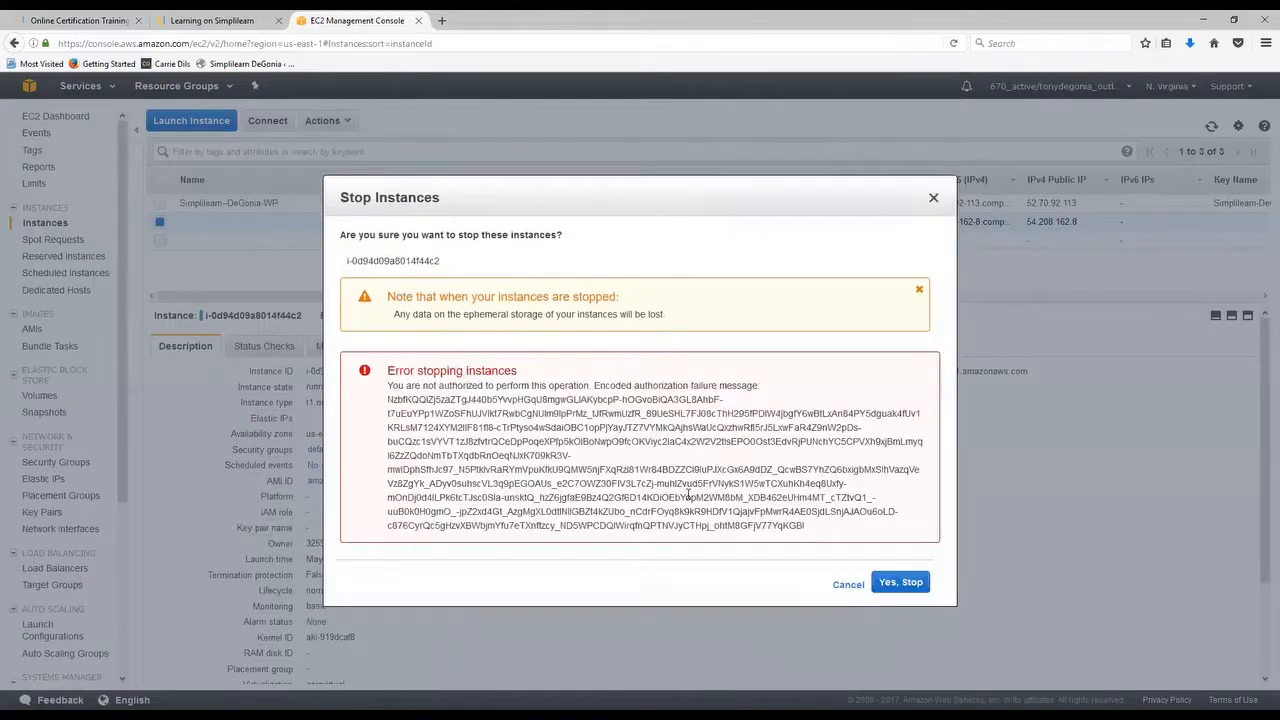
pyautogui.click(880, 590)
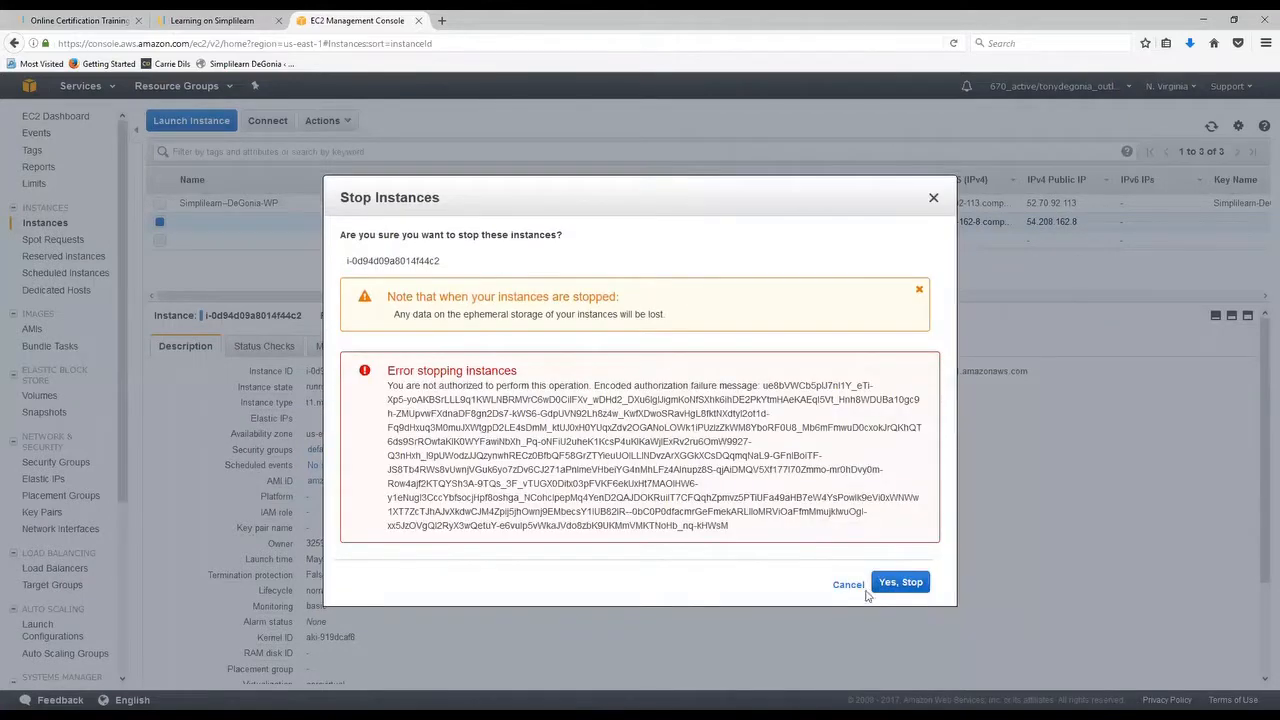
pyautogui.click(847, 585)
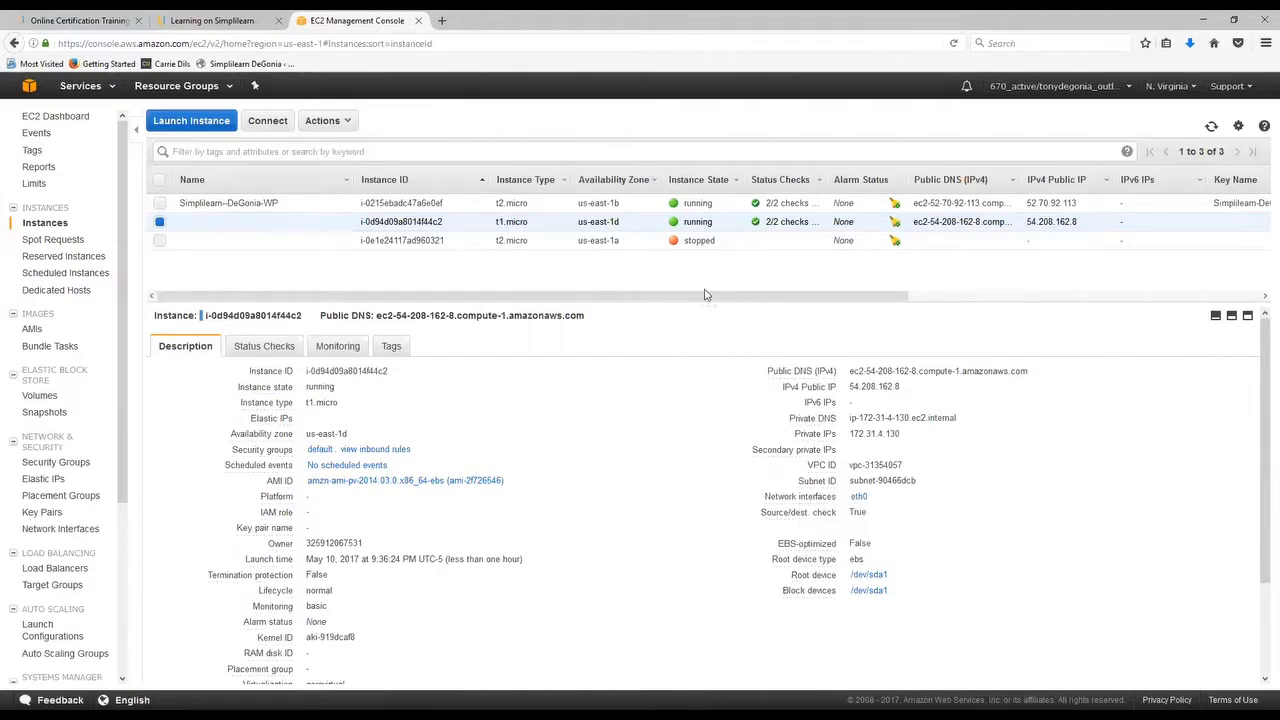
# Scroll the instance table sideways.
pyautogui.moveTo(687, 303); pyautogui.dragTo(502, 293)
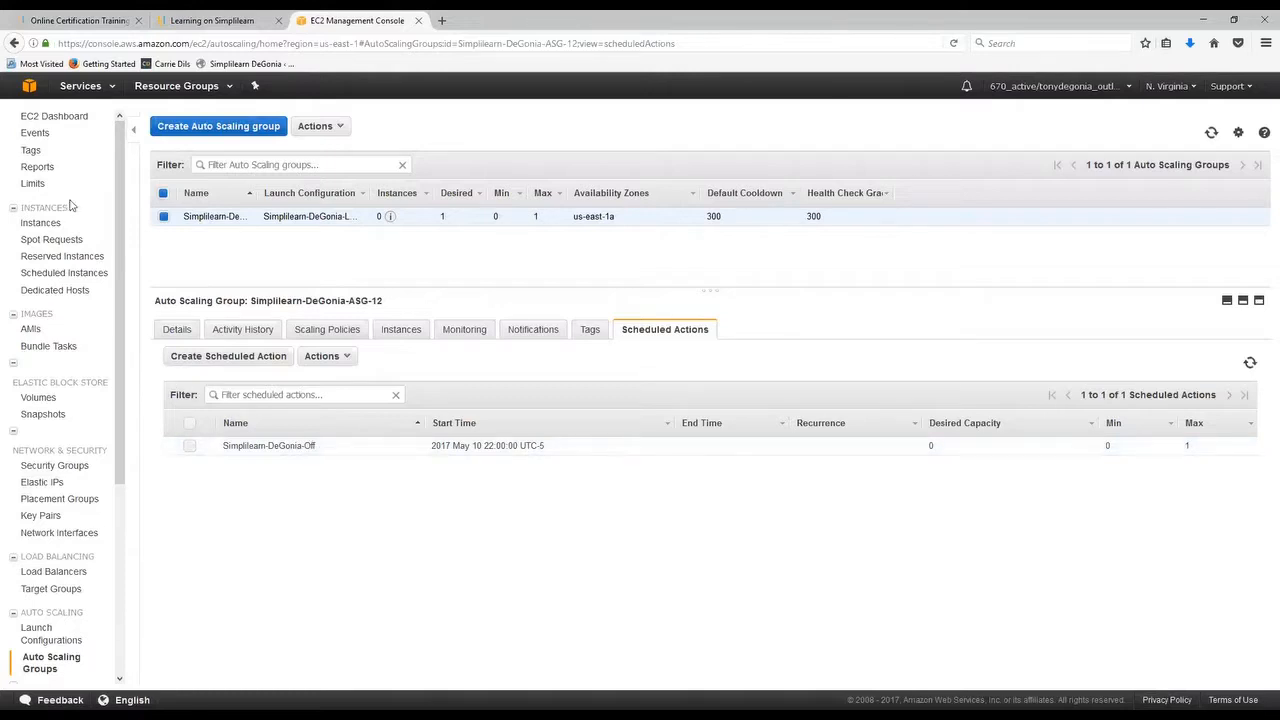
# Refresh the running instances list and select the new t2.micro in us-east-1a.
pyautogui.click(82, 120)
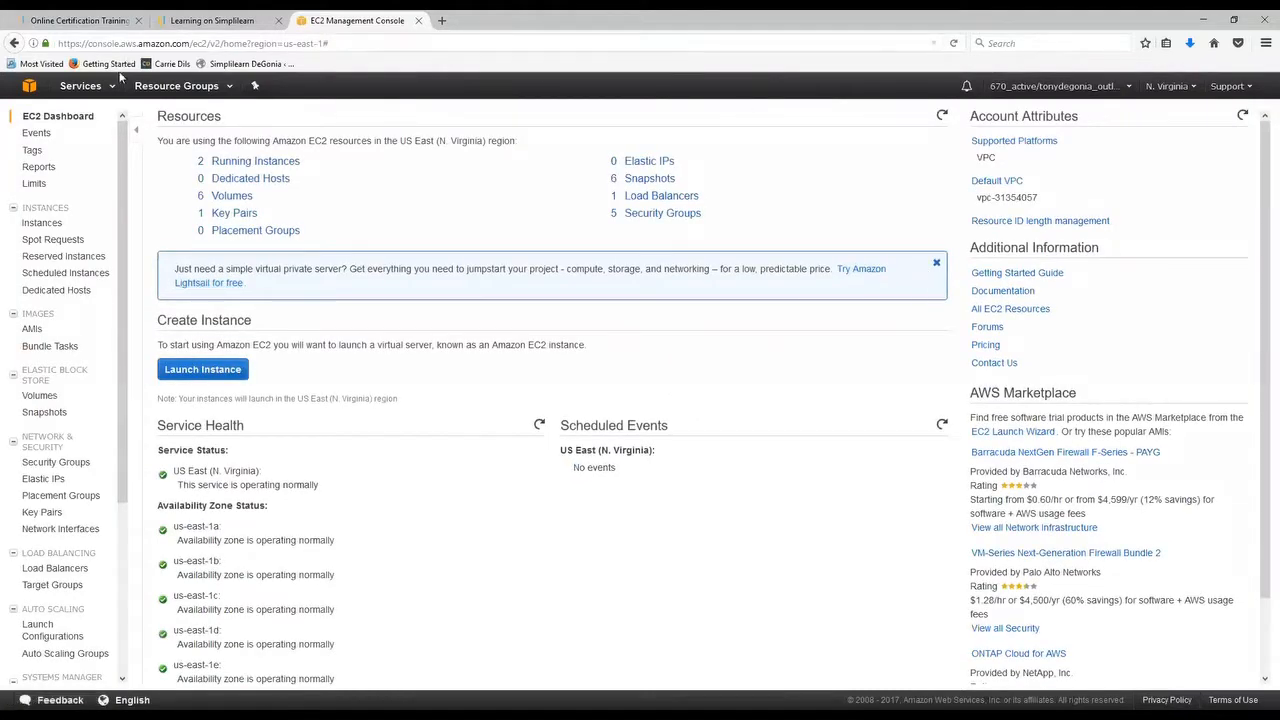
pyautogui.click(293, 170)
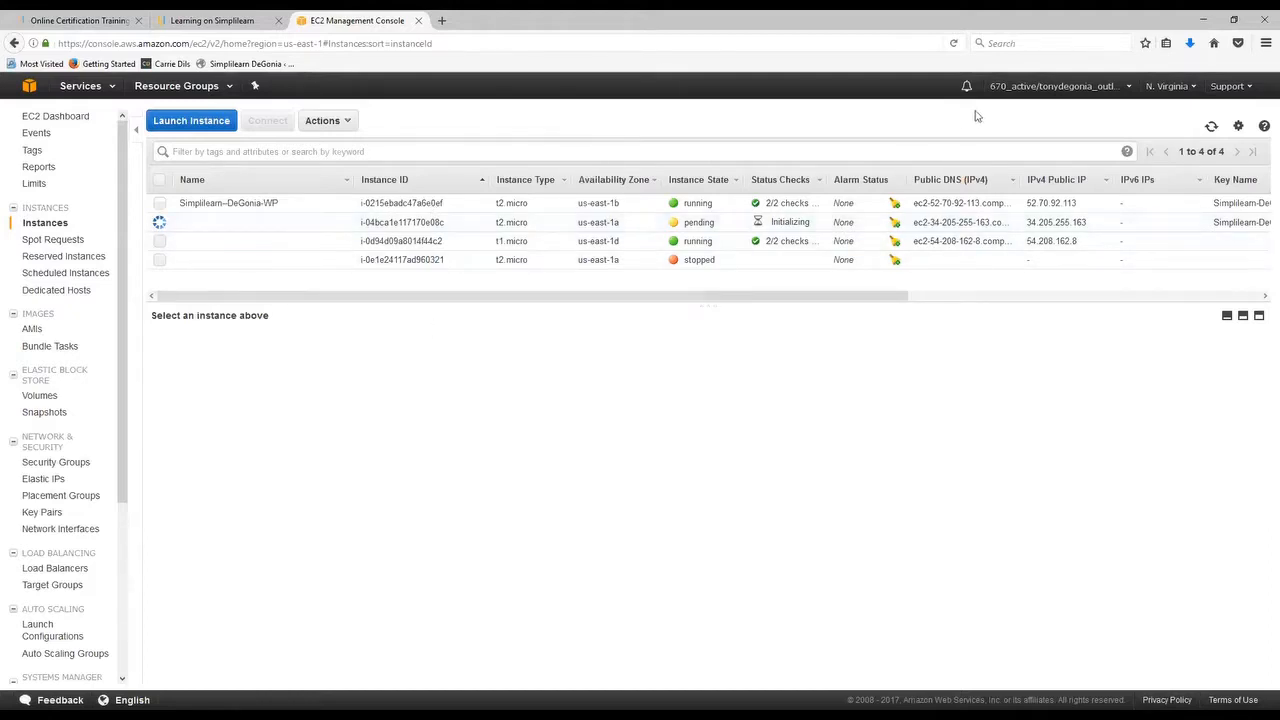
pyautogui.click(1212, 127)
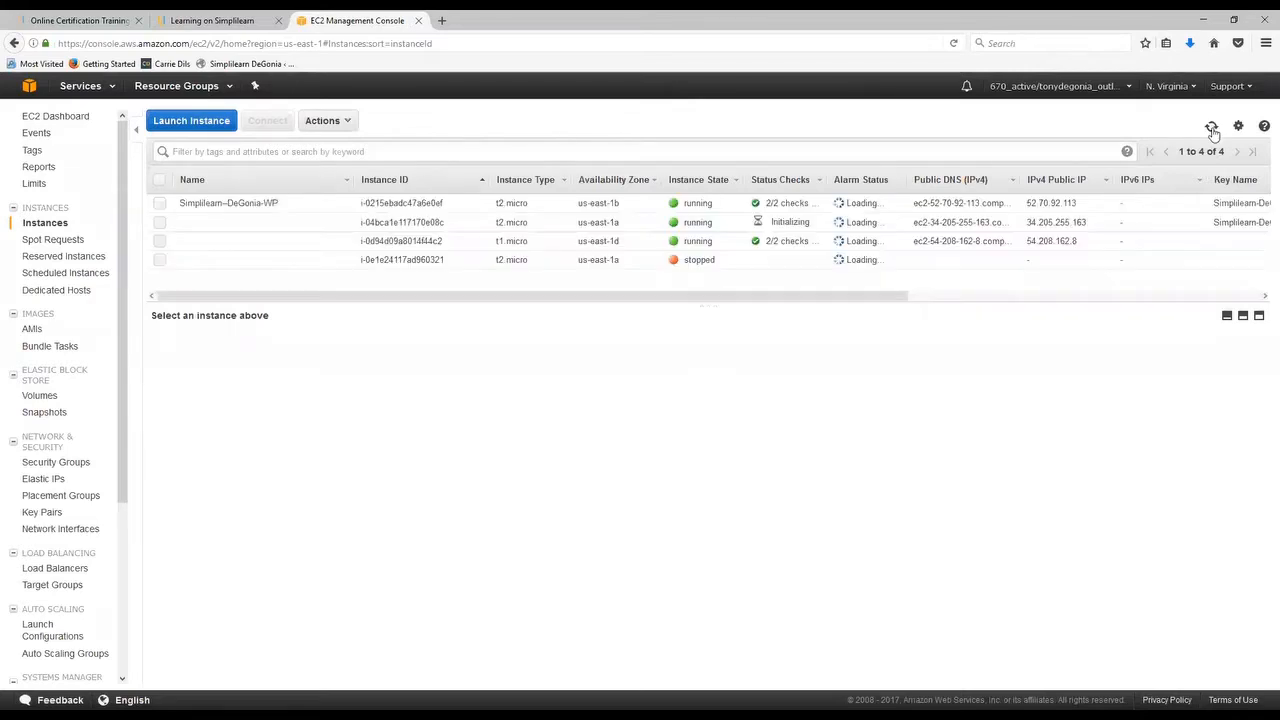
pyautogui.click(159, 223)
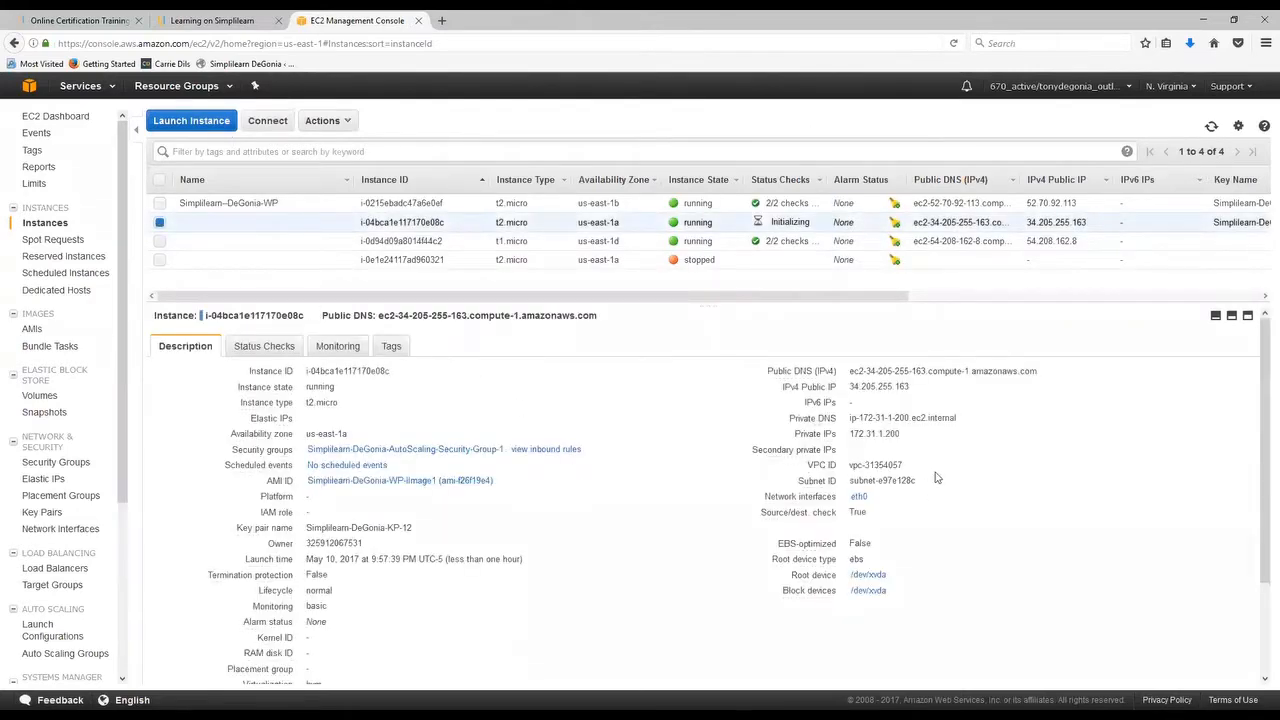
# Open the new instance's public DNS address in a new browser tab.
pyautogui.moveTo(1044, 371); pyautogui.dragTo(849, 374)
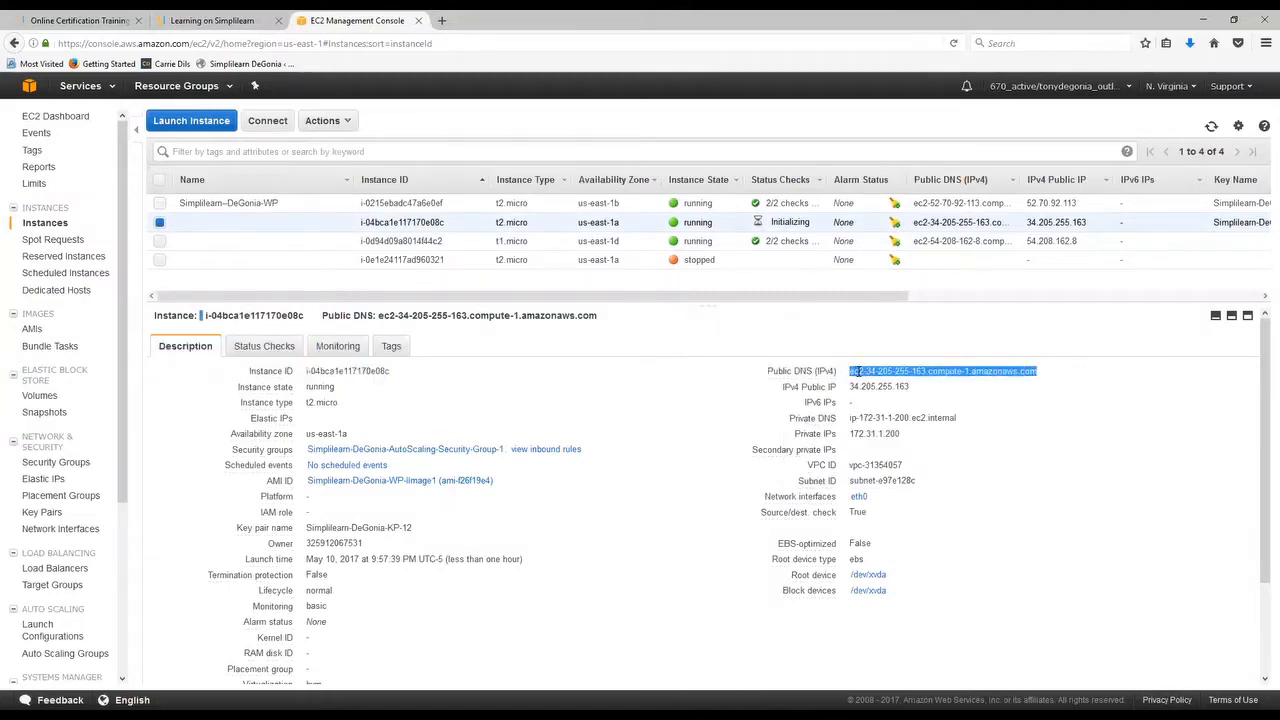
pyautogui.rightClick(875, 374)
pyautogui.click(913, 398)
# Load the new instance's /wordpress address in the new tab.
pyautogui.click(463, 27)
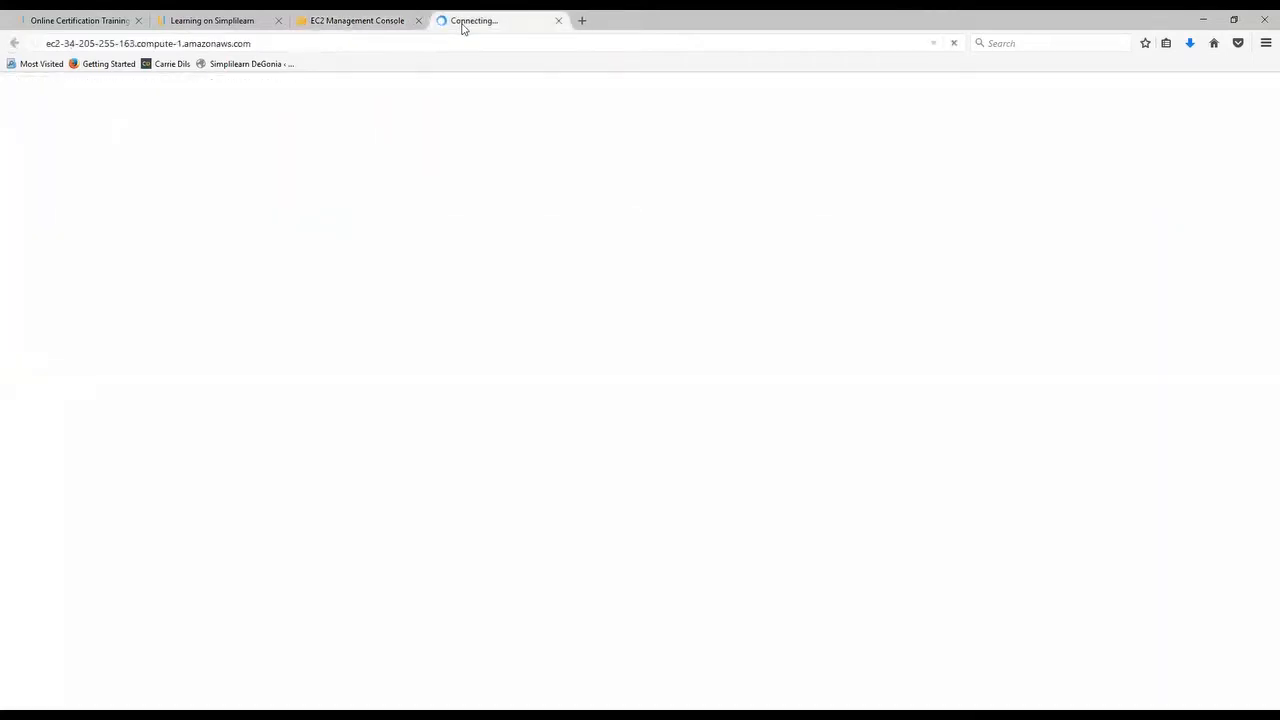
pyautogui.click(330, 43)
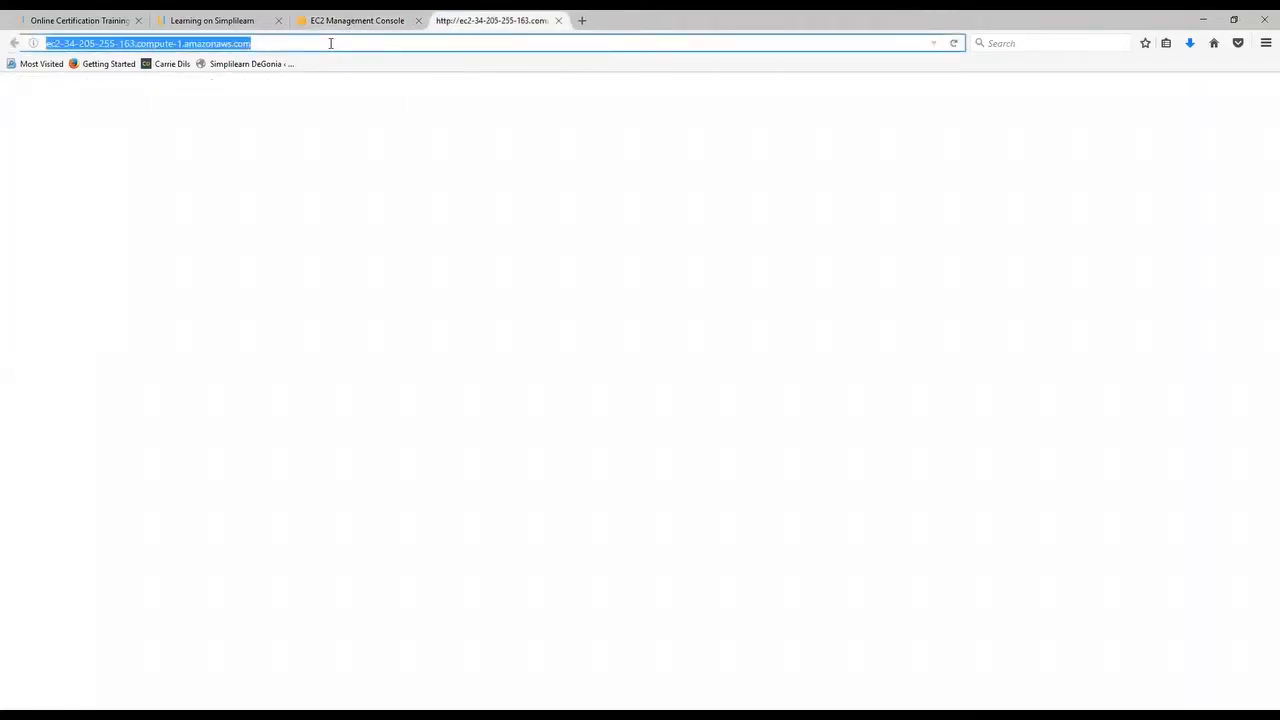
pyautogui.click(330, 43)
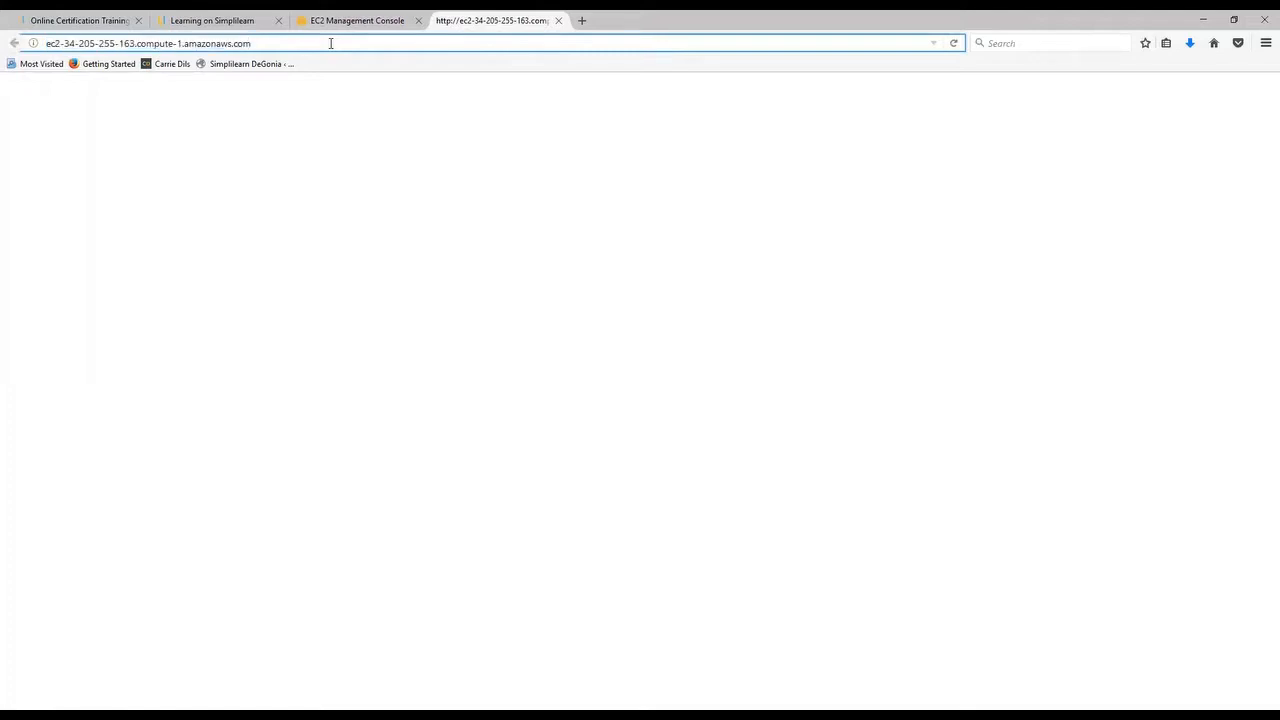
pyautogui.write('/worpress')
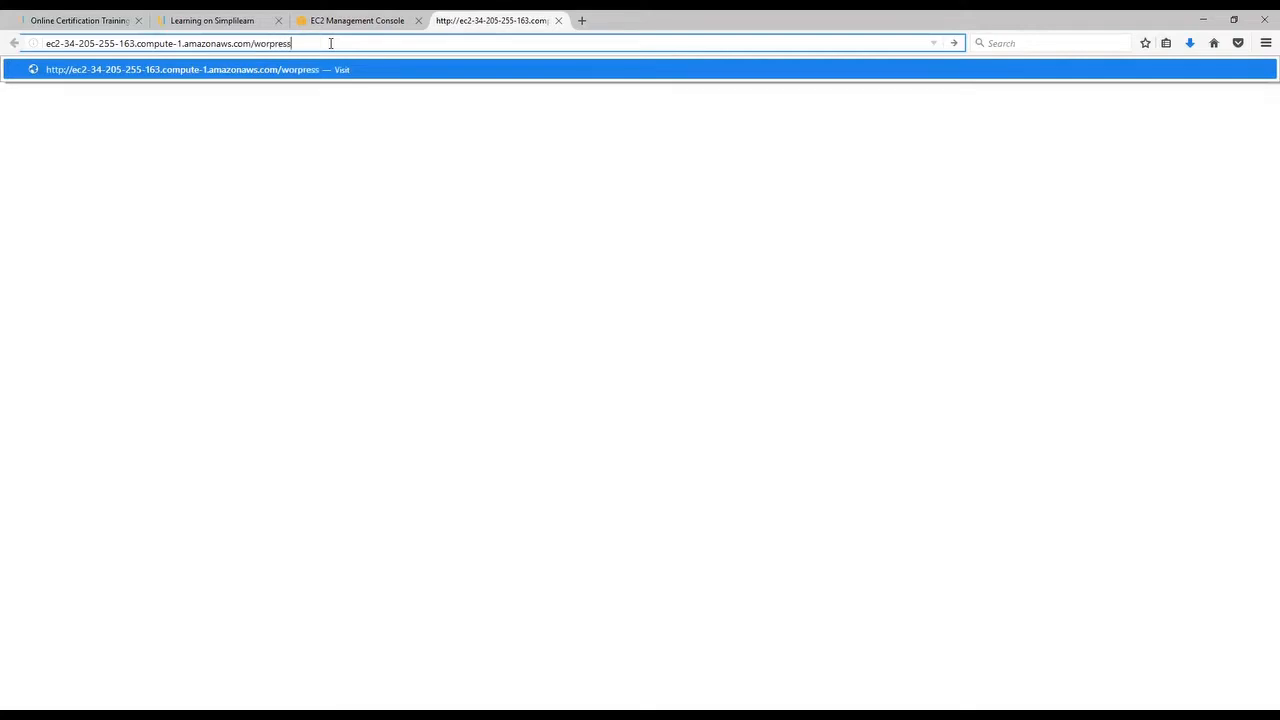
pyautogui.press('BackSpace')
pyautogui.press('BackSpace')
pyautogui.press('BackSpace')
pyautogui.press('BackSpace')
pyautogui.press('BackSpace')
pyautogui.press('BackSpace')
pyautogui.write('rdpress')
pyautogui.press('Return')
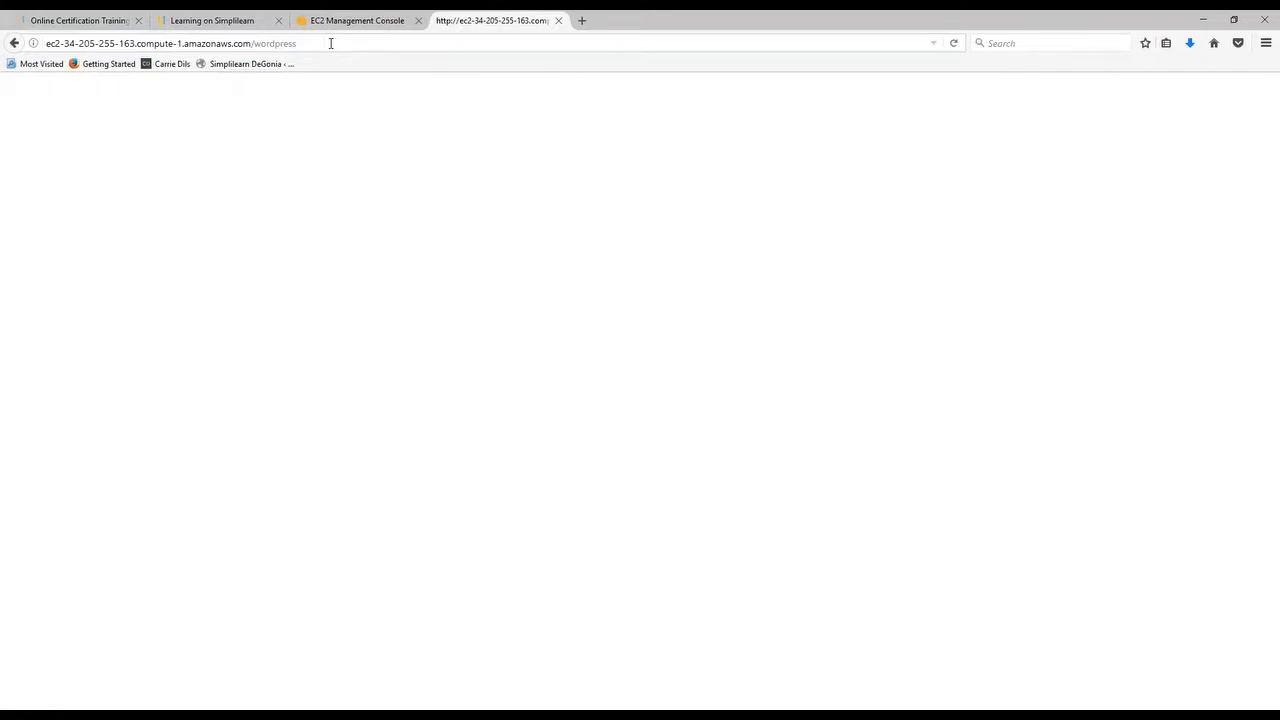
# Resubmit the /wordpress address, then return to the EC2 console tab.
pyautogui.click(330, 43)
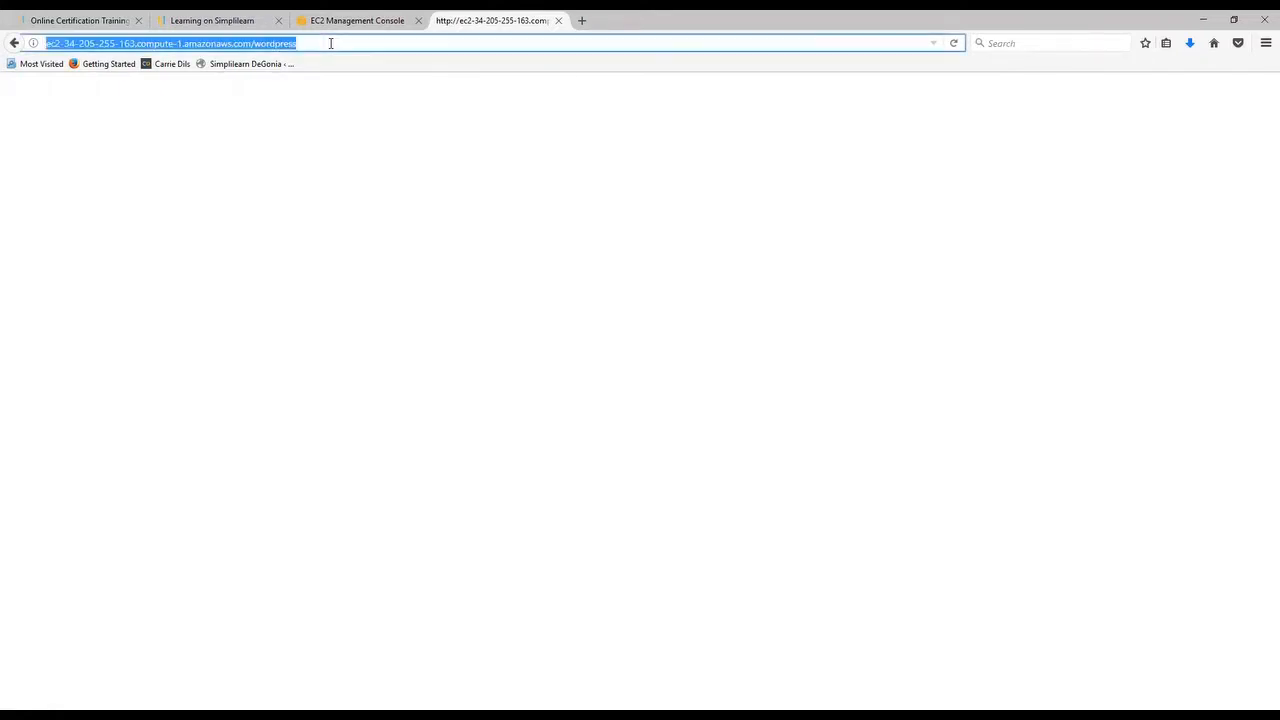
pyautogui.press('Return')
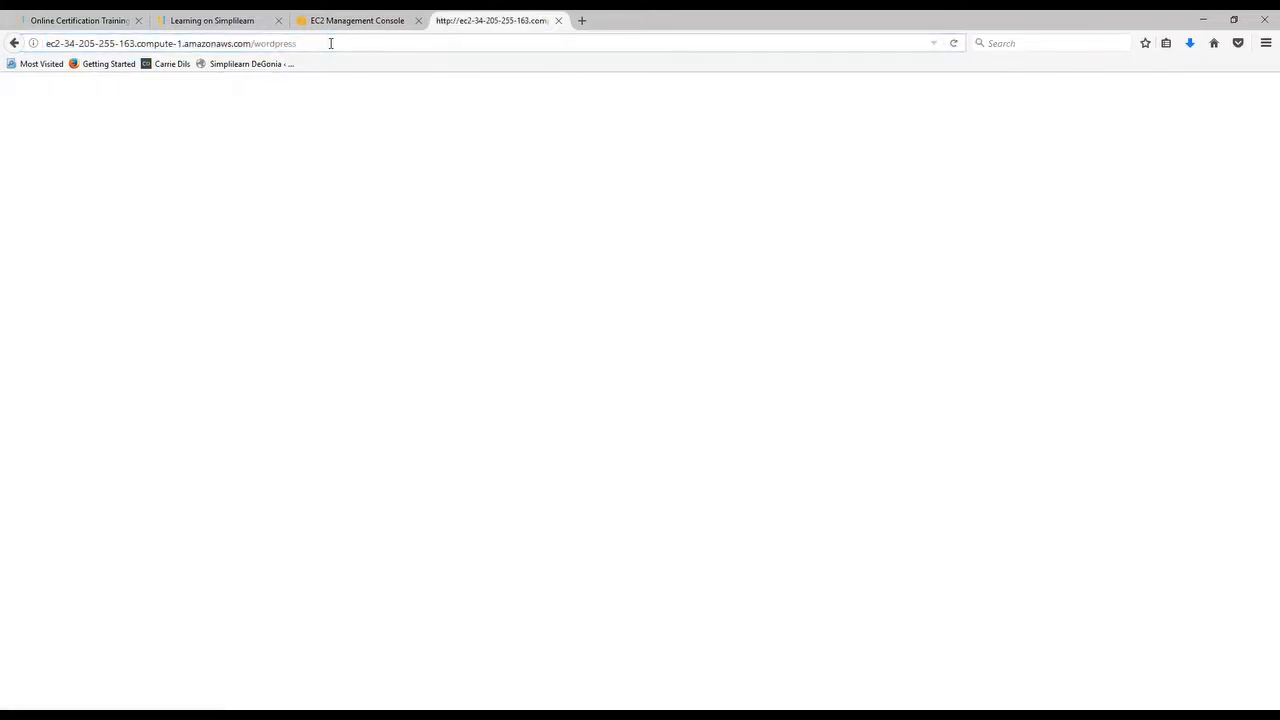
pyautogui.click(330, 43)
pyautogui.click(371, 20)
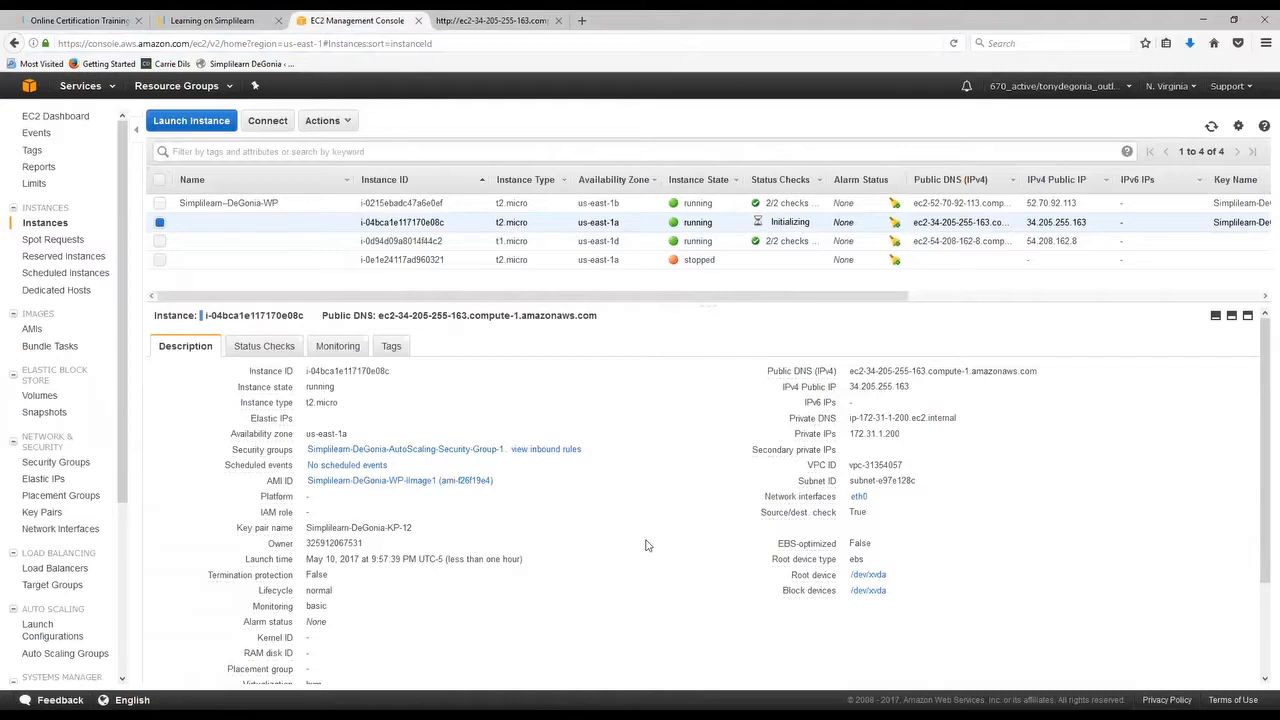
# View and refresh the new instance's status checks, which still show Initializing.
pyautogui.scroll(-5, 689, 477)
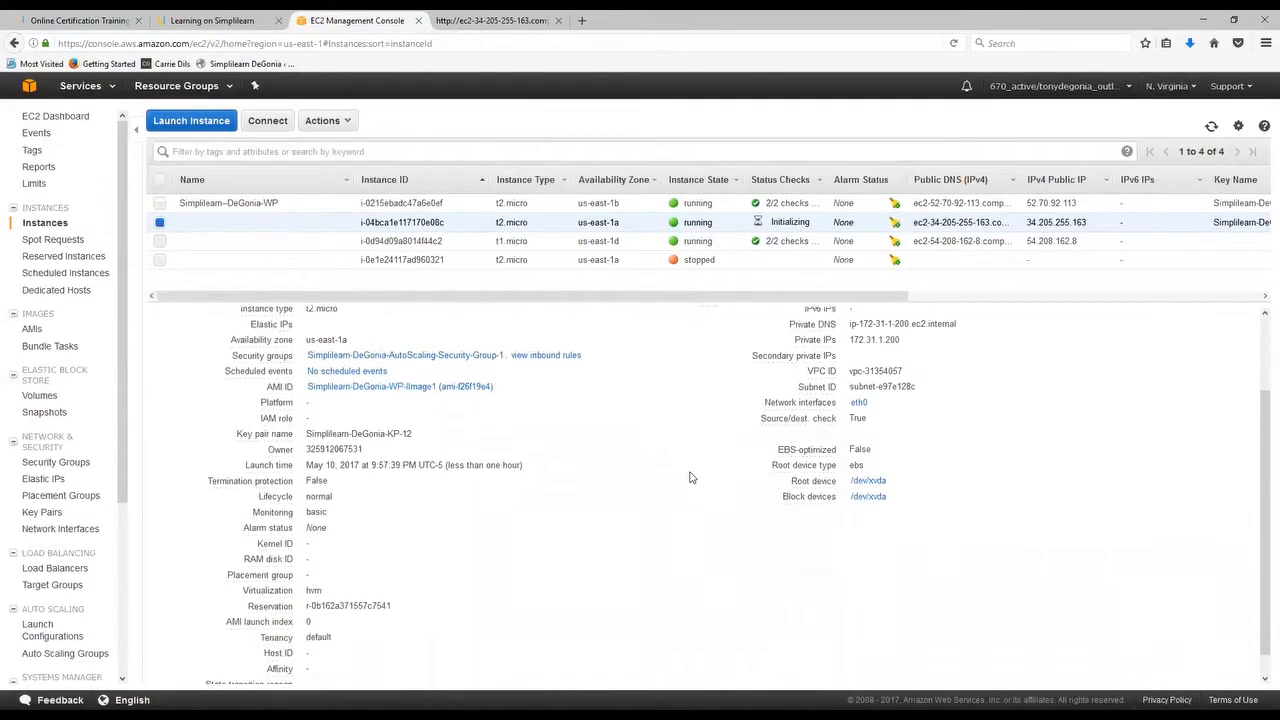
pyautogui.scroll(5, 689, 477)
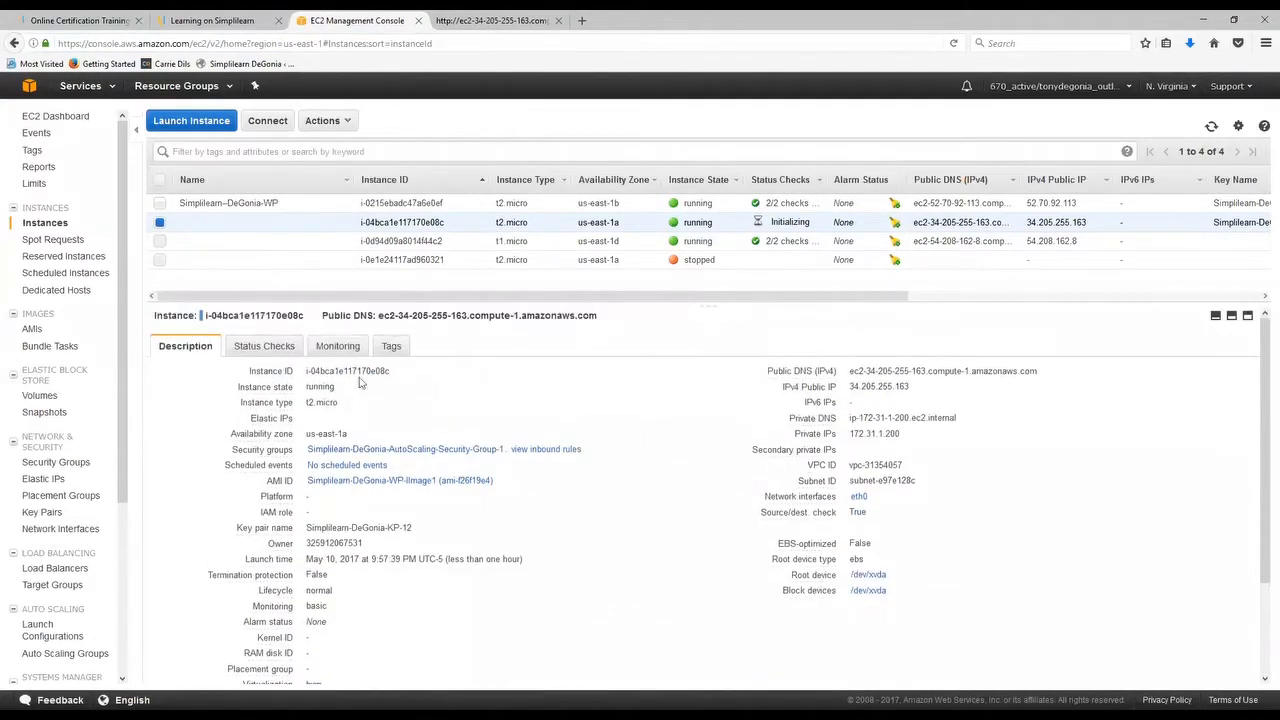
pyautogui.click(284, 348)
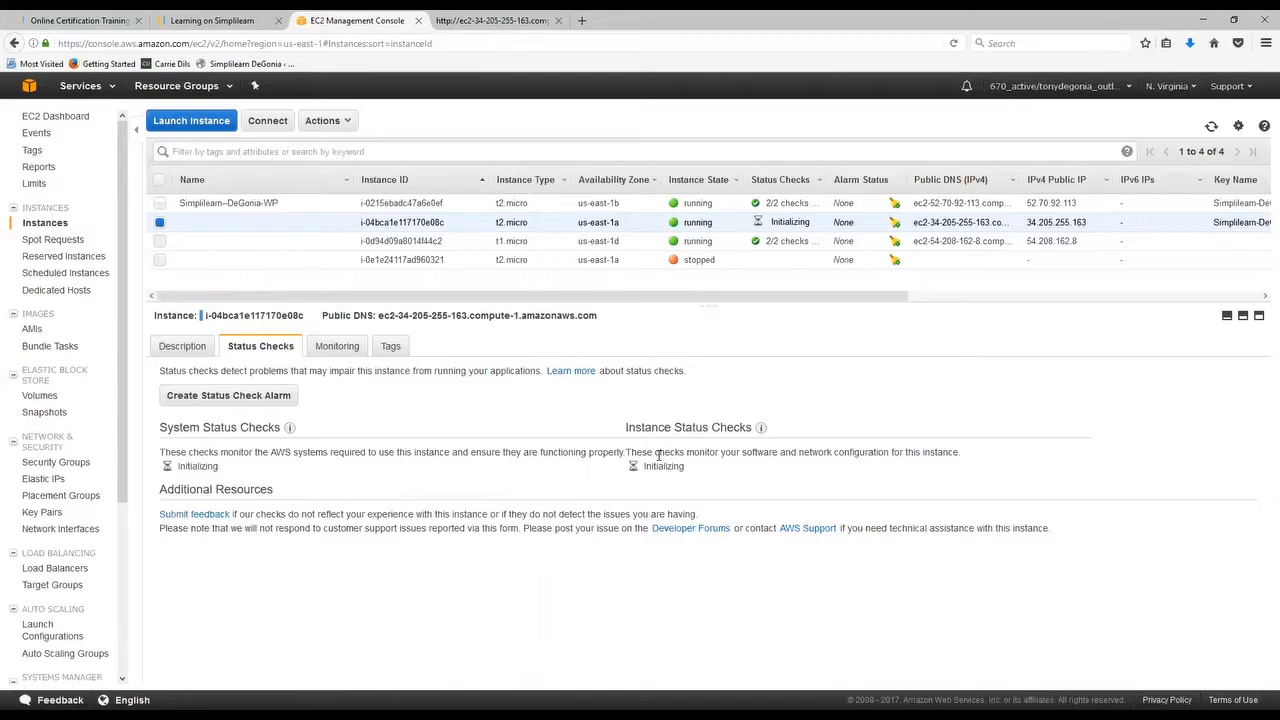
pyautogui.click(1208, 130)
pyautogui.click(487, 21)
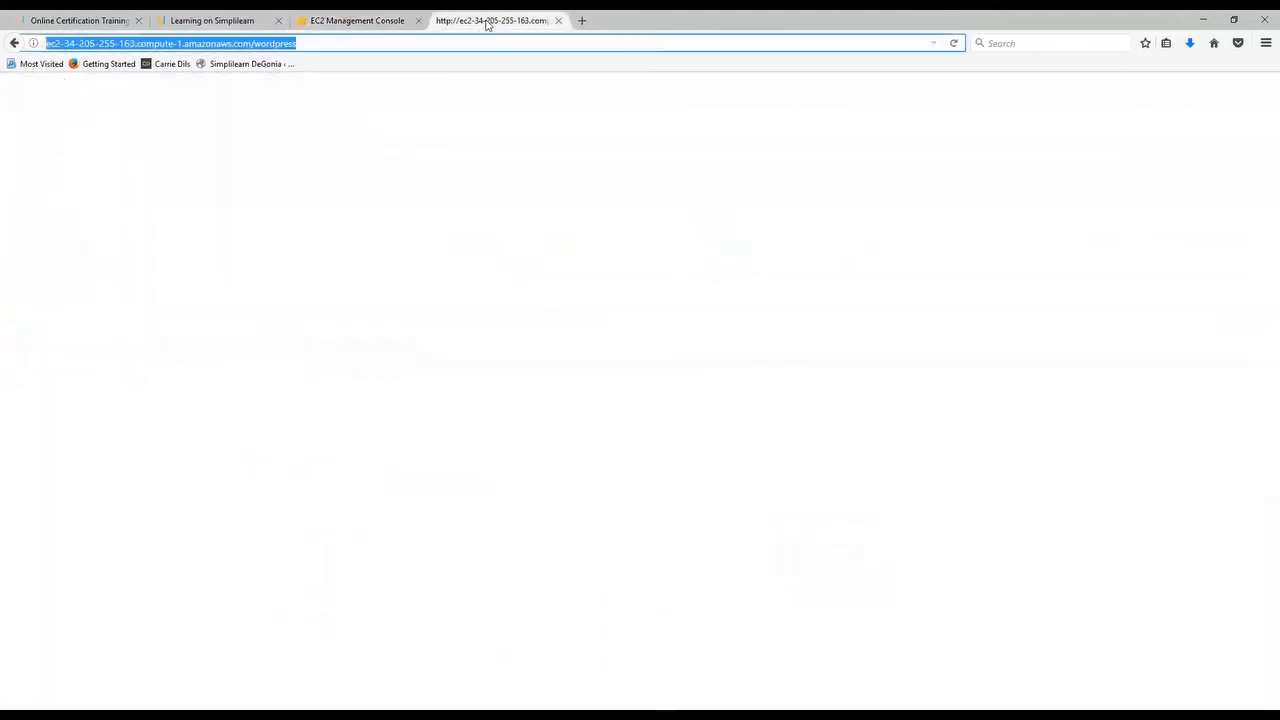
# Reload the /wordpress page until the site with its Hello world! post appears.
pyautogui.click(955, 44)
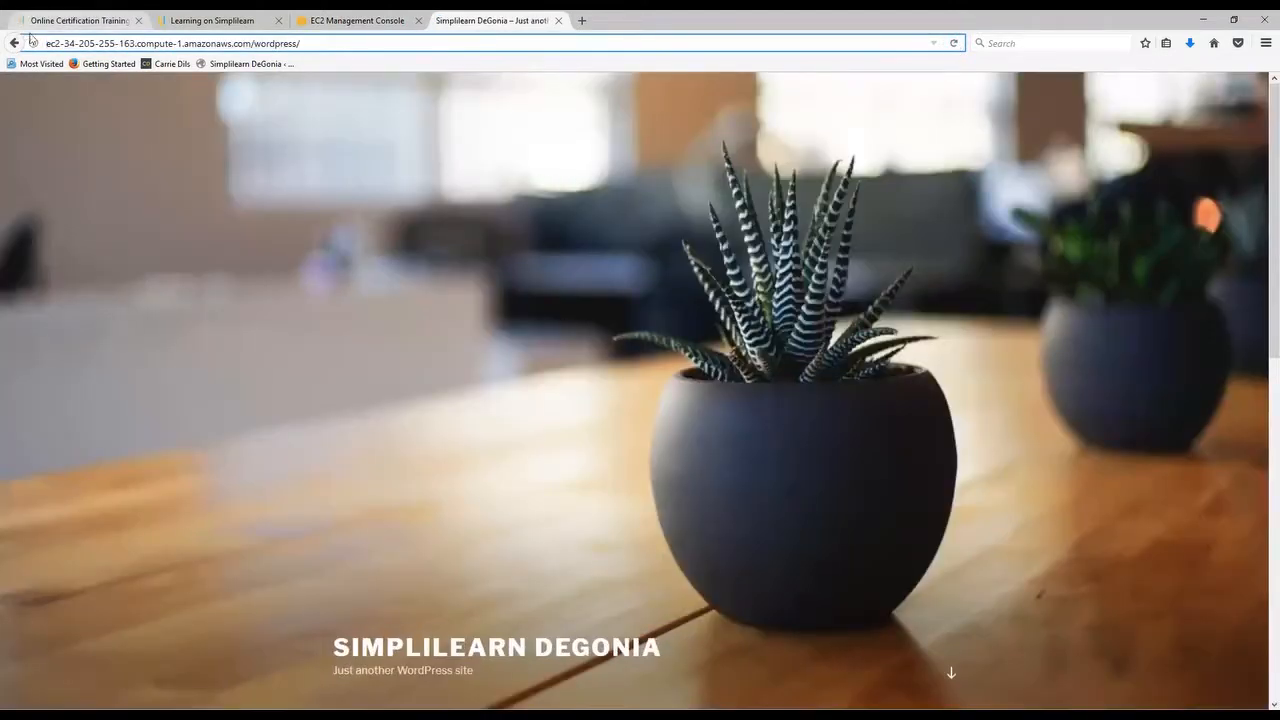
pyautogui.scroll(-10, 676, 329)
pyautogui.scroll(-2, 676, 336)
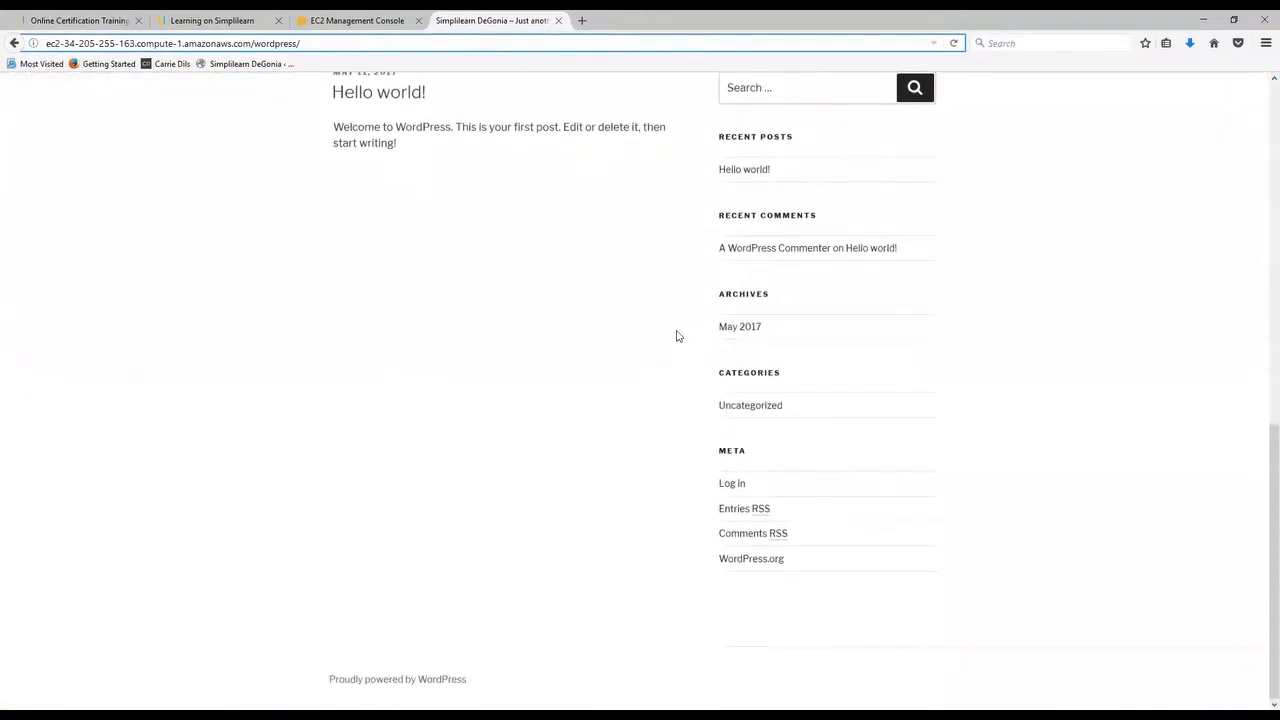
pyautogui.scroll(12, 676, 336)
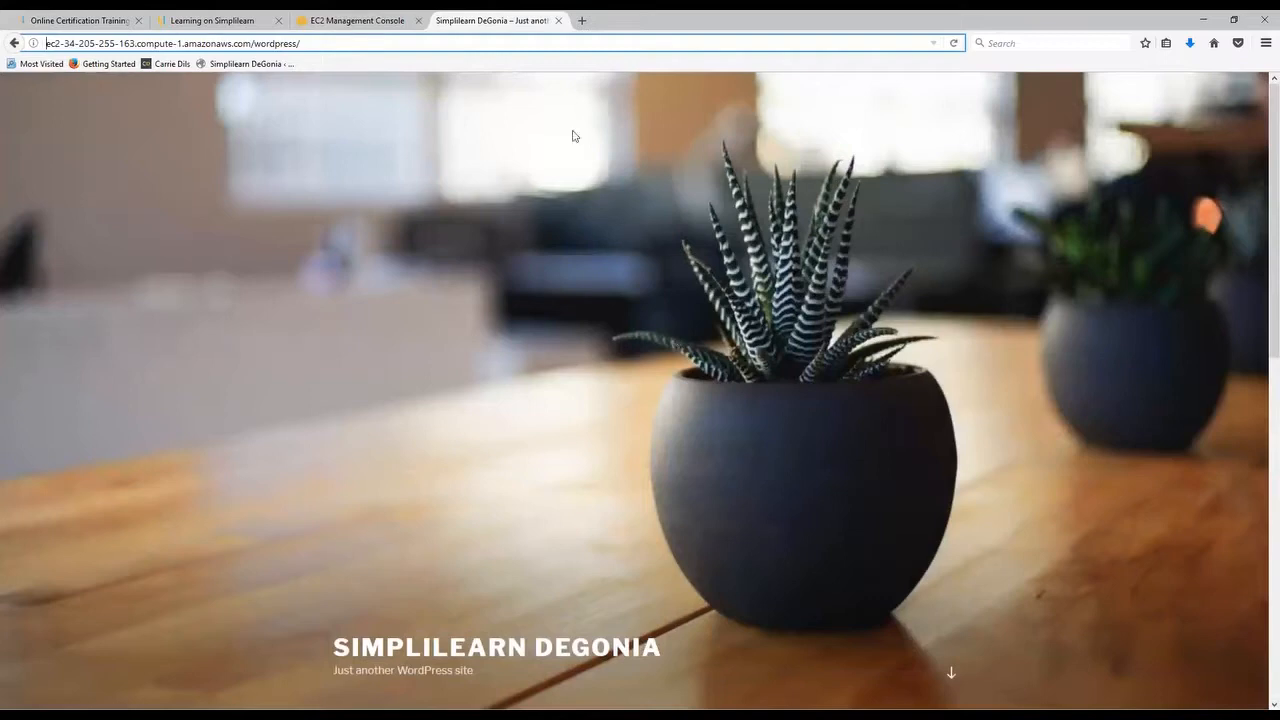
pyautogui.click(358, 22)
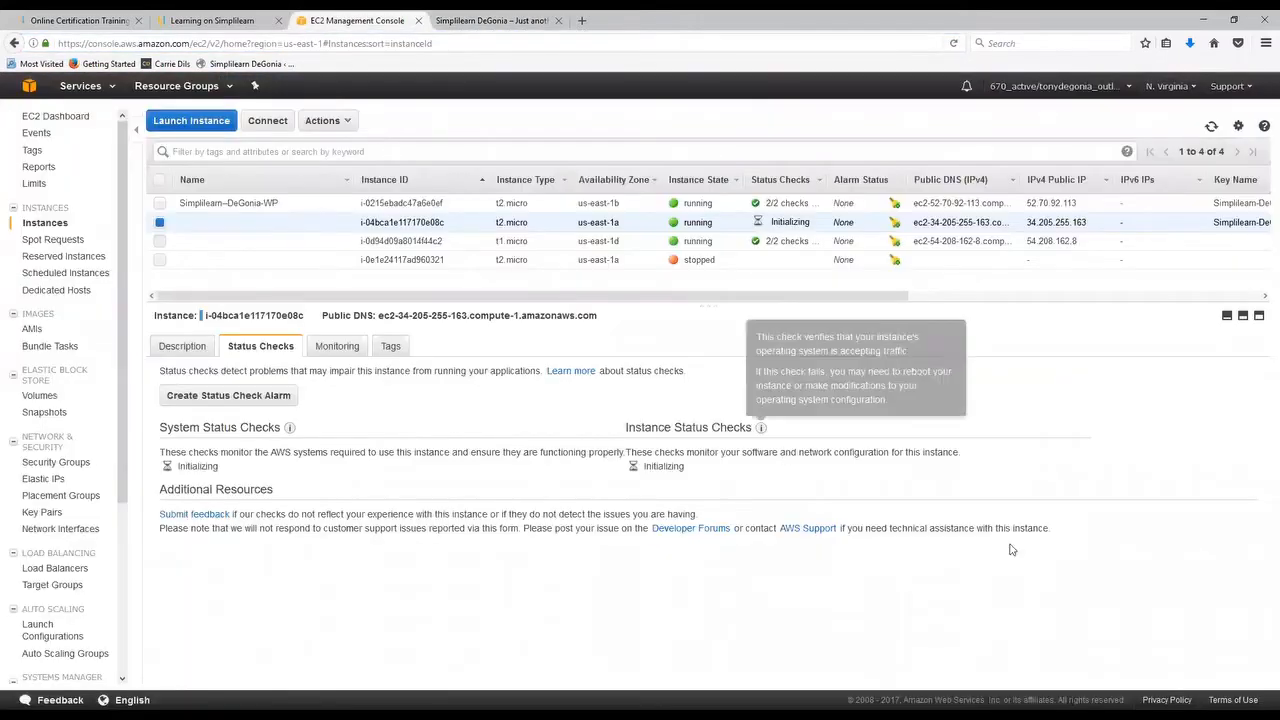
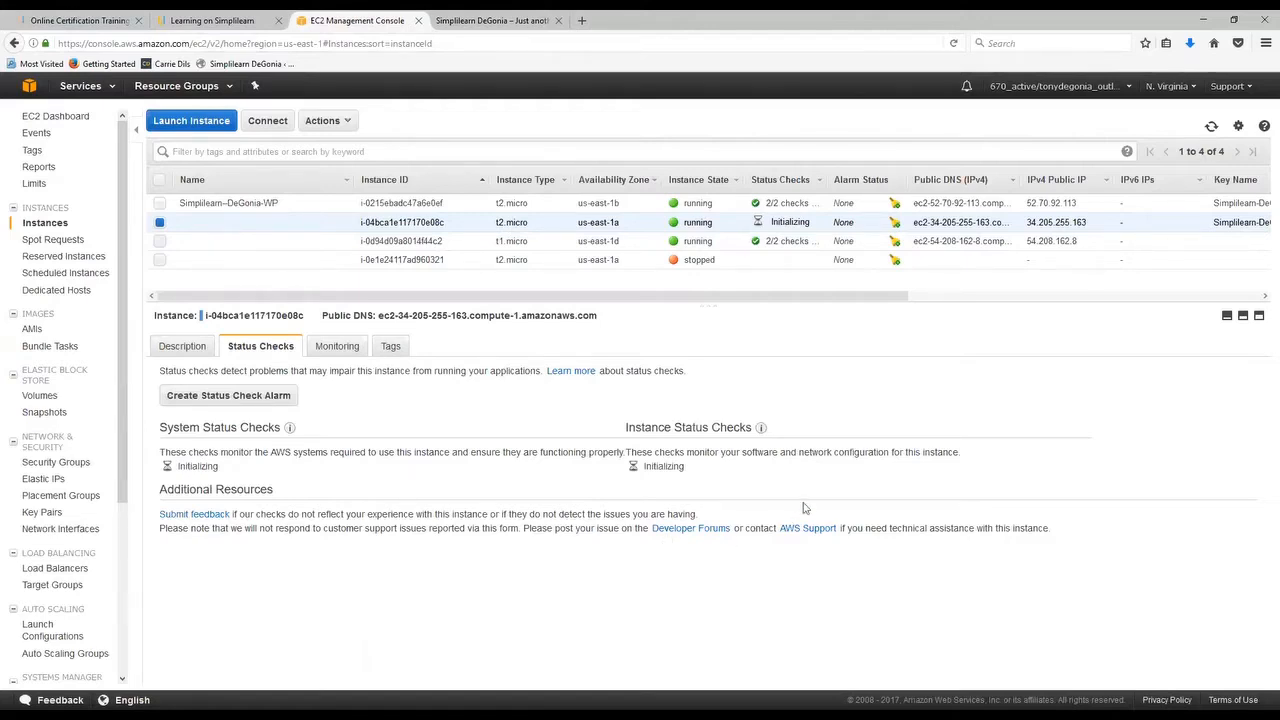
# Refresh the Instances table, load the Auto Scaling Groups page, then return to the WordPress tab.
pyautogui.click(1211, 126)
pyautogui.click(63, 655)
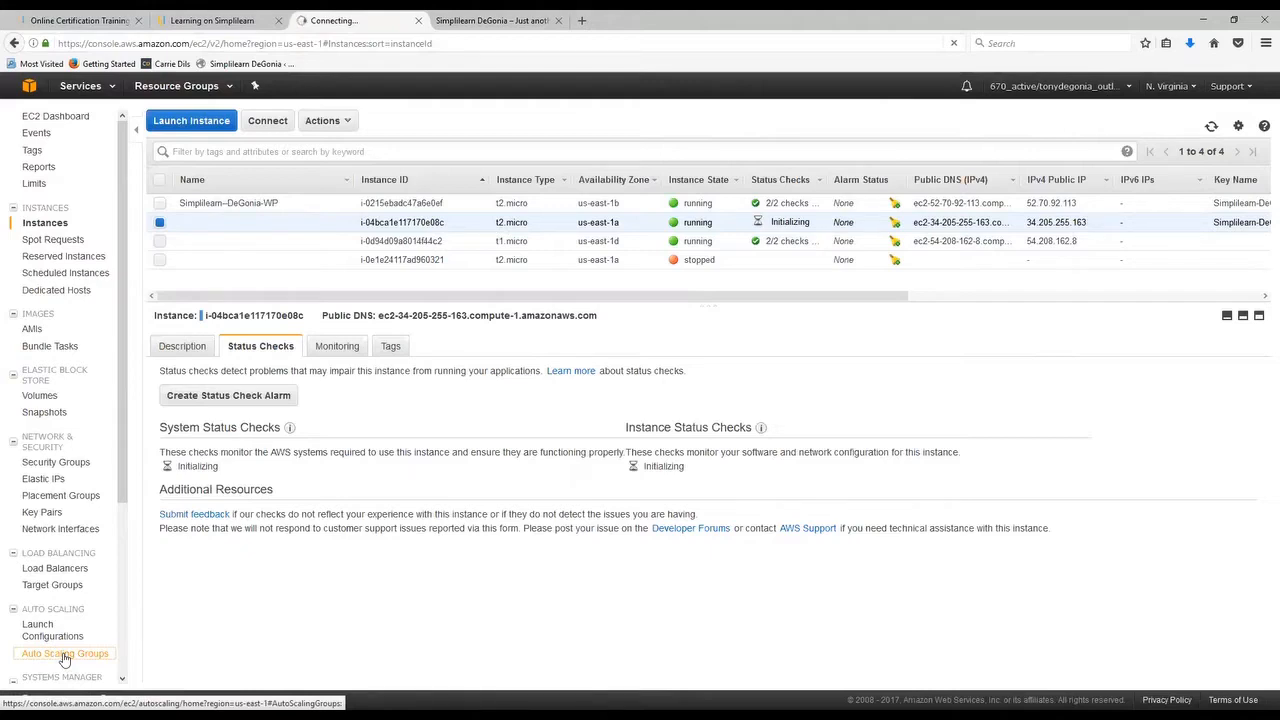
pyautogui.click(63, 655)
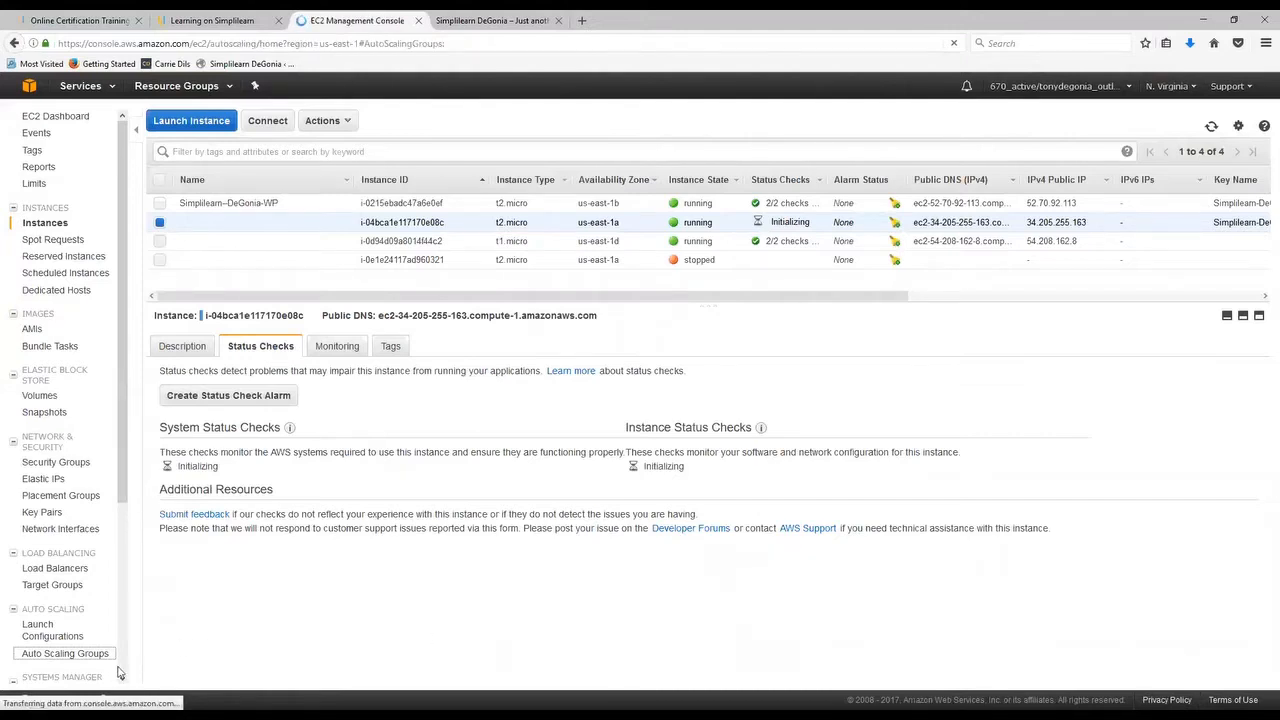
pyautogui.click(493, 20)
# Close the WordPress tab, confirm the group has no scheduled actions, and return to the EC2 Dashboard.
pyautogui.click(558, 21)
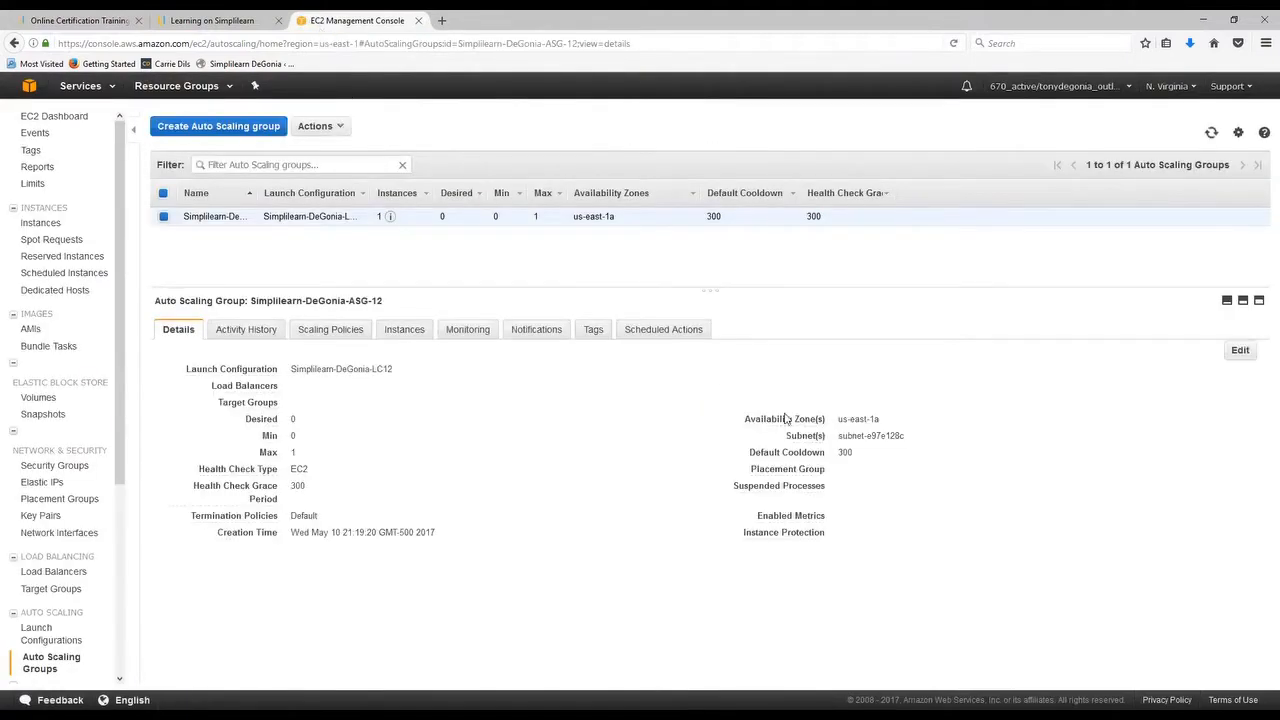
pyautogui.click(661, 333)
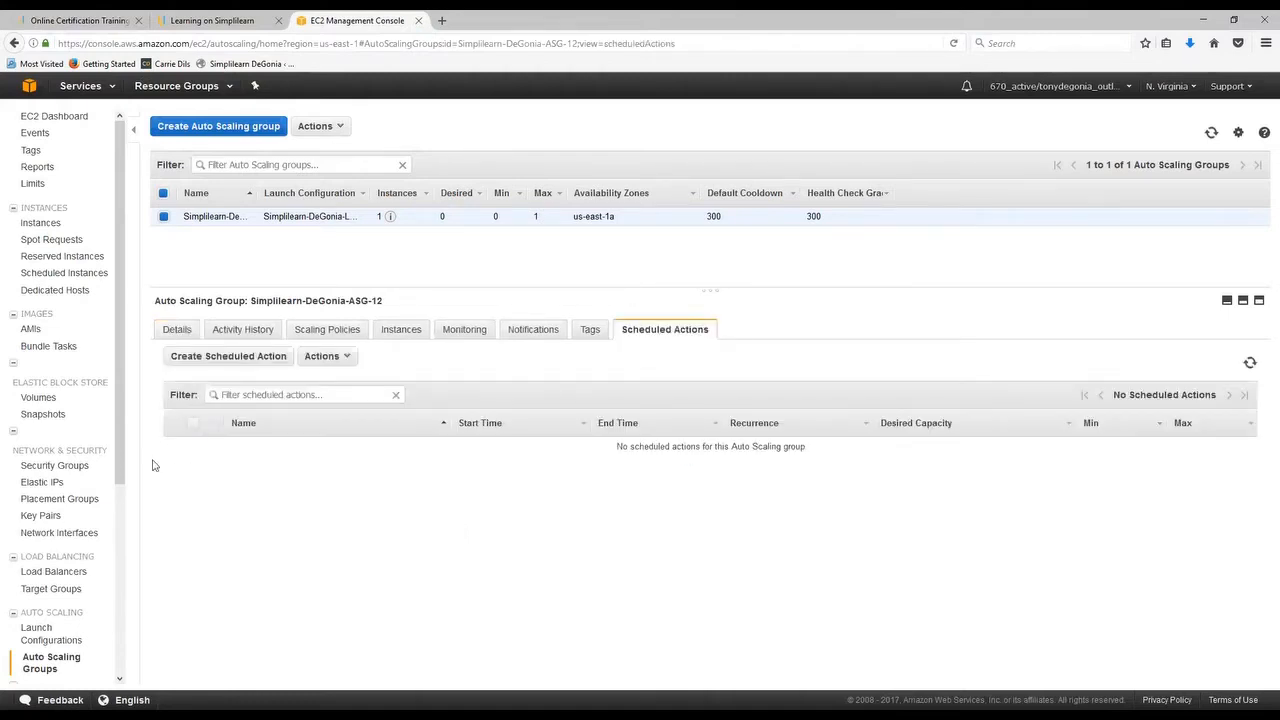
pyautogui.click(40, 117)
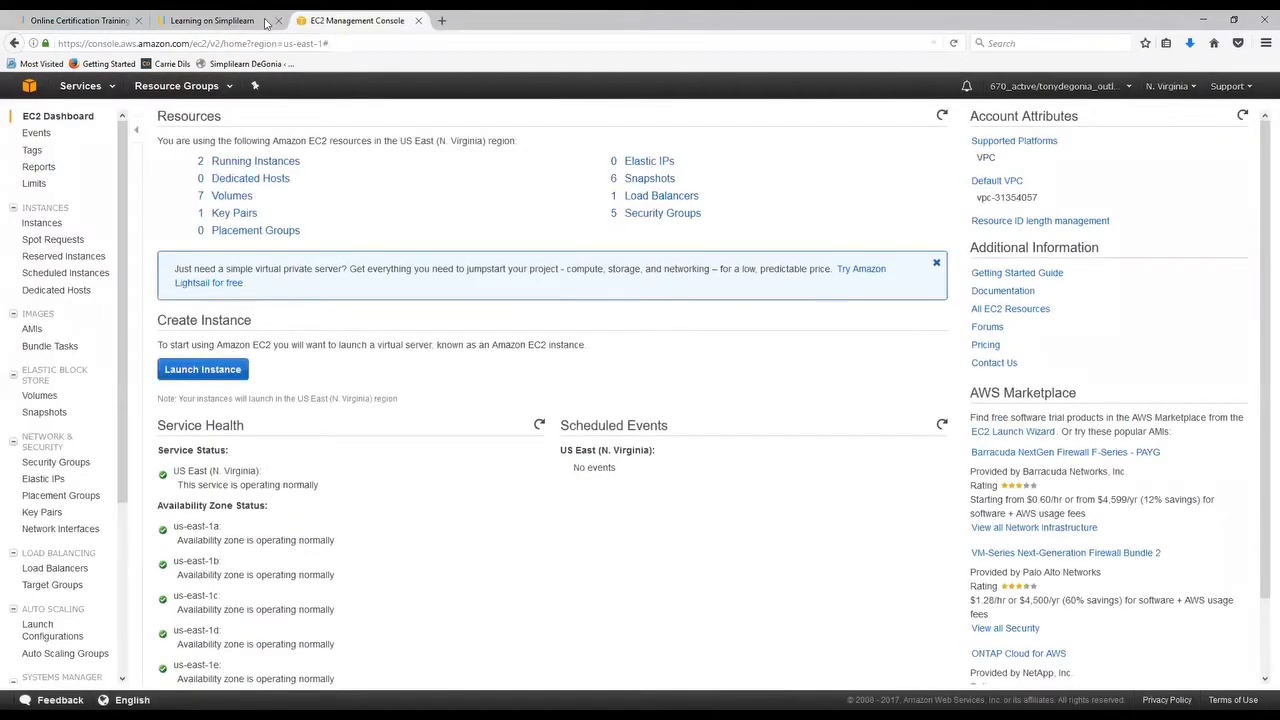
# List running instances, widen the Instance State column, and refresh until the us-east-1a instance shows shutting-down.
pyautogui.click(250, 162)
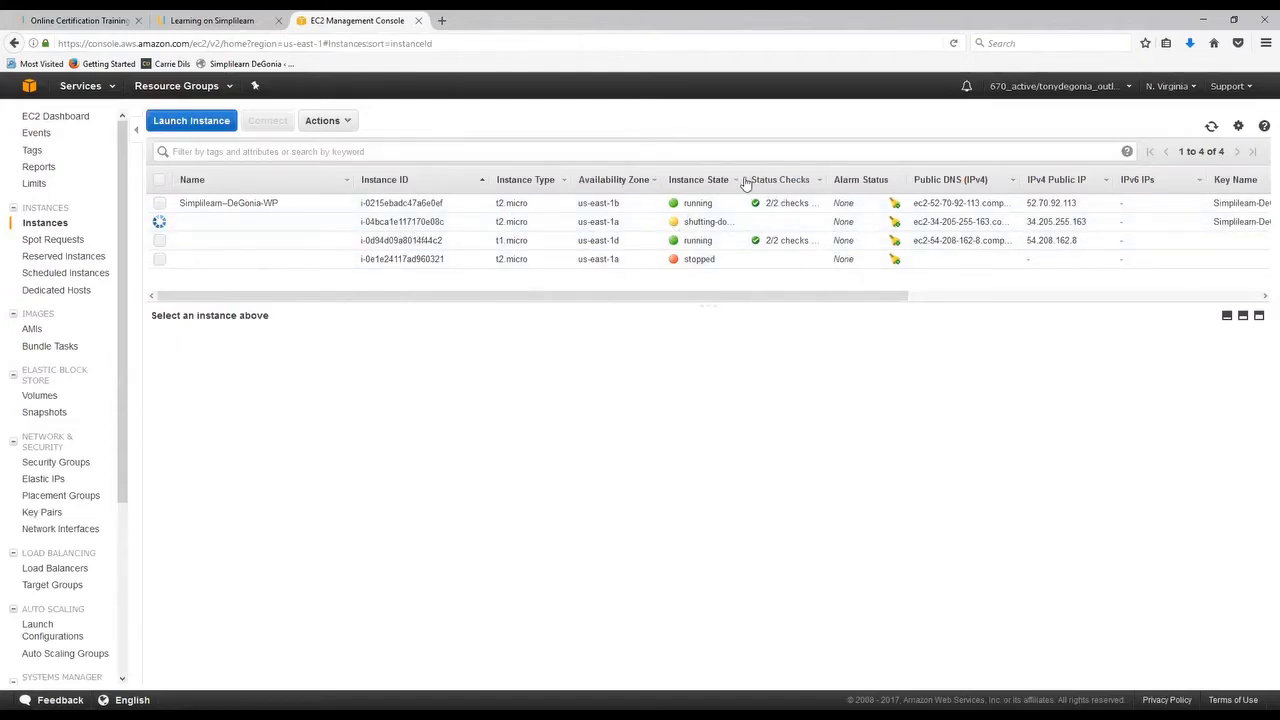
pyautogui.moveTo(741, 179); pyautogui.dragTo(804, 179)
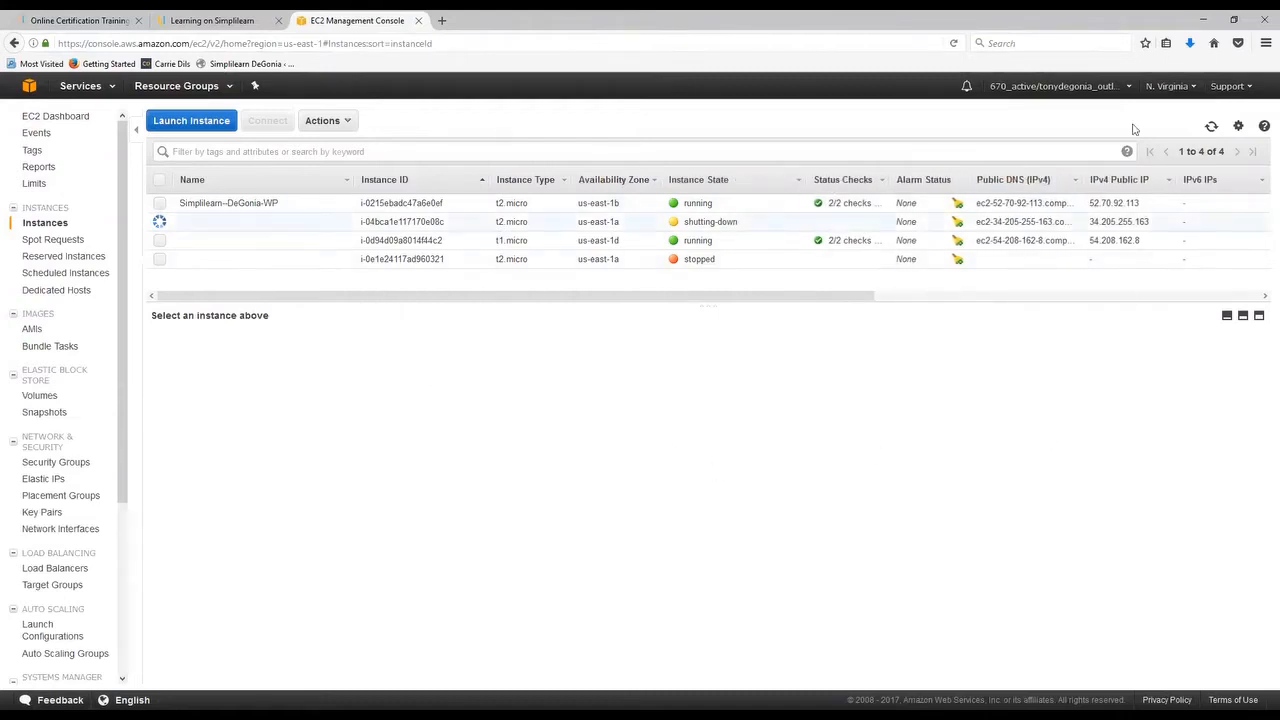
pyautogui.click(1211, 127)
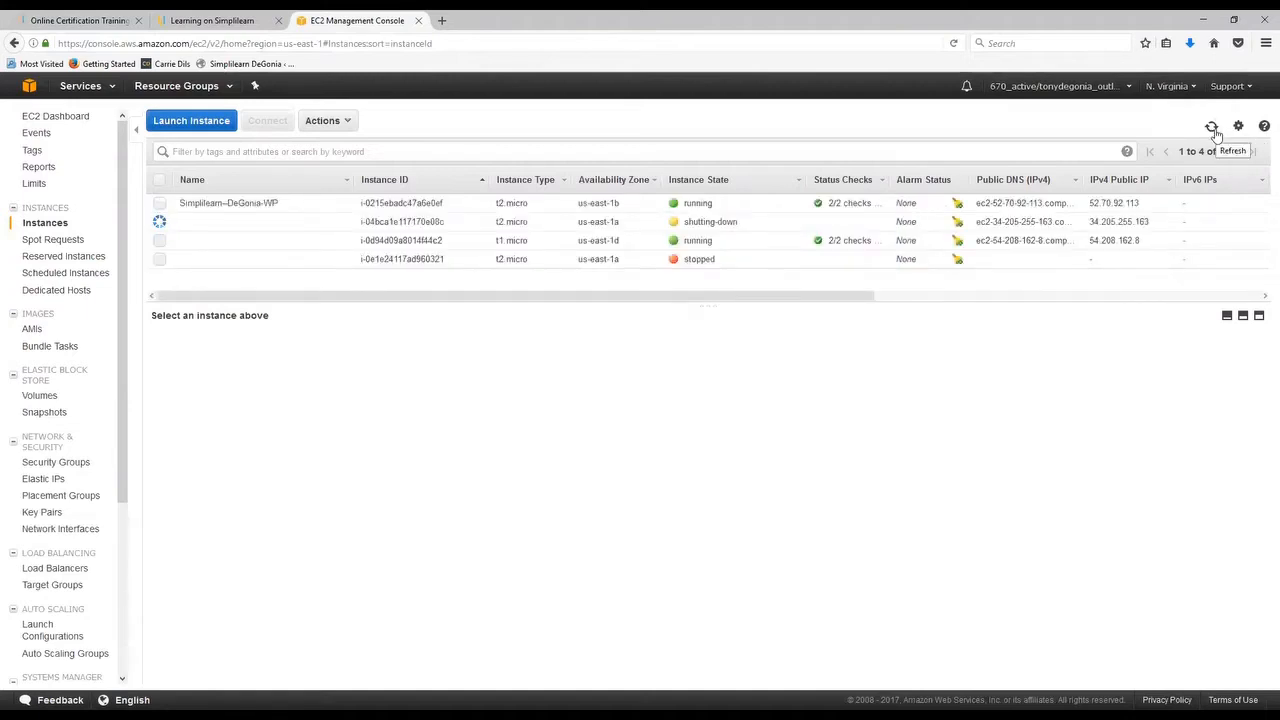
pyautogui.click(1212, 127)
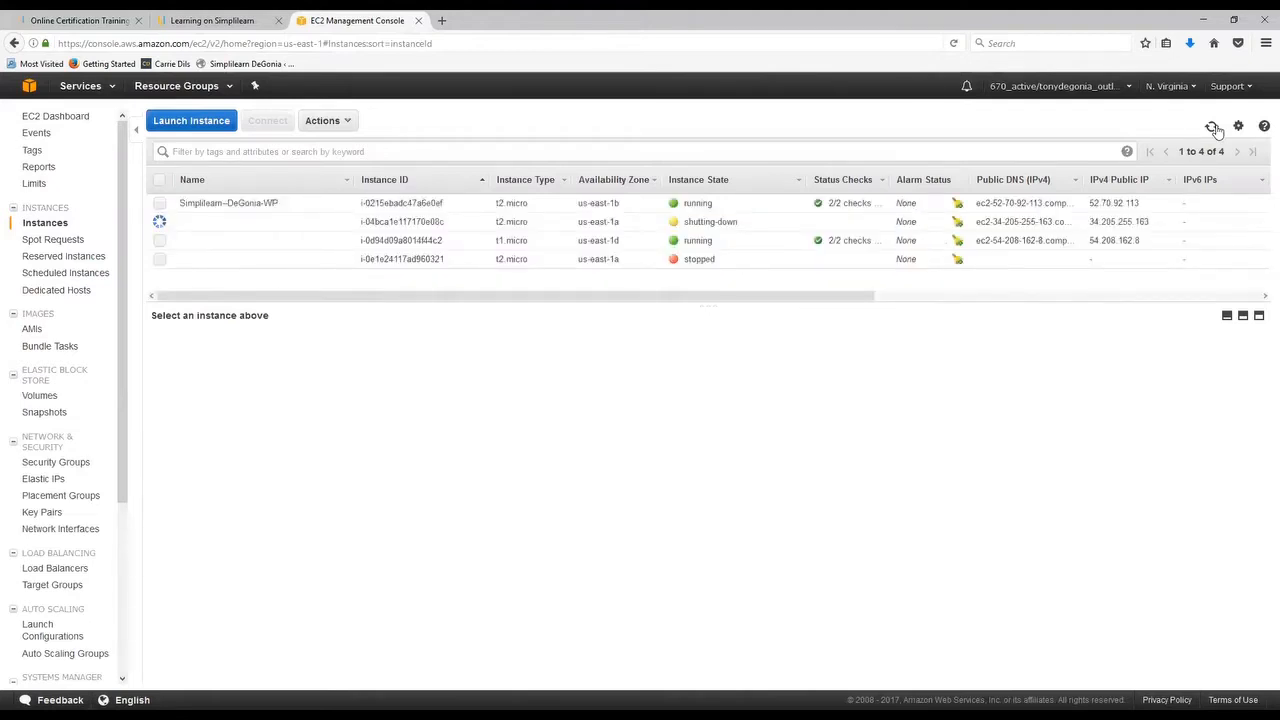